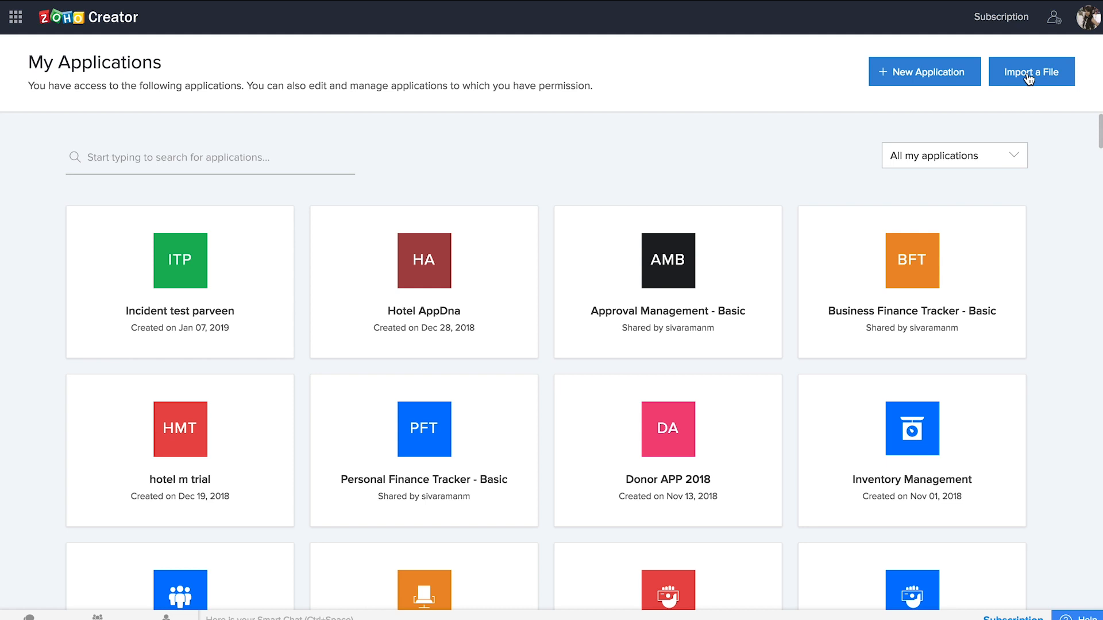
- Create a from-scratch application named 'Incident Tracker APP DNA'
{"action": "left_click", "coordinate": [946, 81]}
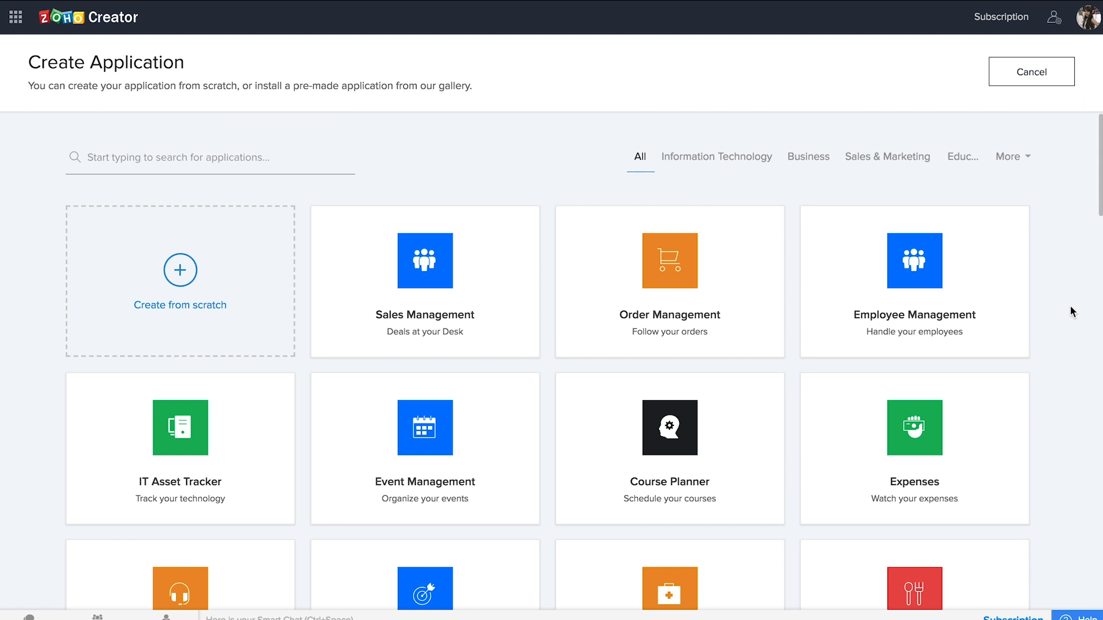
{"action": "scroll", "coordinate": [1071, 311], "scroll_direction": "down", "scroll_amount": 15}
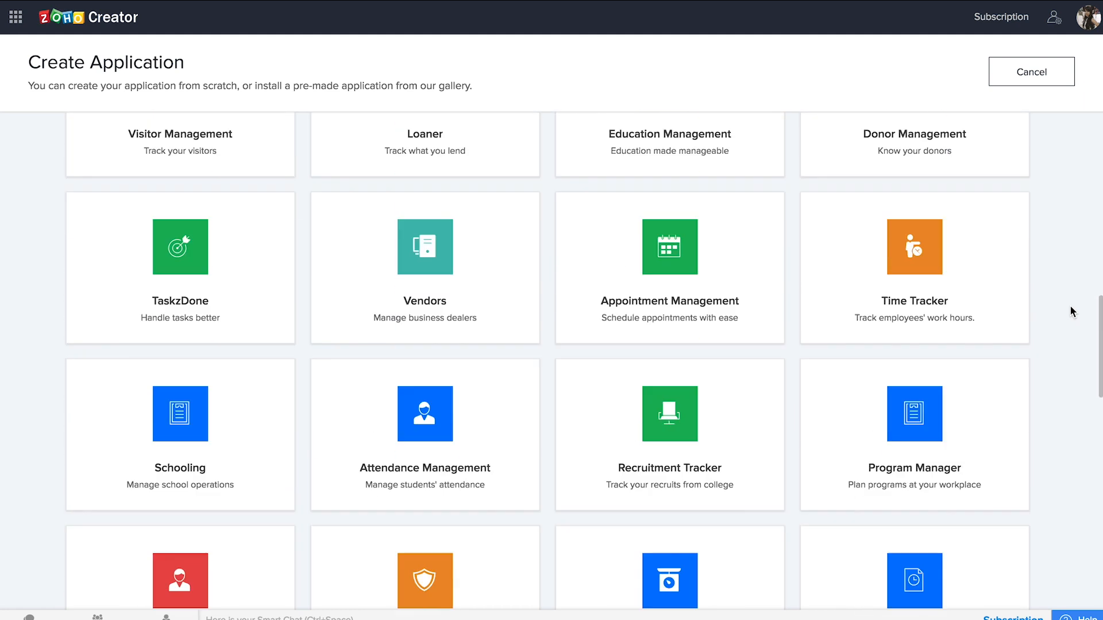
{"action": "mouse_move", "coordinate": [697, 302]}
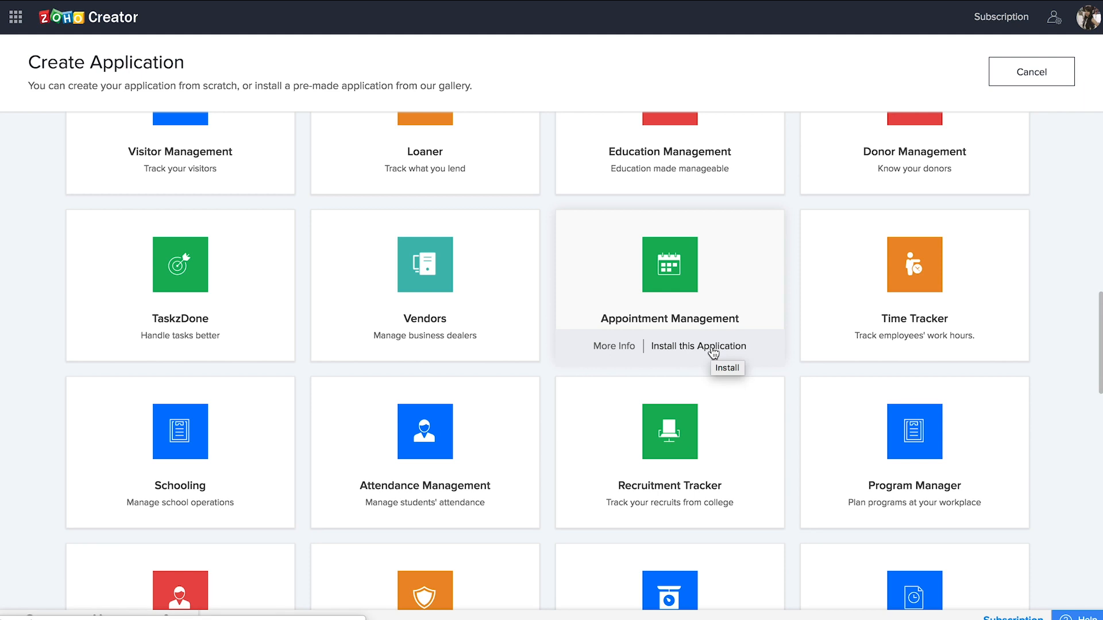
{"action": "scroll", "coordinate": [1067, 324], "scroll_direction": "up", "scroll_amount": 15}
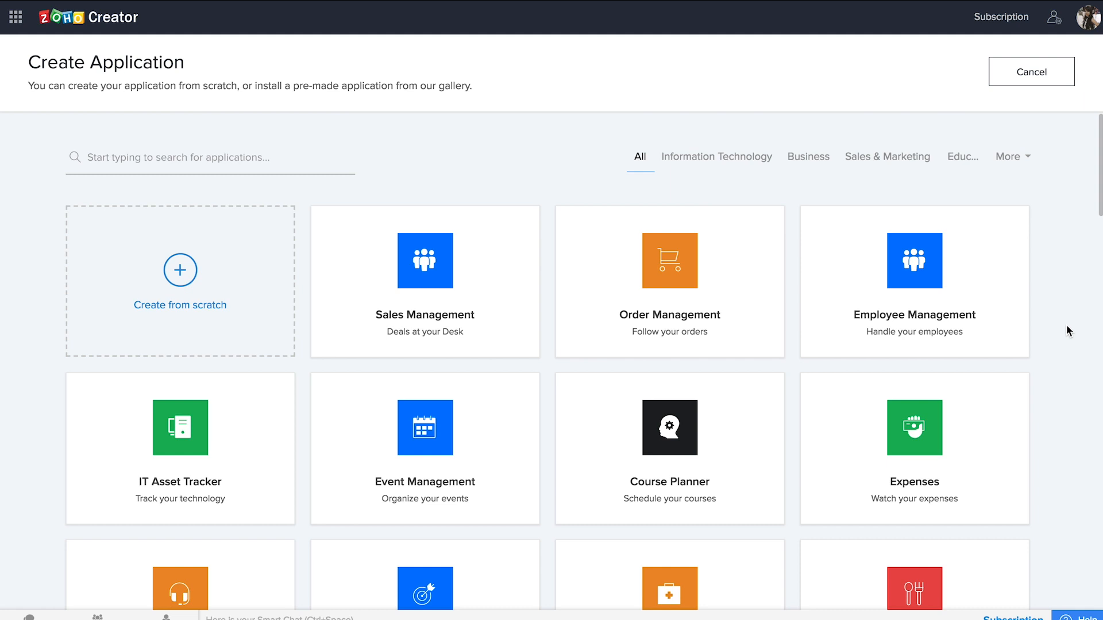
{"action": "left_click", "coordinate": [179, 281]}
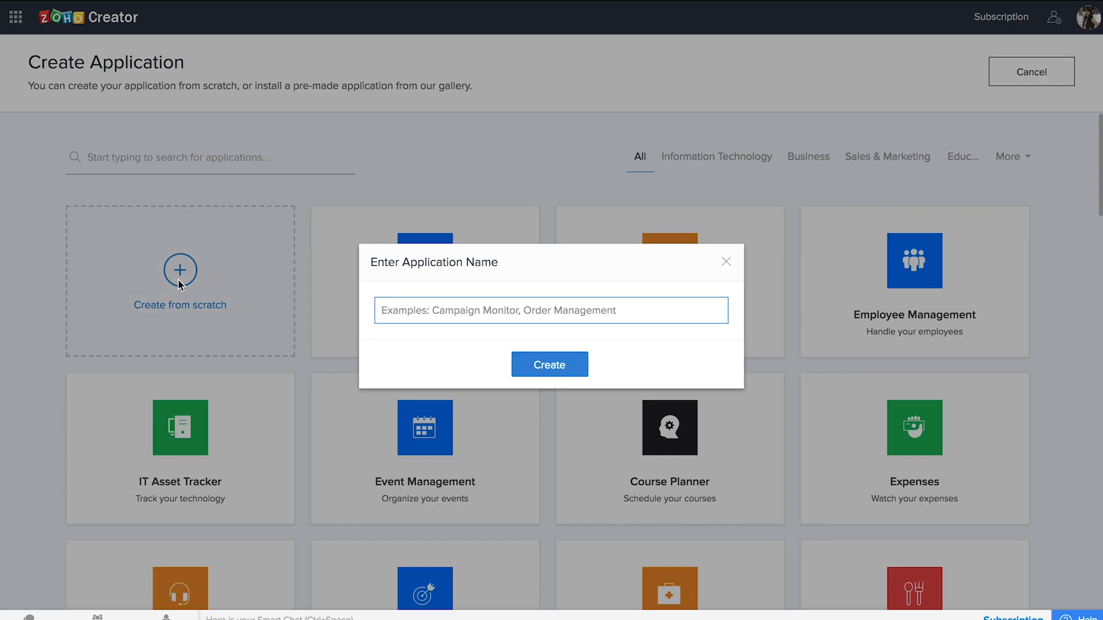
{"action": "type", "text": "Incident Tracker APP DNA"}
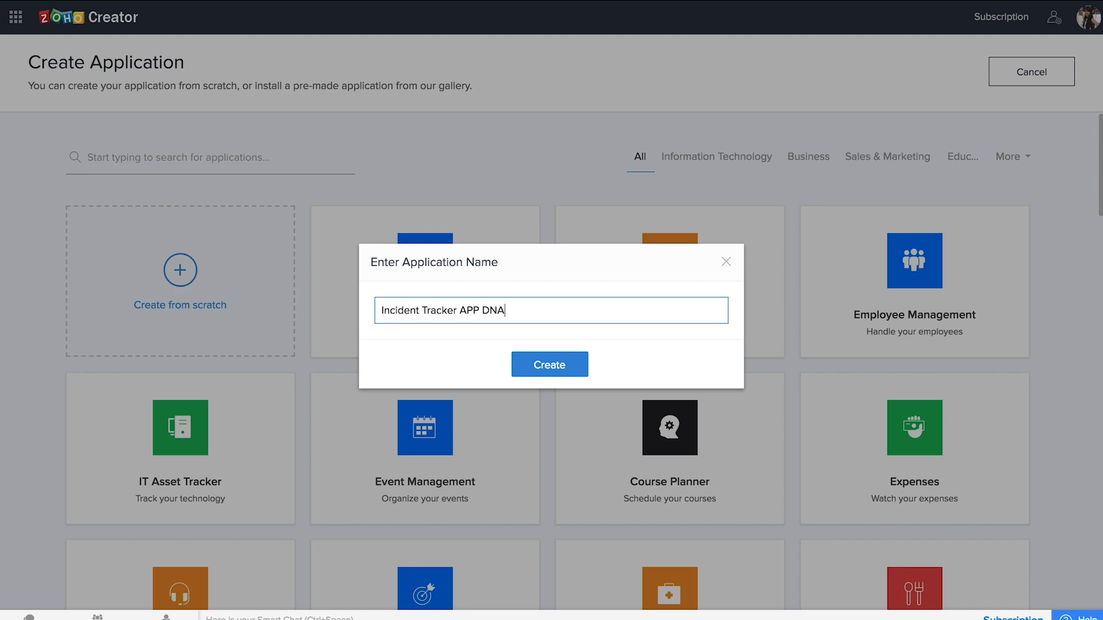
{"action": "left_click", "coordinate": [558, 380]}
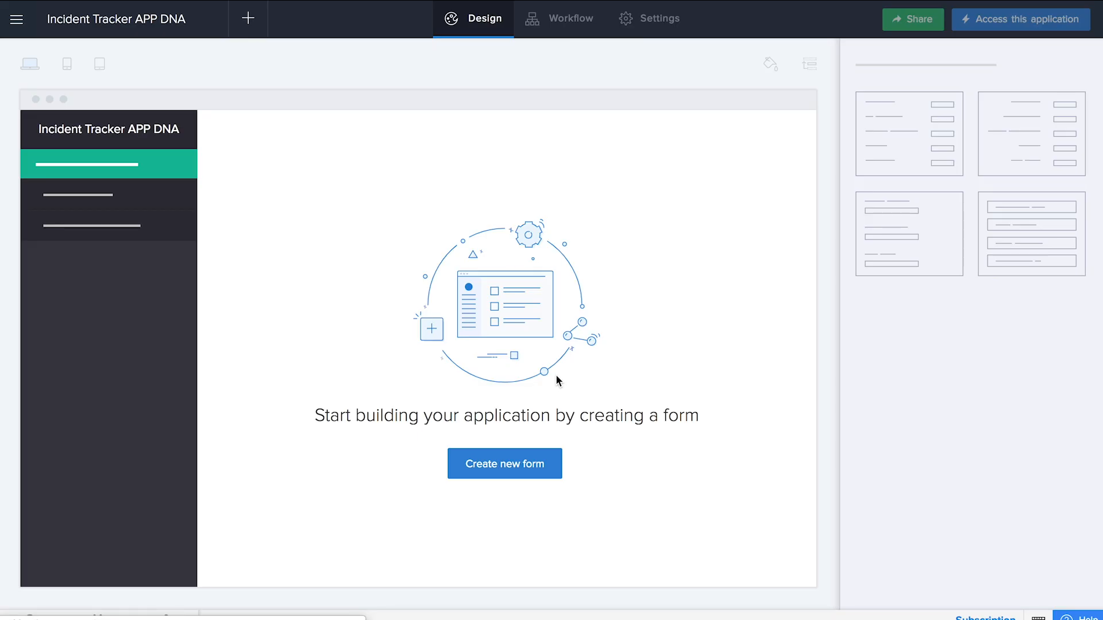
- Create the app's first form as a blank form named 'Add Employee'
{"action": "left_click", "coordinate": [535, 474]}
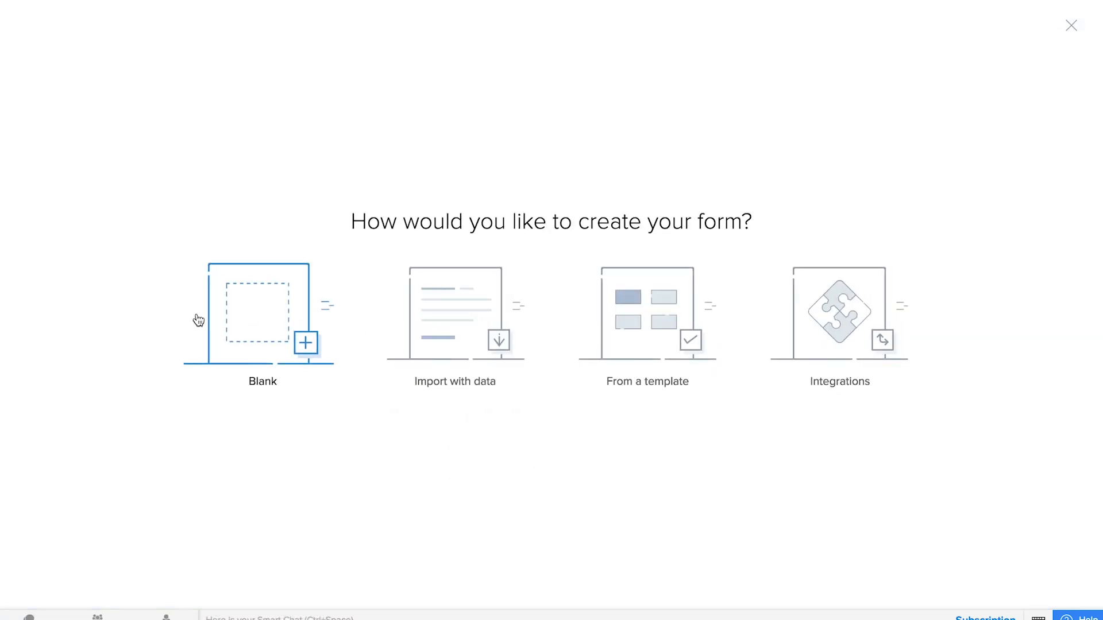
{"action": "left_click", "coordinate": [241, 320]}
{"action": "type", "text": "Add Employee"}
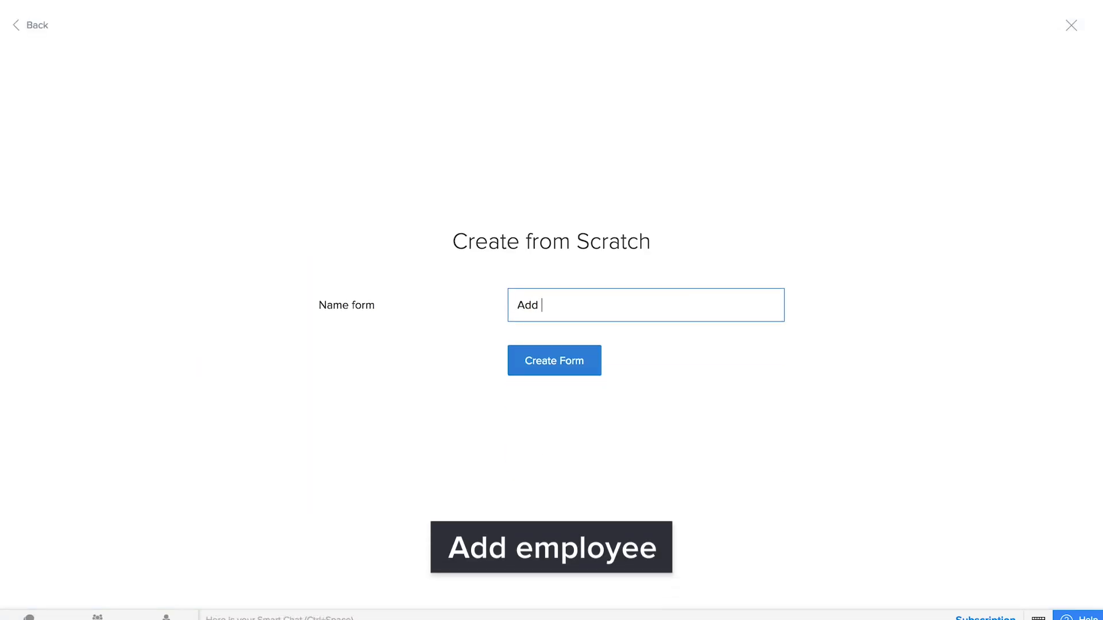
{"action": "left_click", "coordinate": [556, 368]}
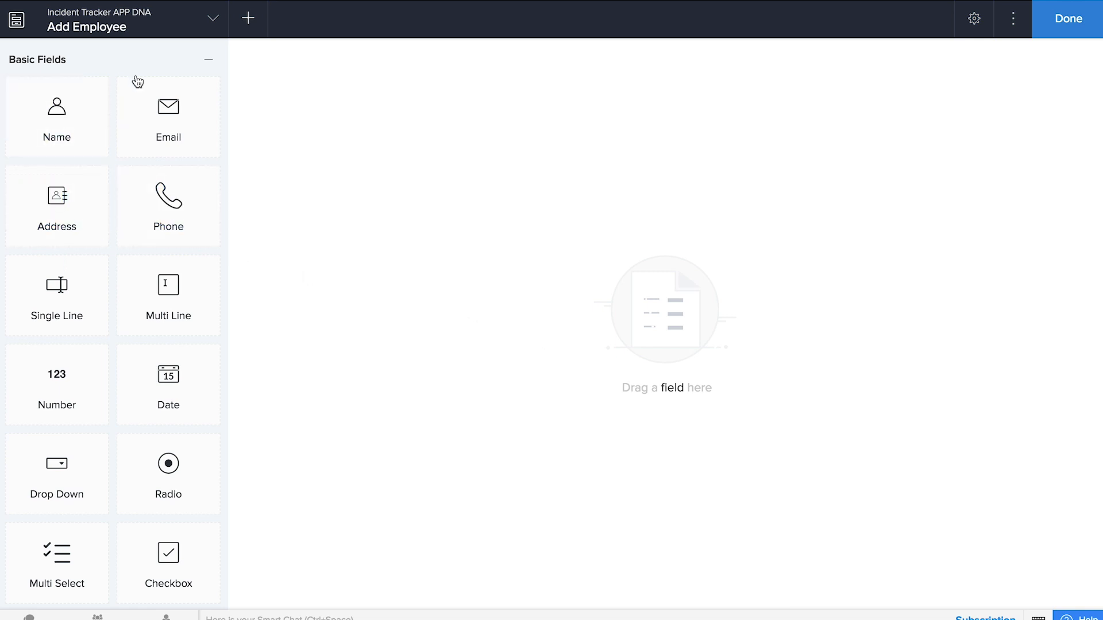
- Add Name, Email, Address and Phone fields to the Add Employee form
{"action": "left_click_drag", "start_coordinate": [94, 118], "coordinate": [412, 133]}
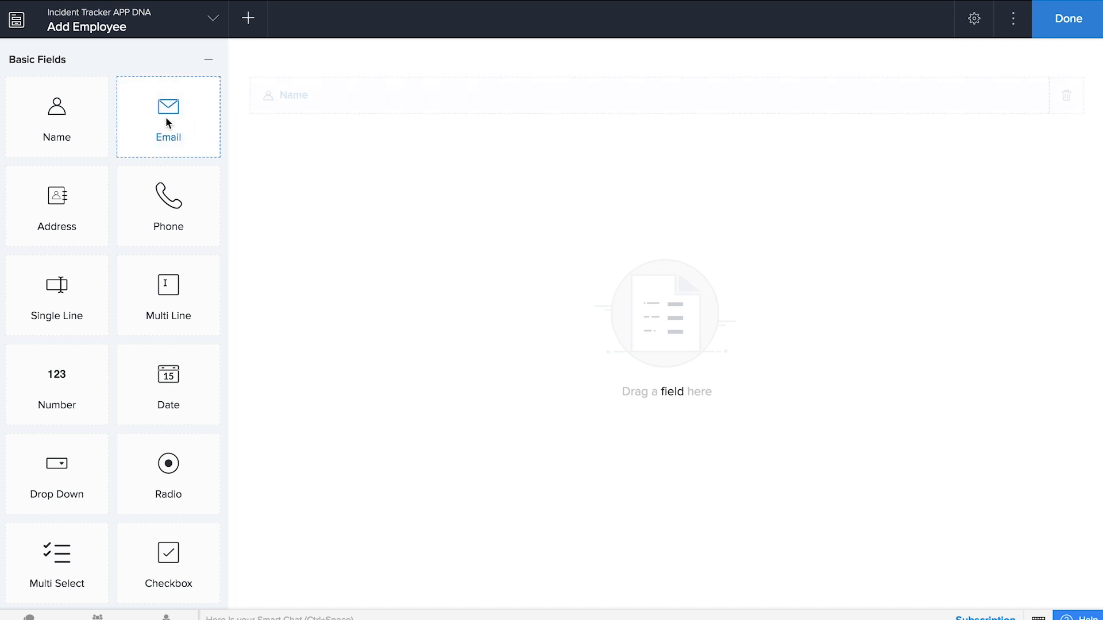
{"action": "left_click_drag", "start_coordinate": [166, 115], "coordinate": [396, 193]}
{"action": "left_click_drag", "start_coordinate": [72, 220], "coordinate": [423, 252]}
{"action": "left_click_drag", "start_coordinate": [165, 217], "coordinate": [419, 301]}
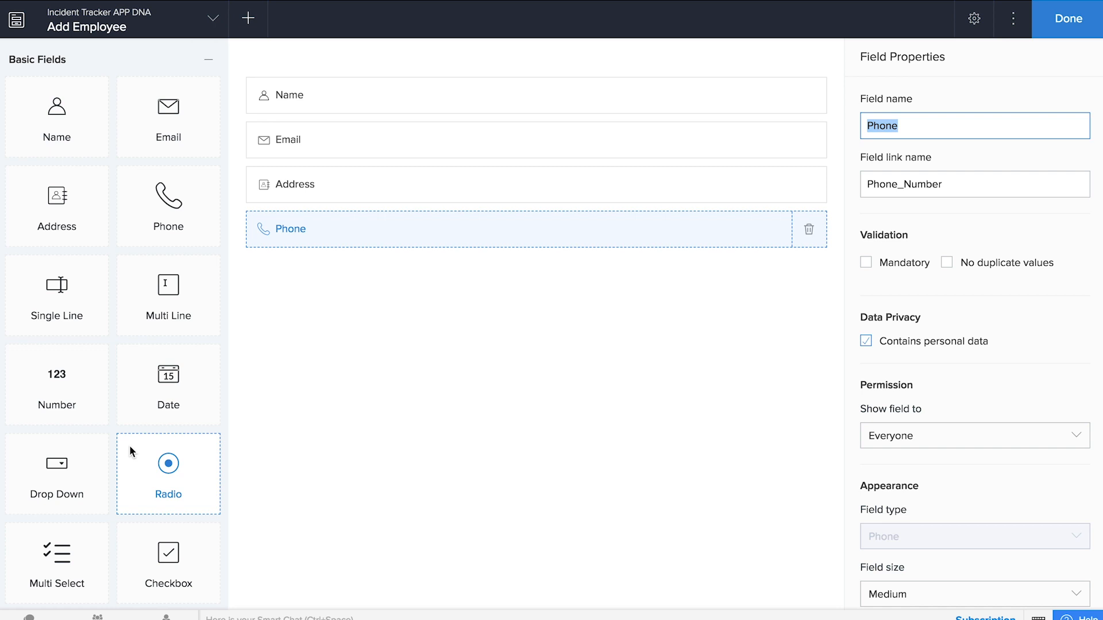
- Add a Blood Group dropdown with choices A+, AB+, B+, O+ and allow other choices
{"action": "left_click_drag", "start_coordinate": [86, 465], "coordinate": [534, 352]}
{"action": "type", "text": "B"}
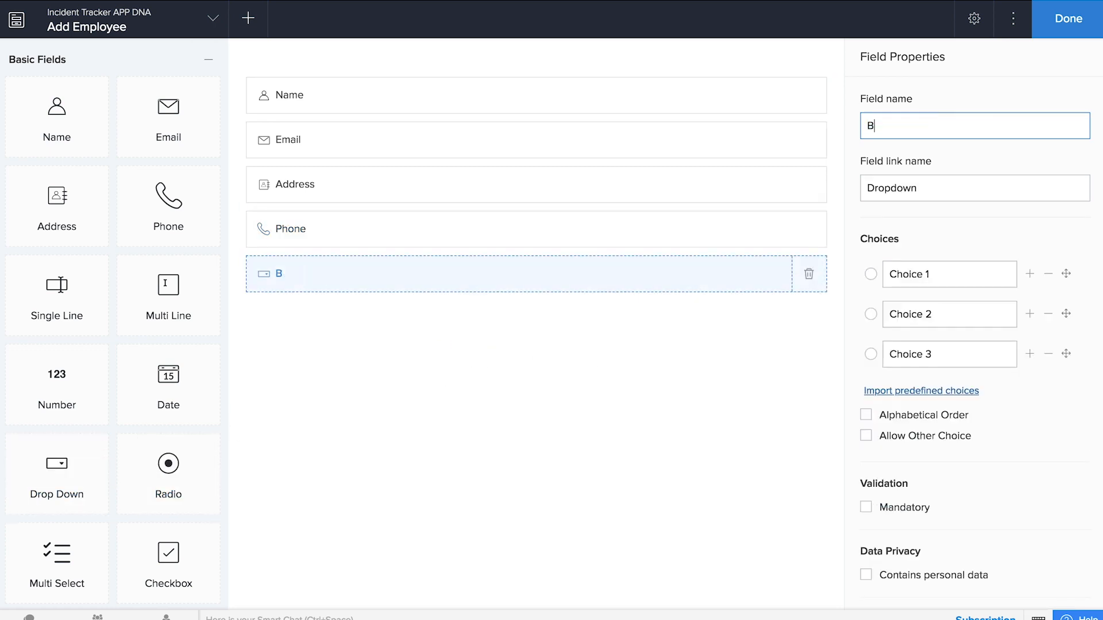
{"action": "type", "text": "lood Group"}
{"action": "key", "text": "Tab"}
{"action": "key", "text": "Tab"}
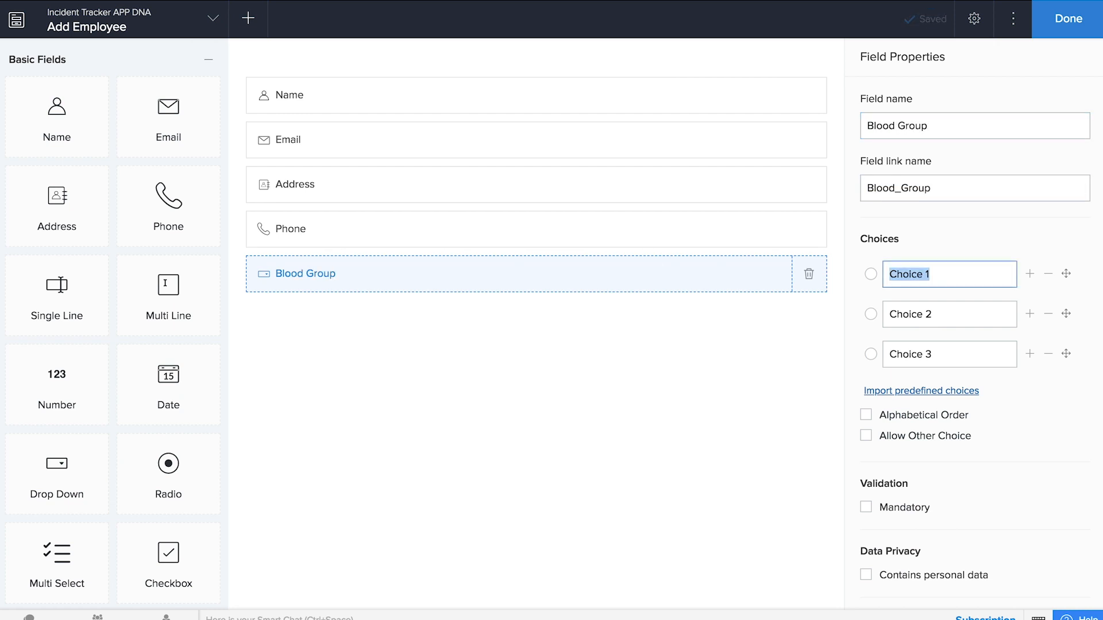
{"action": "type", "text": "A+"}
{"action": "key", "text": "Tab"}
{"action": "type", "text": "AB"}
{"action": "key", "text": "Tab"}
{"action": "type", "text": "B+"}
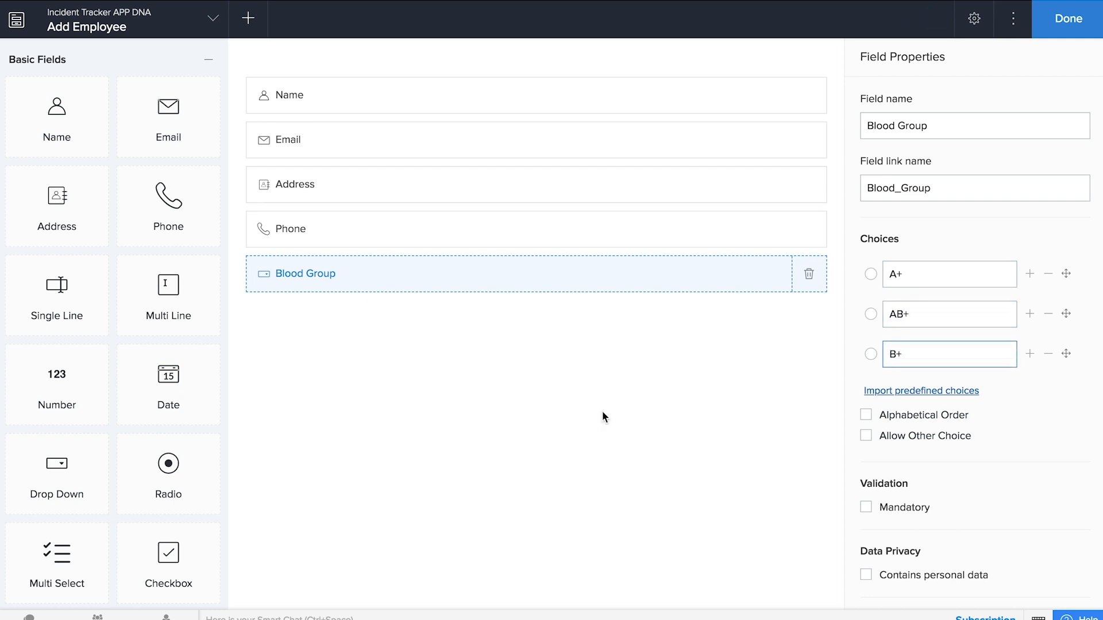
{"action": "left_click", "coordinate": [1029, 354]}
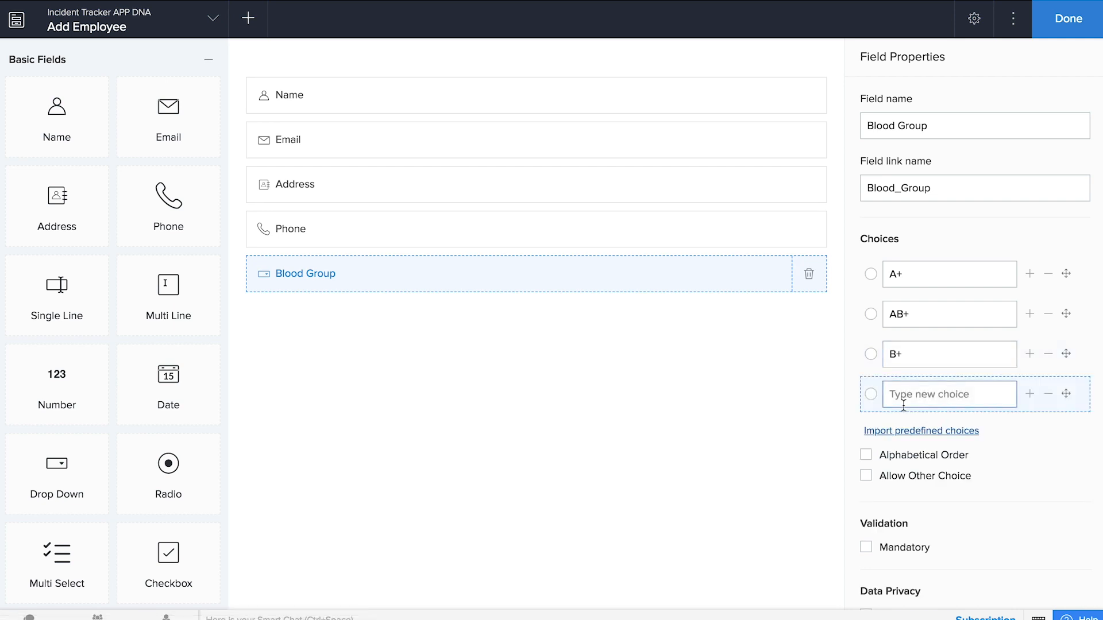
{"action": "type", "text": "O+"}
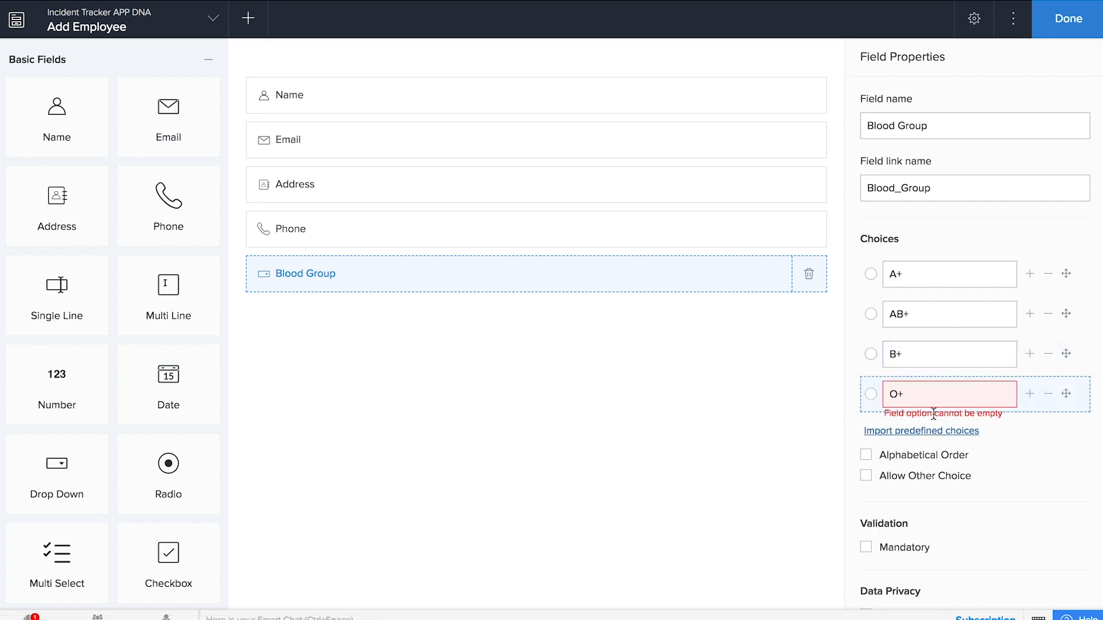
{"action": "left_click", "coordinate": [867, 475]}
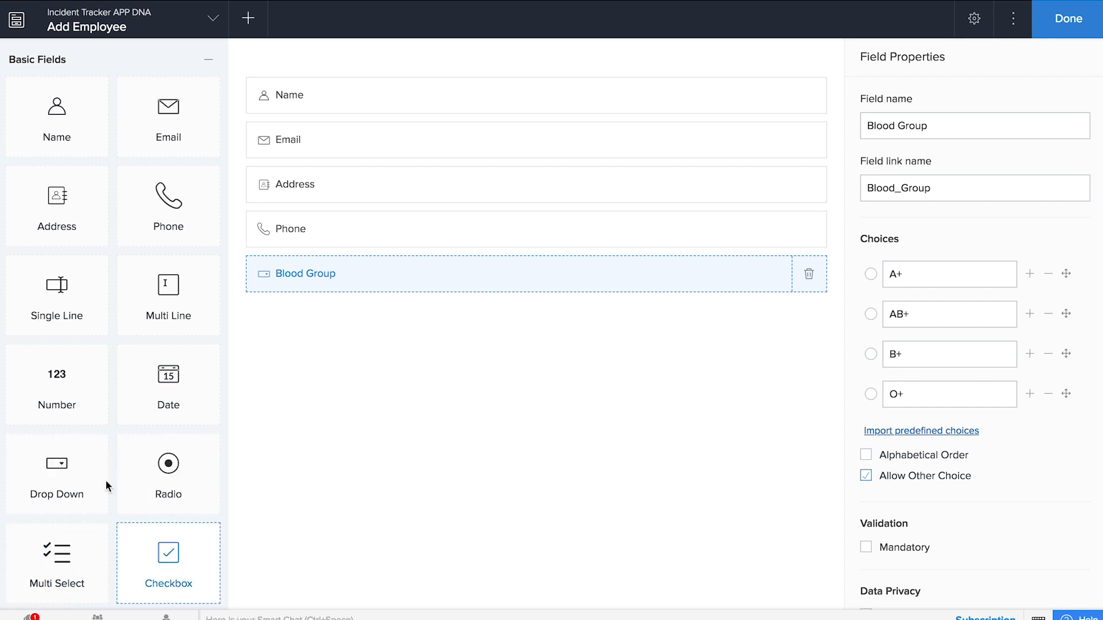
- Add a Category dropdown with Regular Employee (default) and Incident Manager, allowing other choices
{"action": "scroll", "coordinate": [84, 413], "scroll_direction": "down", "scroll_amount": 2}
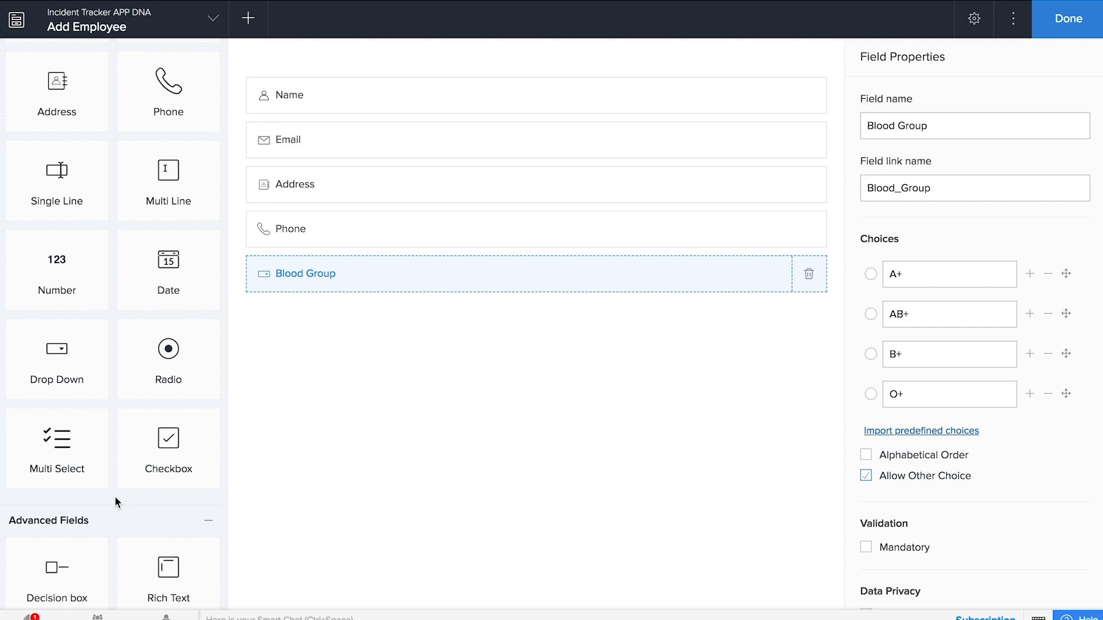
{"action": "left_click_drag", "start_coordinate": [79, 352], "coordinate": [546, 426]}
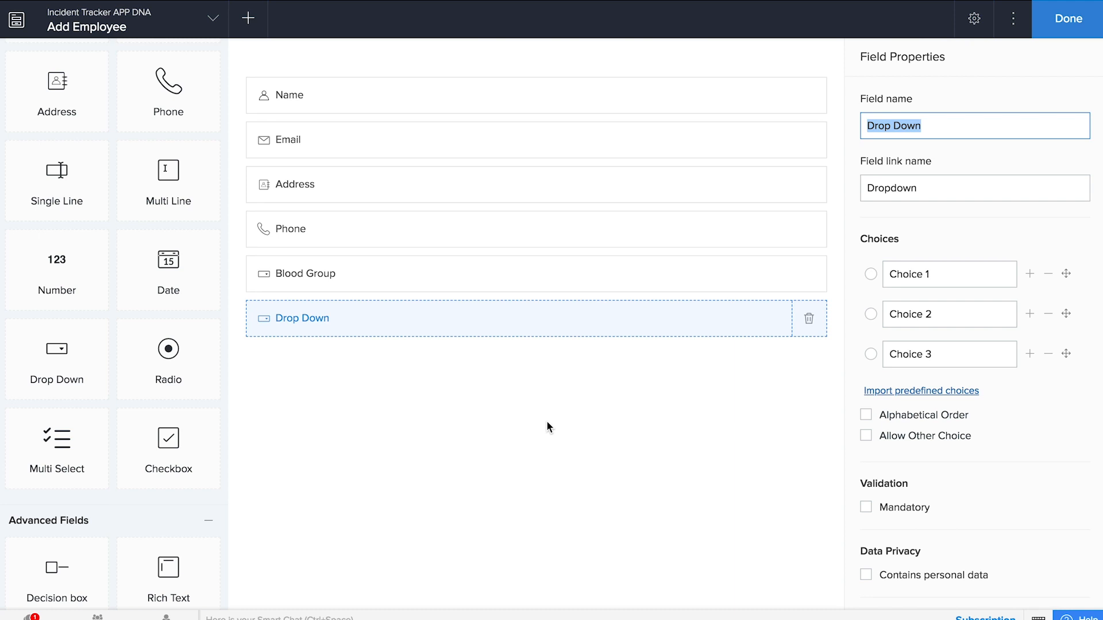
{"action": "type", "text": "Category"}
{"action": "key", "text": "Tab"}
{"action": "key", "text": "Tab"}
{"action": "type", "text": "Regular Employee"}
{"action": "key", "text": "Tab"}
{"action": "key", "text": "BackSpace"}
{"action": "type", "text": "Incident Manager"}
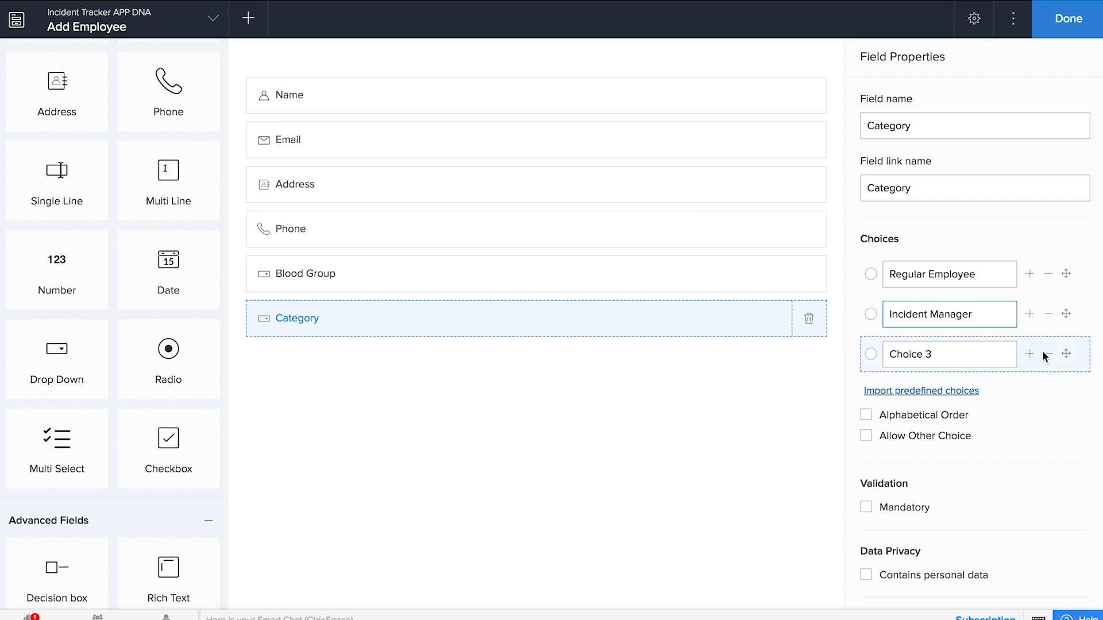
{"action": "left_click", "coordinate": [1044, 356]}
{"action": "left_click", "coordinate": [870, 274]}
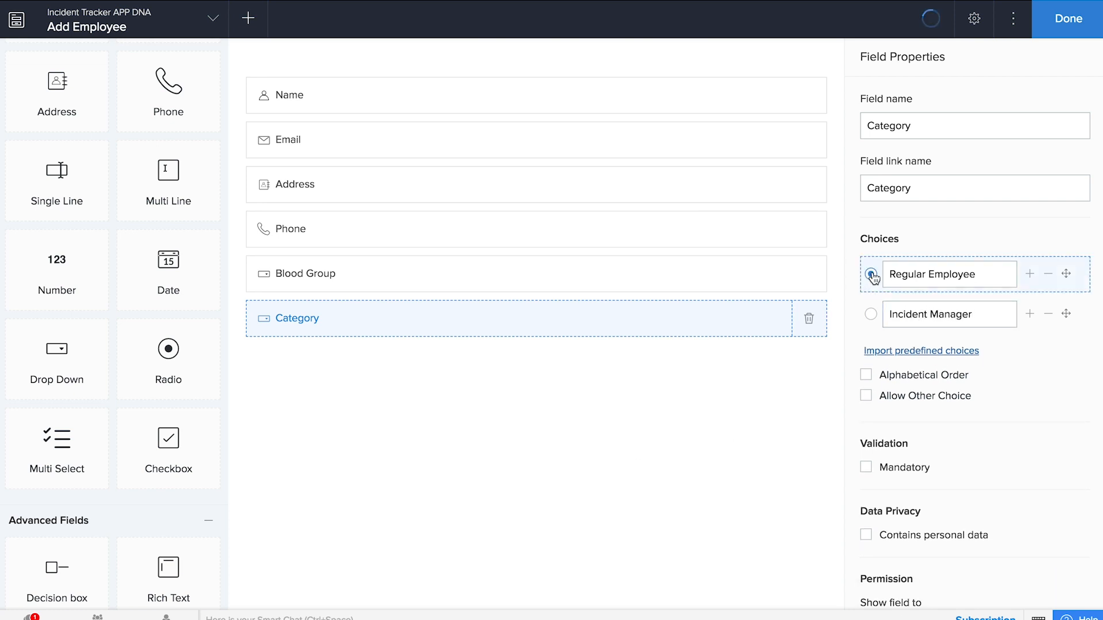
{"action": "left_click", "coordinate": [867, 396]}
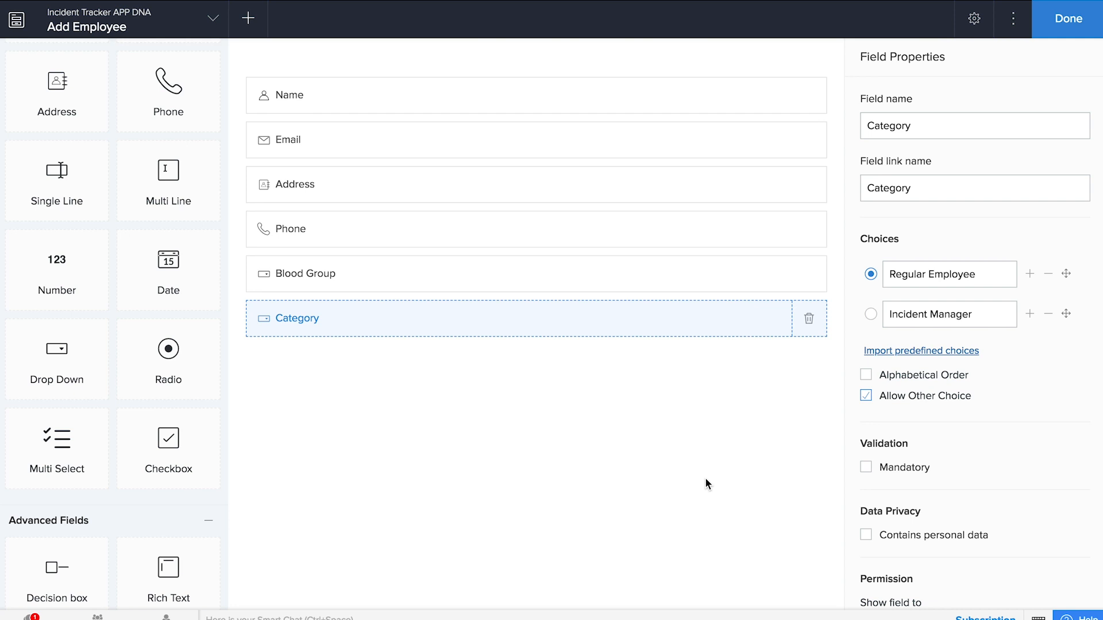
- Finish the Add Employee form and open the live application
{"action": "left_click", "coordinate": [1071, 23]}
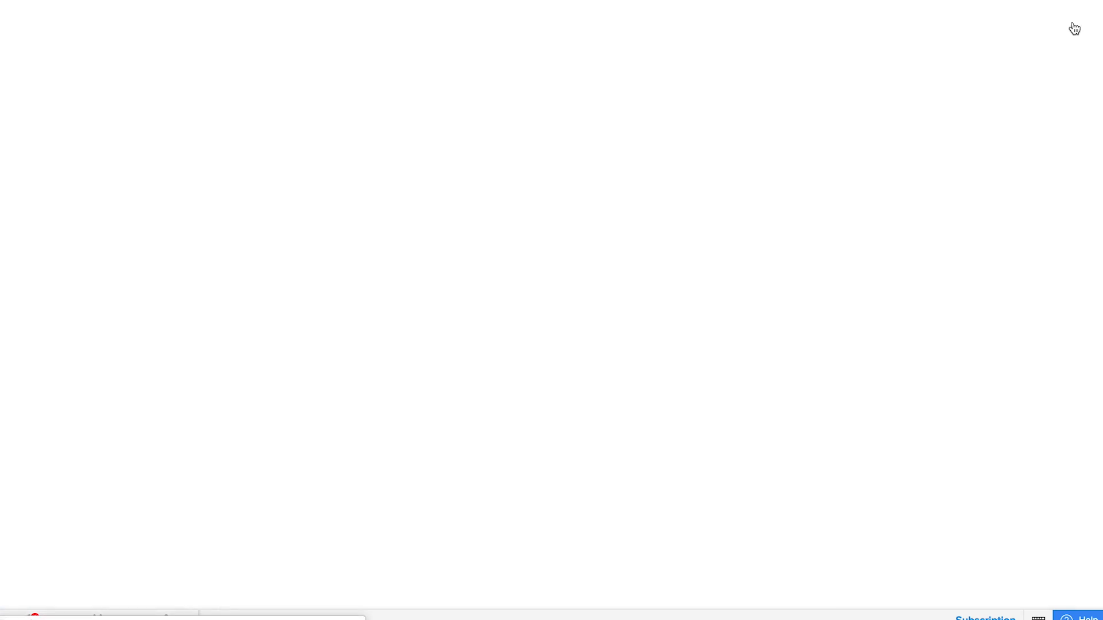
{"action": "right_click", "coordinate": [1072, 28]}
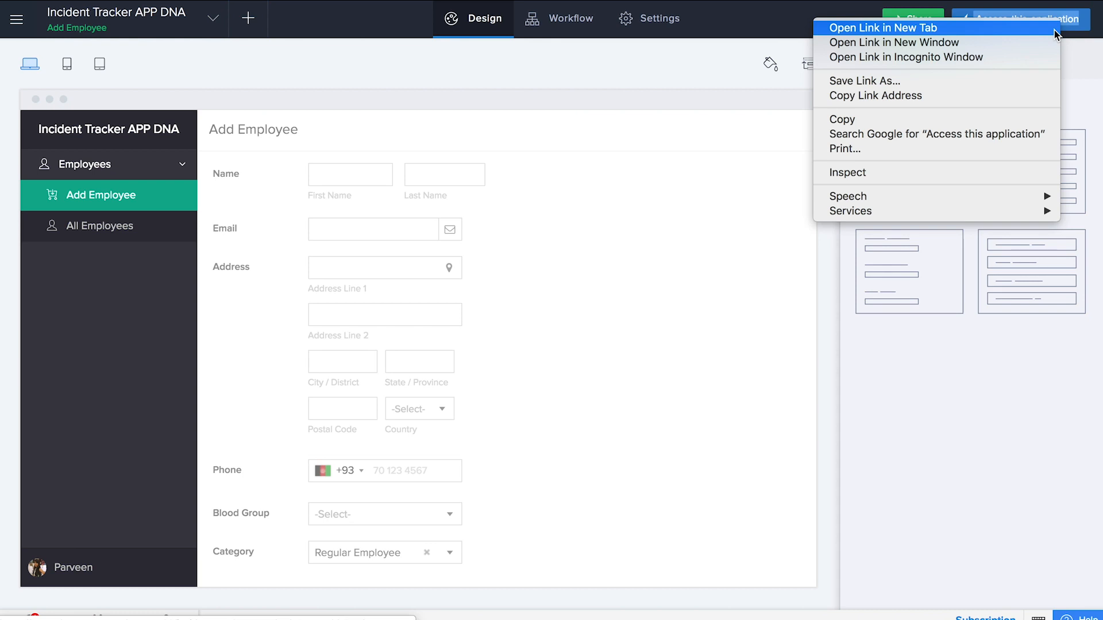
{"action": "key", "text": "Escape"}
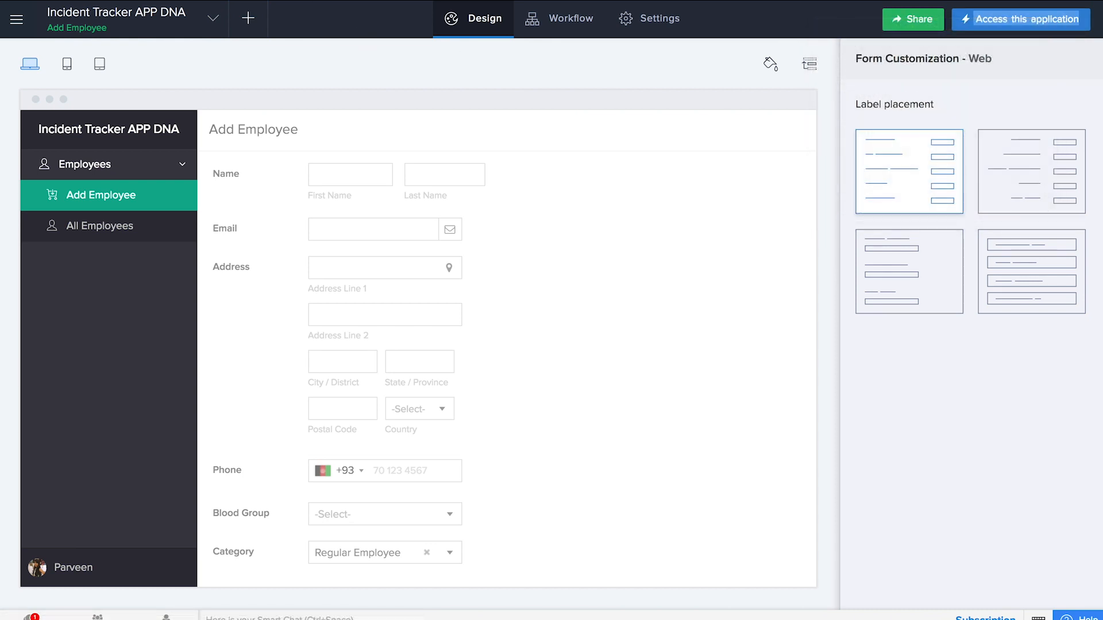
{"action": "mouse_move", "coordinate": [381, 332]}
{"action": "left_click", "coordinate": [198, 1]}
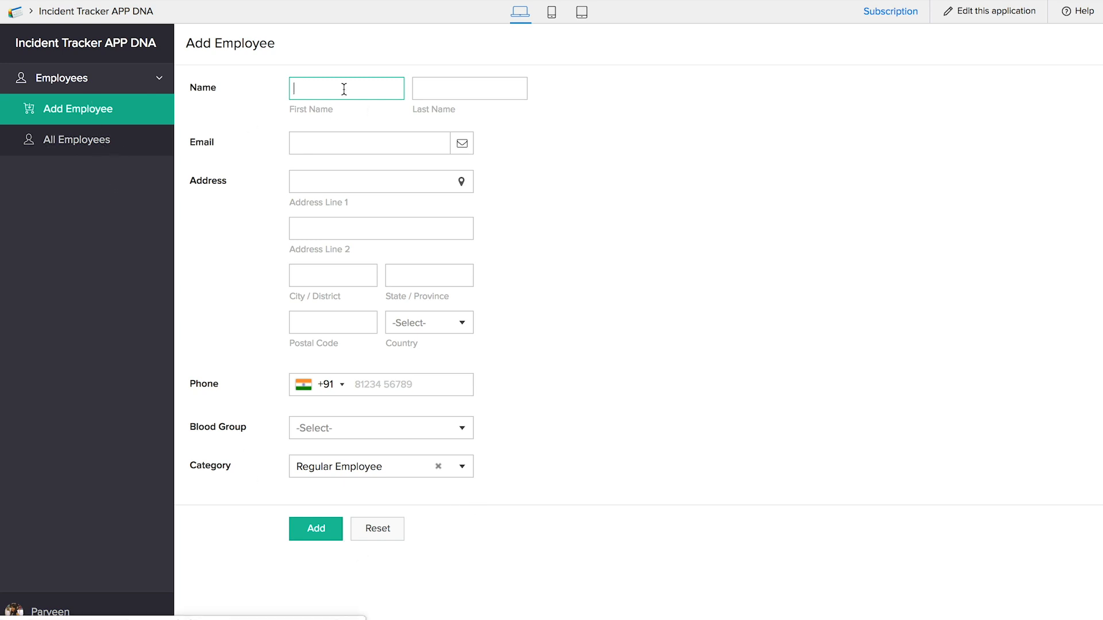
- Submit a test employee with first and last name, e-mail, and Blood Group A+
{"action": "key", "text": "Tab"}
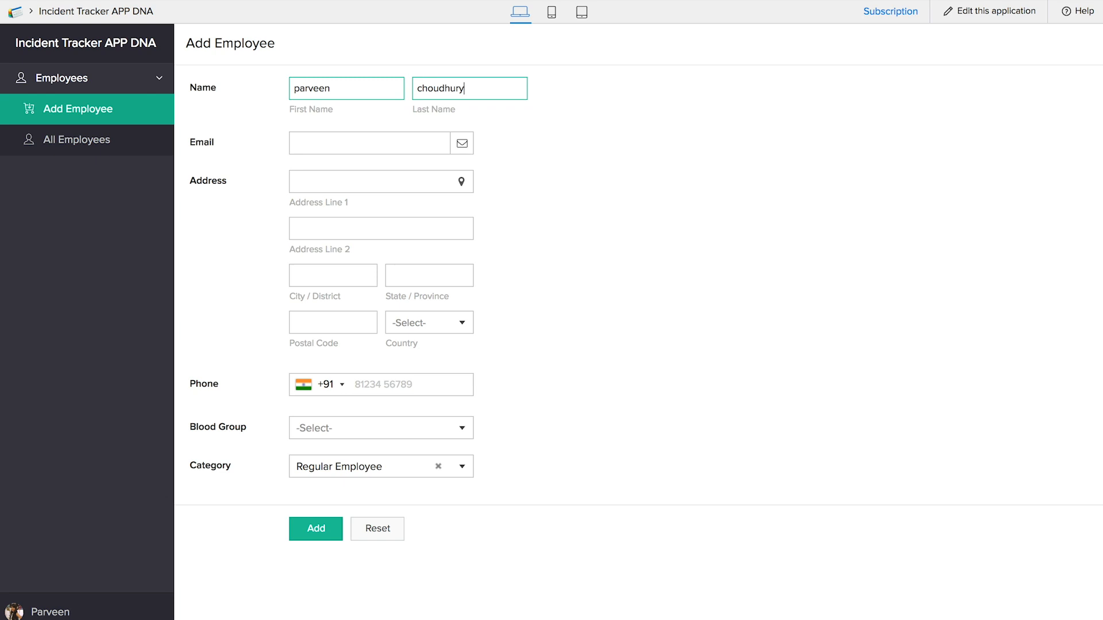
{"action": "left_click", "coordinate": [344, 143]}
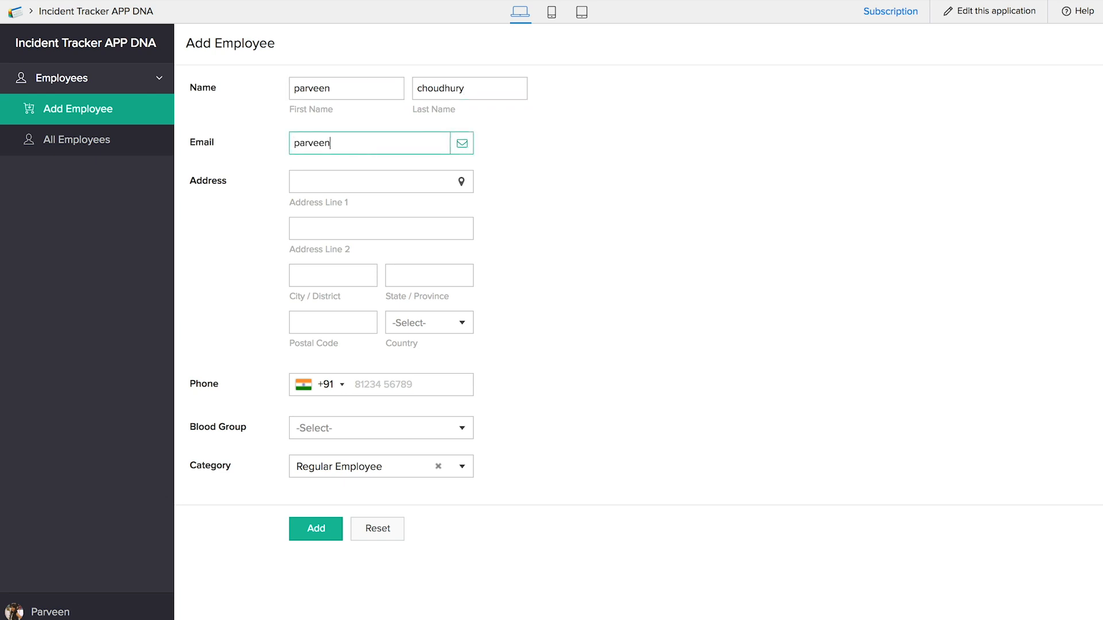
{"action": "left_click", "coordinate": [349, 430]}
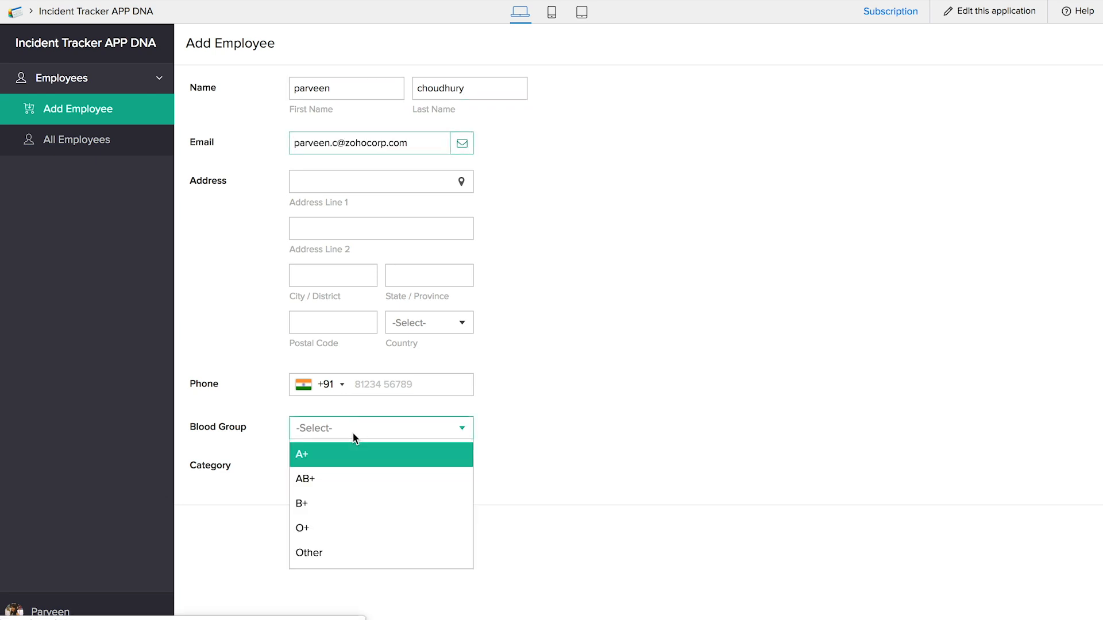
{"action": "left_click", "coordinate": [349, 459]}
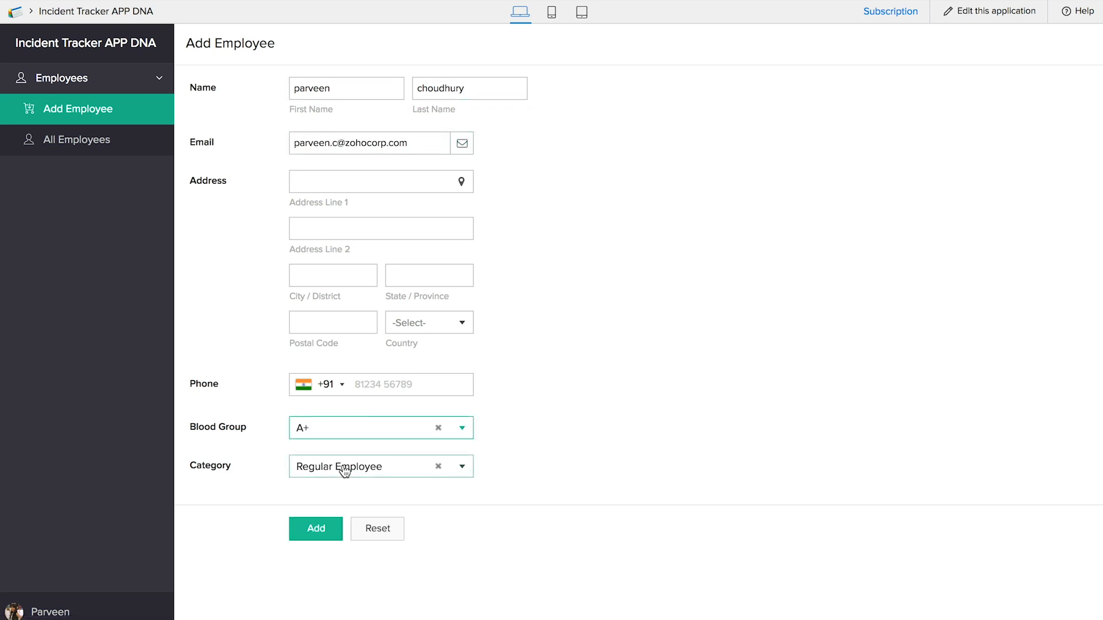
{"action": "left_click", "coordinate": [327, 530]}
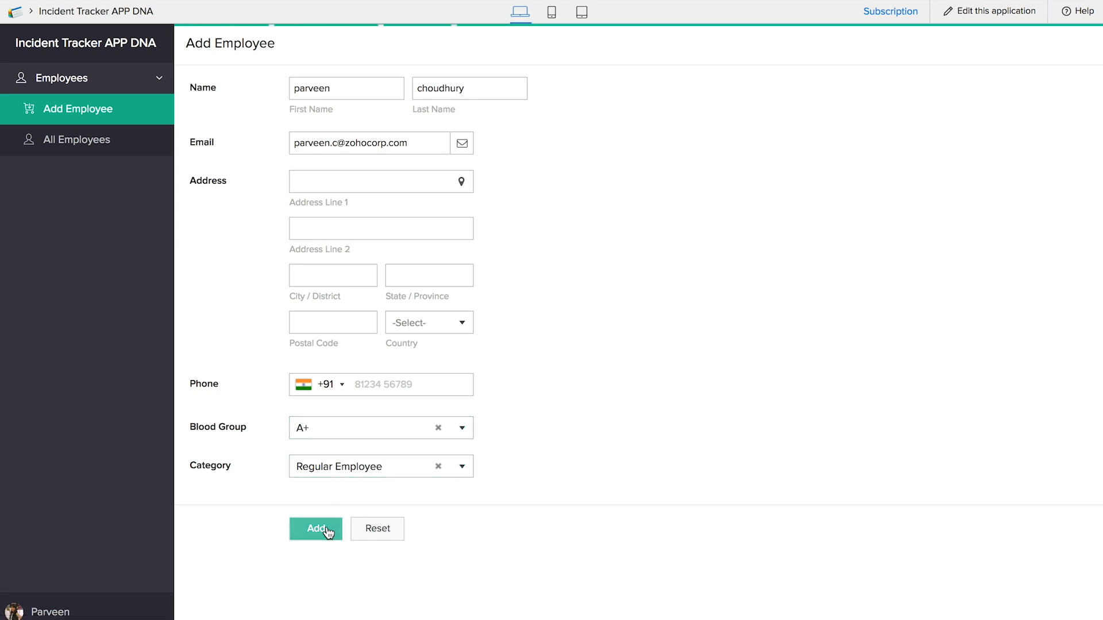
- Check the record in All Employees, then return to editing the application
{"action": "left_click", "coordinate": [110, 140]}
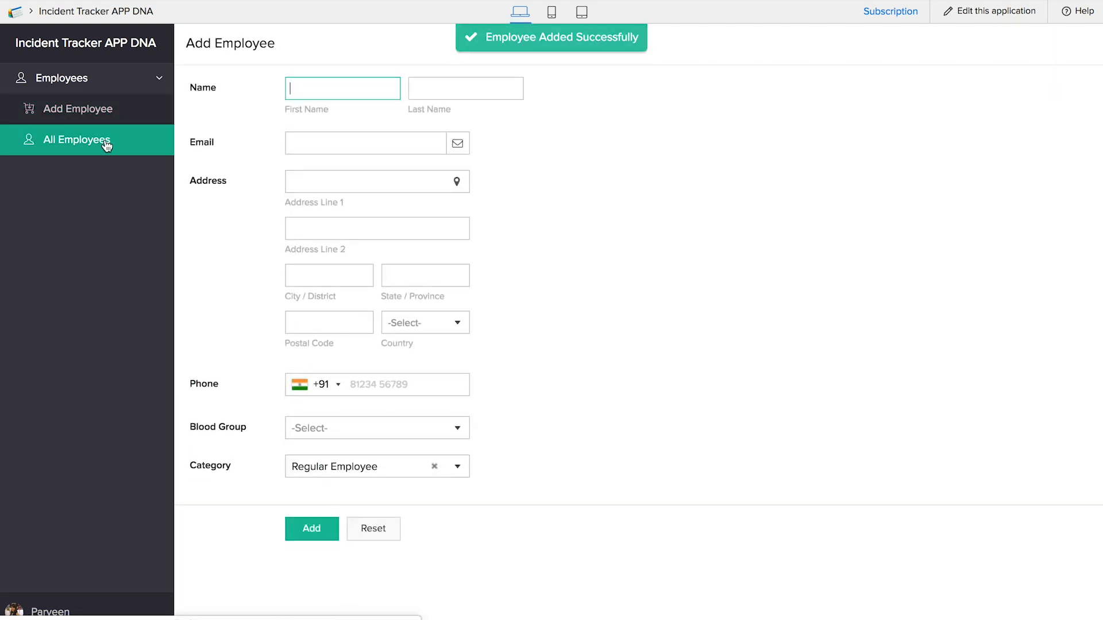
{"action": "left_click", "coordinate": [130, 148]}
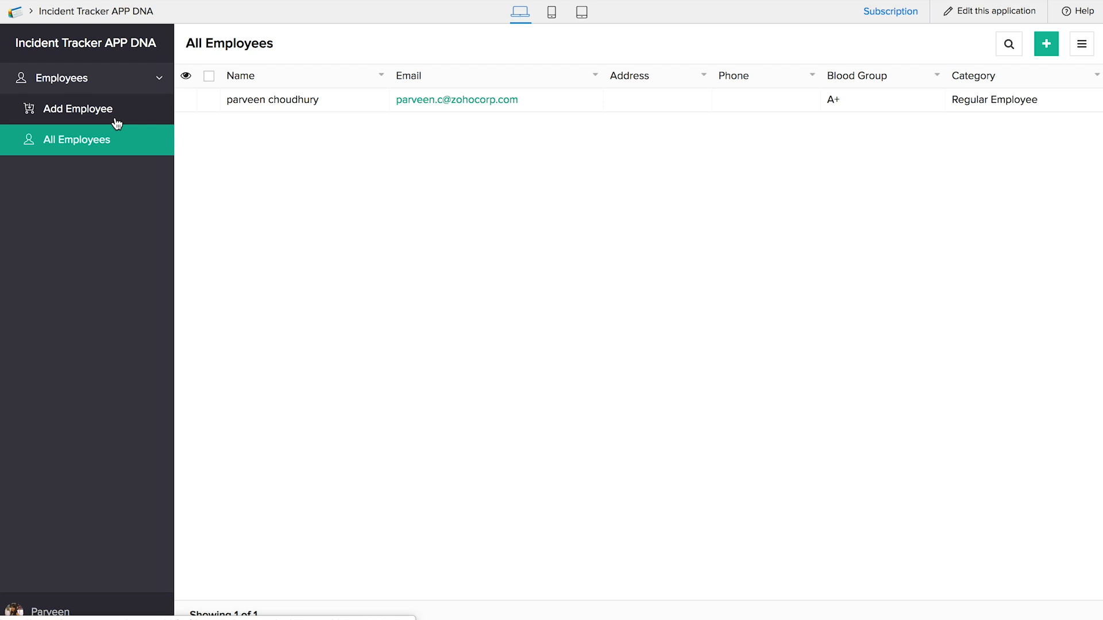
{"action": "left_click", "coordinate": [98, 144]}
{"action": "left_click", "coordinate": [95, 0]}
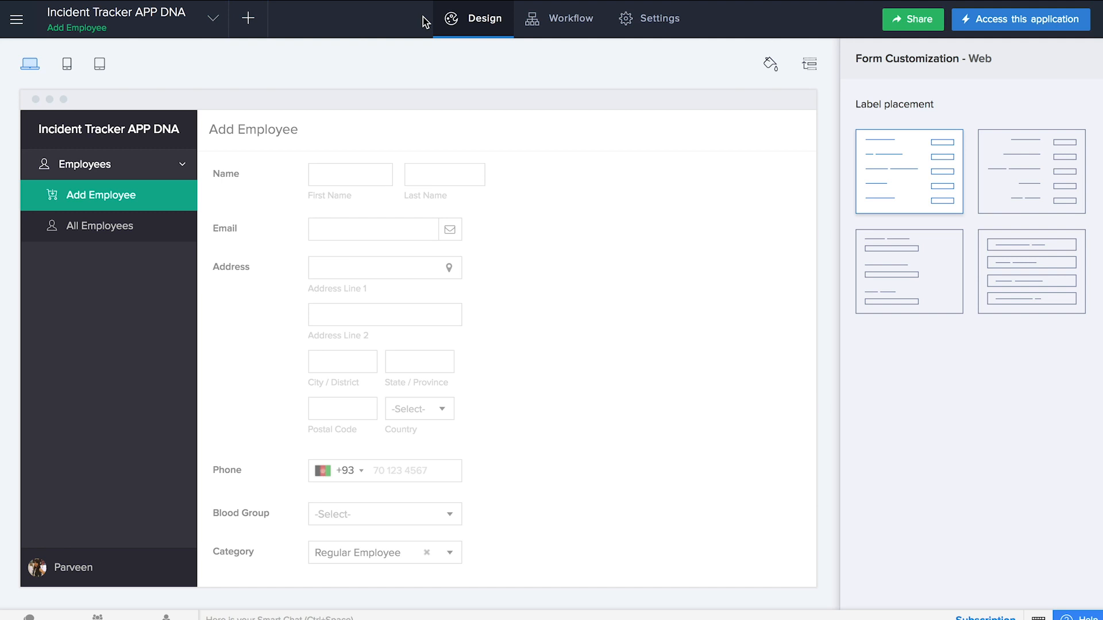
- Create a new blank form named 'Raise Incident'
{"action": "left_click", "coordinate": [241, 33]}
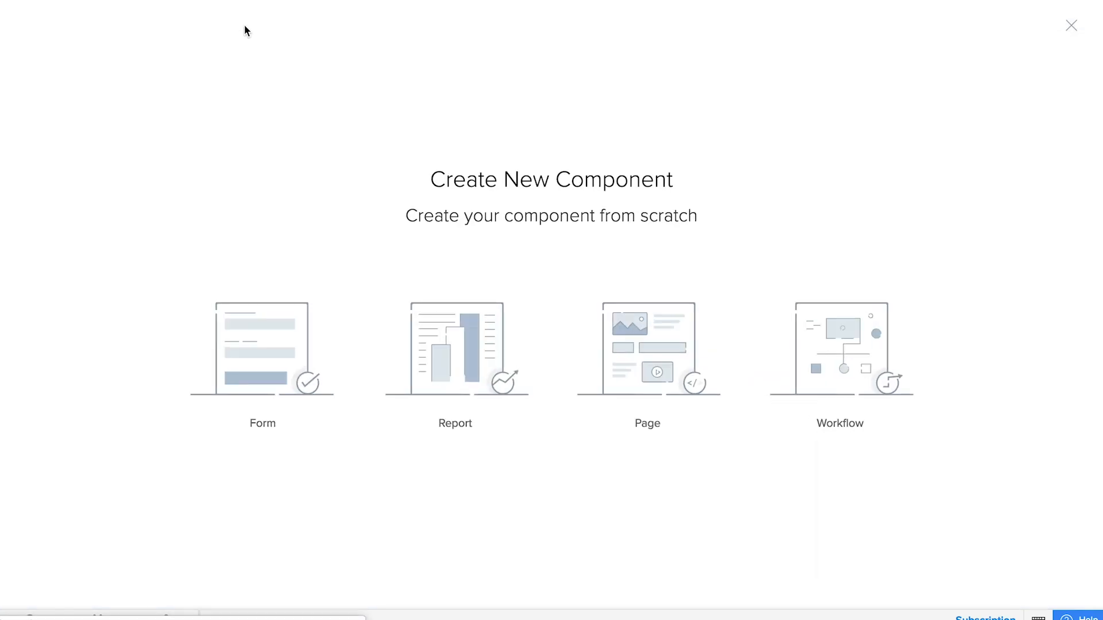
{"action": "left_click", "coordinate": [278, 376]}
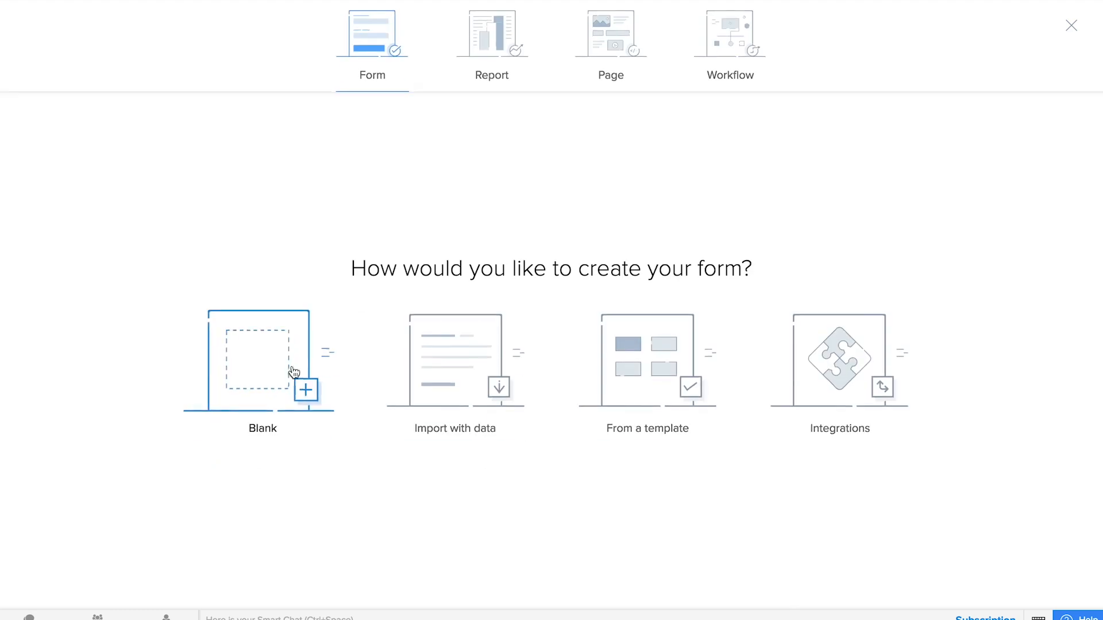
{"action": "left_click", "coordinate": [256, 374]}
{"action": "type", "text": "Raise Incident"}
{"action": "left_click", "coordinate": [562, 362]}
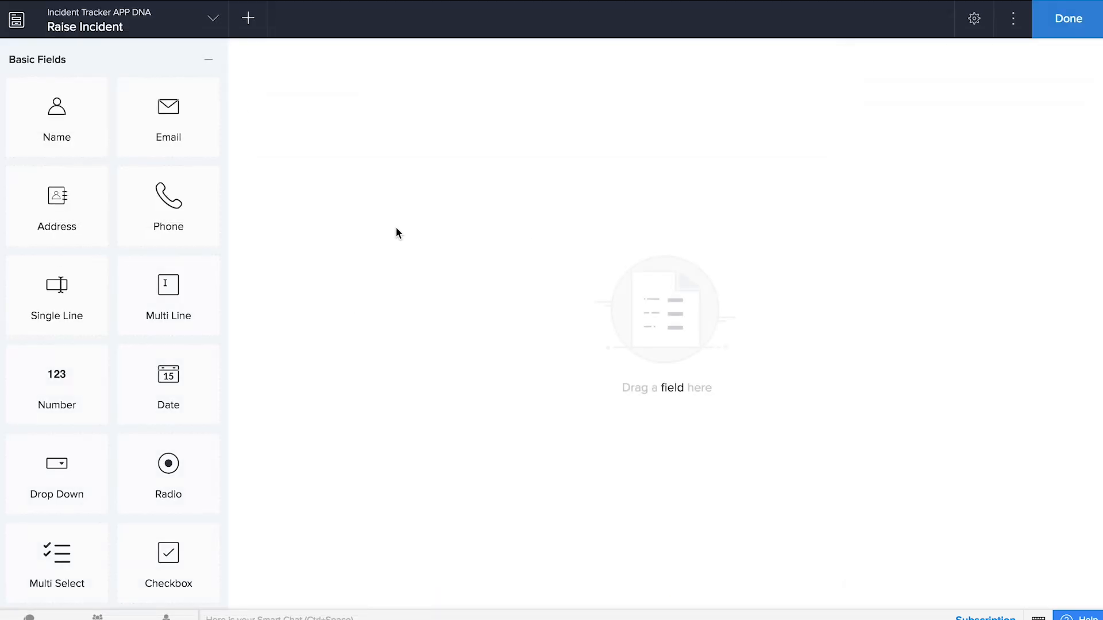
- Add a lookup field linked to the Add Employee form's Name field
{"action": "scroll", "coordinate": [116, 337], "scroll_direction": "down", "scroll_amount": 7}
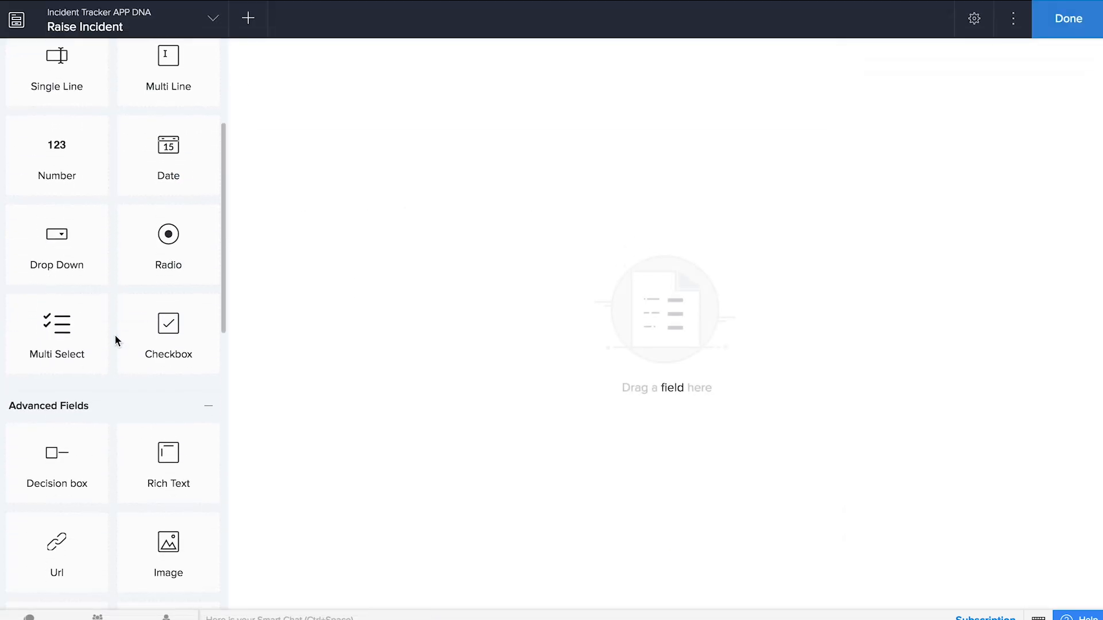
{"action": "scroll", "coordinate": [115, 340], "scroll_direction": "down", "scroll_amount": 2}
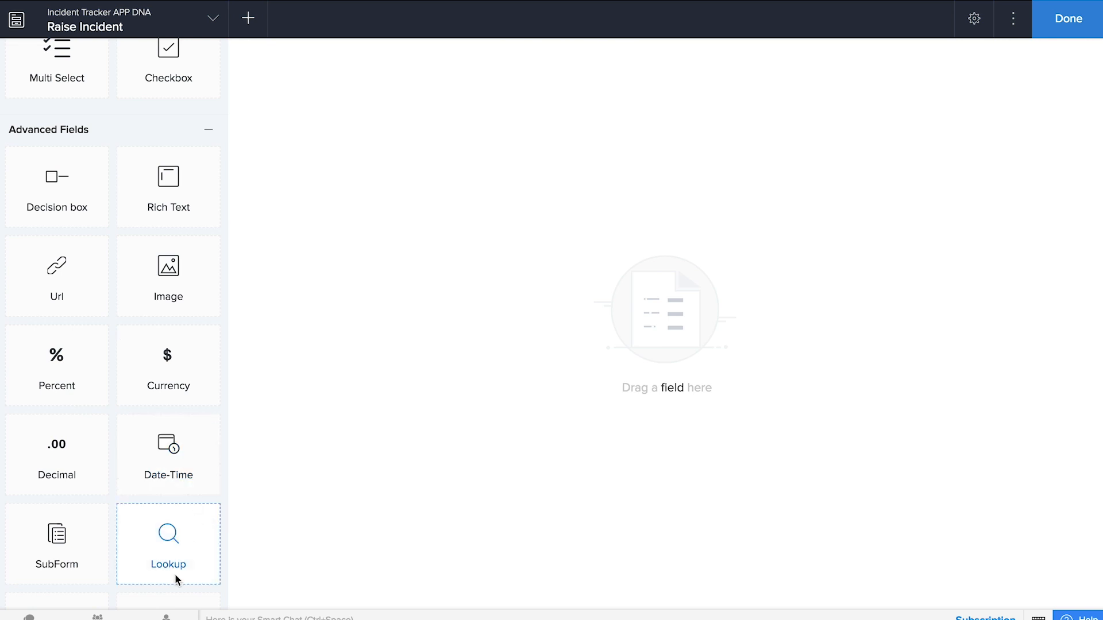
{"action": "left_click_drag", "start_coordinate": [173, 532], "coordinate": [613, 184]}
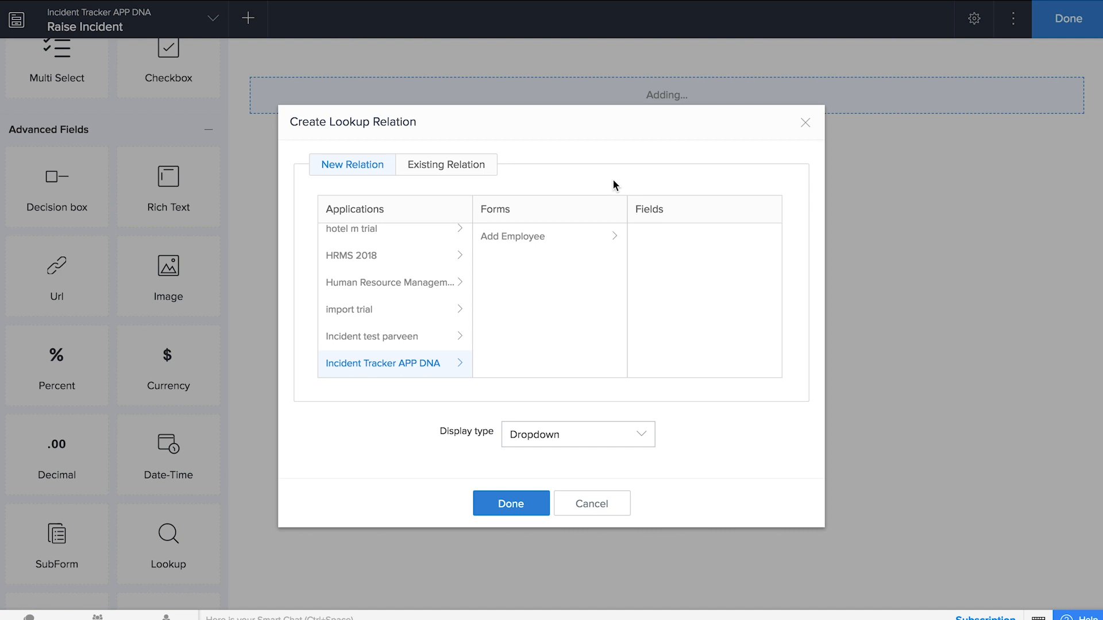
{"action": "left_click", "coordinate": [506, 243]}
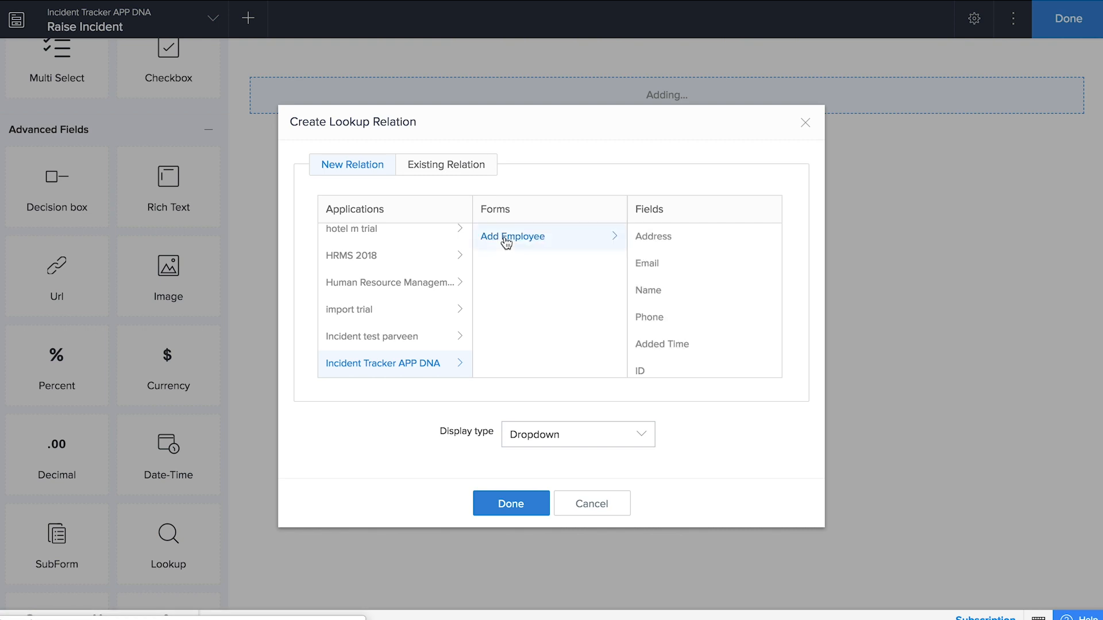
{"action": "left_click", "coordinate": [661, 304]}
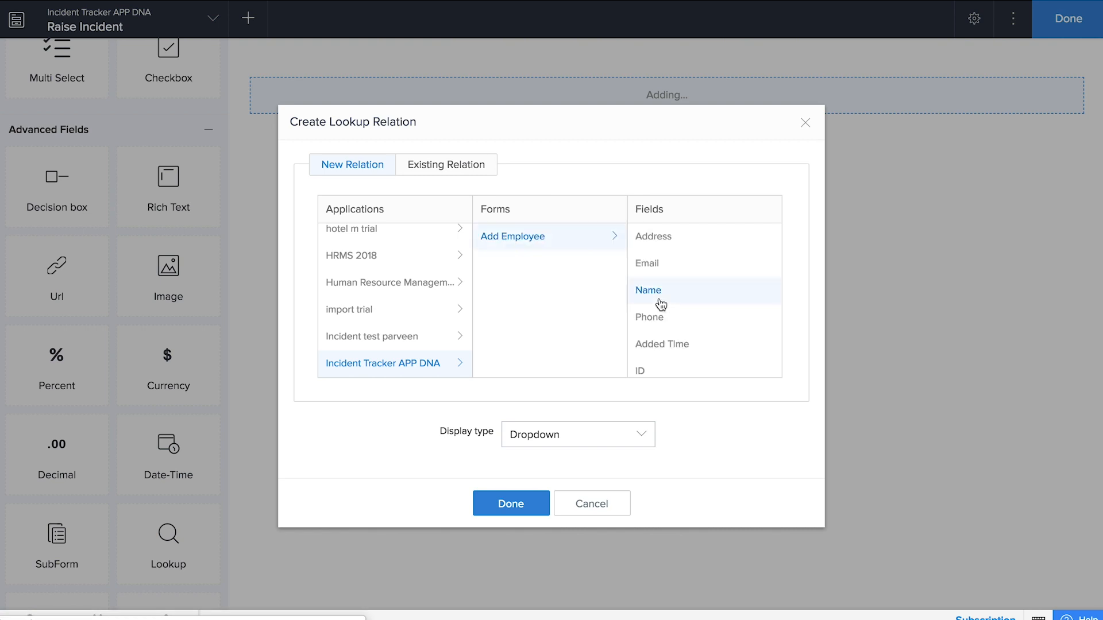
{"action": "left_click", "coordinate": [542, 500]}
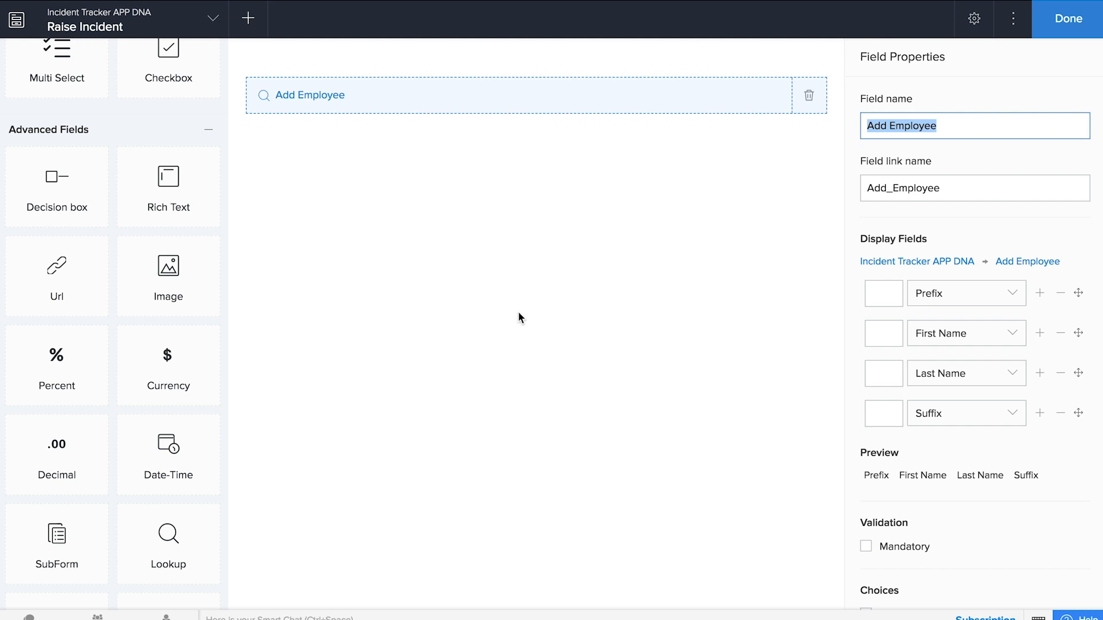
- Name the lookup 'Complaint by', hide Prefix and Suffix, and allow new entries
{"action": "type", "text": "Complaint by"}
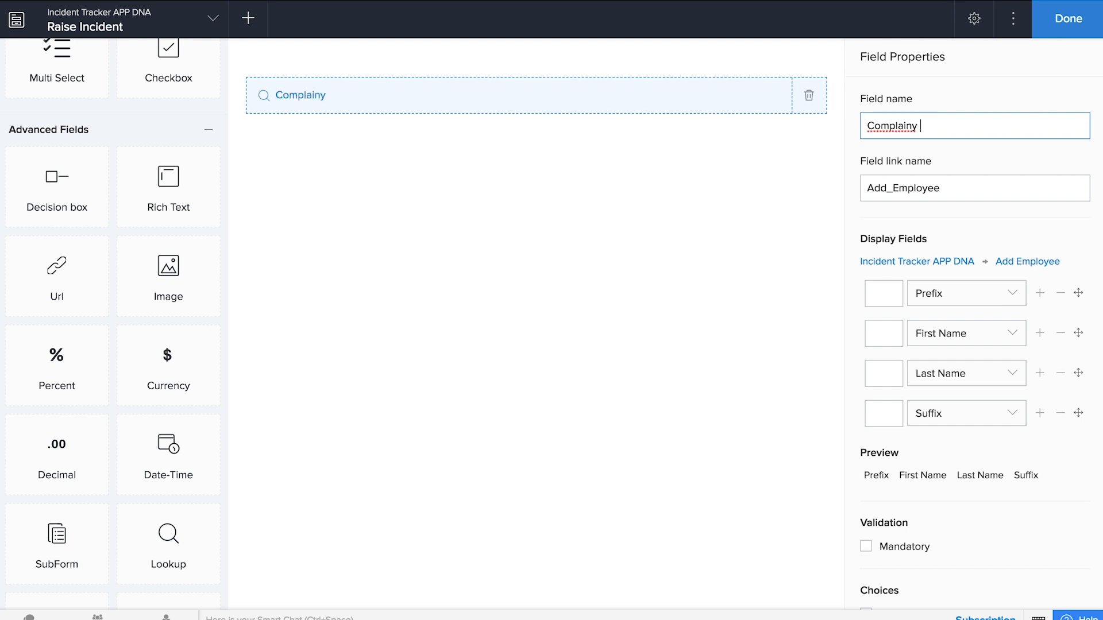
{"action": "left_click", "coordinate": [495, 381]}
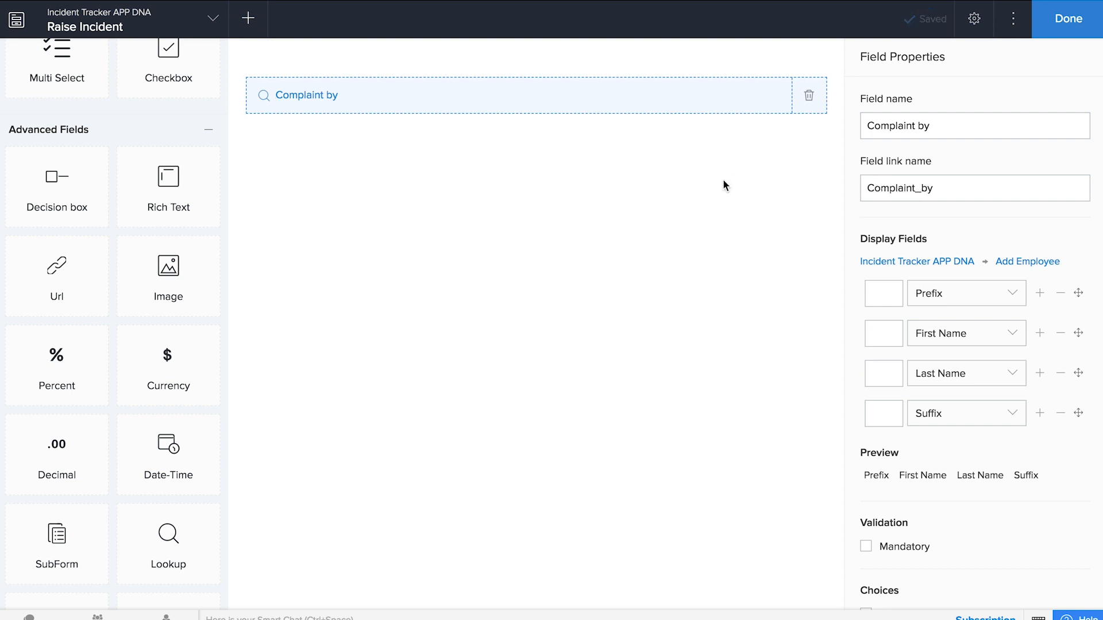
{"action": "left_click", "coordinate": [1060, 293]}
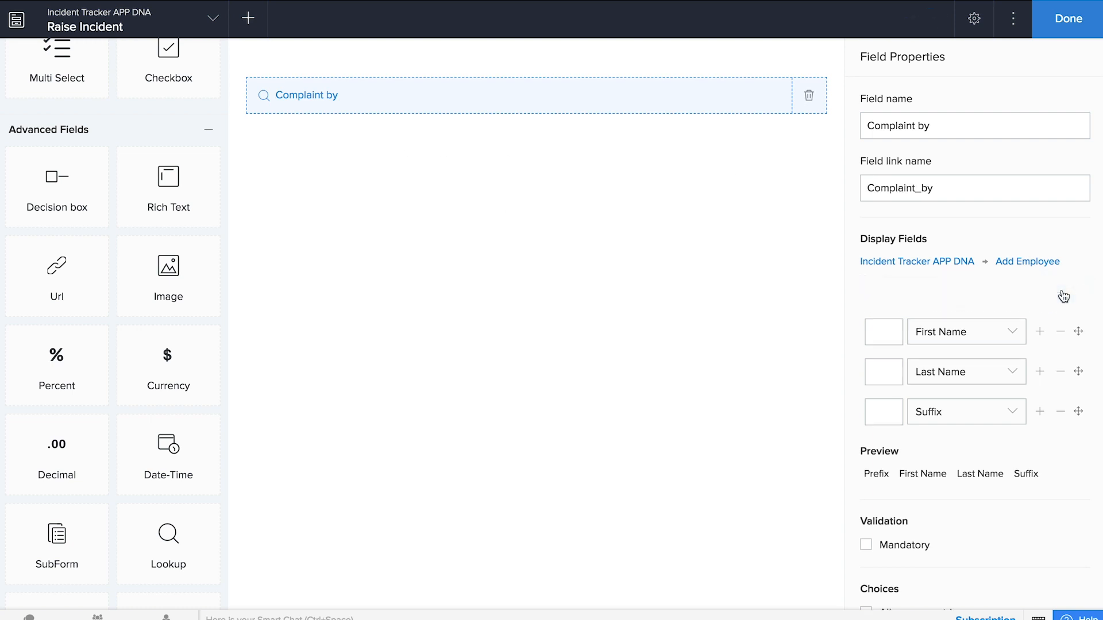
{"action": "left_click", "coordinate": [1063, 374]}
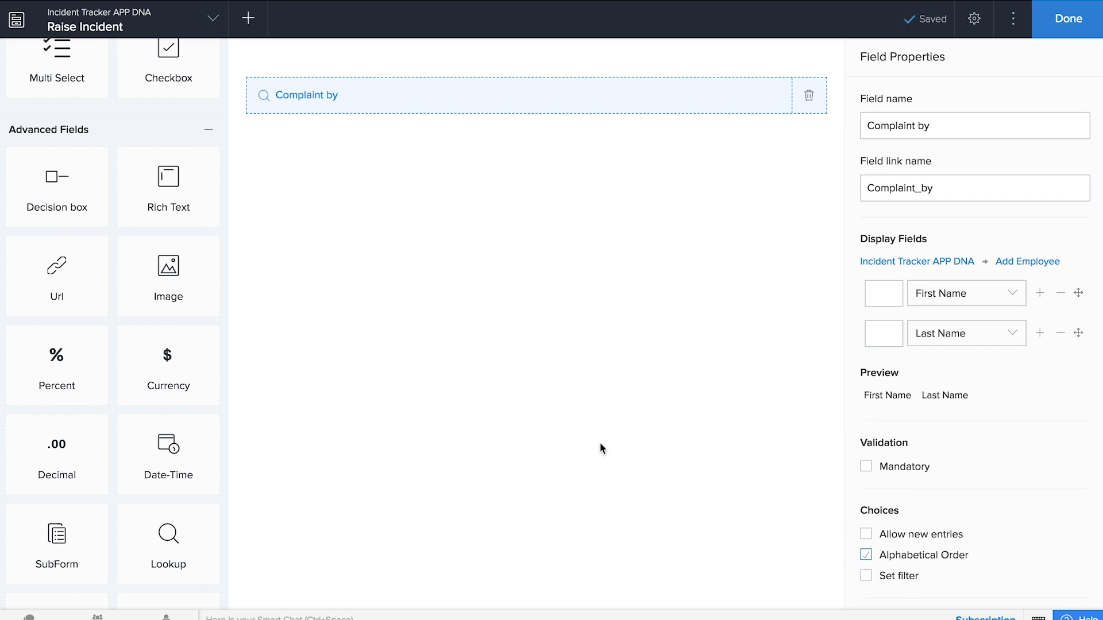
{"action": "scroll", "coordinate": [849, 448], "scroll_direction": "down", "scroll_amount": 2}
{"action": "left_click", "coordinate": [865, 448]}
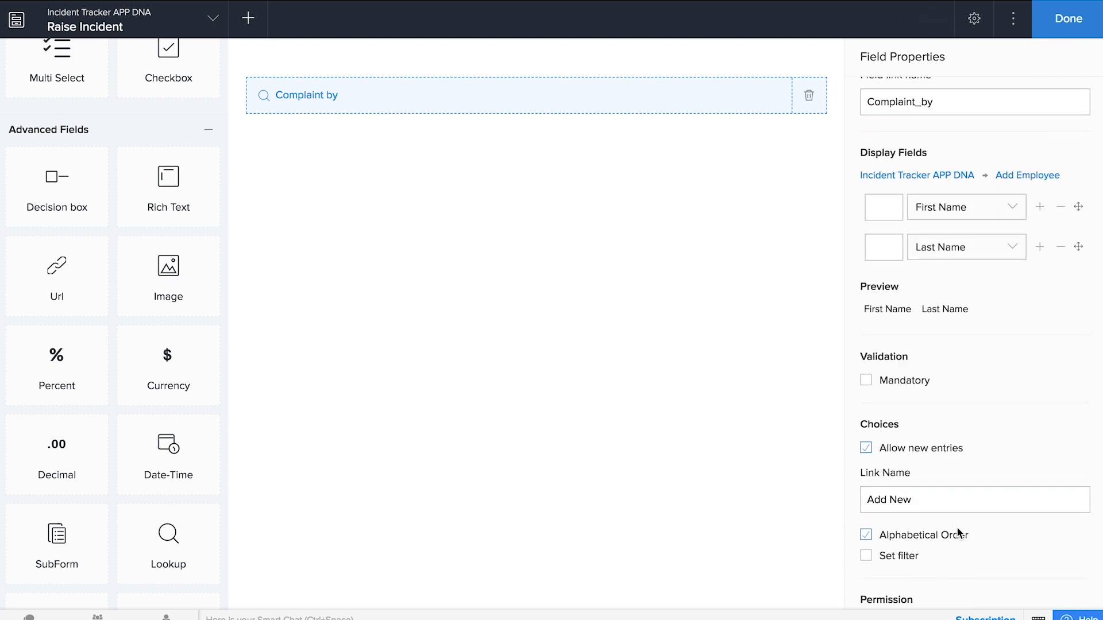
{"action": "scroll", "coordinate": [958, 533], "scroll_direction": "down", "scroll_amount": 1}
{"action": "scroll", "coordinate": [94, 256], "scroll_direction": "up", "scroll_amount": 6}
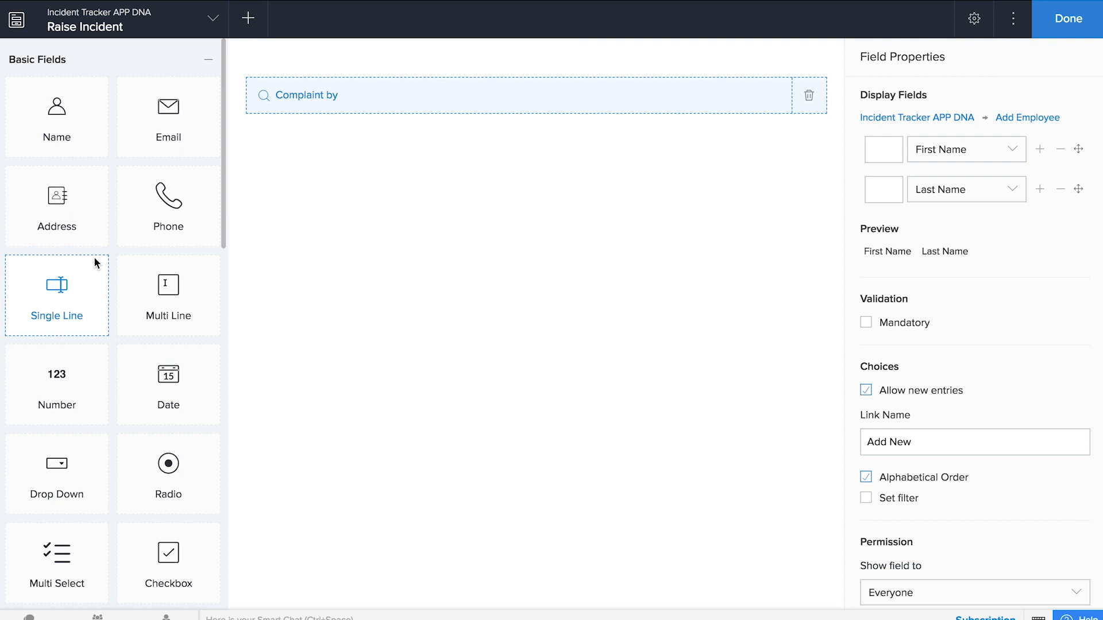
- Add a single-line field named 'Incident title' below Complaint by
{"action": "left_click_drag", "start_coordinate": [71, 266], "coordinate": [550, 256]}
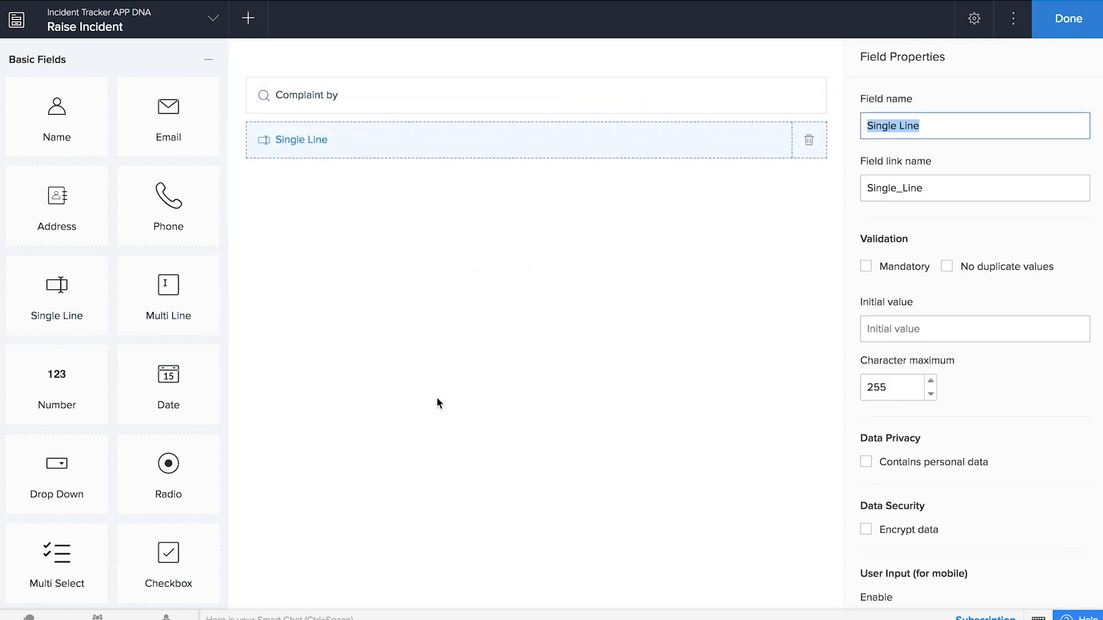
{"action": "type", "text": "Incident title"}
{"action": "left_click", "coordinate": [701, 177]}
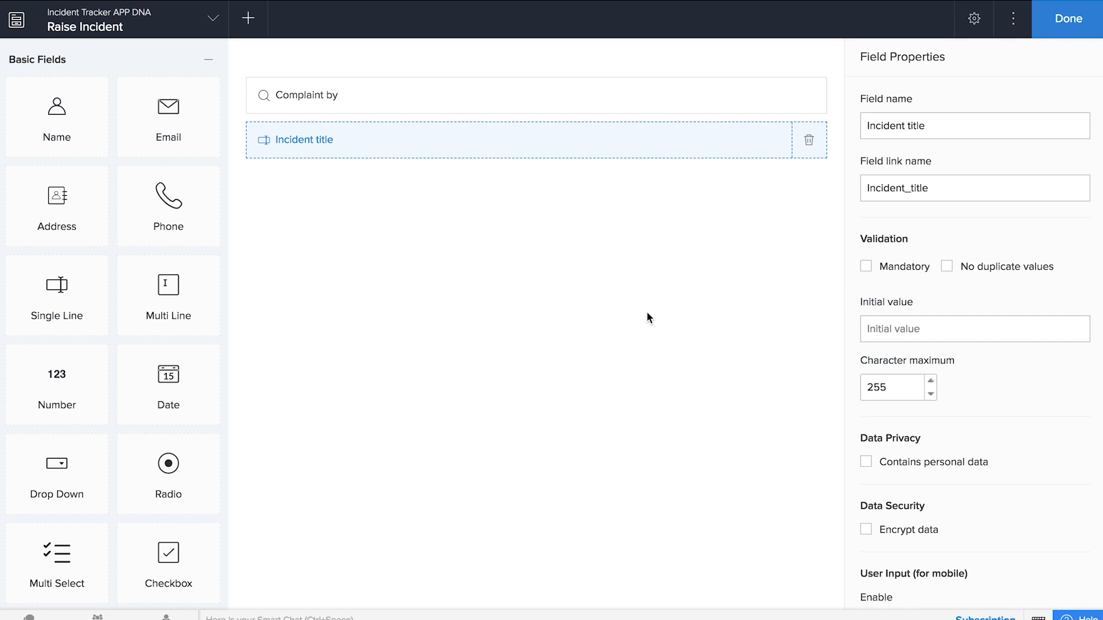
- Add an 'Incident type' dropdown with Assault, Accident, Sexual Abuse, allowing other choices
{"action": "left_click_drag", "start_coordinate": [54, 475], "coordinate": [380, 326]}
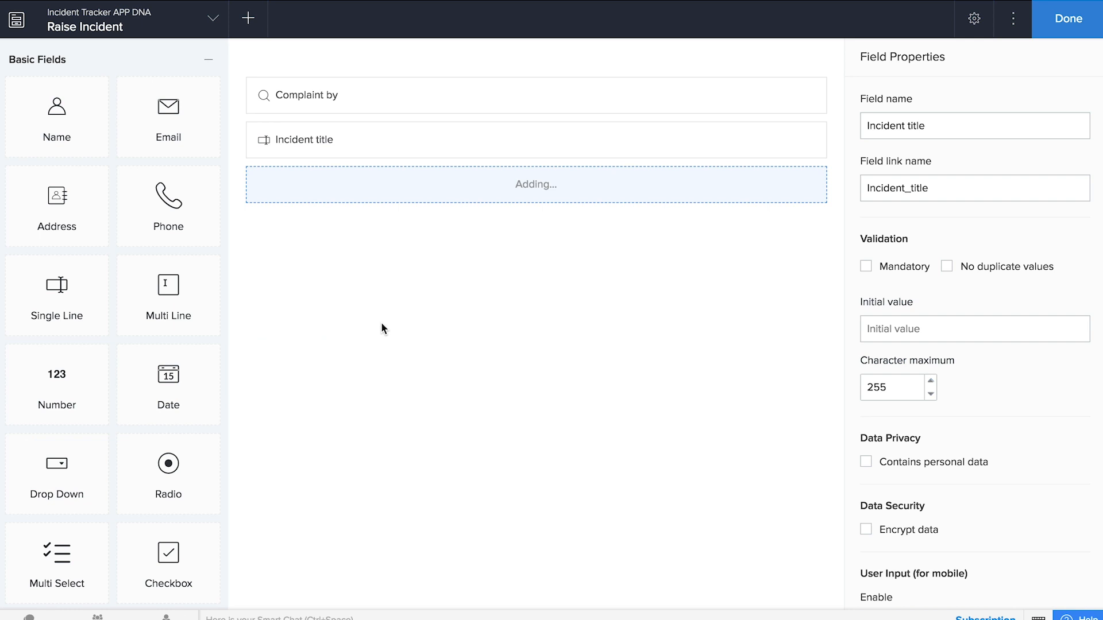
{"action": "type", "text": "Incident type"}
{"action": "key", "text": "Tab"}
{"action": "key", "text": "Tab"}
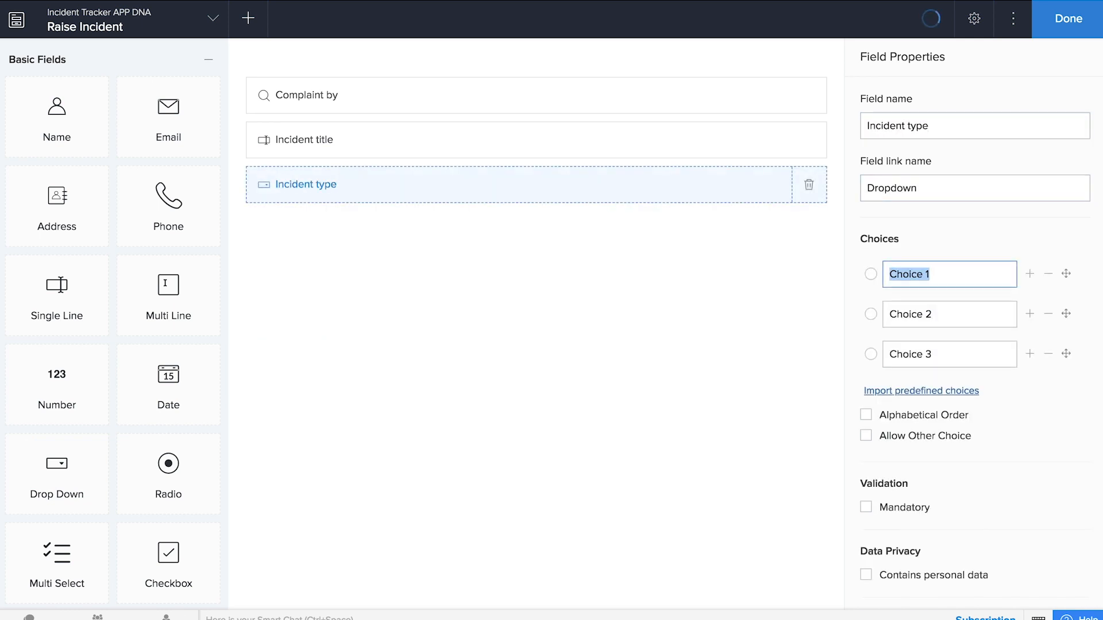
{"action": "type", "text": "Assauly"}
{"action": "key", "text": "Tab"}
{"action": "key", "text": "BackSpace"}
{"action": "left_click", "coordinate": [934, 273]}
{"action": "key", "text": "BackSpace"}
{"action": "type", "text": "Accidne"}
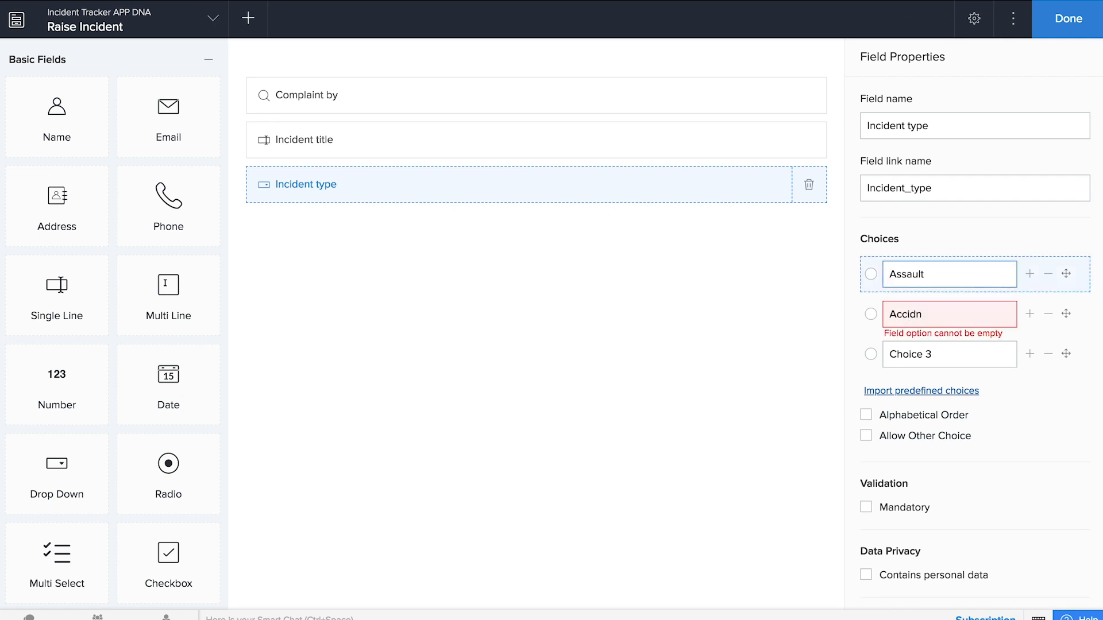
{"action": "key", "text": "Tab"}
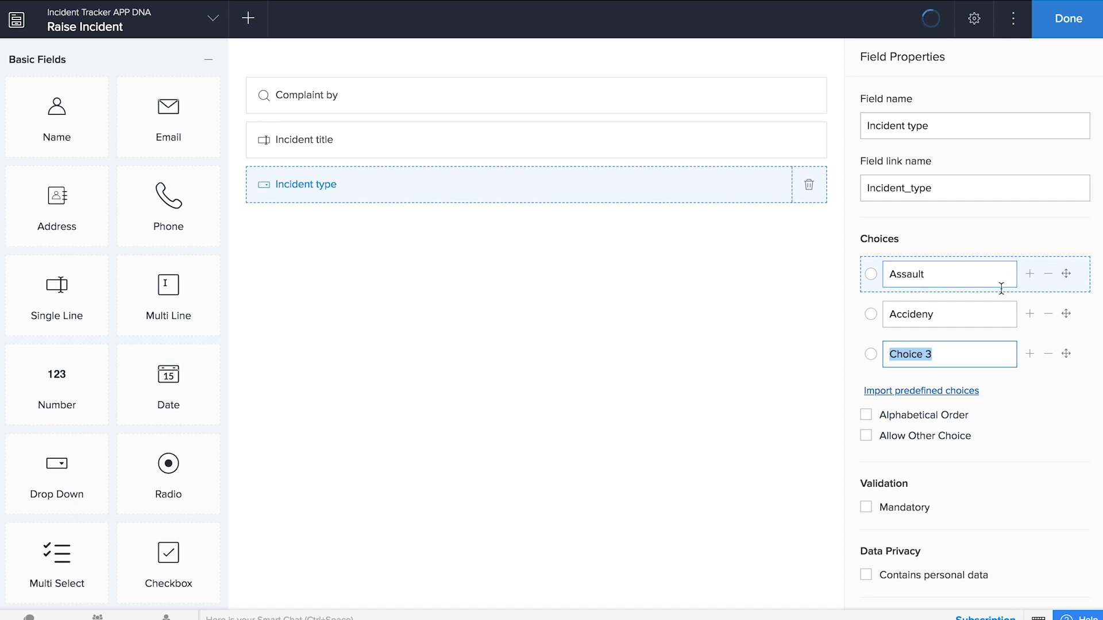
{"action": "left_click", "coordinate": [970, 312]}
{"action": "key", "text": "BackSpace"}
{"action": "type", "text": "T"}
{"action": "key", "text": "BackSpace"}
{"action": "type", "text": "t"}
{"action": "key", "text": "Tab"}
{"action": "type", "text": "Sexual Abuse"}
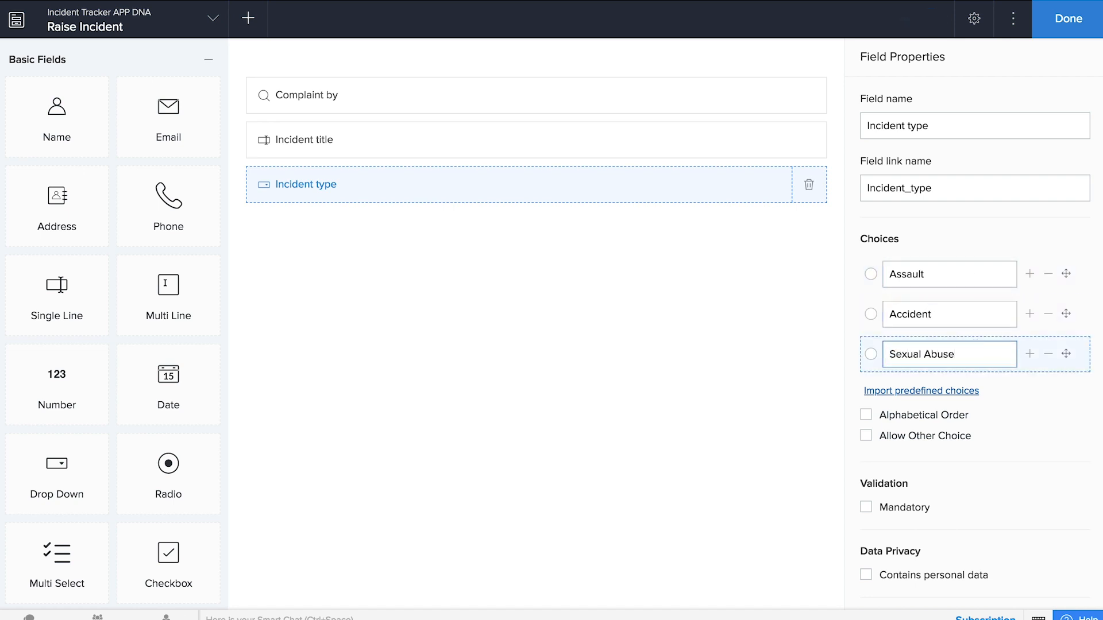
{"action": "left_click", "coordinate": [728, 435]}
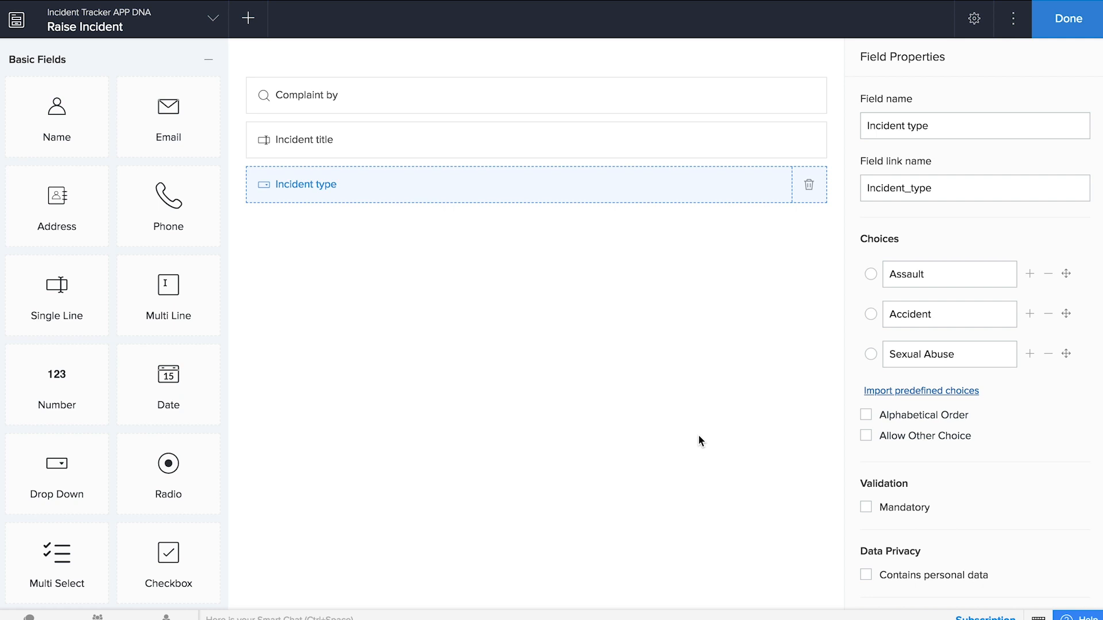
{"action": "left_click", "coordinate": [866, 436]}
{"action": "scroll", "coordinate": [940, 495], "scroll_direction": "down", "scroll_amount": 1}
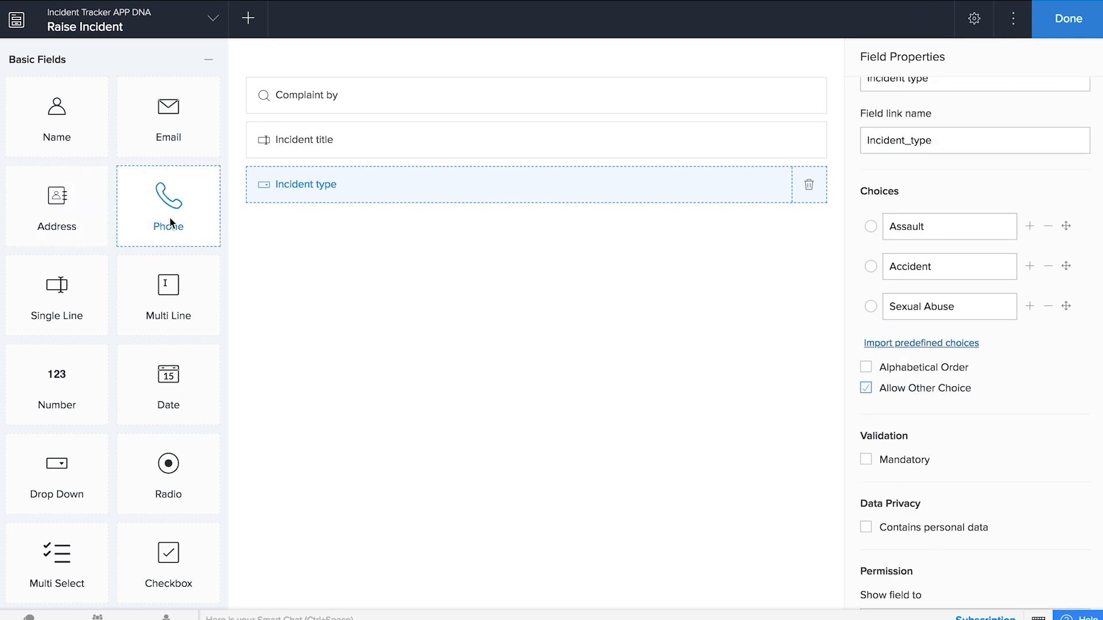
- Add a multi-line field named 'Incident description' below Incident type
{"action": "left_click_drag", "start_coordinate": [184, 287], "coordinate": [438, 305]}
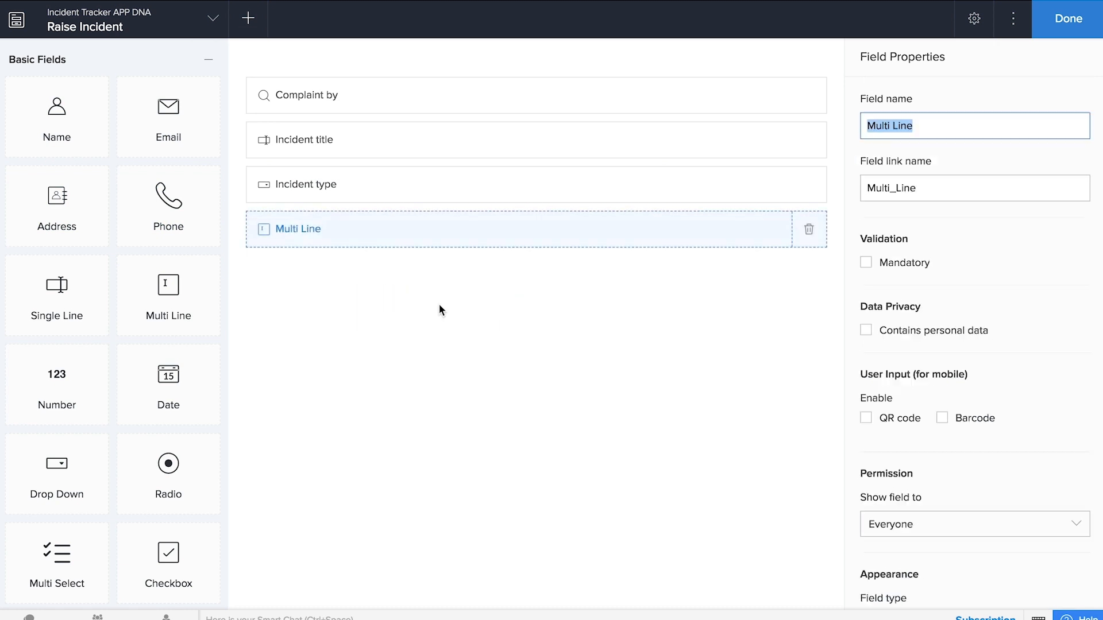
{"action": "type", "text": "Incident des"}
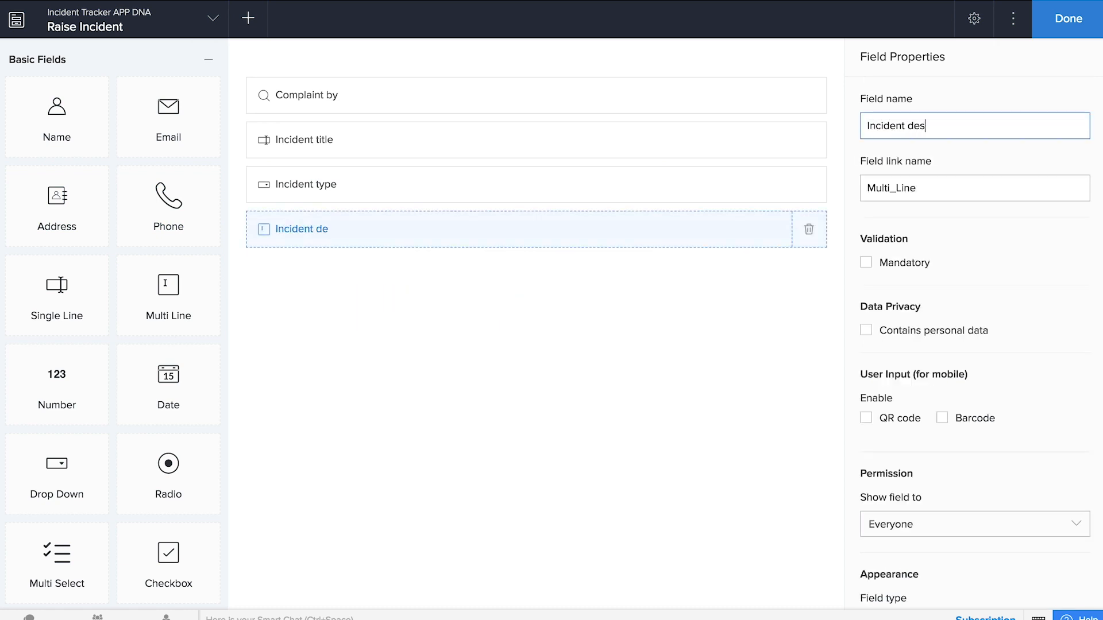
{"action": "type", "text": "cription"}
{"action": "left_click", "coordinate": [409, 399]}
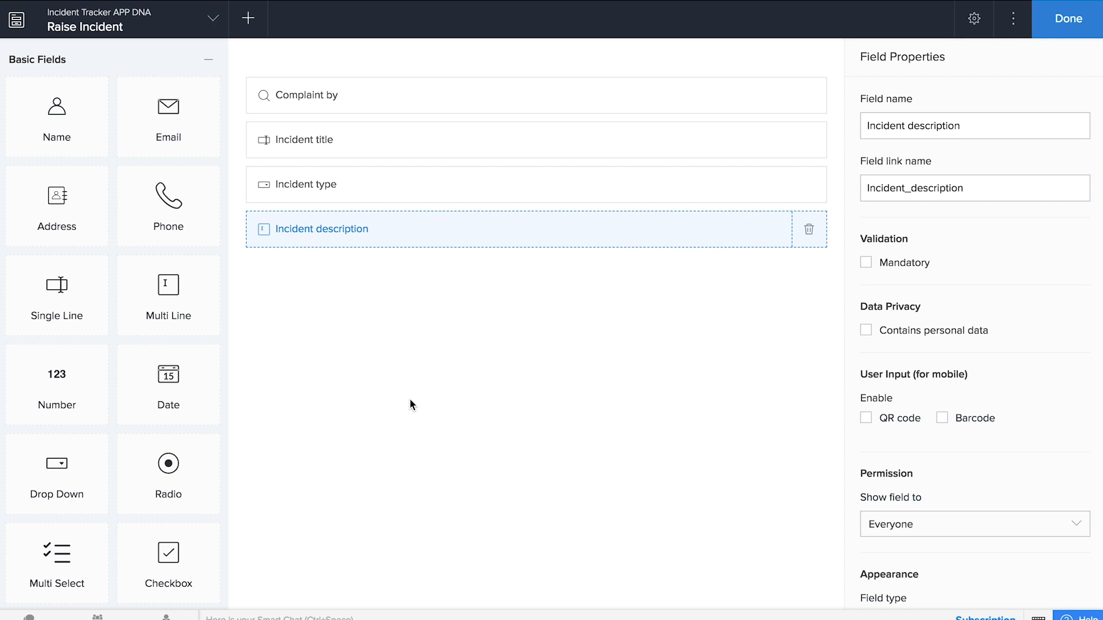
- Add a date-time field named 'Time of incident' below Incident description
{"action": "scroll", "coordinate": [181, 439], "scroll_direction": "down", "scroll_amount": 9}
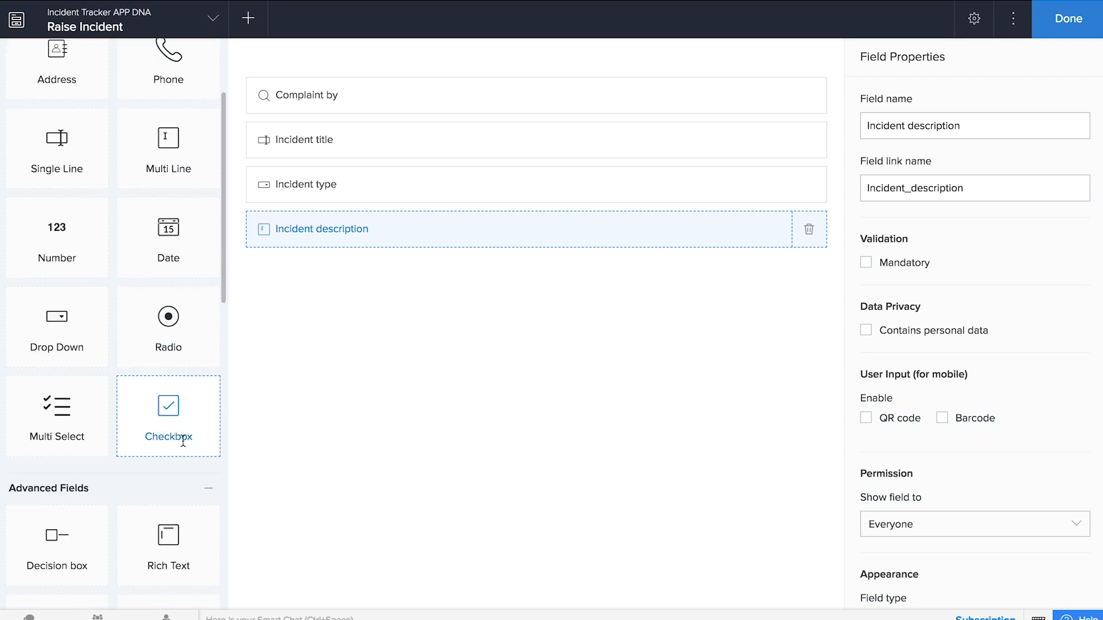
{"action": "left_click_drag", "start_coordinate": [183, 444], "coordinate": [548, 332]}
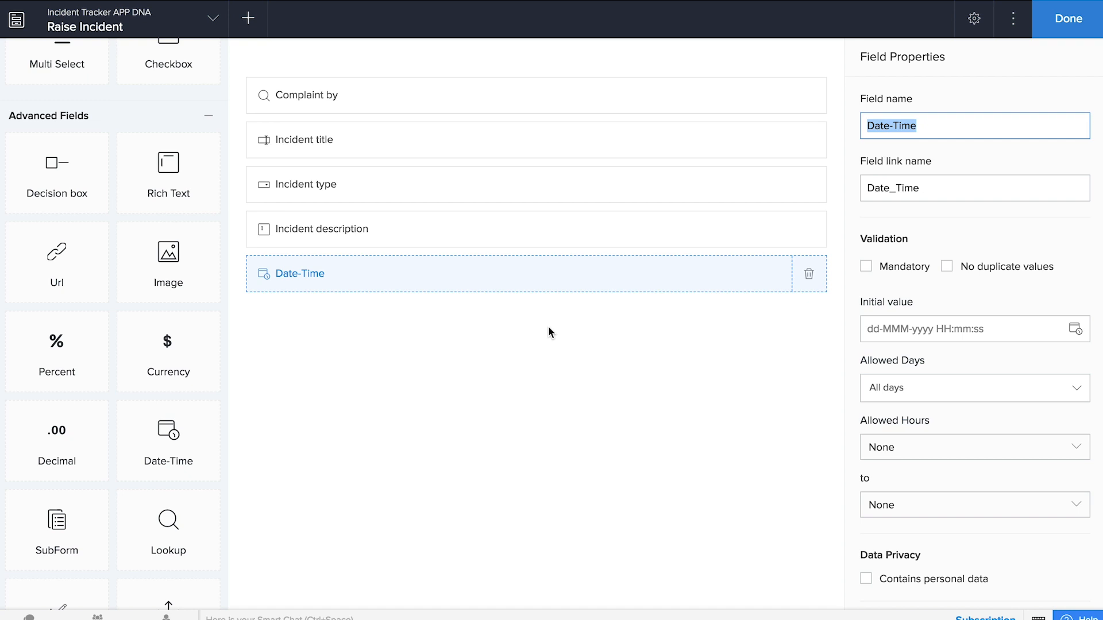
{"action": "type", "text": "Time of incident"}
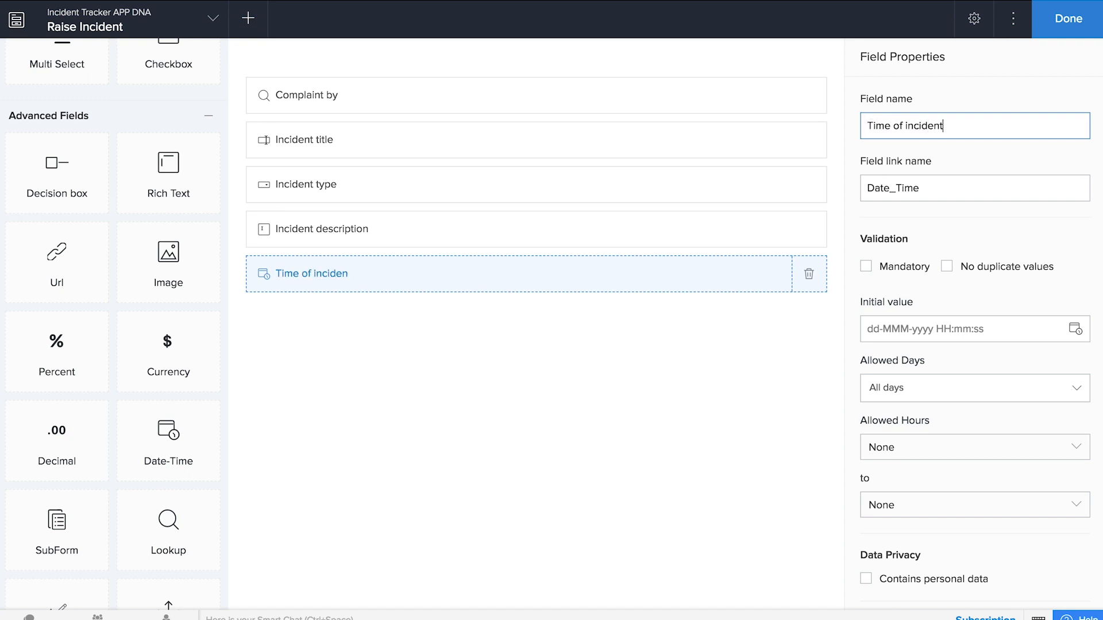
{"action": "left_click", "coordinate": [440, 472]}
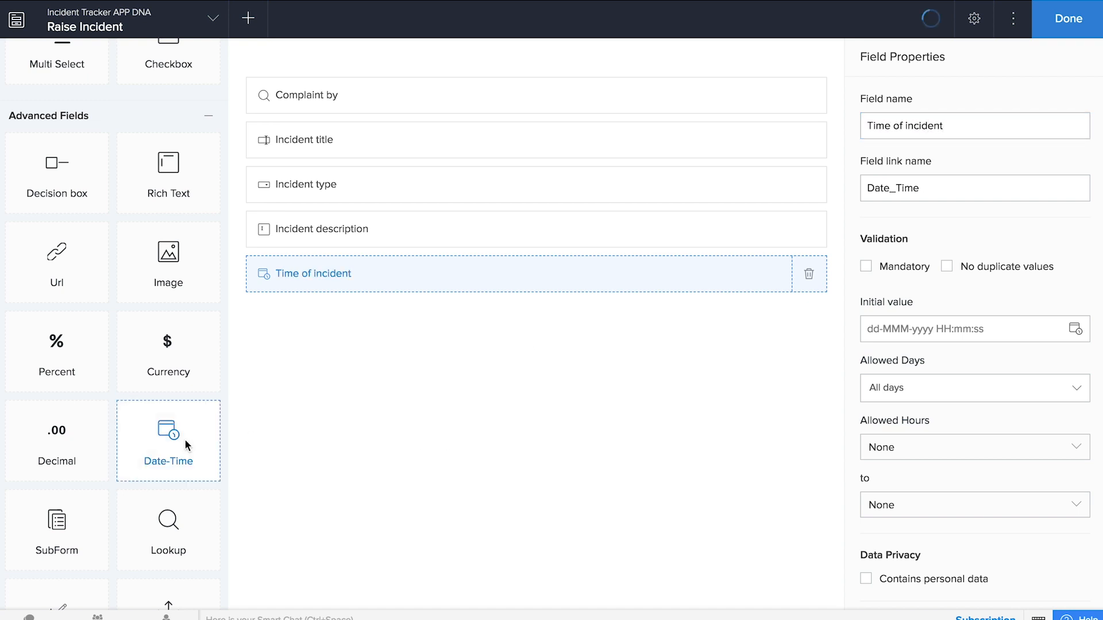
{"action": "left_click", "coordinate": [182, 262]}
- Add an Image field and a multi-line 'Location' field below it
{"action": "left_click_drag", "start_coordinate": [182, 262], "coordinate": [658, 460]}
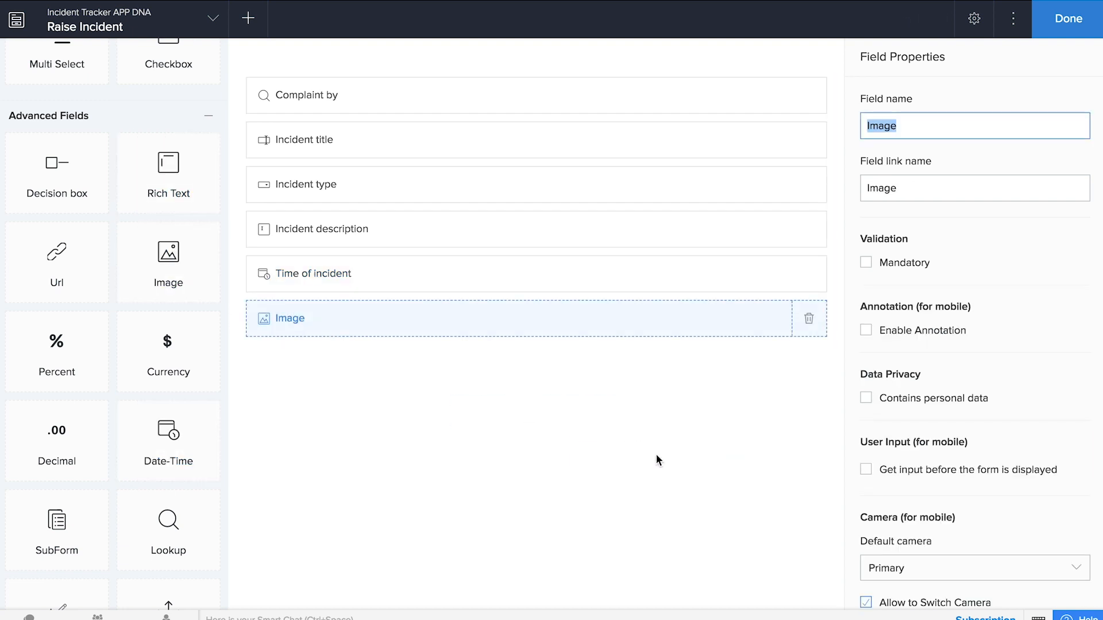
{"action": "scroll", "coordinate": [61, 322], "scroll_direction": "up", "scroll_amount": 8}
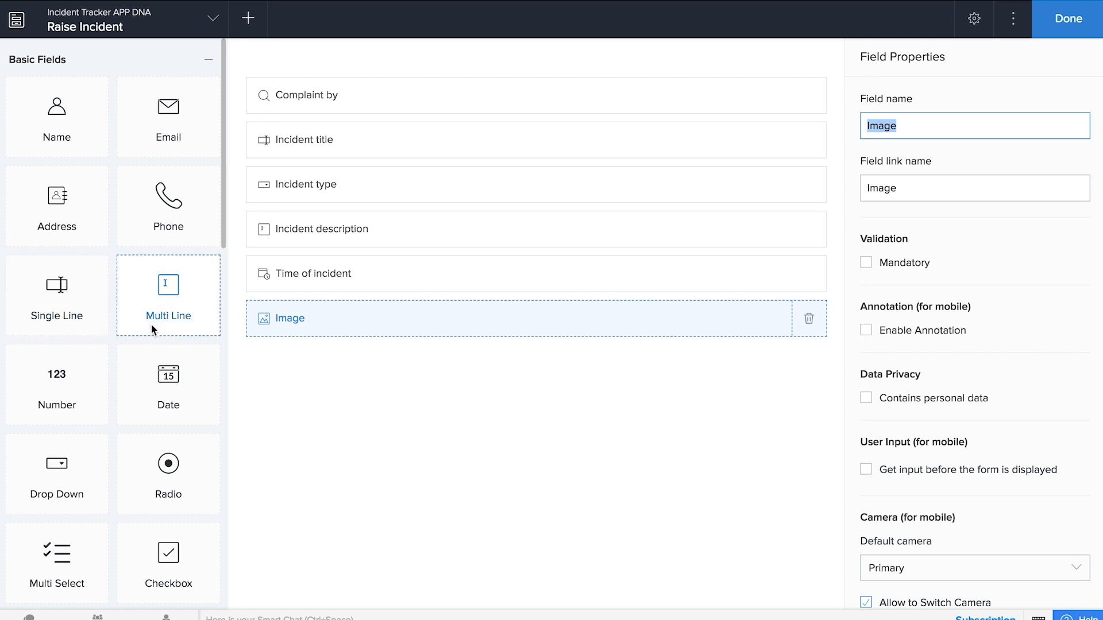
{"action": "left_click_drag", "start_coordinate": [159, 319], "coordinate": [368, 379]}
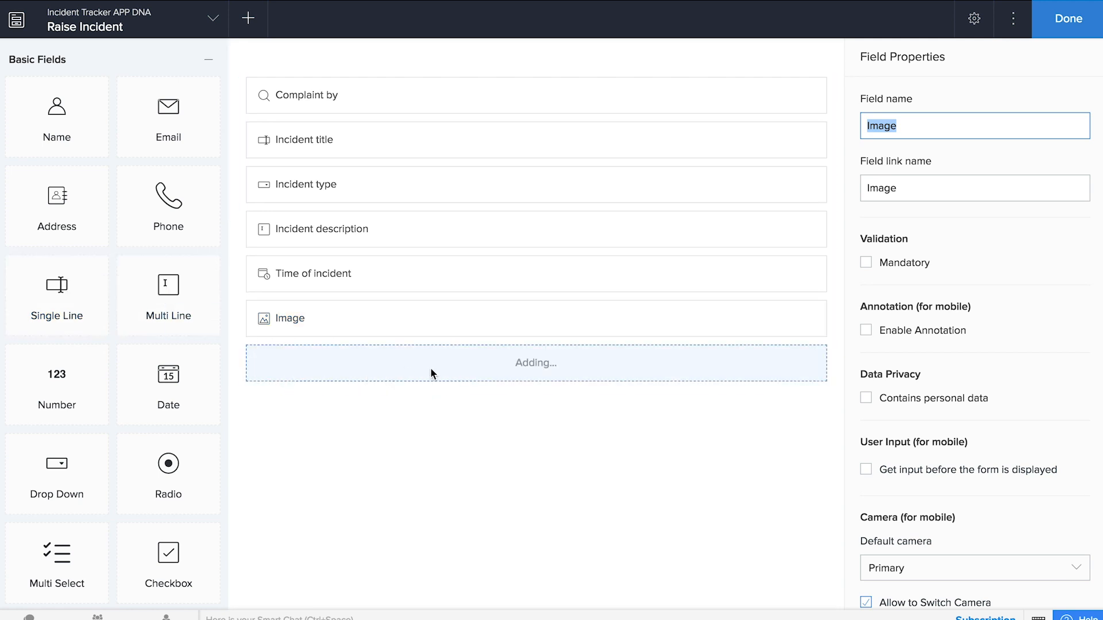
{"action": "key", "text": "Tab"}
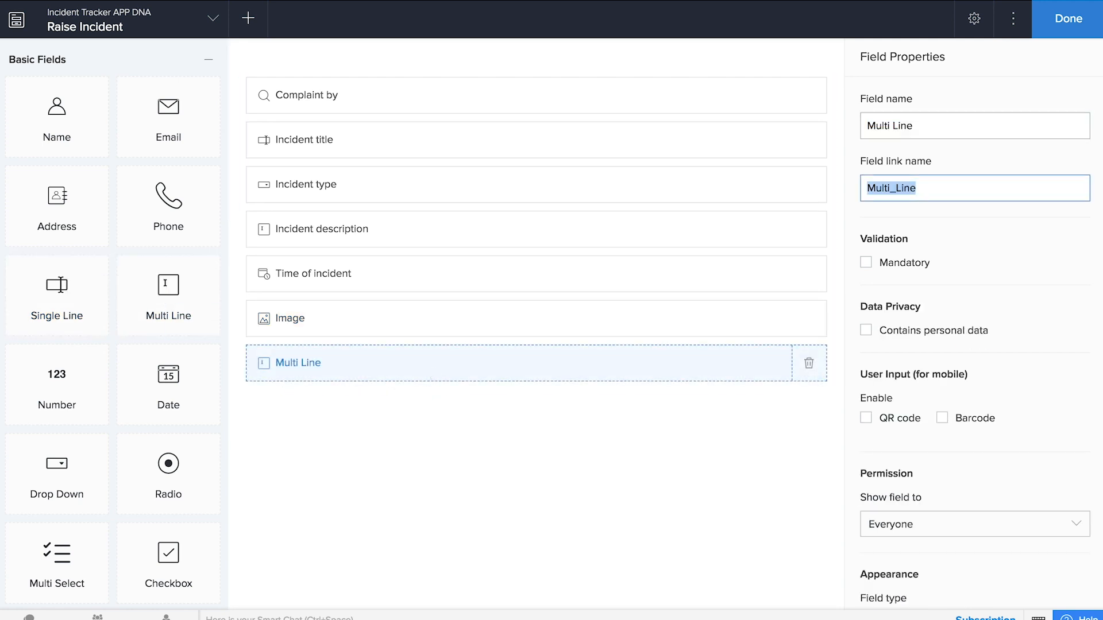
{"action": "type", "text": "Location"}
{"action": "left_click", "coordinate": [412, 439]}
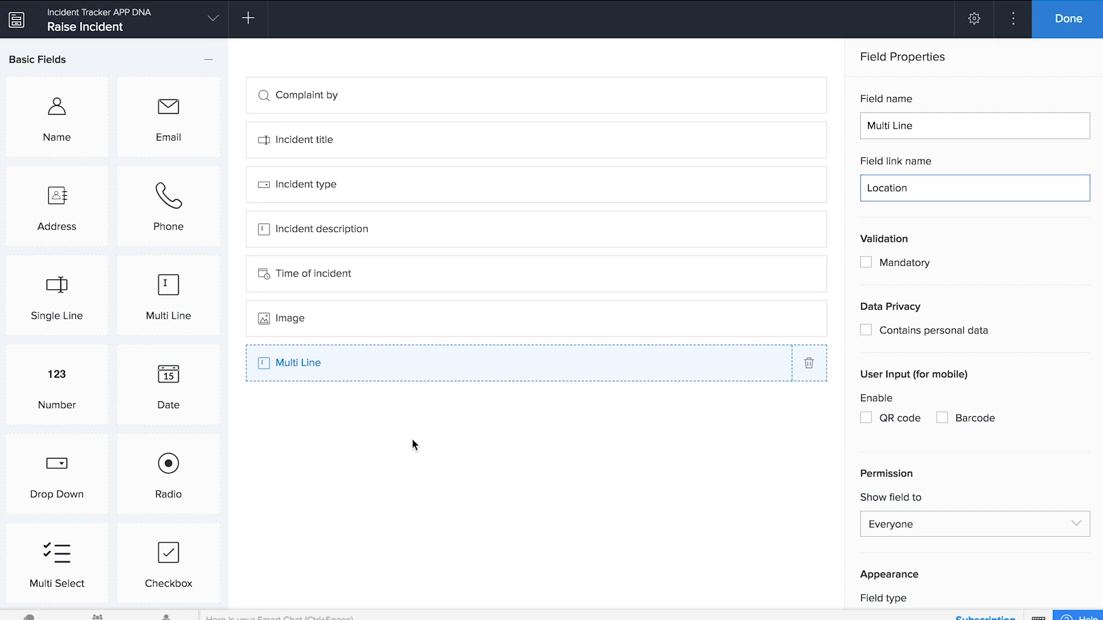
{"action": "left_click_drag", "start_coordinate": [916, 125], "coordinate": [825, 125]}
{"action": "type", "text": "Location"}
{"action": "scroll", "coordinate": [758, 474], "scroll_direction": "down", "scroll_amount": 2}
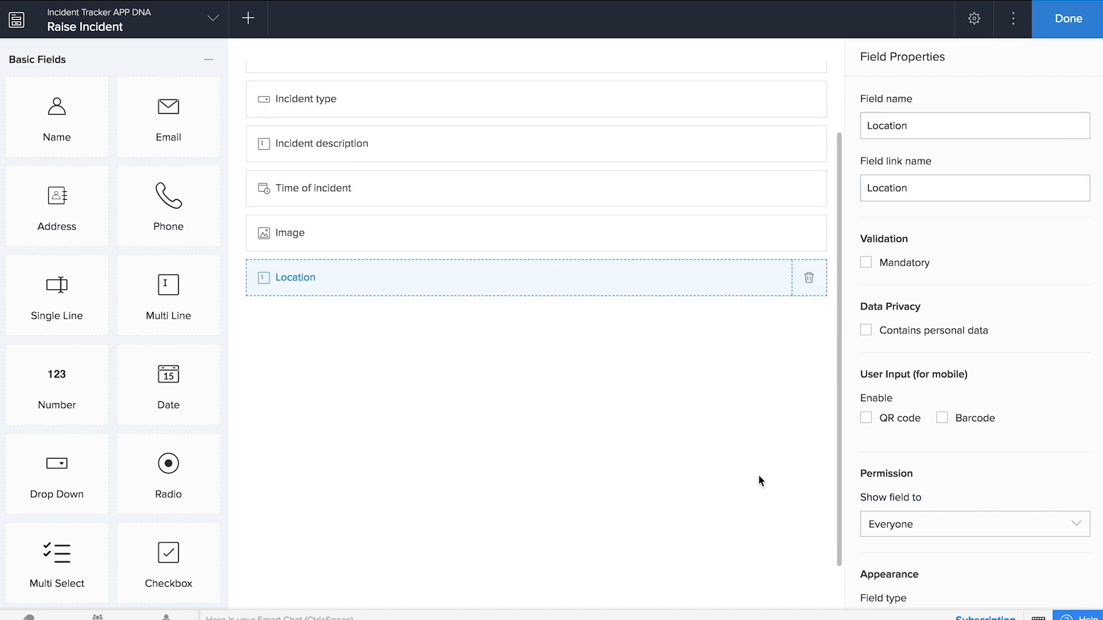
{"action": "scroll", "coordinate": [136, 508], "scroll_direction": "down", "scroll_amount": 3}
{"action": "scroll", "coordinate": [118, 382], "scroll_direction": "down", "scroll_amount": 5}
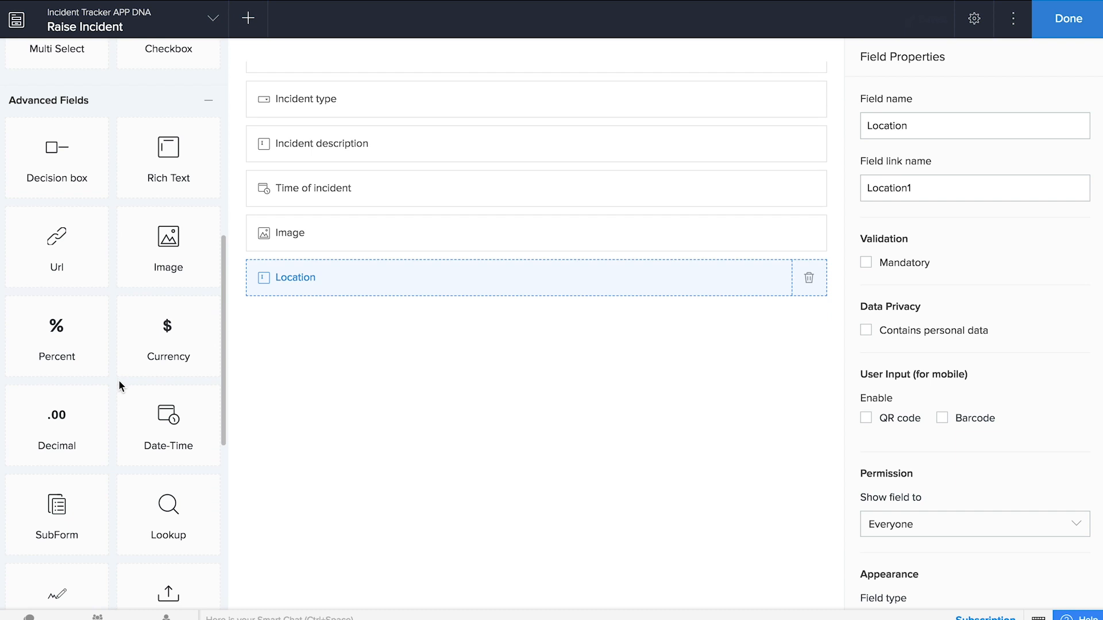
- Add a 'Handled by' lookup to Add Employee Name, hiding Prefix and Suffix
{"action": "left_click_drag", "start_coordinate": [158, 509], "coordinate": [510, 430]}
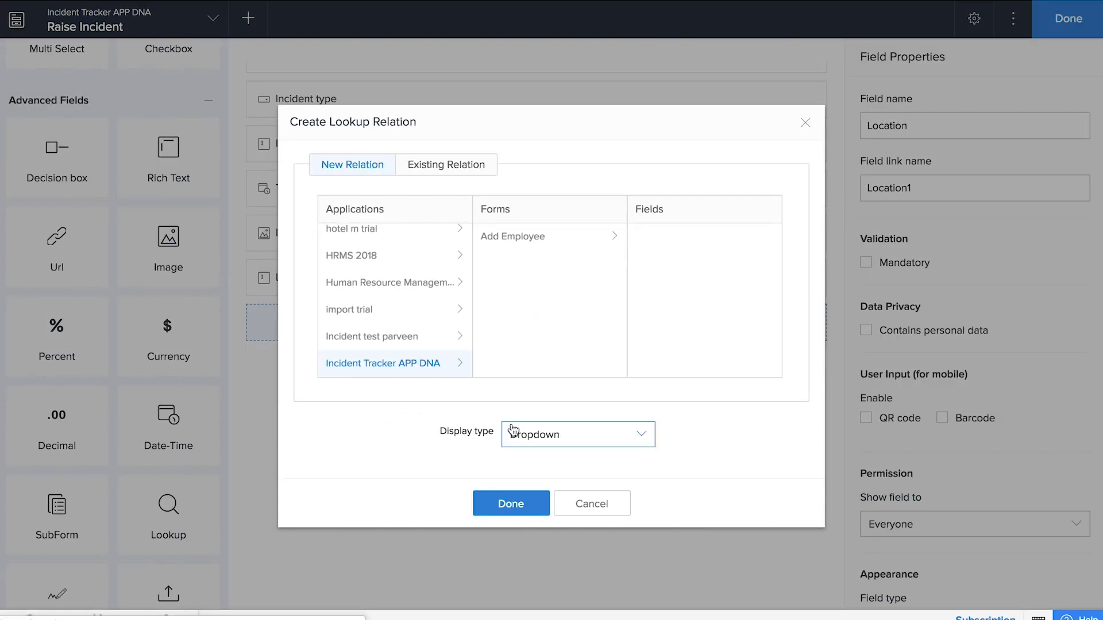
{"action": "left_click", "coordinate": [535, 244]}
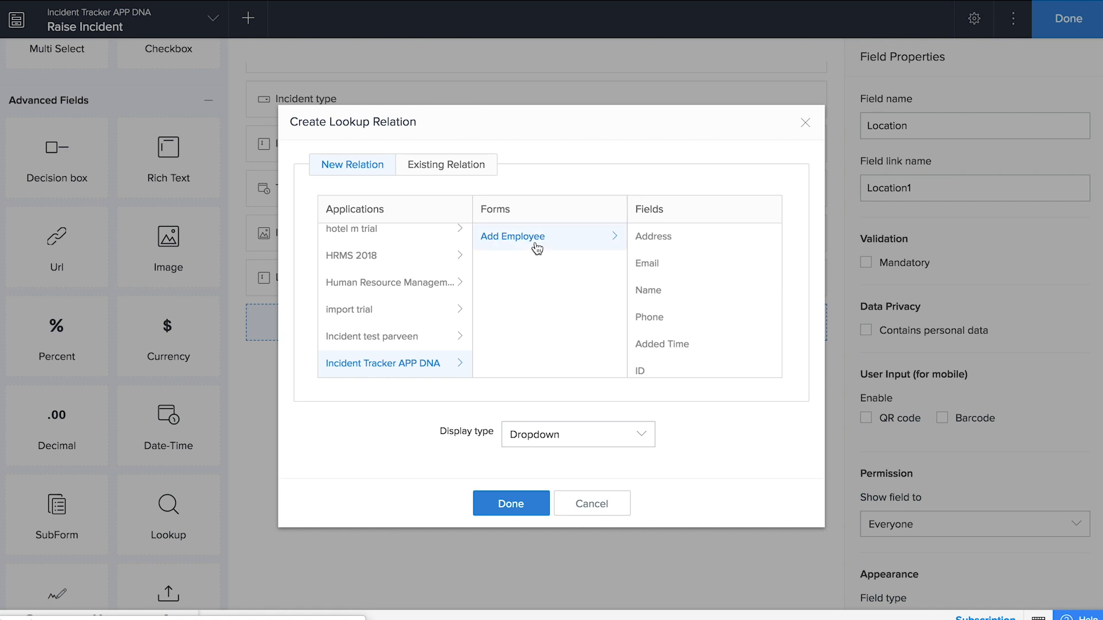
{"action": "scroll", "coordinate": [658, 280], "scroll_direction": "down", "scroll_amount": 1}
{"action": "left_click", "coordinate": [656, 269]}
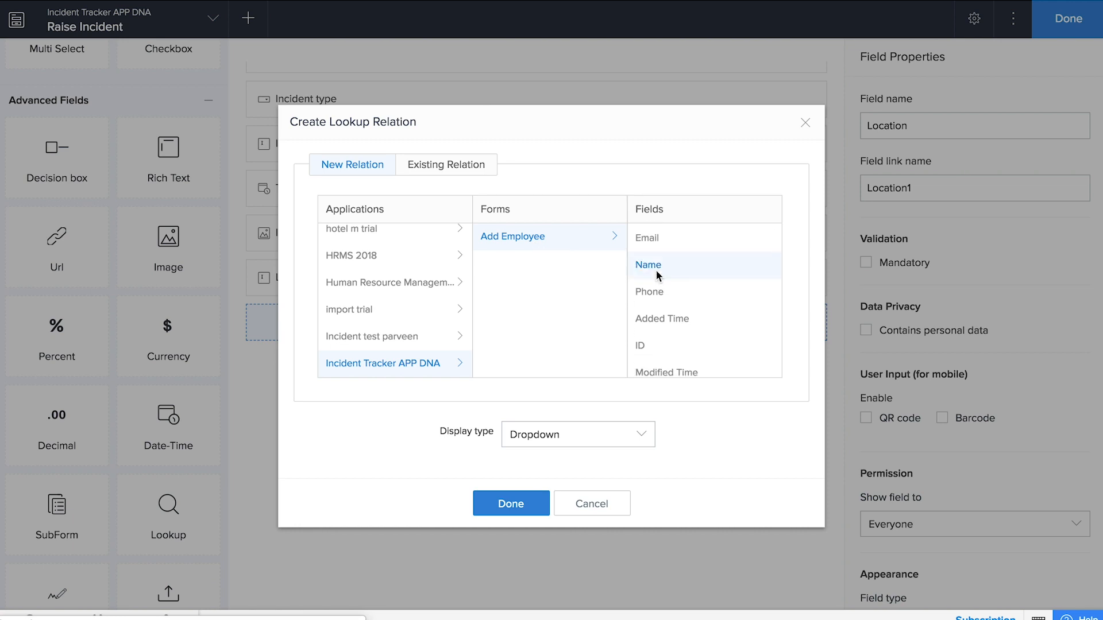
{"action": "left_click", "coordinate": [523, 503]}
{"action": "type", "text": "Handled by"}
{"action": "left_click", "coordinate": [647, 443]}
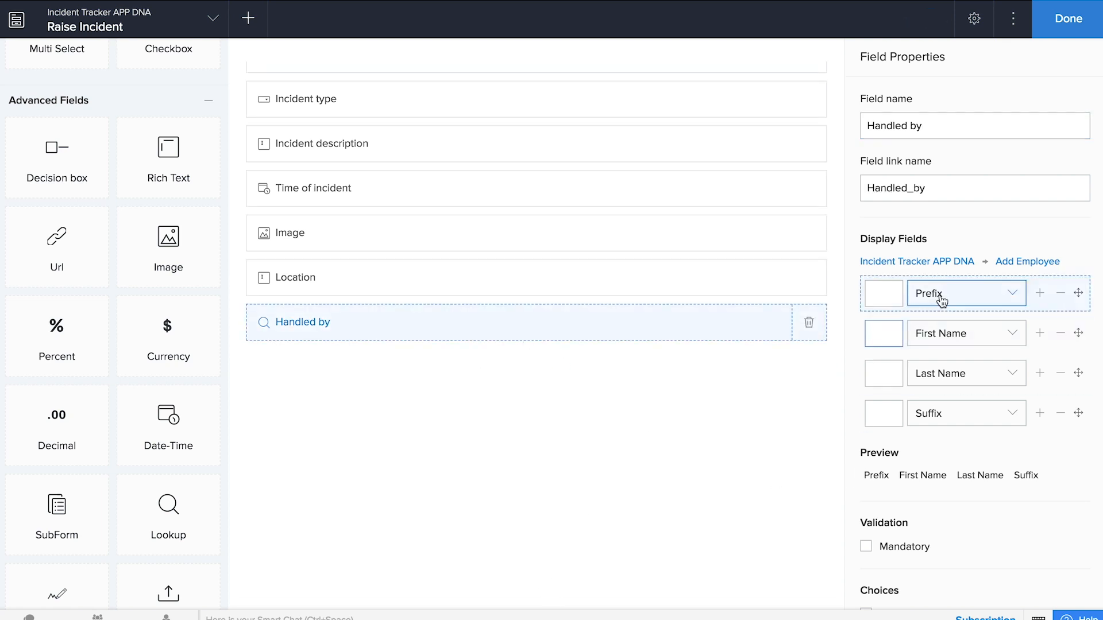
{"action": "left_click", "coordinate": [1060, 294]}
{"action": "left_click", "coordinate": [1060, 373]}
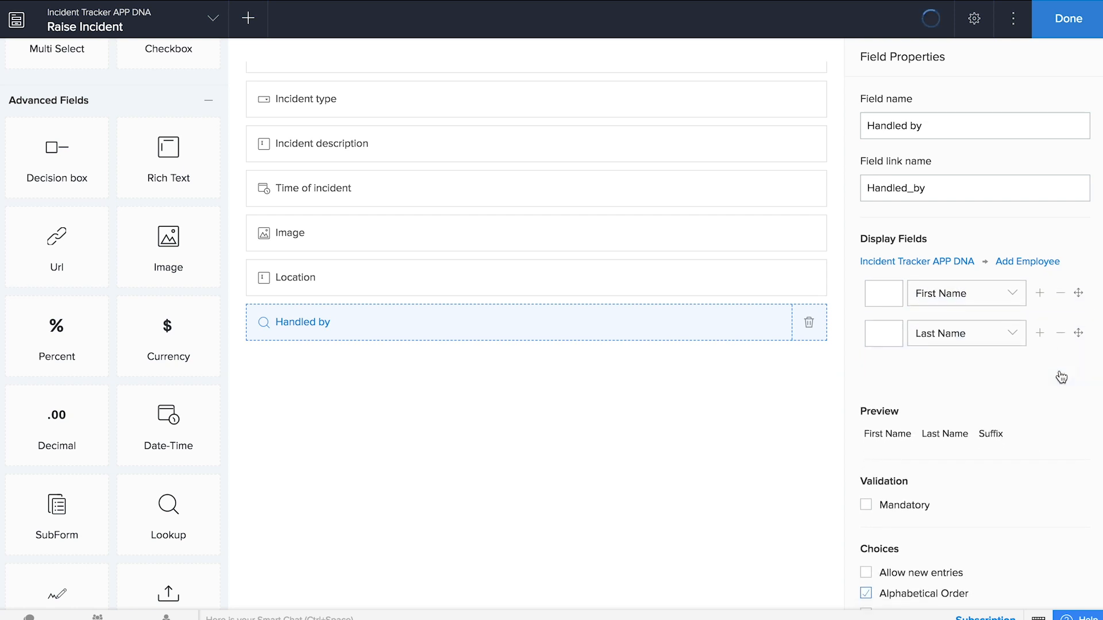
- Filter the Handled by choices to Category equals Incident Manager
{"action": "scroll", "coordinate": [890, 494], "scroll_direction": "down", "scroll_amount": 1}
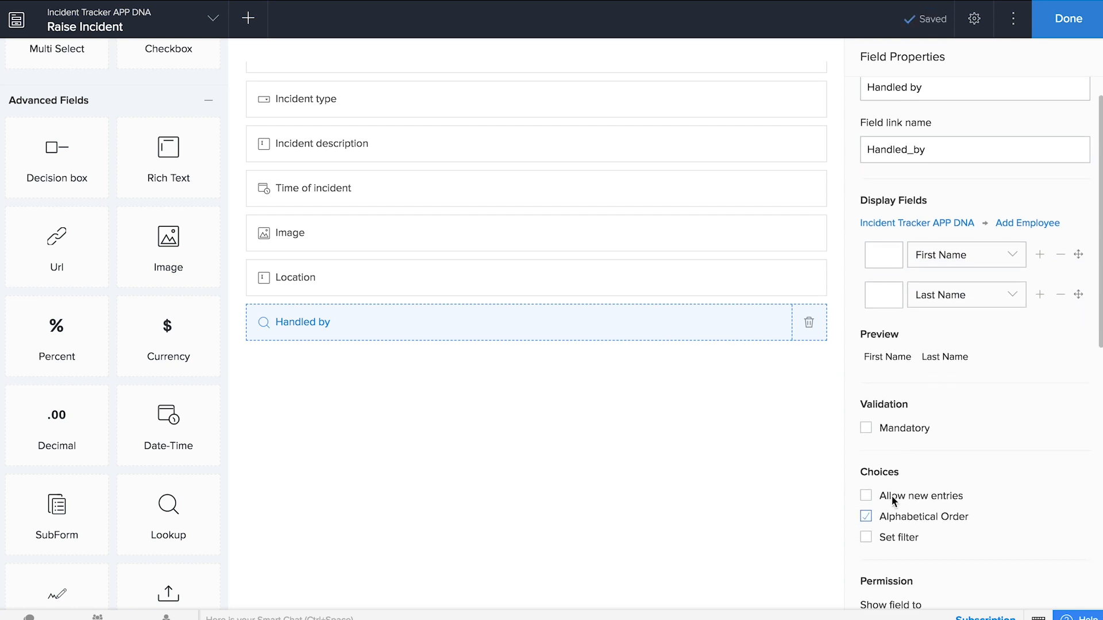
{"action": "left_click", "coordinate": [863, 535]}
{"action": "left_click", "coordinate": [339, 304]}
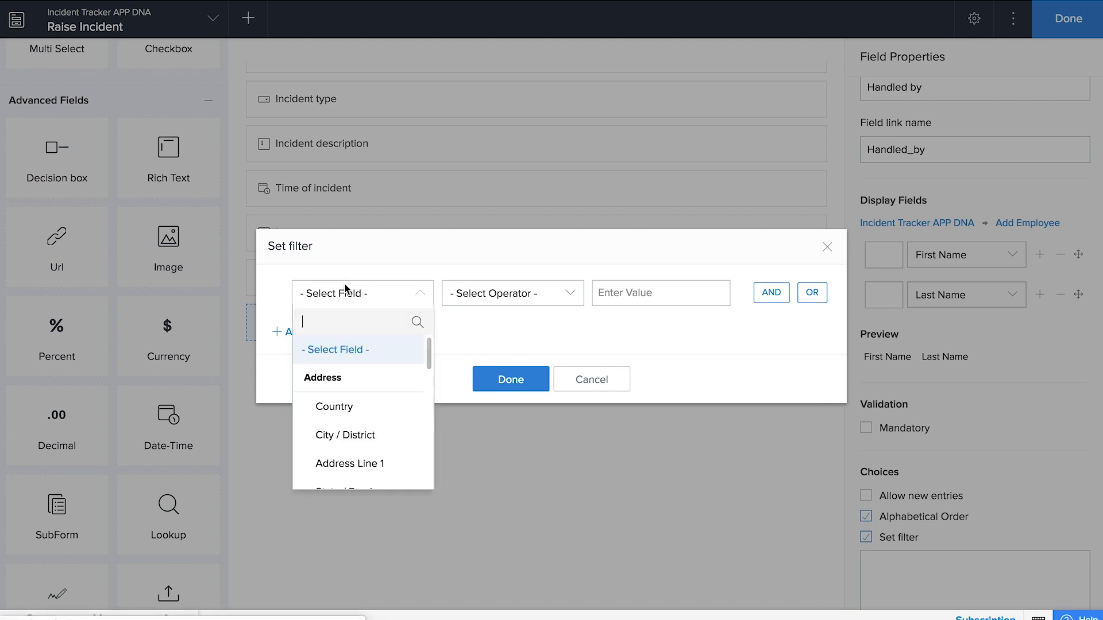
{"action": "scroll", "coordinate": [353, 459], "scroll_direction": "down", "scroll_amount": 3}
{"action": "scroll", "coordinate": [357, 460], "scroll_direction": "down", "scroll_amount": 9}
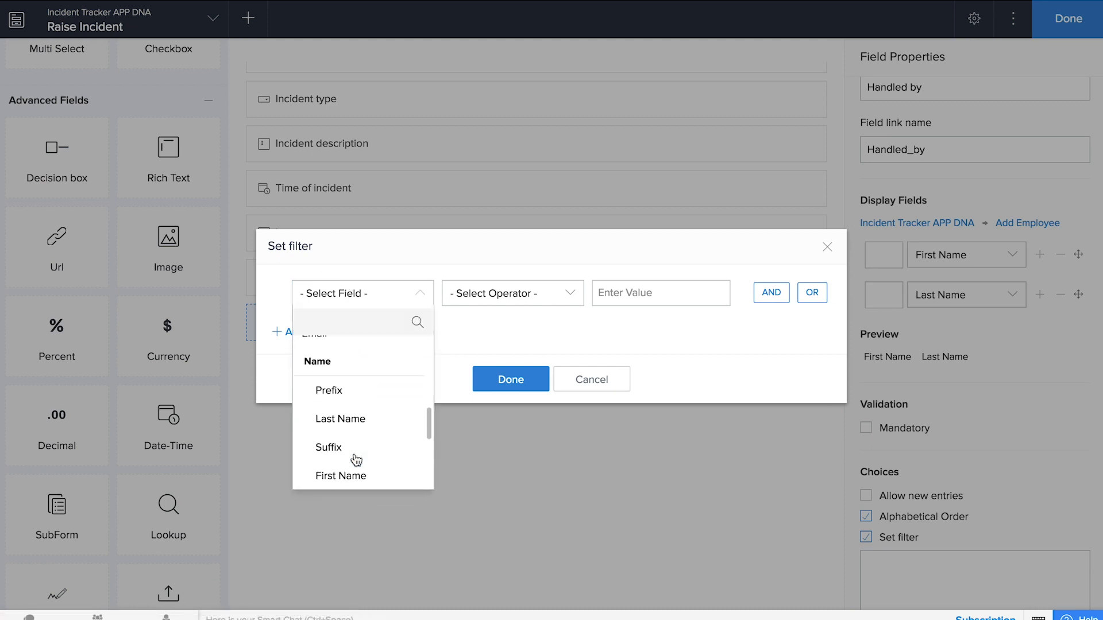
{"action": "scroll", "coordinate": [356, 460], "scroll_direction": "up", "scroll_amount": 10}
{"action": "scroll", "coordinate": [357, 460], "scroll_direction": "down", "scroll_amount": 2}
{"action": "scroll", "coordinate": [355, 460], "scroll_direction": "down", "scroll_amount": 3}
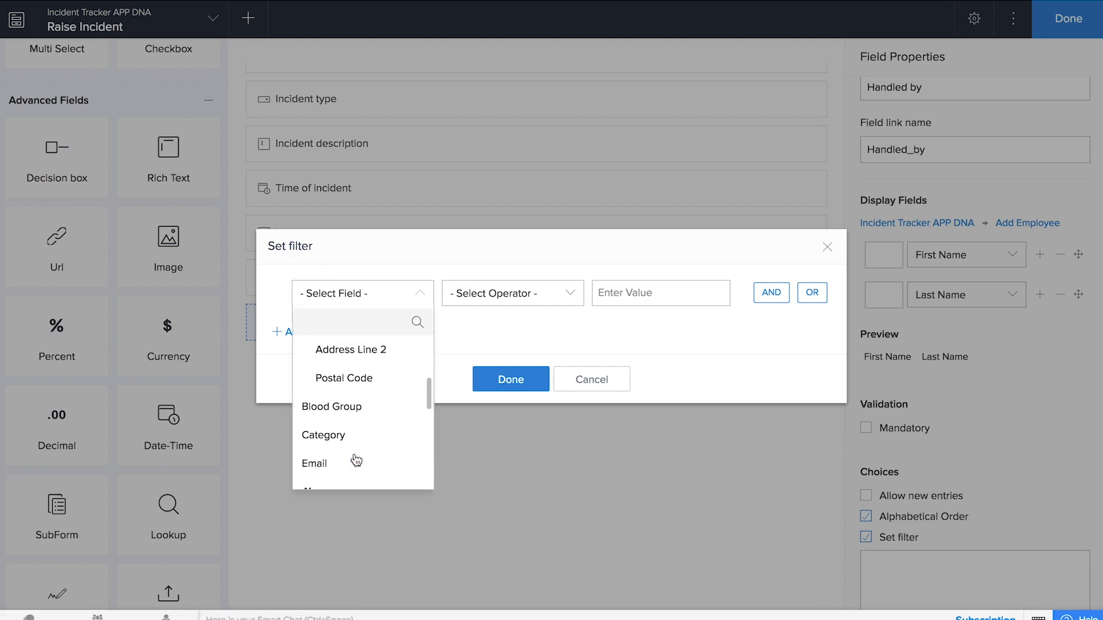
{"action": "left_click", "coordinate": [347, 439]}
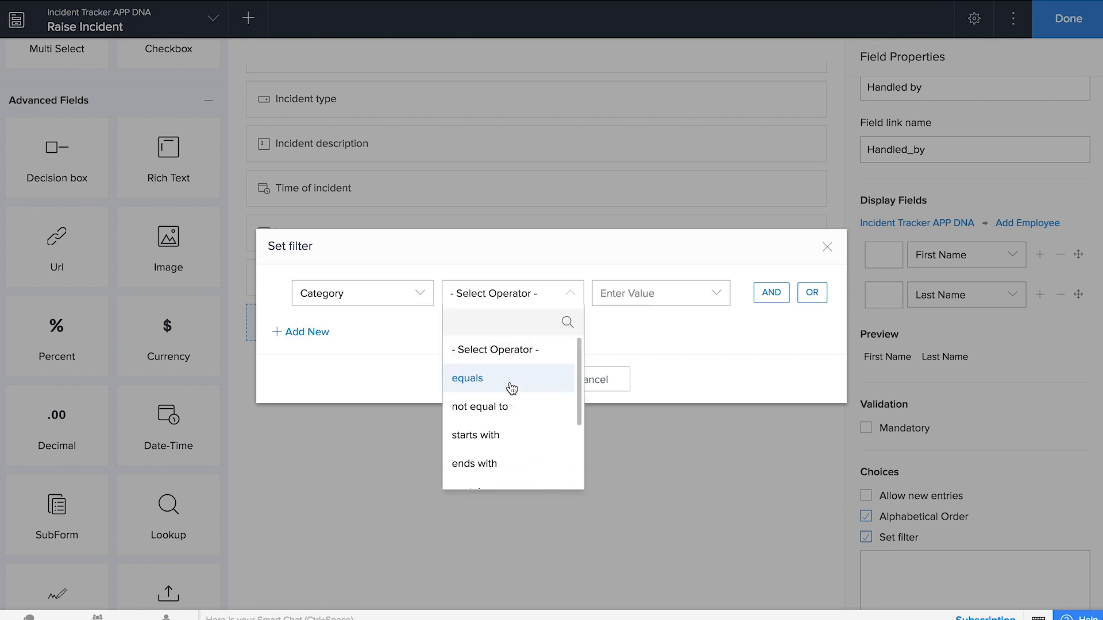
{"action": "left_click", "coordinate": [509, 382]}
{"action": "left_click", "coordinate": [635, 424]}
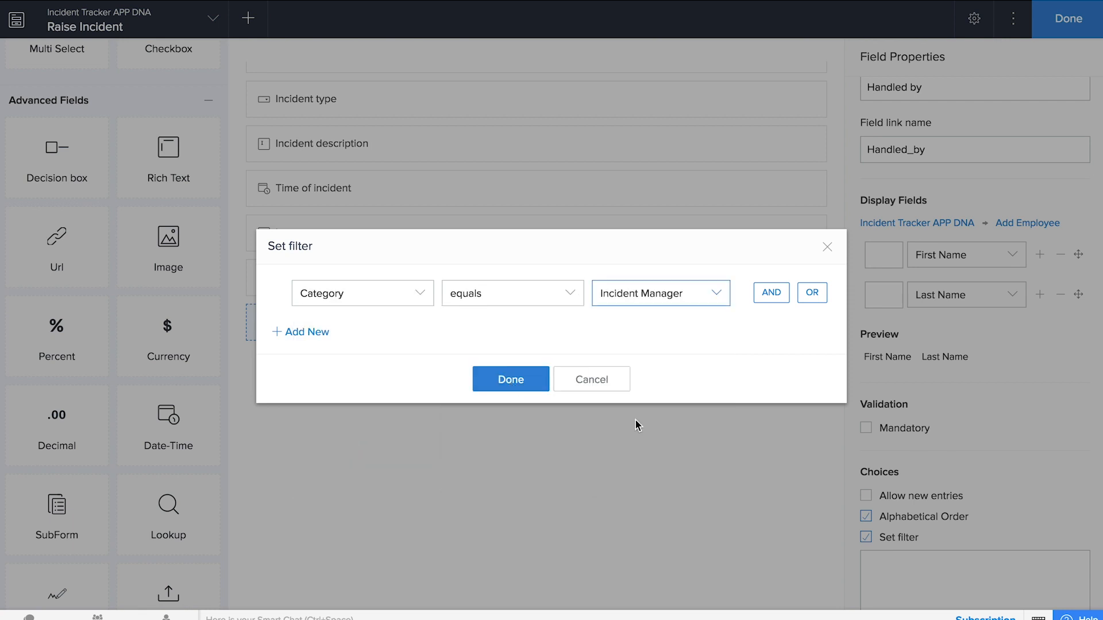
{"action": "left_click", "coordinate": [528, 379]}
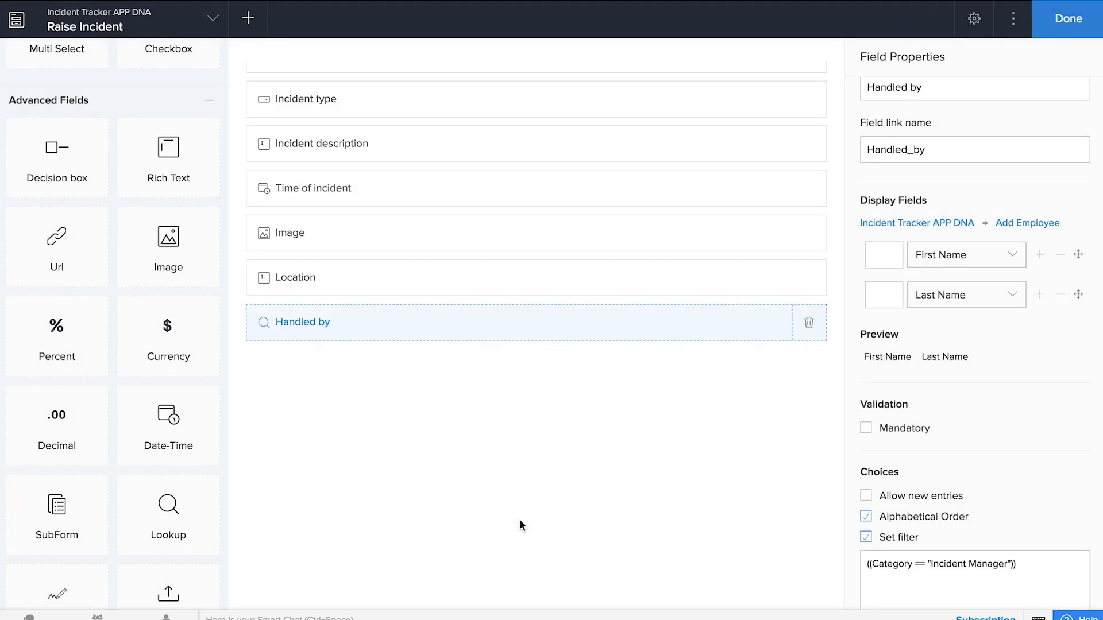
- Add a Status drop-down with choices Ticket raise, Assigned and Closed, defaulting to Ticket raise
{"action": "scroll", "coordinate": [172, 402], "scroll_direction": "up", "scroll_amount": 5}
{"action": "left_click_drag", "start_coordinate": [81, 344], "coordinate": [425, 408]}
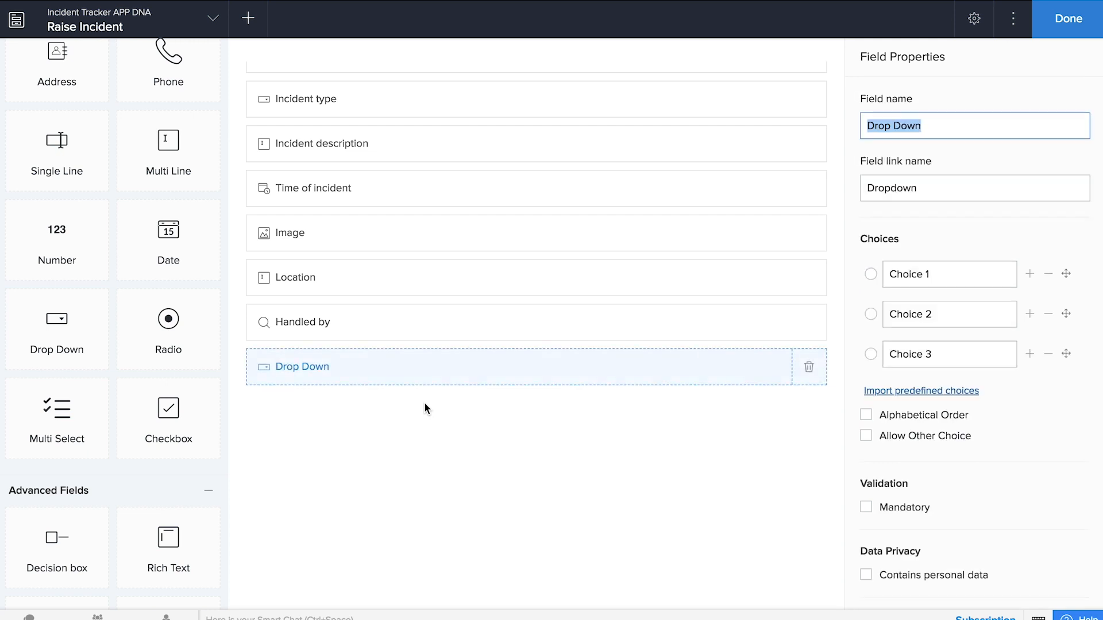
{"action": "type", "text": "Sa"}
{"action": "key", "text": "BackSpace"}
{"action": "type", "text": "tatus"}
{"action": "key", "text": "Tab"}
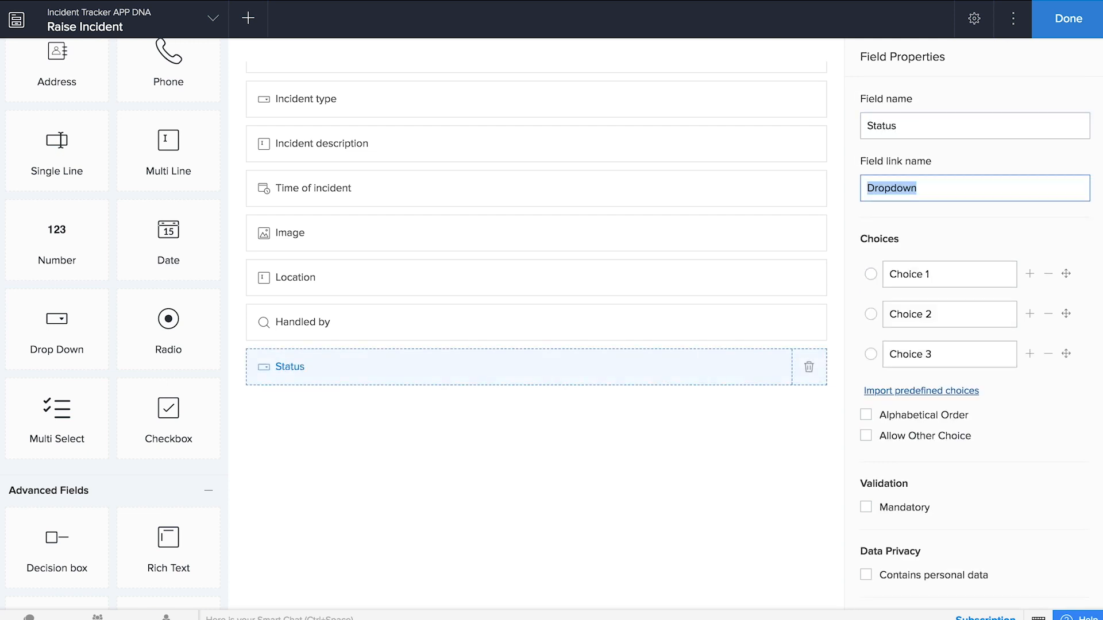
{"action": "key", "text": "Tab"}
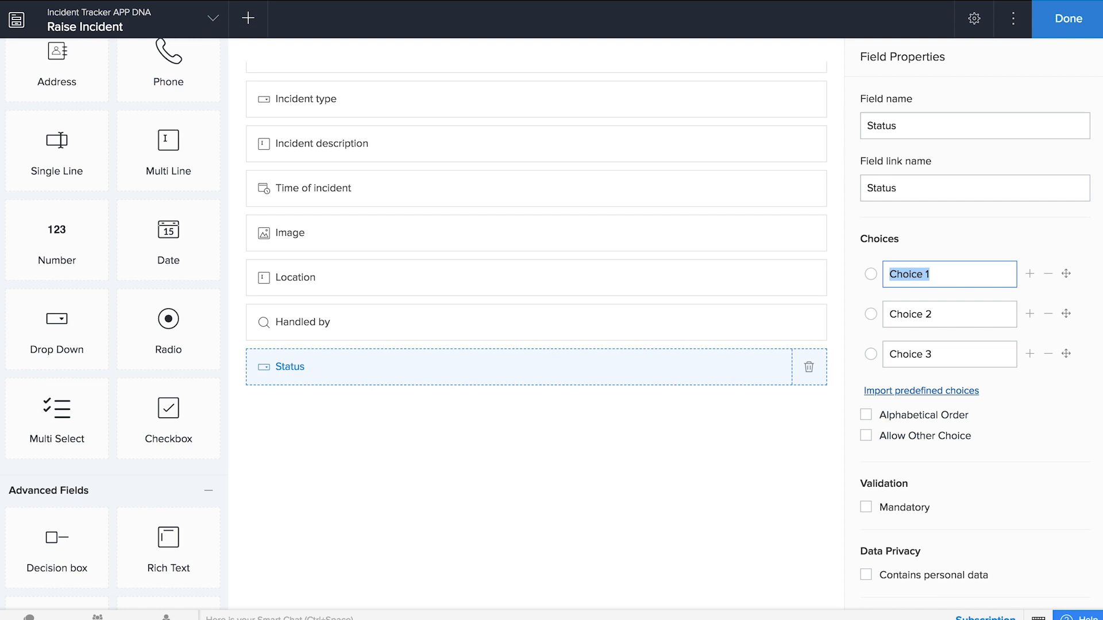
{"action": "type", "text": "Ticket raise"}
{"action": "key", "text": "Tab"}
{"action": "type", "text": "Assigned"}
{"action": "key", "text": "Tab"}
{"action": "type", "text": "Closed"}
{"action": "left_click", "coordinate": [487, 466]}
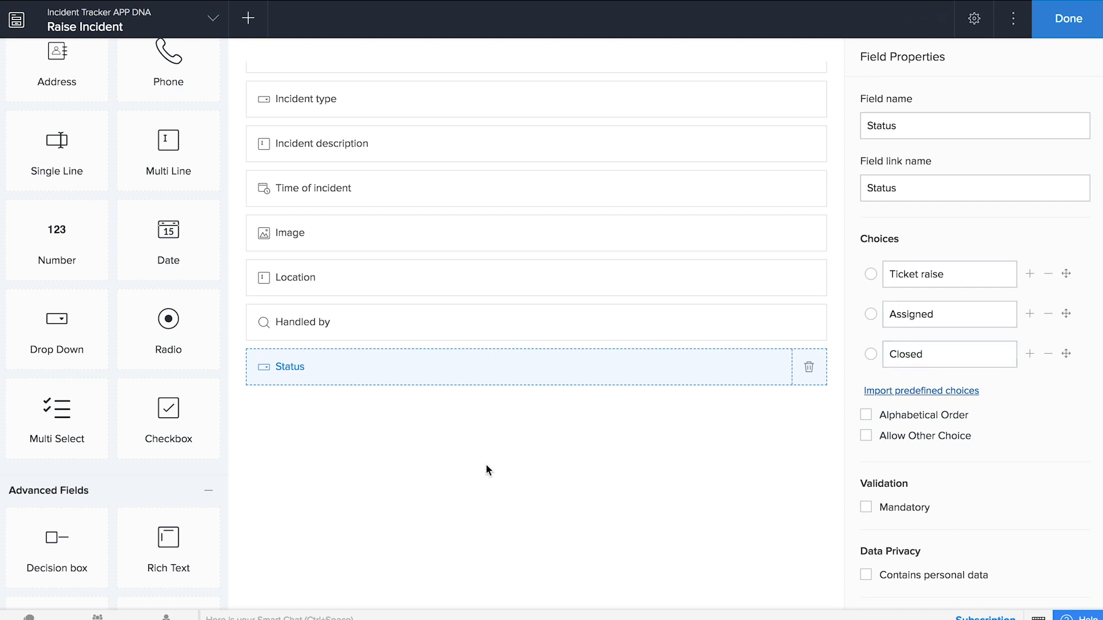
{"action": "left_click", "coordinate": [970, 275]}
{"action": "left_click", "coordinate": [871, 274]}
- Add a multi-line Investigation notes field below Status and exit the form builder
{"action": "left_click_drag", "start_coordinate": [191, 167], "coordinate": [489, 515]}
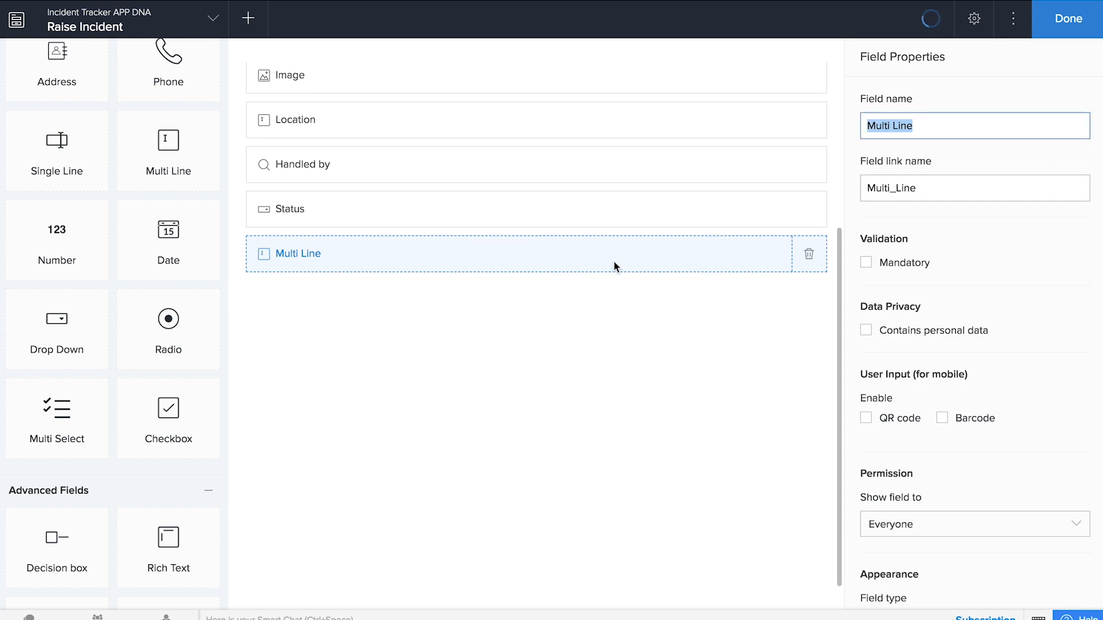
{"action": "type", "text": "Investigation notes"}
{"action": "left_click", "coordinate": [654, 454]}
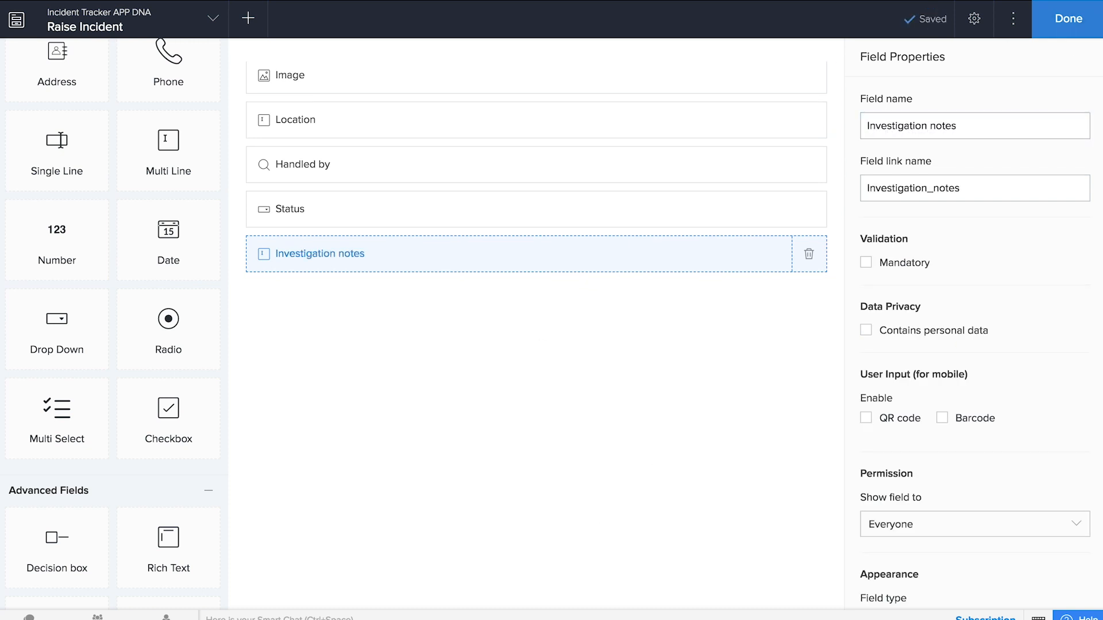
{"action": "left_click", "coordinate": [1068, 18]}
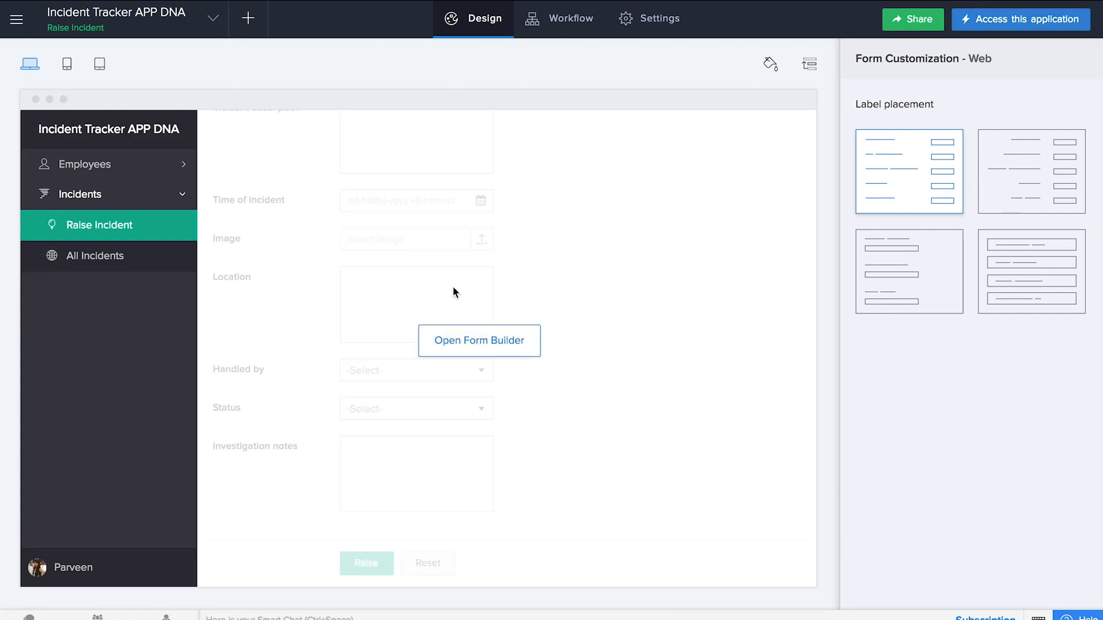
- Create a form workflow 'Raise incident' on the Raise Incident form, triggered on Created
{"action": "left_click", "coordinate": [249, 20]}
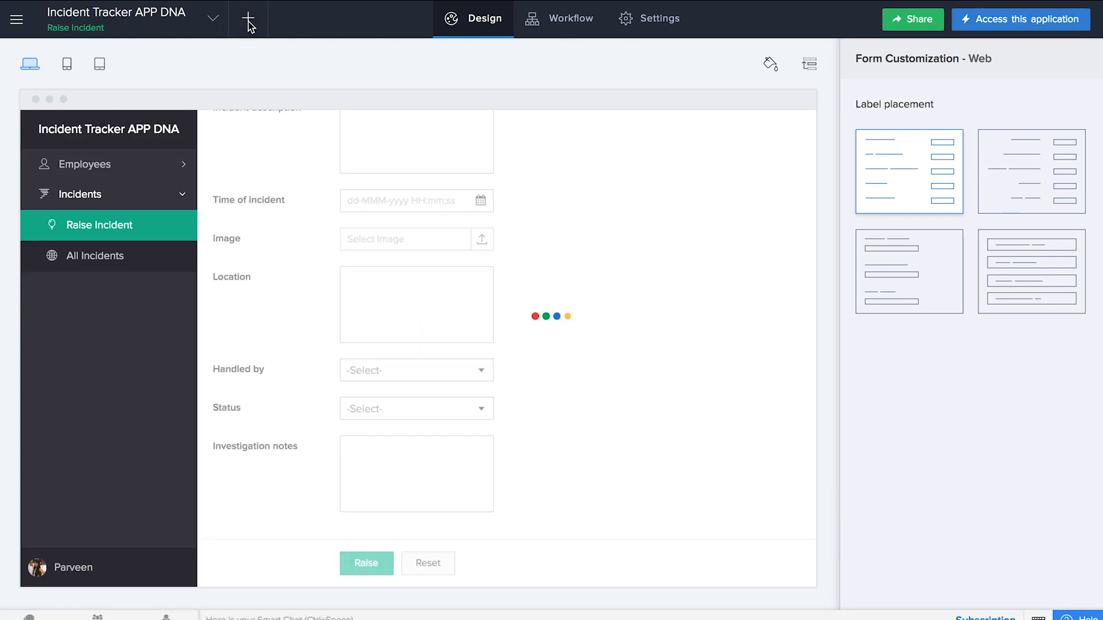
{"action": "left_click", "coordinate": [838, 351]}
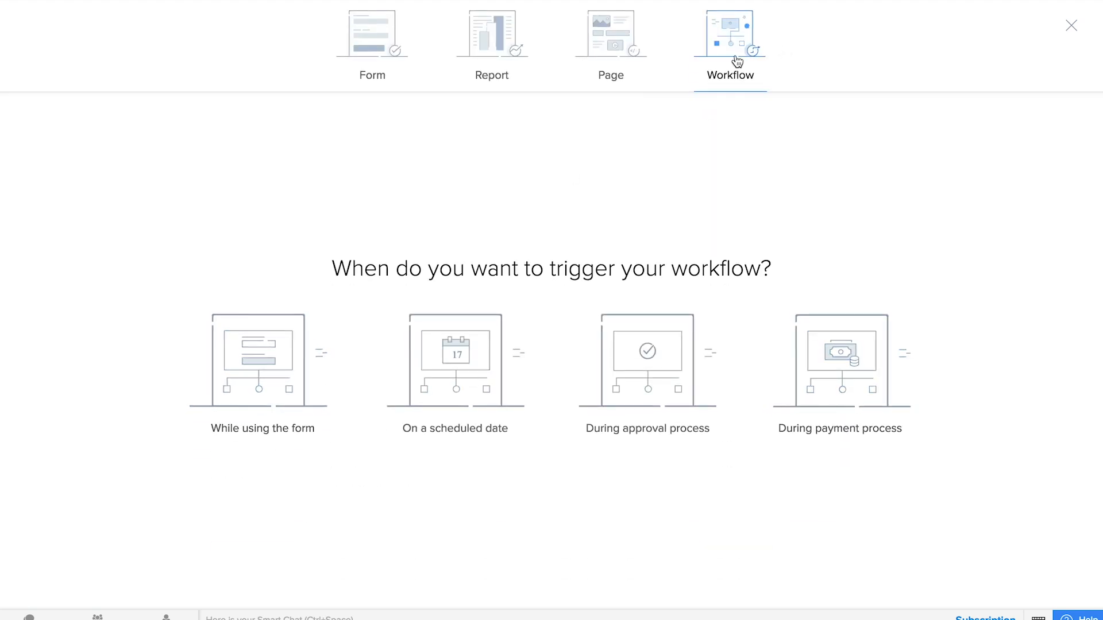
{"action": "left_click", "coordinate": [290, 386]}
{"action": "left_click", "coordinate": [572, 252]}
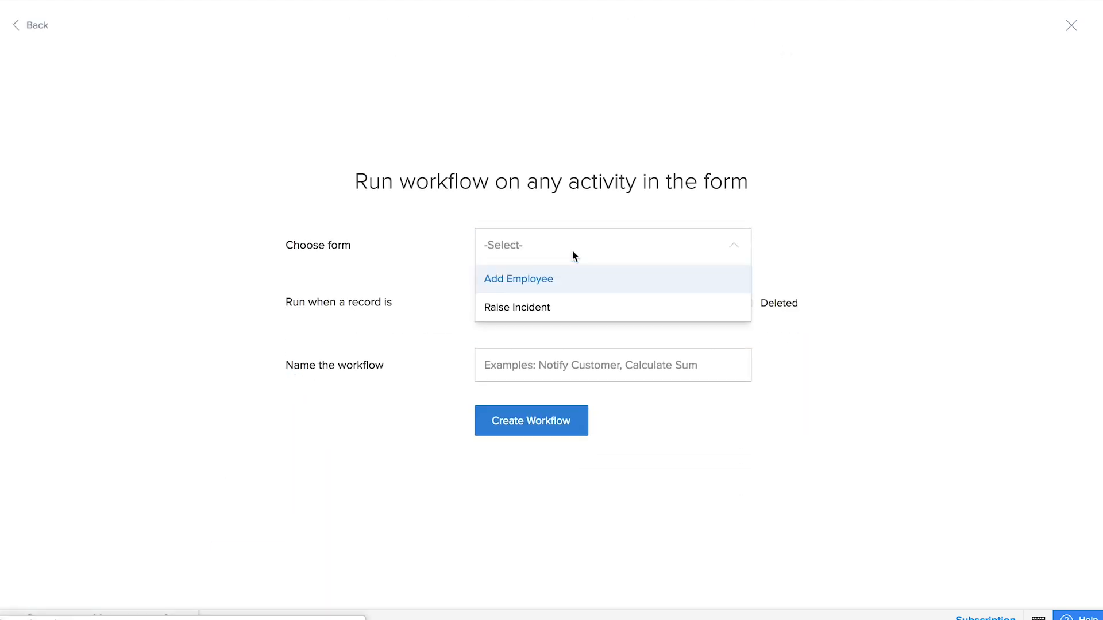
{"action": "left_click", "coordinate": [569, 310]}
{"action": "left_click", "coordinate": [551, 359]}
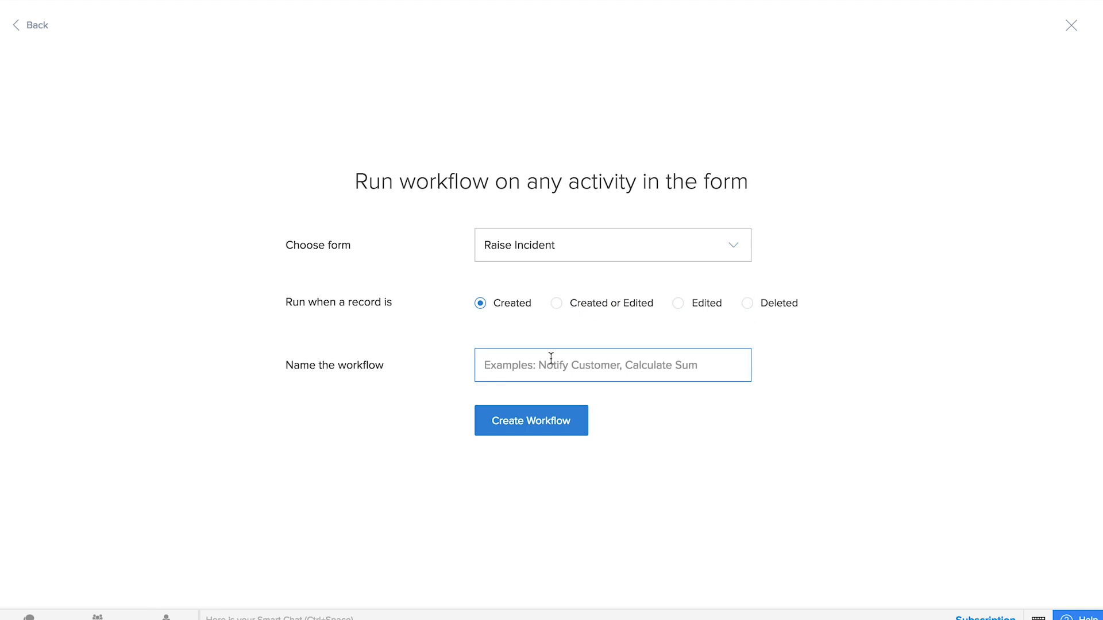
{"action": "type", "text": "Raise incid"}
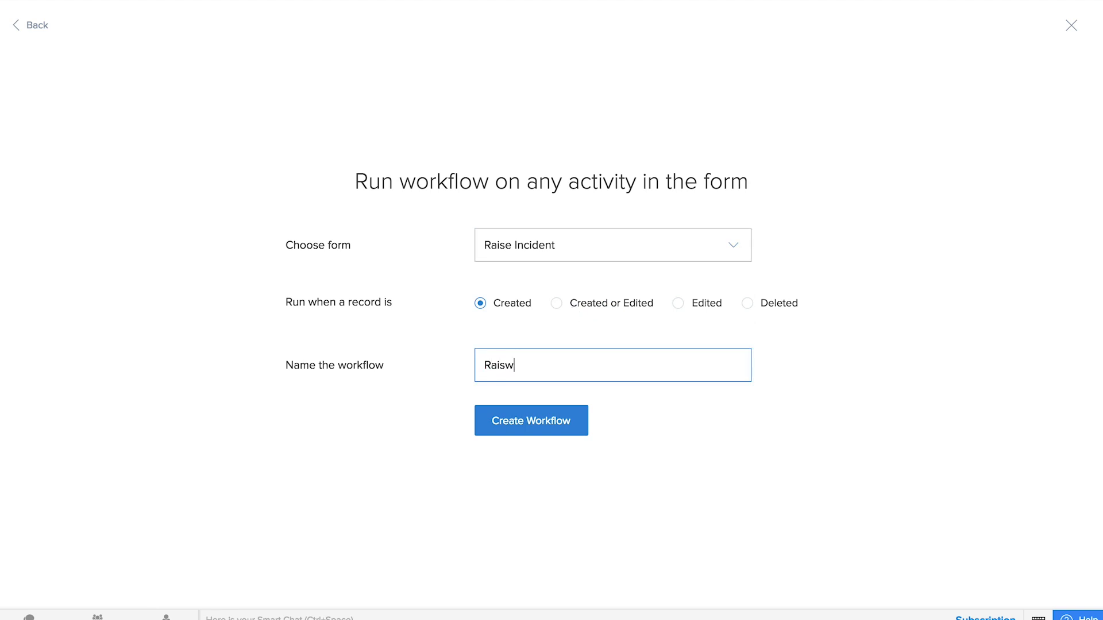
{"action": "type", "text": "ent"}
{"action": "left_click", "coordinate": [543, 421]}
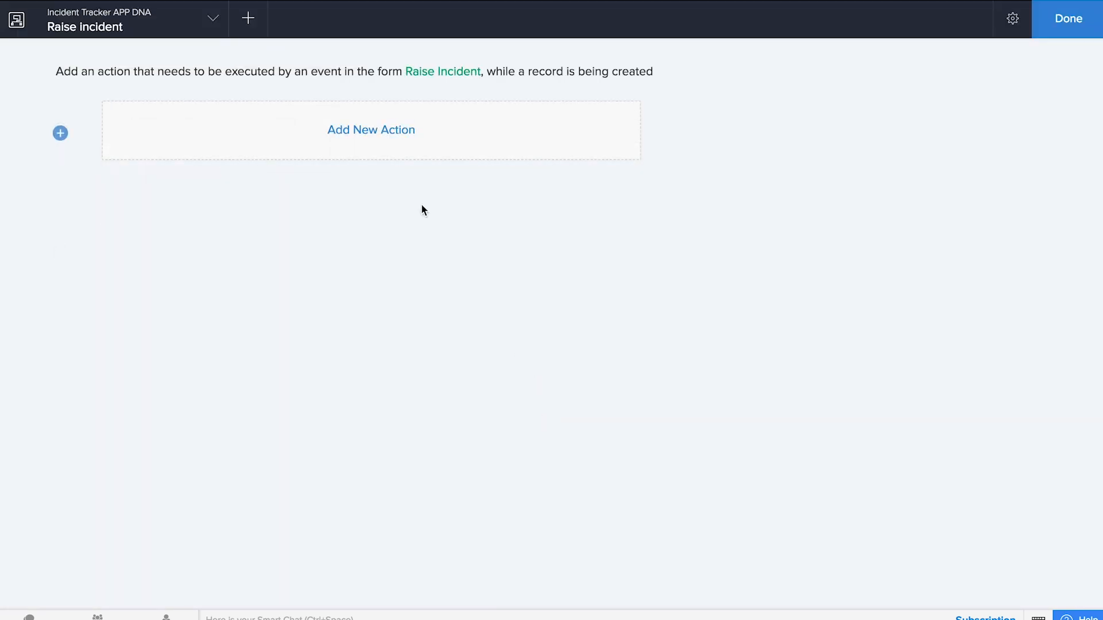
- Add a Hide fields action hiding Handled by, Status and Investigation notes, and save it
{"action": "left_click", "coordinate": [396, 143]}
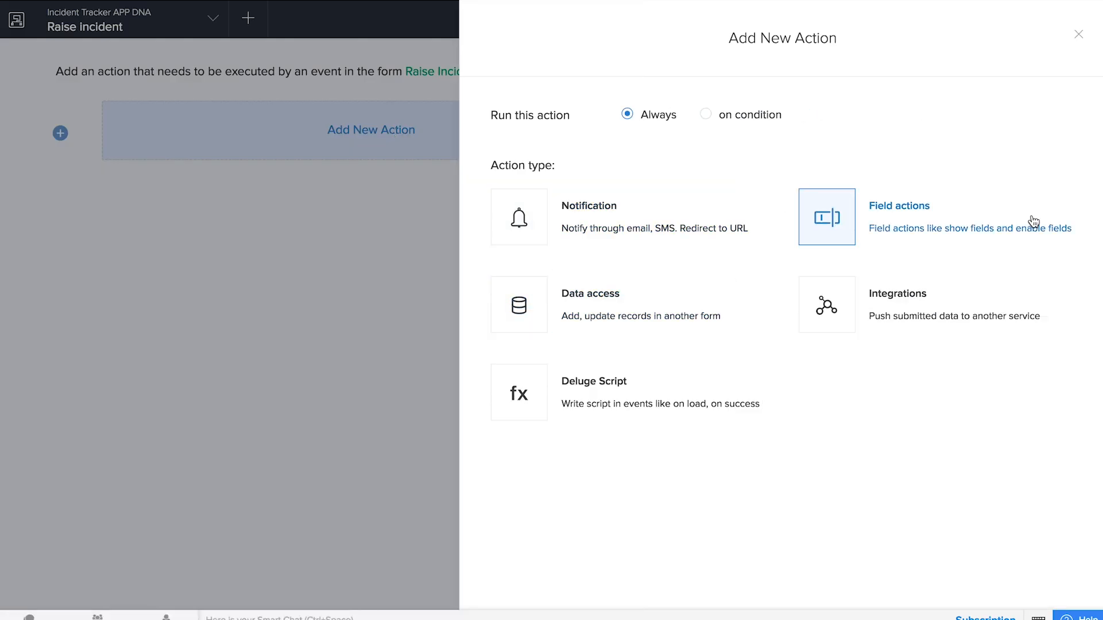
{"action": "left_click", "coordinate": [907, 243]}
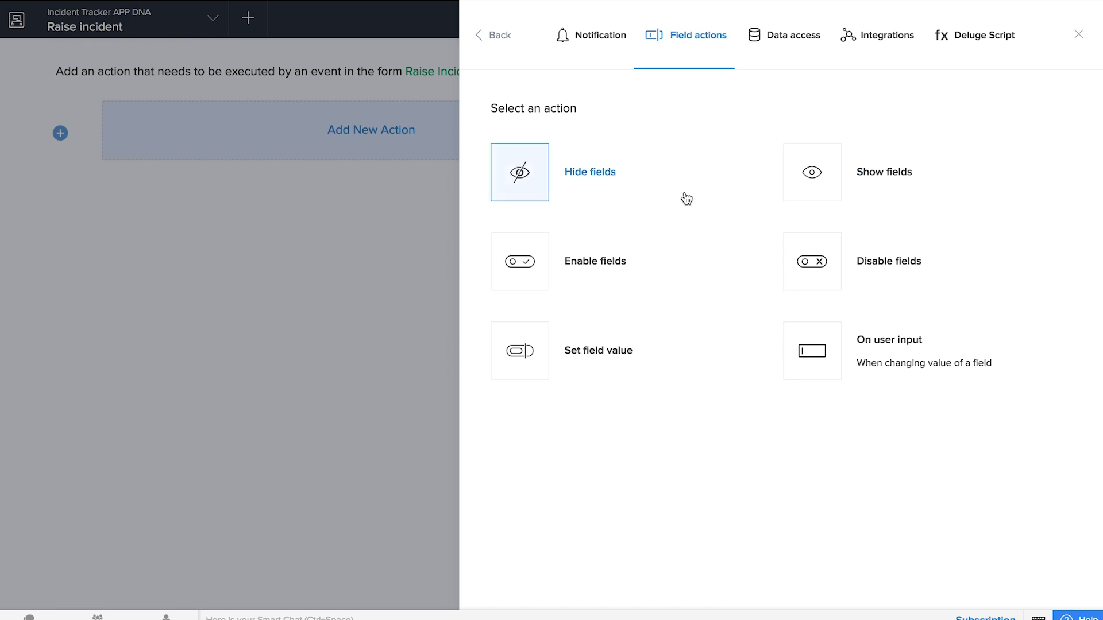
{"action": "left_click", "coordinate": [572, 178]}
{"action": "left_click", "coordinate": [726, 119]}
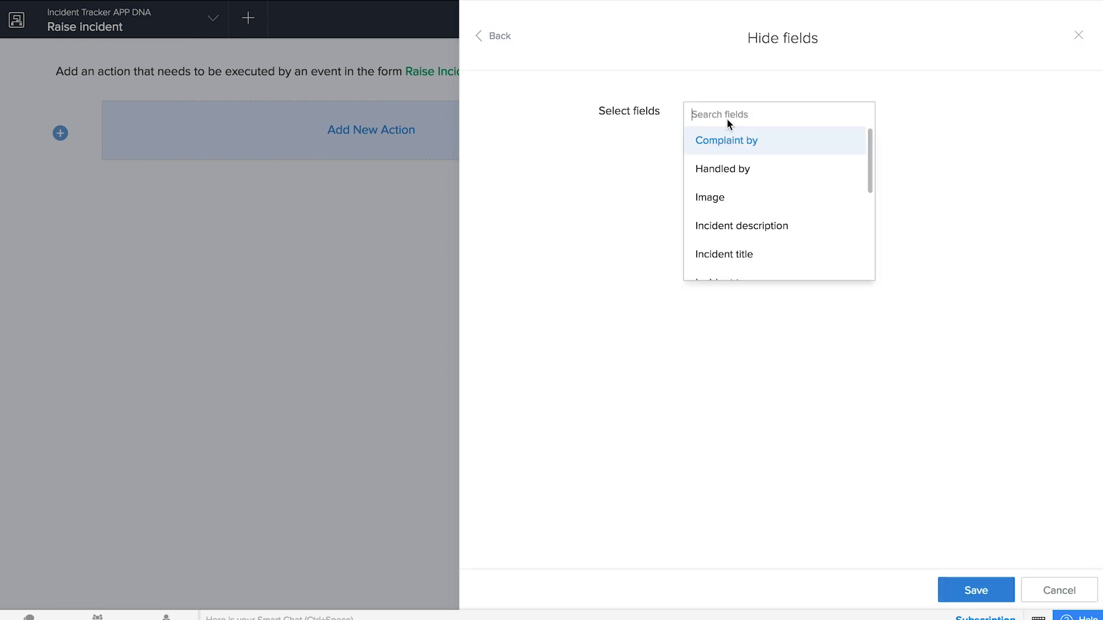
{"action": "left_click", "coordinate": [740, 169]}
{"action": "left_click", "coordinate": [779, 125]}
{"action": "scroll", "coordinate": [763, 249], "scroll_direction": "down", "scroll_amount": 3}
{"action": "left_click", "coordinate": [749, 248]}
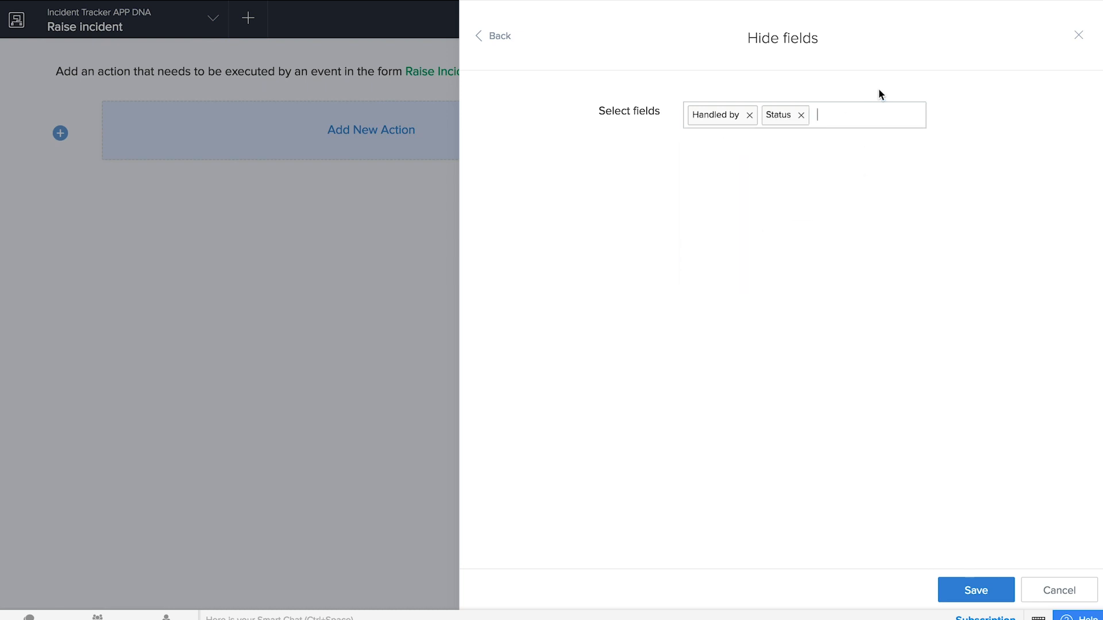
{"action": "left_click", "coordinate": [862, 115]}
{"action": "scroll", "coordinate": [810, 206], "scroll_direction": "down", "scroll_amount": 3}
{"action": "left_click", "coordinate": [770, 151]}
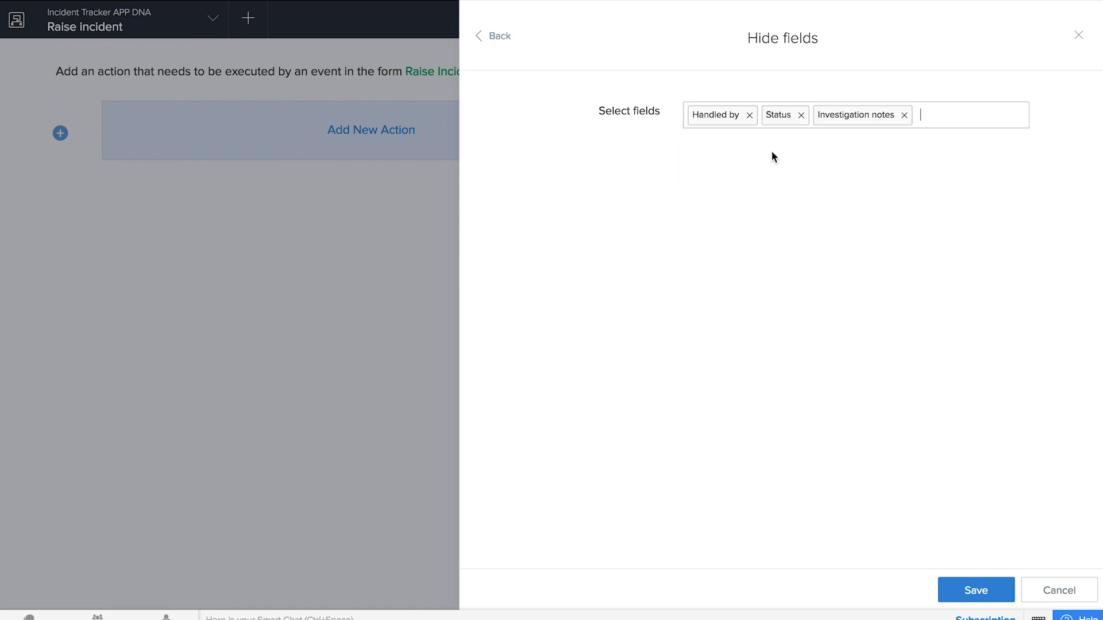
{"action": "left_click", "coordinate": [976, 589]}
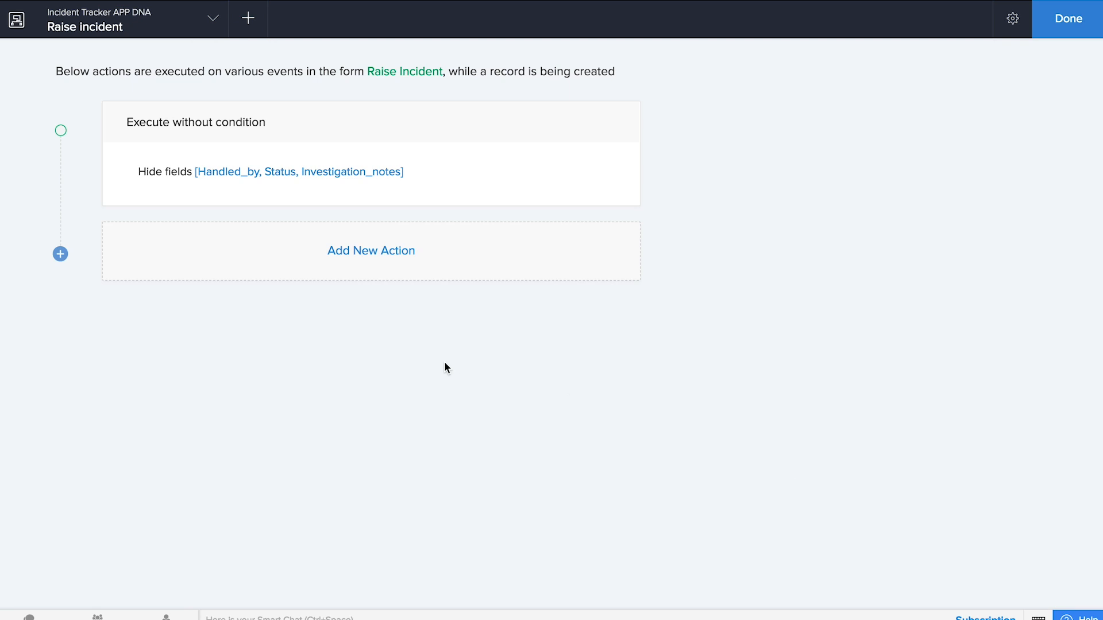
- Add an on-user-input Deluge script action watching the Time of incident field
{"action": "left_click", "coordinate": [391, 256]}
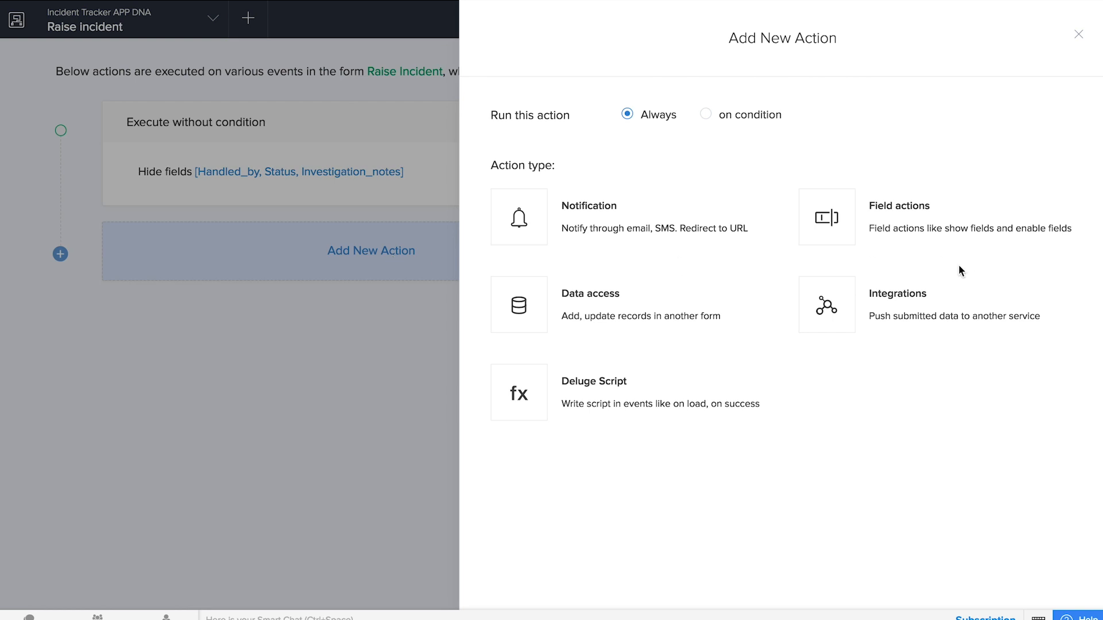
{"action": "left_click", "coordinate": [749, 393]}
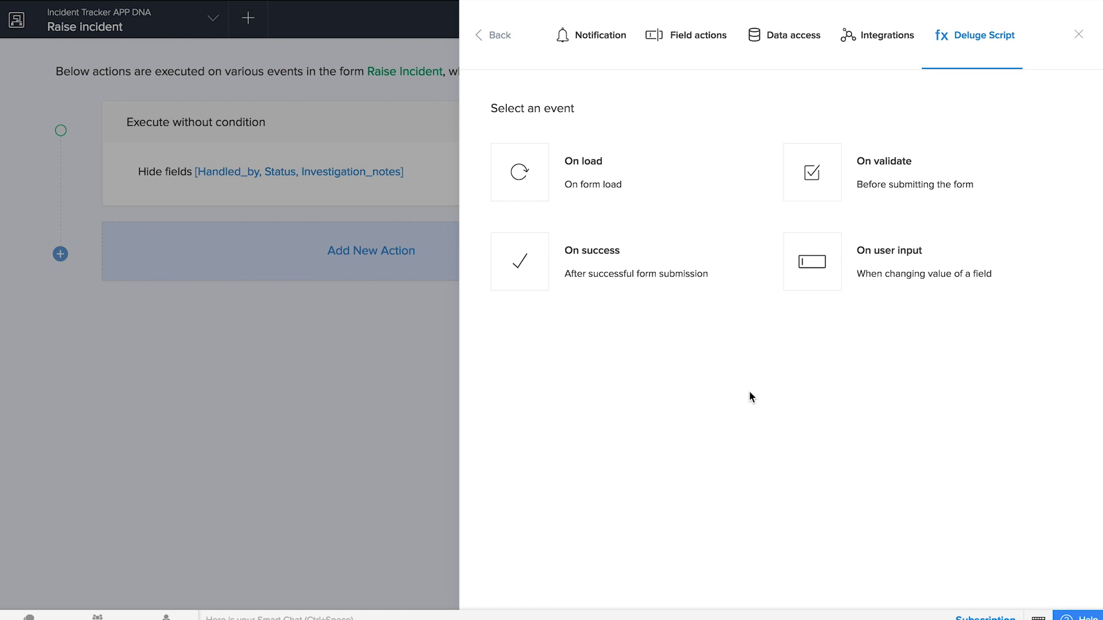
{"action": "left_click", "coordinate": [877, 254]}
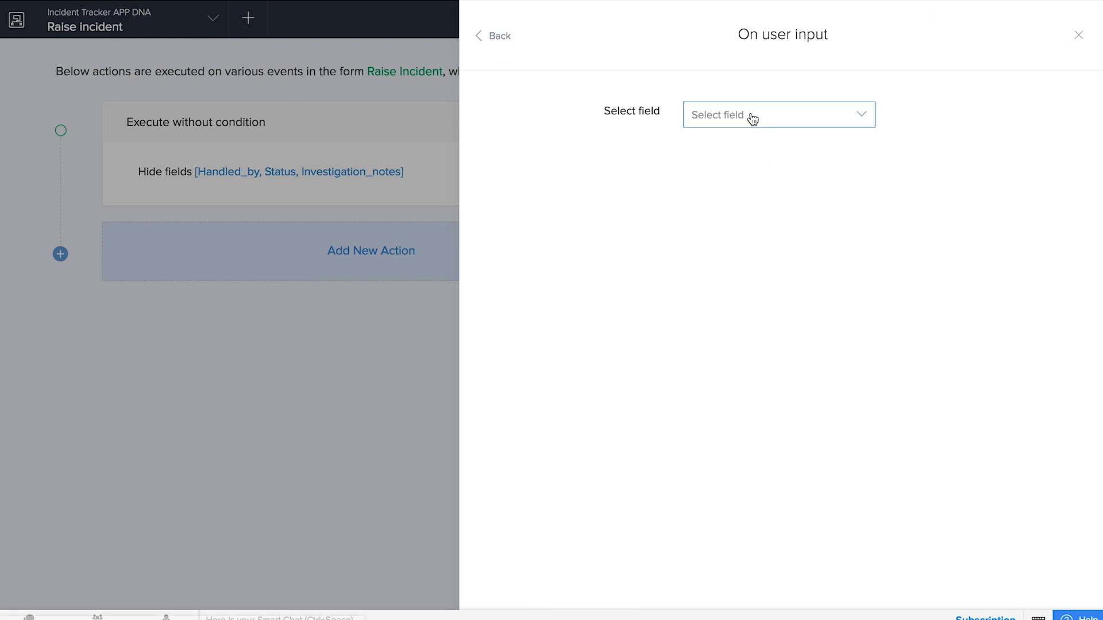
{"action": "left_click", "coordinate": [753, 116]}
{"action": "scroll", "coordinate": [775, 274], "scroll_direction": "down", "scroll_amount": 3}
{"action": "scroll", "coordinate": [775, 275], "scroll_direction": "down", "scroll_amount": 1}
{"action": "left_click", "coordinate": [768, 293]}
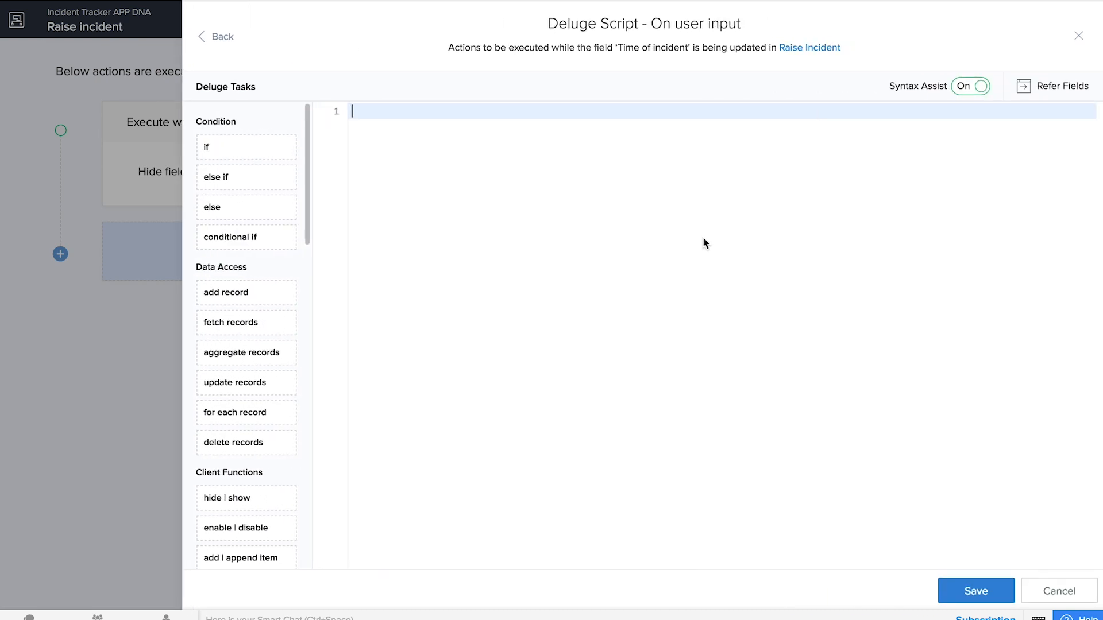
- Write a comment and an if condition checking whether Time_of_incident is later than the current time
{"action": "type", "text": "//check for invo"}
{"action": "type", "text": "lid time"}
{"action": "key", "text": "Return"}
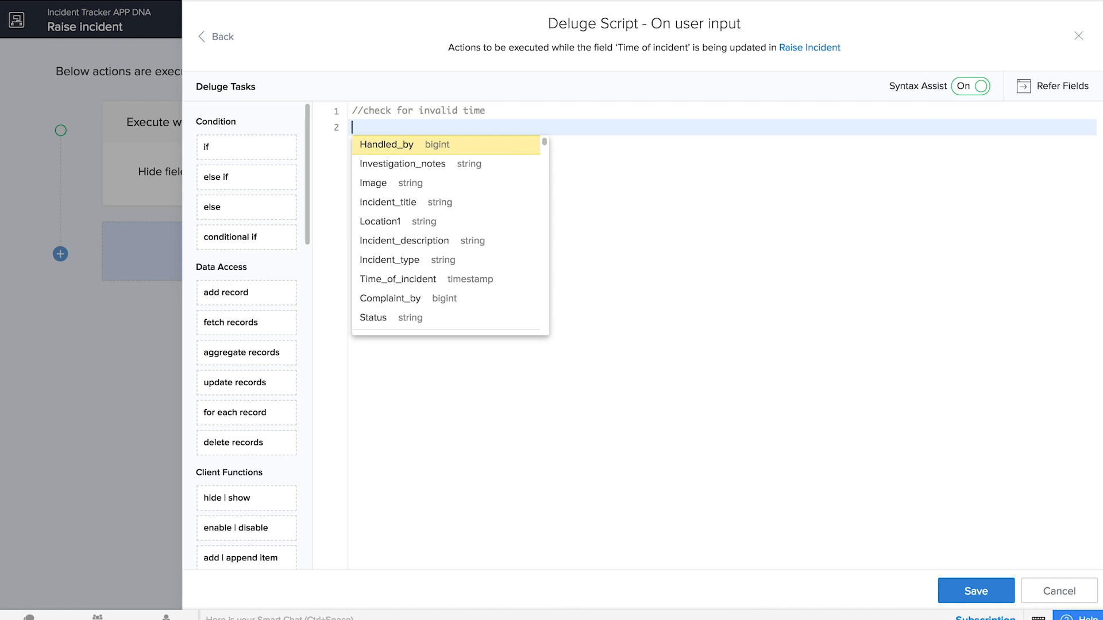
{"action": "type", "text": "if"}
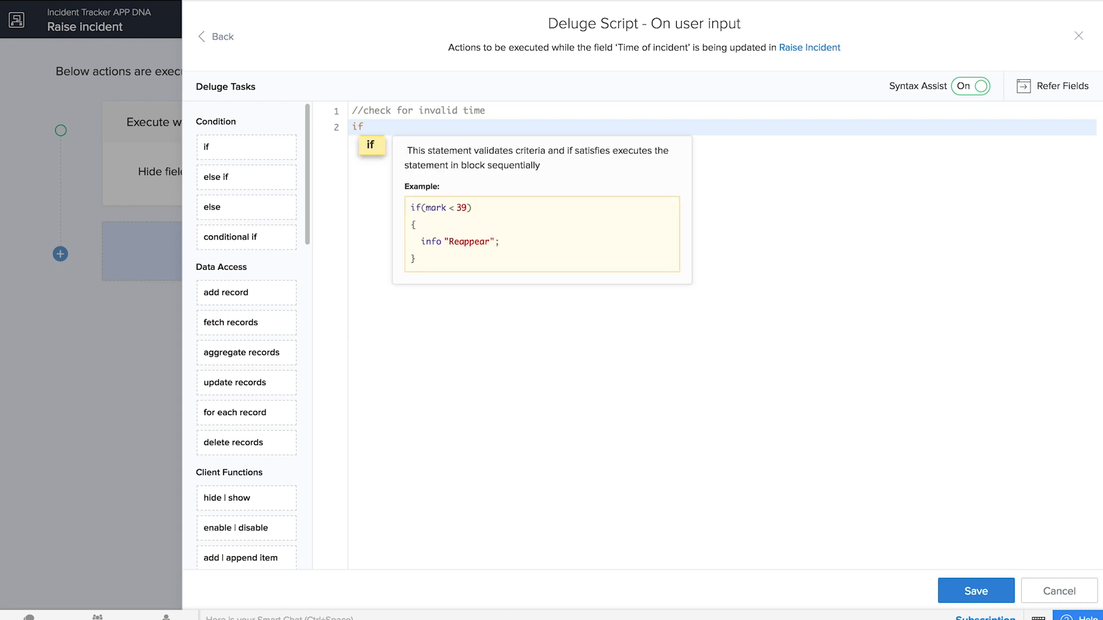
{"action": "key", "text": "Return"}
{"action": "type", "text": "input. <opr> <expression> )"}
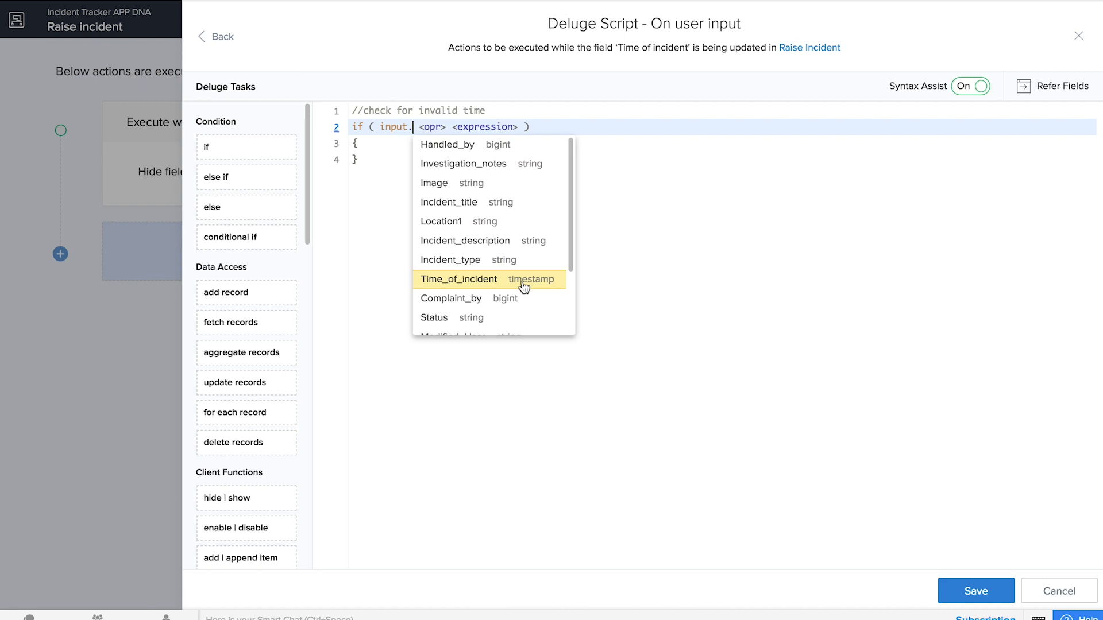
{"action": "left_click", "coordinate": [523, 287]}
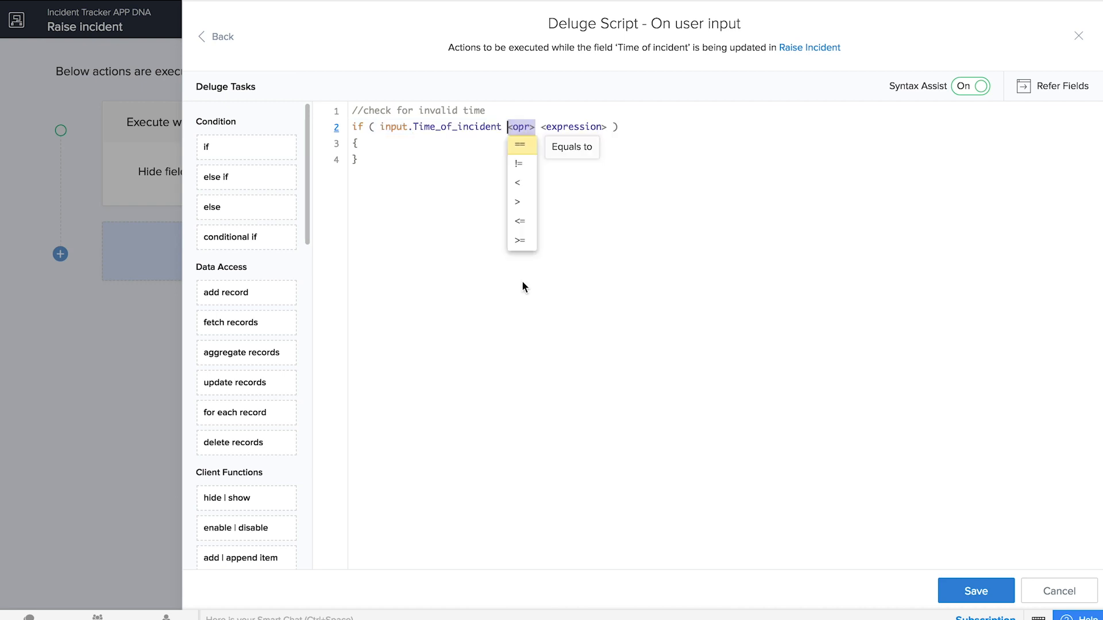
{"action": "left_click", "coordinate": [518, 204]}
{"action": "type", "text": "zoho"}
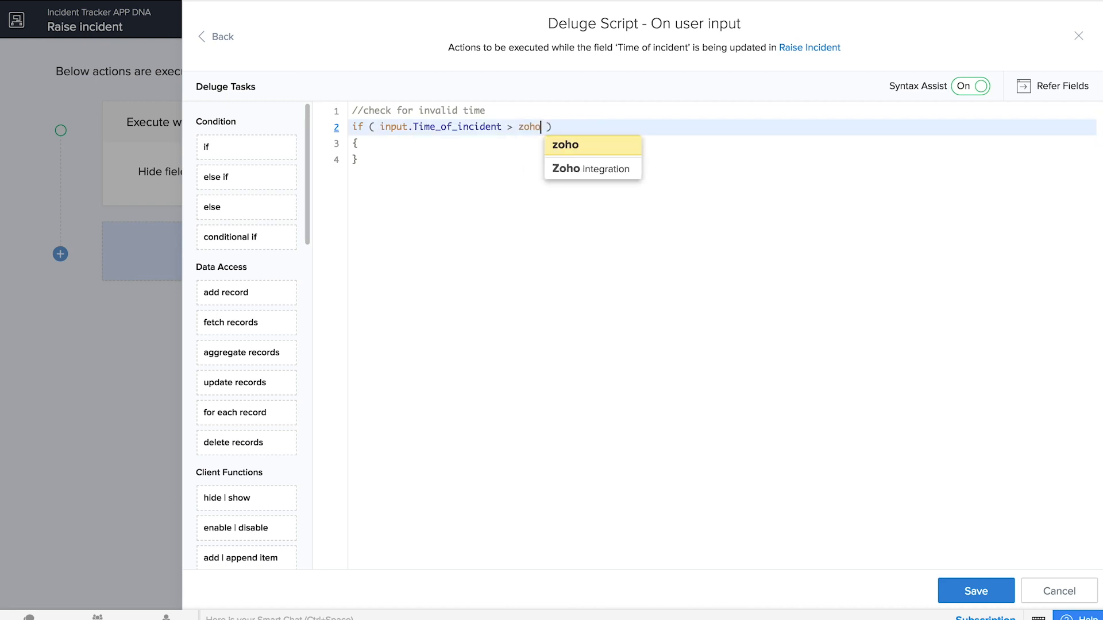
{"action": "type", "text": "."}
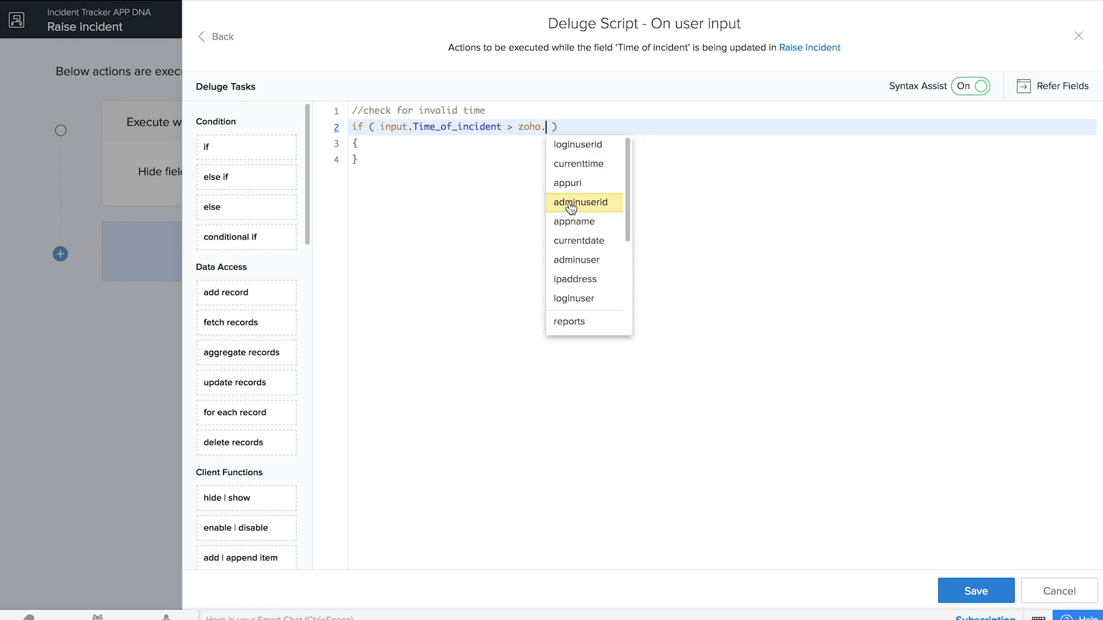
{"action": "left_click", "coordinate": [583, 161]}
- Inside the if, alert 'Enter a valid time', set Time_of_incident to null, and save
{"action": "left_click", "coordinate": [440, 145]}
{"action": "key", "text": "Return"}
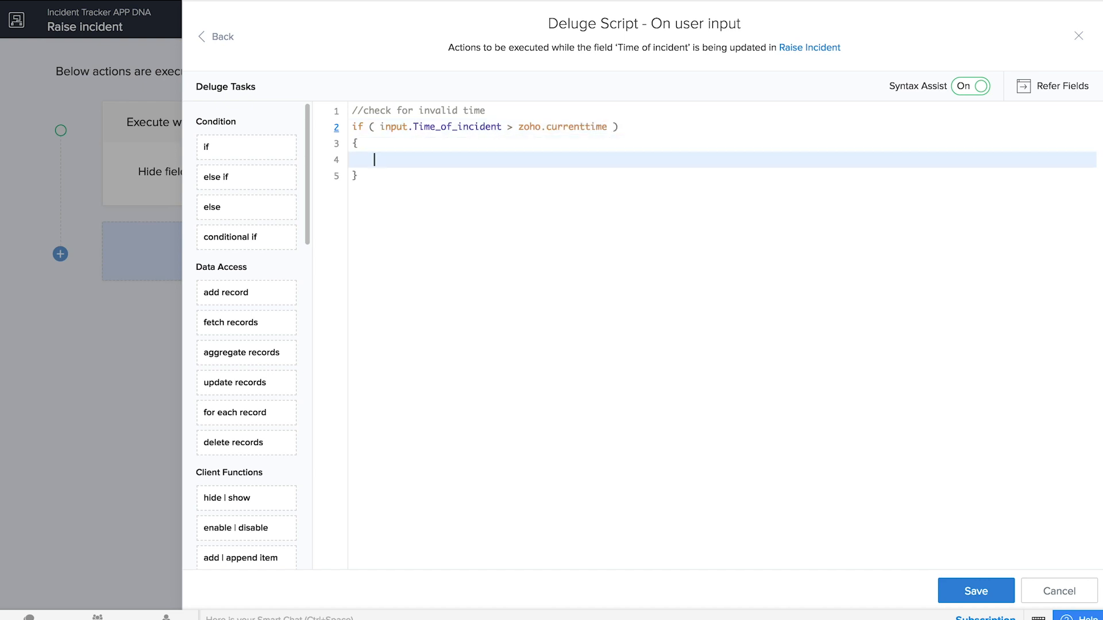
{"action": "type", "text": "alert"}
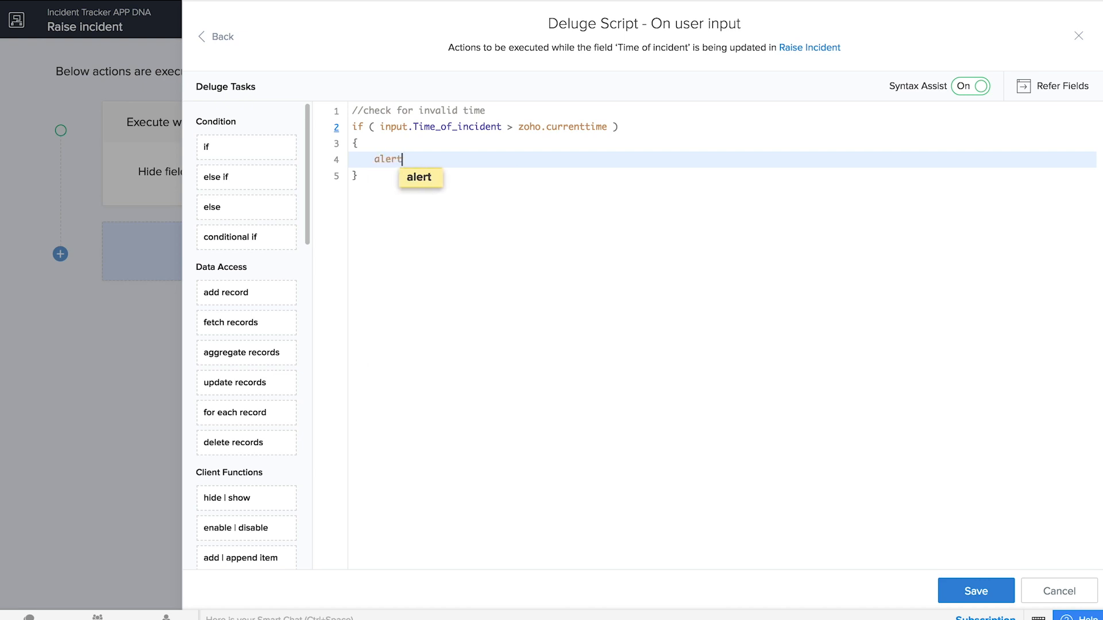
{"action": "key", "text": "Return"}
{"action": "type", "text": "Enter a valid time\" ;"}
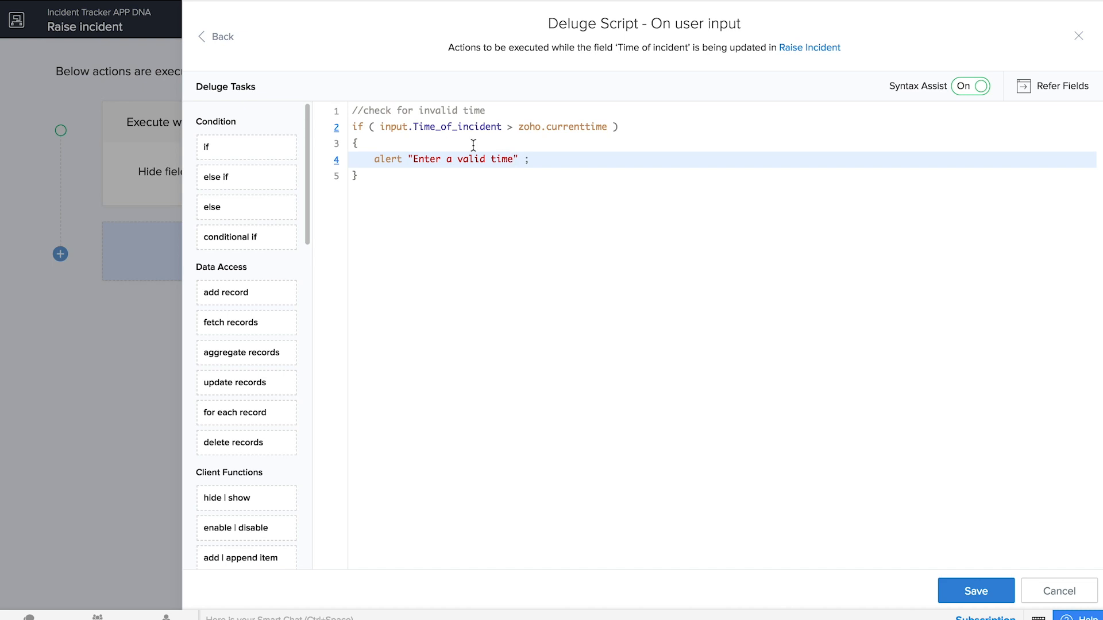
{"action": "left_click", "coordinate": [525, 150]}
{"action": "key", "text": "Return"}
{"action": "type", "text": "input."}
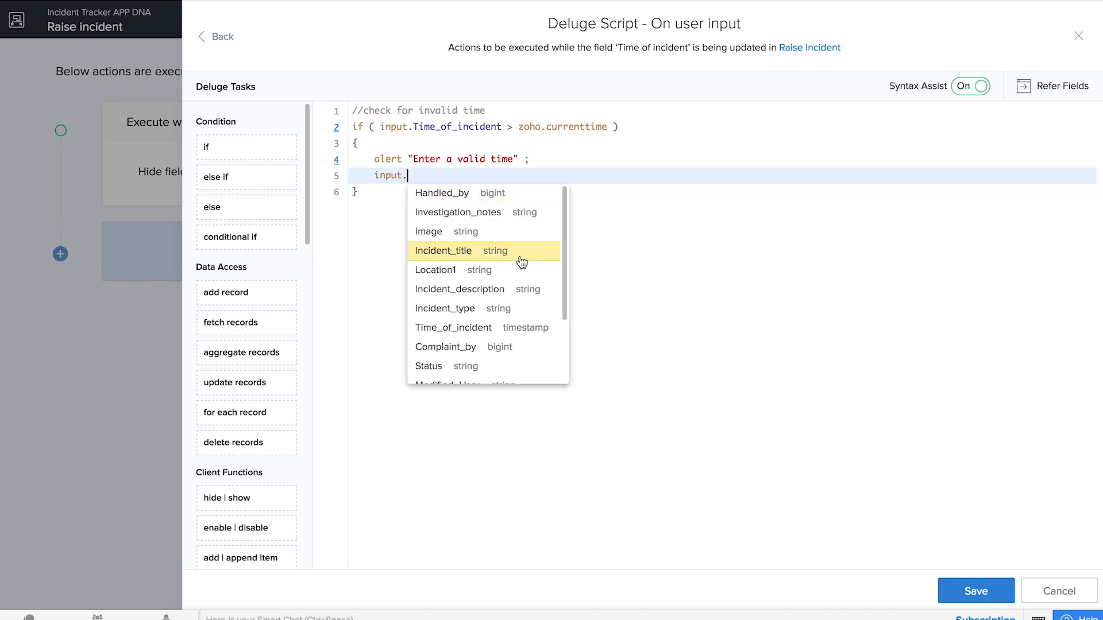
{"action": "scroll", "coordinate": [503, 323], "scroll_direction": "down", "scroll_amount": 2}
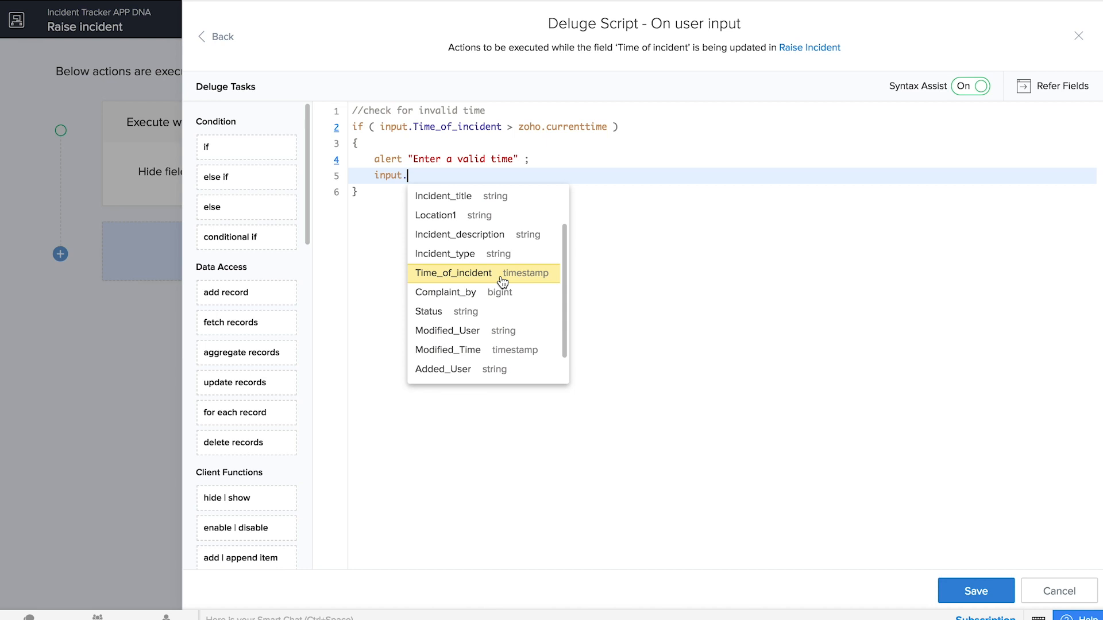
{"action": "left_click", "coordinate": [500, 276]}
{"action": "type", "text": "= nu"}
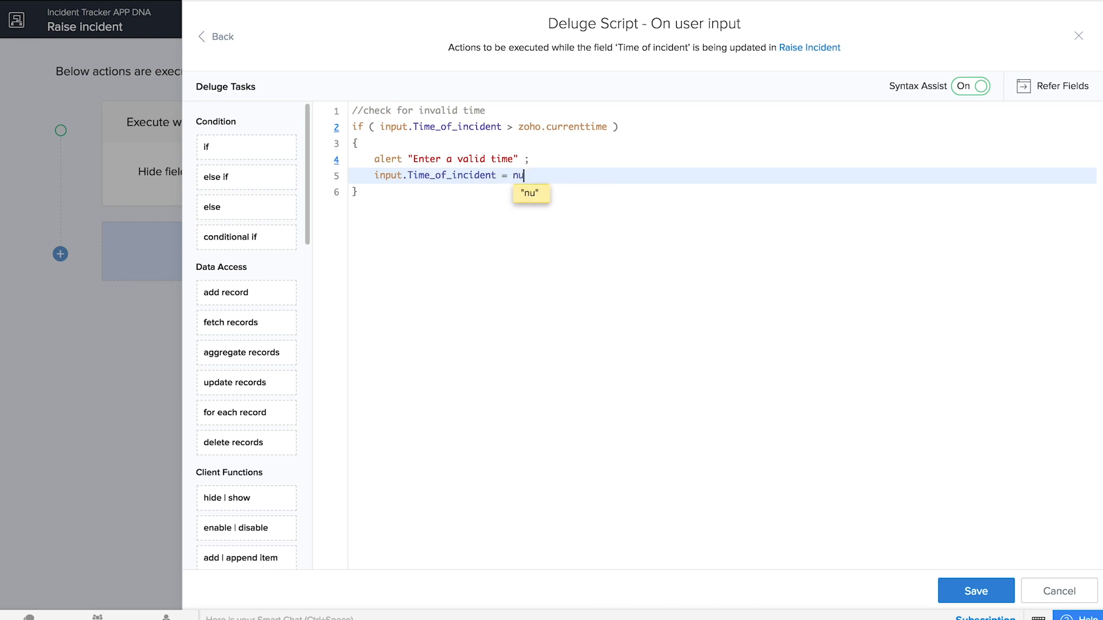
{"action": "type", "text": "ll;"}
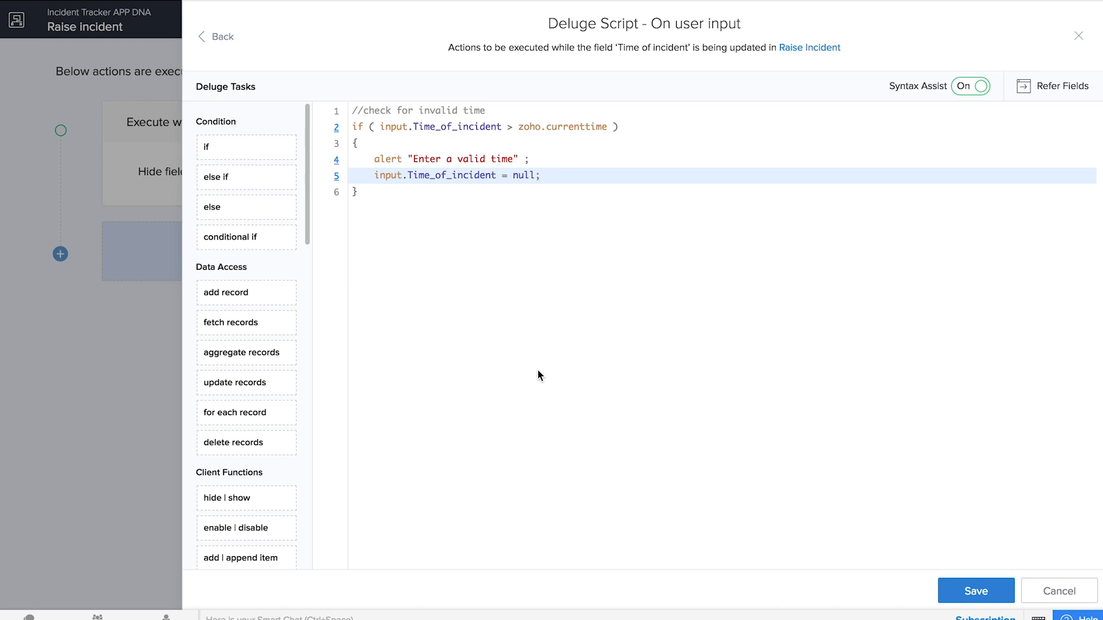
{"action": "left_click", "coordinate": [952, 591]}
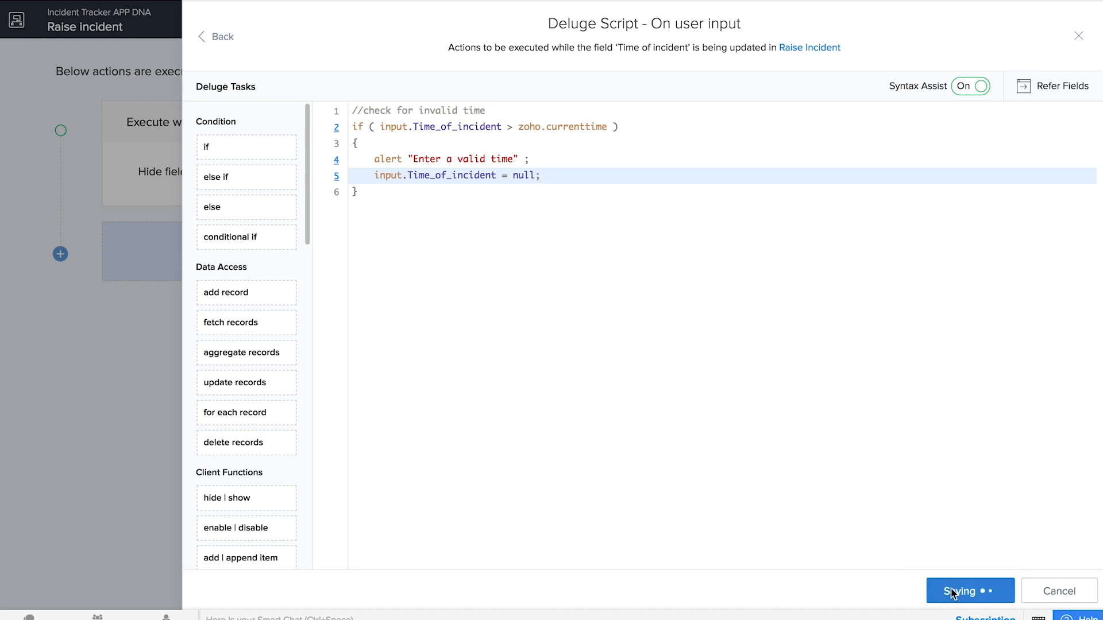
- Add a Deluge script action that runs when the form loads
{"action": "left_click", "coordinate": [323, 318]}
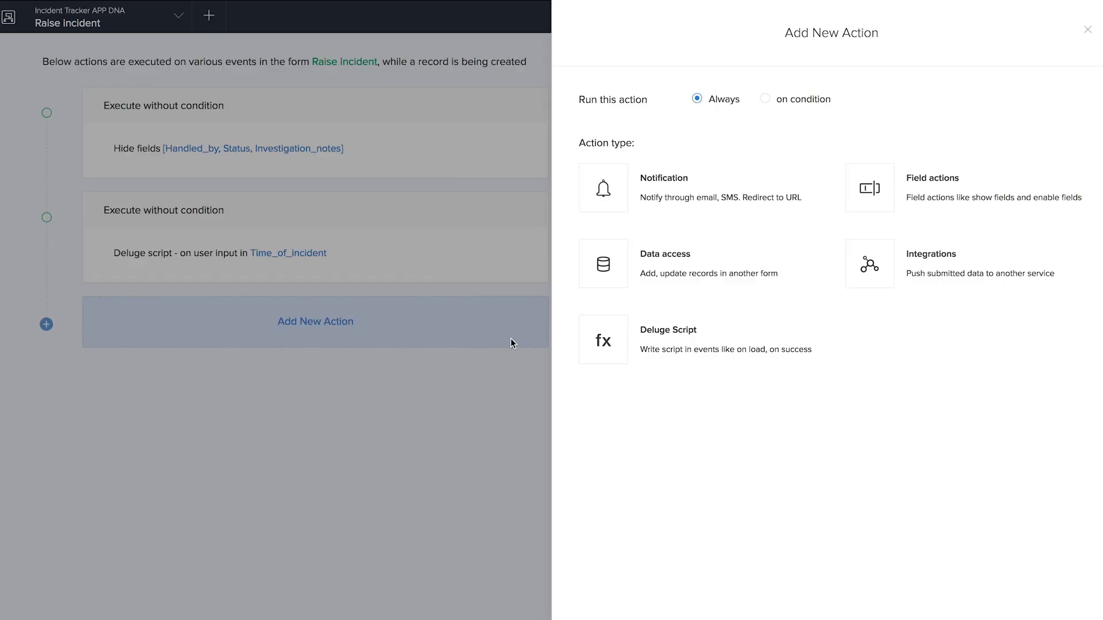
{"action": "left_click", "coordinate": [647, 345]}
{"action": "left_click", "coordinate": [700, 162]}
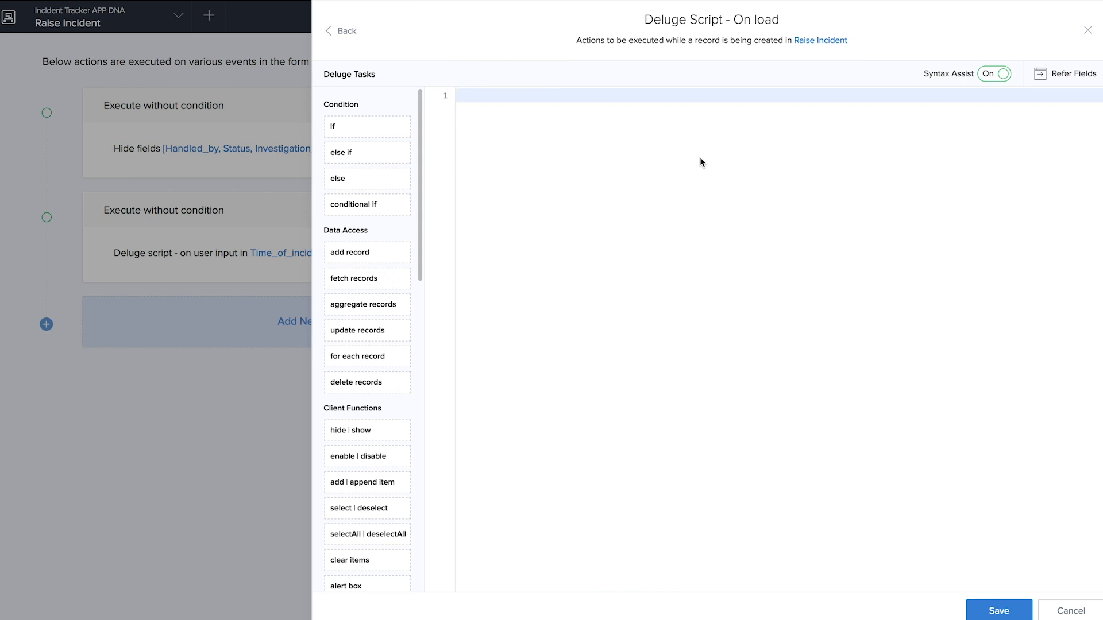
- Write Complaint_by = Add_Employee[Email == zoho.loginuserid].ID; and save the script
{"action": "type", "text": "Com"}
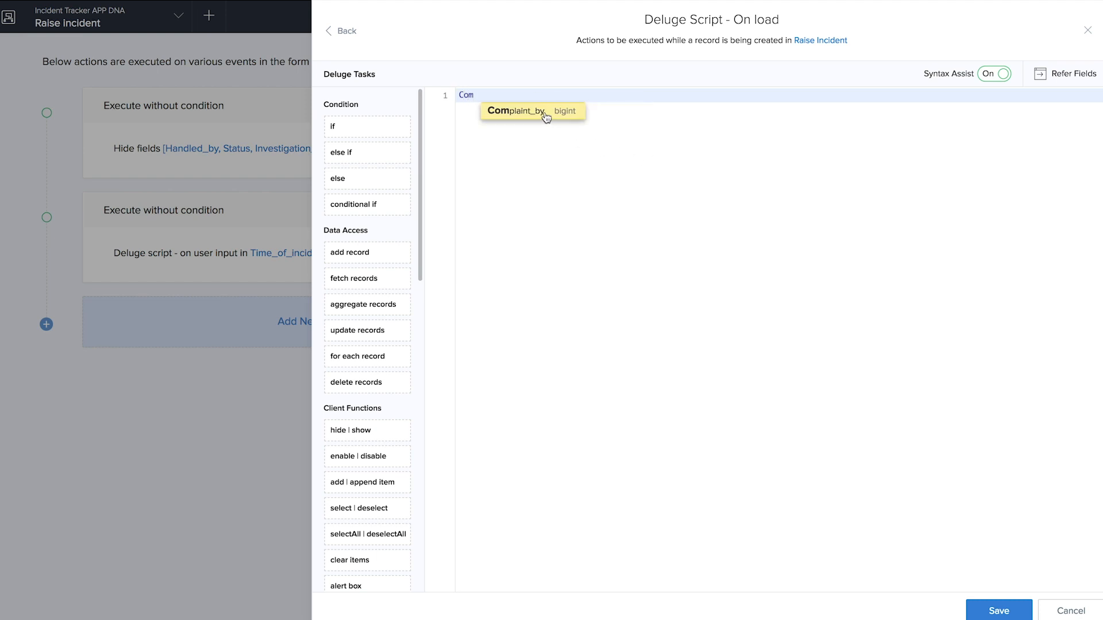
{"action": "left_click", "coordinate": [546, 117]}
{"action": "type", "text": "= A"}
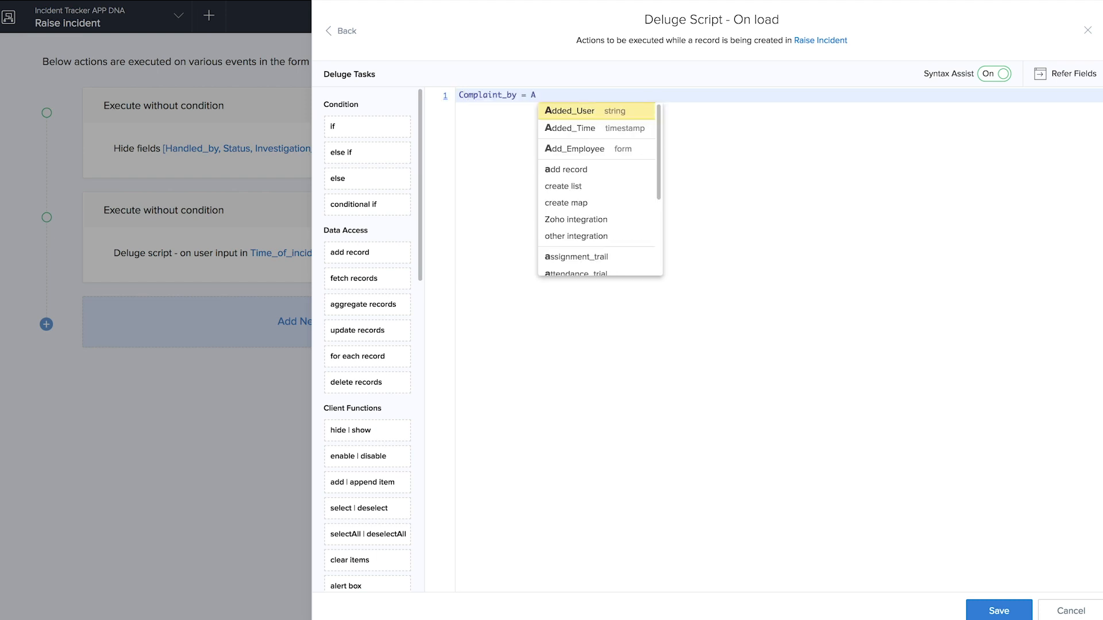
{"action": "left_click", "coordinate": [560, 144]}
{"action": "type", "text": "[E"}
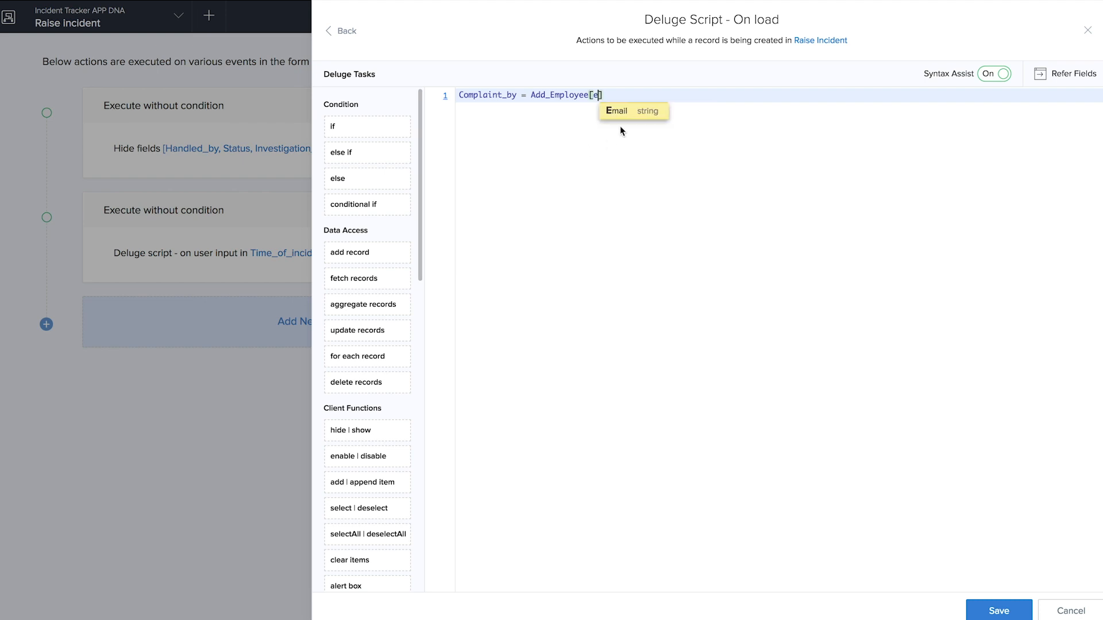
{"action": "left_click", "coordinate": [623, 117]}
{"action": "type", "text": "== zoho."}
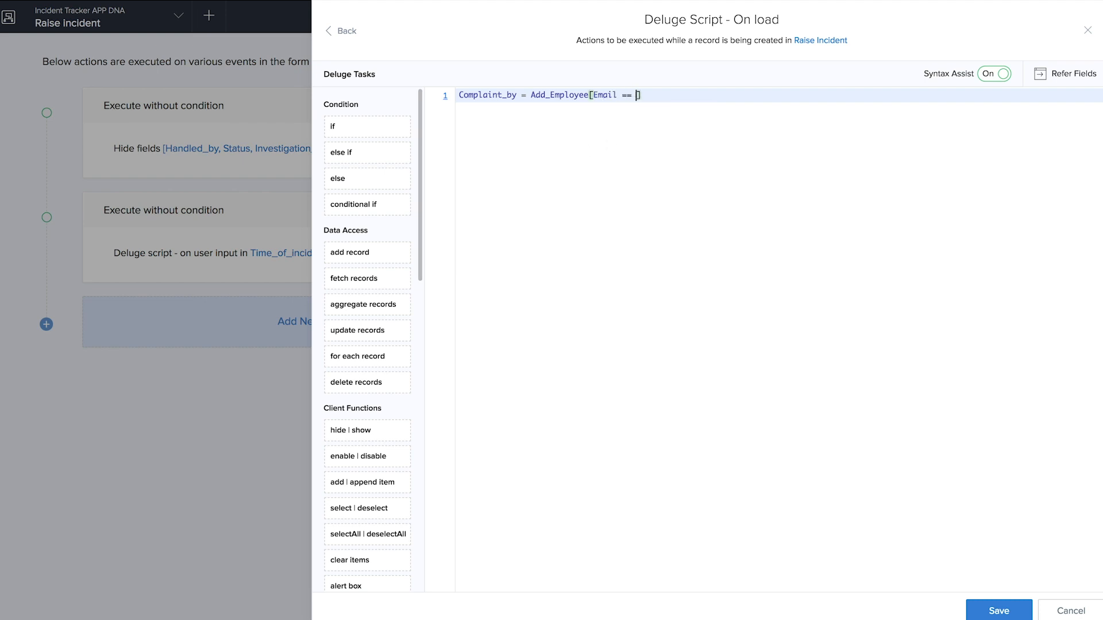
{"action": "left_click", "coordinate": [679, 115]}
{"action": "type", "text": ".ID;"}
{"action": "left_click", "coordinate": [983, 613]}
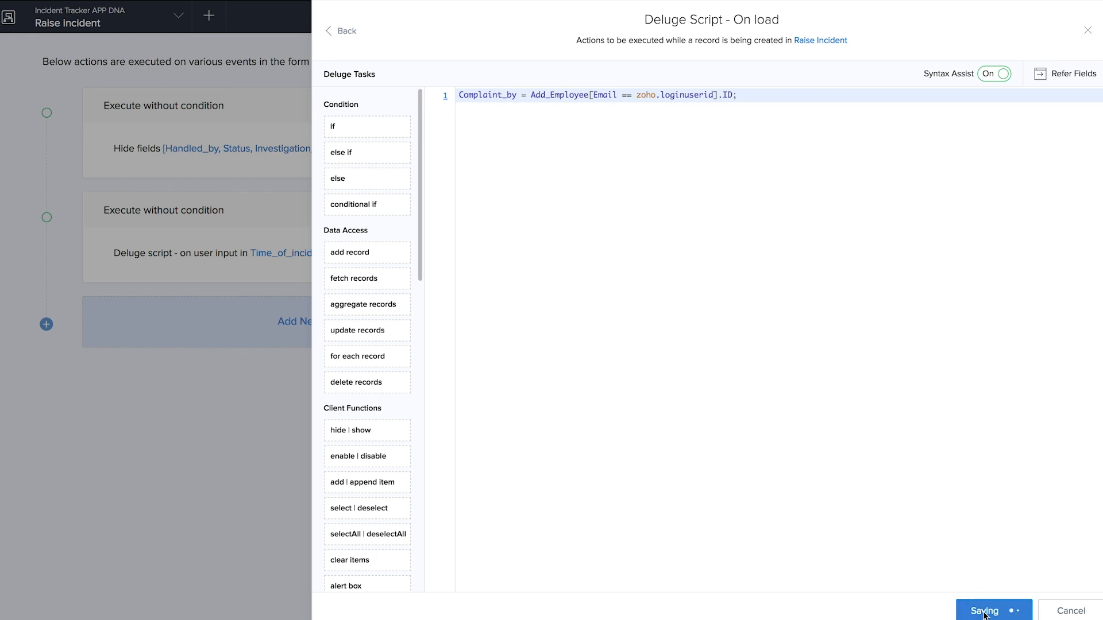
{"action": "left_click", "coordinate": [1087, 30]}
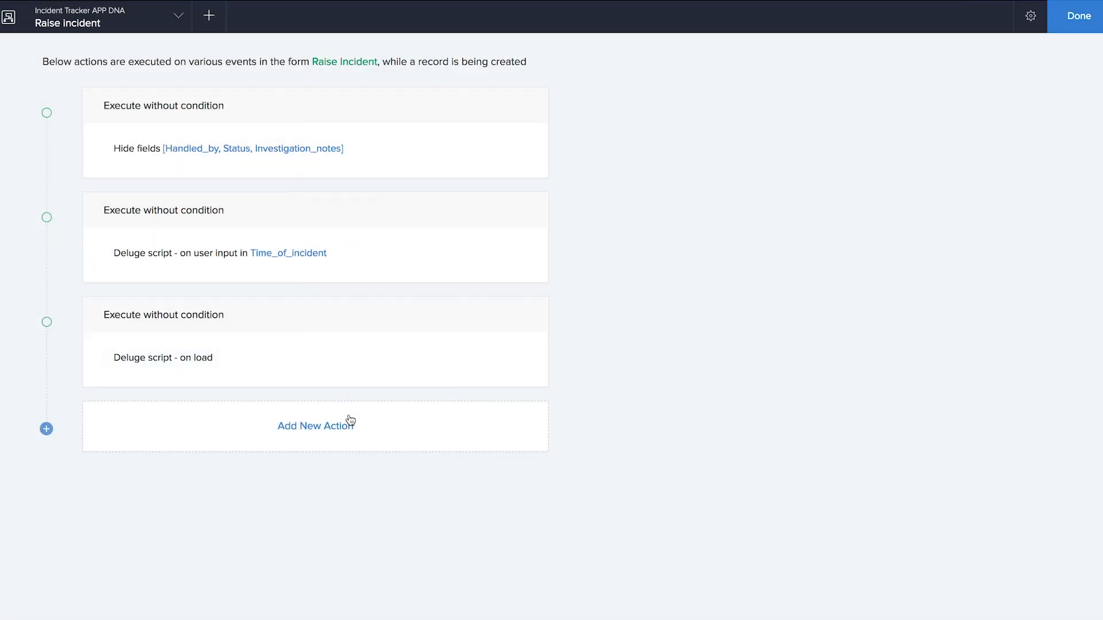
- Add a Send email action from the logged-in user to the admin, subject 'New incident raised'
{"action": "left_click", "coordinate": [327, 433]}
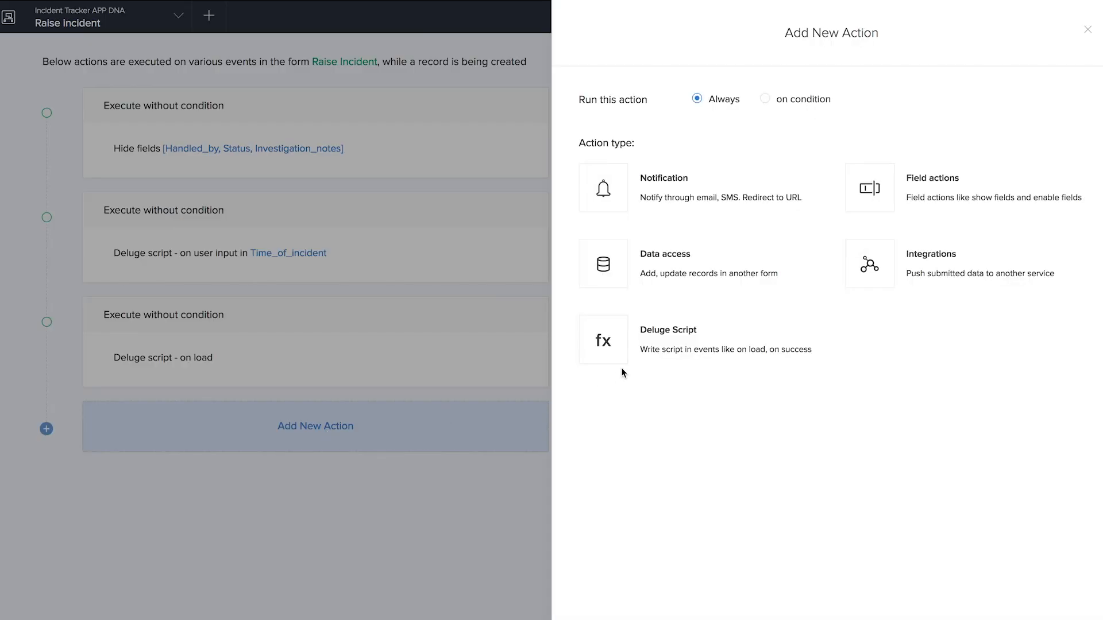
{"action": "left_click", "coordinate": [689, 189]}
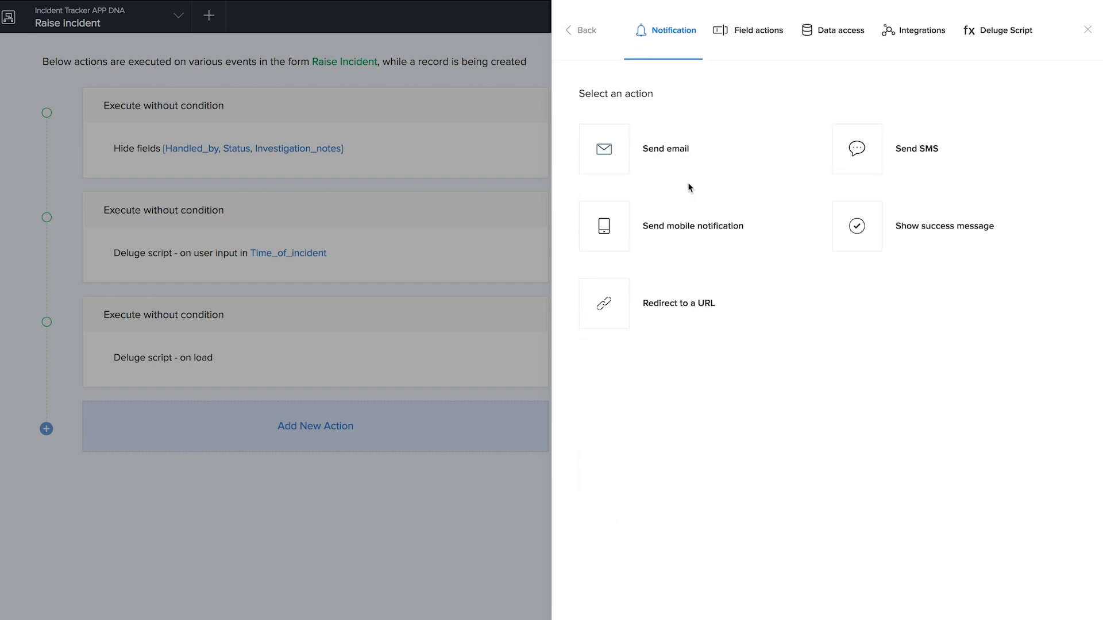
{"action": "left_click", "coordinate": [669, 149]}
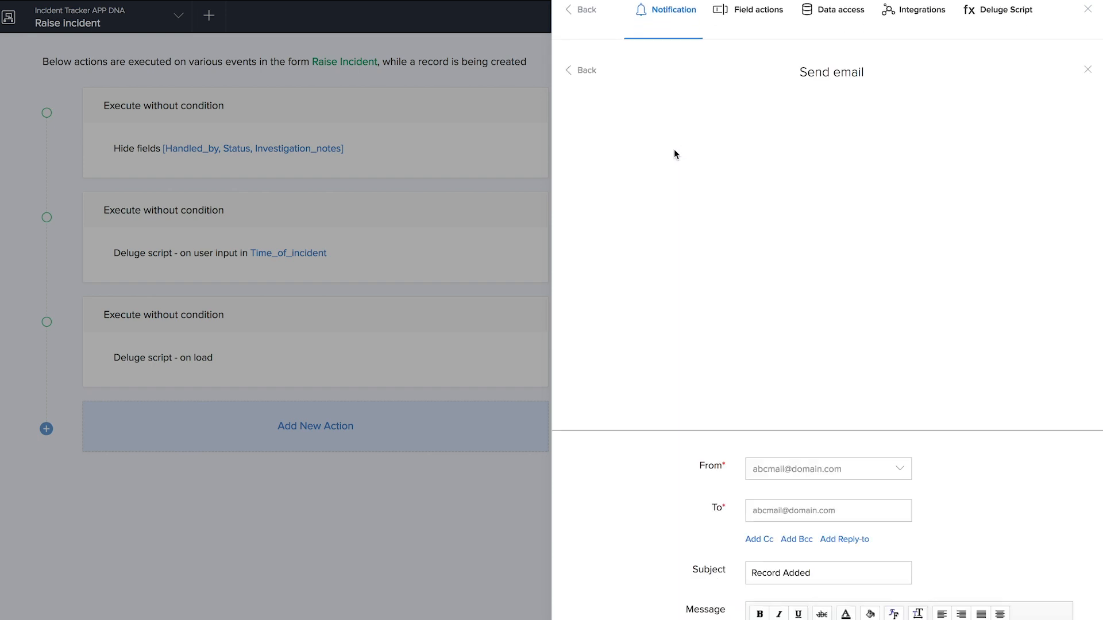
{"action": "left_click", "coordinate": [753, 104]}
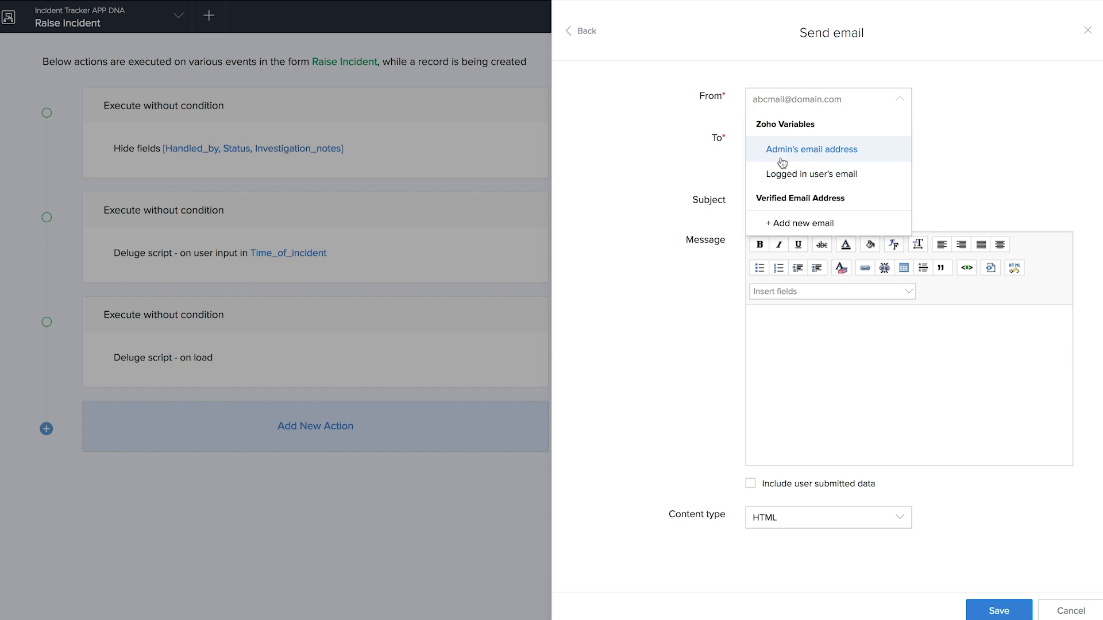
{"action": "left_click", "coordinate": [783, 183]}
{"action": "left_click", "coordinate": [799, 147]}
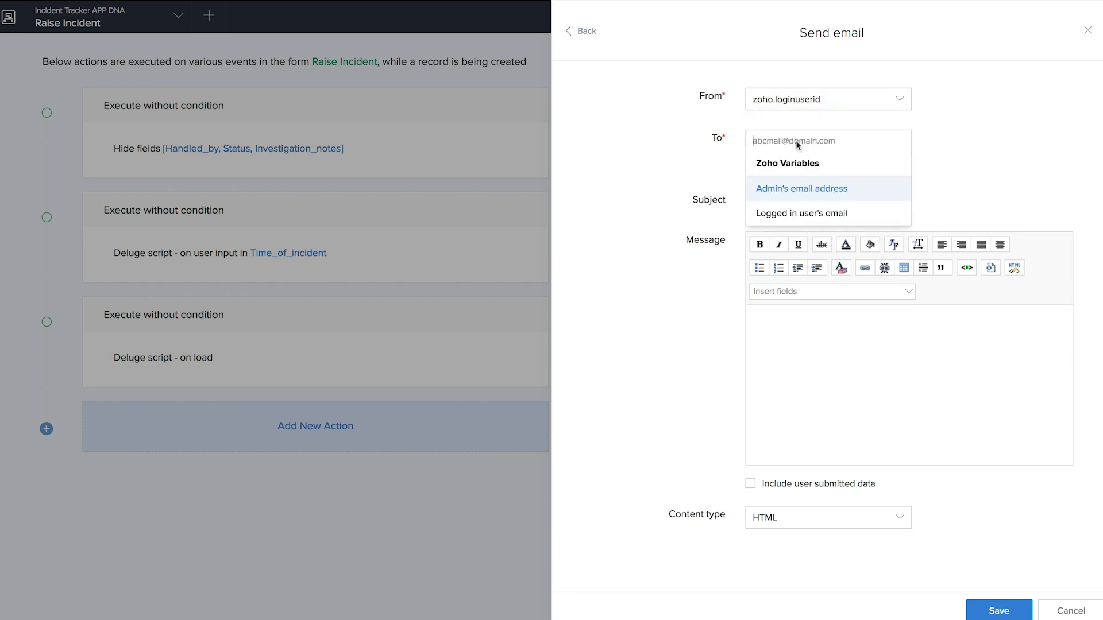
{"action": "left_click", "coordinate": [804, 188]}
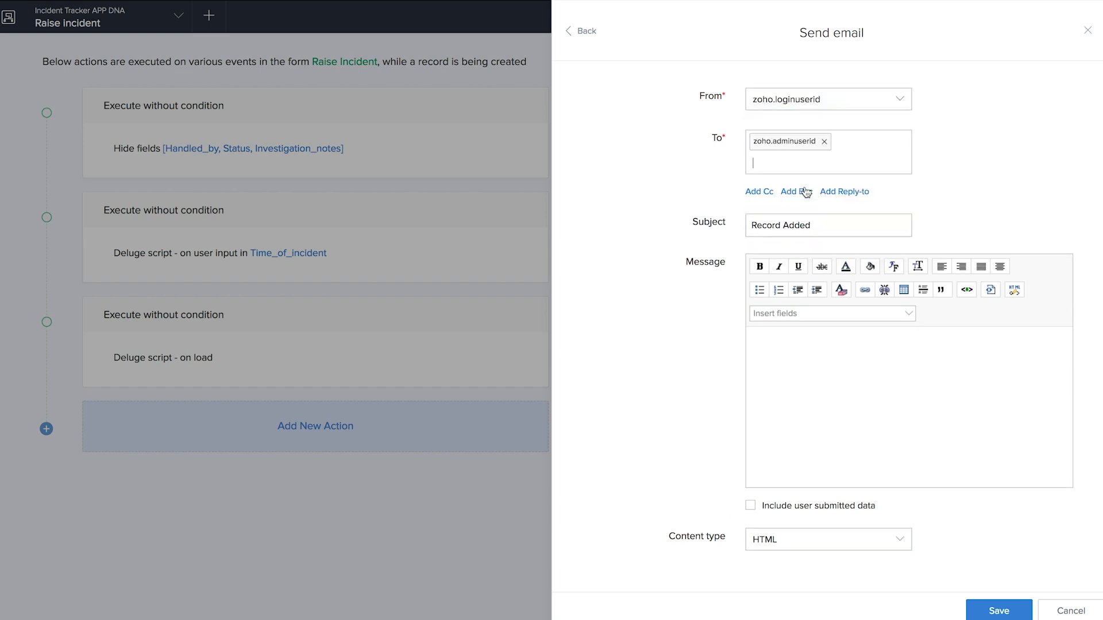
{"action": "left_click_drag", "start_coordinate": [811, 224], "coordinate": [748, 225]}
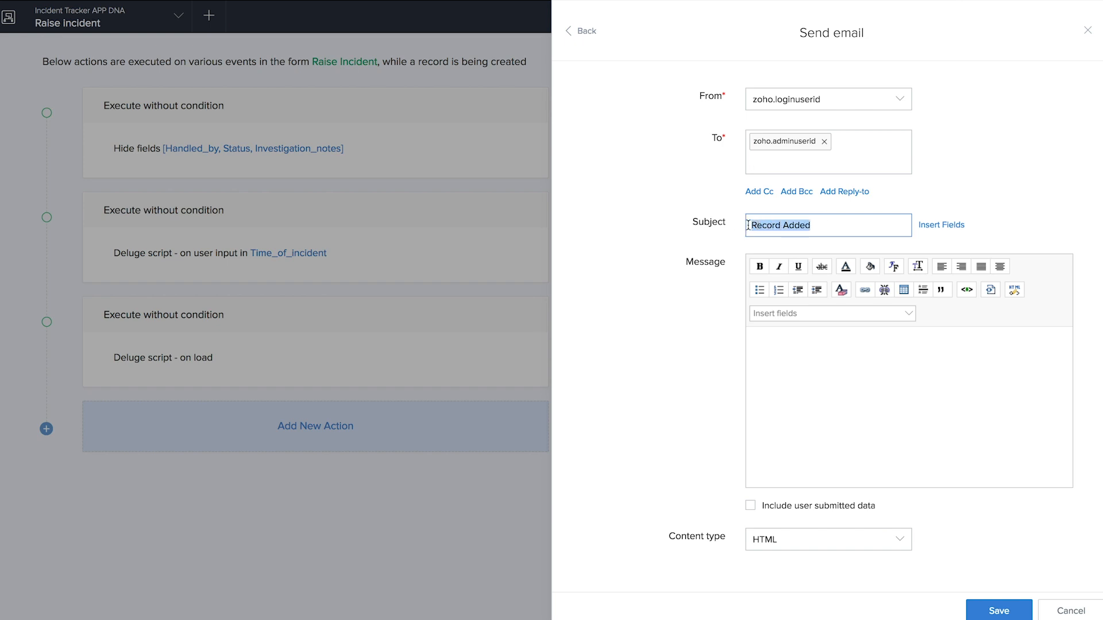
{"action": "type", "text": "New incident raised"}
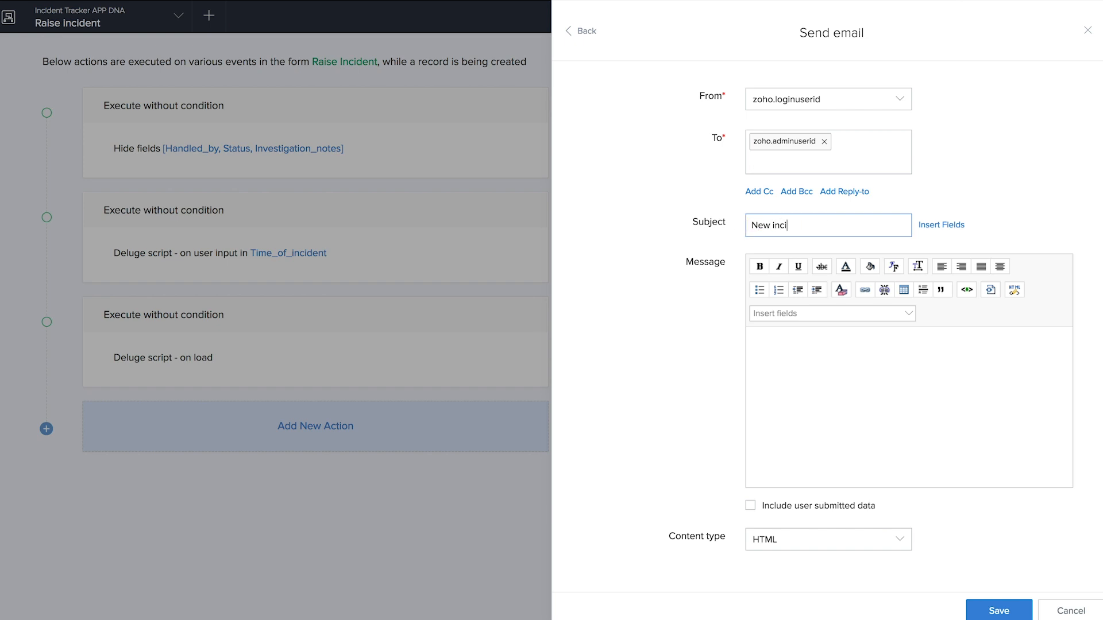
- Compose the message with Complaint by, Incident title and description fields plus 'Please take action', then save
{"action": "left_click", "coordinate": [816, 317]}
{"action": "scroll", "coordinate": [816, 408], "scroll_direction": "down", "scroll_amount": 5}
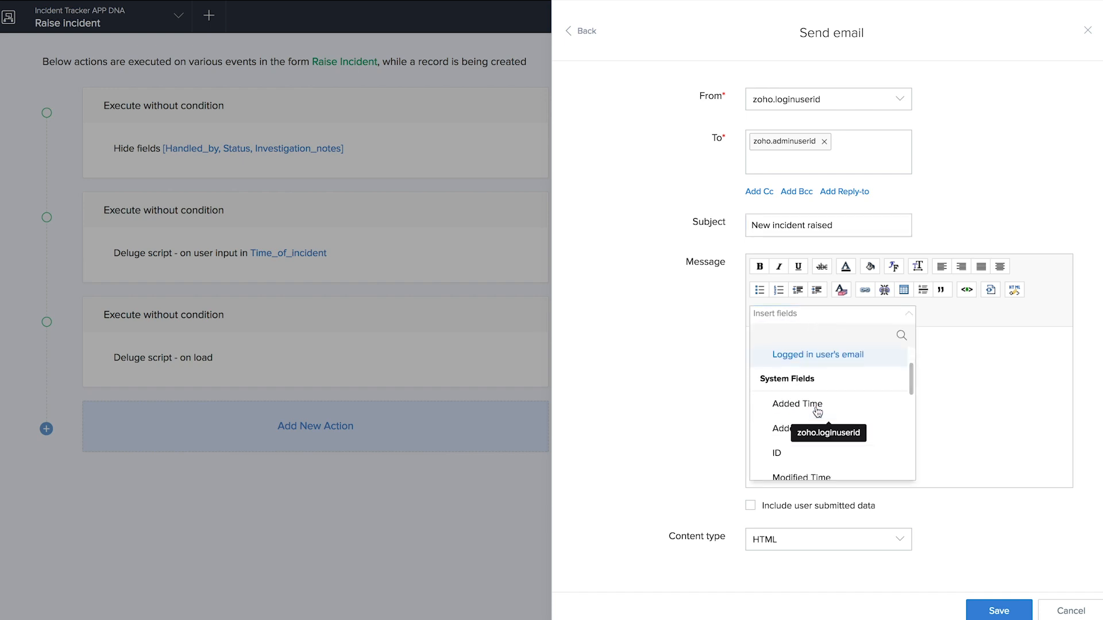
{"action": "left_click", "coordinate": [810, 409]}
{"action": "type", "text": "raise a new incident"}
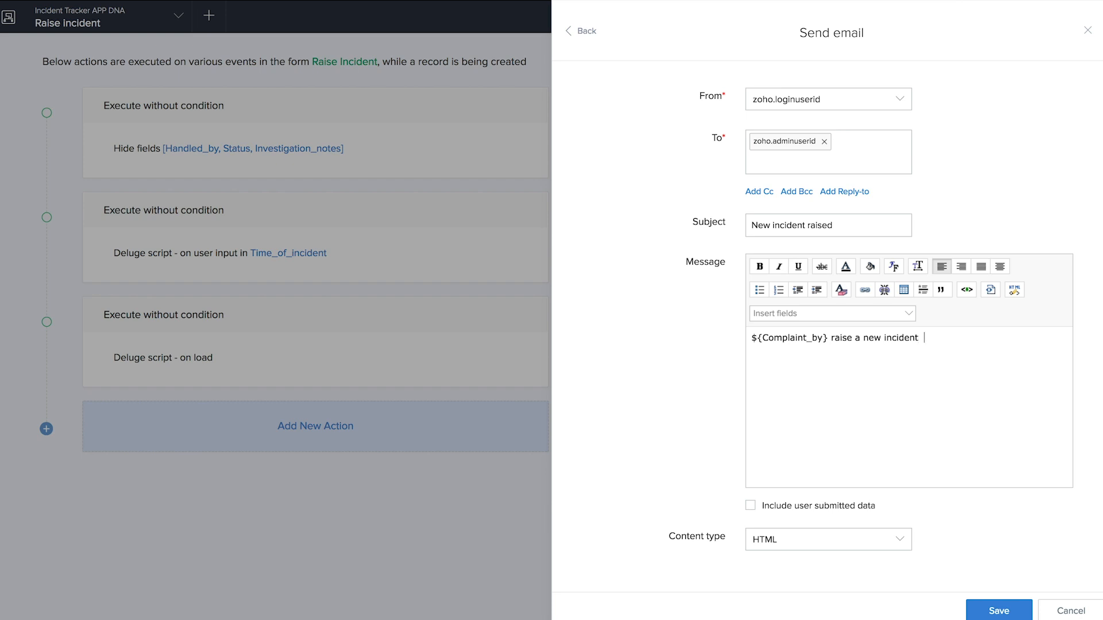
{"action": "left_click", "coordinate": [833, 318]}
{"action": "scroll", "coordinate": [832, 373], "scroll_direction": "down", "scroll_amount": 4}
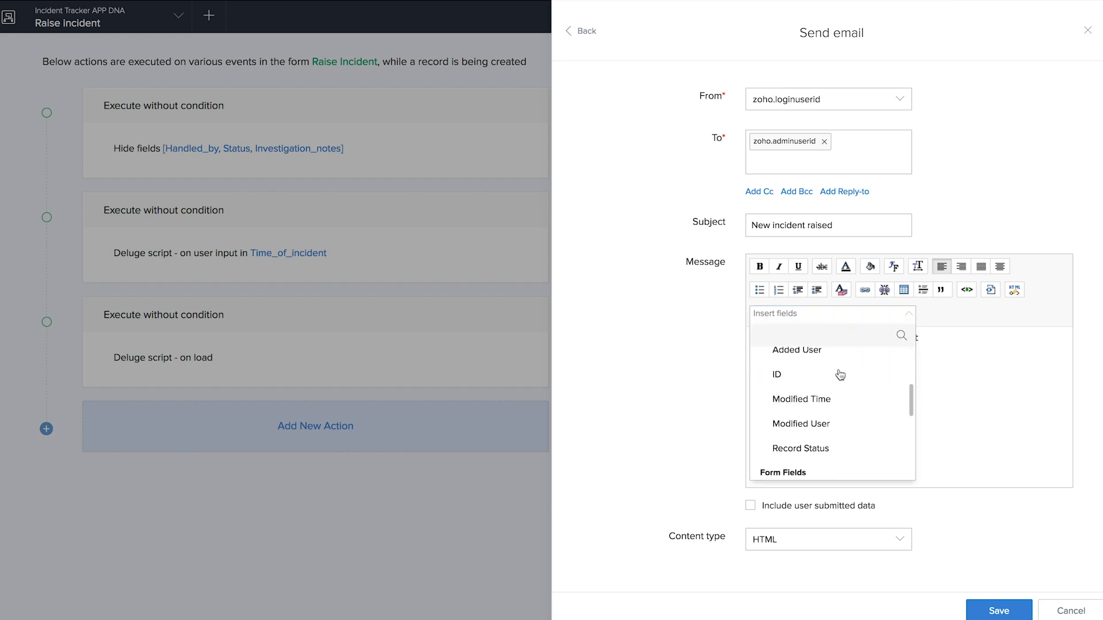
{"action": "scroll", "coordinate": [838, 376], "scroll_direction": "down", "scroll_amount": 5}
{"action": "left_click", "coordinate": [828, 426]}
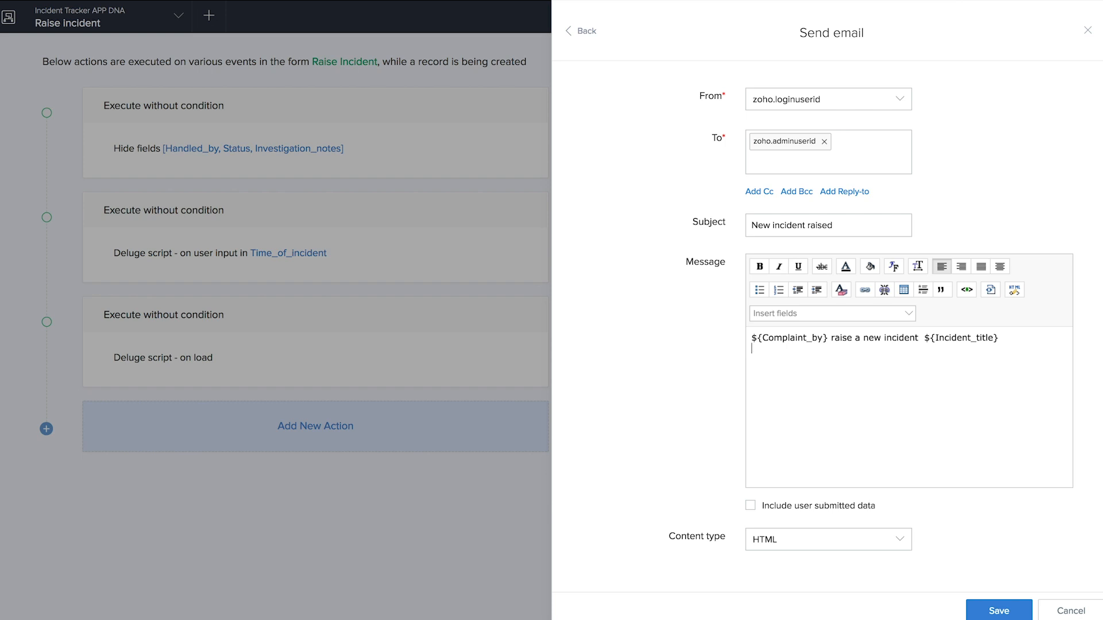
{"action": "left_click", "coordinate": [804, 320]}
{"action": "scroll", "coordinate": [812, 429], "scroll_direction": "down", "scroll_amount": 3}
{"action": "scroll", "coordinate": [812, 429], "scroll_direction": "down", "scroll_amount": 3}
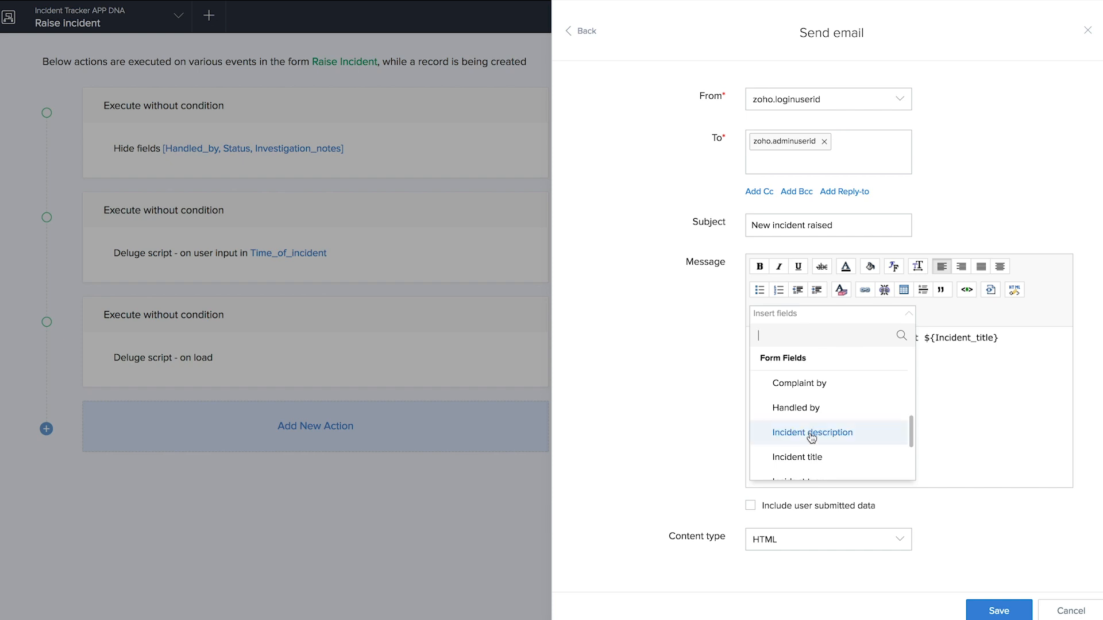
{"action": "left_click", "coordinate": [812, 432]}
{"action": "type", "text": "Please take action."}
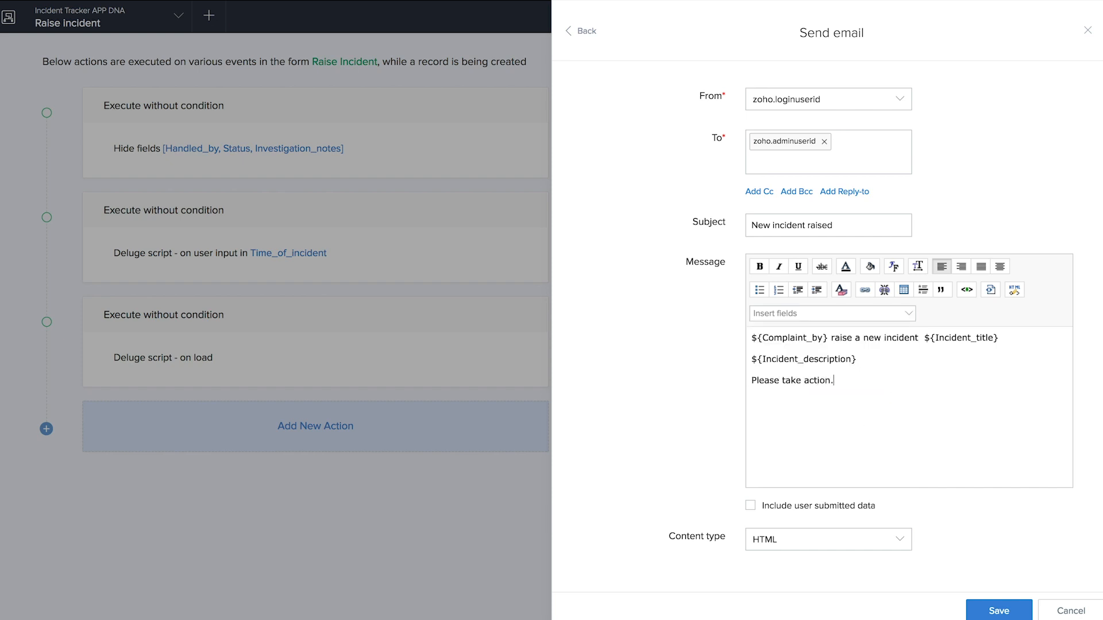
{"action": "left_click", "coordinate": [1007, 606]}
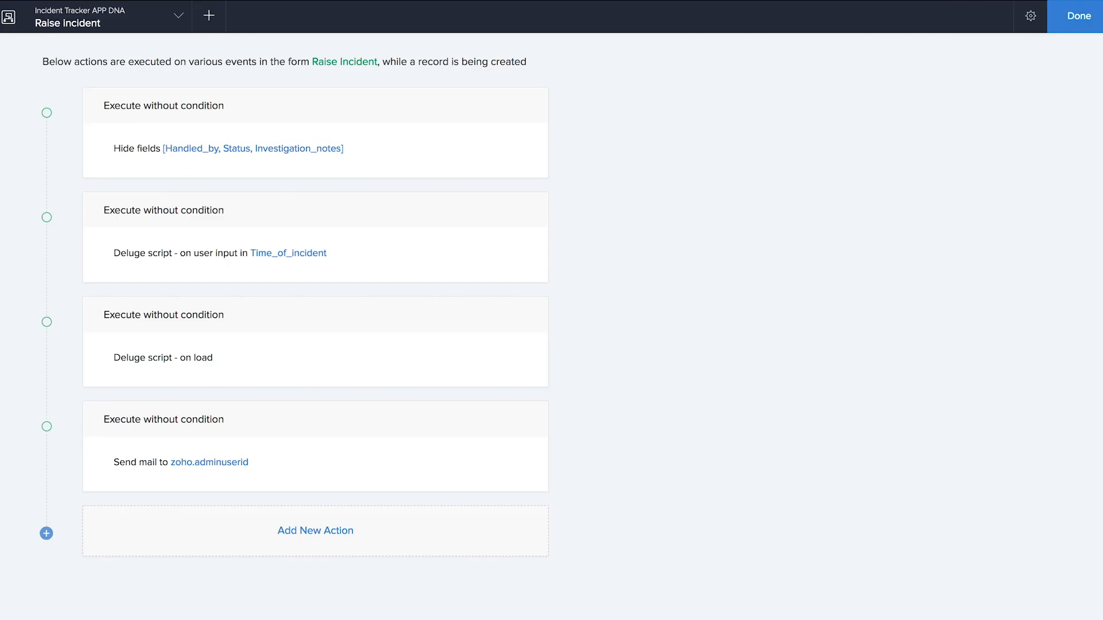
- Add a mobile notification to the admin via User Fields, titled 'Incident raised', linking All Incidents
{"action": "left_click", "coordinate": [342, 531]}
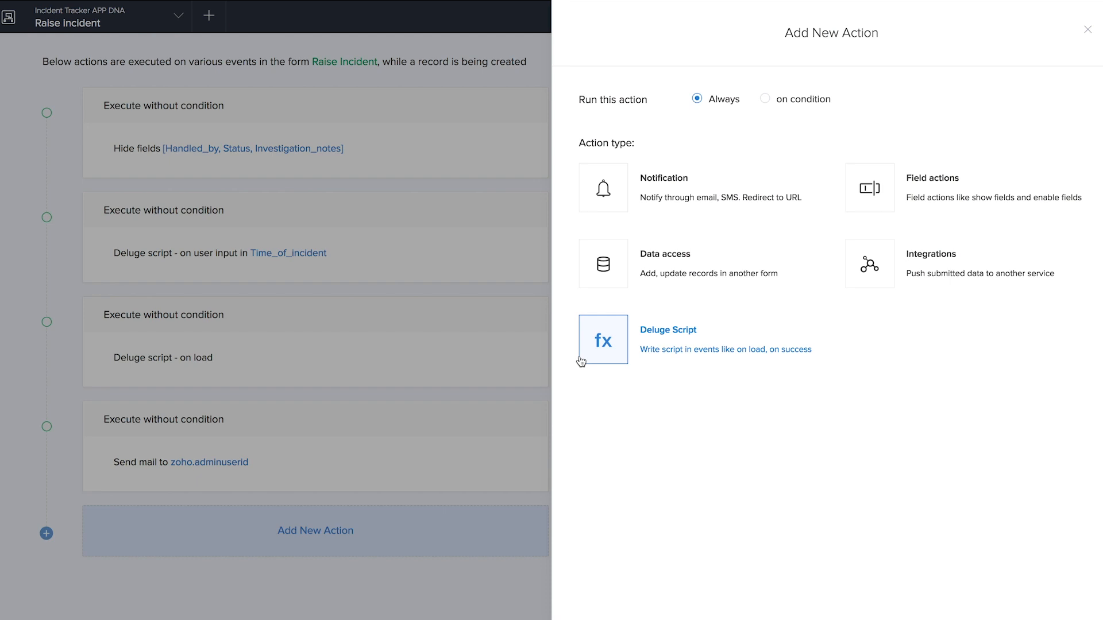
{"action": "left_click", "coordinate": [699, 207]}
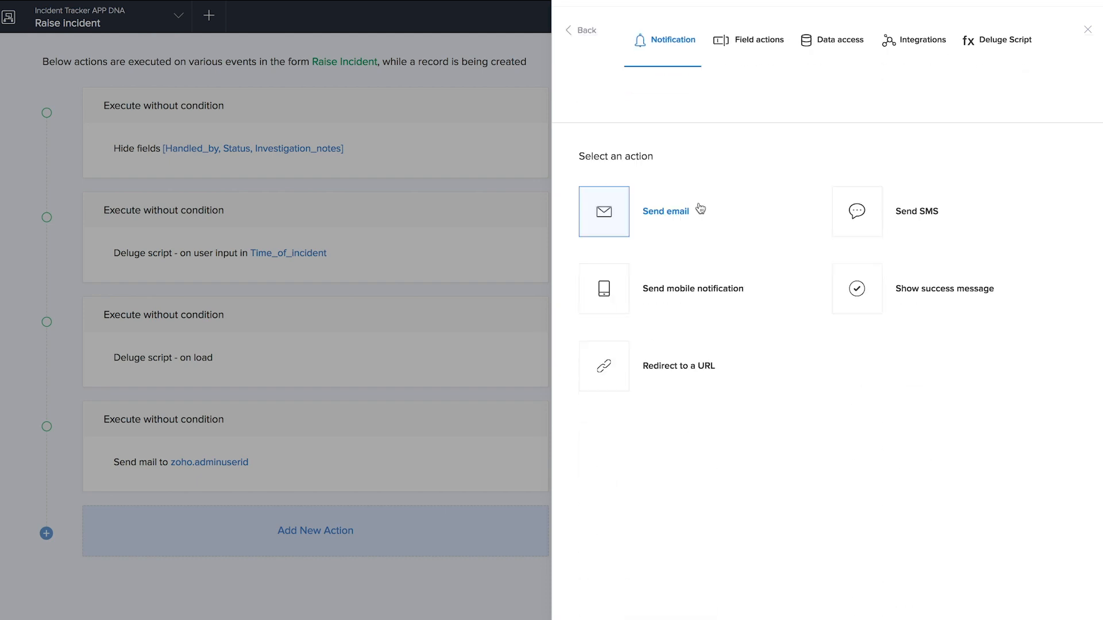
{"action": "left_click", "coordinate": [691, 224]}
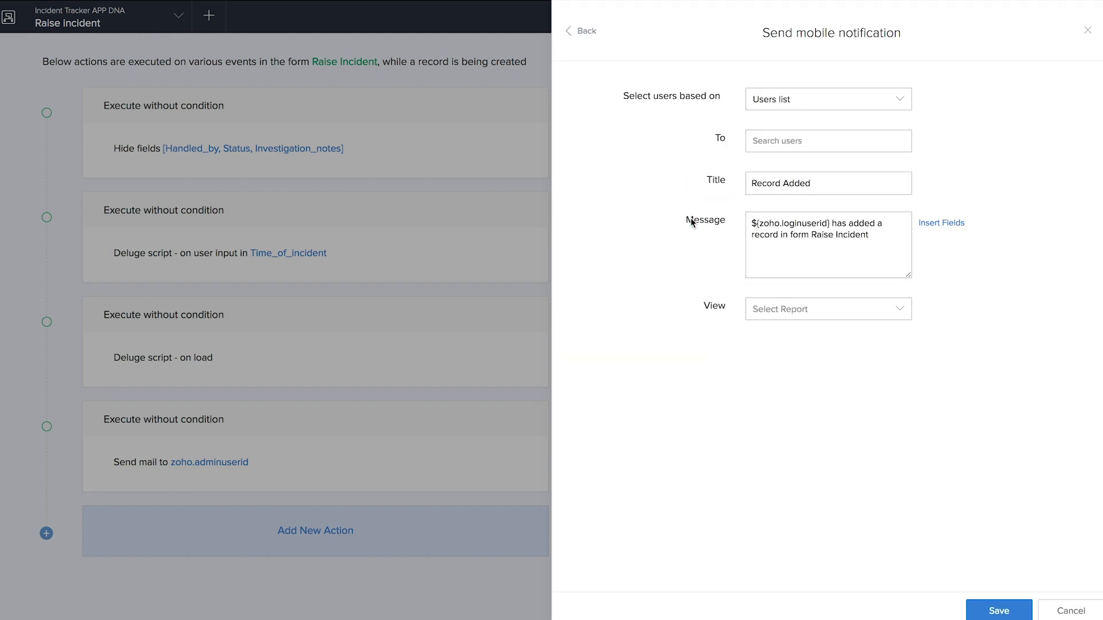
{"action": "left_click", "coordinate": [794, 109]}
{"action": "left_click", "coordinate": [793, 150]}
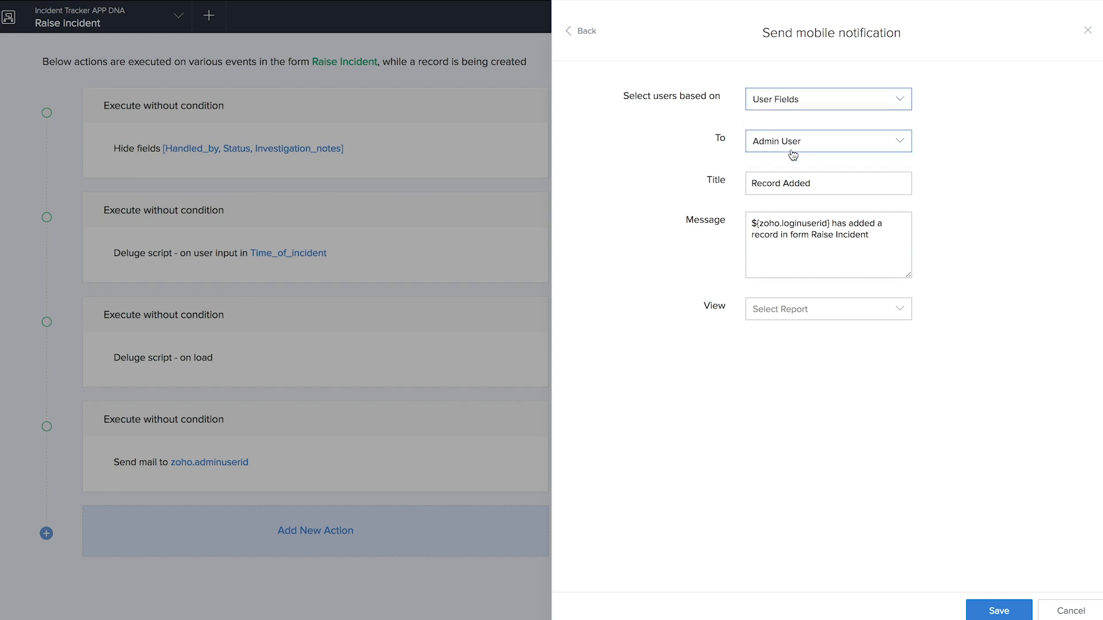
{"action": "left_click", "coordinate": [812, 183]}
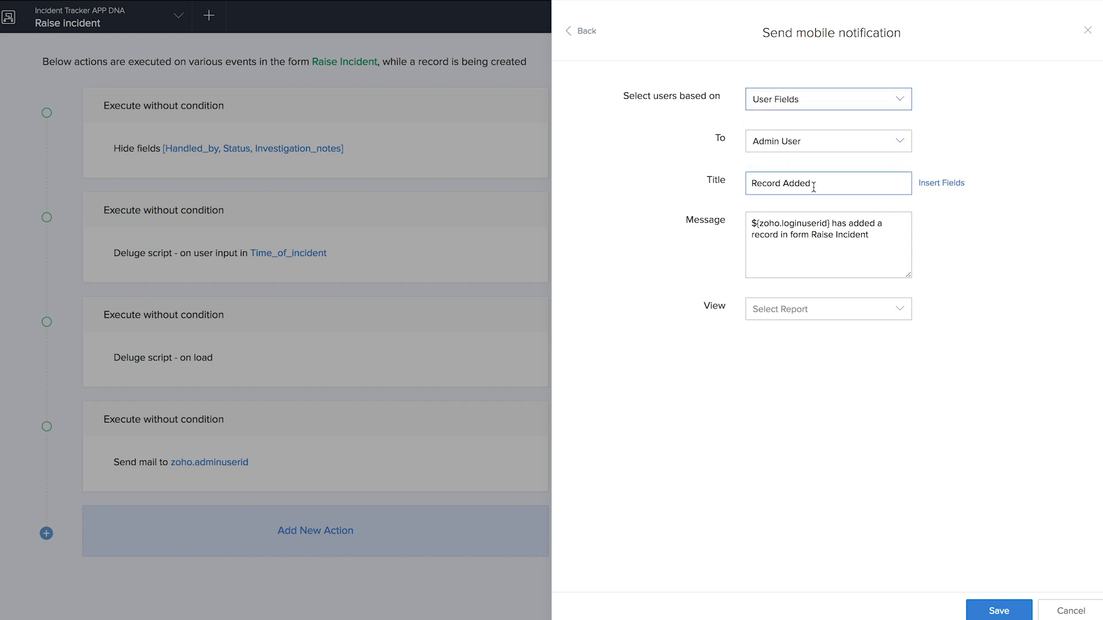
{"action": "left_click_drag", "start_coordinate": [812, 183], "coordinate": [725, 183]}
{"action": "type", "text": "Incident raised"}
{"action": "left_click", "coordinate": [985, 613]}
{"action": "left_click", "coordinate": [815, 309]}
{"action": "left_click", "coordinate": [813, 339]}
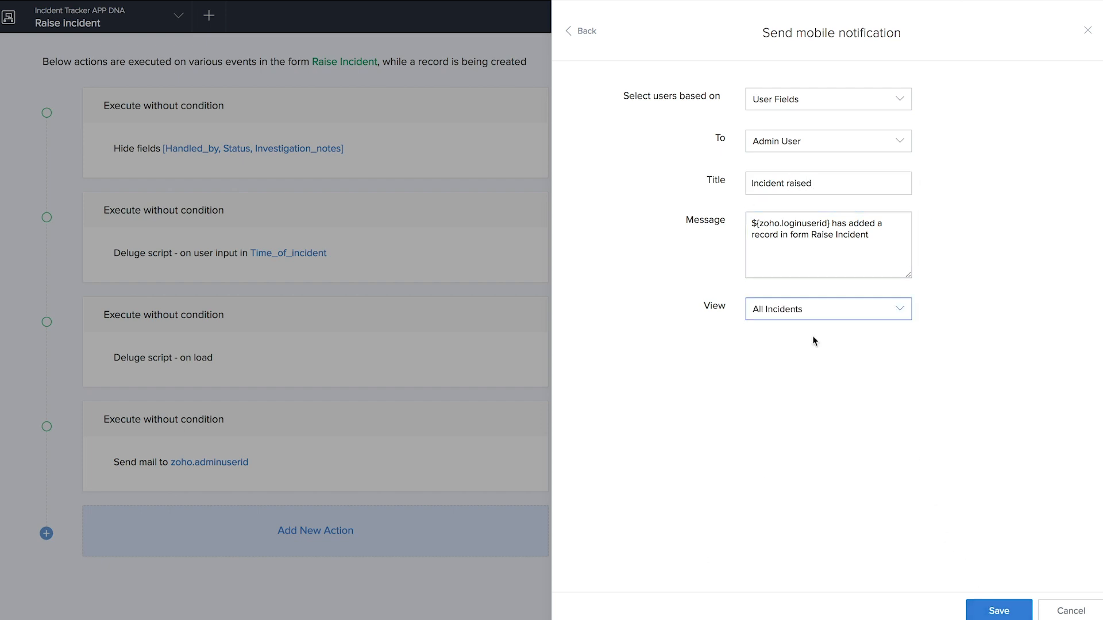
{"action": "left_click", "coordinate": [983, 611]}
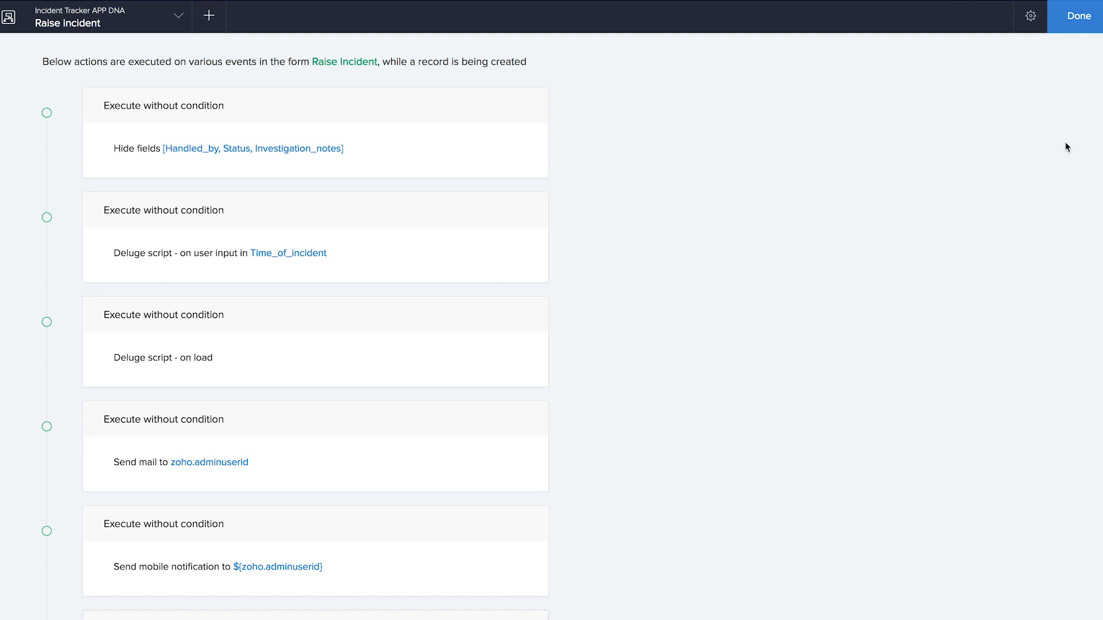
- Leave the workflow editor and open the Raise Incident form in the live app
{"action": "left_click", "coordinate": [1078, 24]}
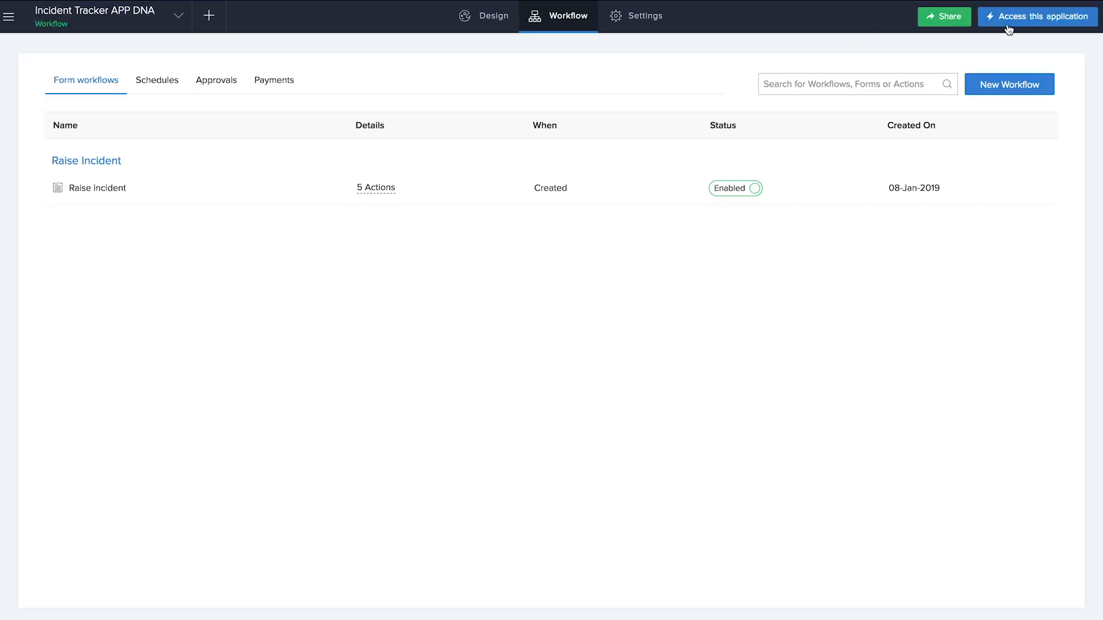
{"action": "left_click", "coordinate": [1034, 23]}
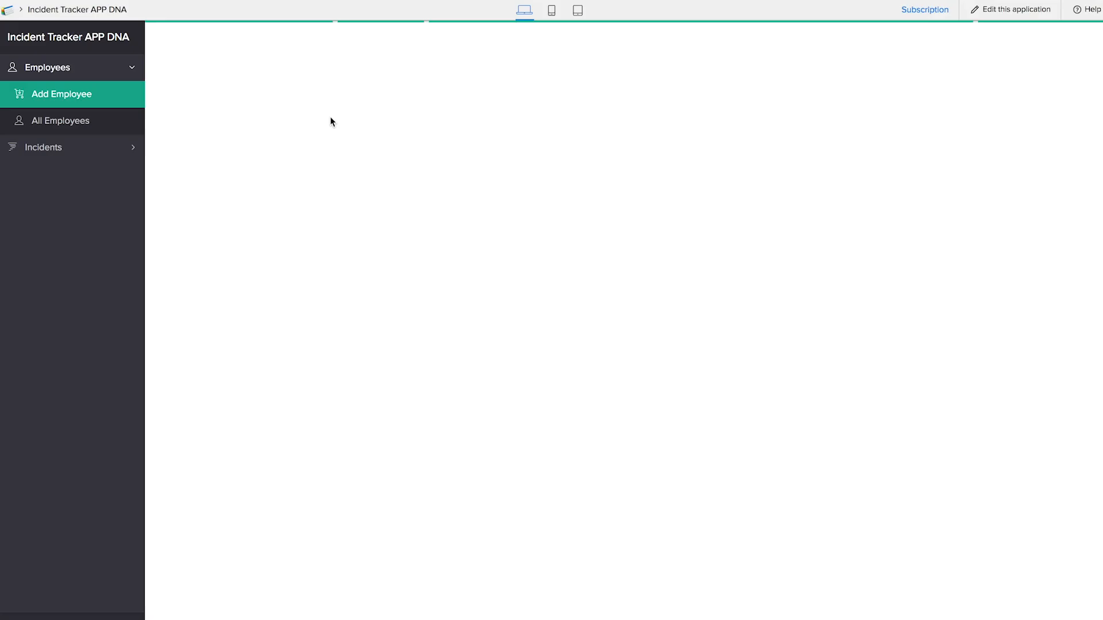
{"action": "left_click", "coordinate": [62, 148]}
{"action": "left_click", "coordinate": [77, 130]}
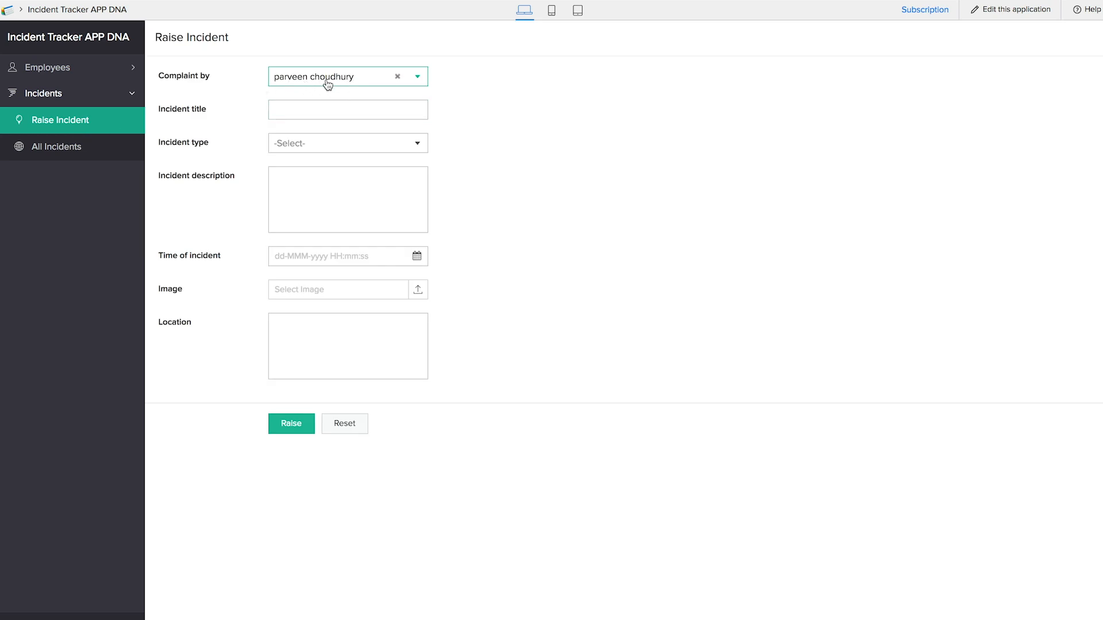
- Submit an Accident incident 'Test accident', described 'fell from stairs', dated 8 January 2019
{"action": "left_click", "coordinate": [320, 109]}
{"action": "type", "text": "Test accident"}
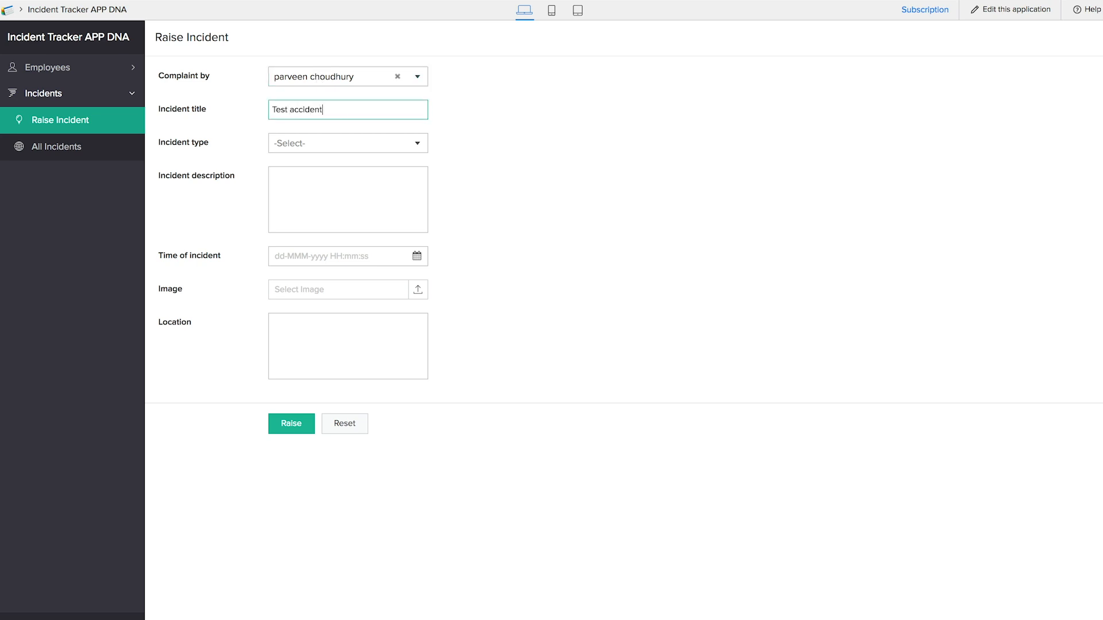
{"action": "left_click", "coordinate": [332, 142]}
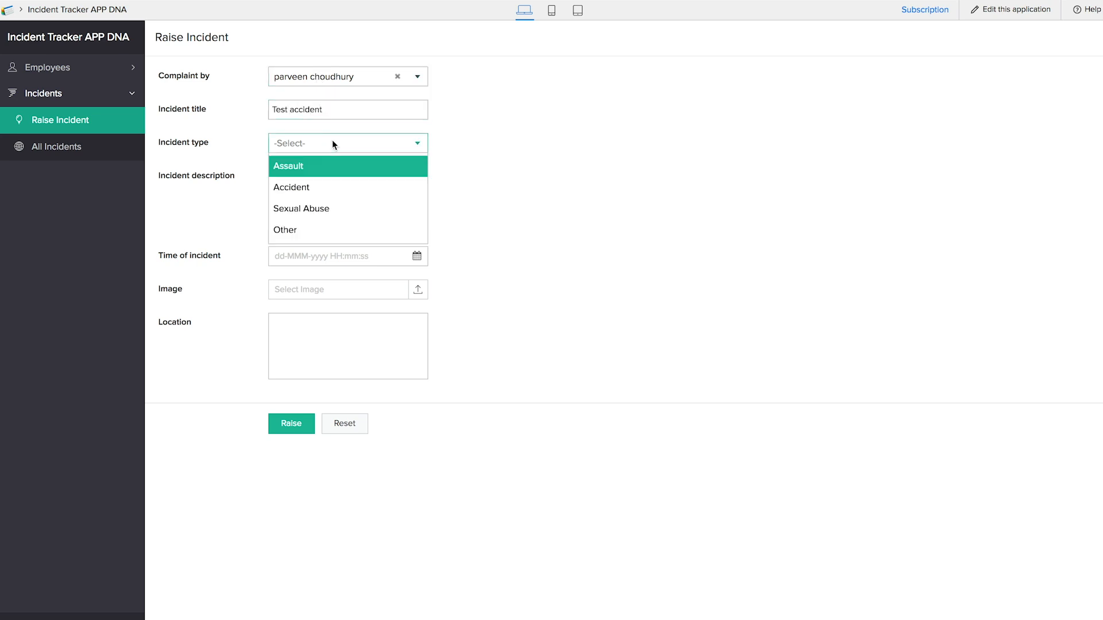
{"action": "left_click", "coordinate": [340, 194]}
{"action": "left_click", "coordinate": [347, 205]}
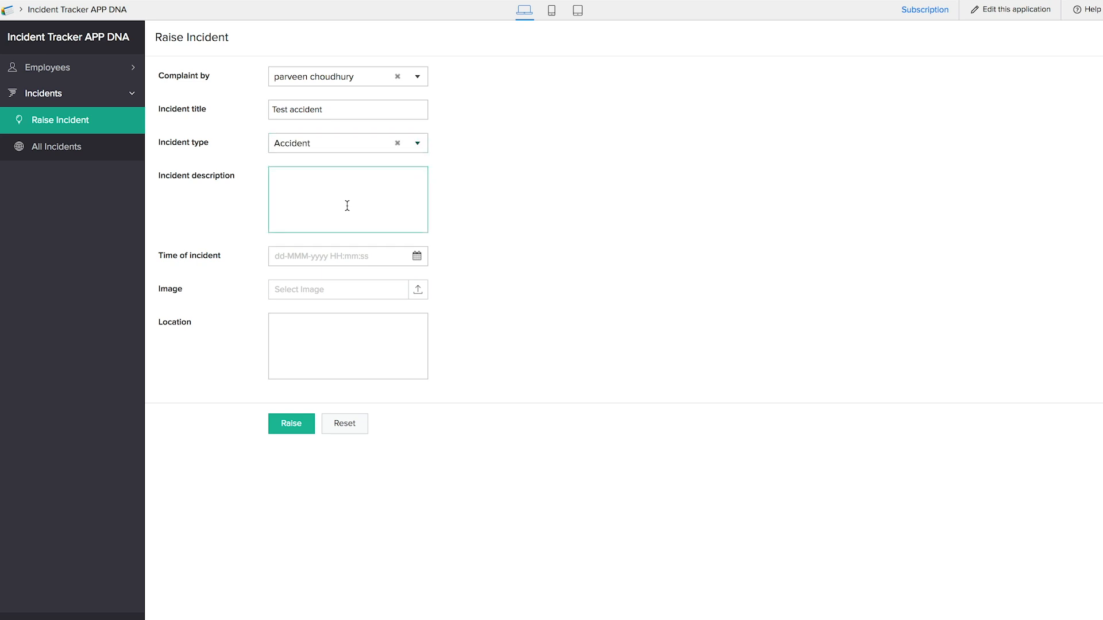
{"action": "type", "text": "fell from sati"}
{"action": "key", "text": "BackSpace"}
{"action": "type", "text": "tairs"}
{"action": "left_click", "coordinate": [360, 260]}
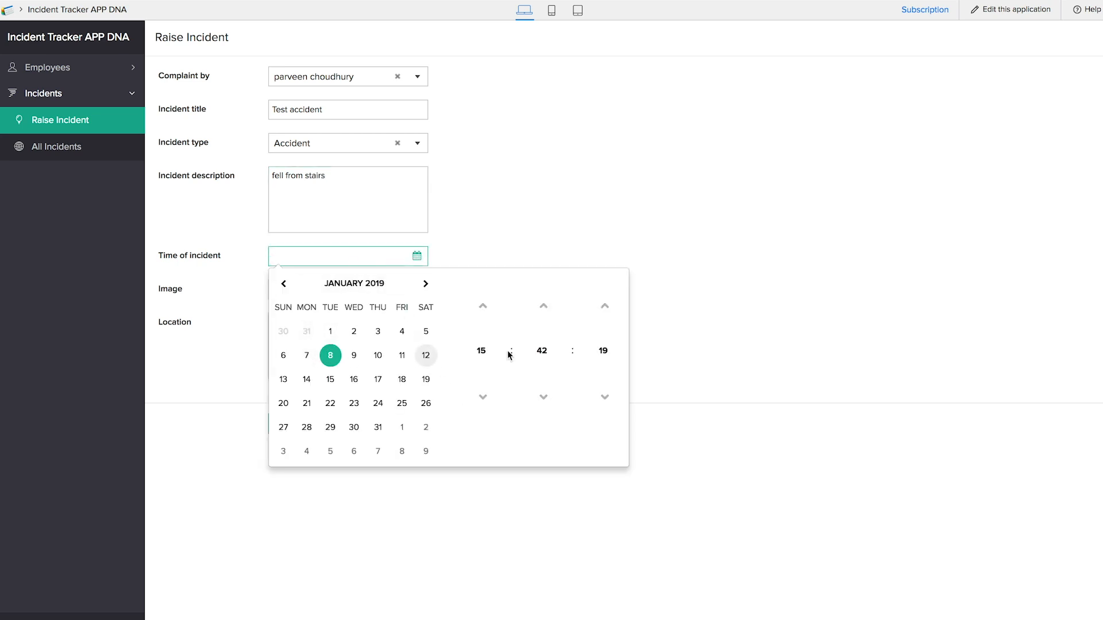
{"action": "left_click", "coordinate": [328, 359]}
{"action": "left_click", "coordinate": [436, 252]}
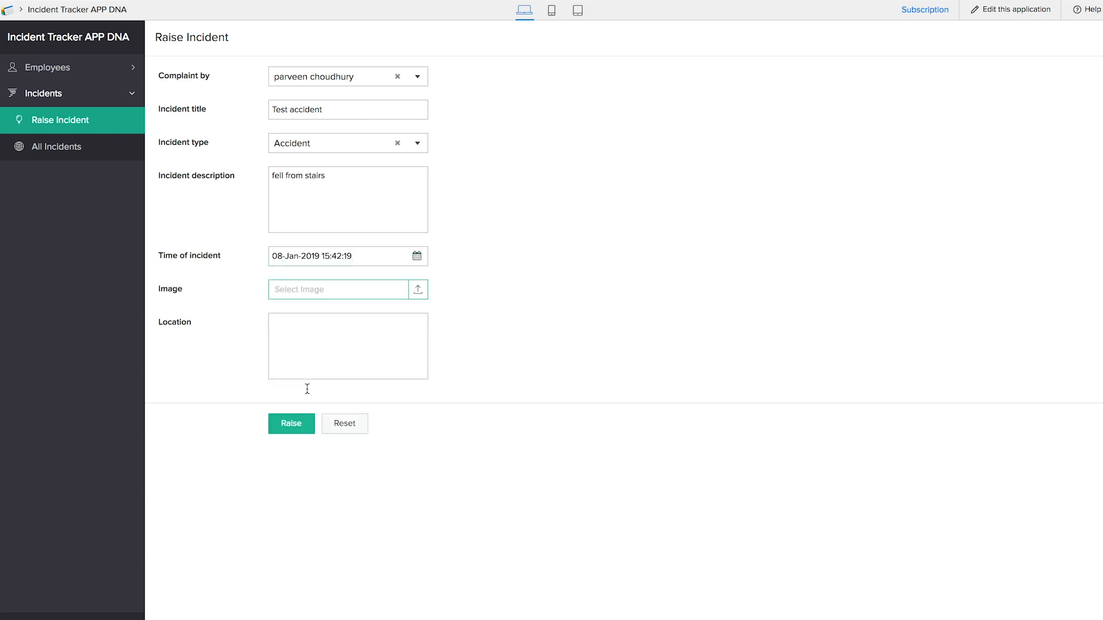
{"action": "left_click", "coordinate": [300, 425]}
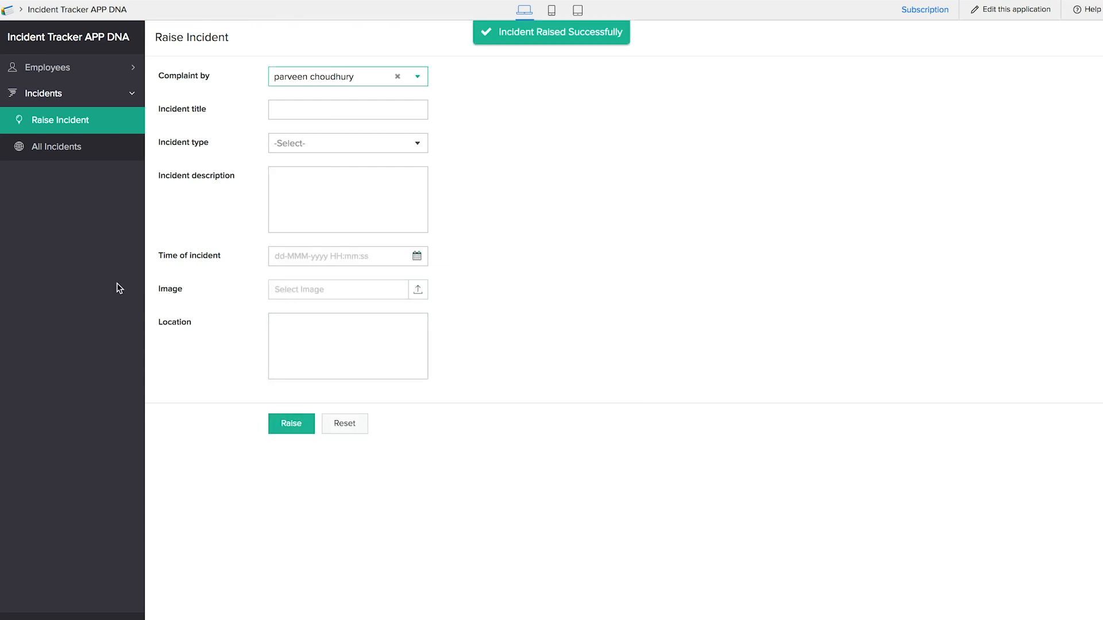
{"action": "left_click", "coordinate": [77, 151]}
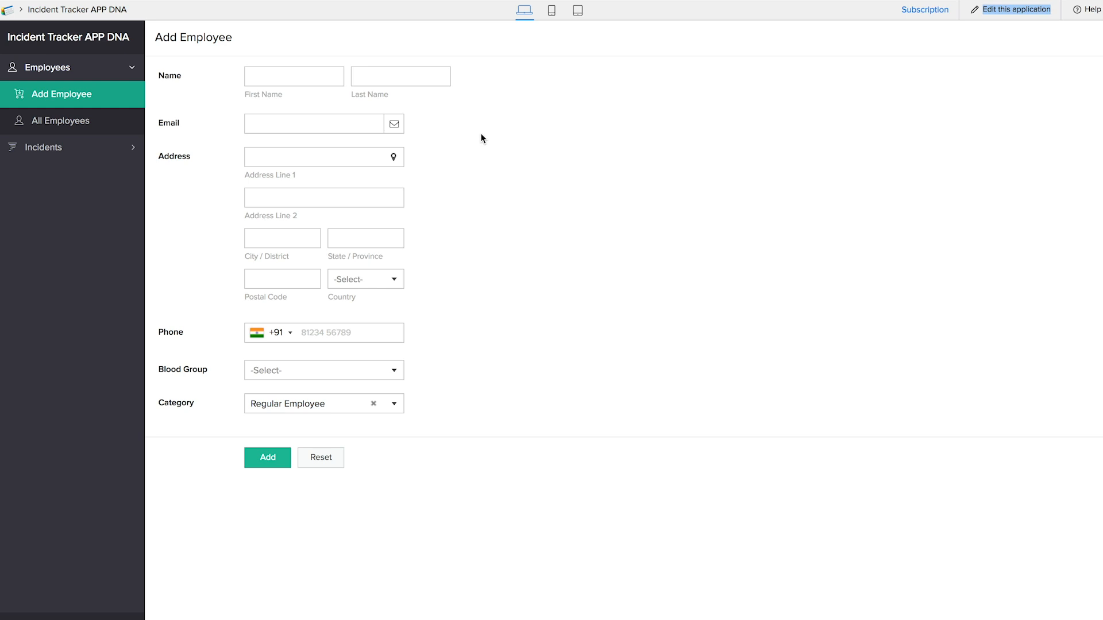
- In the Raise Incident form properties, enable Capture location and accept the consent
{"action": "left_click", "coordinate": [1038, 10]}
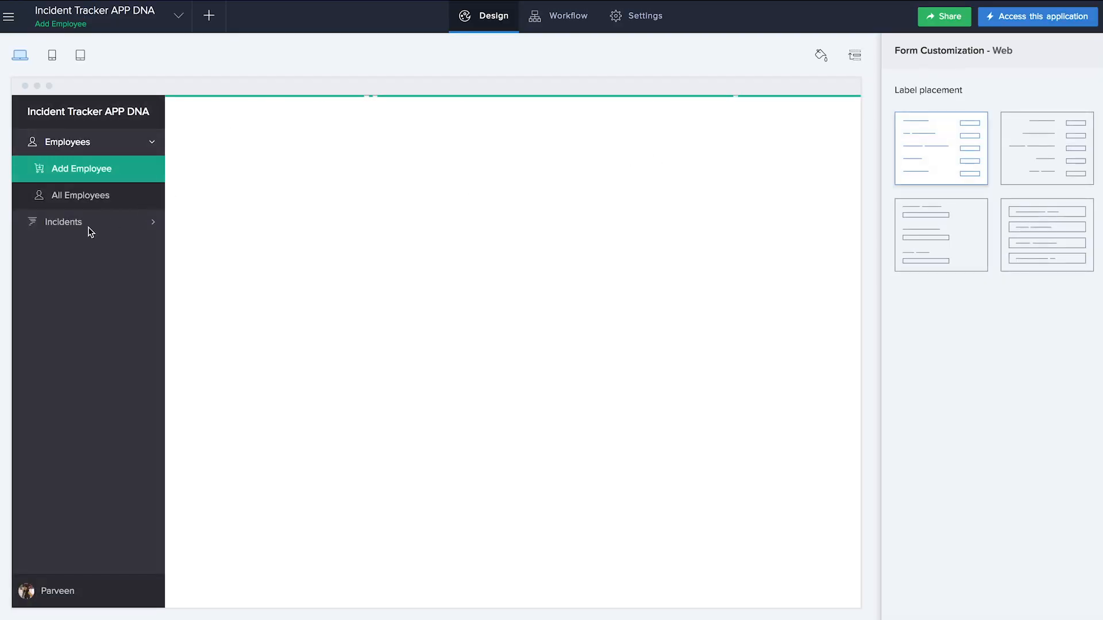
{"action": "left_click", "coordinate": [89, 226]}
{"action": "left_click", "coordinate": [99, 197]}
{"action": "left_click", "coordinate": [499, 341]}
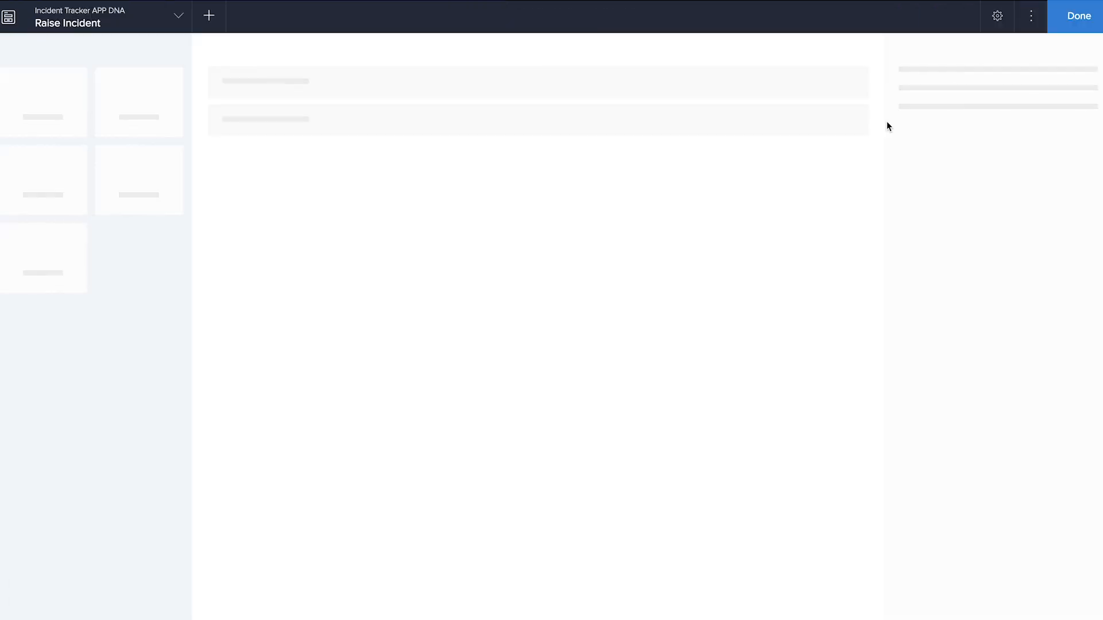
{"action": "left_click", "coordinate": [1031, 16]}
{"action": "left_click", "coordinate": [997, 16]}
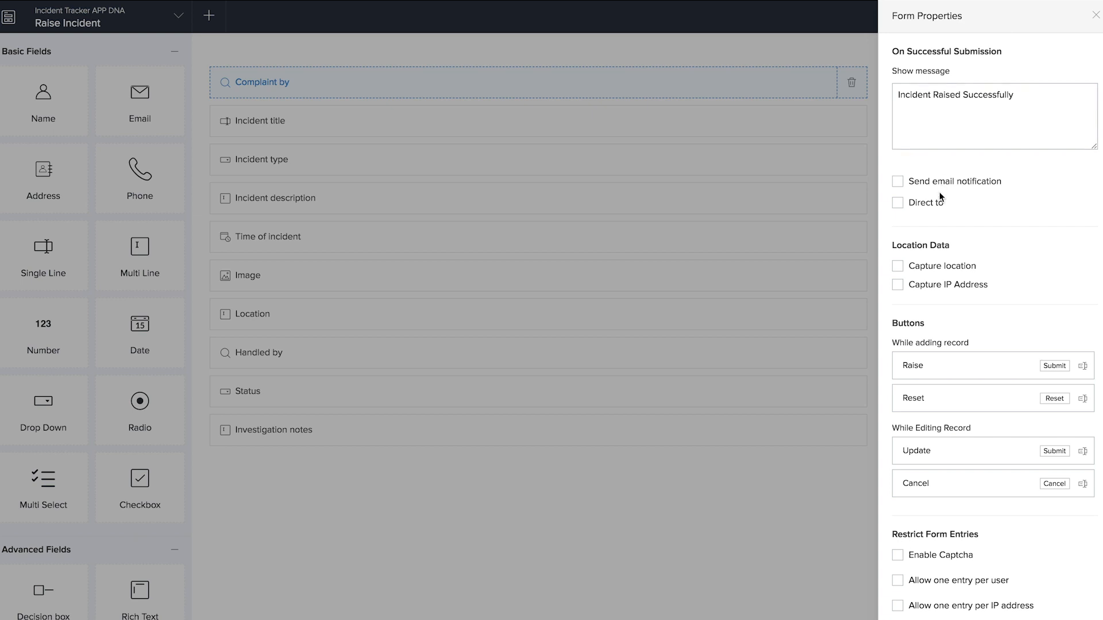
{"action": "left_click", "coordinate": [897, 266]}
{"action": "left_click", "coordinate": [541, 384]}
- Try enabling the 'Direct to' redirect after submission, then turn it back off
{"action": "scroll", "coordinate": [962, 473], "scroll_direction": "down", "scroll_amount": 8}
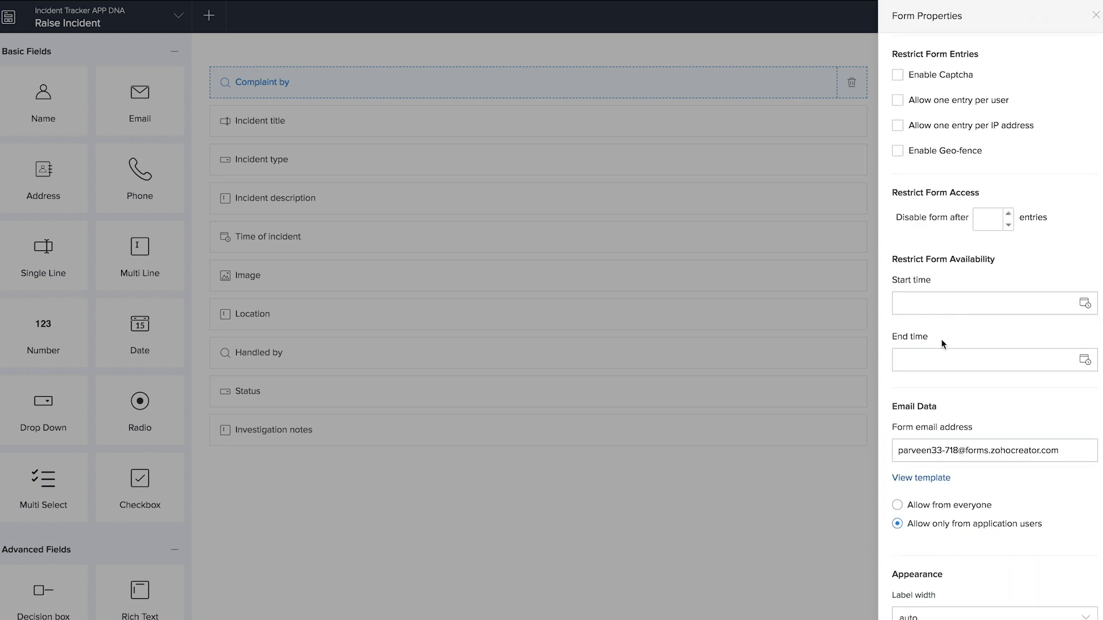
{"action": "left_click", "coordinate": [940, 340]}
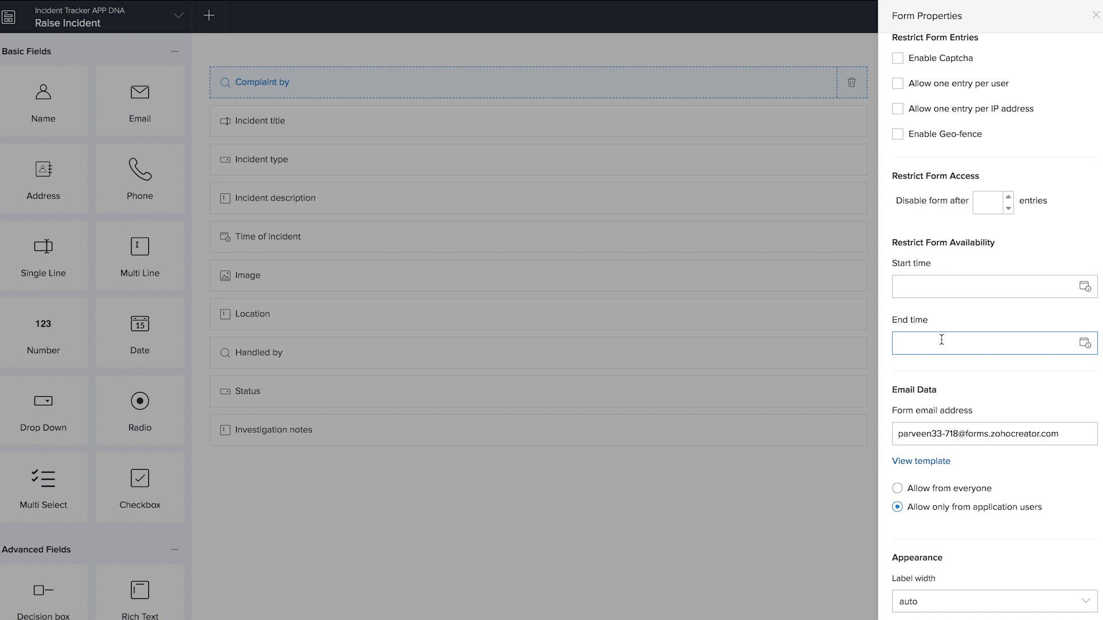
{"action": "scroll", "coordinate": [932, 270], "scroll_direction": "up", "scroll_amount": 8}
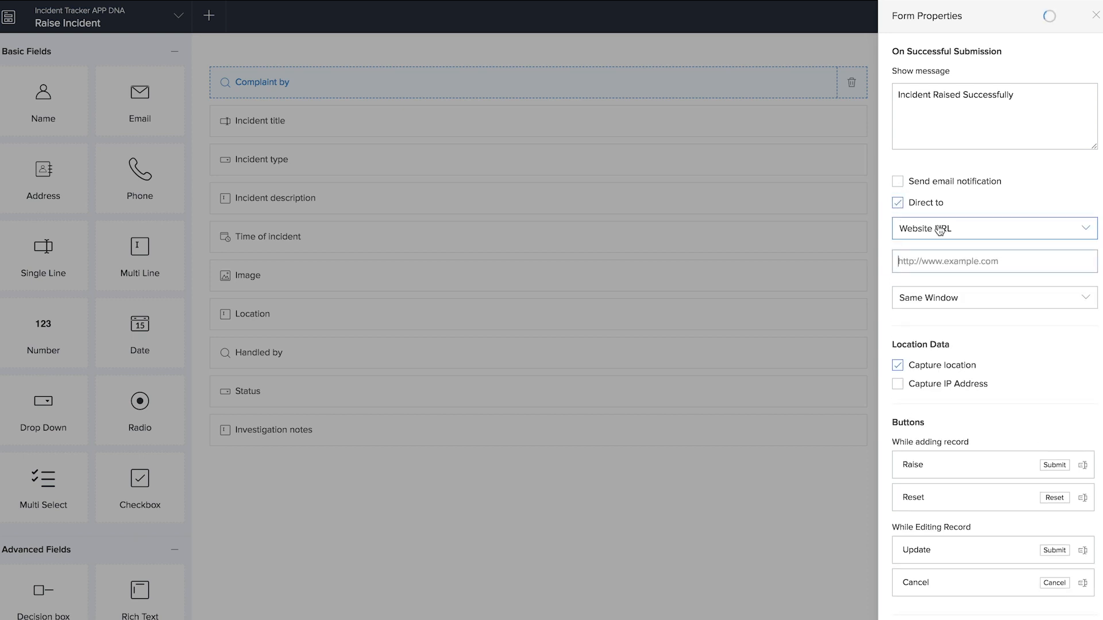
{"action": "left_click", "coordinate": [952, 228]}
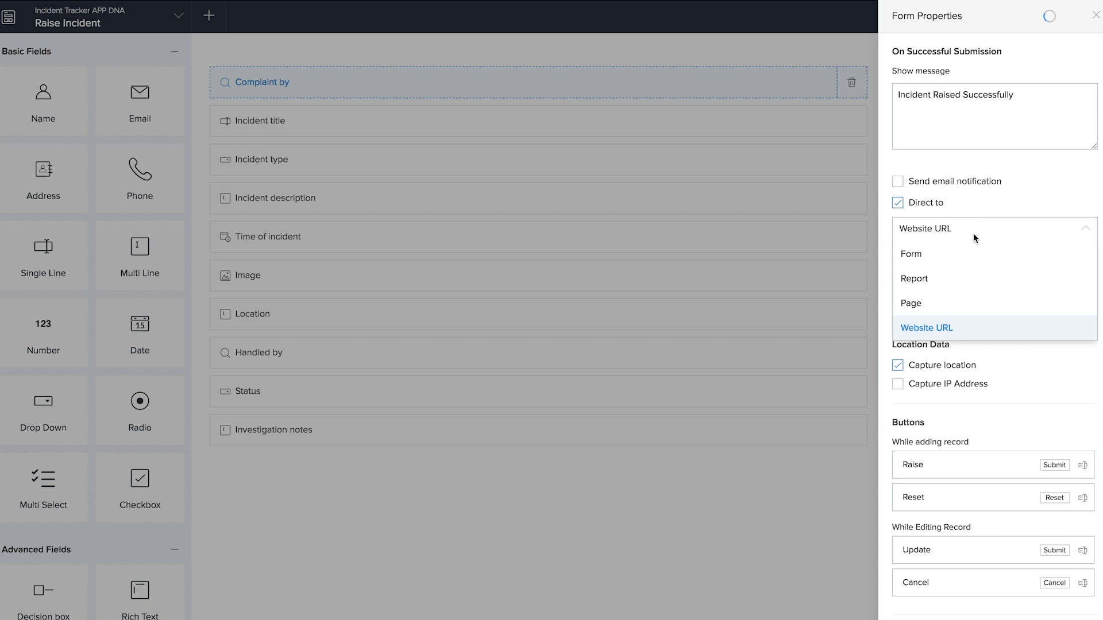
{"action": "left_click", "coordinate": [970, 230]}
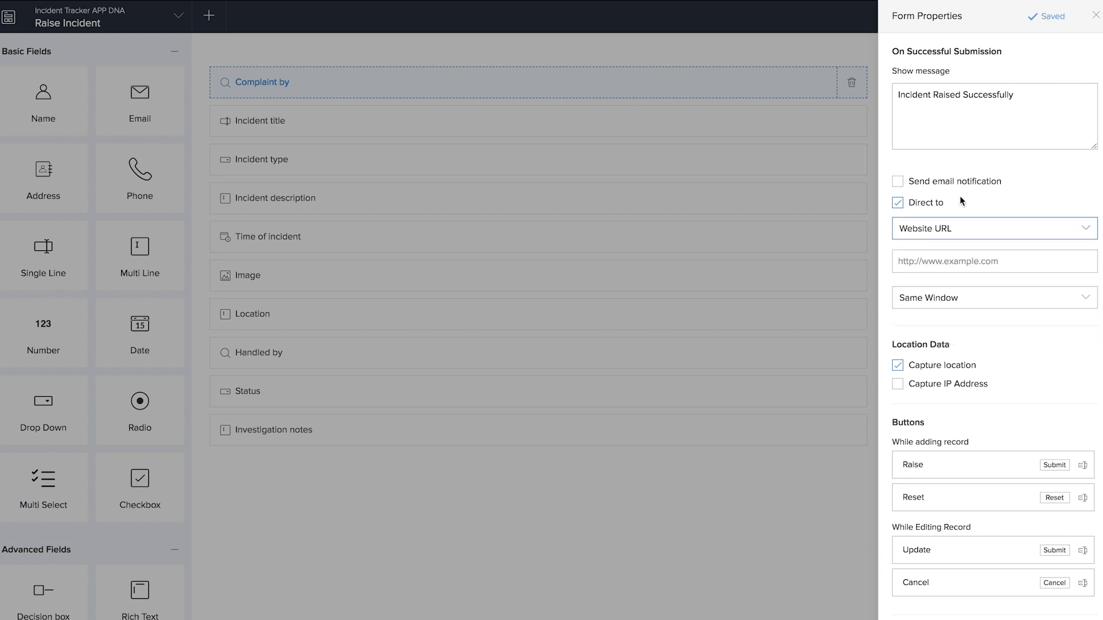
{"action": "left_click", "coordinate": [897, 205]}
{"action": "left_click", "coordinate": [897, 205]}
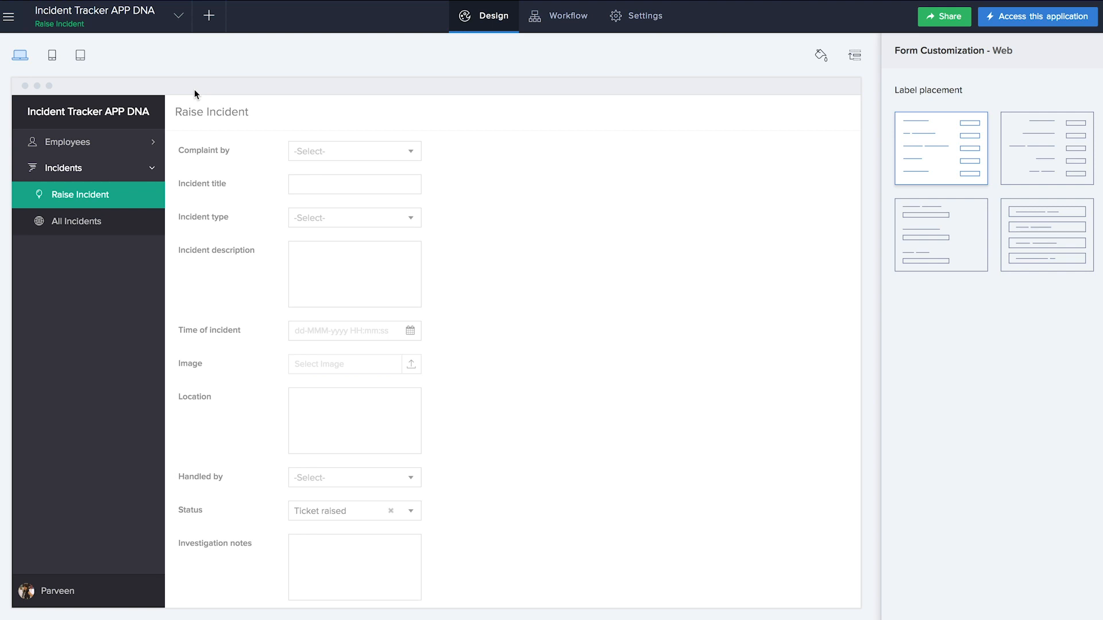
- Create a blank form named 'Assign incident manager'
{"action": "left_click", "coordinate": [207, 15]}
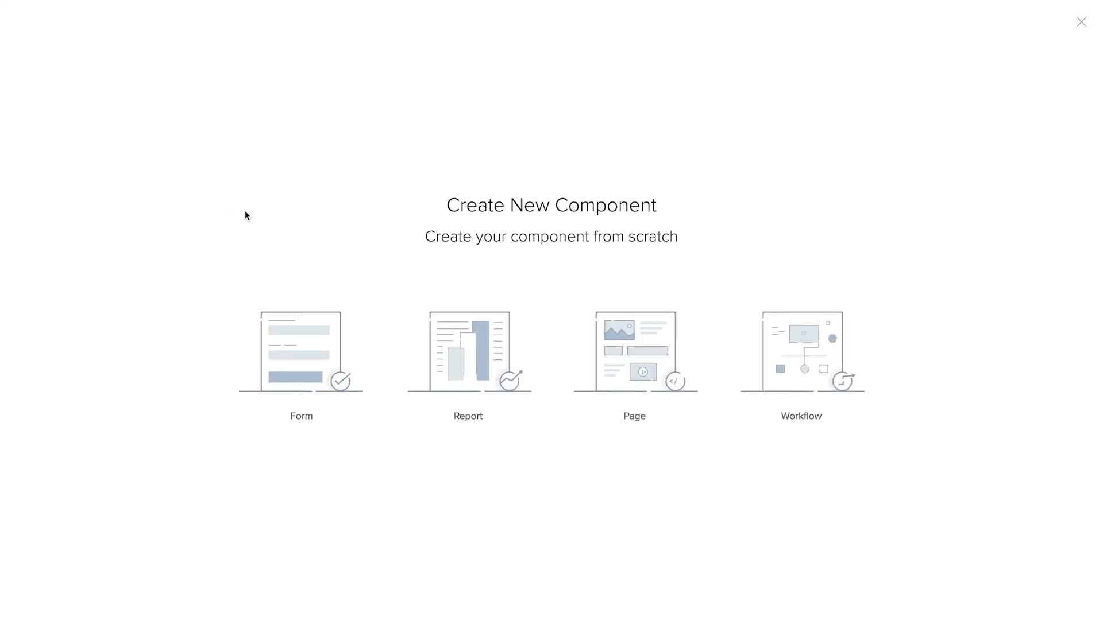
{"action": "left_click", "coordinate": [293, 320]}
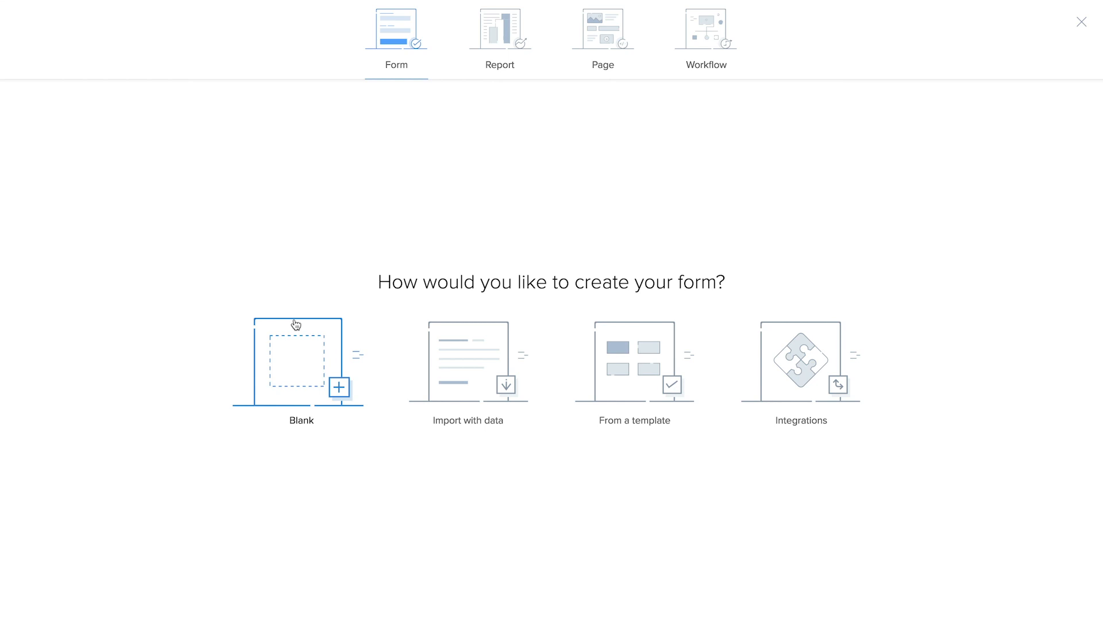
{"action": "left_click", "coordinate": [295, 325]}
{"action": "type", "text": "Assign incident manager"}
{"action": "left_click", "coordinate": [534, 365]}
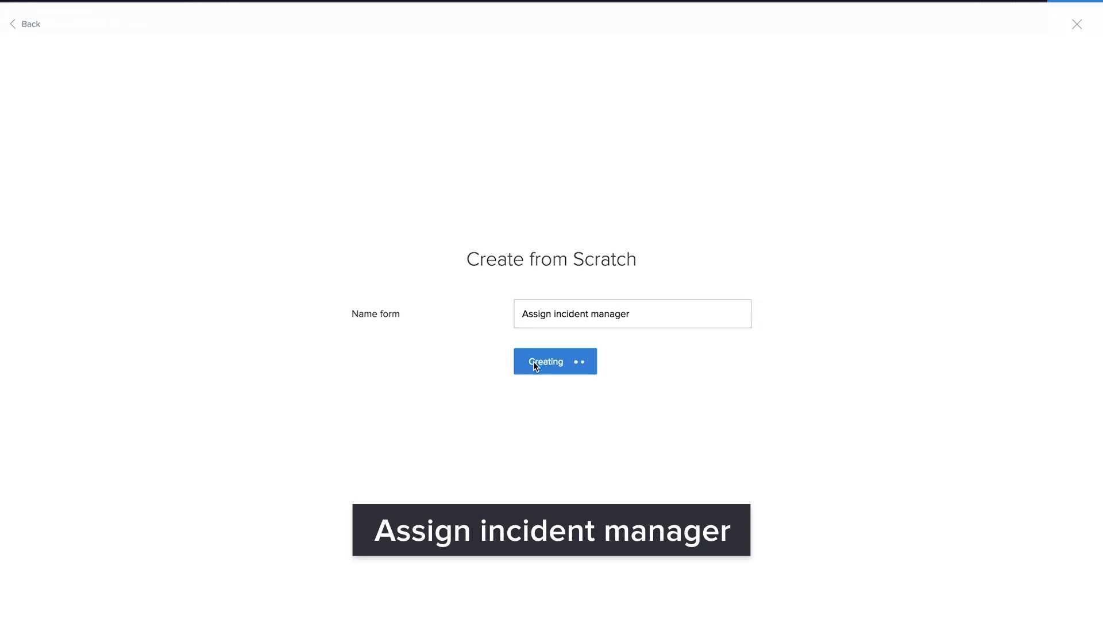
- Add a 'Select incident' lookup to Raise Incident, displayed by Incident title
{"action": "scroll", "coordinate": [152, 506], "scroll_direction": "down", "scroll_amount": 3}
{"action": "scroll", "coordinate": [152, 507], "scroll_direction": "down", "scroll_amount": 3}
{"action": "left_click_drag", "start_coordinate": [150, 499], "coordinate": [354, 377]}
{"action": "left_click", "coordinate": [505, 281]}
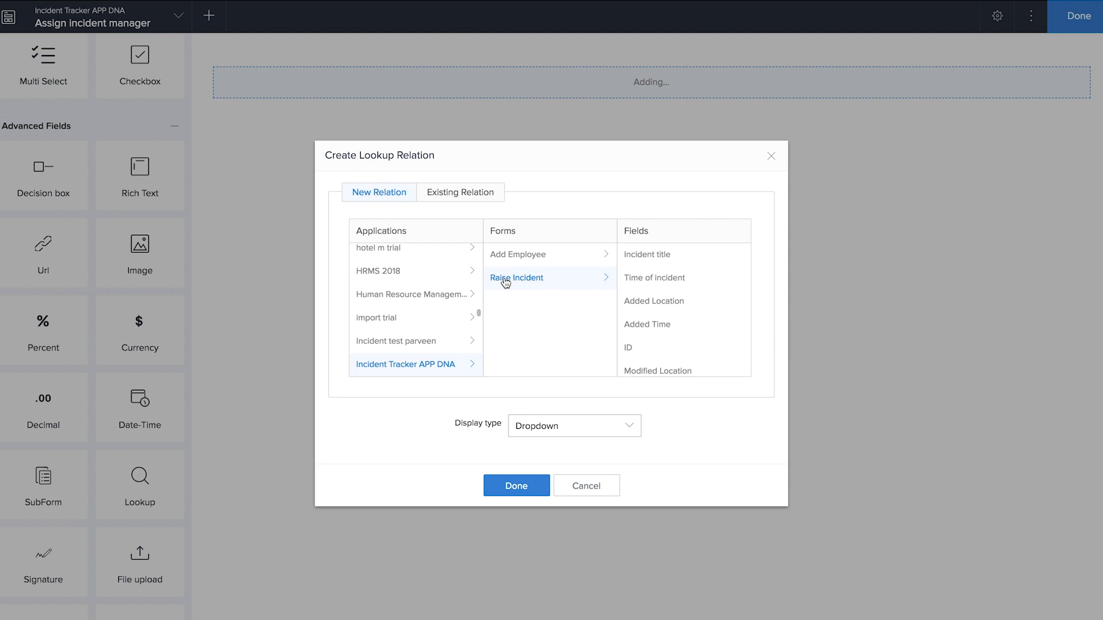
{"action": "left_click", "coordinate": [649, 263]}
{"action": "left_click", "coordinate": [537, 491]}
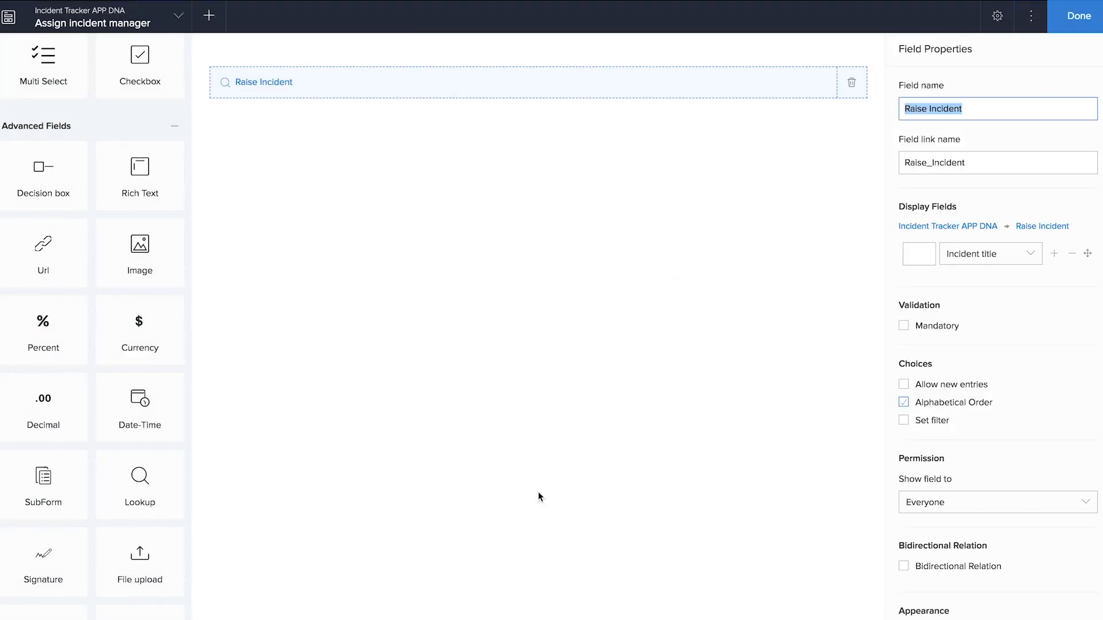
{"action": "type", "text": "Select incident"}
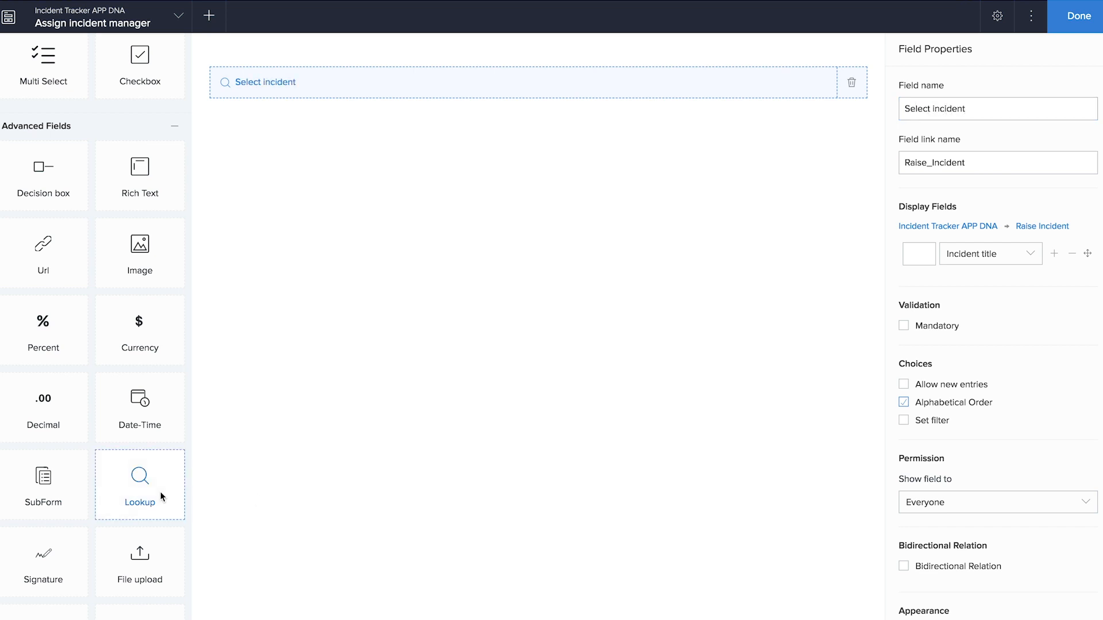
- Add an 'Assign manager' lookup linked to the Add Employee form
{"action": "left_click_drag", "start_coordinate": [161, 492], "coordinate": [437, 374]}
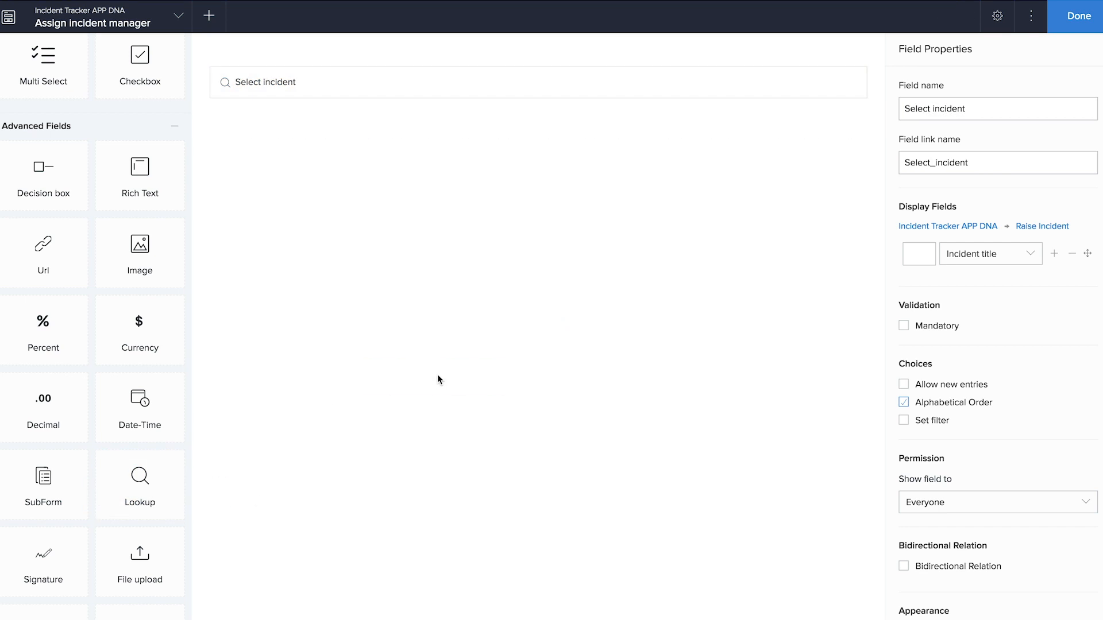
{"action": "left_click_drag", "start_coordinate": [141, 486], "coordinate": [458, 219]}
{"action": "scroll", "coordinate": [416, 310], "scroll_direction": "down", "scroll_amount": 10}
{"action": "left_click", "coordinate": [414, 365]}
{"action": "left_click", "coordinate": [544, 262]}
{"action": "scroll", "coordinate": [660, 316], "scroll_direction": "down", "scroll_amount": 2}
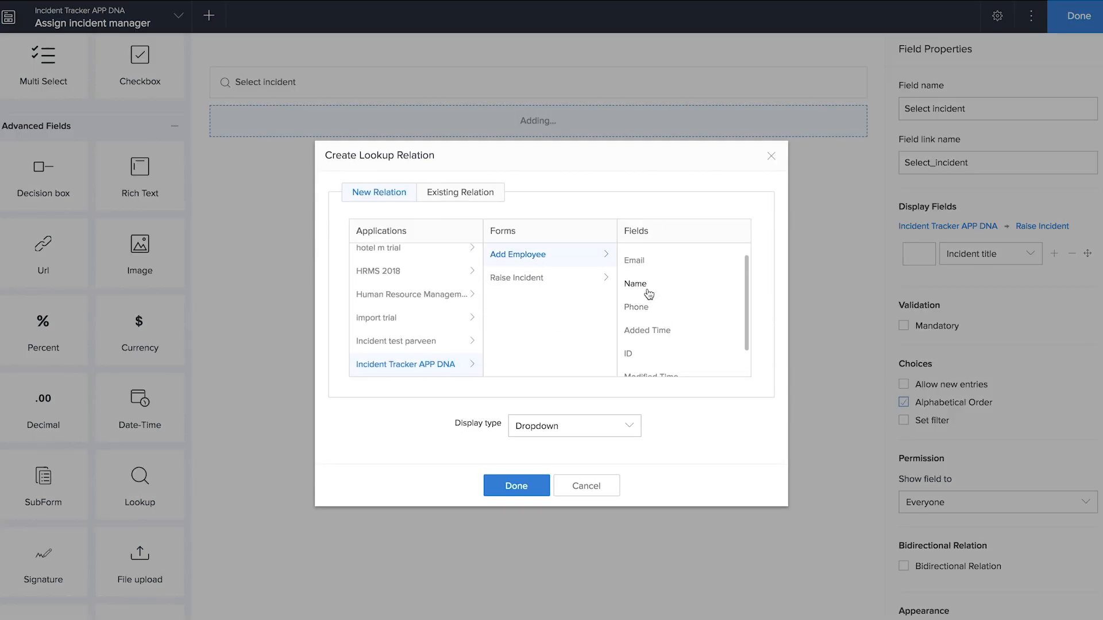
{"action": "left_click", "coordinate": [542, 486]}
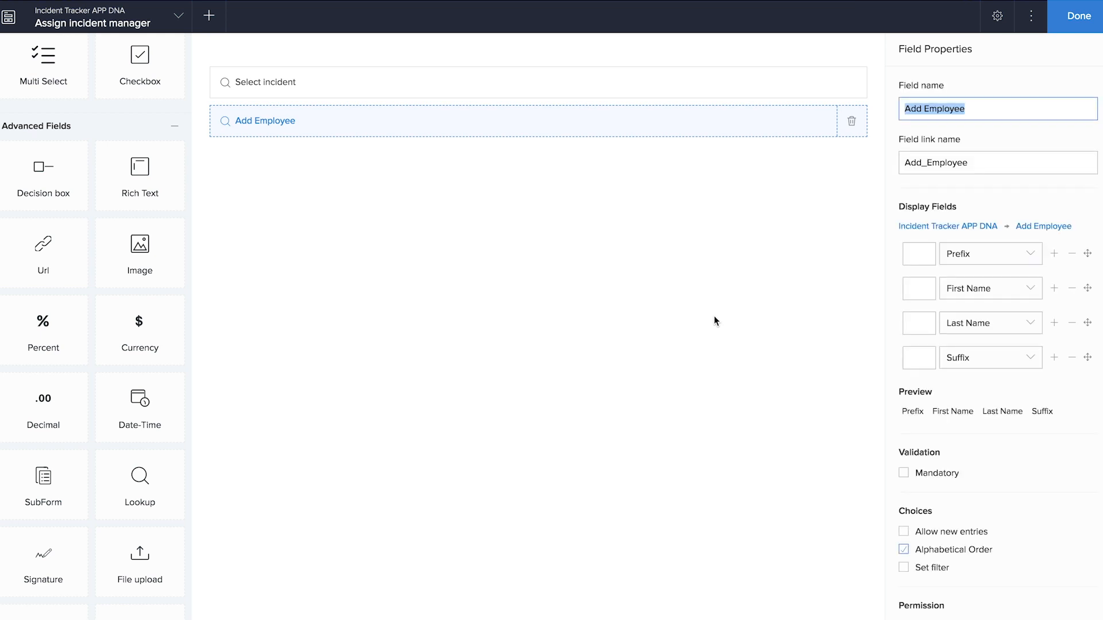
{"action": "type", "text": "Assign manager"}
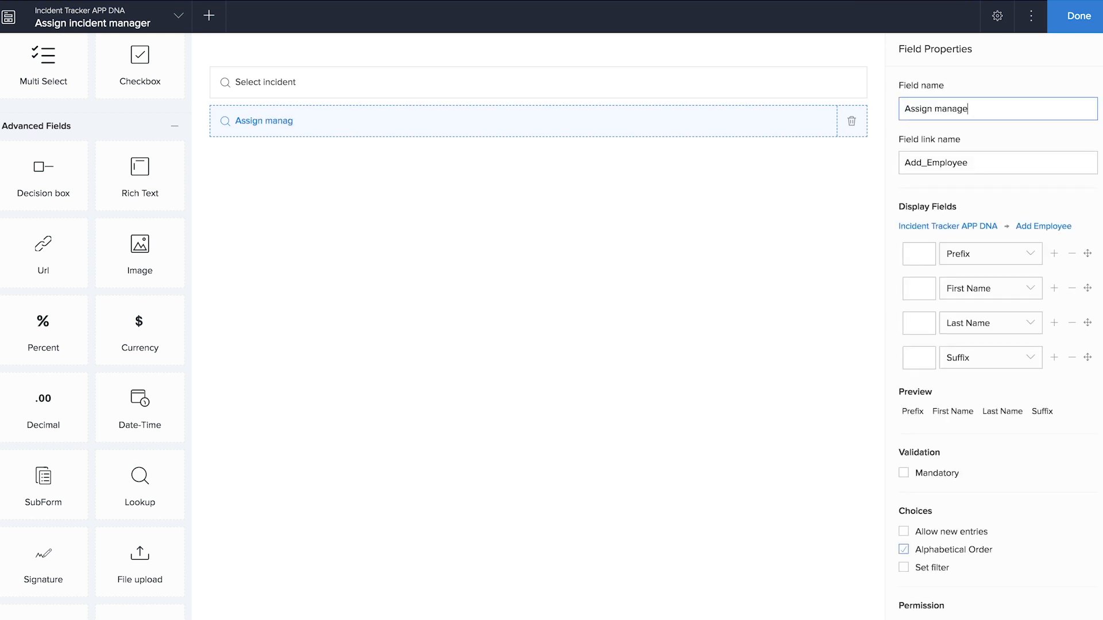
- Filter the Assign manager lookup to Category equals Incident Manager and finish the form
{"action": "scroll", "coordinate": [976, 345], "scroll_direction": "down", "scroll_amount": 2}
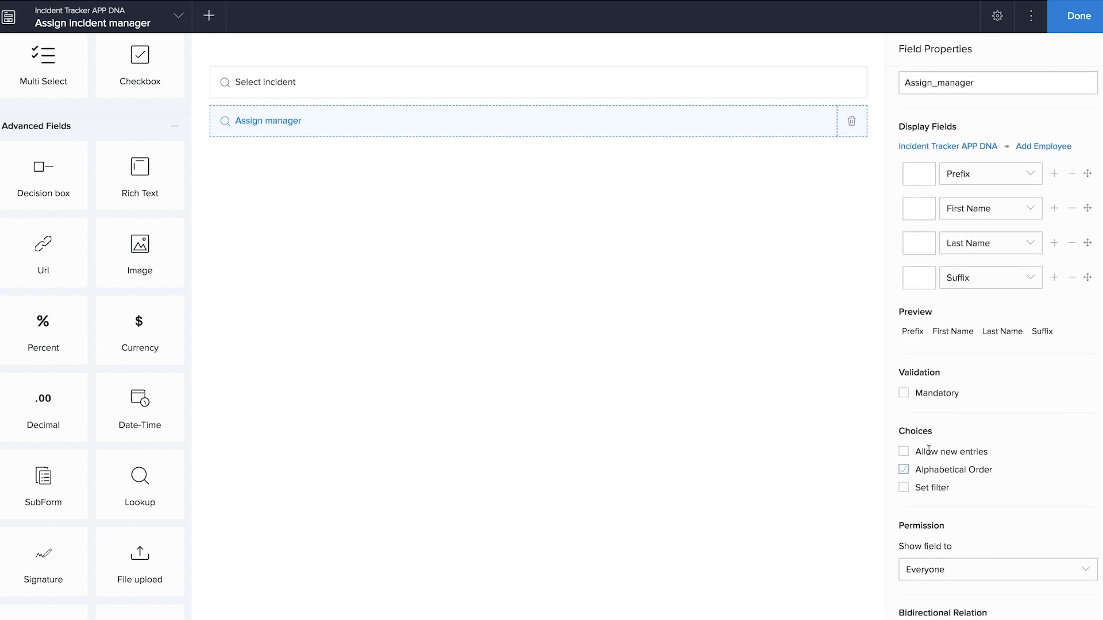
{"action": "left_click", "coordinate": [903, 488]}
{"action": "left_click", "coordinate": [405, 309]}
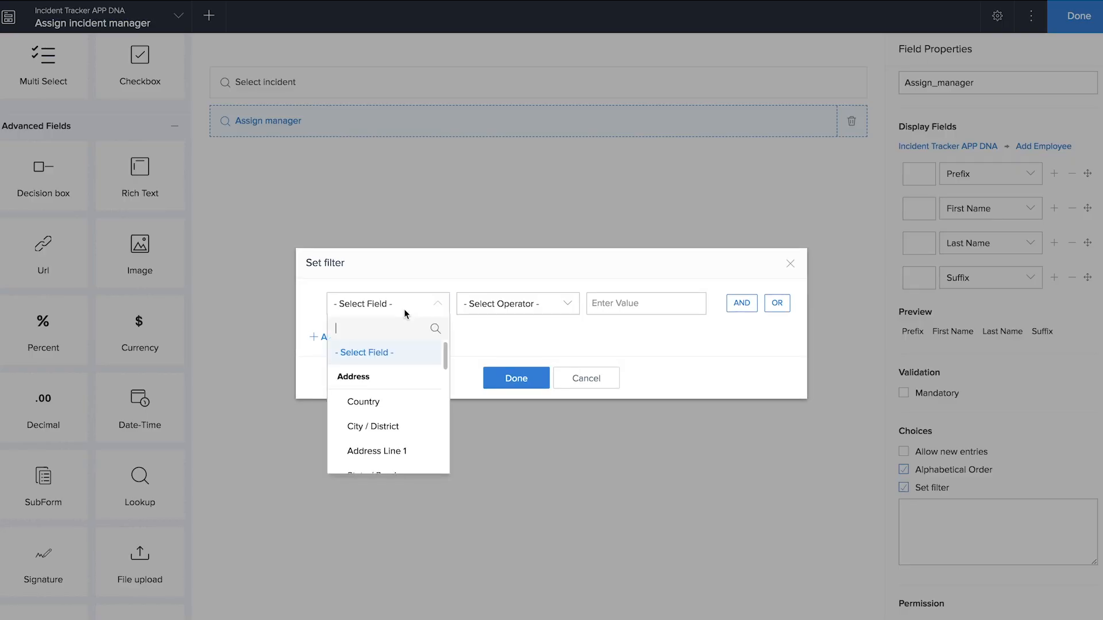
{"action": "scroll", "coordinate": [406, 393], "scroll_direction": "down", "scroll_amount": 3}
{"action": "scroll", "coordinate": [406, 393], "scroll_direction": "down", "scroll_amount": 2}
{"action": "left_click", "coordinate": [399, 387]}
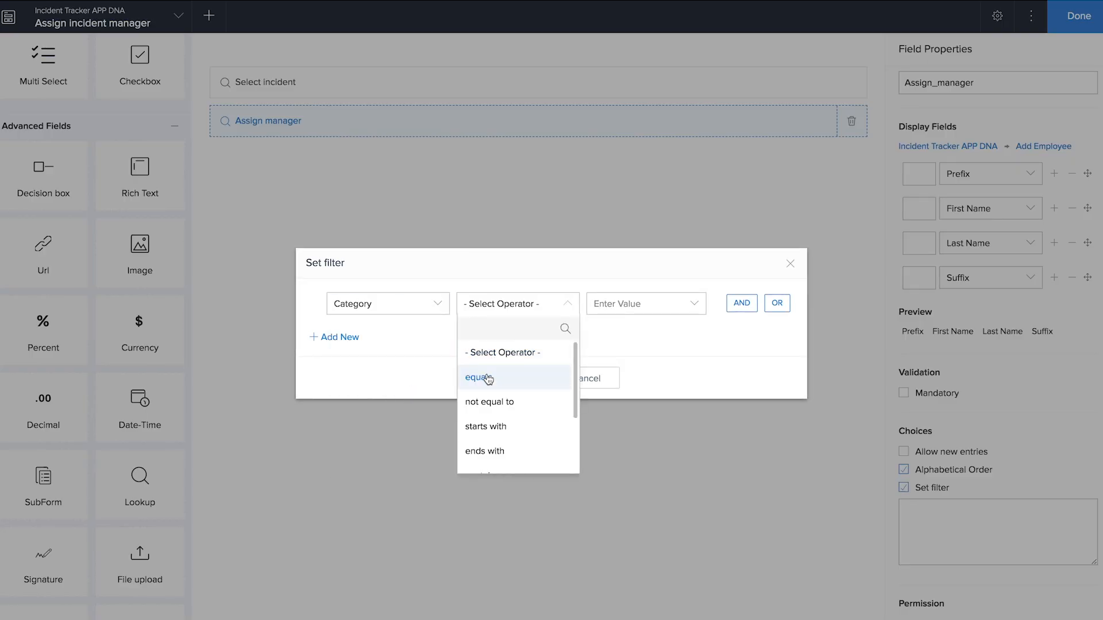
{"action": "left_click", "coordinate": [487, 375]}
{"action": "left_click", "coordinate": [637, 415]}
{"action": "left_click", "coordinate": [526, 382]}
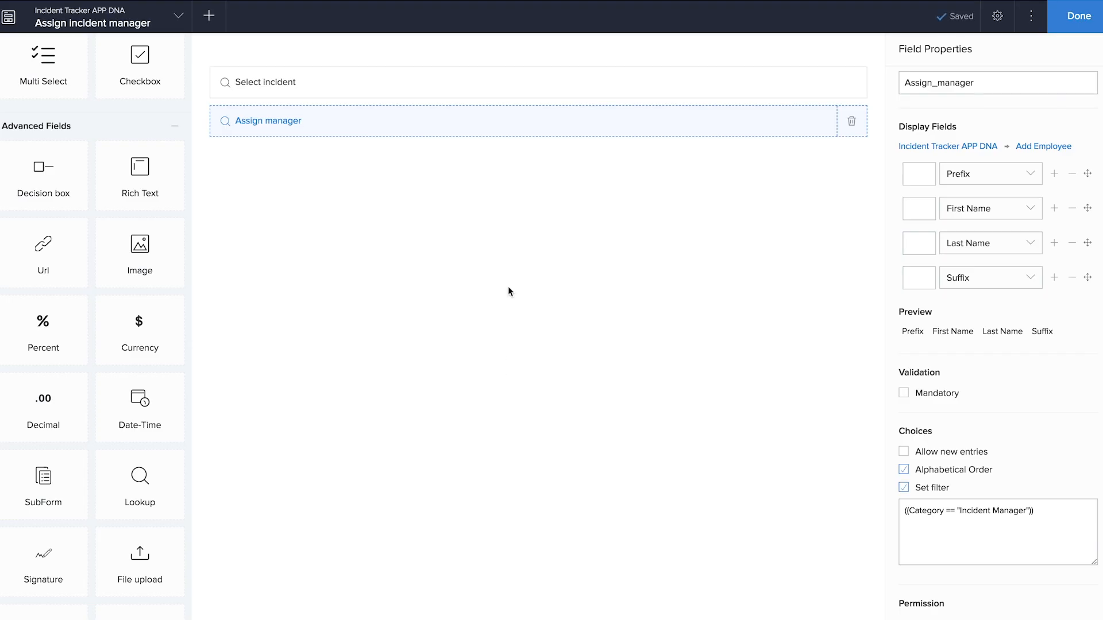
{"action": "left_click", "coordinate": [1071, 22]}
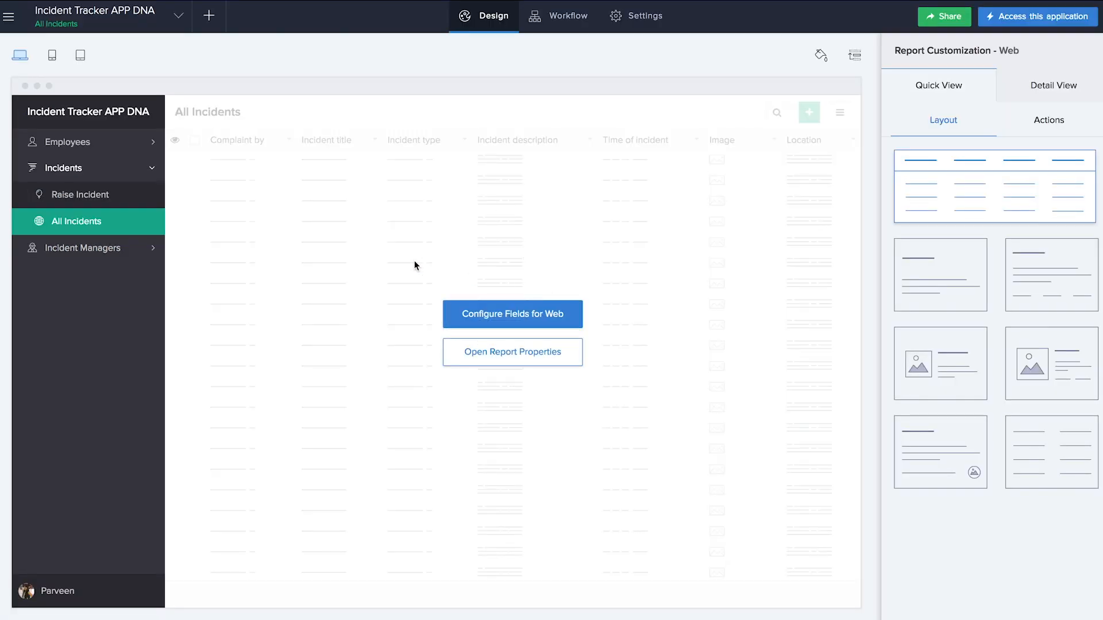
- Add a new action item named 'Assign incident manager' to the All Incidents report
{"action": "left_click", "coordinate": [477, 312]}
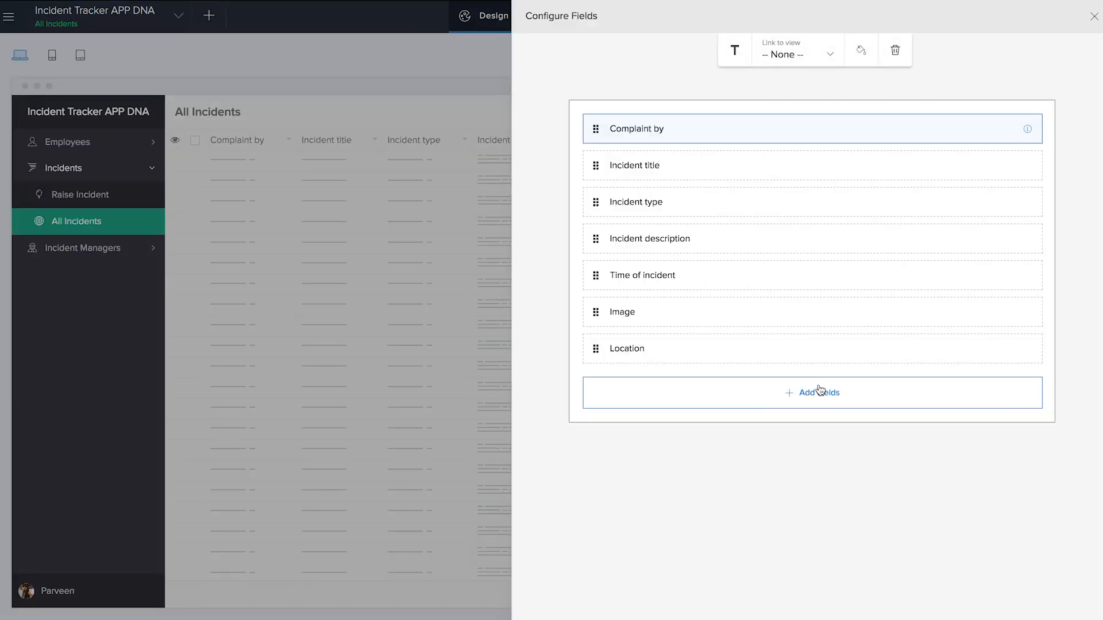
{"action": "left_click", "coordinate": [820, 391]}
{"action": "scroll", "coordinate": [796, 485], "scroll_direction": "down", "scroll_amount": 3}
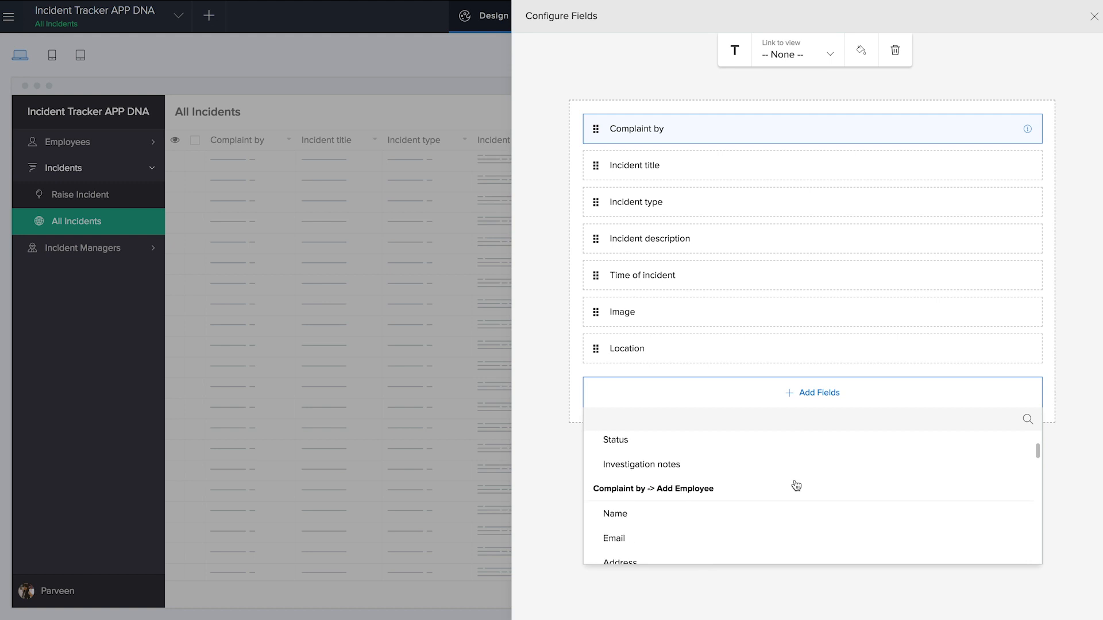
{"action": "scroll", "coordinate": [658, 482], "scroll_direction": "down", "scroll_amount": 2}
{"action": "scroll", "coordinate": [658, 481], "scroll_direction": "down", "scroll_amount": 3}
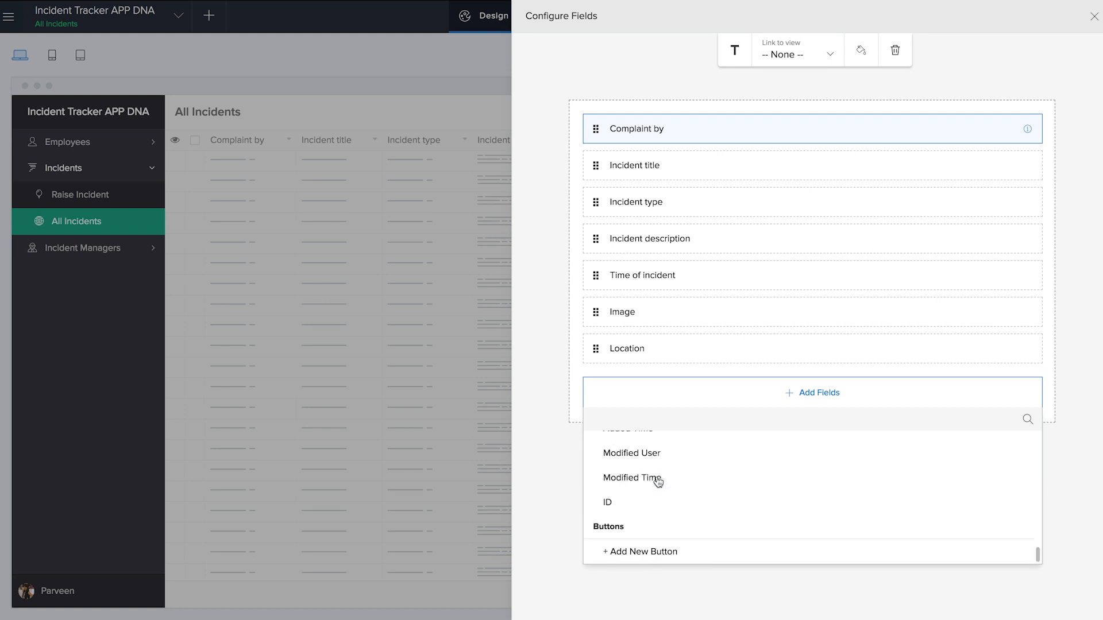
{"action": "left_click", "coordinate": [660, 554]}
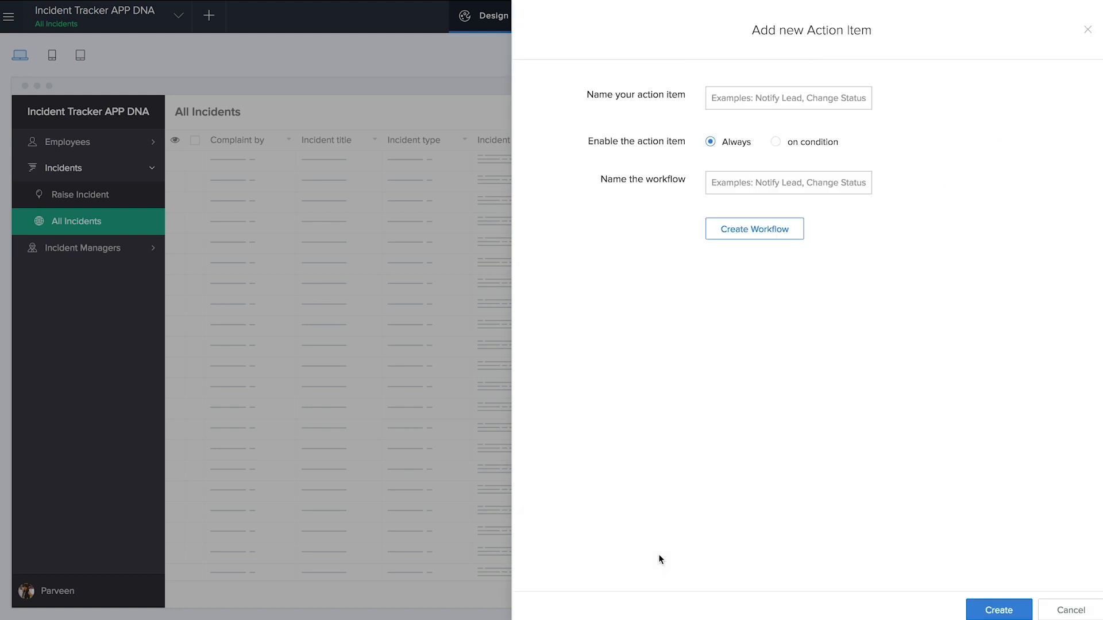
{"action": "left_click", "coordinate": [752, 101]}
{"action": "type", "text": "Ass"}
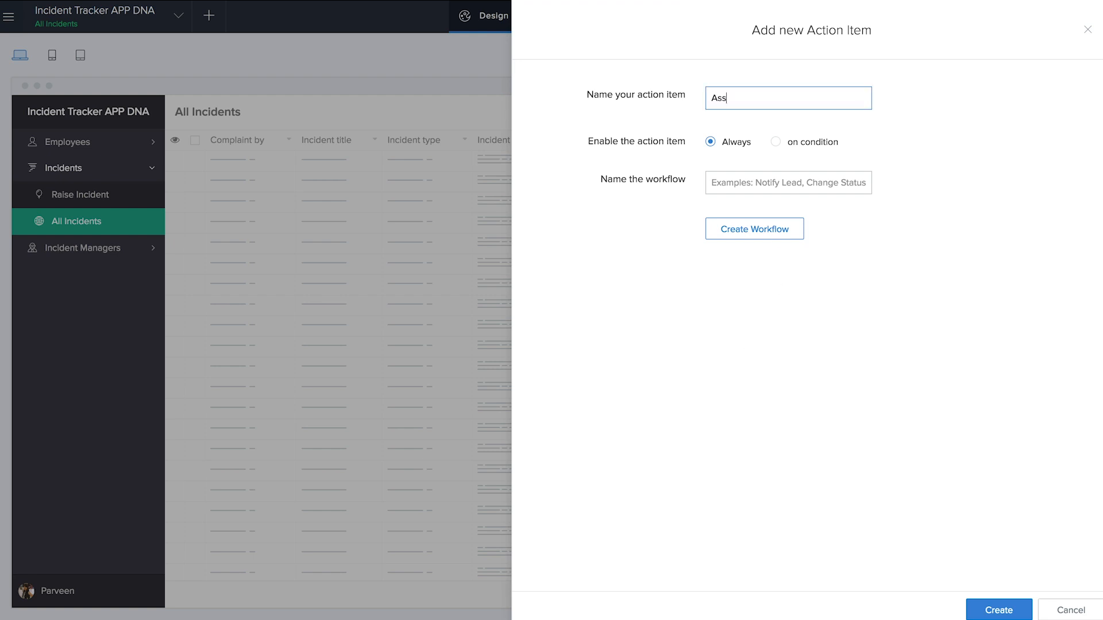
{"action": "type", "text": "ign incident manage"}
- Show the action item only when Status equals Ticket raised OR ID is null
{"action": "left_click", "coordinate": [776, 141]}
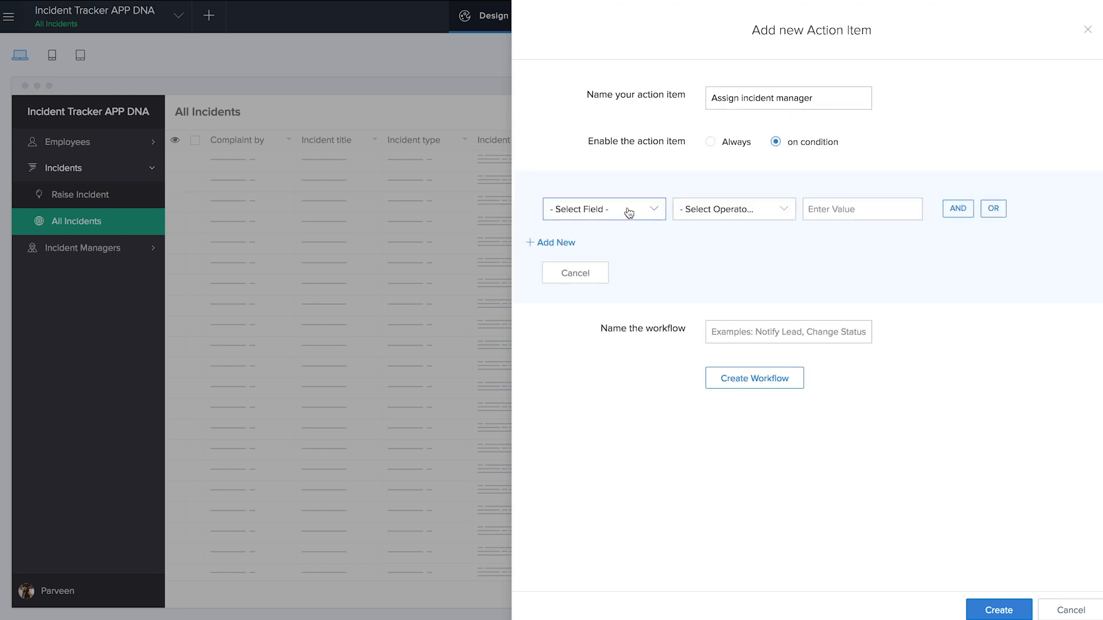
{"action": "left_click", "coordinate": [627, 211]}
{"action": "scroll", "coordinate": [608, 296], "scroll_direction": "down", "scroll_amount": 3}
{"action": "scroll", "coordinate": [609, 299], "scroll_direction": "down", "scroll_amount": 1}
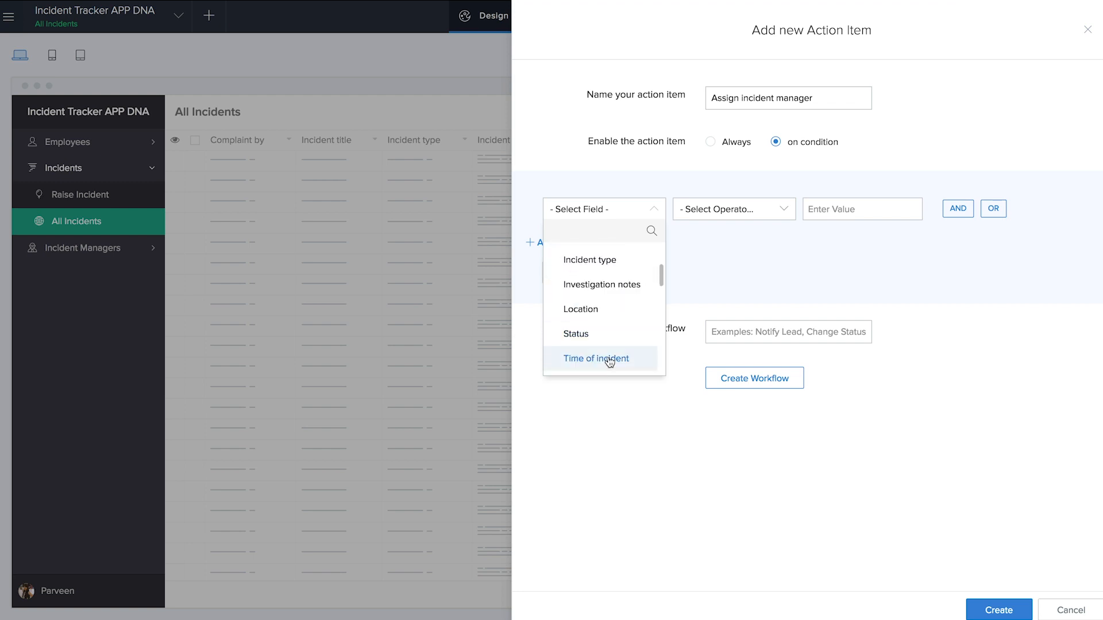
{"action": "left_click", "coordinate": [608, 337]}
{"action": "left_click", "coordinate": [695, 281]}
{"action": "left_click", "coordinate": [841, 282]}
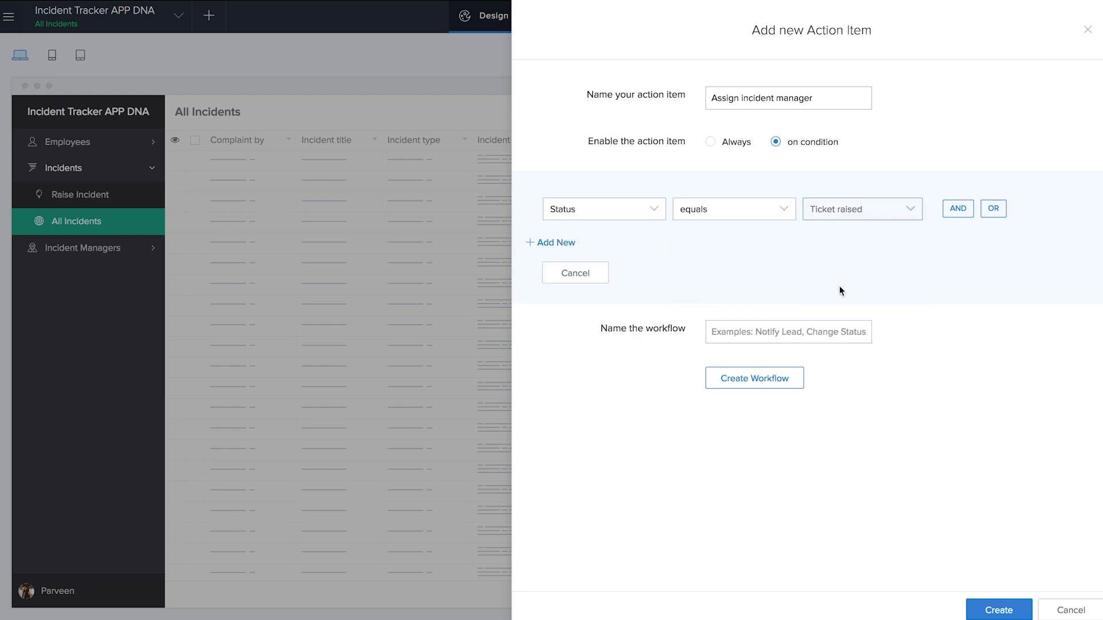
{"action": "left_click", "coordinate": [993, 208]}
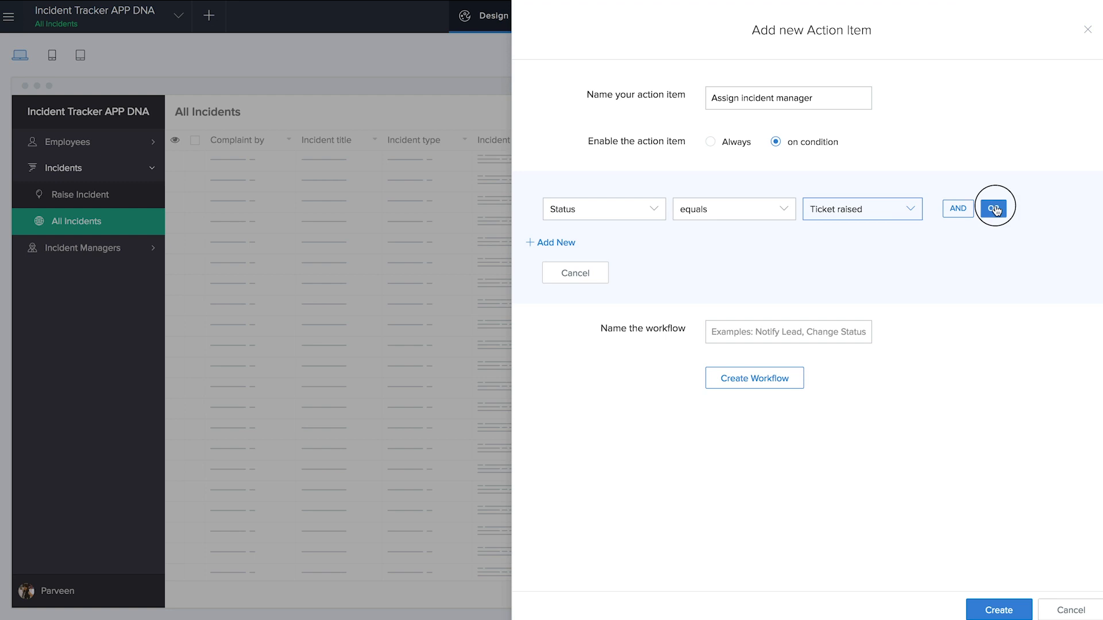
{"action": "scroll", "coordinate": [630, 353], "scroll_direction": "down", "scroll_amount": 4}
{"action": "scroll", "coordinate": [628, 363], "scroll_direction": "down", "scroll_amount": 5}
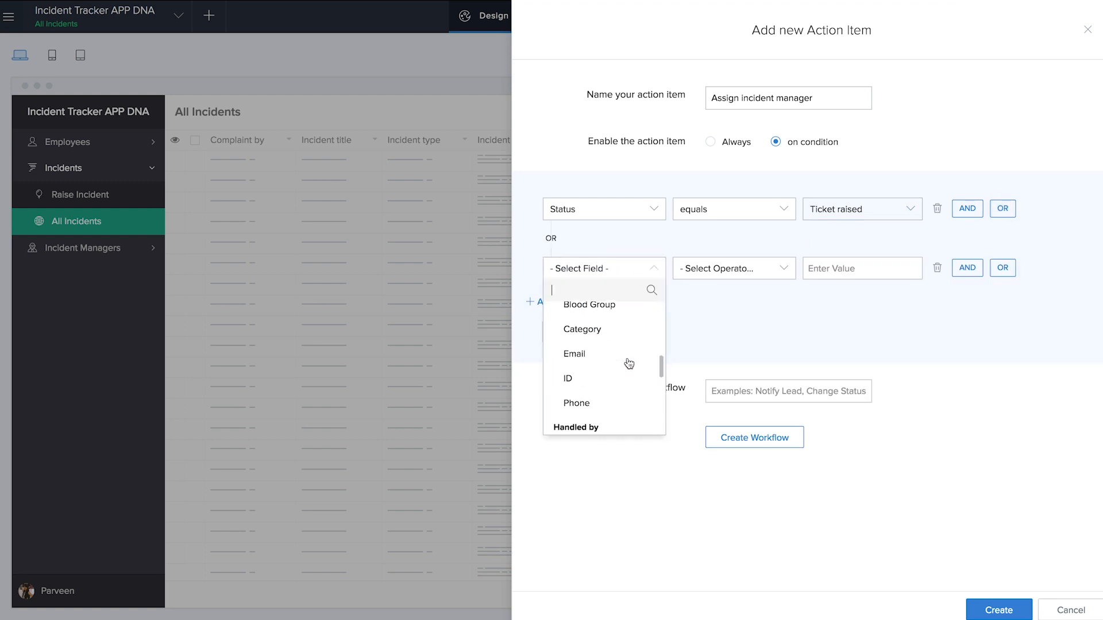
{"action": "left_click", "coordinate": [579, 404]}
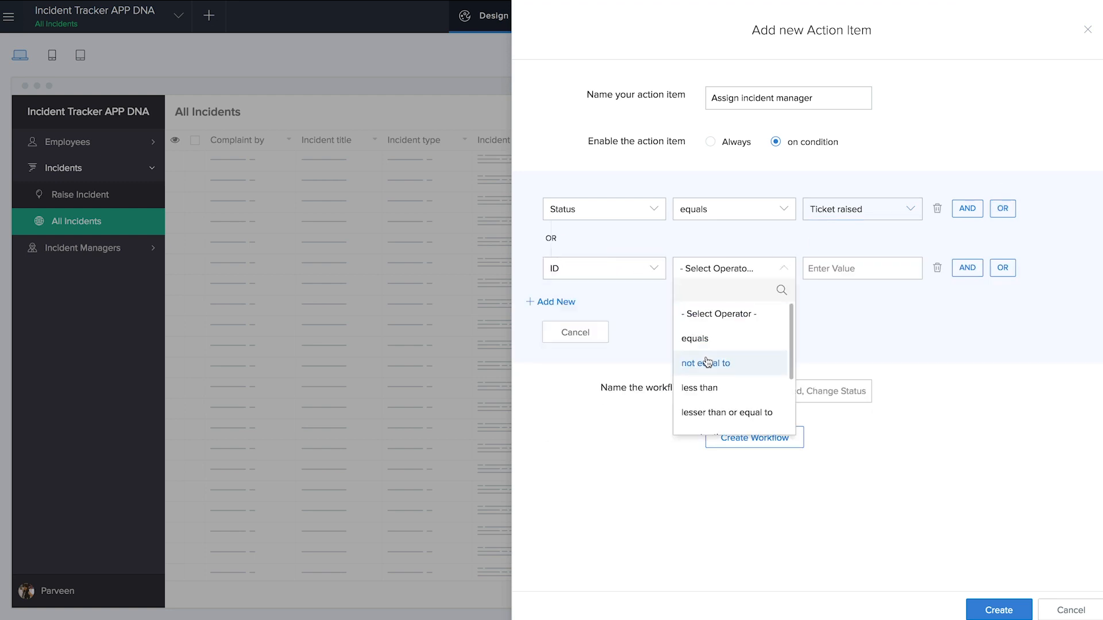
{"action": "scroll", "coordinate": [710, 359], "scroll_direction": "down", "scroll_amount": 2}
{"action": "scroll", "coordinate": [710, 359], "scroll_direction": "down", "scroll_amount": 2}
{"action": "left_click", "coordinate": [710, 397]}
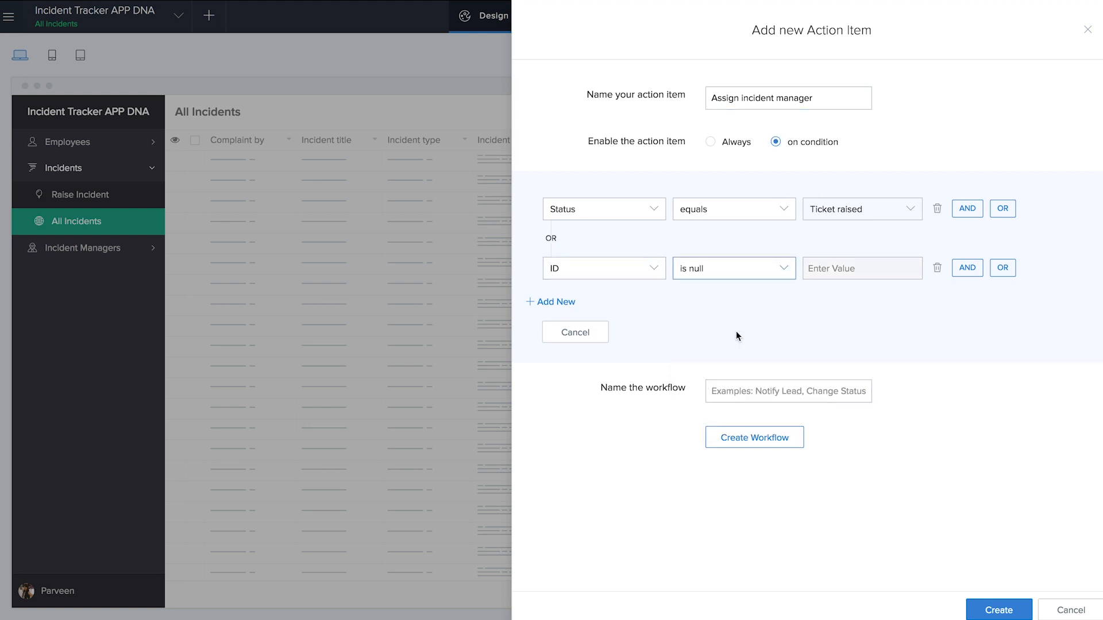
- Create a workflow named 'assign' for the action item and add a new action
{"action": "left_click", "coordinate": [743, 391]}
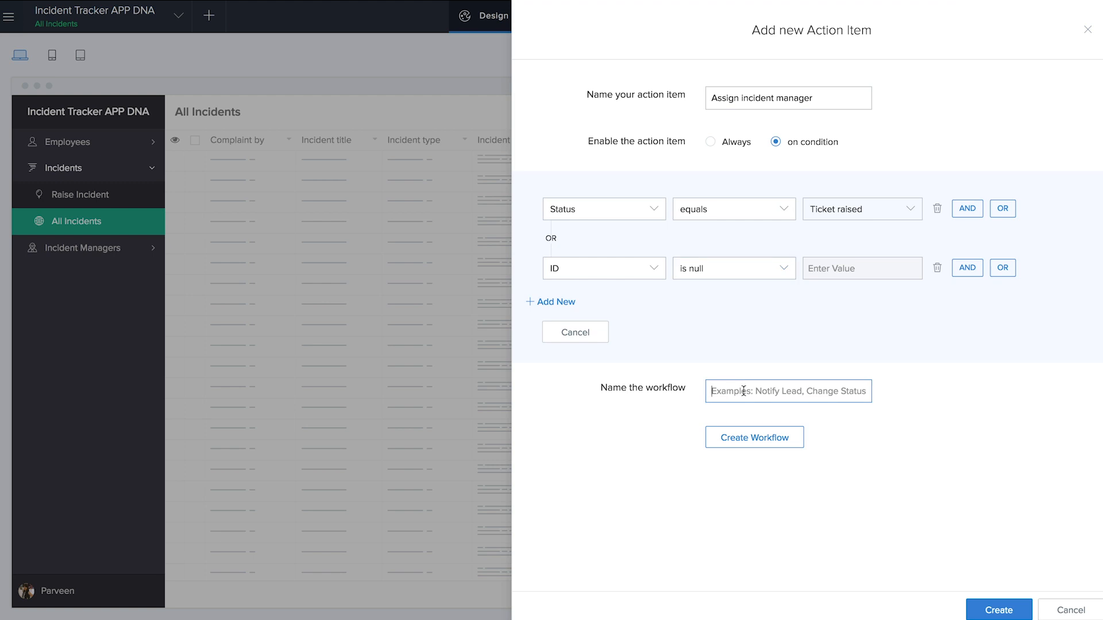
{"action": "type", "text": "assign"}
{"action": "left_click", "coordinate": [757, 429]}
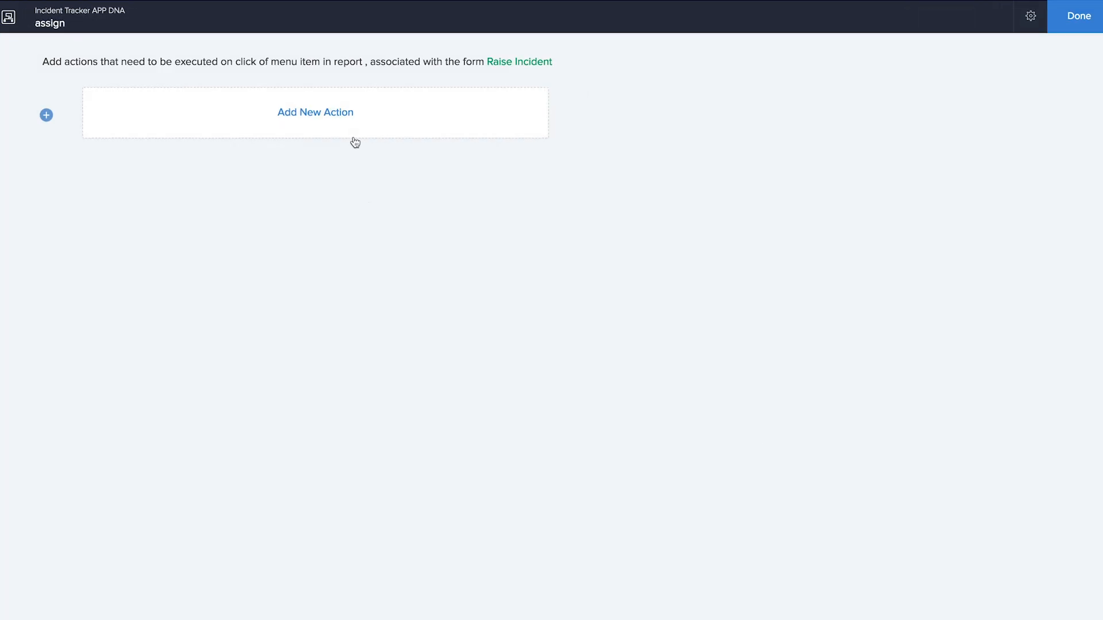
{"action": "left_click", "coordinate": [414, 191]}
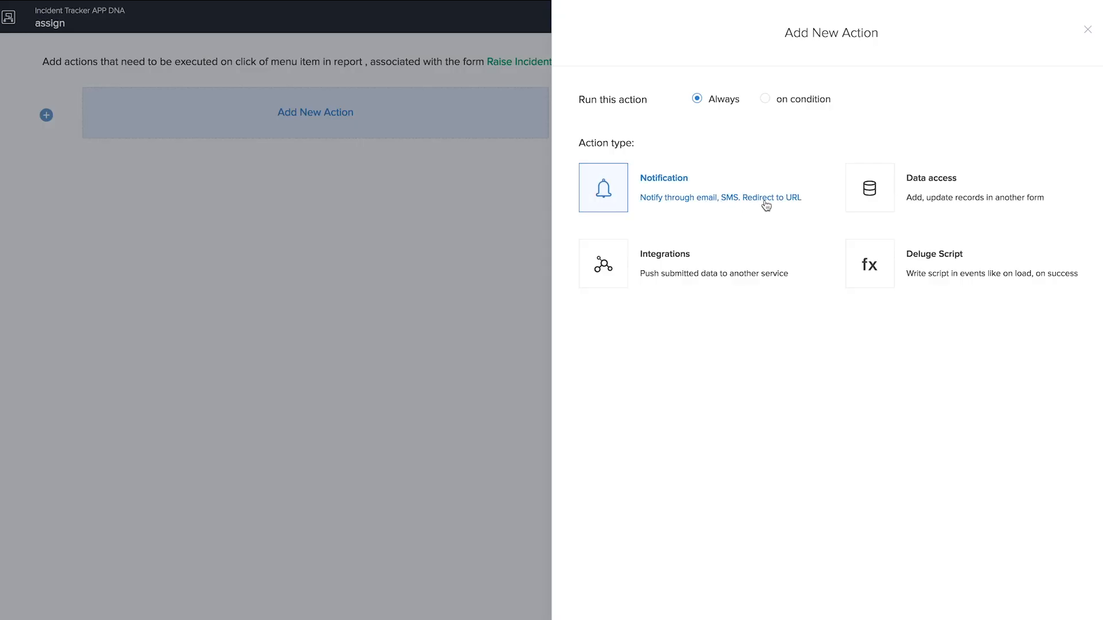
- Make the assign workflow redirect to the Assign incident manager form, then create the action item
{"action": "left_click", "coordinate": [761, 206]}
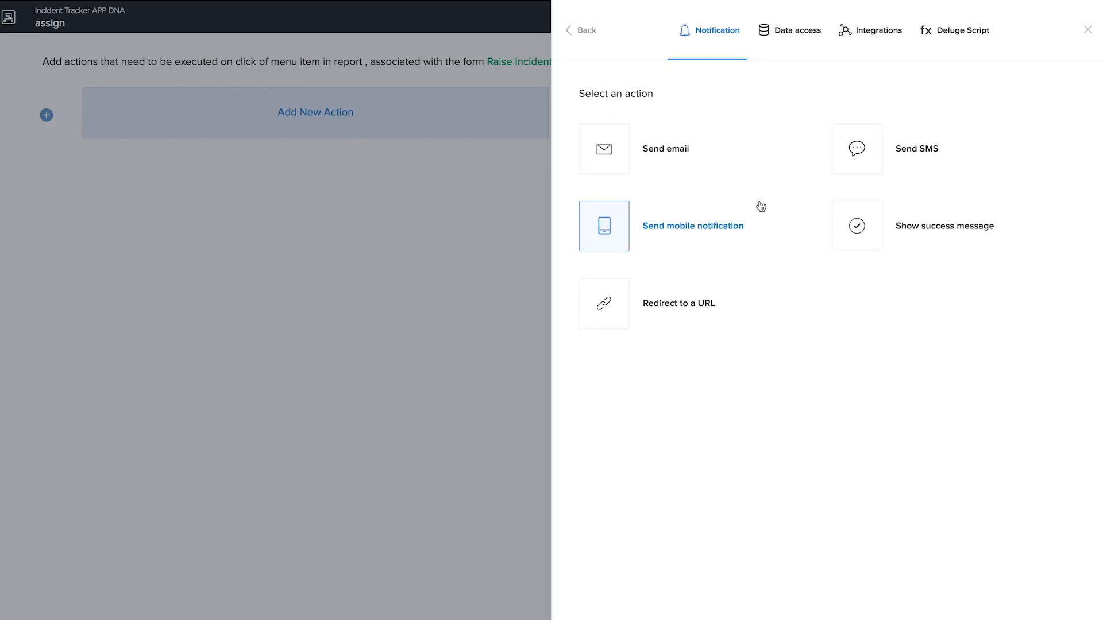
{"action": "left_click", "coordinate": [703, 304]}
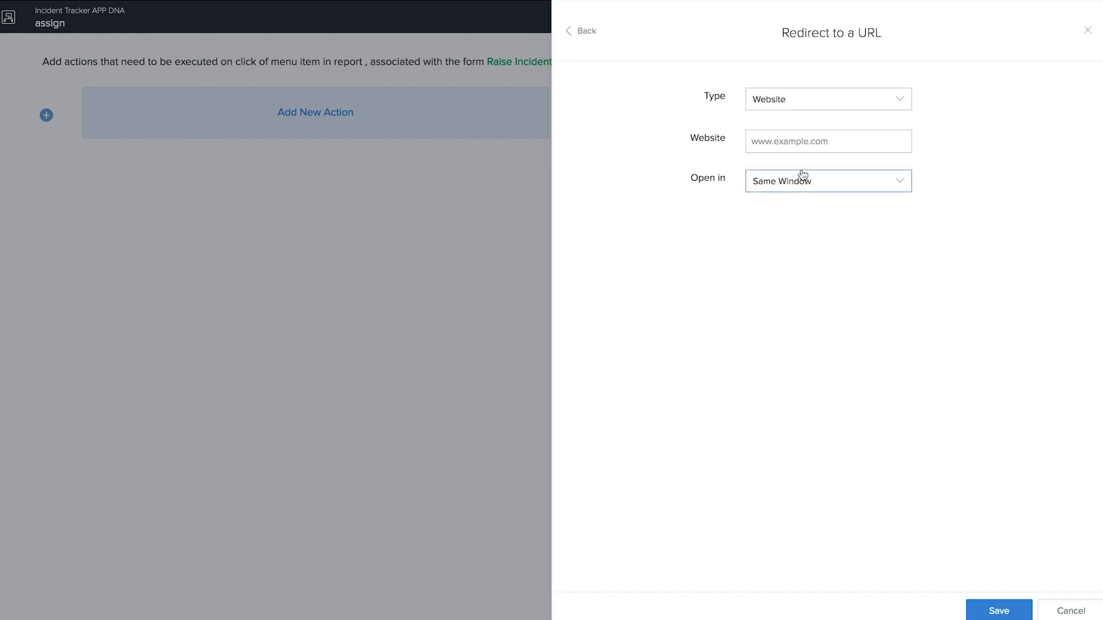
{"action": "left_click", "coordinate": [817, 109]}
{"action": "left_click", "coordinate": [805, 146]}
{"action": "left_click", "coordinate": [806, 149]}
{"action": "left_click", "coordinate": [815, 188]}
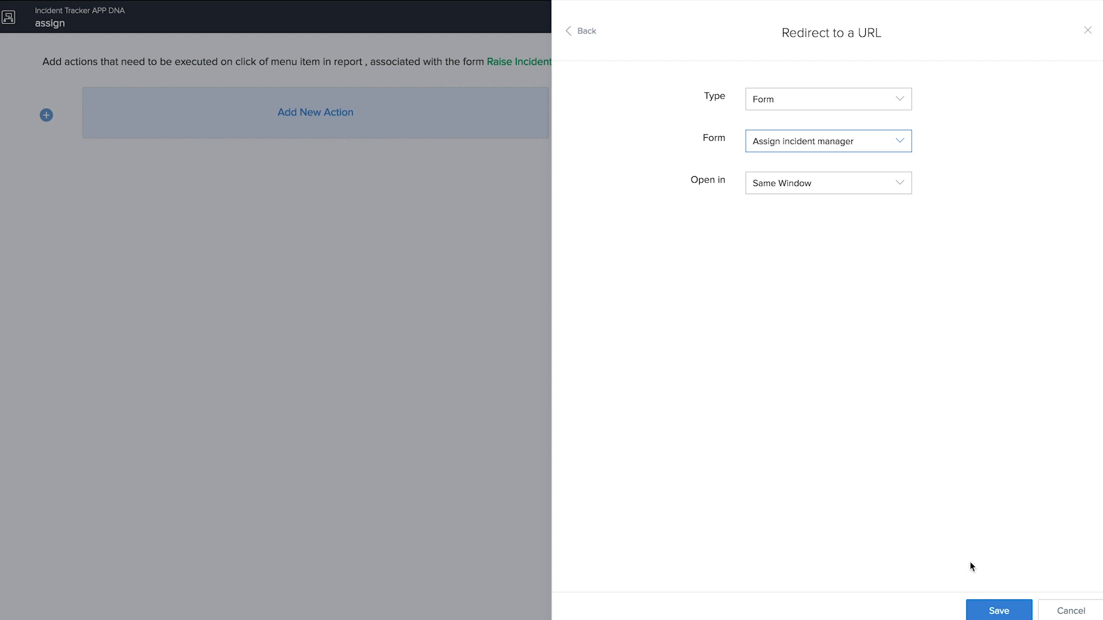
{"action": "left_click", "coordinate": [999, 610]}
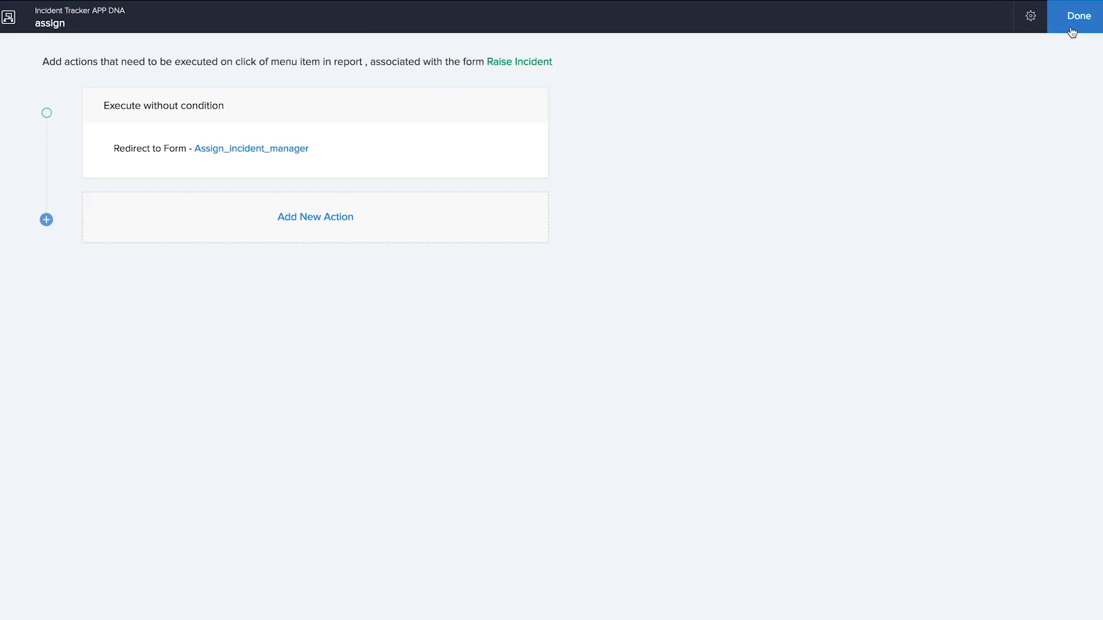
{"action": "left_click", "coordinate": [1071, 31]}
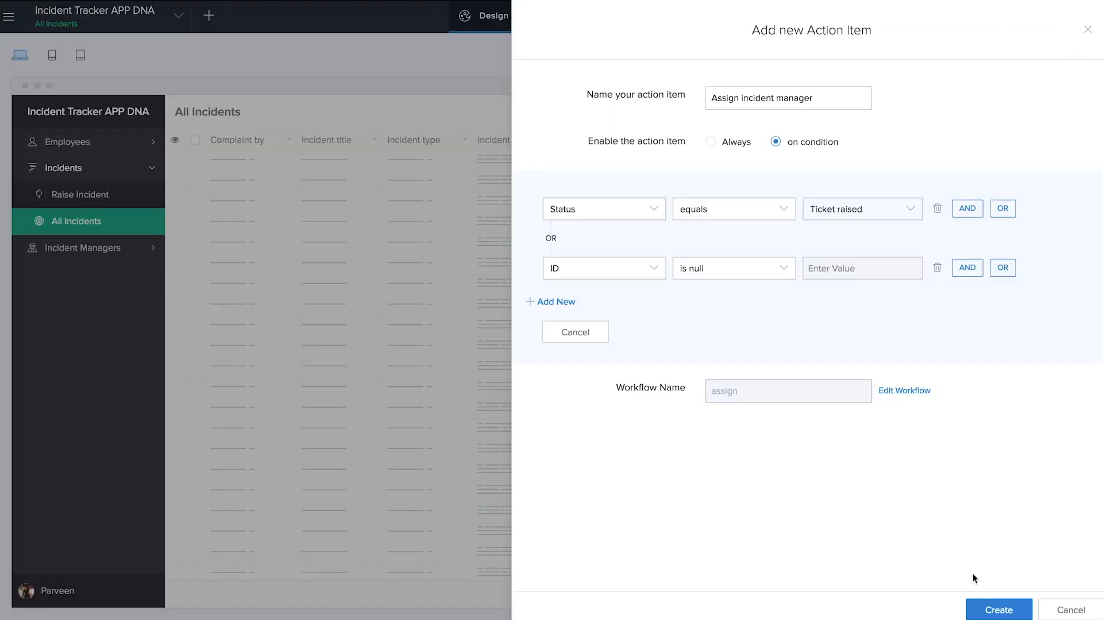
{"action": "left_click", "coordinate": [998, 610]}
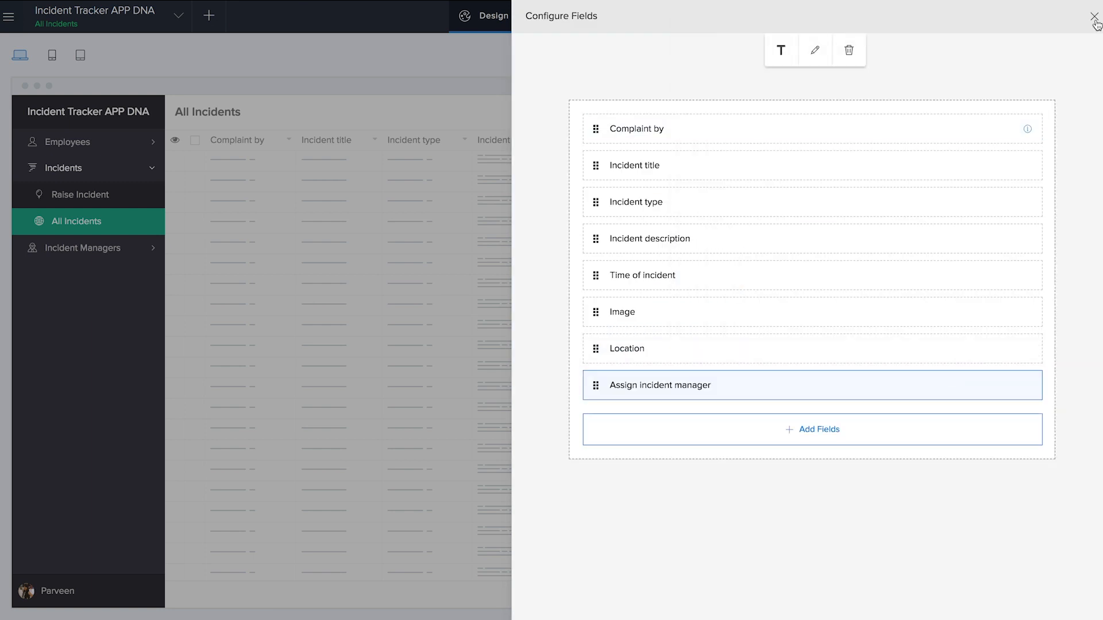
- Reload the live app to see the new All Incidents button, then return to the Design editor
{"action": "left_click", "coordinate": [1094, 17]}
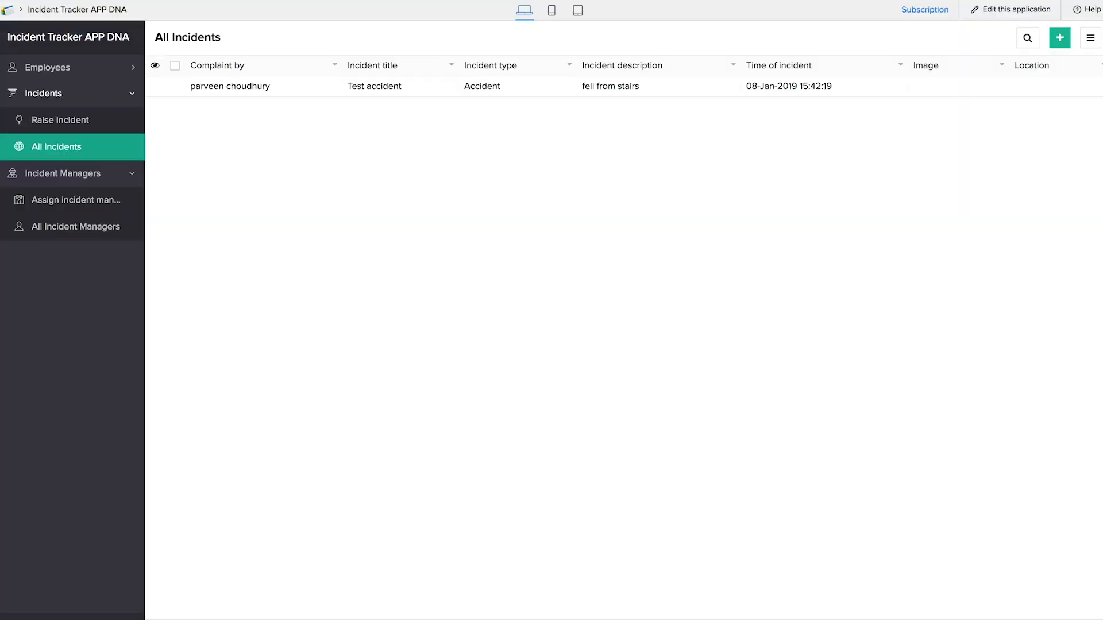
{"action": "key", "text": "super+r"}
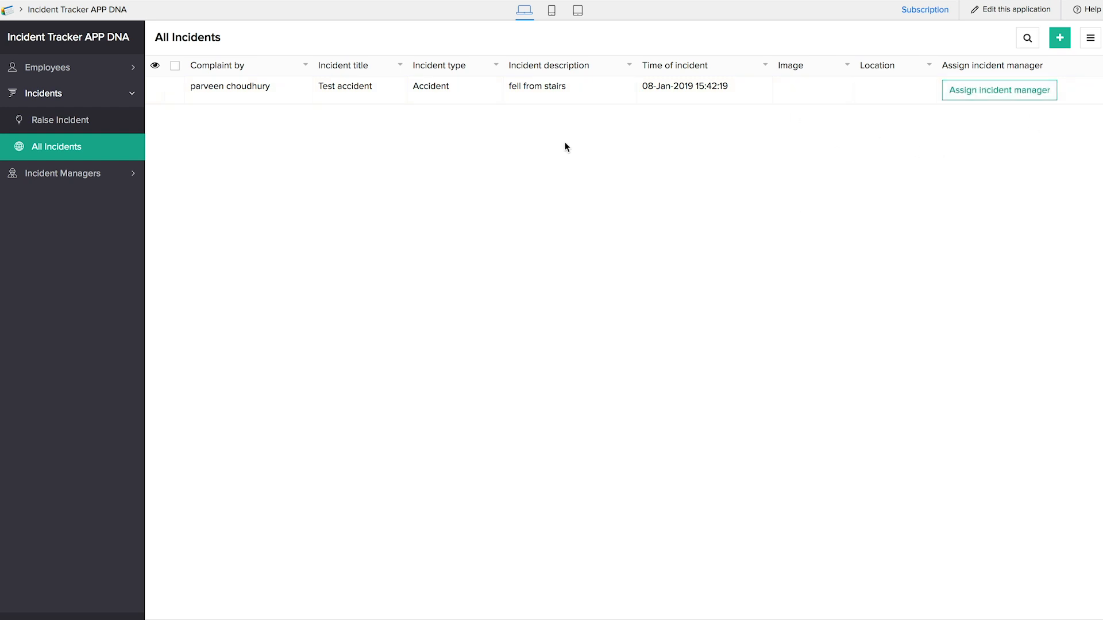
{"action": "key", "text": "ctrl+shift+Tab"}
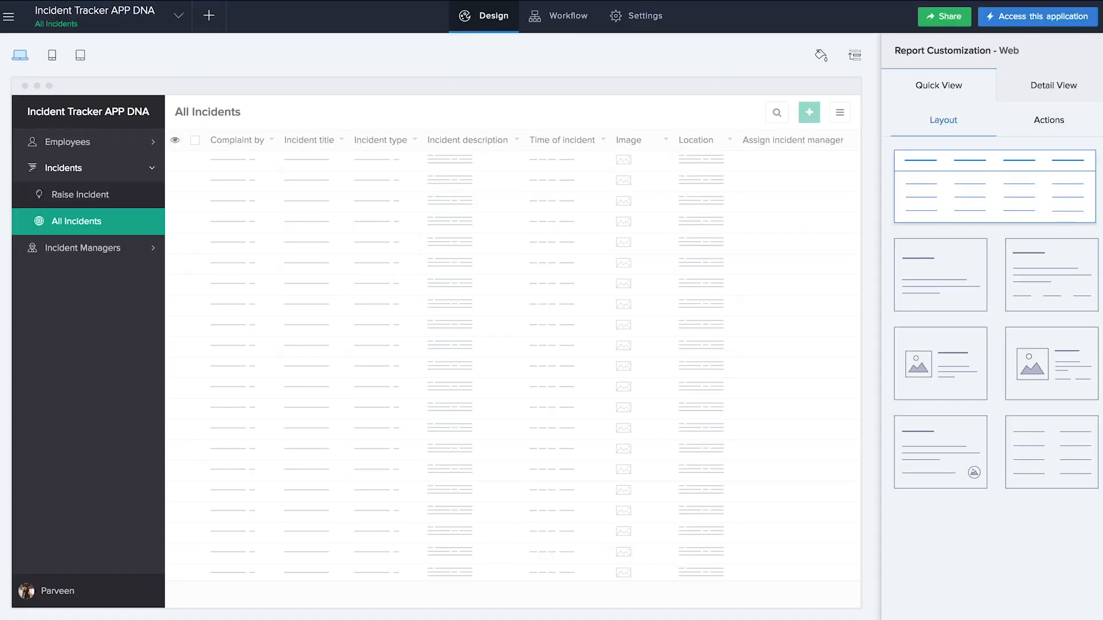
{"action": "left_click", "coordinate": [208, 25]}
- Create an 'update status' workflow on the Assign incident manager form, triggered On Created
{"action": "left_click", "coordinate": [706, 253]}
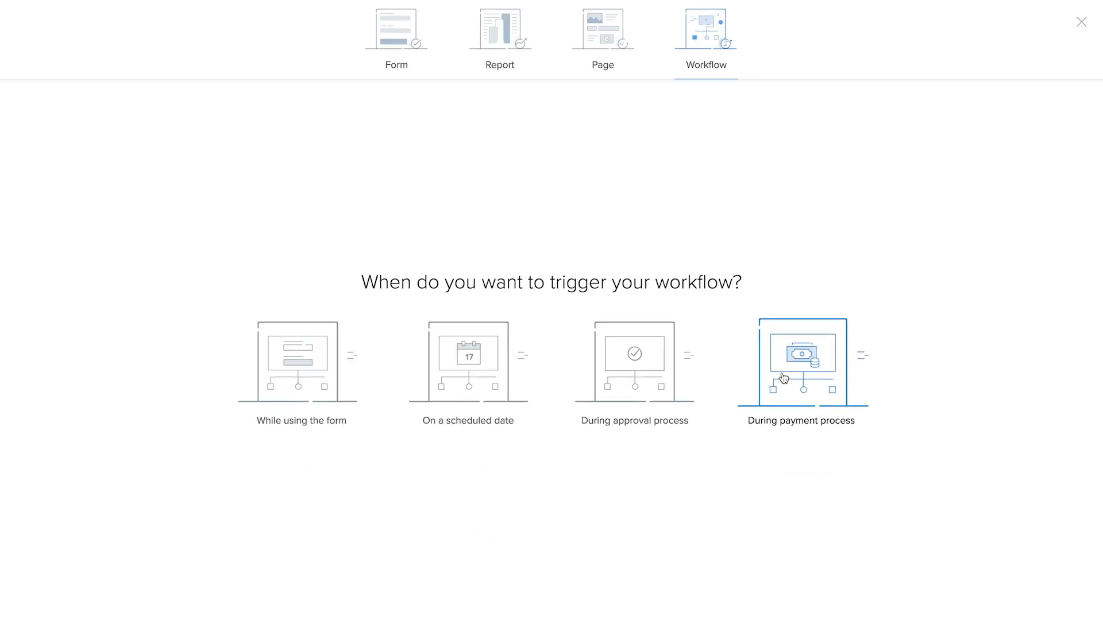
{"action": "left_click", "coordinate": [298, 379]}
{"action": "left_click", "coordinate": [500, 264]}
{"action": "left_click", "coordinate": [520, 315]}
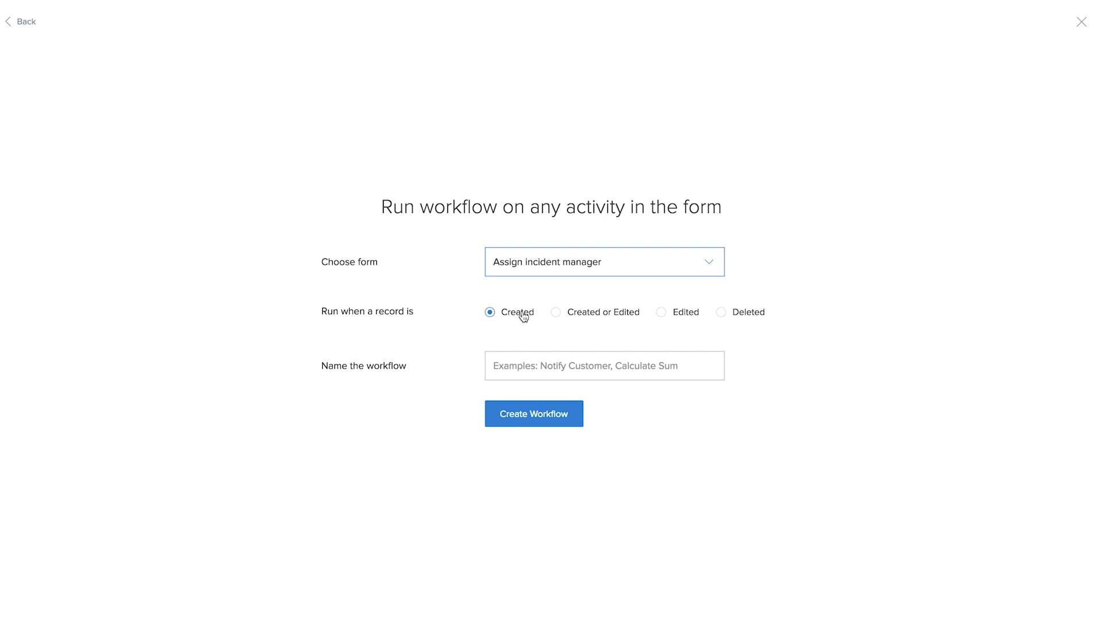
{"action": "left_click", "coordinate": [522, 356]}
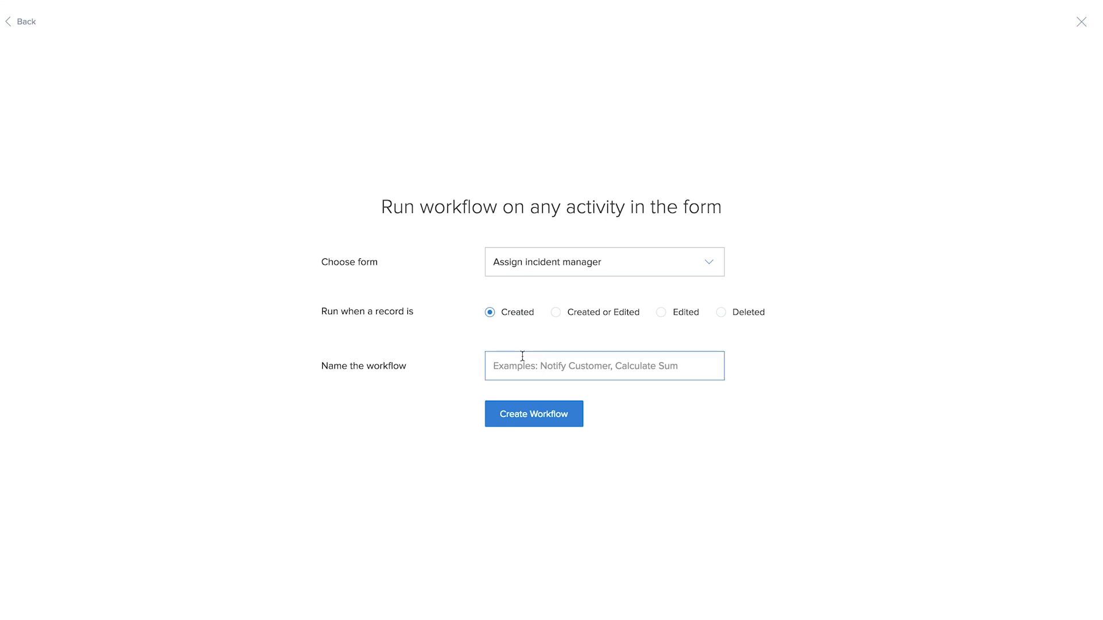
{"action": "type", "text": "update status"}
{"action": "left_click", "coordinate": [537, 414]}
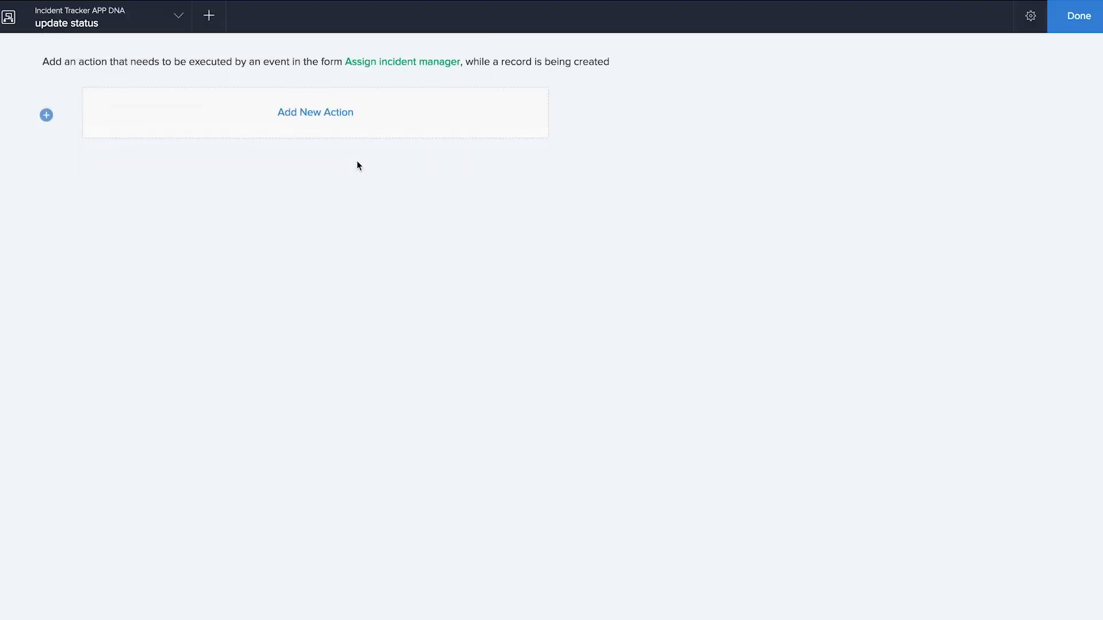
- Add an On success Deluge script with a comment and rec_id = Raise_Incident[ID == input.Select_incident];
{"action": "left_click", "coordinate": [337, 113]}
{"action": "left_click", "coordinate": [734, 355]}
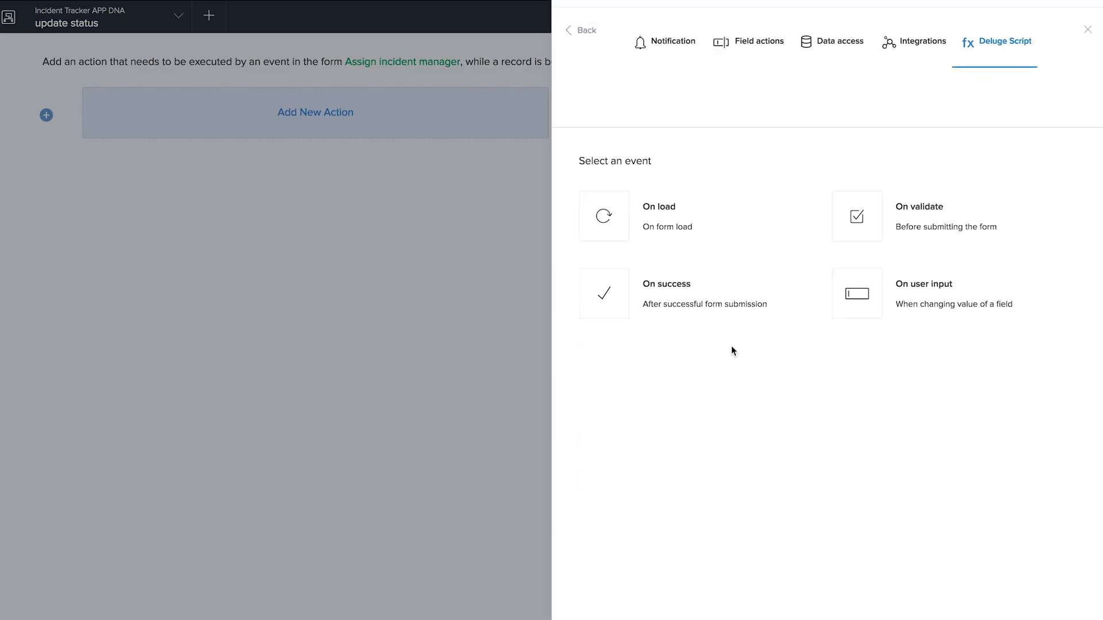
{"action": "left_click", "coordinate": [696, 239]}
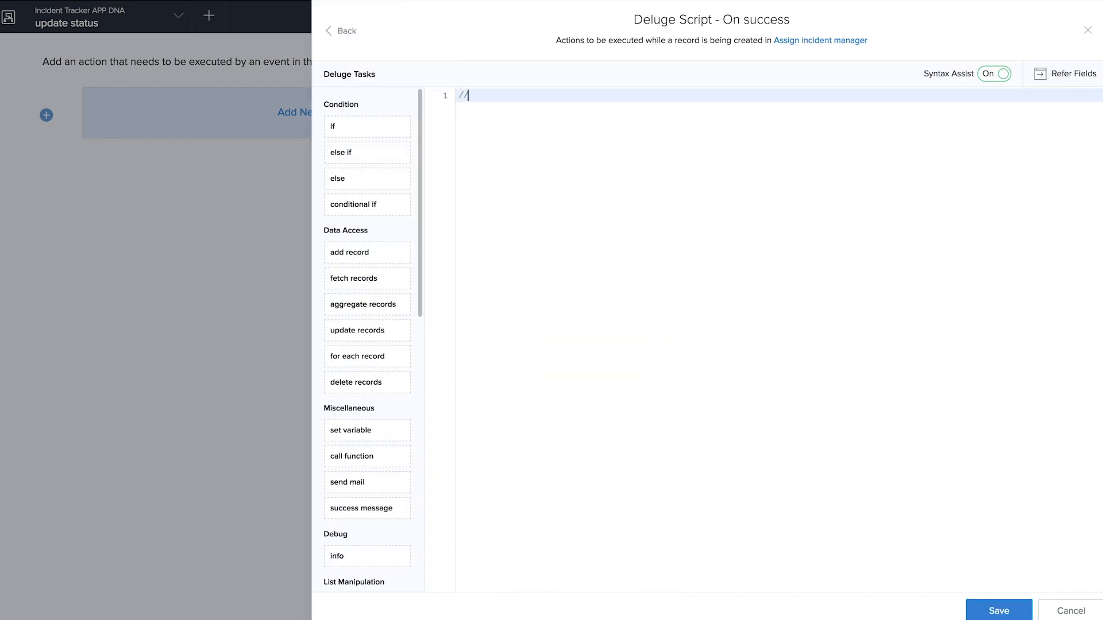
{"action": "type", "text": "//change the status as assigned and send mail"}
{"action": "key", "text": "Return"}
{"action": "key", "text": "Return"}
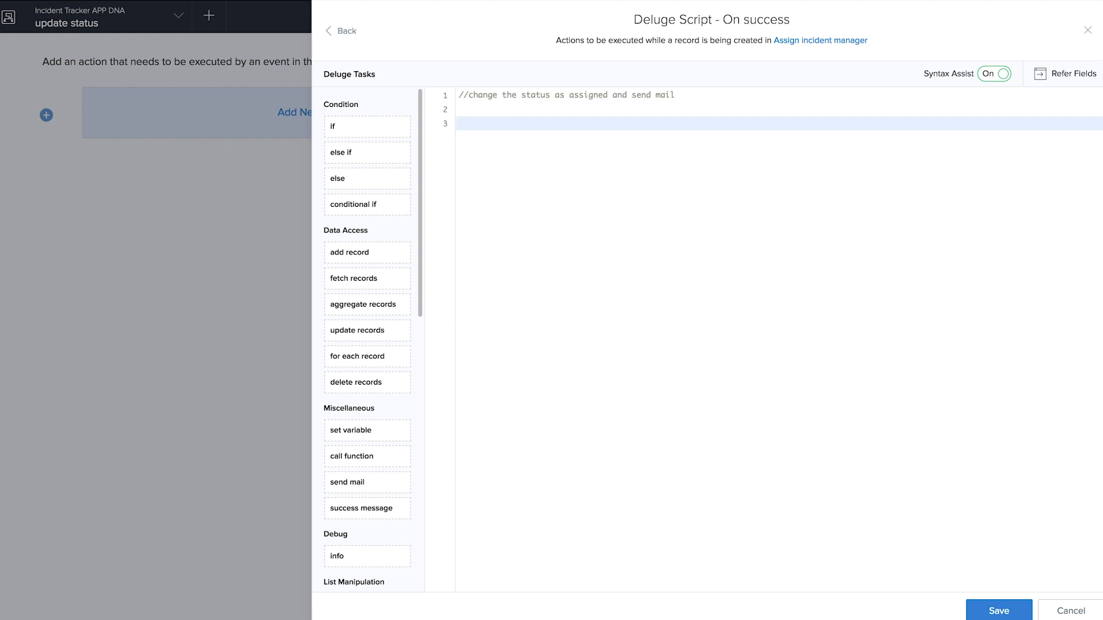
{"action": "type", "text": "rec_id = R"}
{"action": "left_click", "coordinate": [583, 148]}
{"action": "type", "text": "["}
{"action": "type", "text": "ID "}
{"action": "type", "text": "== input."}
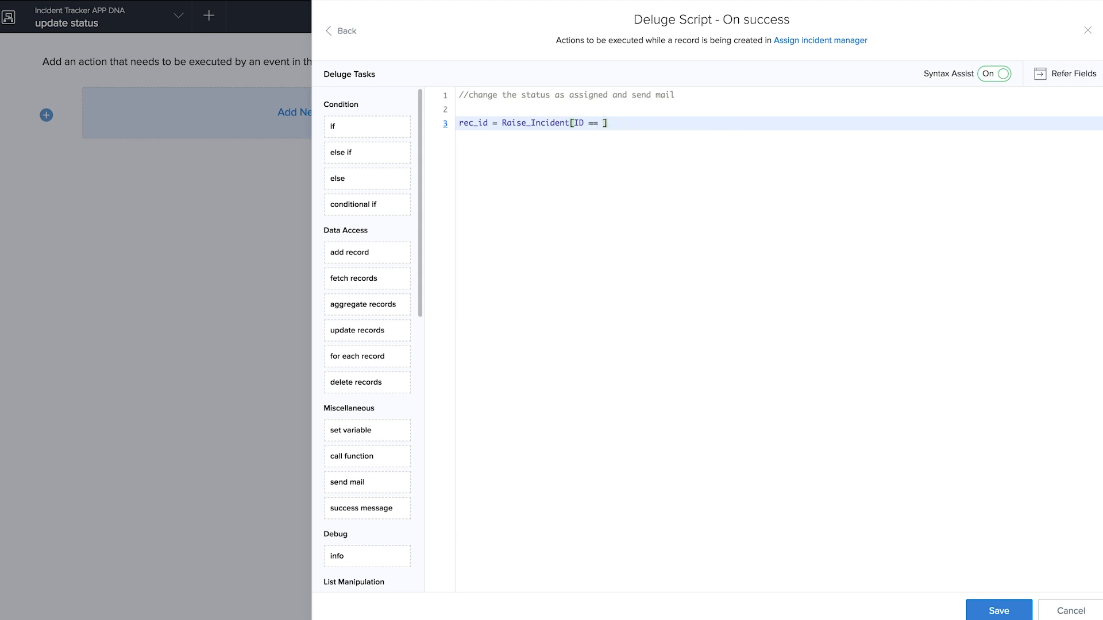
{"action": "left_click", "coordinate": [666, 155]}
{"action": "type", "text": ";"}
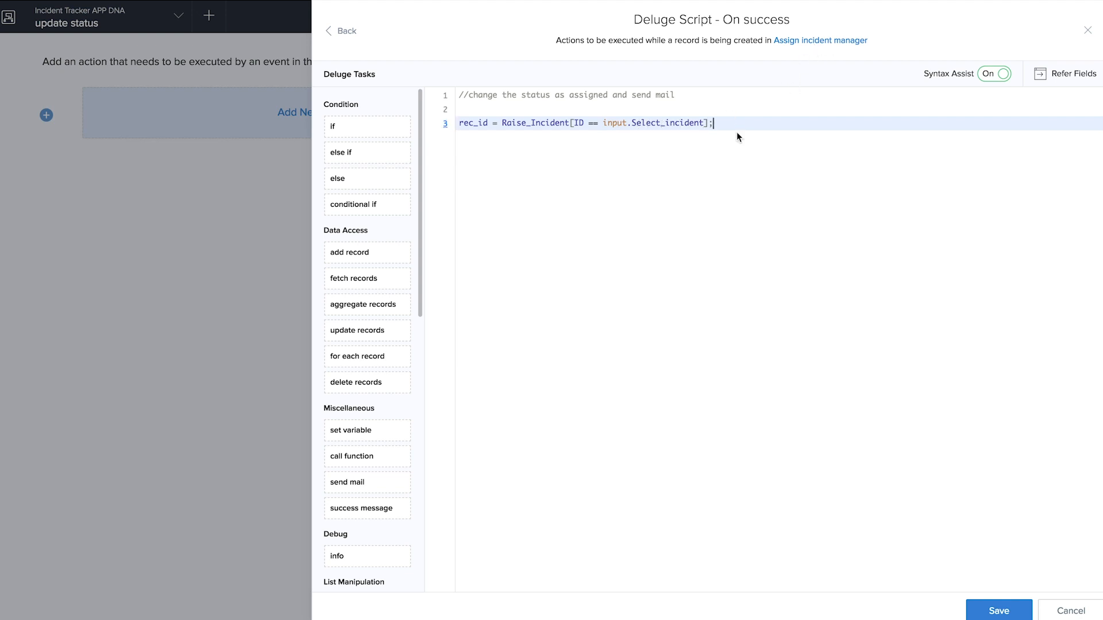
- Add the line rec_id.Handled_by = input.Assign_manager; to the on-success script
{"action": "key", "text": "Return"}
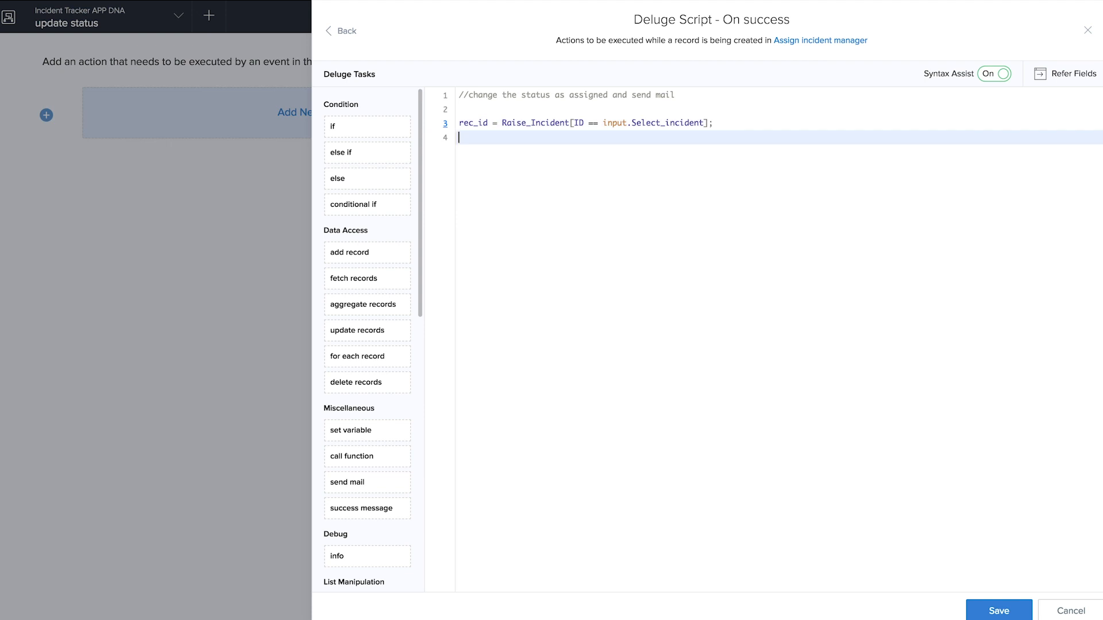
{"action": "type", "text": "rec"}
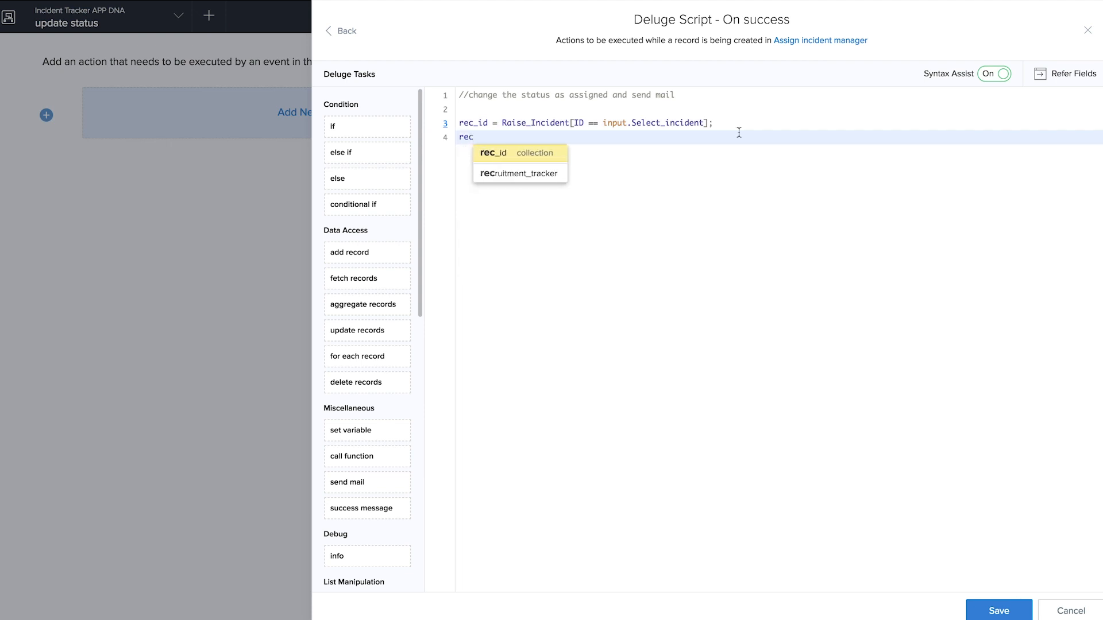
{"action": "left_click", "coordinate": [512, 163]}
{"action": "type", "text": "."}
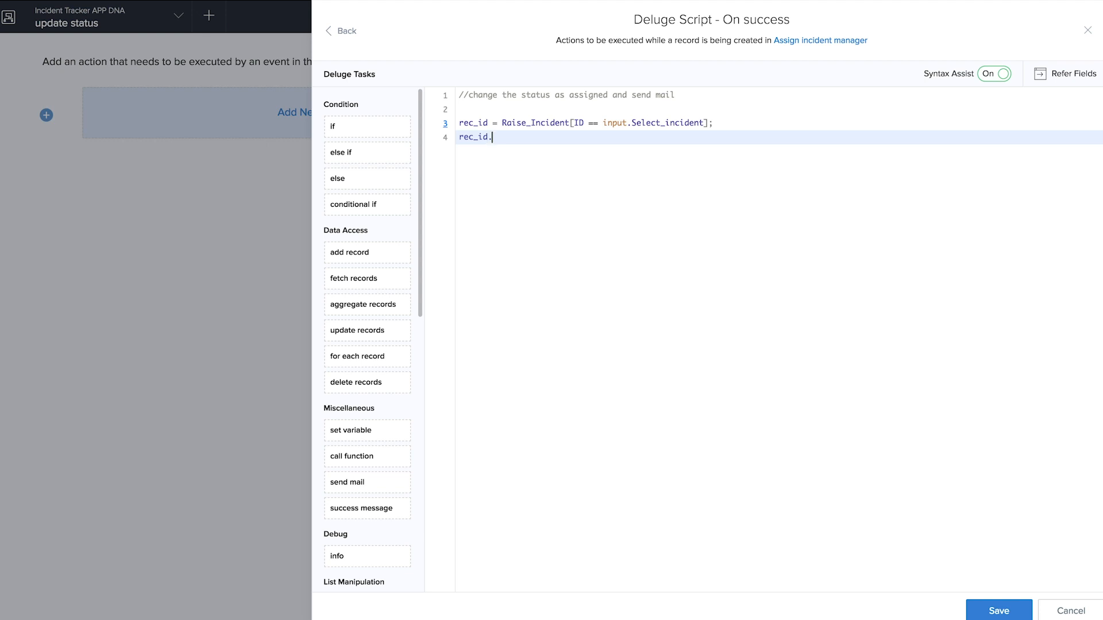
{"action": "left_click", "coordinate": [541, 280]}
{"action": "type", "text": "= input."}
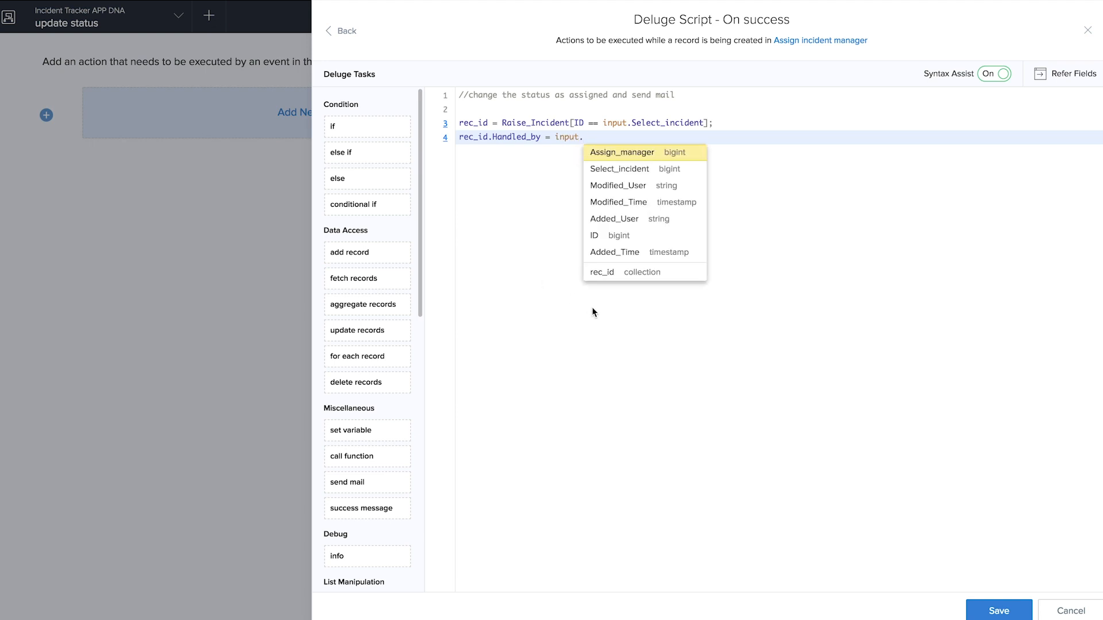
{"action": "left_click", "coordinate": [639, 155]}
{"action": "type", "text": ";"}
{"action": "key", "text": "Return"}
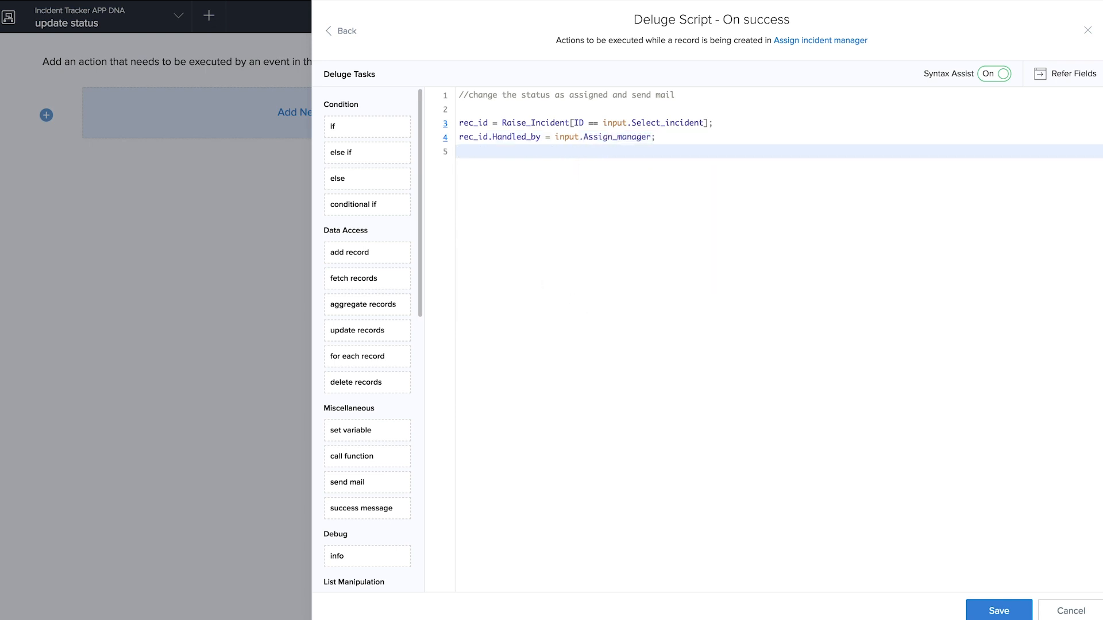
- Begin the next line as rec_id.Status, picking Status from autocomplete
{"action": "type", "text": "rec_id."}
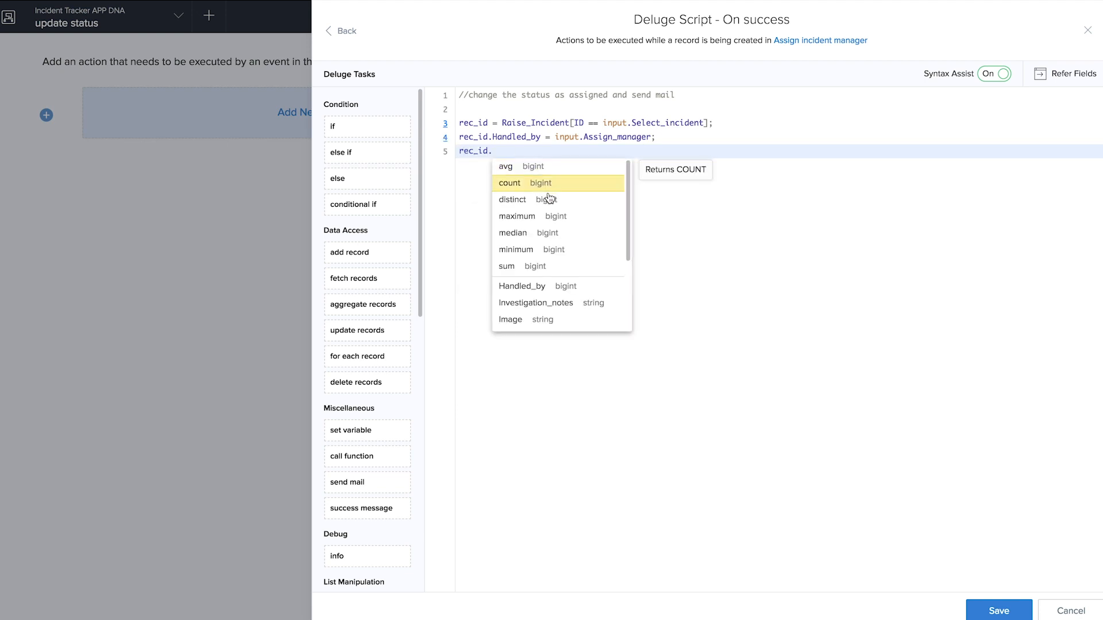
{"action": "scroll", "coordinate": [522, 324], "scroll_direction": "down", "scroll_amount": 3}
{"action": "left_click", "coordinate": [522, 324]}
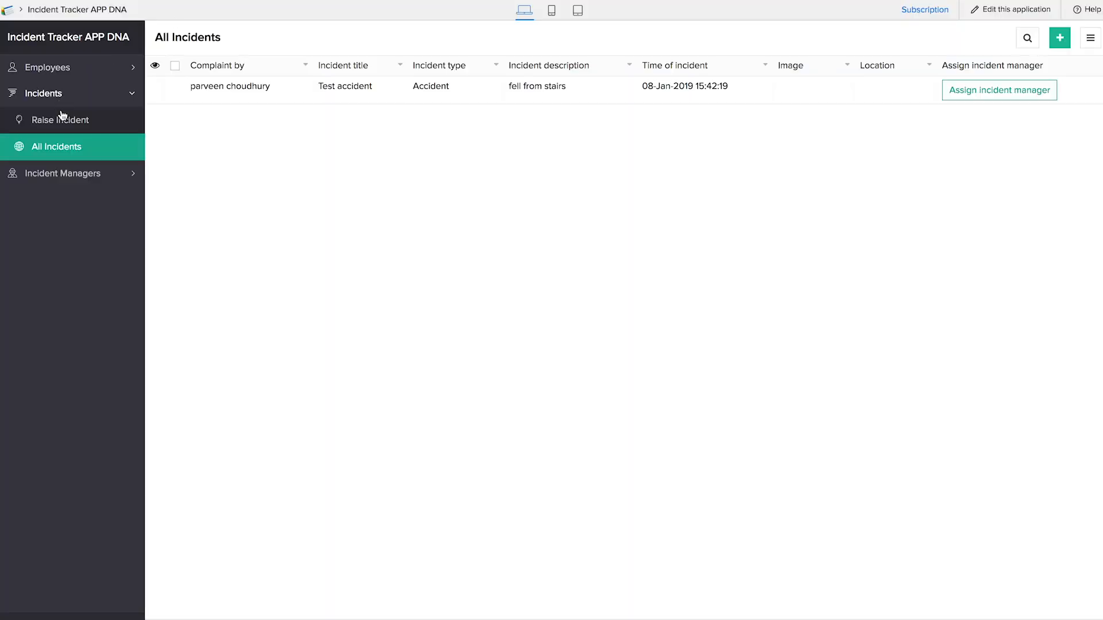
- In the live app, open the Test accident record from All Incidents for editing and view its Status choices
{"action": "left_click", "coordinate": [62, 115]}
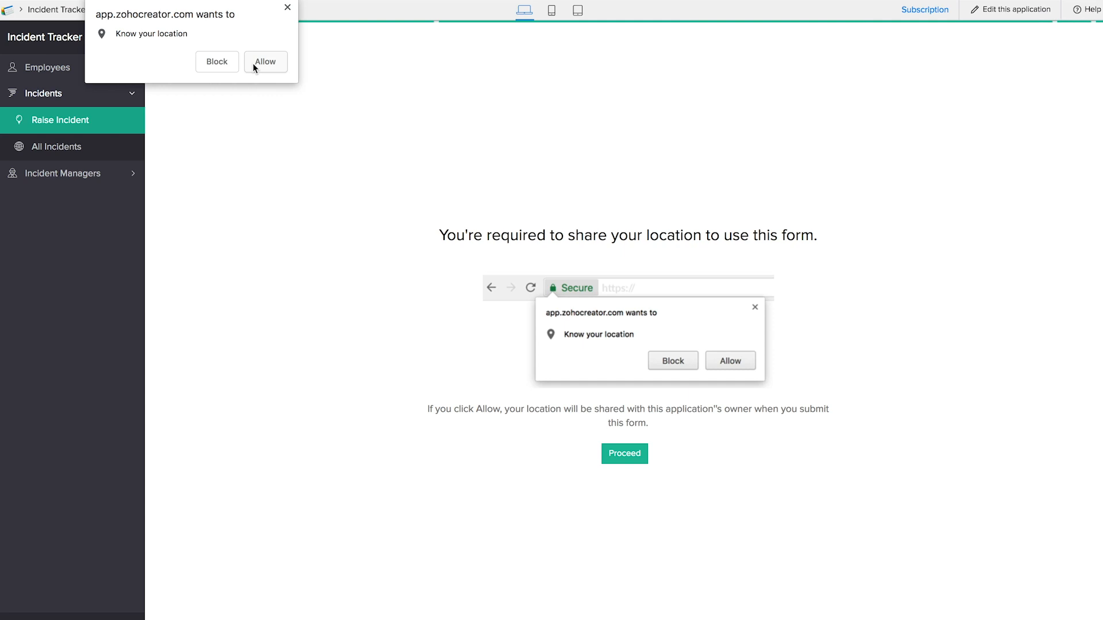
{"action": "left_click", "coordinate": [253, 63]}
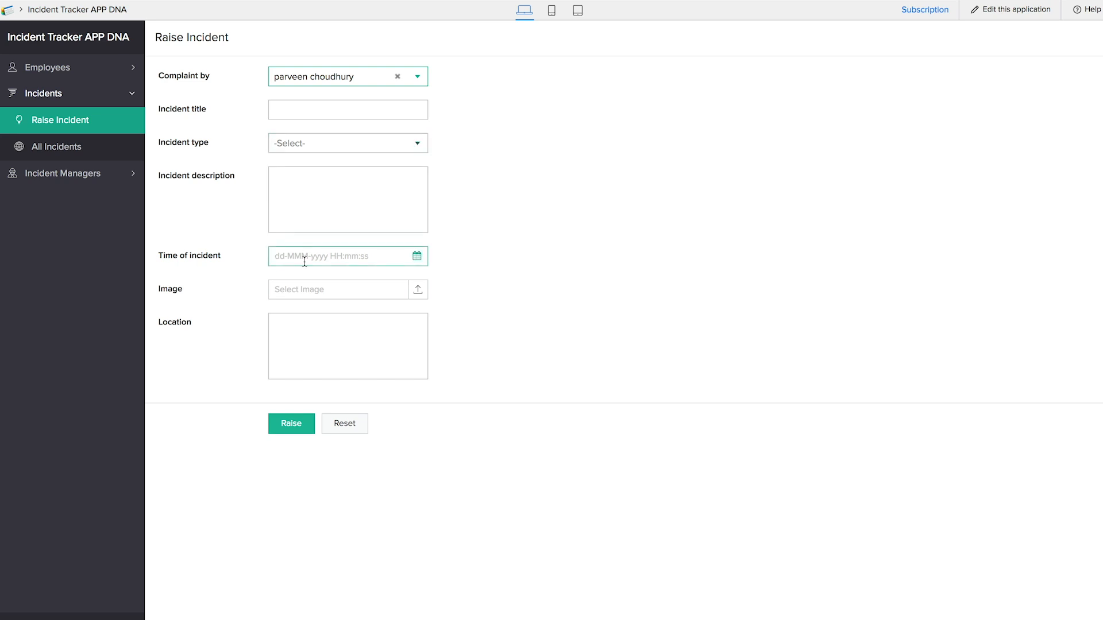
{"action": "left_click", "coordinate": [80, 148]}
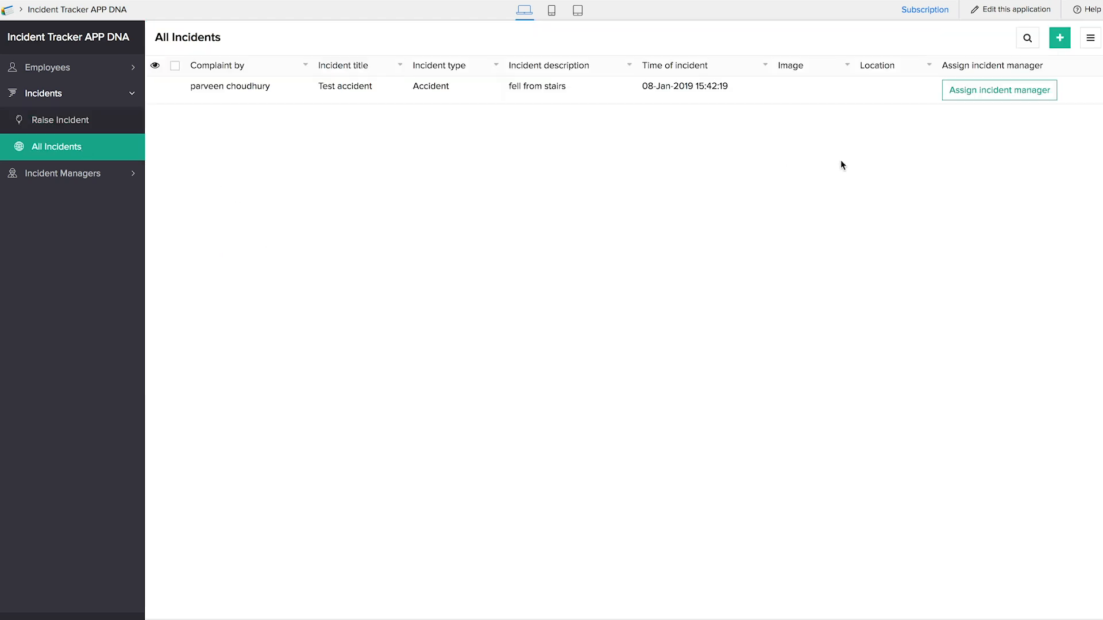
{"action": "left_click", "coordinate": [832, 94]}
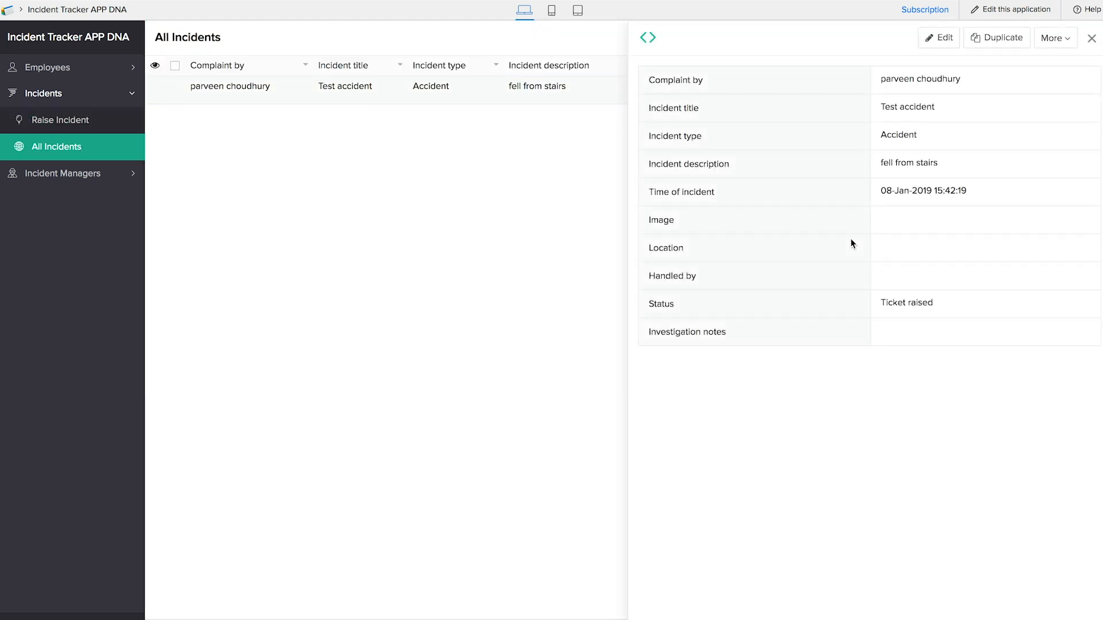
{"action": "left_click", "coordinate": [938, 38]}
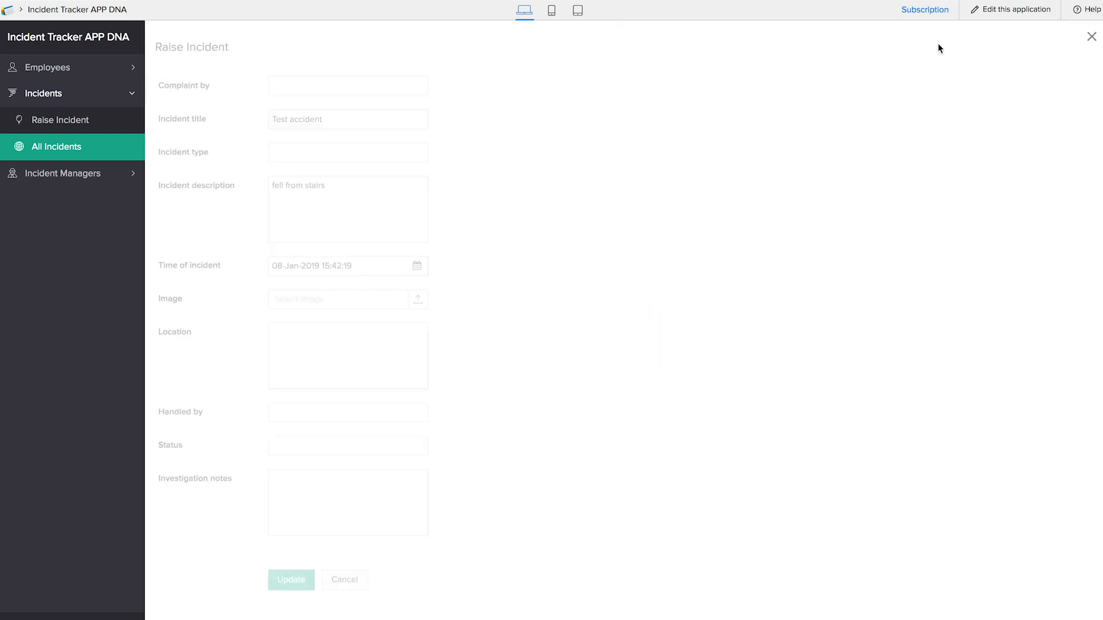
{"action": "left_click", "coordinate": [345, 436]}
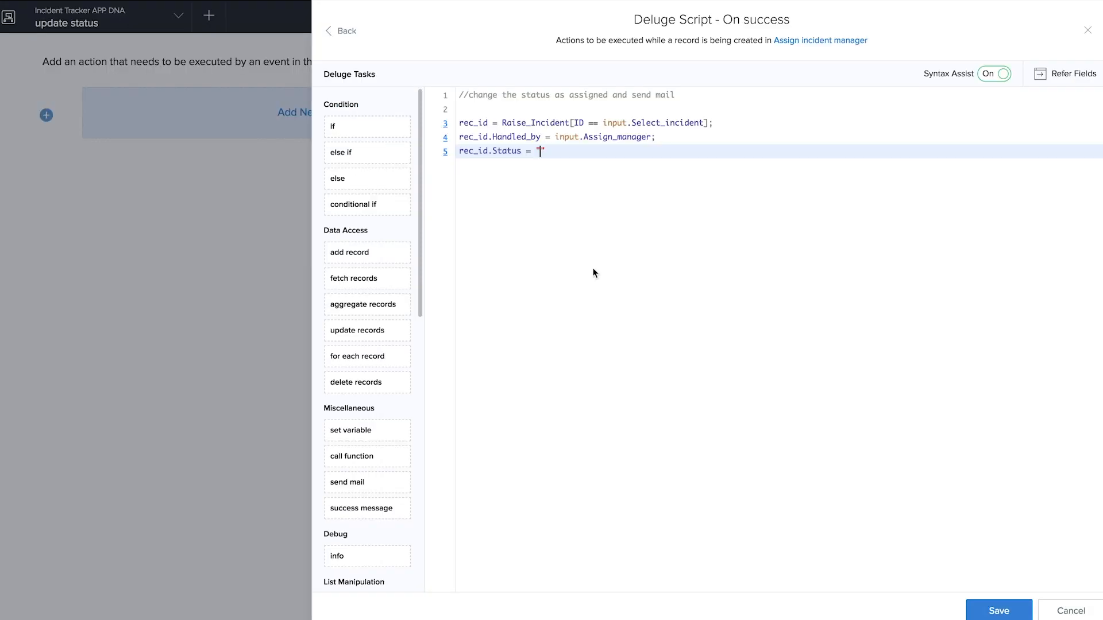
- Complete rec_id.Status = "Assigned" and add employee_mail_id = Add_Employee[ID == input.Assign_manager].Email;
{"action": "type", "text": "Assigned\""}
{"action": "key", "text": "Return"}
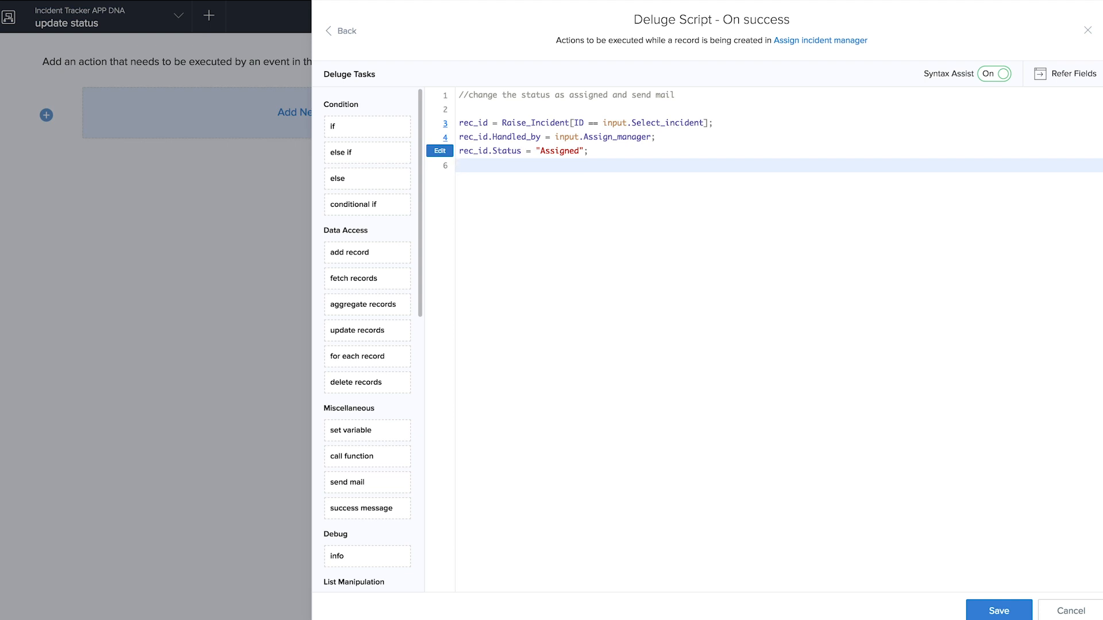
{"action": "type", "text": "employe"}
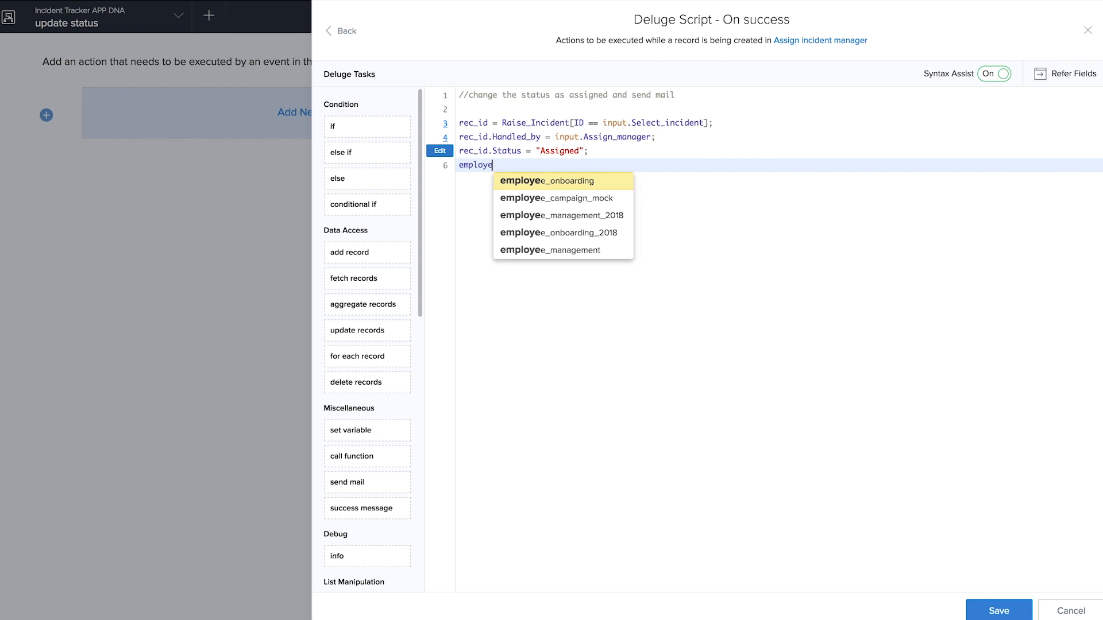
{"action": "type", "text": "e_mail_i"}
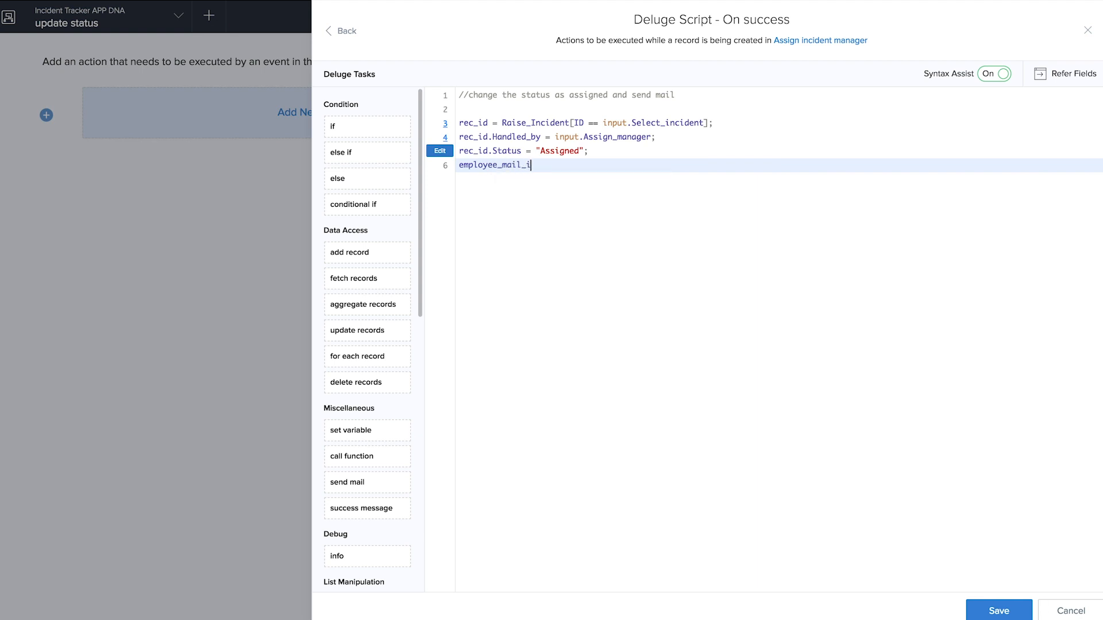
{"action": "type", "text": "d = A"}
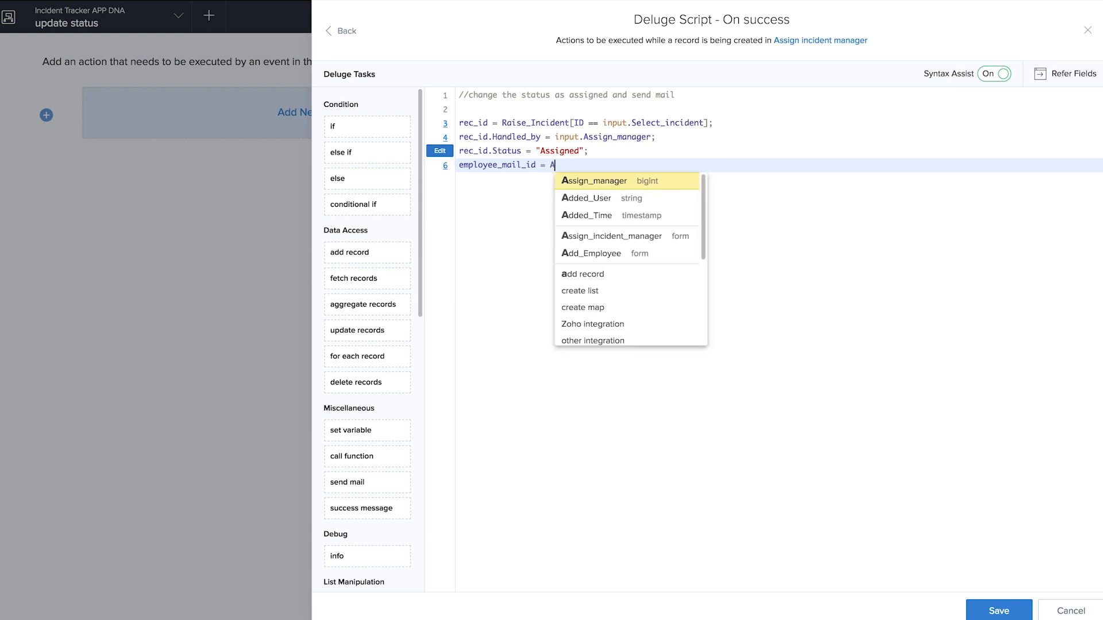
{"action": "left_click", "coordinate": [631, 253]}
{"action": "type", "text": "[ID== "}
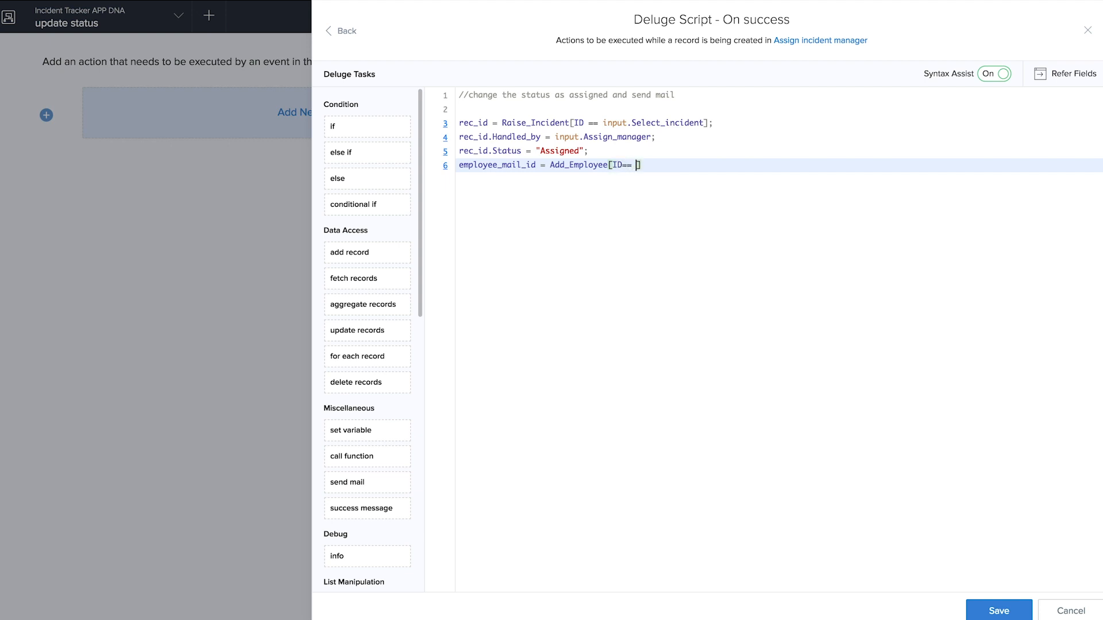
{"action": "type", "text": "input."}
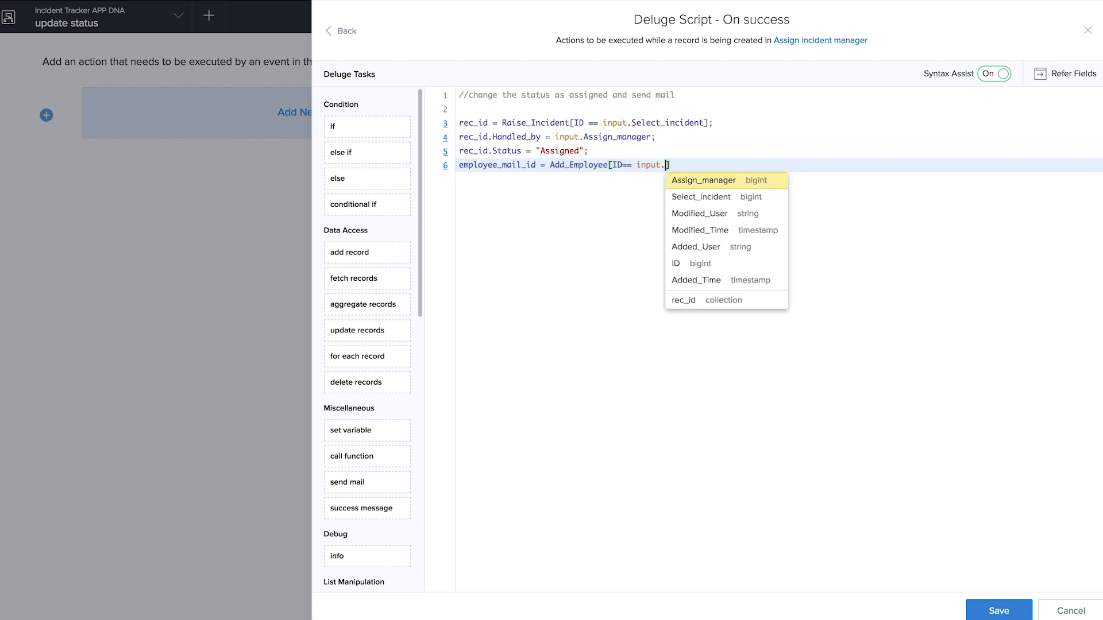
{"action": "left_click", "coordinate": [705, 180]}
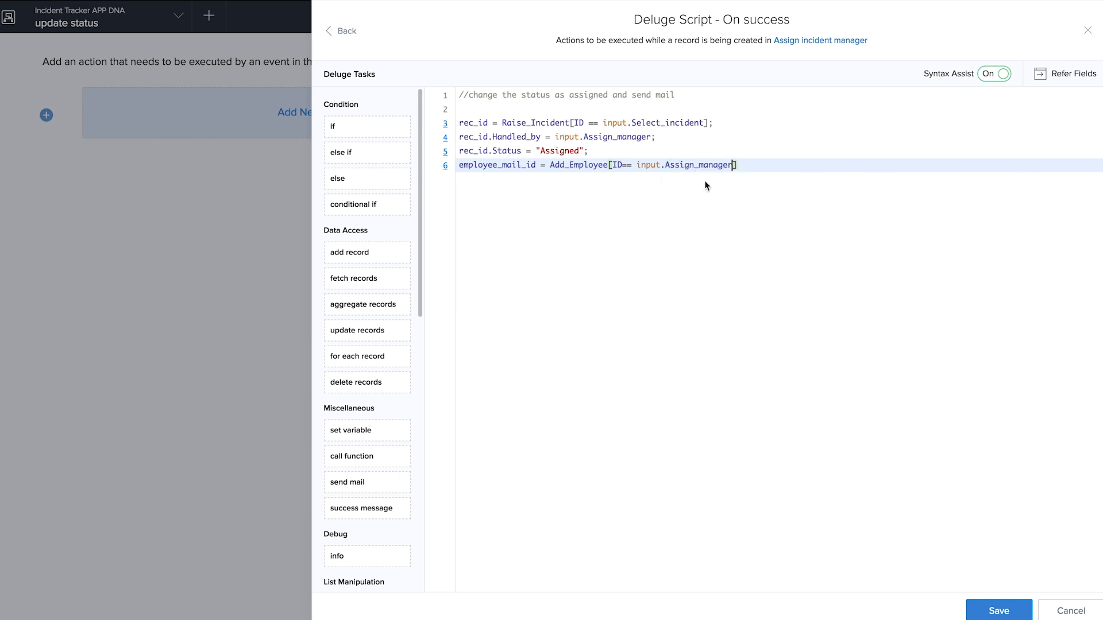
{"action": "type", "text": "."}
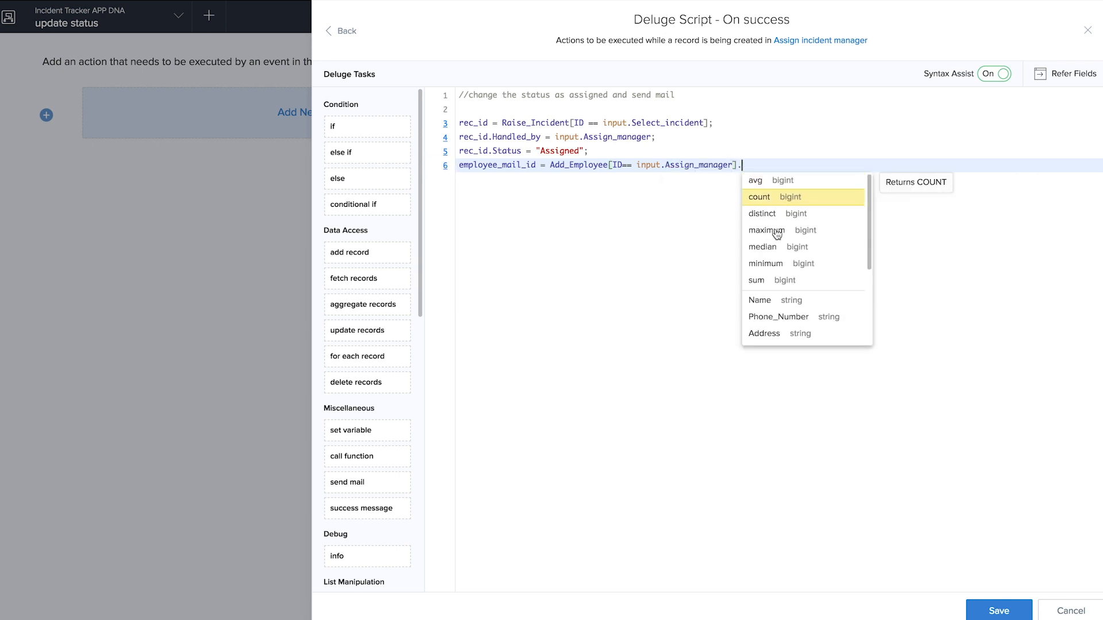
{"action": "scroll", "coordinate": [767, 298], "scroll_direction": "down", "scroll_amount": 3}
{"action": "left_click", "coordinate": [765, 298]}
{"action": "type", "text": ";"}
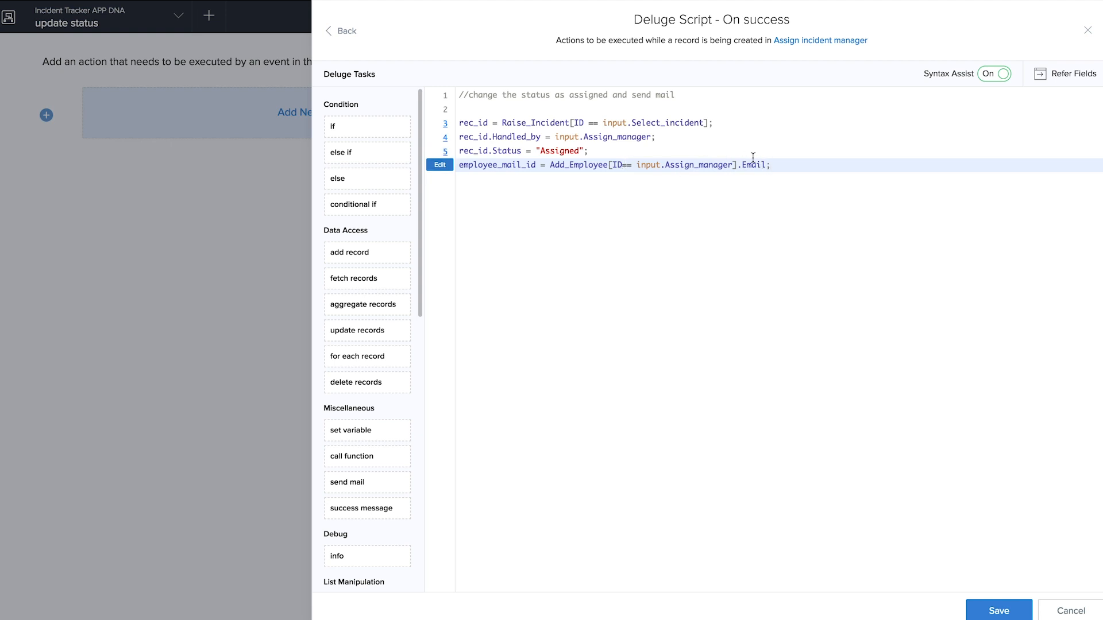
{"action": "key", "text": "Return"}
{"action": "key", "text": "Return"}
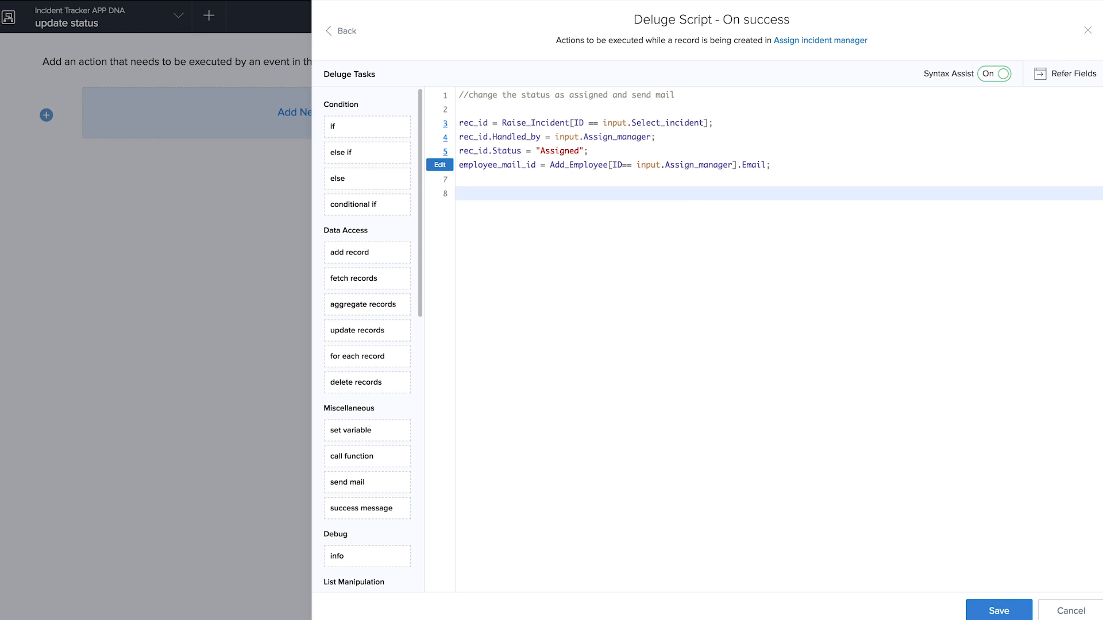
{"action": "key", "text": "BackSpace"}
- Add employee_name = Add_Employee[ID == input.Assign_manager].Name; and insert a send mail block
{"action": "type", "text": "employee"}
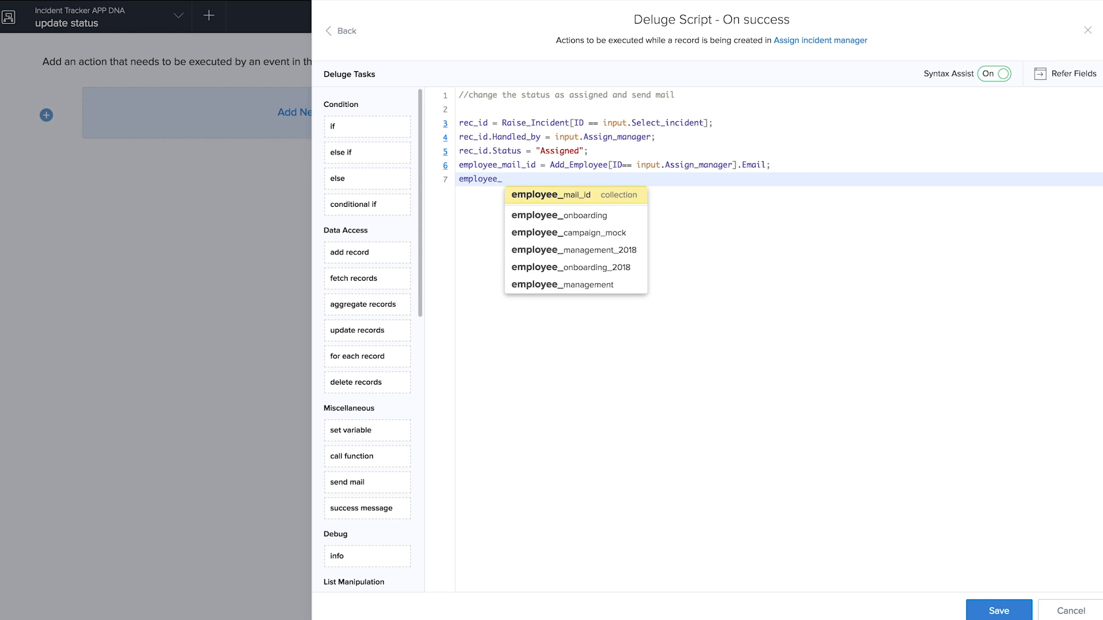
{"action": "type", "text": "_name ="}
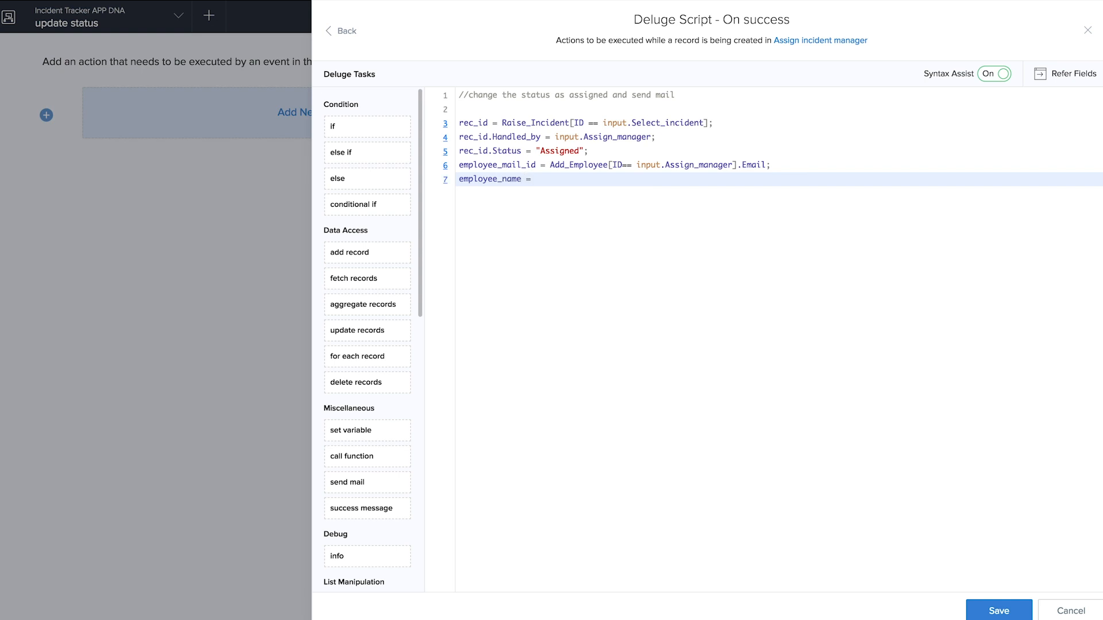
{"action": "key", "text": "Down"}
{"action": "key", "text": "Down"}
{"action": "key", "text": "Down"}
{"action": "key", "text": "Down"}
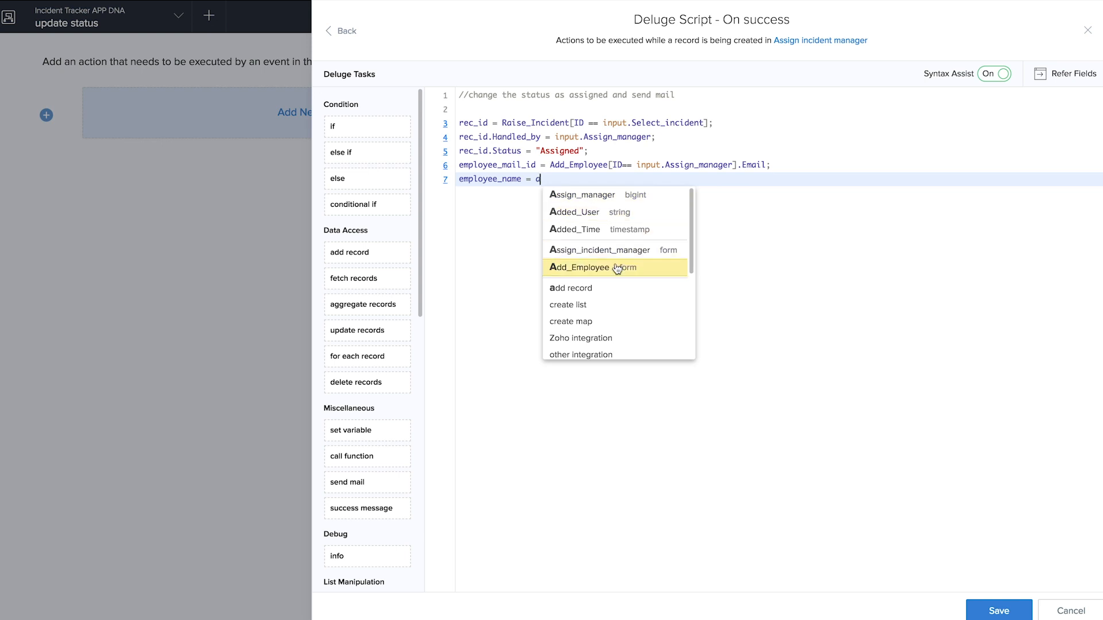
{"action": "key", "text": "Return"}
{"action": "type", "text": "ID "}
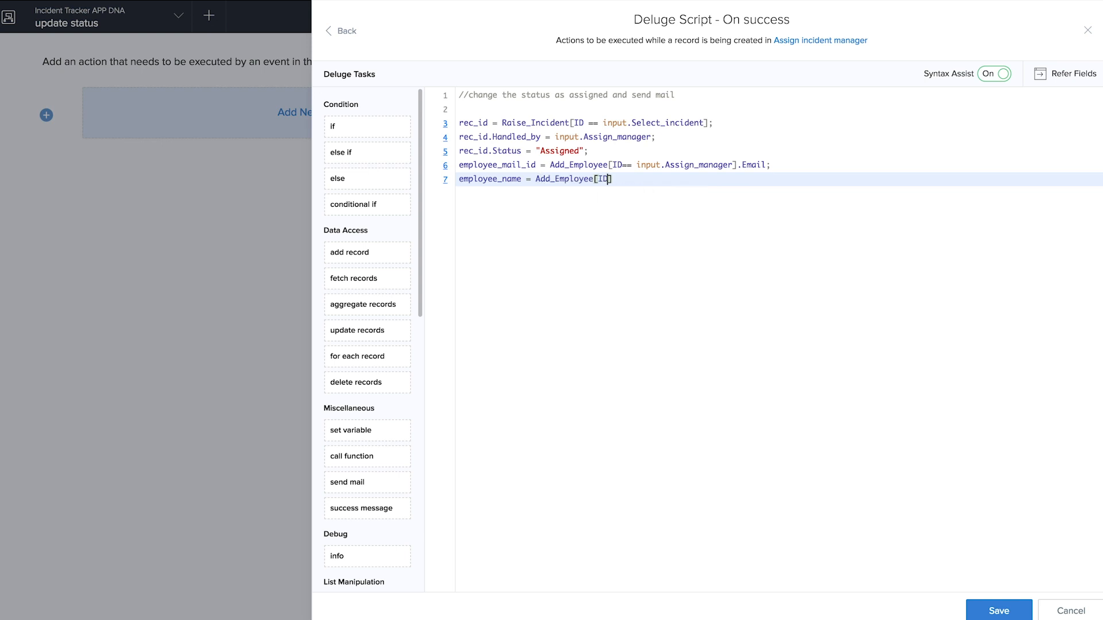
{"action": "type", "text": "==input."}
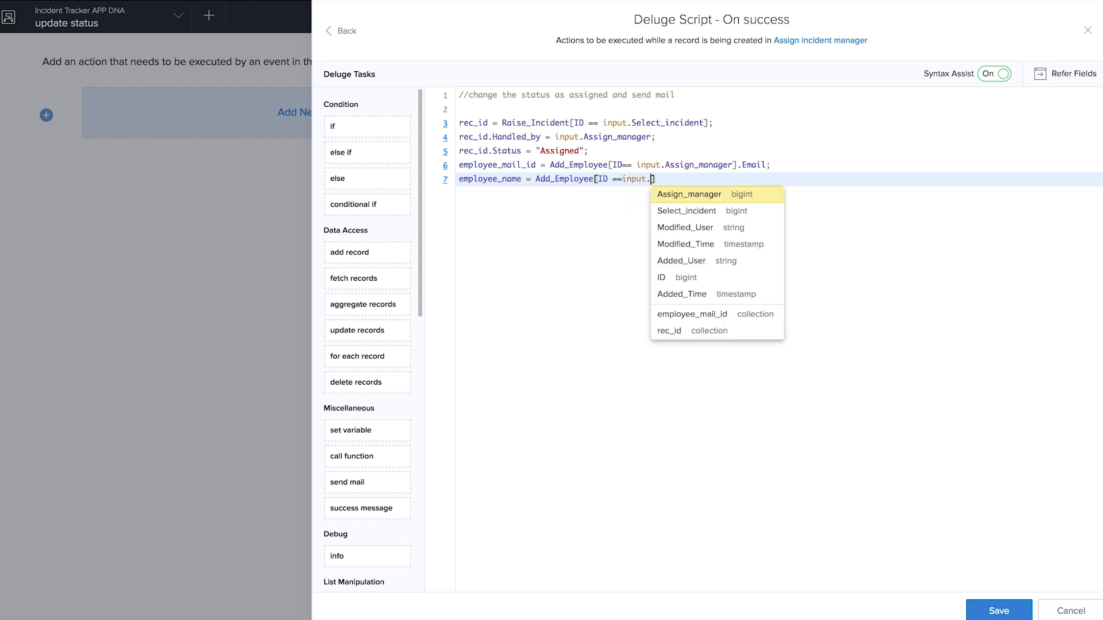
{"action": "left_click", "coordinate": [687, 195]}
{"action": "key", "text": "Right"}
{"action": "type", "text": "."}
{"action": "left_click", "coordinate": [747, 314]}
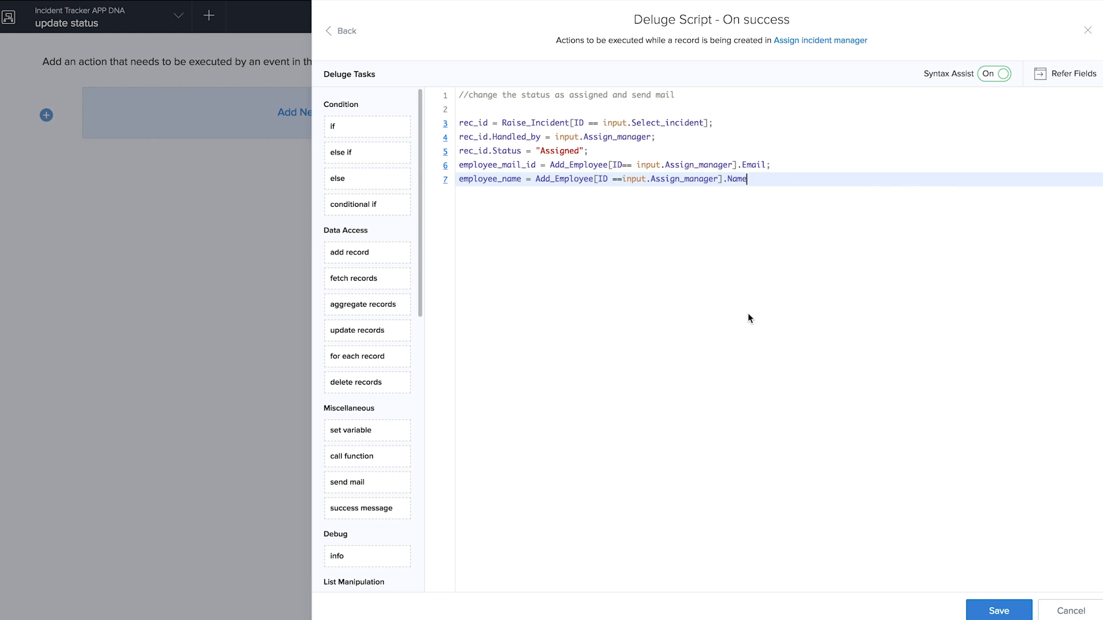
{"action": "type", "text": ";"}
{"action": "key", "text": "Return"}
{"action": "key", "text": "Return"}
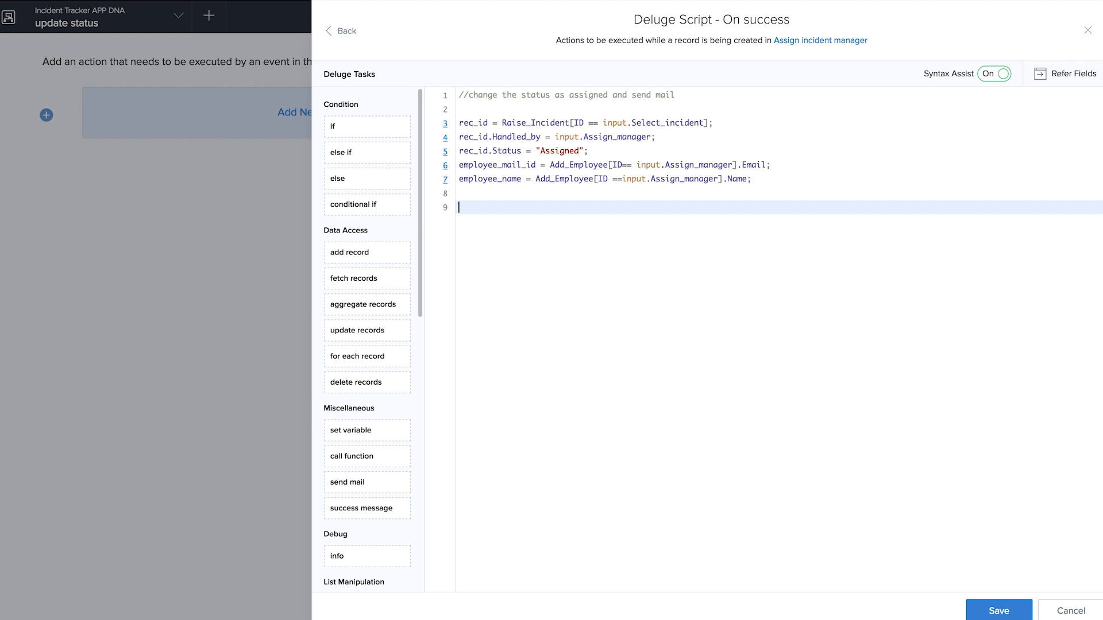
{"action": "left_click_drag", "start_coordinate": [368, 482], "coordinate": [651, 305]}
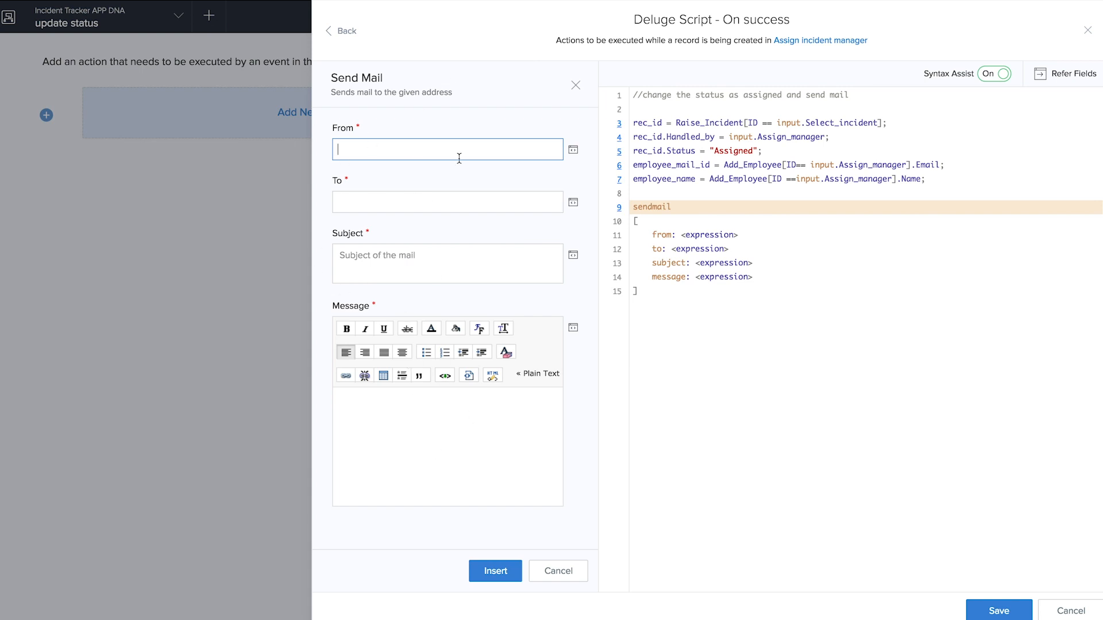
- Set the sendmail sender to zoho.adminuserid and the recipient to employee_mail_id
{"action": "left_click", "coordinate": [576, 88]}
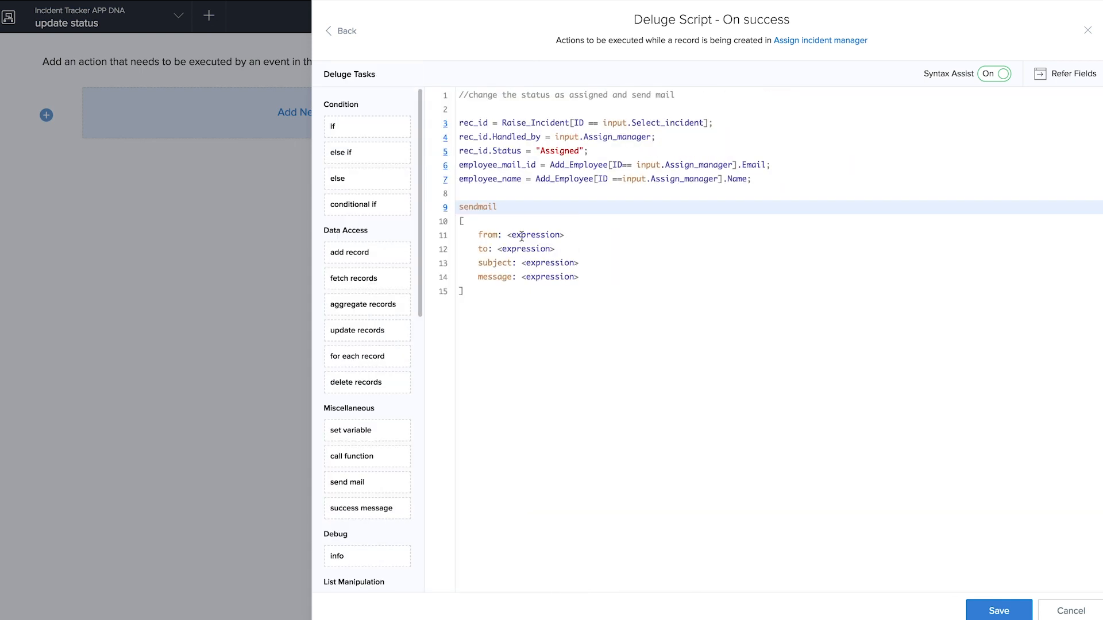
{"action": "left_click", "coordinate": [522, 235]}
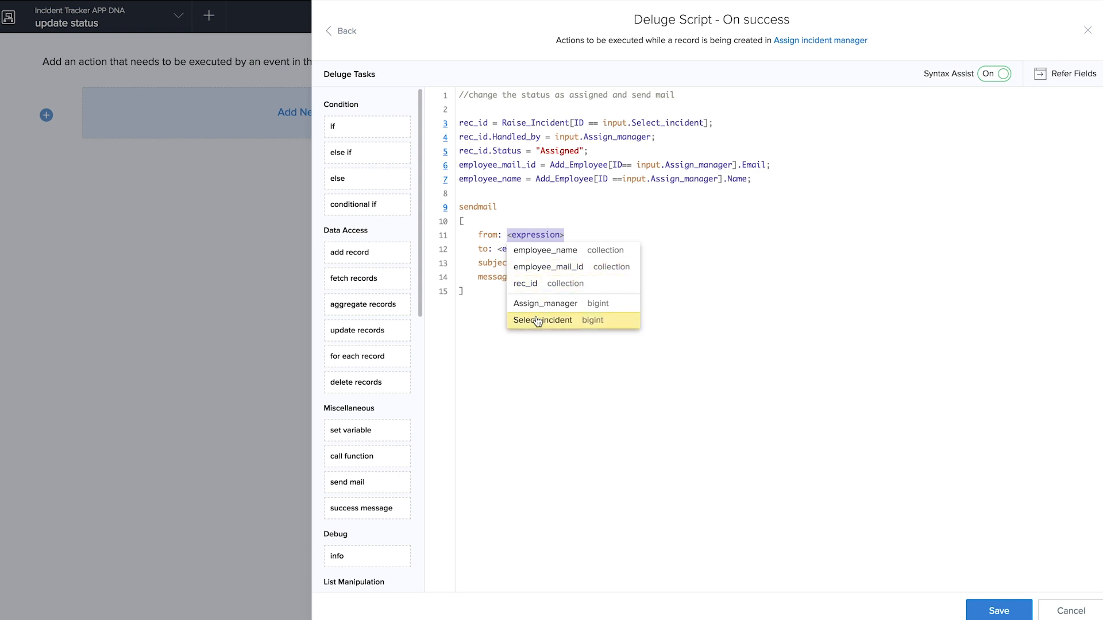
{"action": "type", "text": "zohop"}
{"action": "key", "text": "BackSpace"}
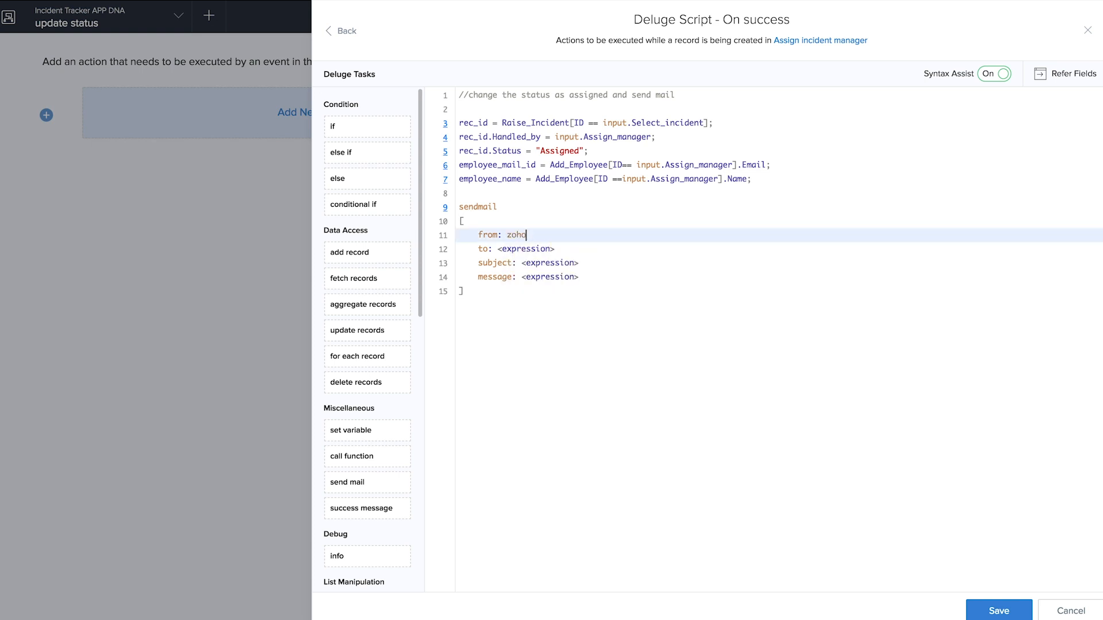
{"action": "type", "text": "."}
{"action": "left_click", "coordinate": [572, 301]}
{"action": "left_click", "coordinate": [534, 251]}
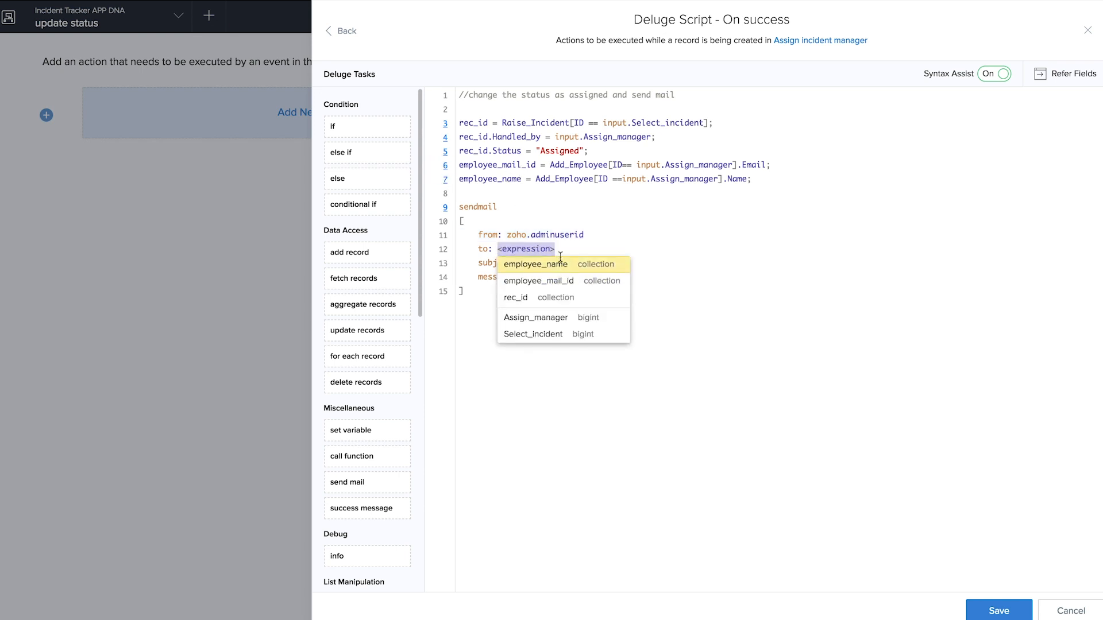
{"action": "left_click", "coordinate": [567, 282]}
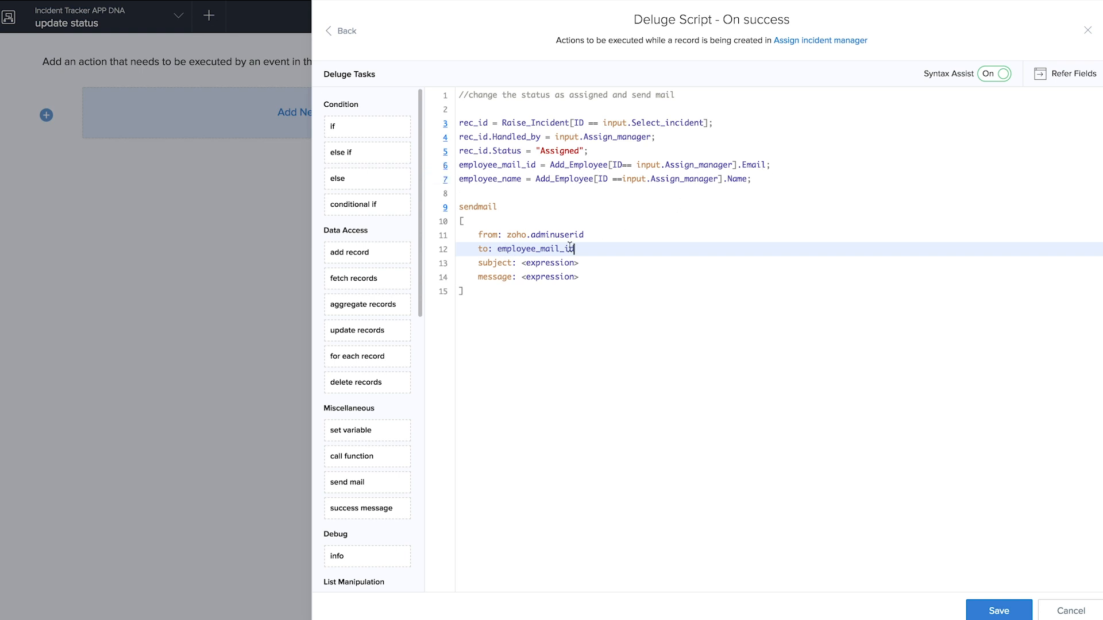
- Set the subject to "Incident assigned to you" and start the message with "Hi," + employee_name
{"action": "left_click", "coordinate": [556, 263]}
{"action": "type", "text": "\""}
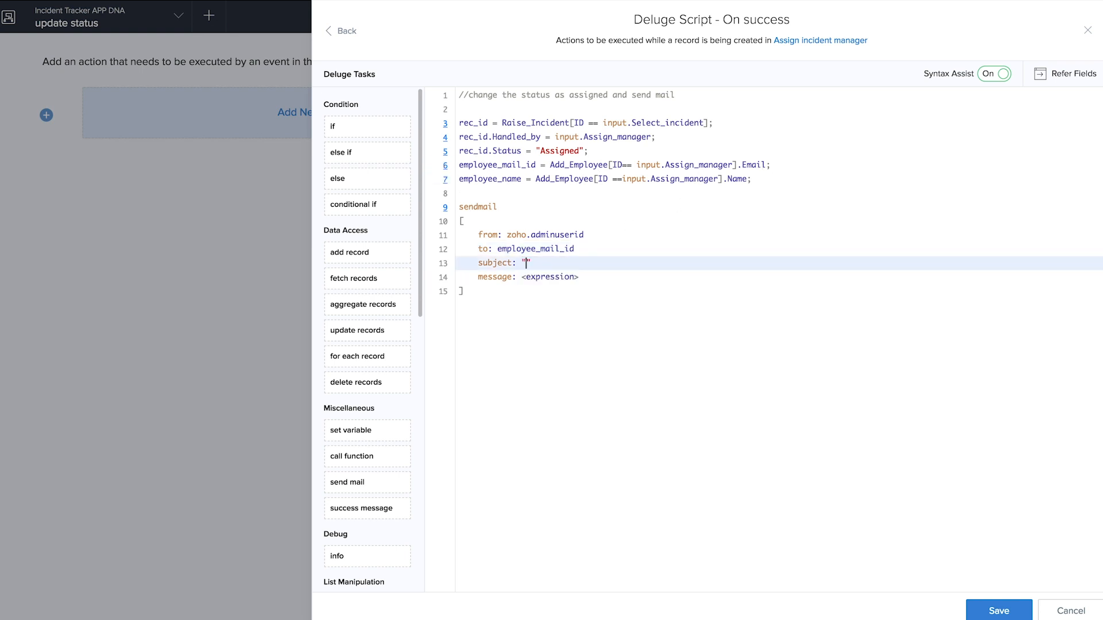
{"action": "type", "text": "Incident assigned to you"}
{"action": "left_click", "coordinate": [540, 276]}
{"action": "type", "text": "\""}
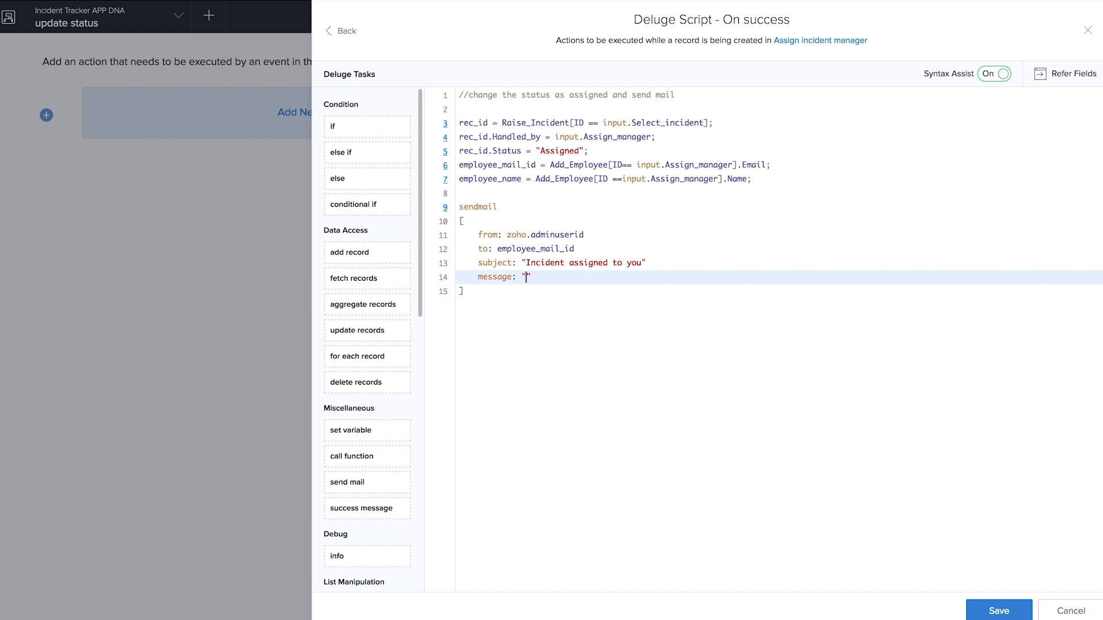
{"action": "type", "text": "Hi,\" + em"}
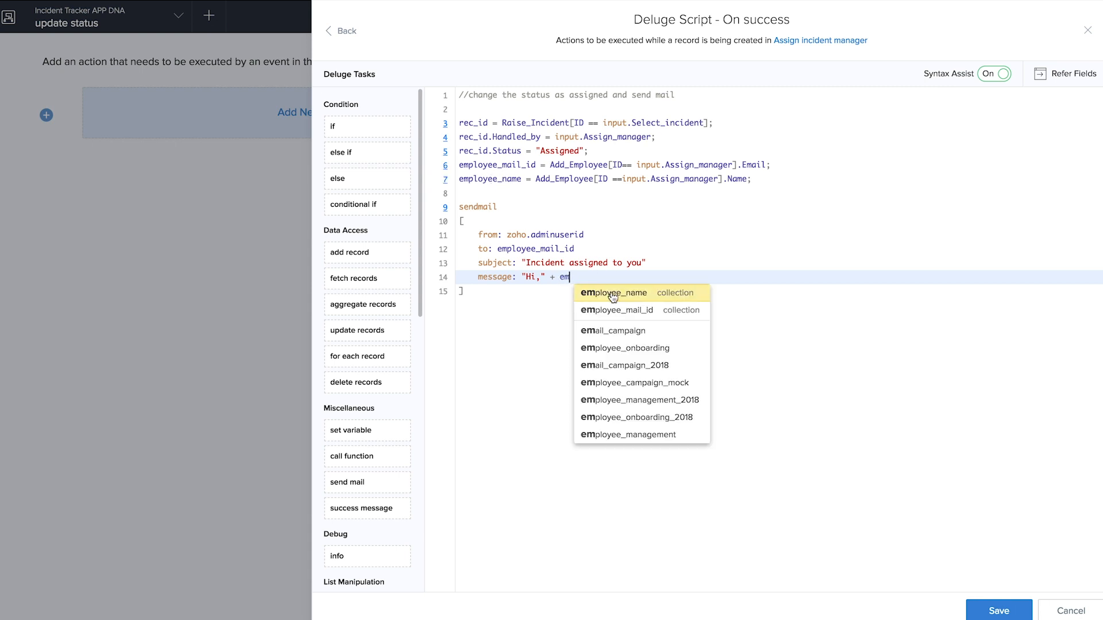
{"action": "left_click", "coordinate": [612, 293]}
{"action": "type", "text": ")"}
- Extend the message with ", <br></br>A new incident was assigned to you" followed by + url
{"action": "left_click", "coordinate": [519, 277]}
{"action": "type", "text": "("}
{"action": "key", "text": "End"}
{"action": "type", "text": "+"}
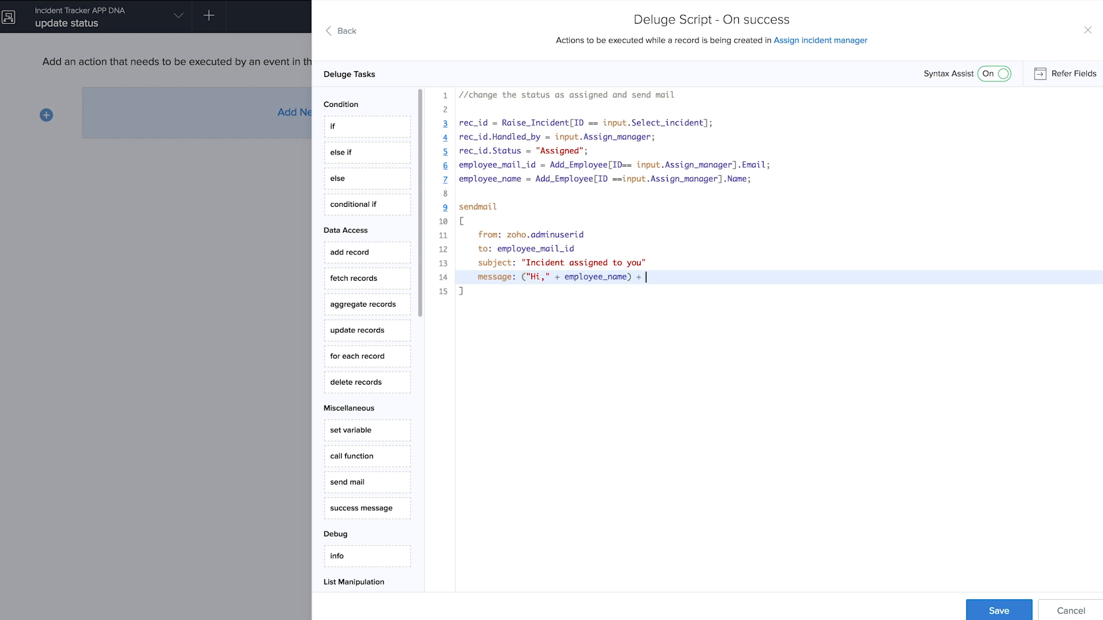
{"action": "type", "text": " \", <br></br>A new incident was raised and assigned to you"}
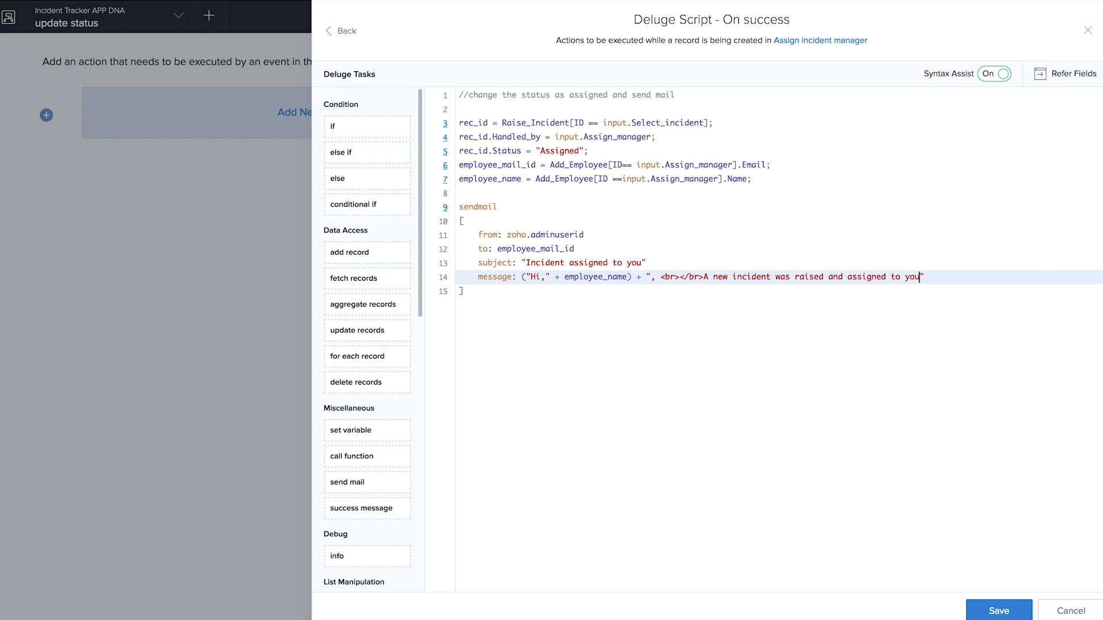
{"action": "left_click_drag", "start_coordinate": [847, 277], "coordinate": [795, 277]}
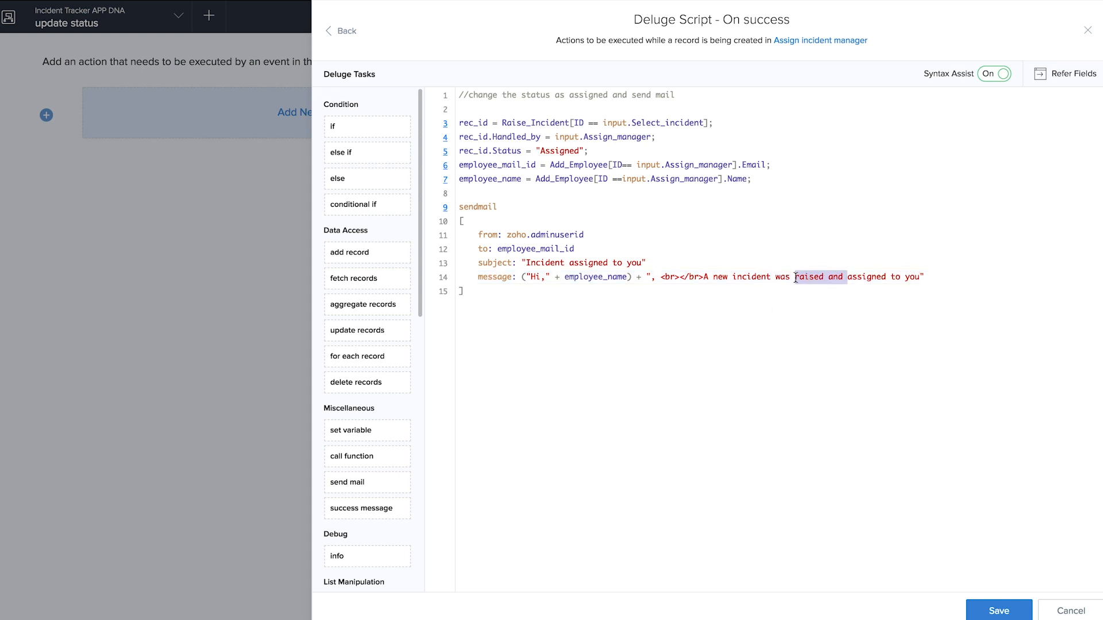
{"action": "key", "text": "BackSpace"}
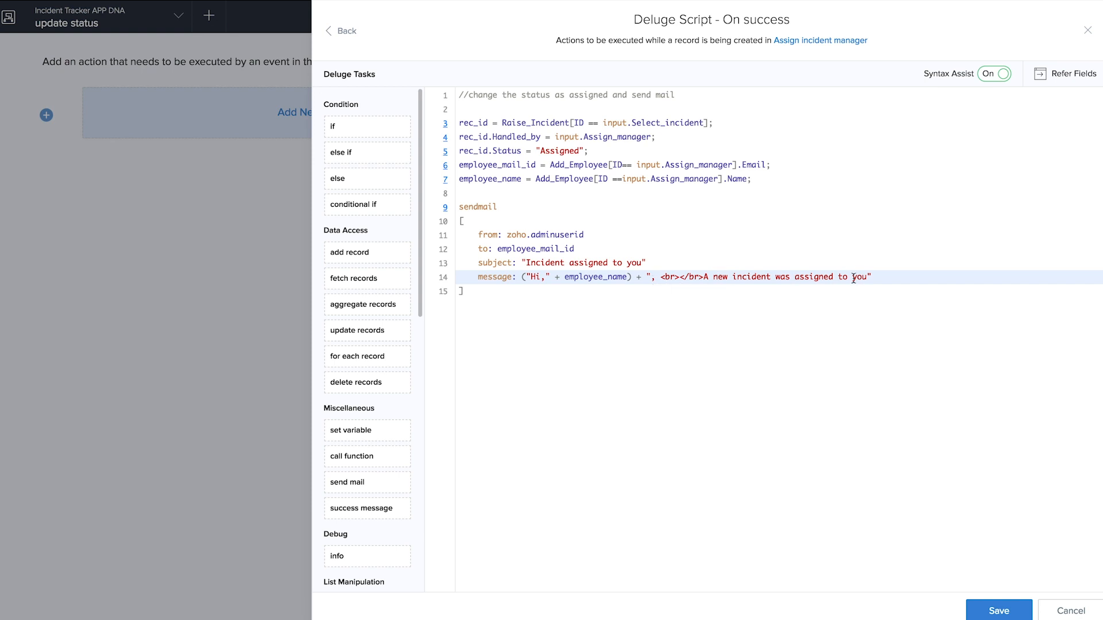
{"action": "left_click", "coordinate": [884, 282]}
{"action": "type", "text": "+url"}
- Define url as the pasted Zoho Creator base address + zoho.appuri + "Report..
{"action": "left_click", "coordinate": [482, 190]}
{"action": "type", "text": "url "}
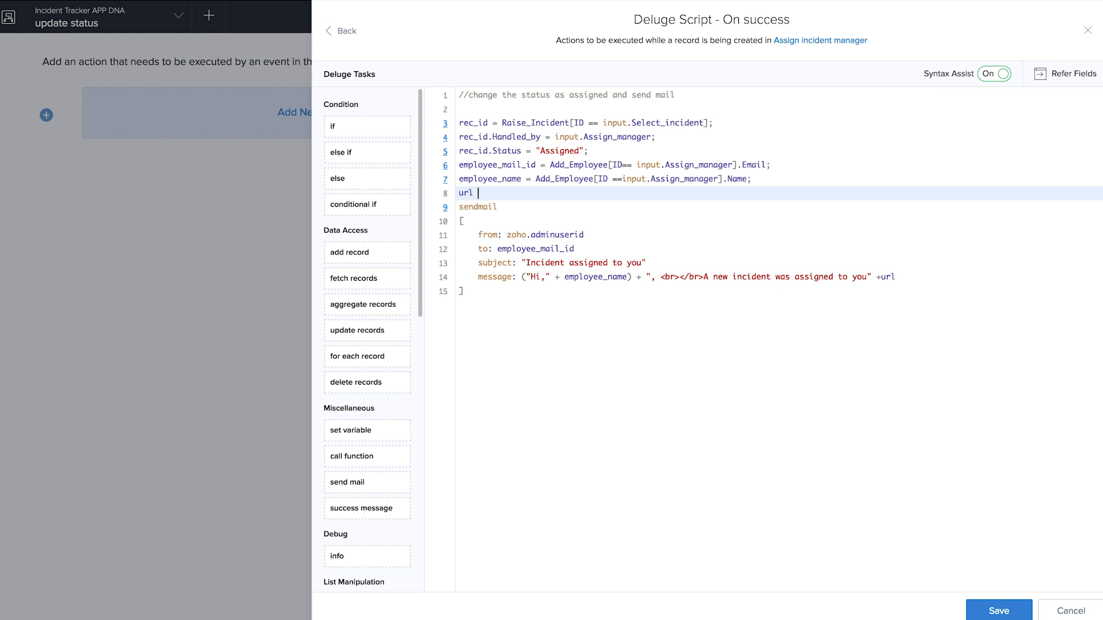
{"action": "type", "text": "= \"\""}
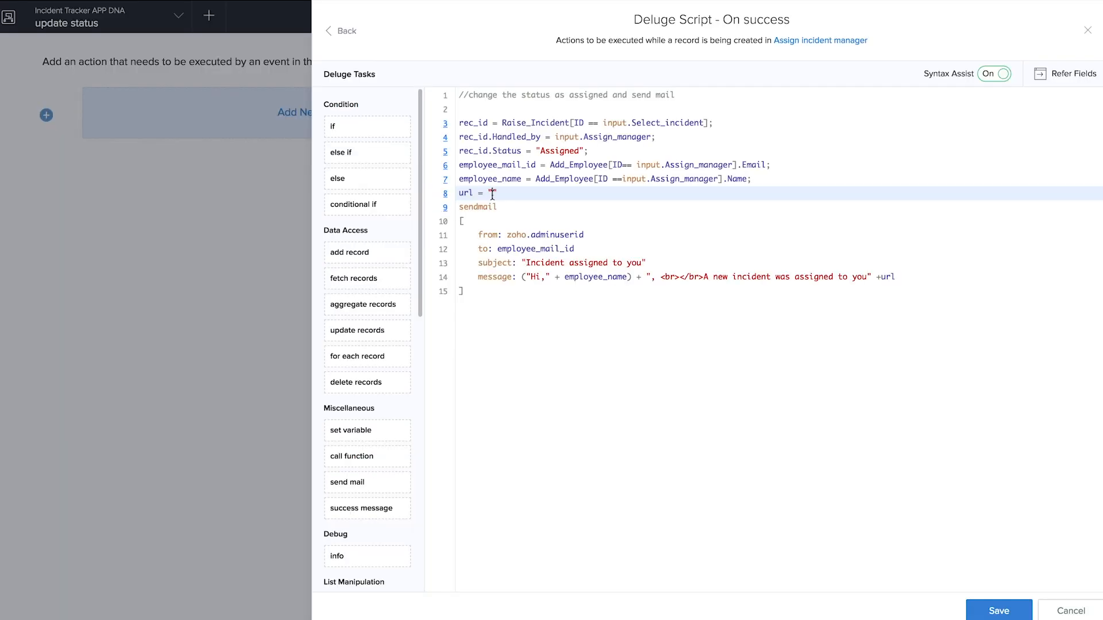
{"action": "type", "text": "https://app.zohocreator.com"}
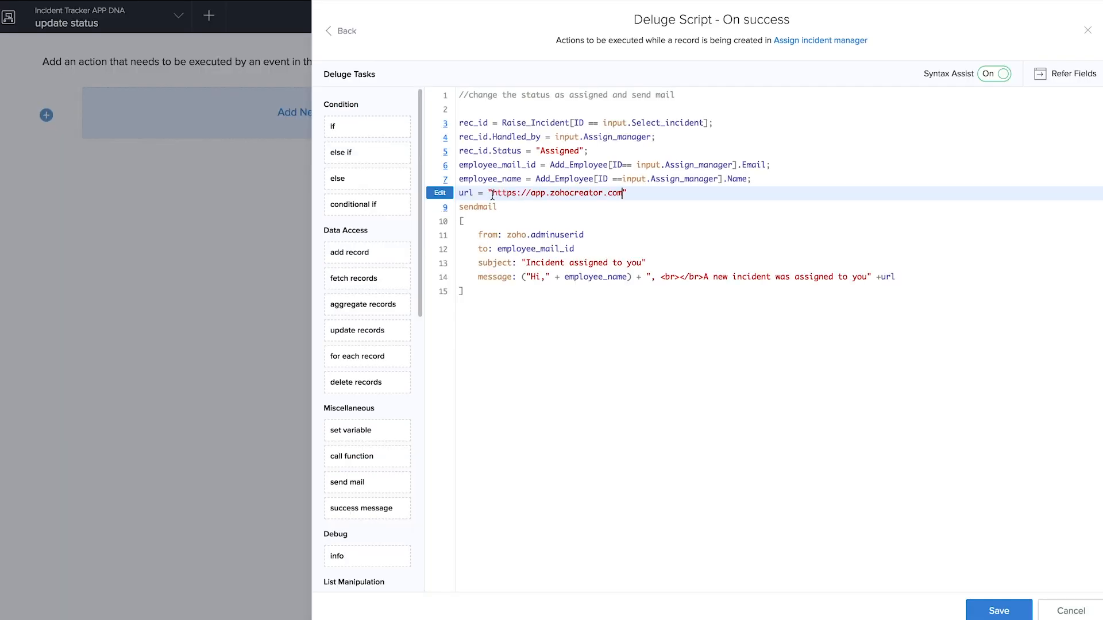
{"action": "left_click", "coordinate": [658, 194]}
{"action": "type", "text": "+zoho."}
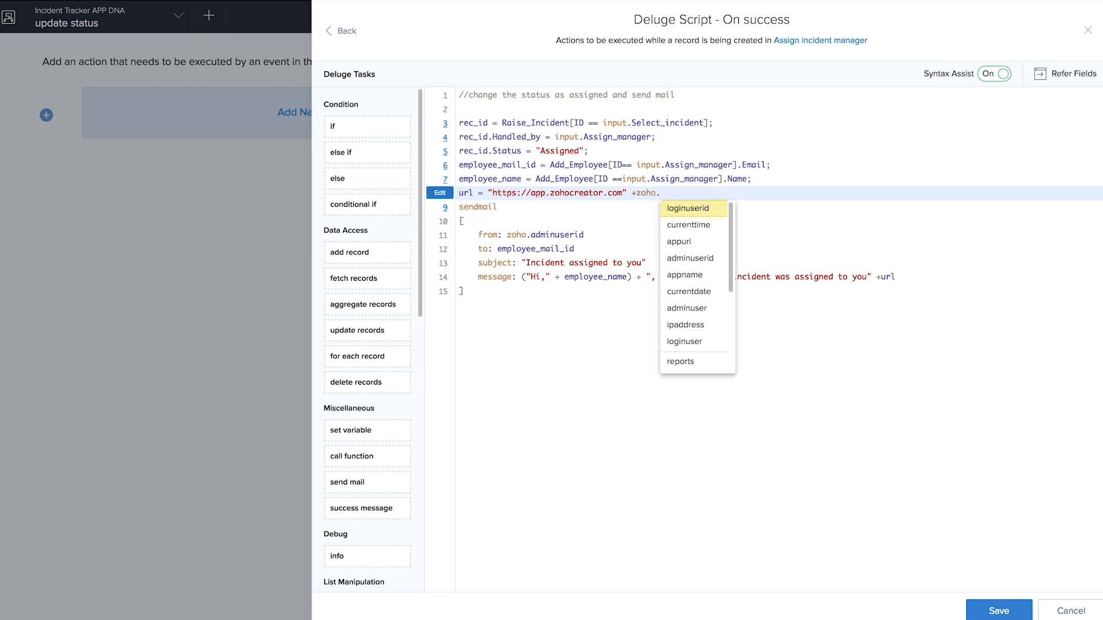
{"action": "left_click", "coordinate": [679, 242]}
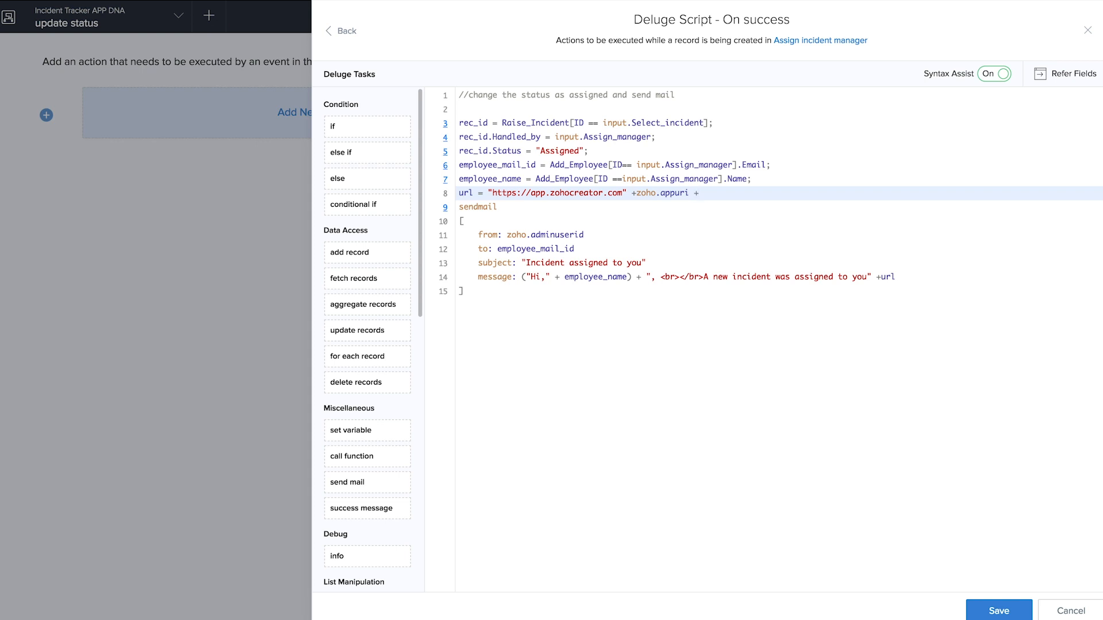
{"action": "type", "text": "+\"Report"}
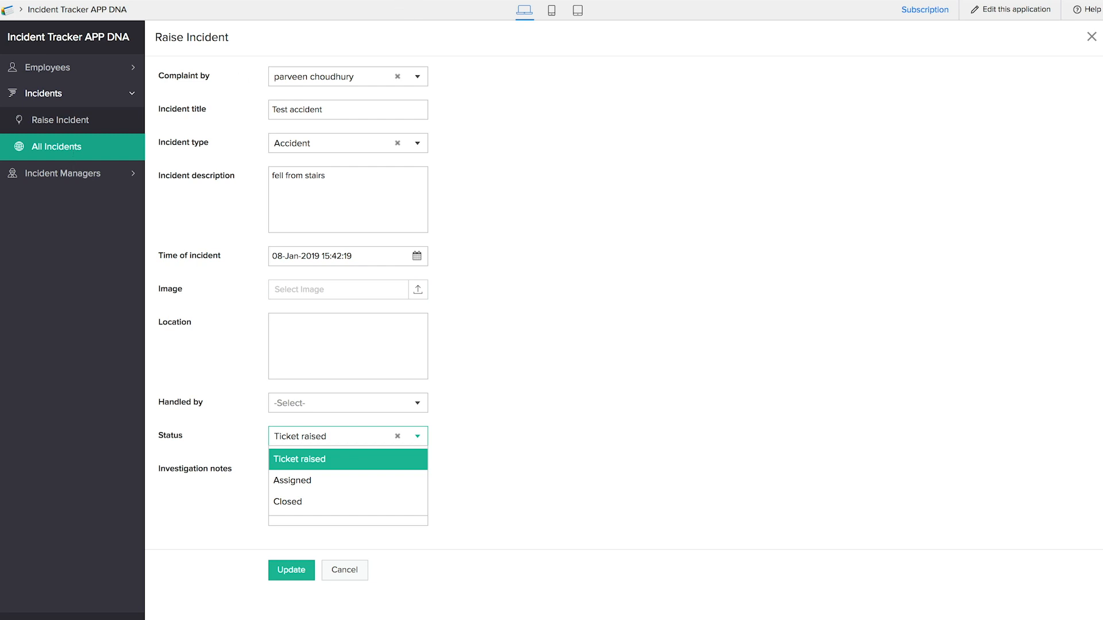
- Finish the url with #Report:All_Incident_Managers"; after checking the report name, then save the script
{"action": "left_click", "coordinate": [85, 173]}
{"action": "left_click", "coordinate": [85, 174]}
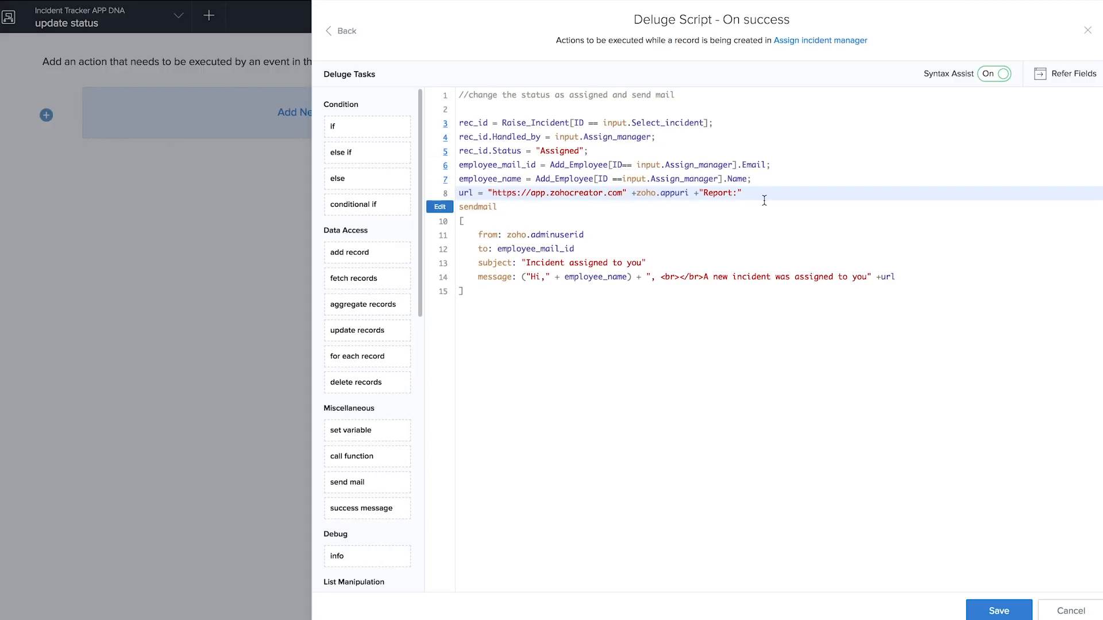
{"action": "type", "text": "#Report:All_Incident_Managers\";"}
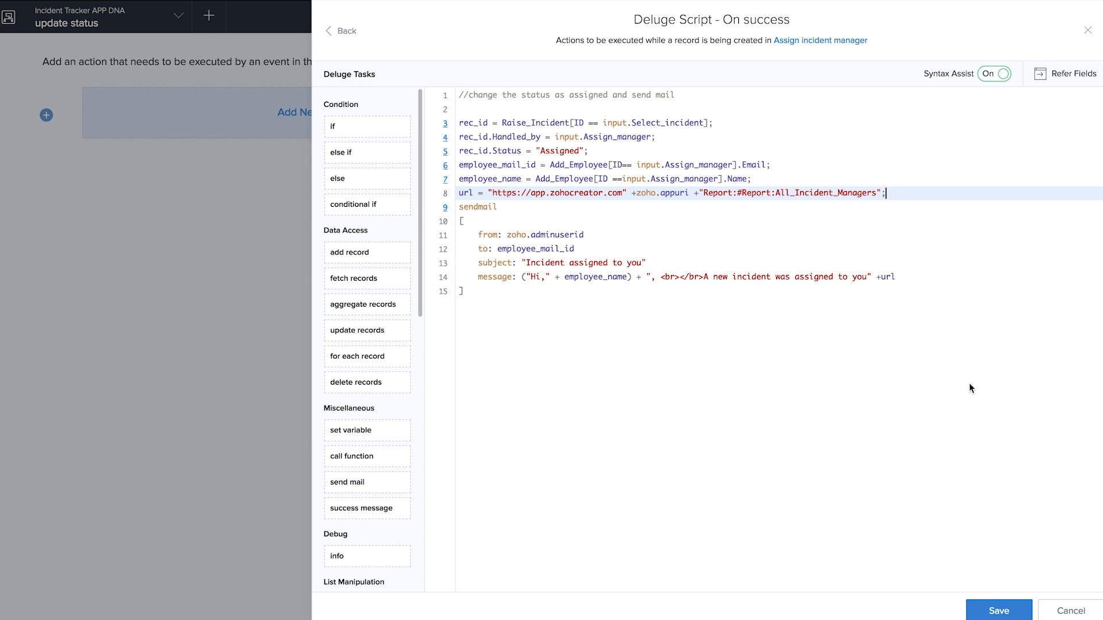
{"action": "left_click", "coordinate": [996, 612]}
{"action": "left_click", "coordinate": [1087, 30]}
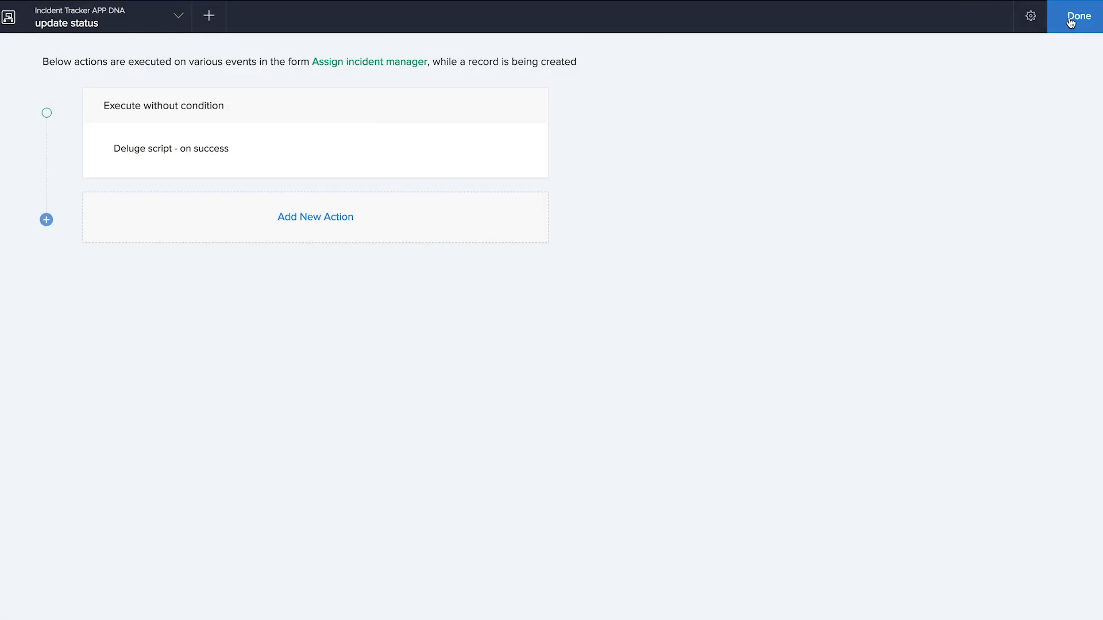
- Close the workflow editor and switch to the live app
{"action": "left_click", "coordinate": [1069, 22]}
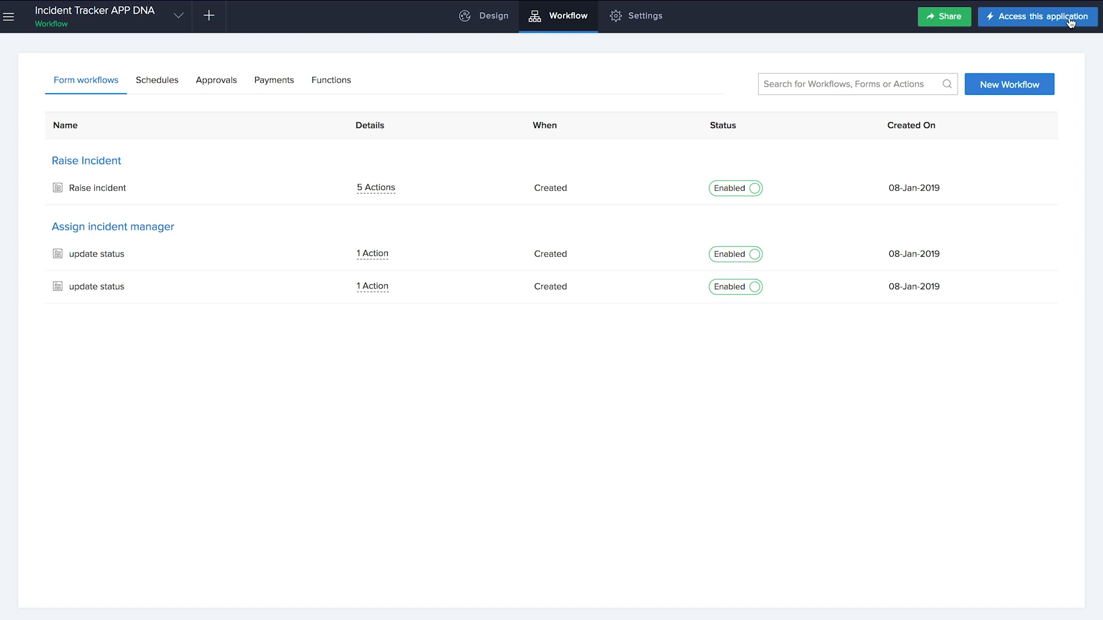
{"action": "mouse_move", "coordinate": [281, 3]}
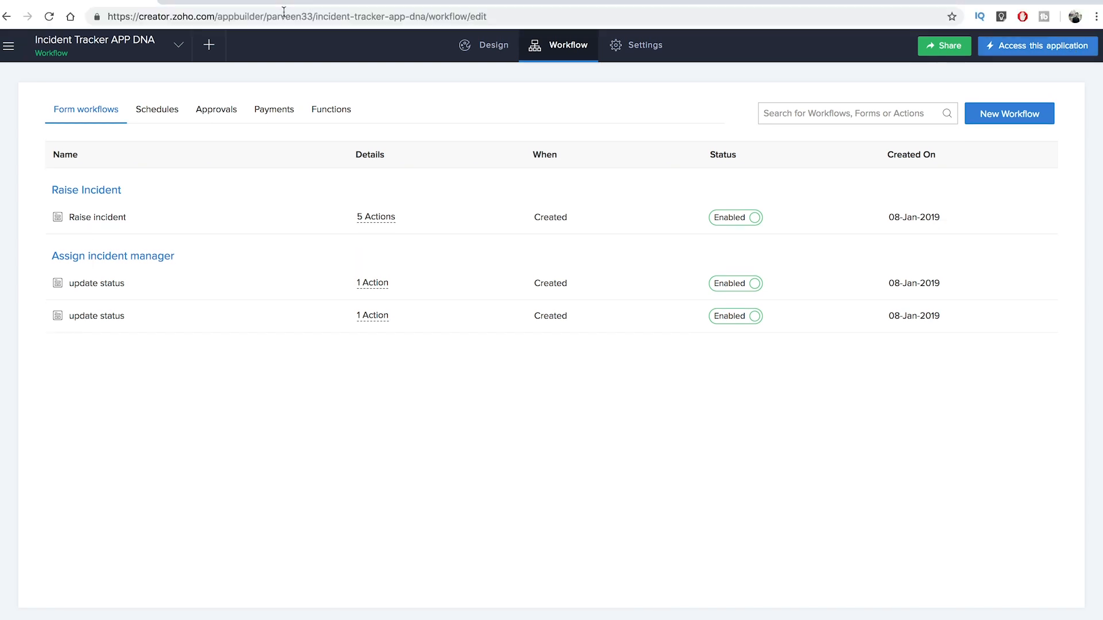
{"action": "left_click", "coordinate": [264, 1]}
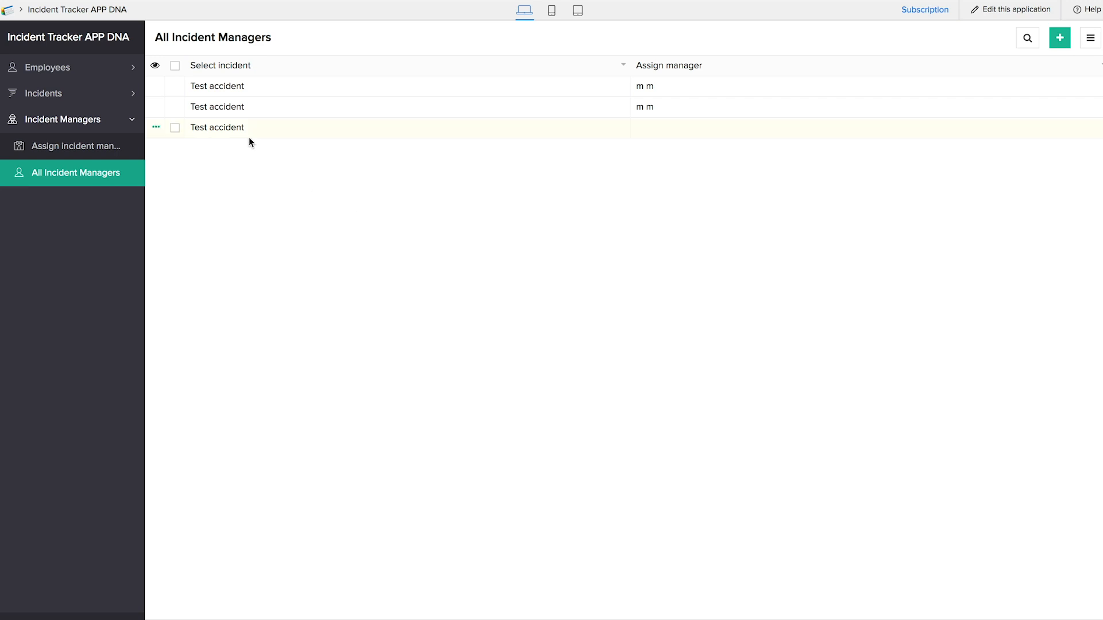
- Submit a new Raise Incident entry titled 'button tes' with incident type Assault
{"action": "left_click", "coordinate": [66, 93]}
{"action": "left_click", "coordinate": [76, 125]}
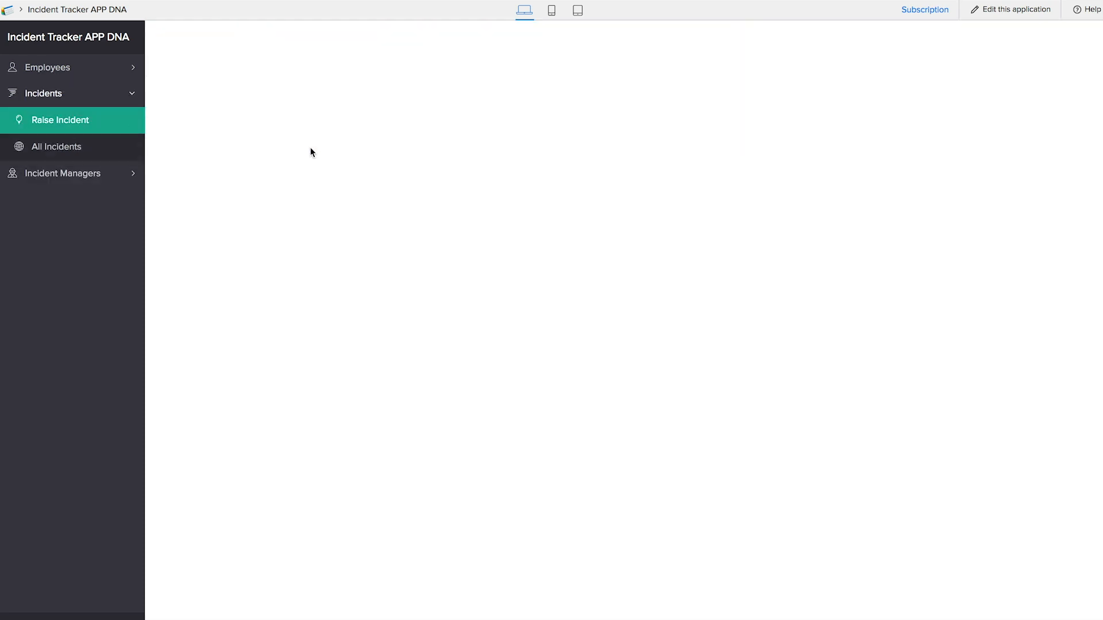
{"action": "left_click", "coordinate": [312, 112]}
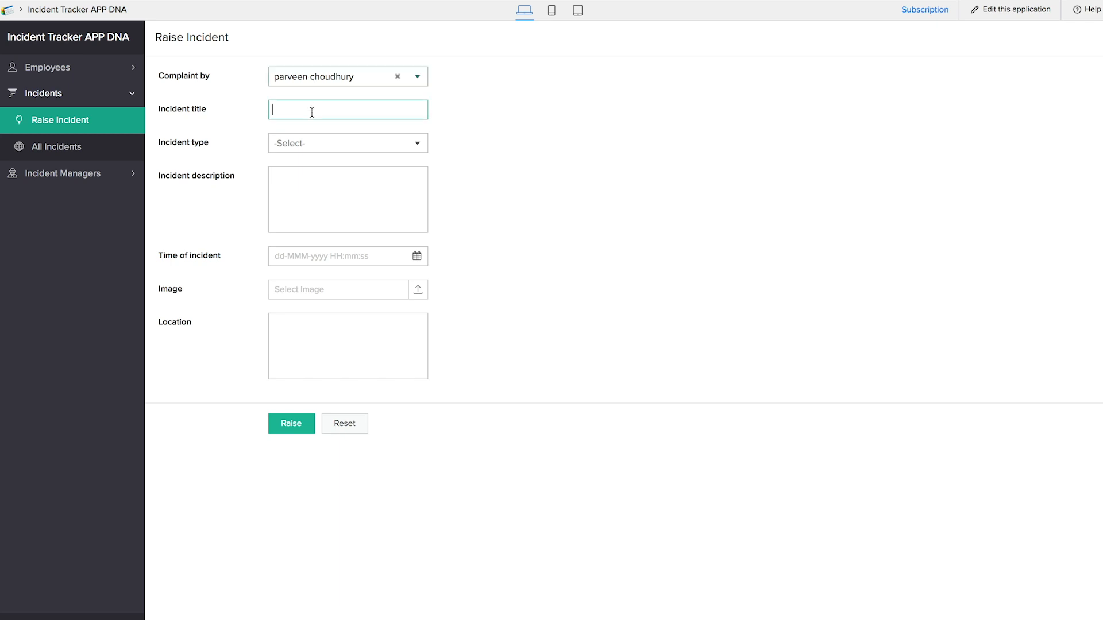
{"action": "type", "text": "button test"}
{"action": "left_click", "coordinate": [305, 146]}
{"action": "left_click", "coordinate": [315, 167]}
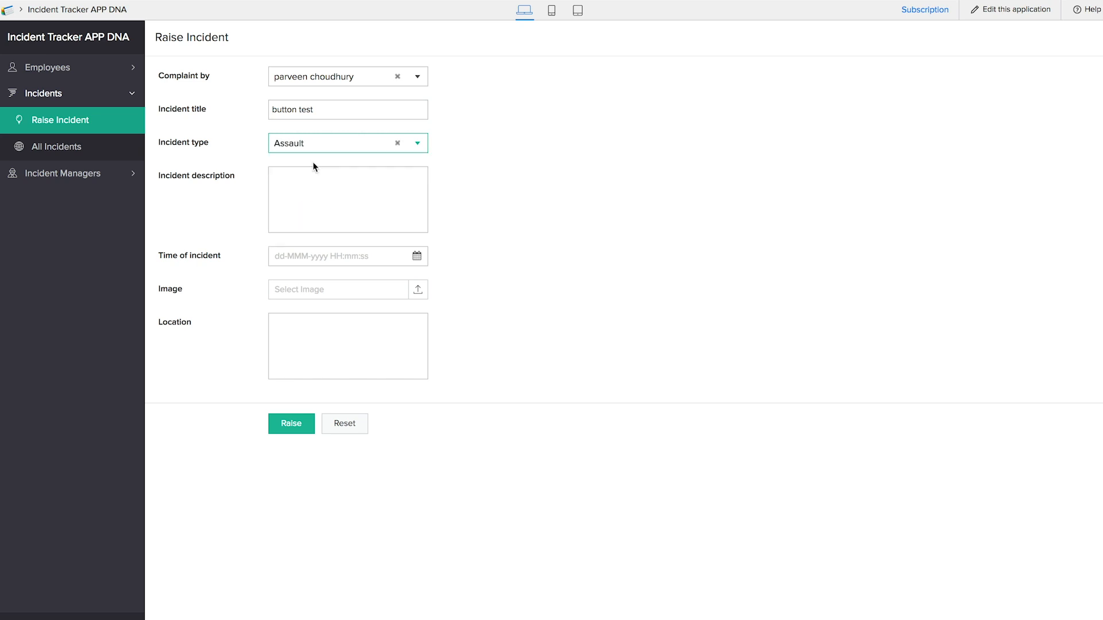
{"action": "left_click", "coordinate": [293, 424]}
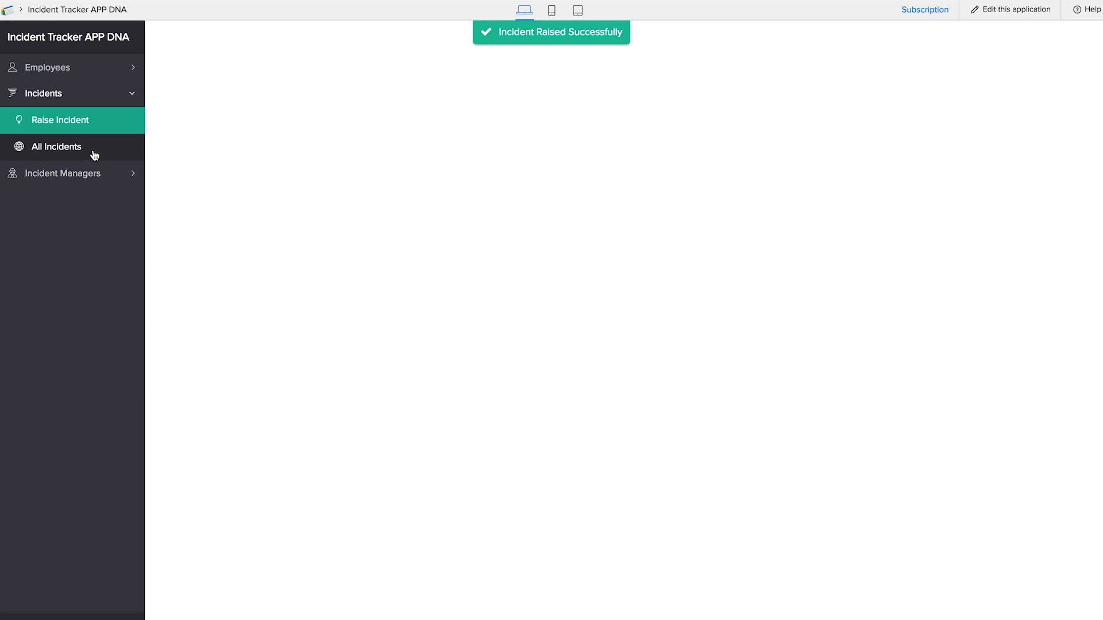
- Assign the only available manager to the button test incident from All Incidents
{"action": "left_click", "coordinate": [64, 149]}
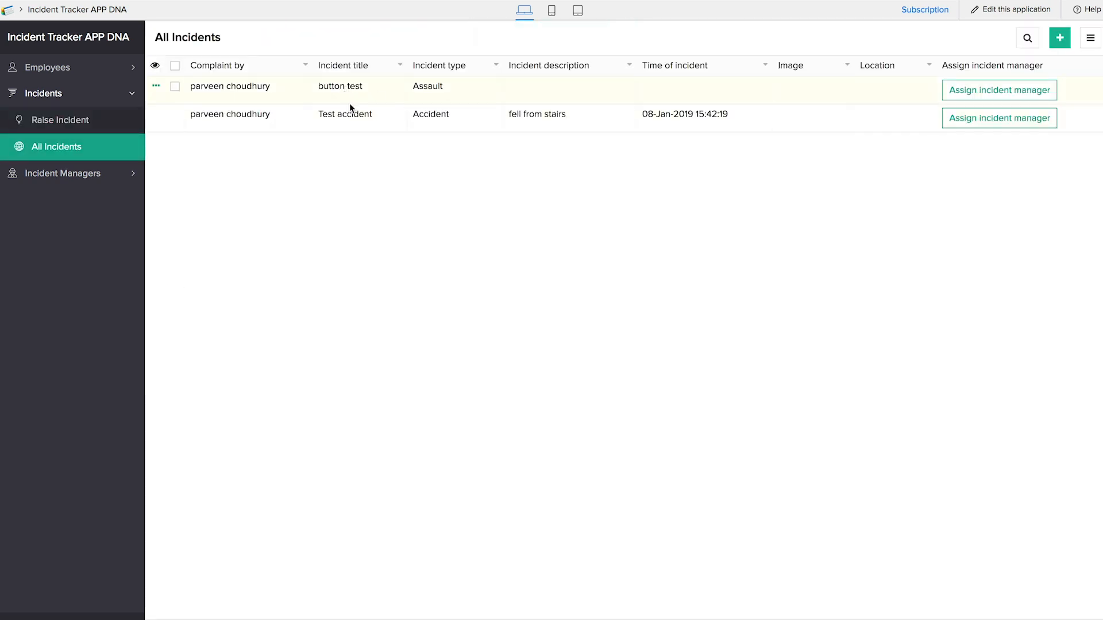
{"action": "left_click", "coordinate": [1002, 96]}
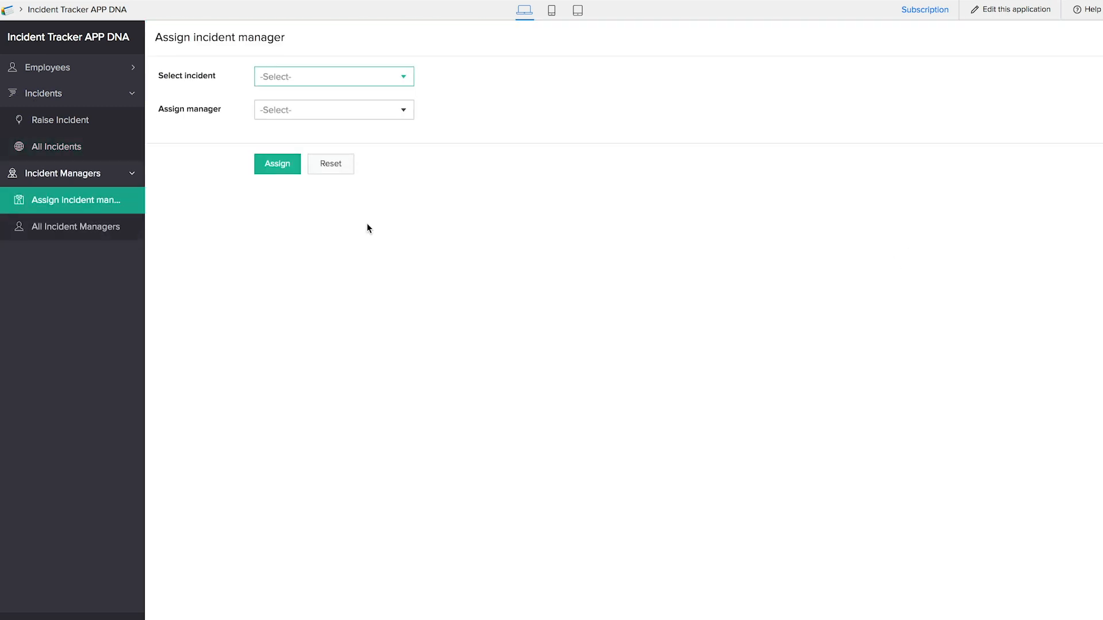
{"action": "left_click", "coordinate": [320, 81]}
{"action": "left_click", "coordinate": [321, 107]}
{"action": "left_click", "coordinate": [319, 110]}
{"action": "left_click", "coordinate": [311, 143]}
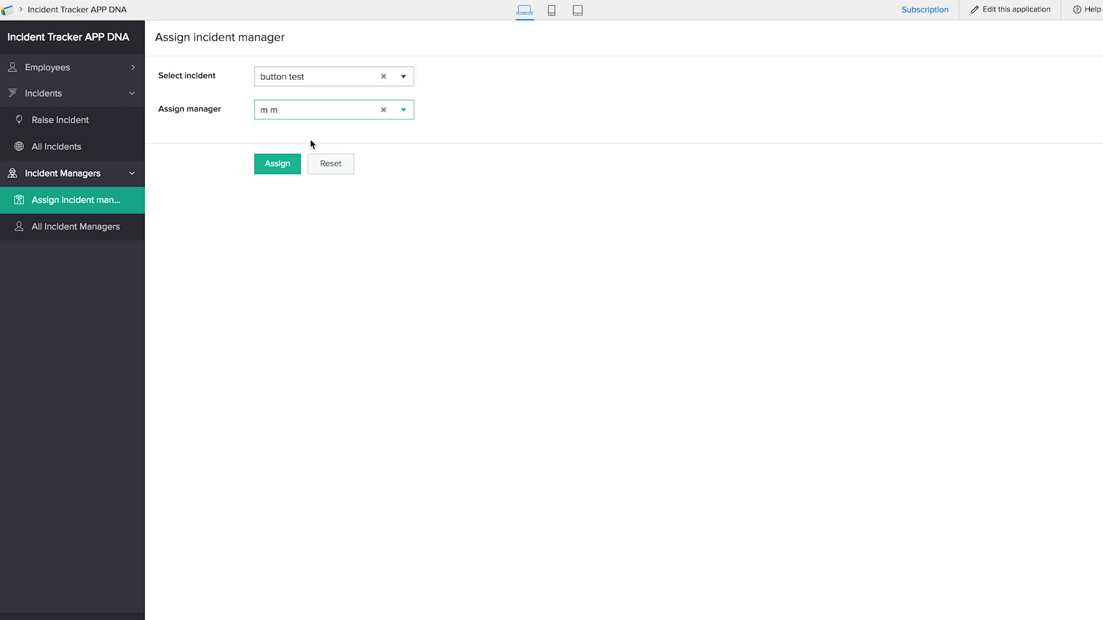
{"action": "left_click", "coordinate": [280, 164]}
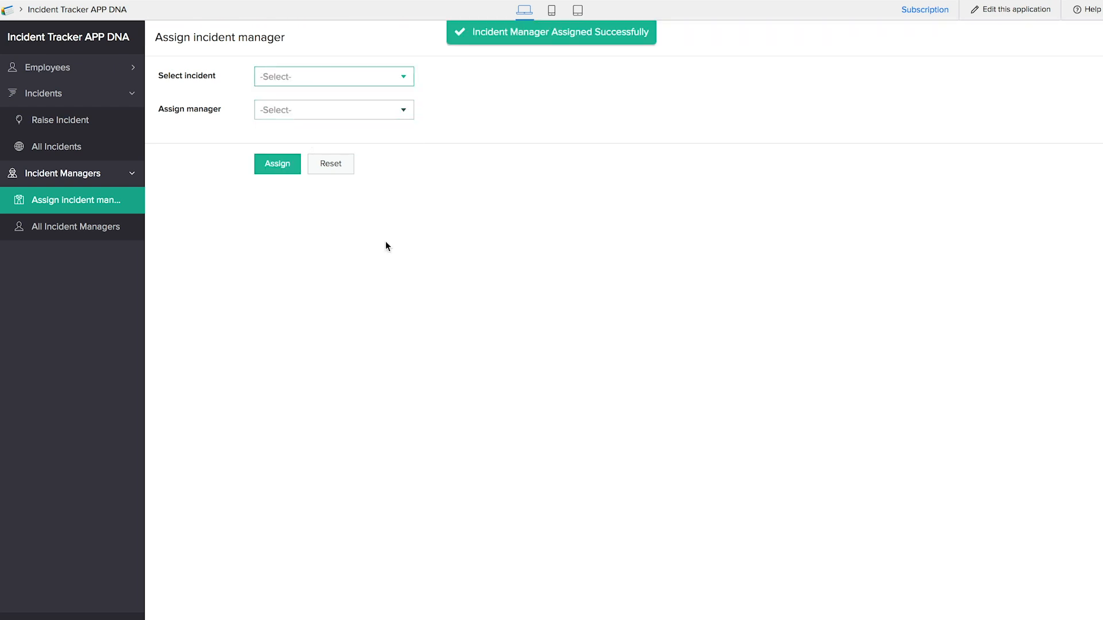
- View the button test incident's details in All Incidents, then open All Incident Managers
{"action": "left_click", "coordinate": [78, 148]}
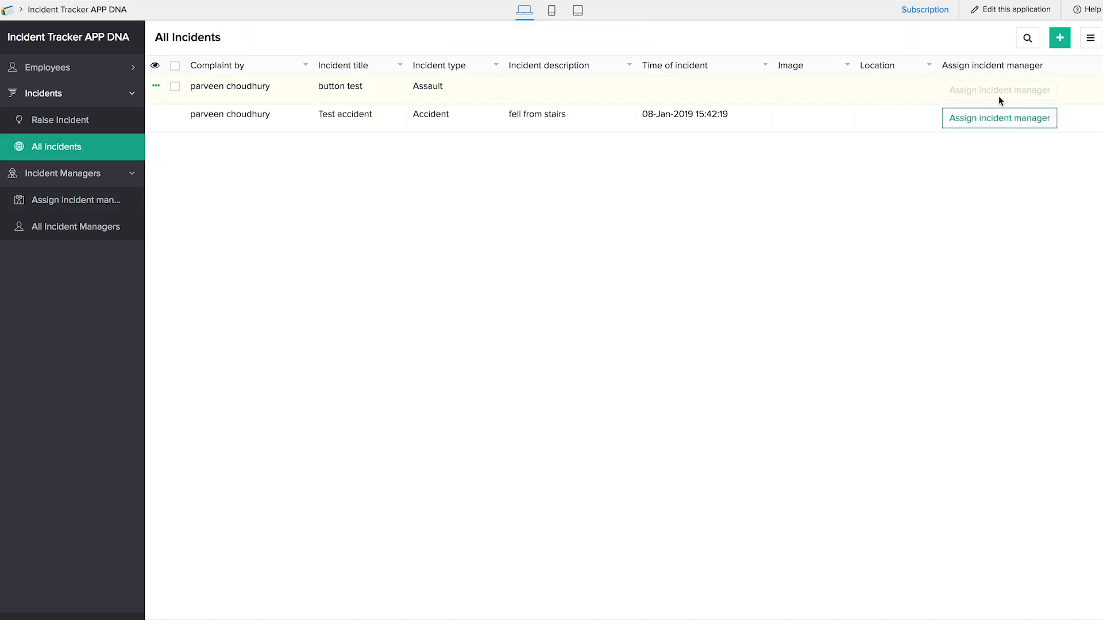
{"action": "left_click", "coordinate": [627, 90]}
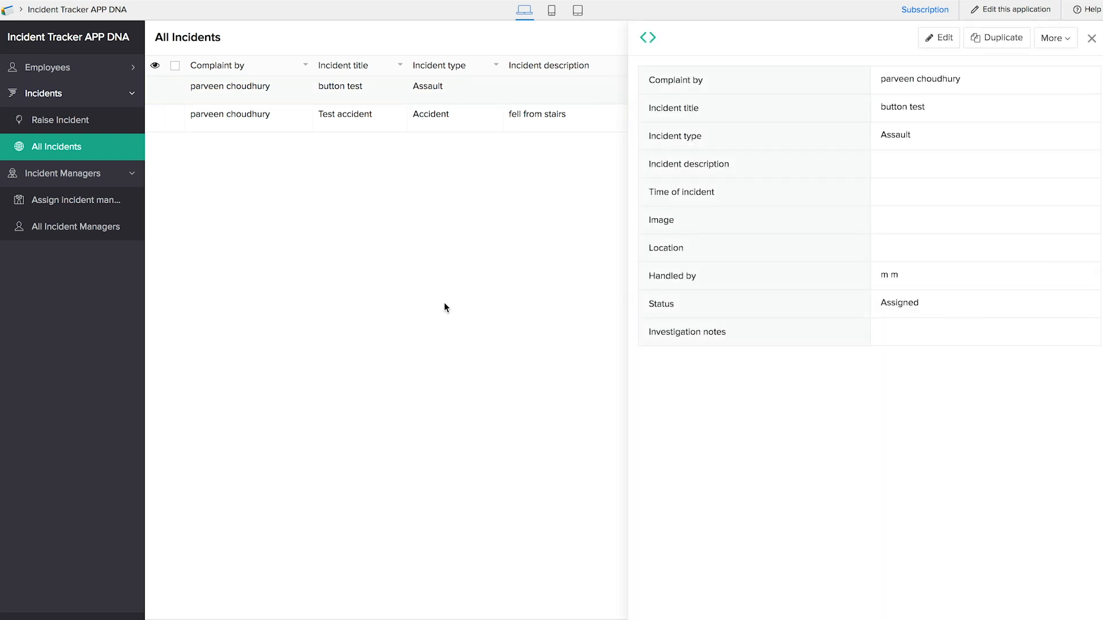
{"action": "left_click", "coordinate": [52, 231]}
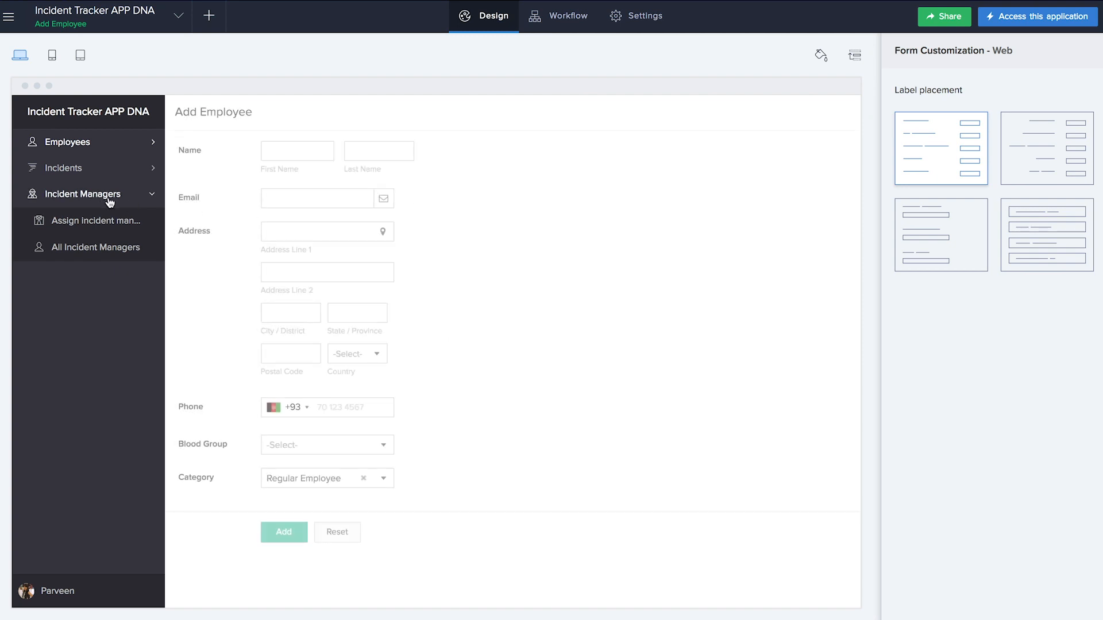
- Rename the All Incident Managers report to 'Incident assignments' through its report properties
{"action": "left_click", "coordinate": [84, 222]}
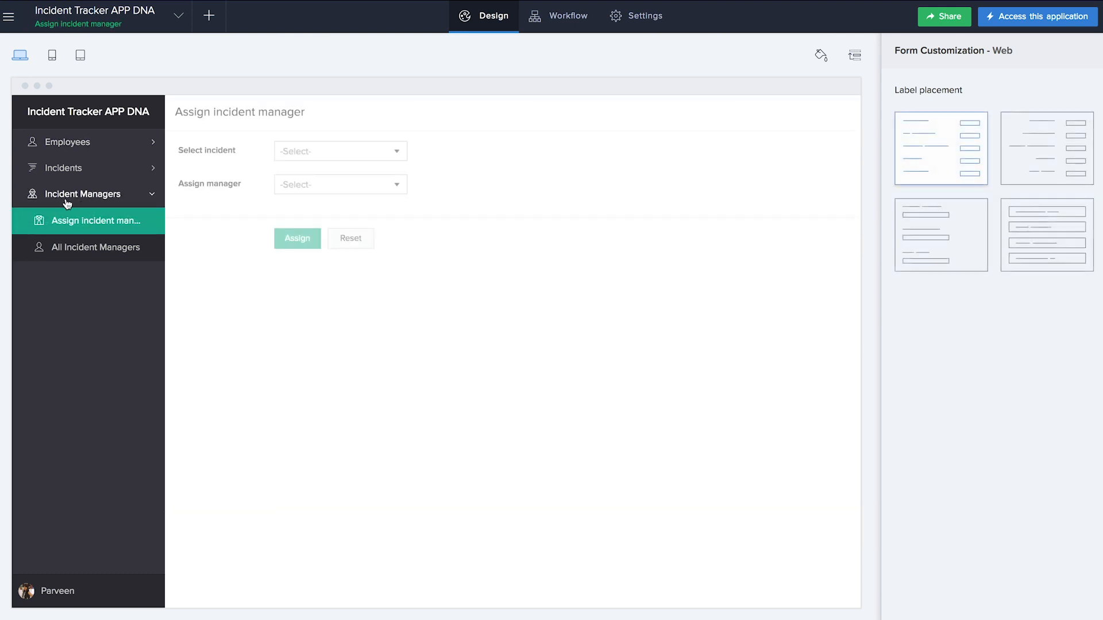
{"action": "left_click", "coordinate": [94, 259]}
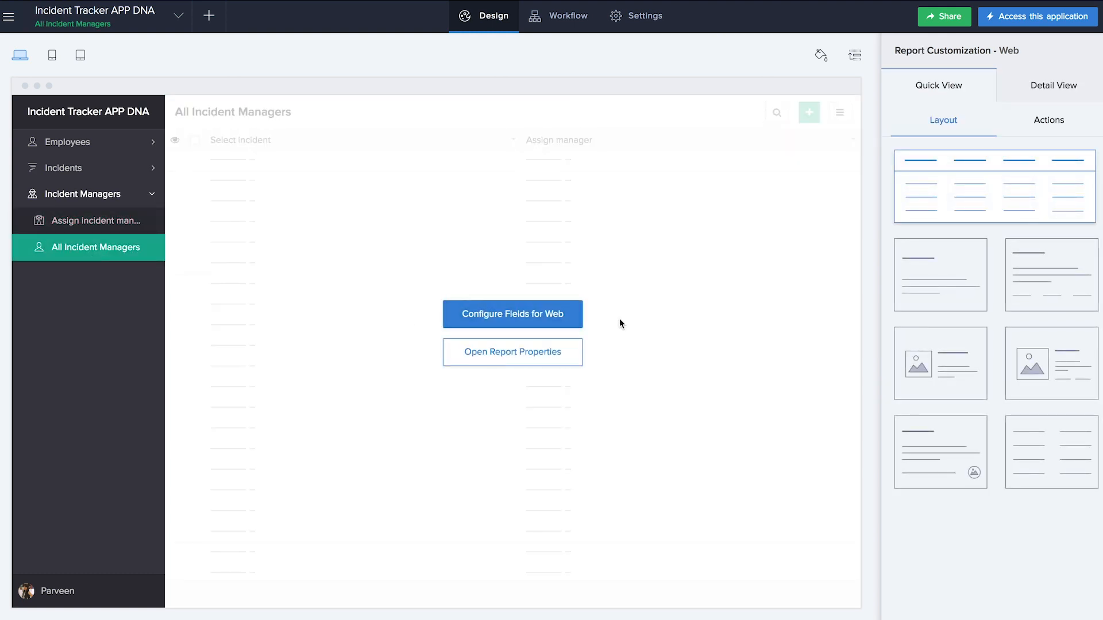
{"action": "left_click", "coordinate": [562, 354]}
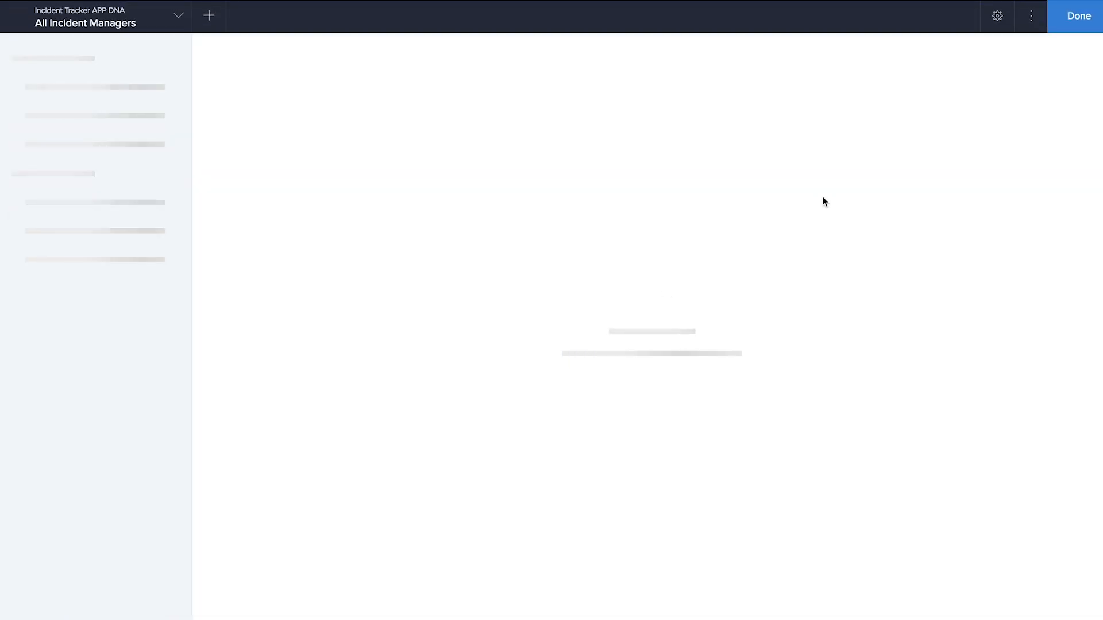
{"action": "left_click", "coordinate": [1031, 17]}
{"action": "left_click", "coordinate": [1029, 44]}
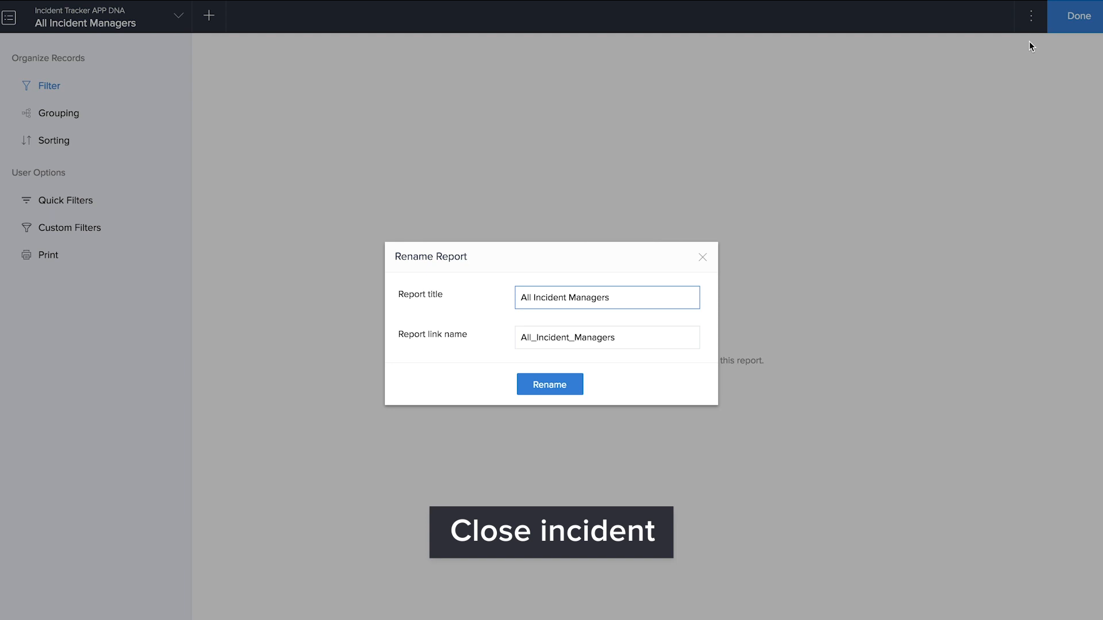
{"action": "key", "text": "BackSpace"}
{"action": "key", "text": "BackSpace"}
{"action": "key", "text": "BackSpace"}
{"action": "key", "text": "BackSpace"}
{"action": "key", "text": "BackSpace"}
{"action": "key", "text": "BackSpace"}
{"action": "key", "text": "BackSpace"}
{"action": "key", "text": "BackSpace"}
{"action": "key", "text": "BackSpace"}
{"action": "key", "text": "BackSpace"}
{"action": "key", "text": "BackSpace"}
{"action": "key", "text": "BackSpace"}
{"action": "key", "text": "BackSpace"}
{"action": "key", "text": "BackSpace"}
{"action": "key", "text": "BackSpace"}
{"action": "key", "text": "BackSpace"}
{"action": "key", "text": "BackSpace"}
{"action": "key", "text": "BackSpace"}
{"action": "key", "text": "BackSpace"}
{"action": "key", "text": "BackSpace"}
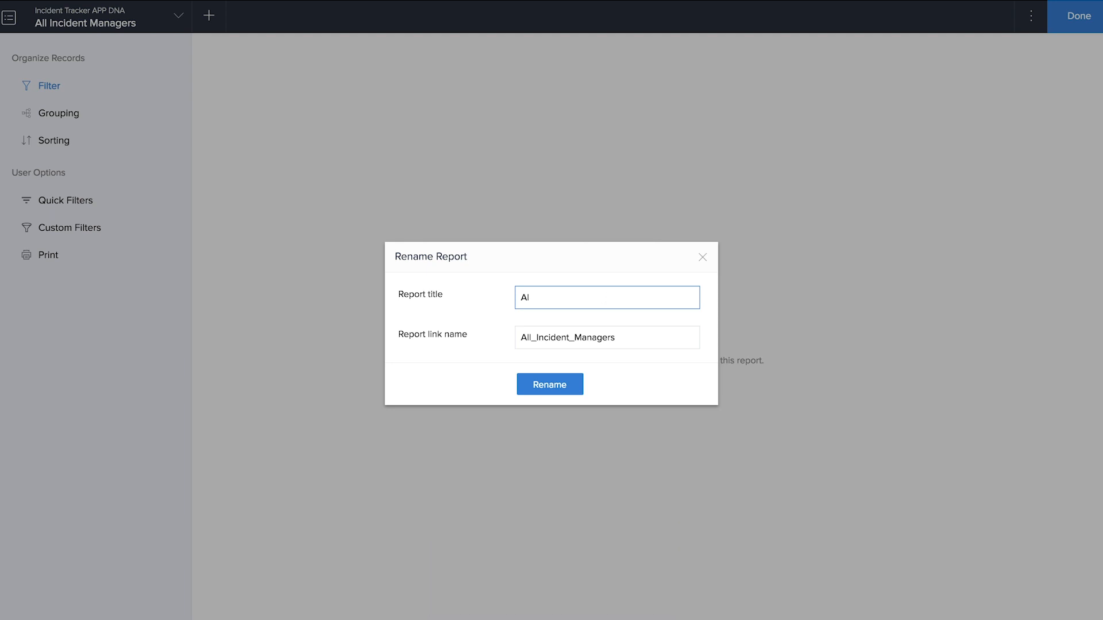
{"action": "type", "text": "Incident assignments"}
{"action": "left_click", "coordinate": [581, 384]}
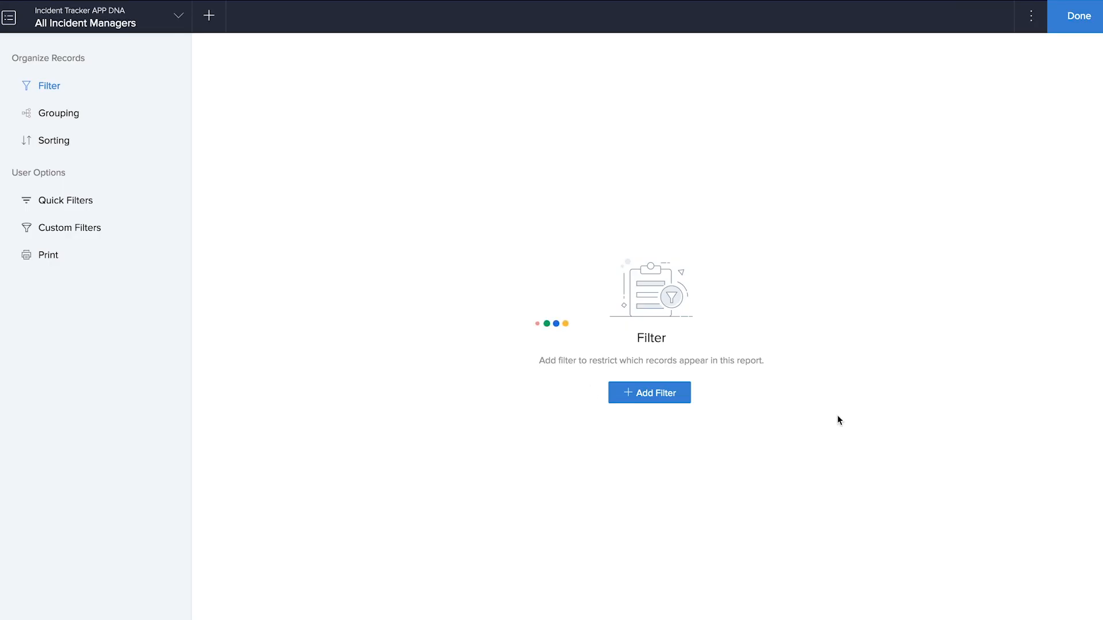
{"action": "left_click", "coordinate": [1071, 19]}
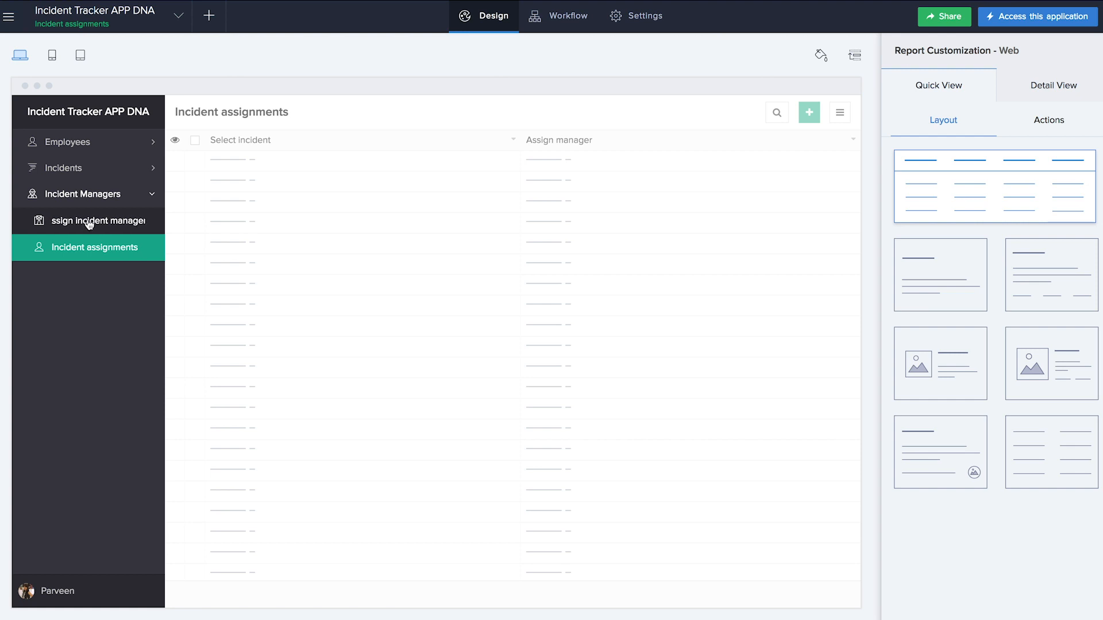
- Relabel the Incident Managers menu section 'Assigned incidents' in the menu rearranging panel
{"action": "left_click", "coordinate": [91, 197]}
{"action": "left_click", "coordinate": [91, 197]}
{"action": "left_click", "coordinate": [854, 60]}
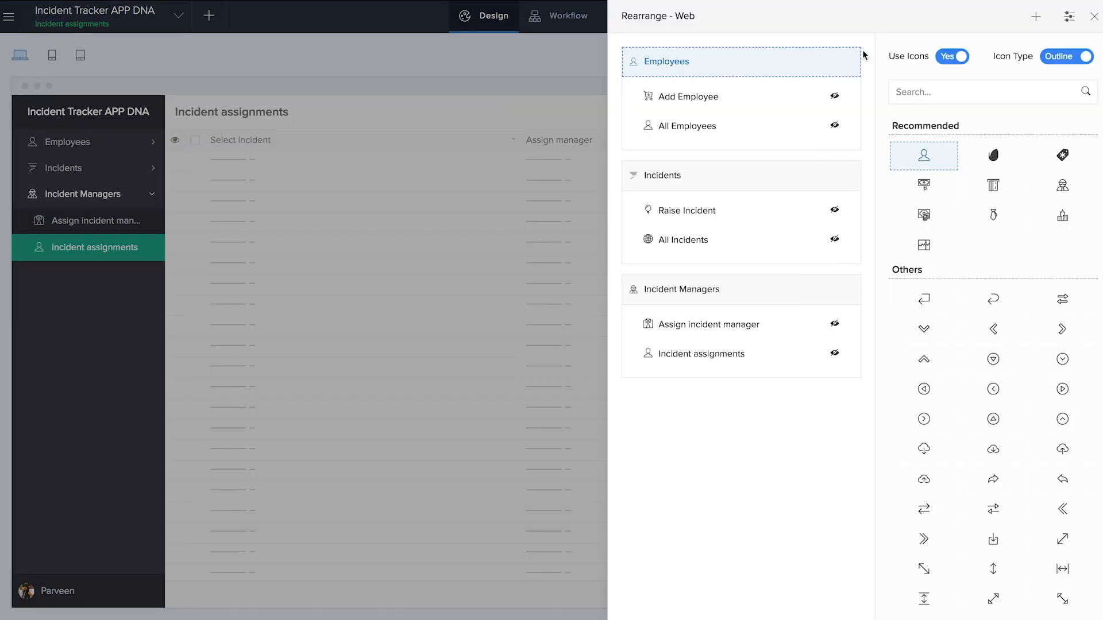
{"action": "left_click", "coordinate": [744, 295]}
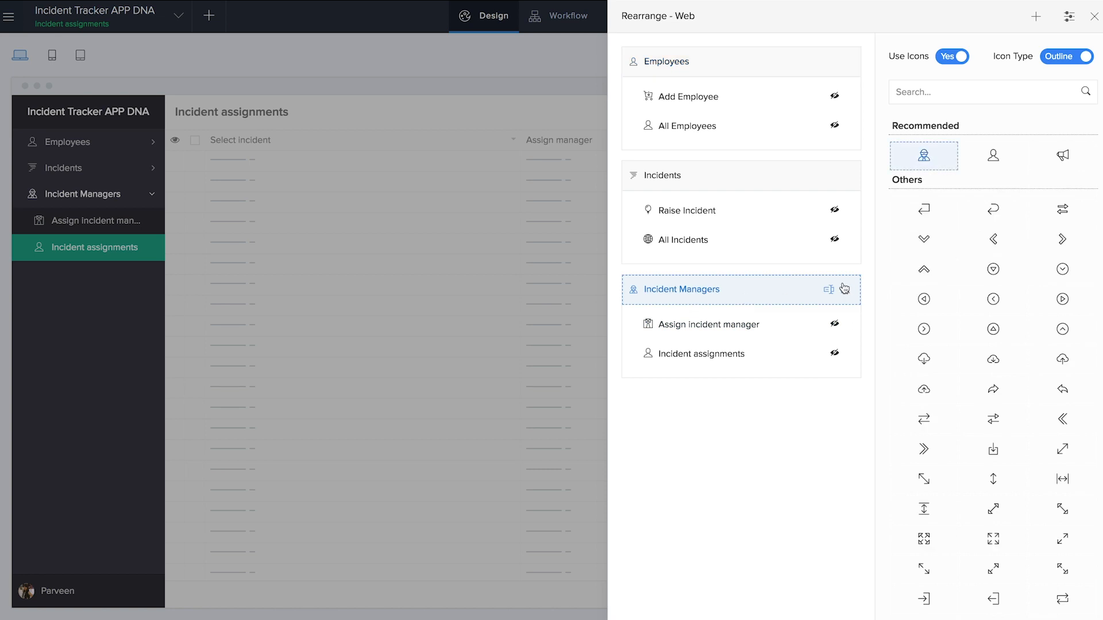
{"action": "left_click", "coordinate": [830, 295]}
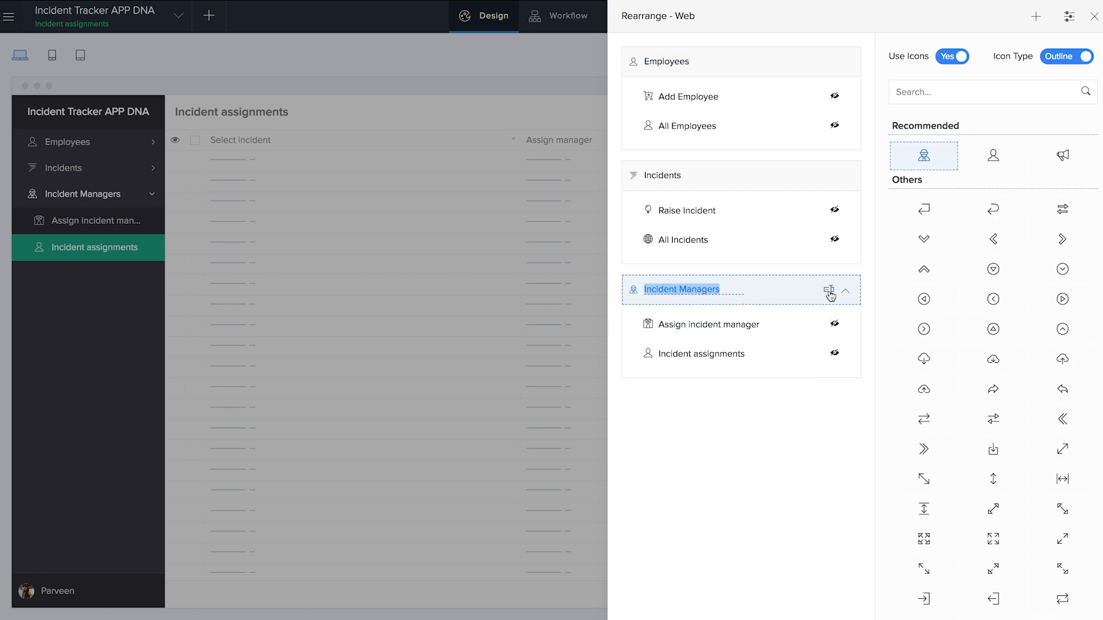
{"action": "type", "text": "Assigned incidents"}
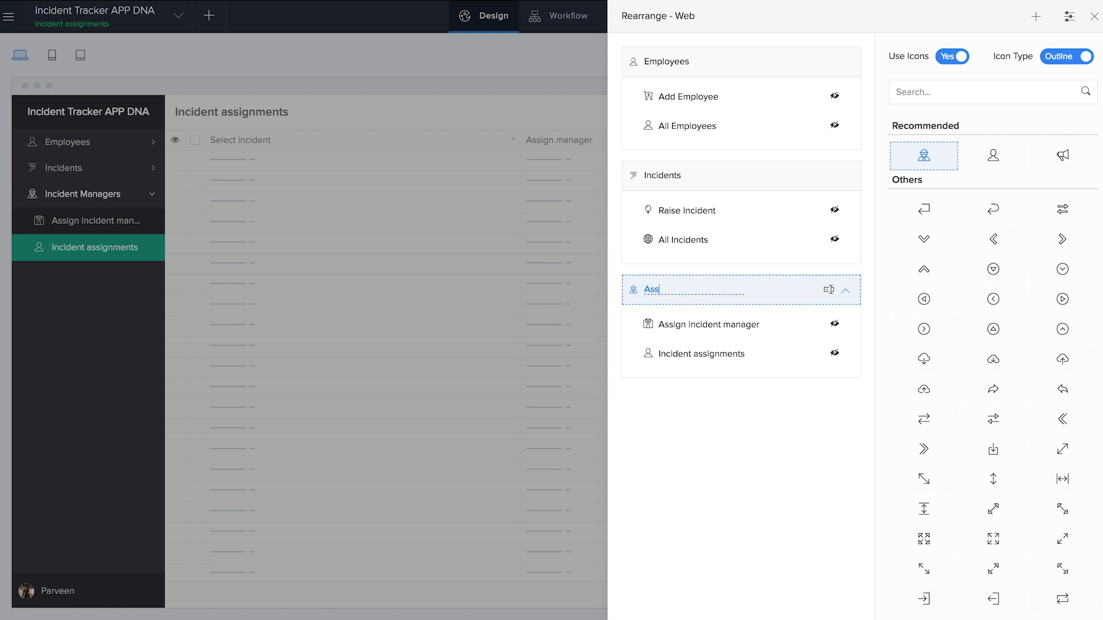
{"action": "left_click", "coordinate": [779, 429]}
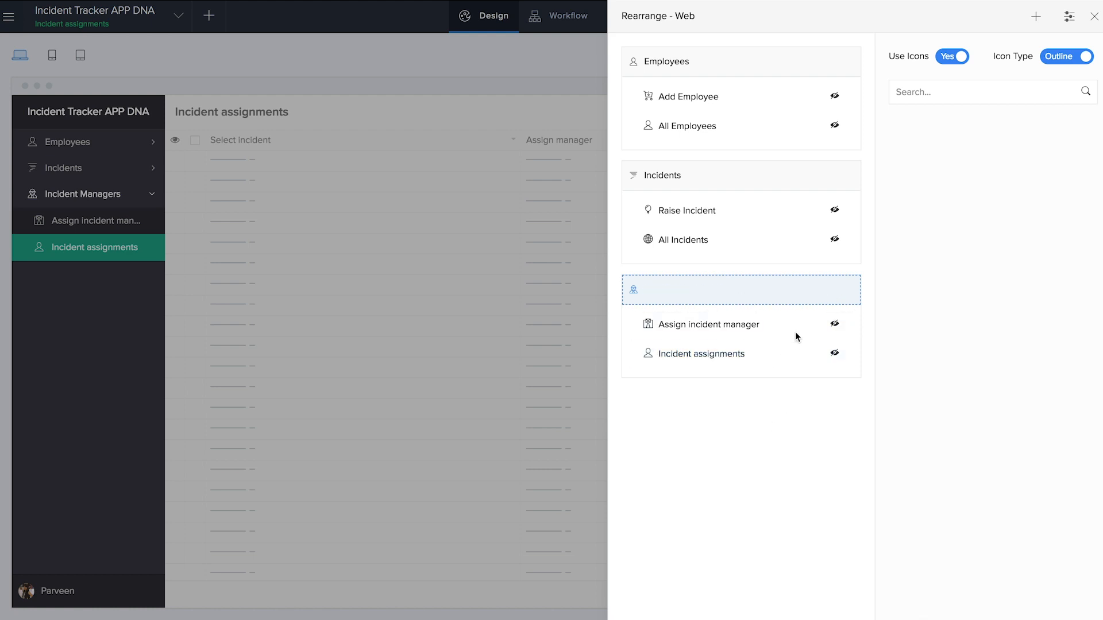
{"action": "left_click", "coordinate": [1094, 17]}
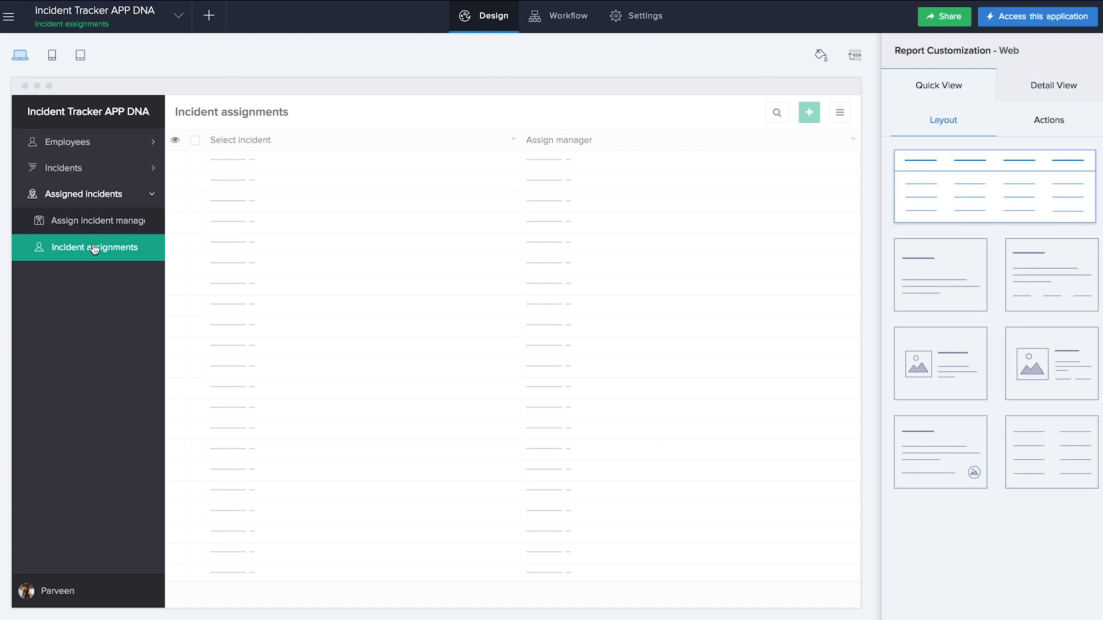
{"action": "left_click", "coordinate": [76, 175]}
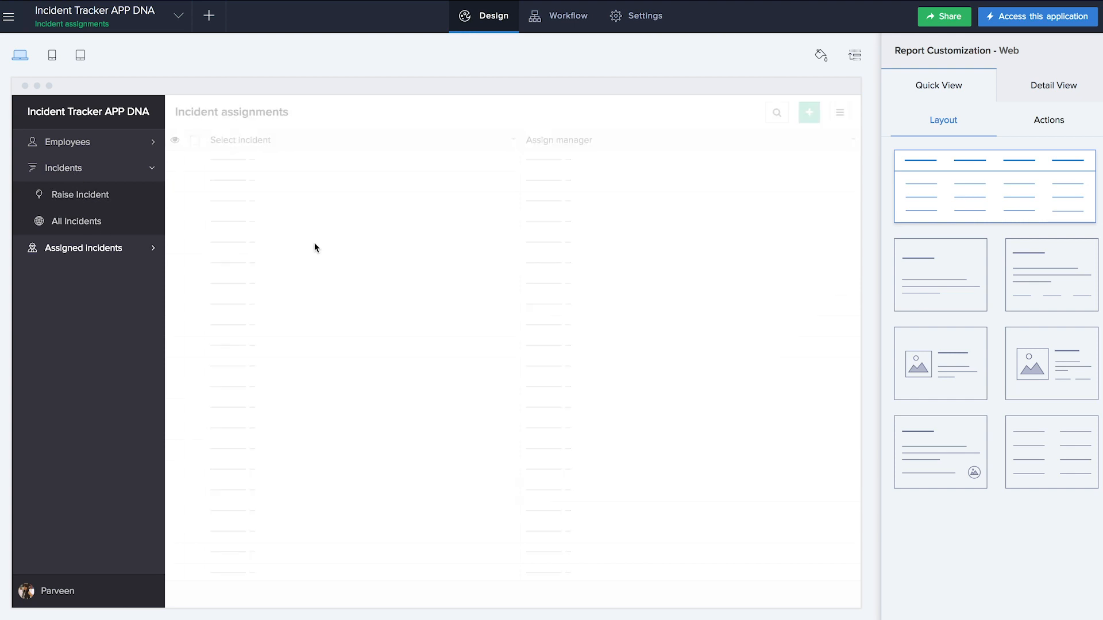
- Create a blank form named 'Incident report form'
{"action": "left_click", "coordinate": [211, 17]}
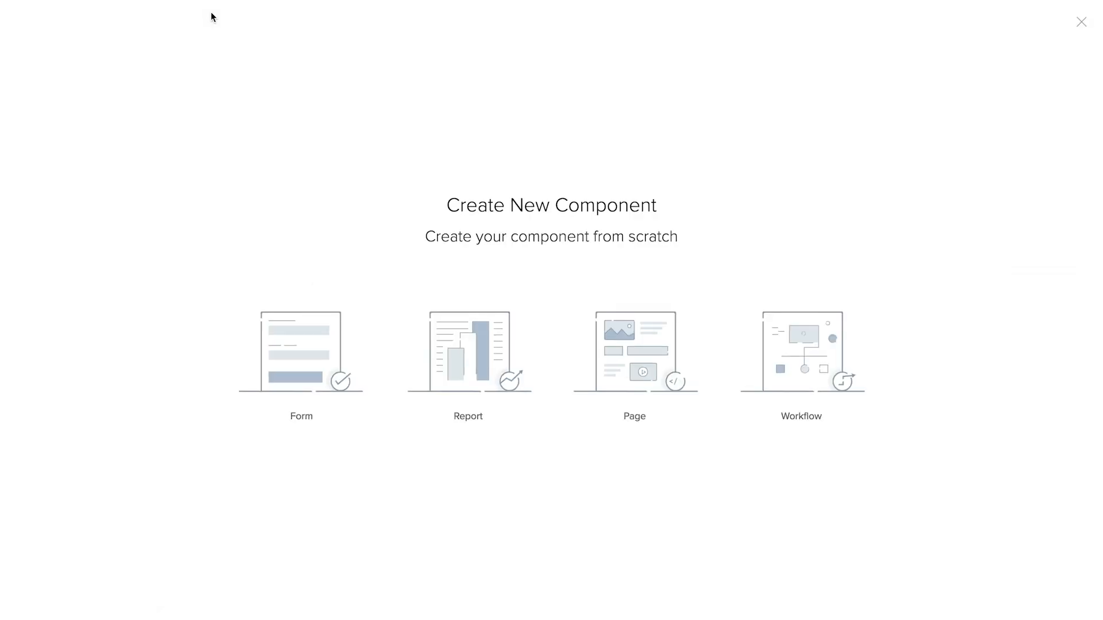
{"action": "left_click", "coordinate": [297, 357]}
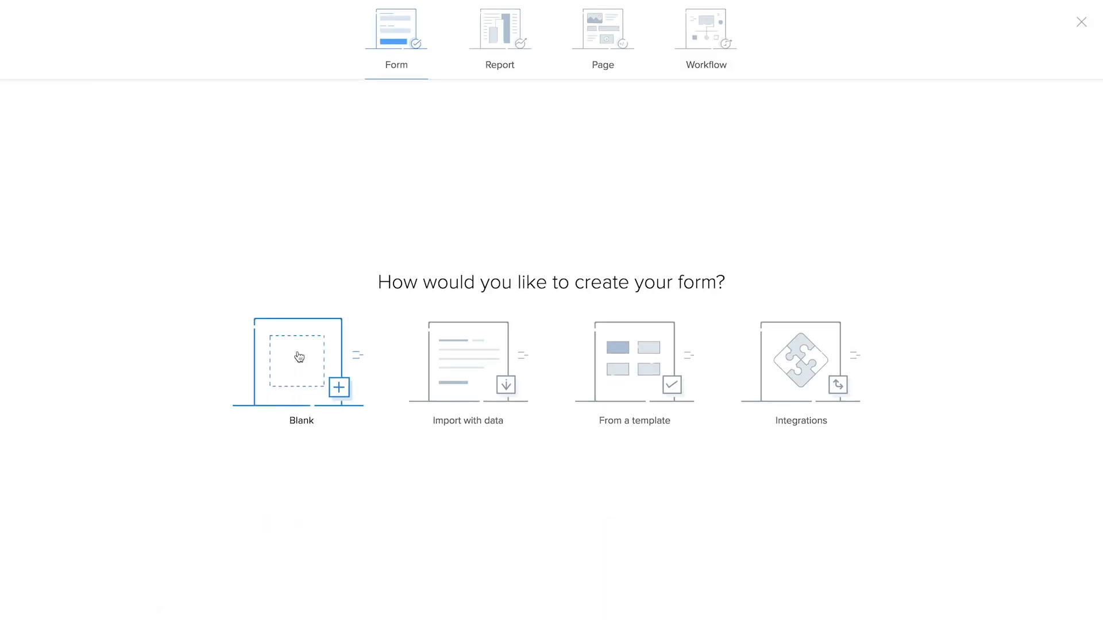
{"action": "left_click", "coordinate": [299, 356]}
{"action": "type", "text": "Incident report form"}
{"action": "left_click", "coordinate": [520, 370]}
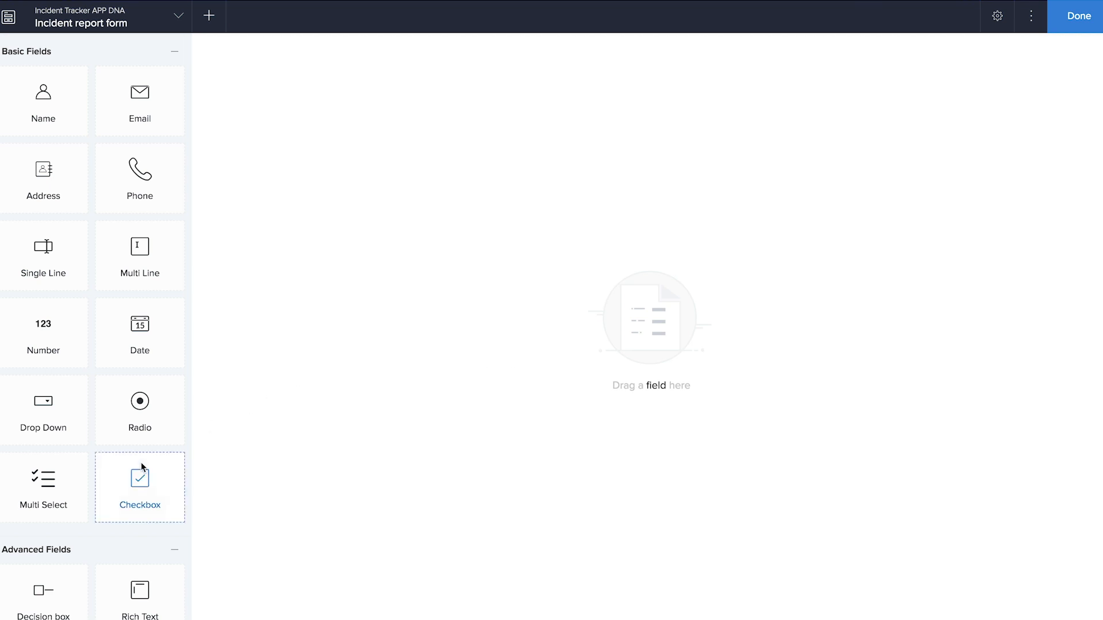
- Add a lookup field linked to the Add Employee form, displaying employee Name
{"action": "scroll", "coordinate": [140, 465], "scroll_direction": "down", "scroll_amount": 9}
{"action": "left_click_drag", "start_coordinate": [140, 412], "coordinate": [392, 295]}
{"action": "left_click", "coordinate": [575, 254]}
{"action": "scroll", "coordinate": [660, 287], "scroll_direction": "down", "scroll_amount": 1}
{"action": "left_click", "coordinate": [640, 285]}
{"action": "left_click", "coordinate": [531, 488]}
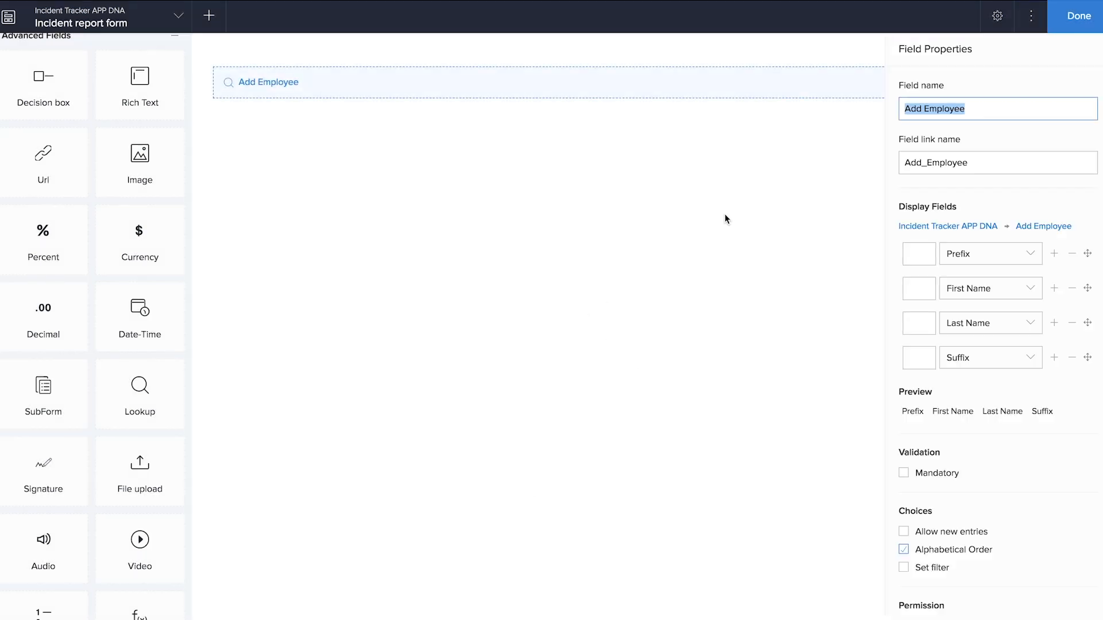
- Filter the lookup choices to employees whose Category equals Incident Manager
{"action": "scroll", "coordinate": [953, 448], "scroll_direction": "down", "scroll_amount": 1}
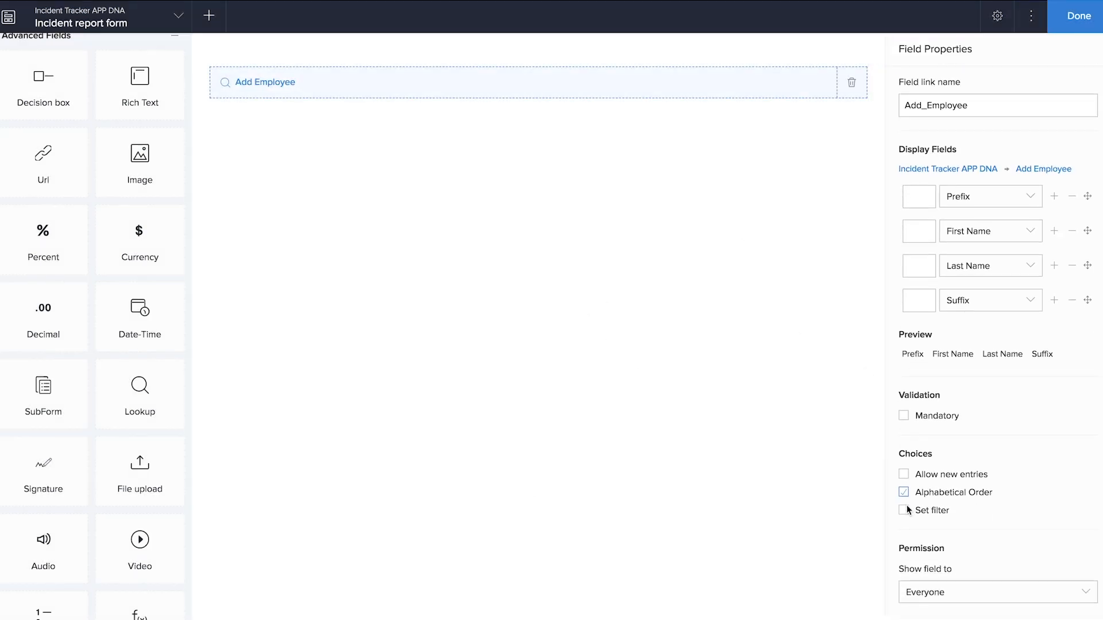
{"action": "left_click", "coordinate": [904, 510]}
{"action": "left_click", "coordinate": [385, 303]}
{"action": "scroll", "coordinate": [396, 394], "scroll_direction": "down", "scroll_amount": 3}
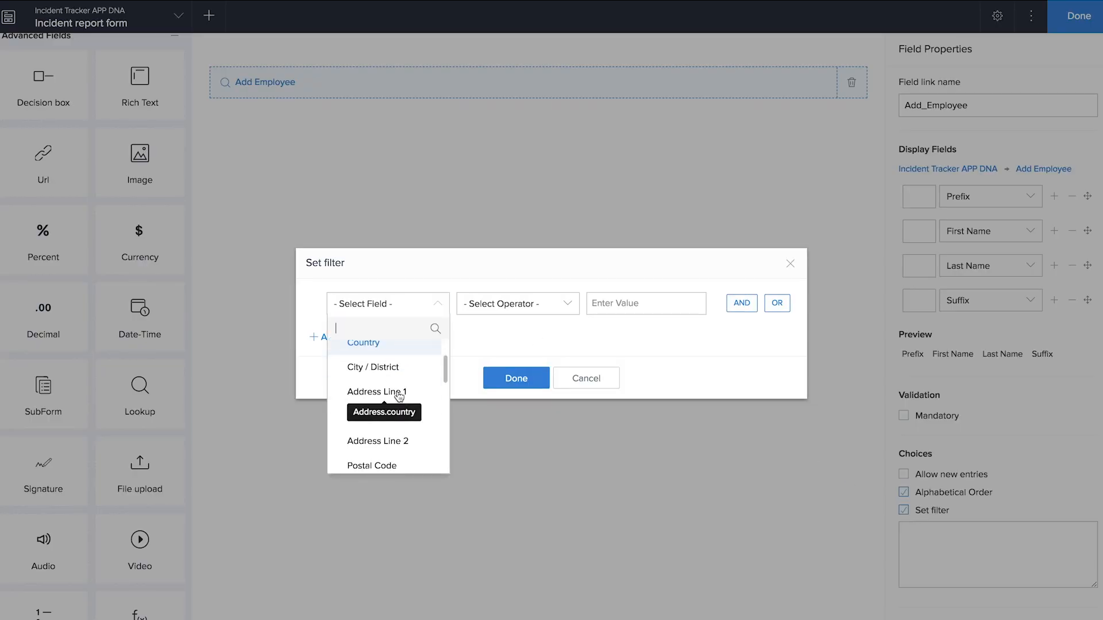
{"action": "left_click", "coordinate": [395, 413]}
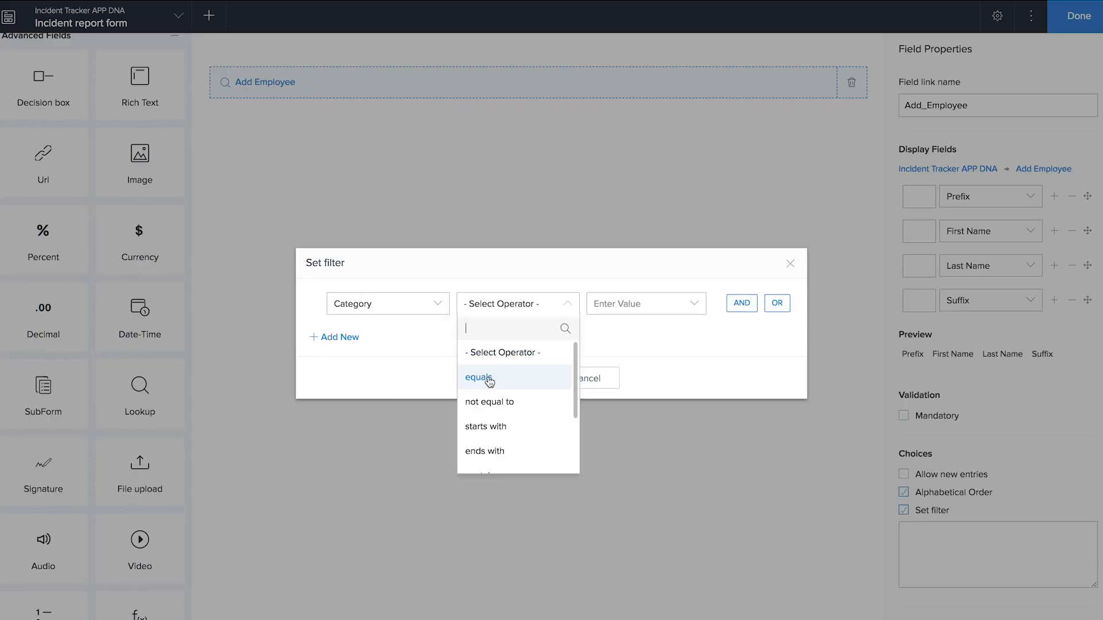
{"action": "left_click", "coordinate": [501, 377]}
{"action": "left_click", "coordinate": [629, 413]}
{"action": "left_click", "coordinate": [546, 384]}
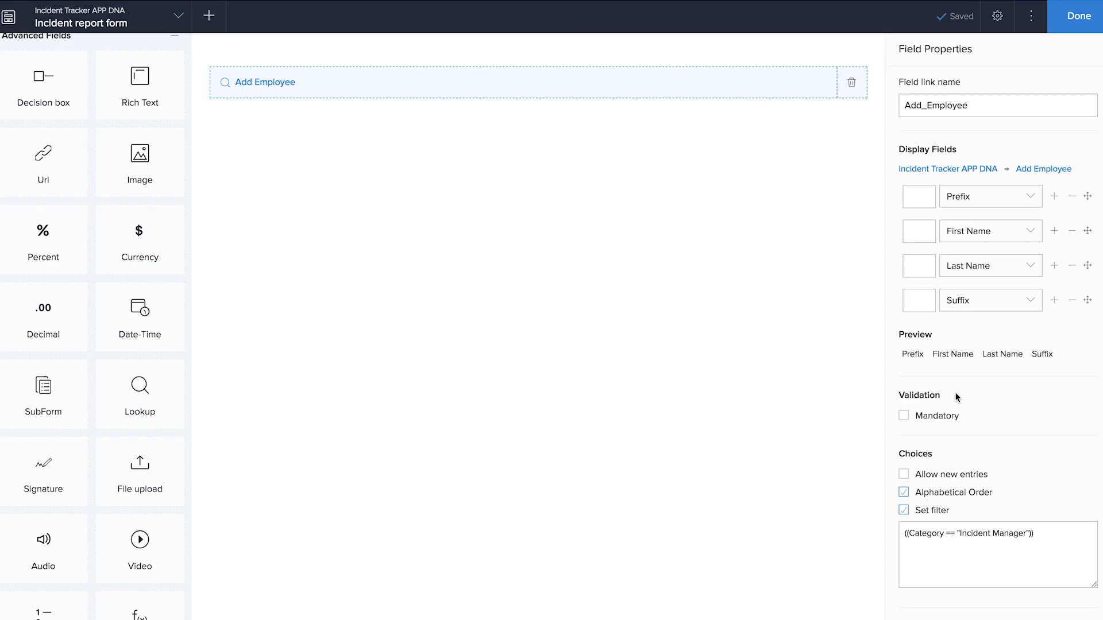
- Drop Prefix and Suffix from the displayed name and set the field link name to Handled_by
{"action": "left_click", "coordinate": [1072, 196]}
{"action": "left_click", "coordinate": [1072, 265]}
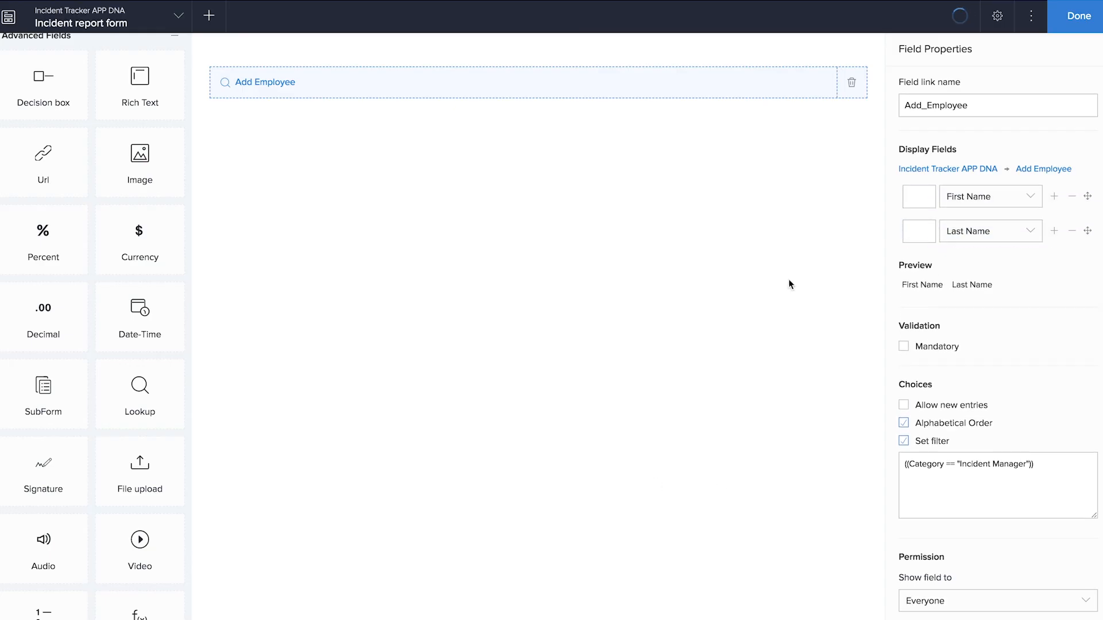
{"action": "left_click_drag", "start_coordinate": [973, 105], "coordinate": [893, 104]}
{"action": "type", "text": "Handled_by"}
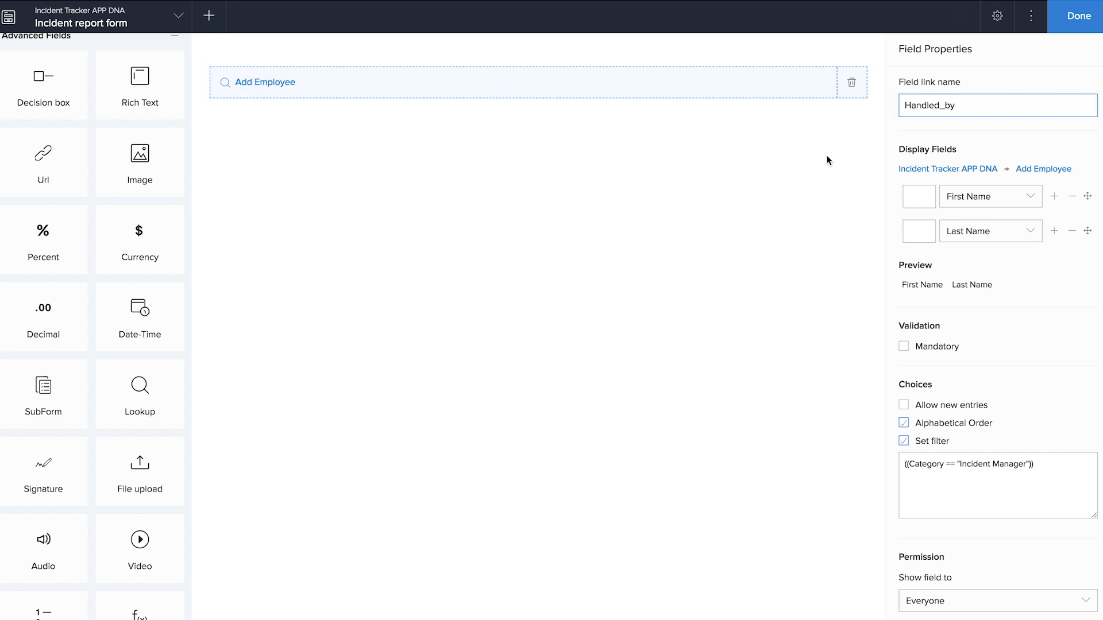
{"action": "left_click", "coordinate": [827, 154]}
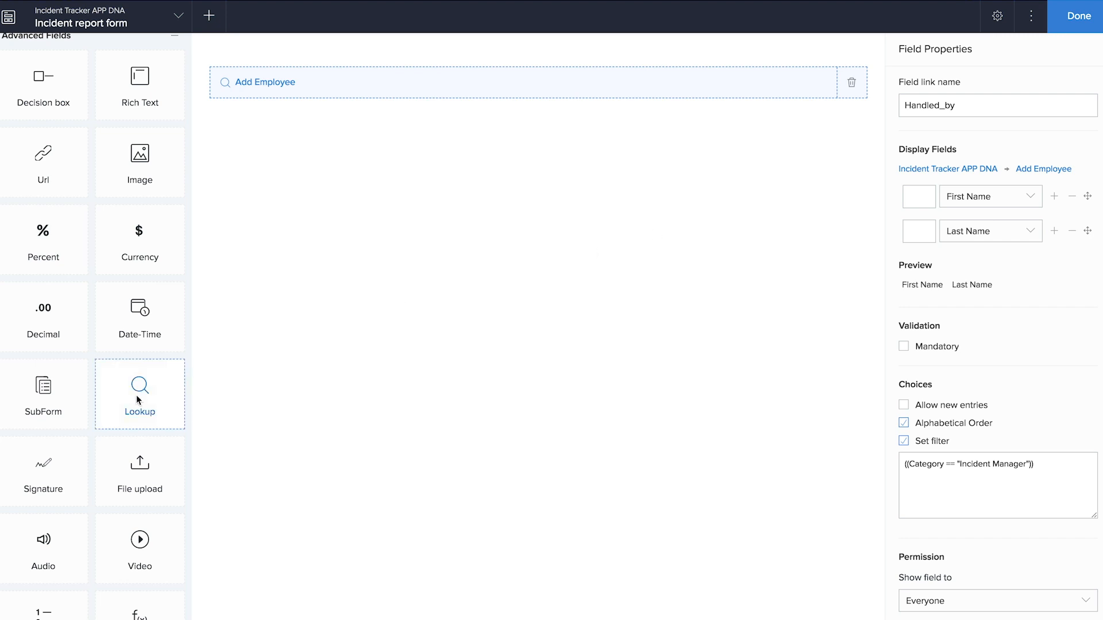
{"action": "scroll", "coordinate": [108, 495], "scroll_direction": "down", "scroll_amount": 3}
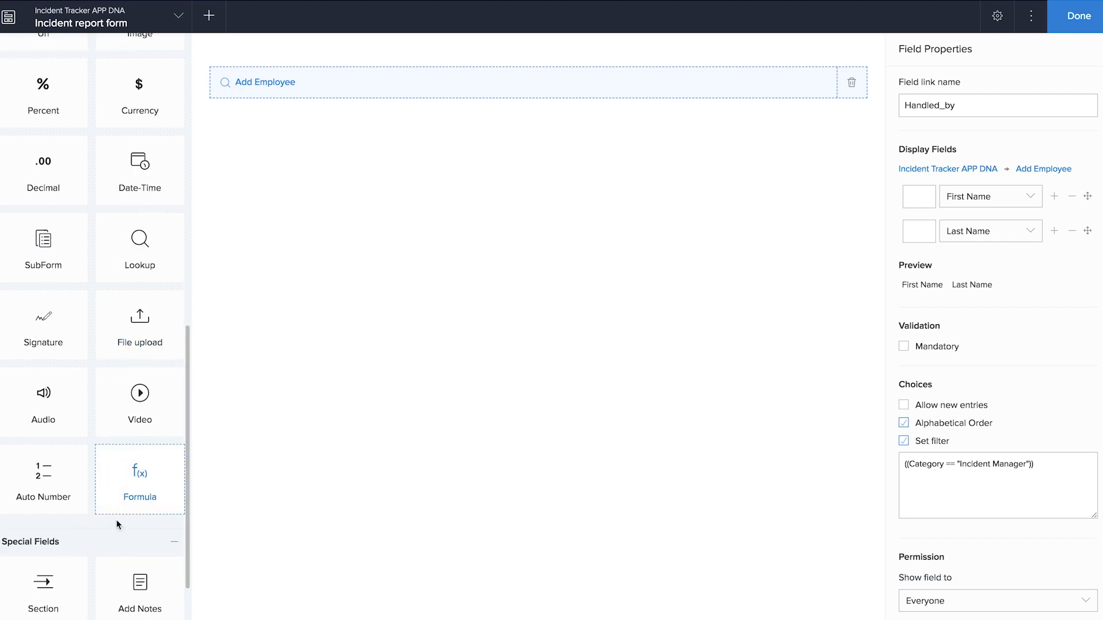
- Add an Incident lookup field linked to the Raise Incident form
{"action": "left_click_drag", "start_coordinate": [139, 252], "coordinate": [476, 246]}
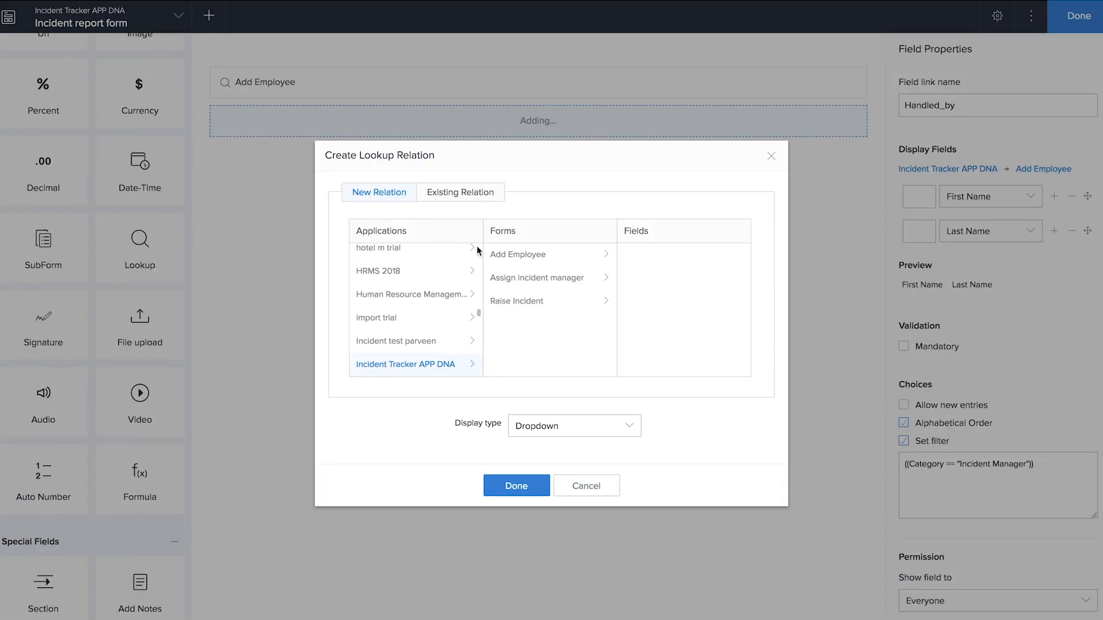
{"action": "left_click", "coordinate": [513, 305]}
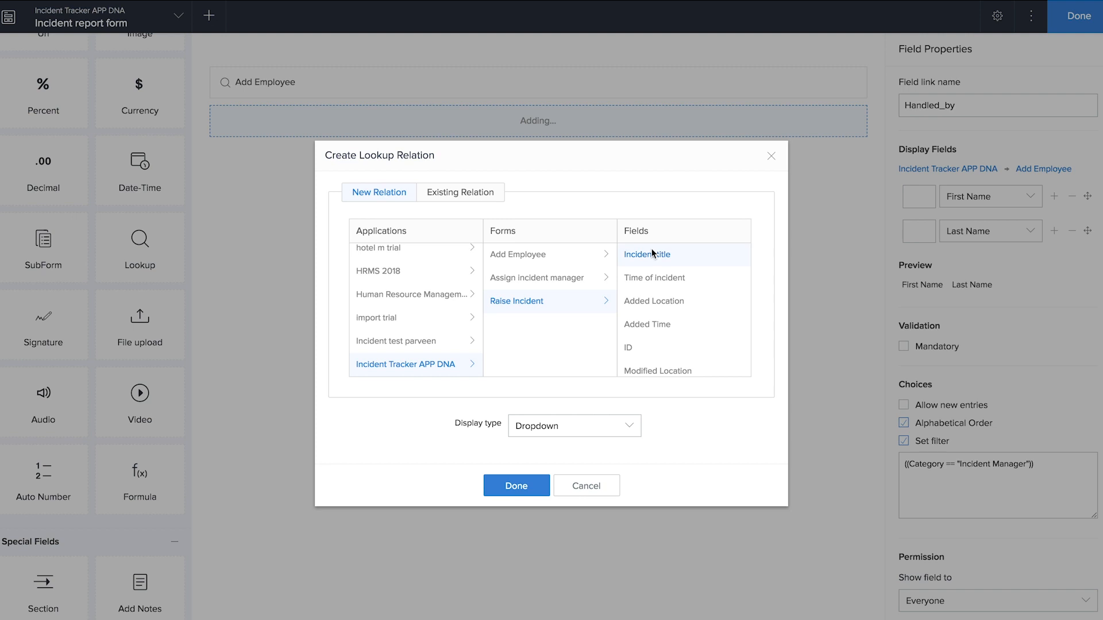
{"action": "left_click", "coordinate": [524, 487]}
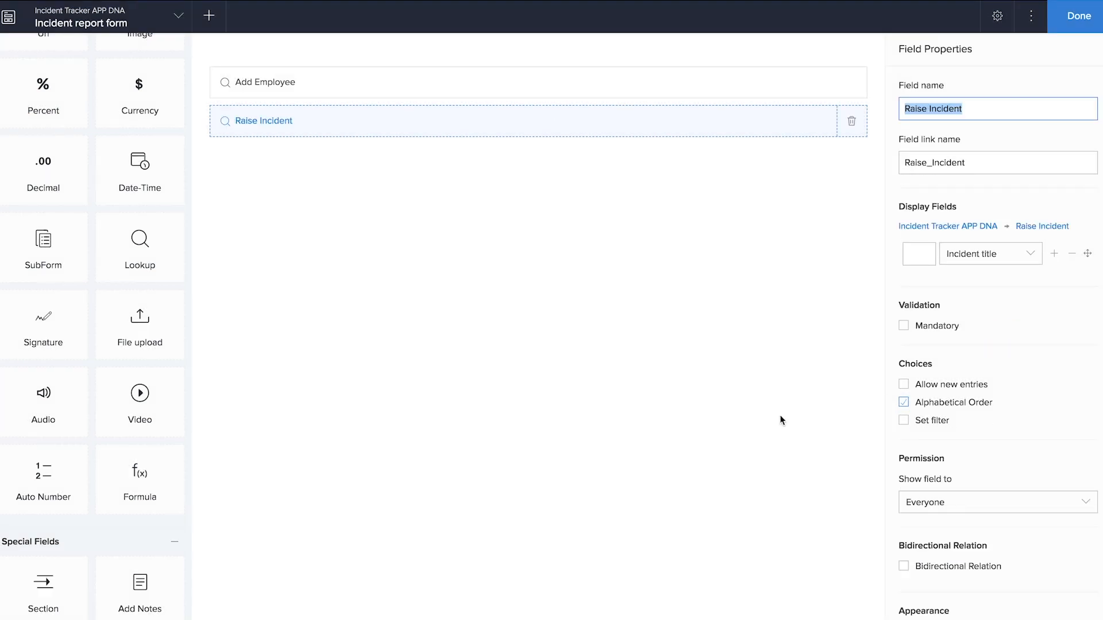
{"action": "type", "text": "Incident"}
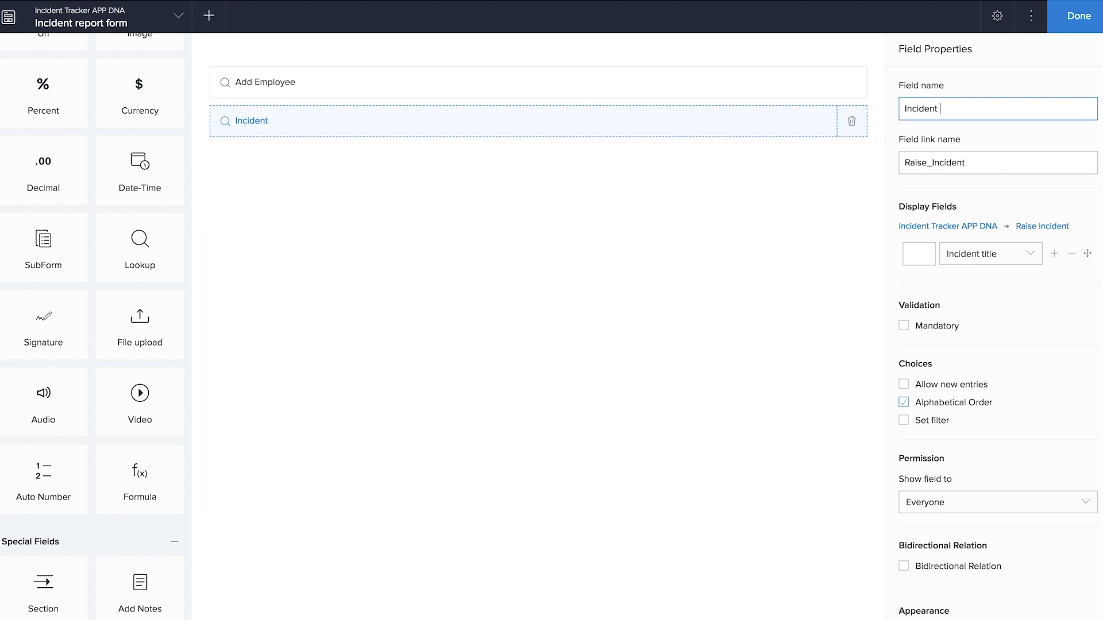
{"action": "left_click", "coordinate": [717, 408]}
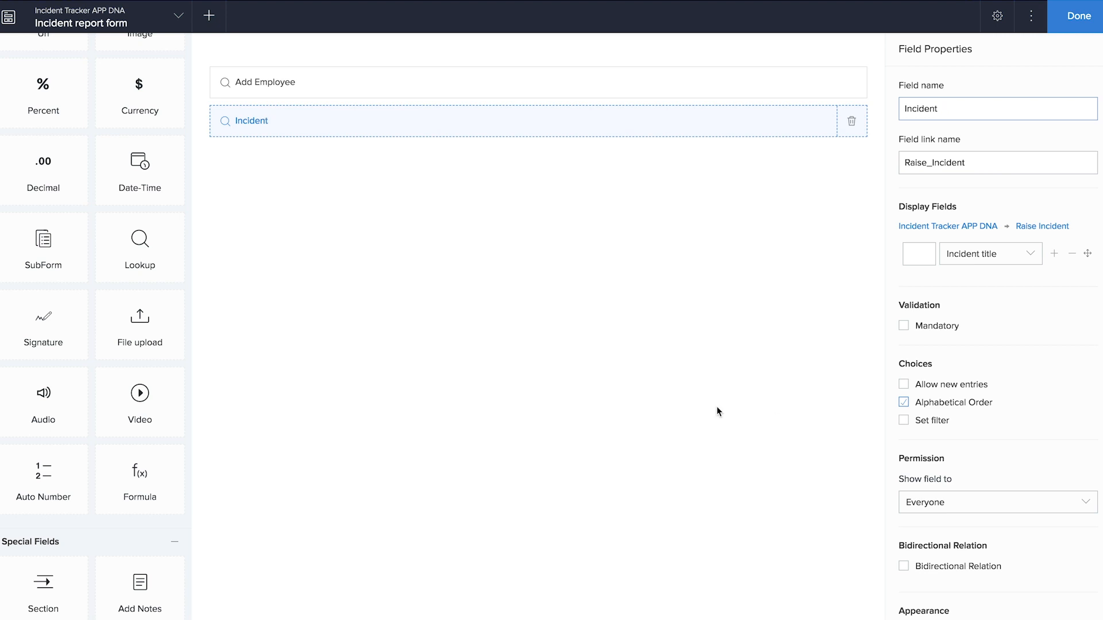
- Add a multi-line field named Report below Incident and leave the form builder
{"action": "scroll", "coordinate": [146, 308], "scroll_direction": "up", "scroll_amount": 10}
{"action": "left_click_drag", "start_coordinate": [139, 248], "coordinate": [370, 277]}
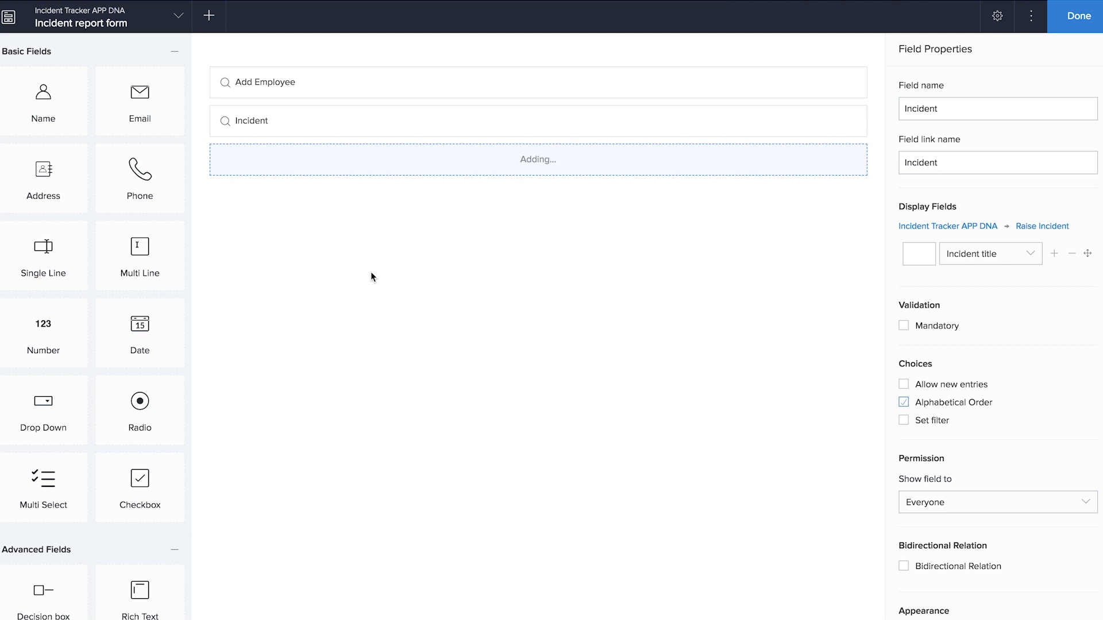
{"action": "type", "text": "Report"}
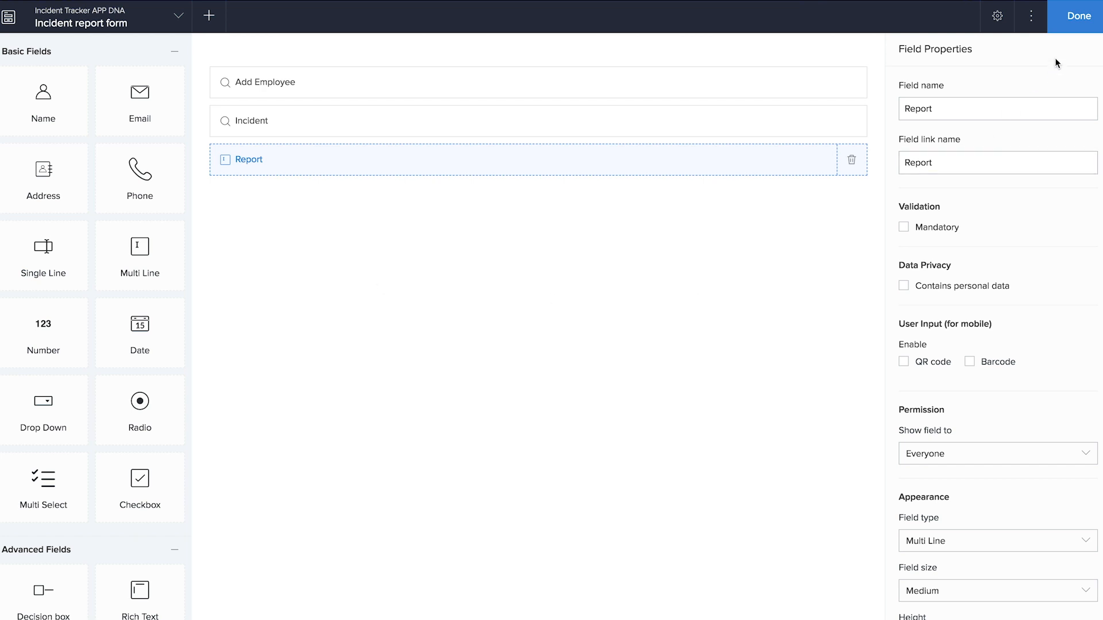
{"action": "left_click", "coordinate": [1066, 27]}
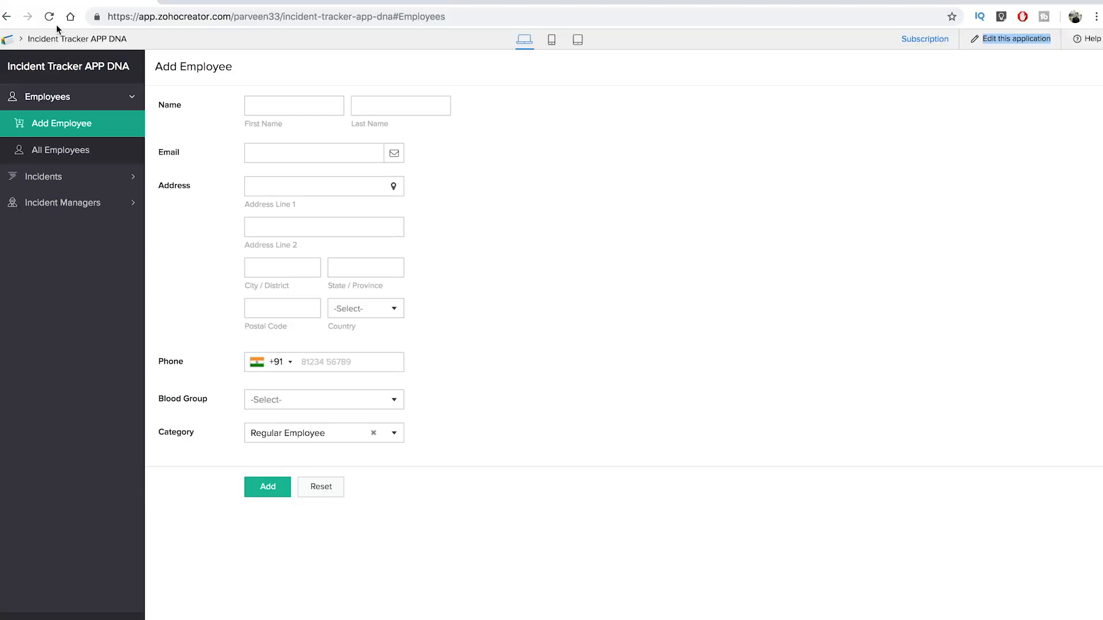
- Open the live app's Incident report form under Incident Reports
{"action": "left_click", "coordinate": [53, 22]}
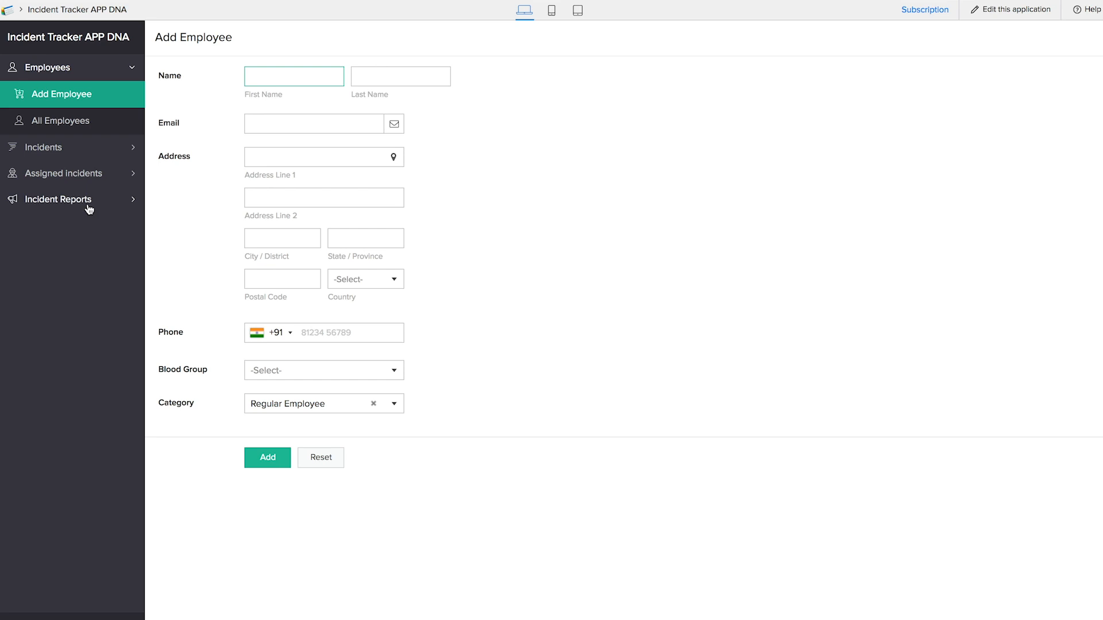
{"action": "left_click", "coordinate": [87, 202]}
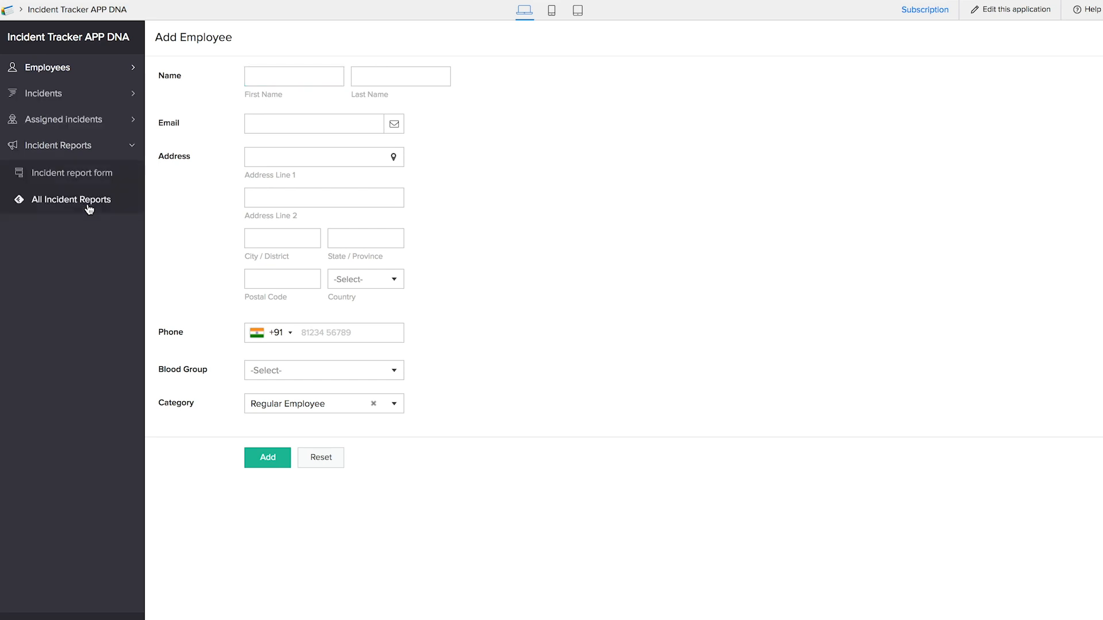
{"action": "left_click", "coordinate": [82, 177]}
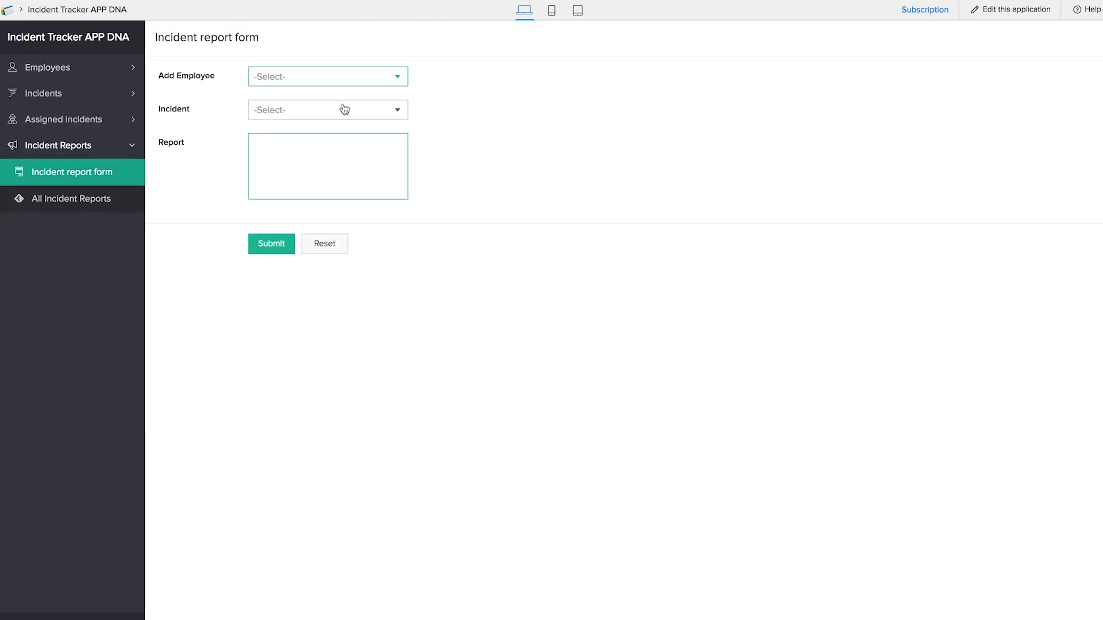
- Submit a test report pairing an employee with the 'button test' incident
{"action": "left_click", "coordinate": [342, 84]}
{"action": "left_click", "coordinate": [340, 101]}
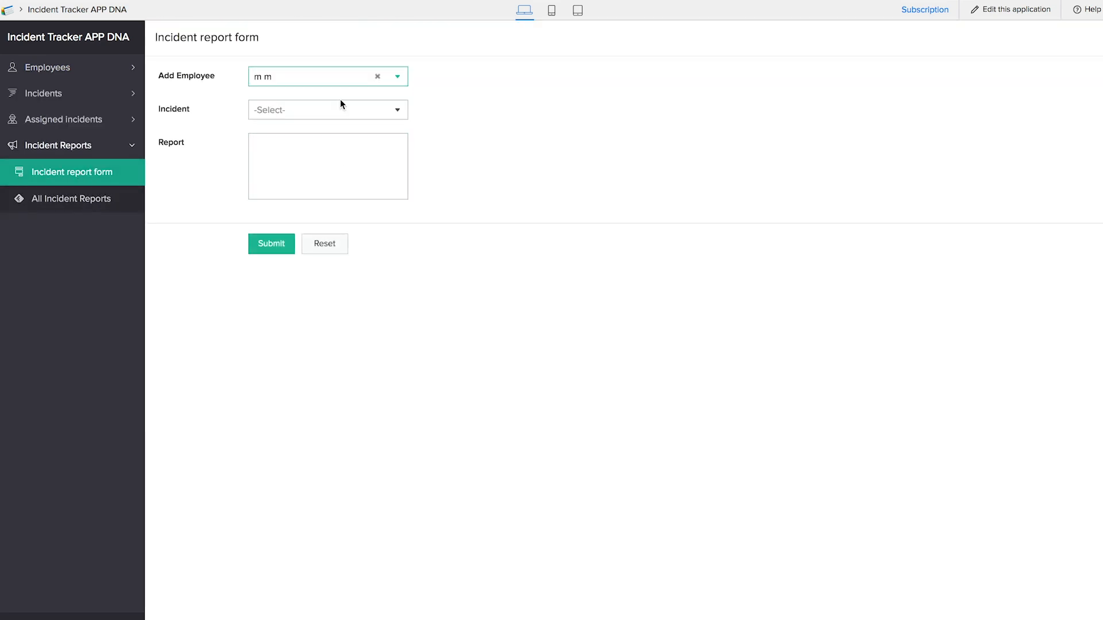
{"action": "left_click", "coordinate": [333, 111]}
{"action": "left_click", "coordinate": [329, 134]}
{"action": "left_click", "coordinate": [309, 173]}
{"action": "left_click", "coordinate": [270, 255]}
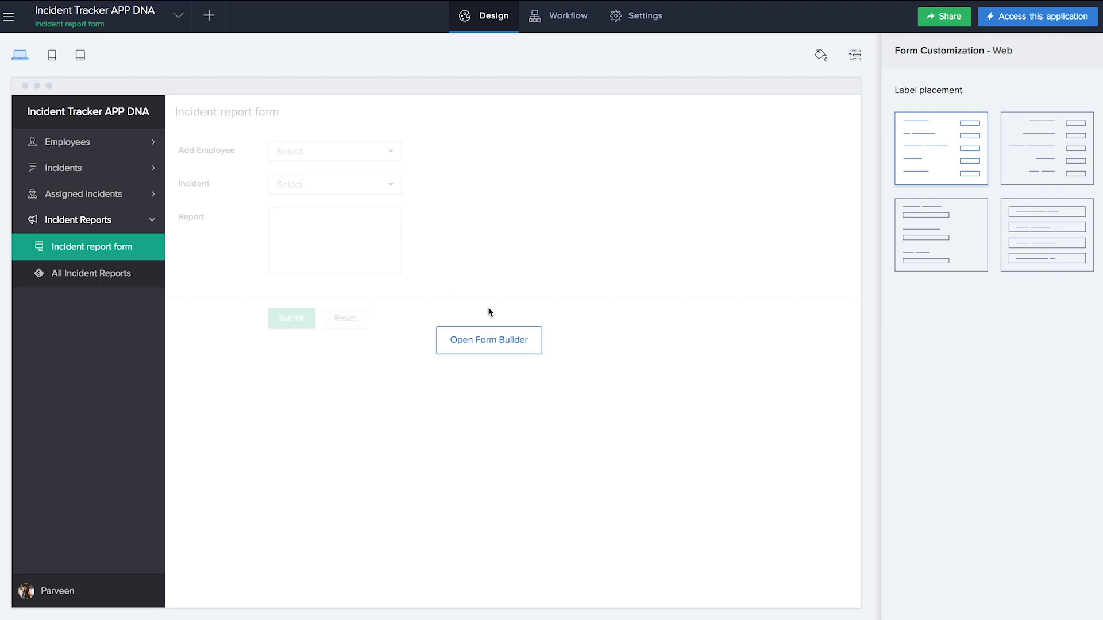
- Rename the Add Employee lookup field to 'Handled by' and save the form
{"action": "left_click", "coordinate": [487, 310]}
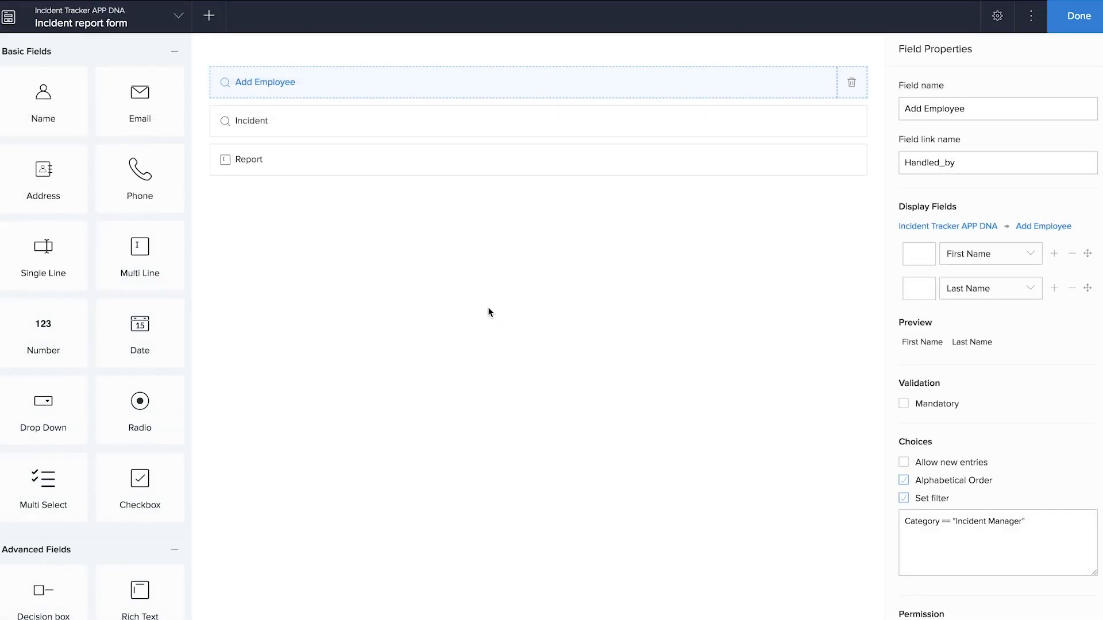
{"action": "triple_click", "coordinate": [903, 108]}
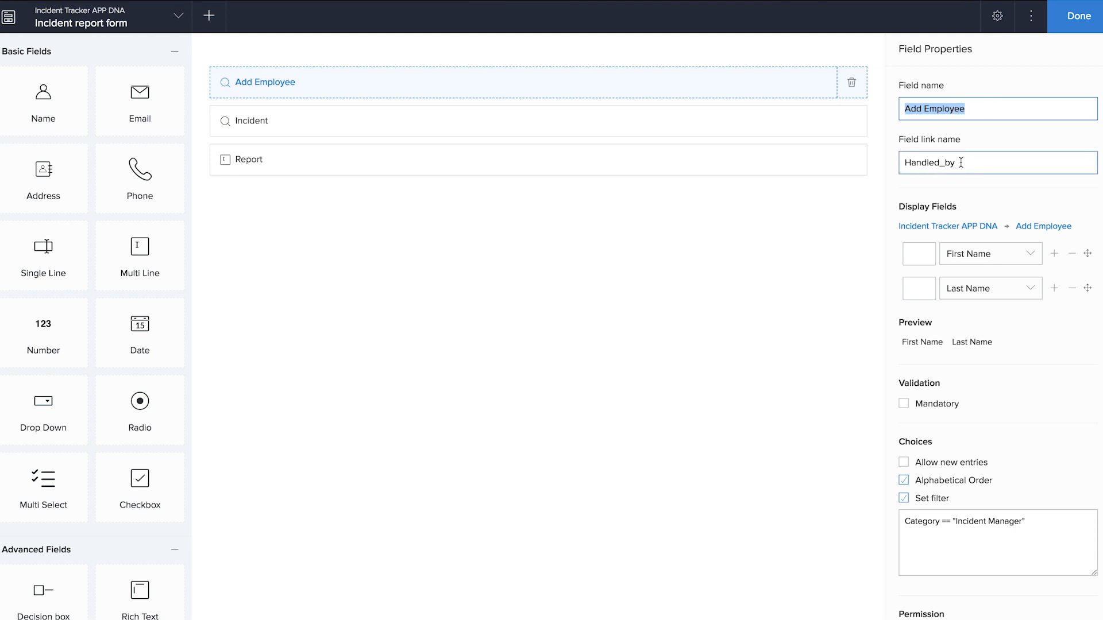
{"action": "type", "text": "Handled by"}
{"action": "left_click", "coordinate": [664, 319]}
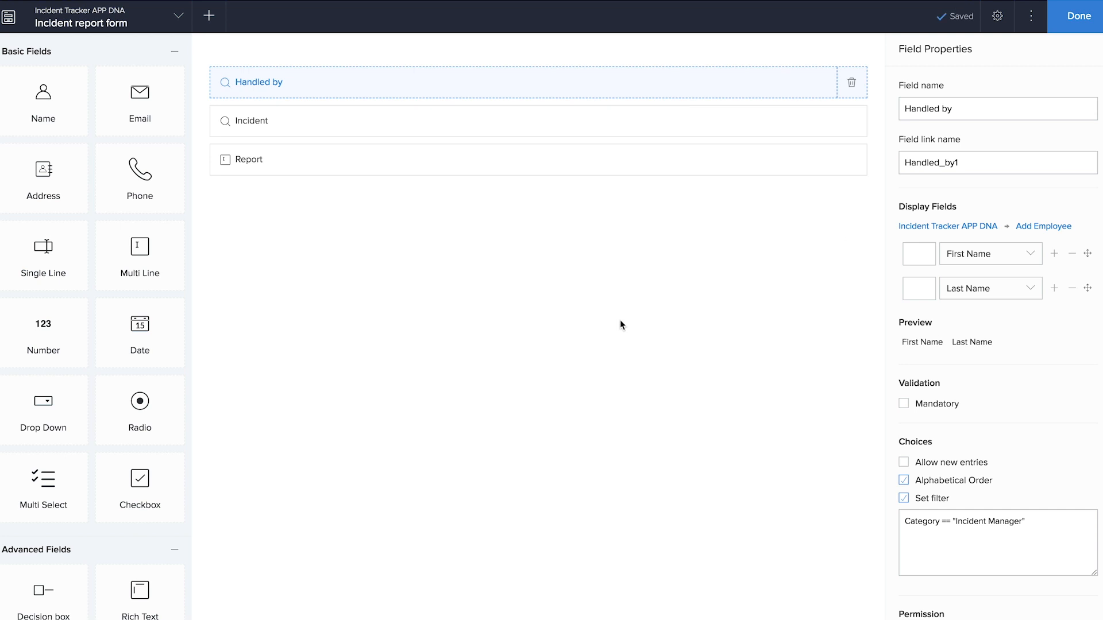
{"action": "left_click", "coordinate": [1080, 20]}
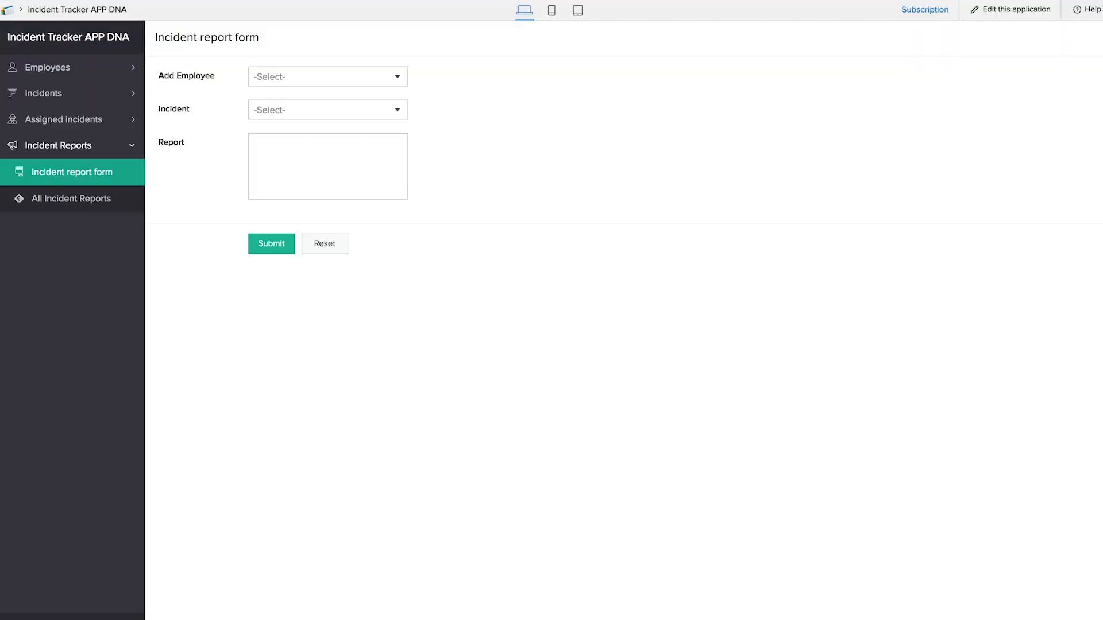
- Reload the app and try the renamed Handled by dropdown with the 'button test' incident
{"action": "key", "text": "super+r"}
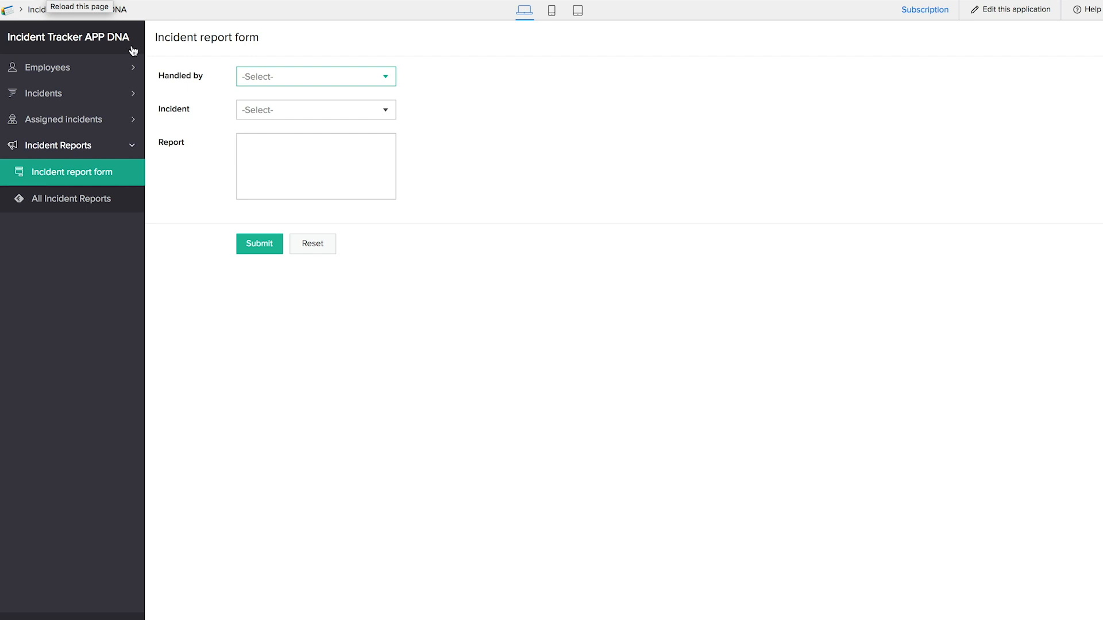
{"action": "left_click", "coordinate": [266, 83]}
{"action": "left_click", "coordinate": [270, 100]}
{"action": "left_click", "coordinate": [275, 113]}
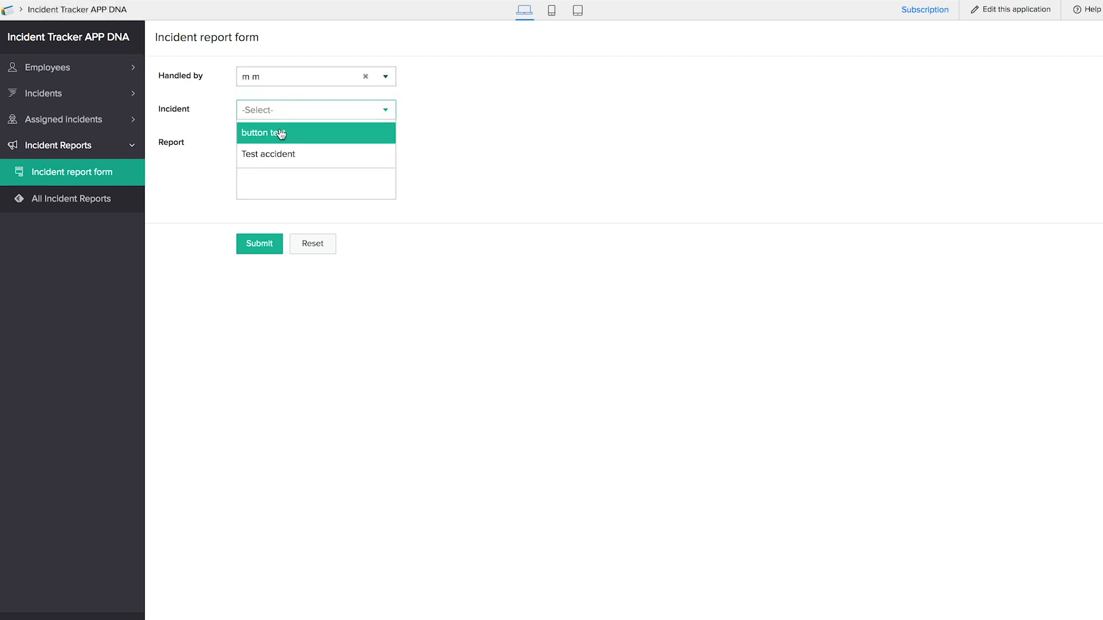
{"action": "left_click", "coordinate": [280, 131]}
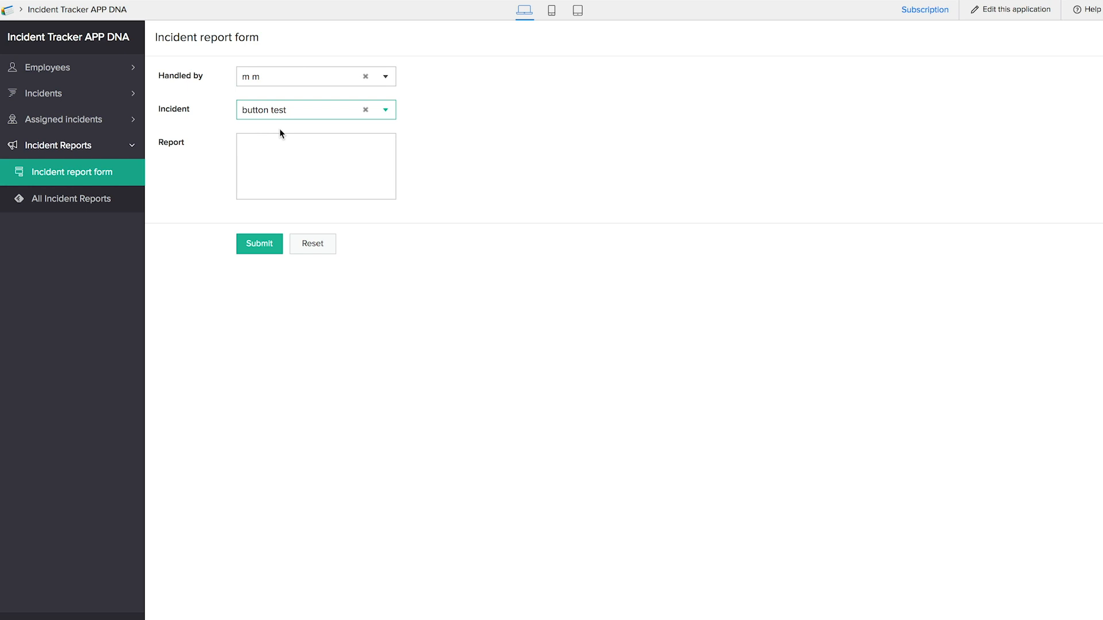
- Review All Incident Reports, then view the button test incident in All Incidents
{"action": "left_click", "coordinate": [106, 207]}
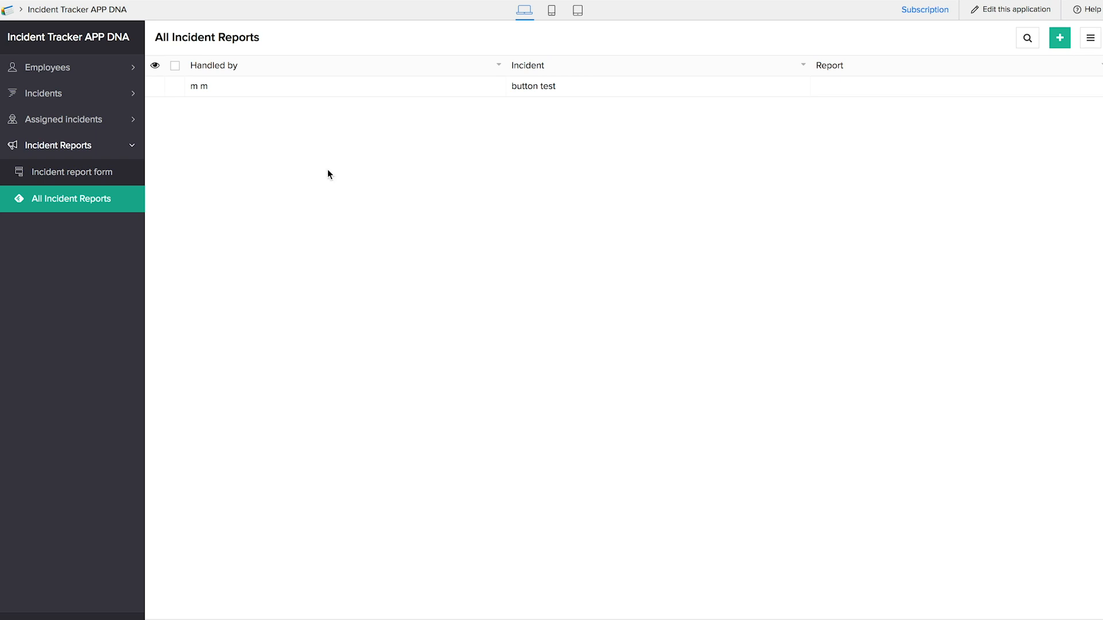
{"action": "left_click", "coordinate": [72, 93]}
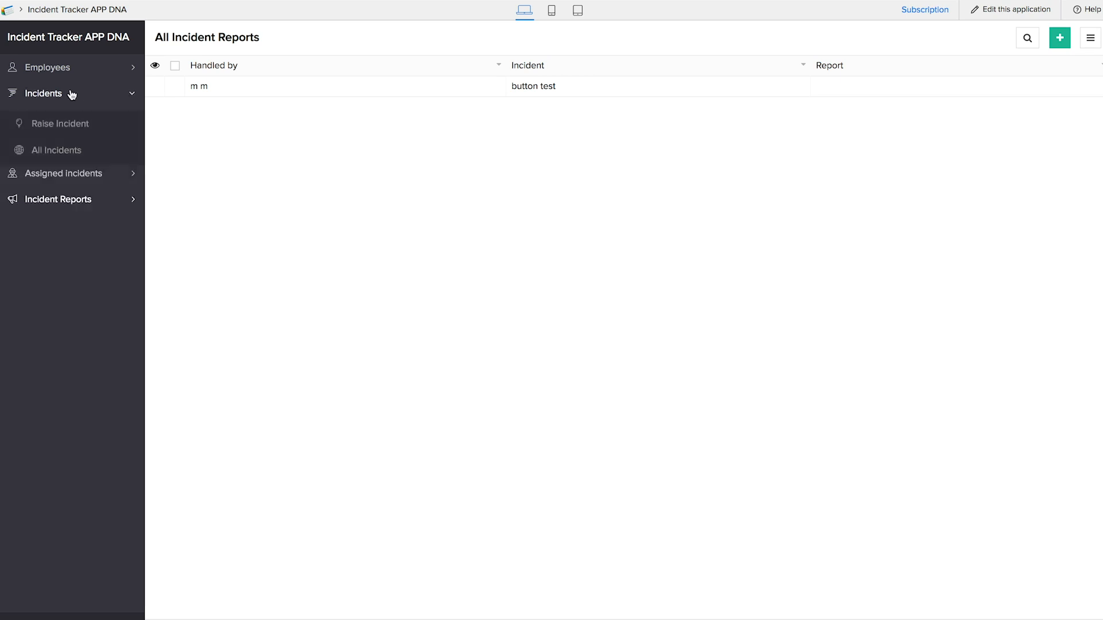
{"action": "left_click", "coordinate": [69, 147]}
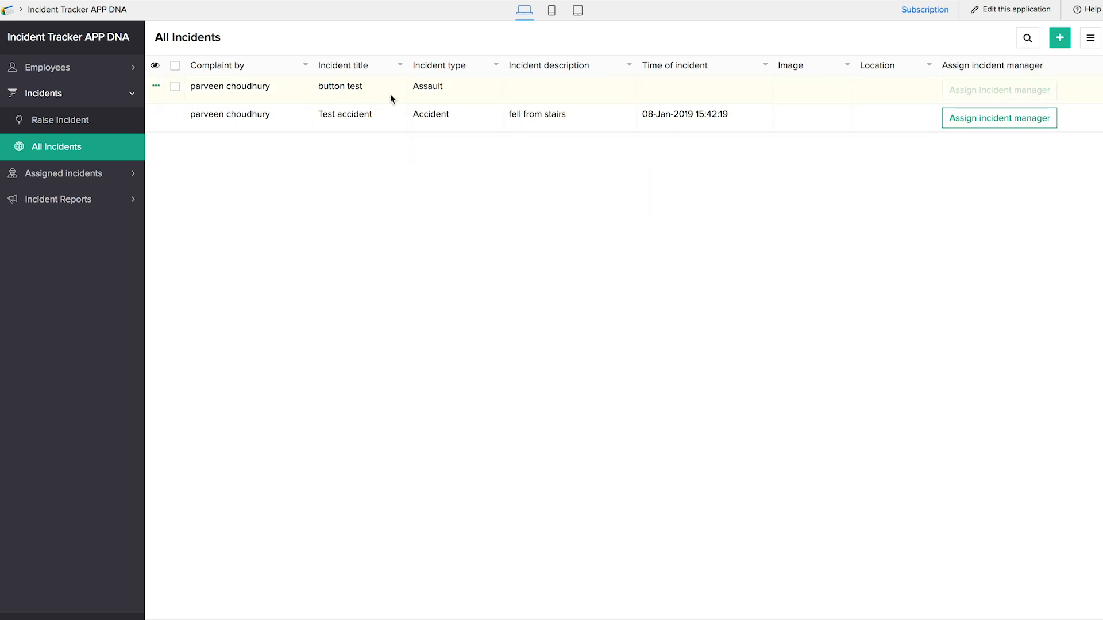
{"action": "left_click", "coordinate": [760, 85]}
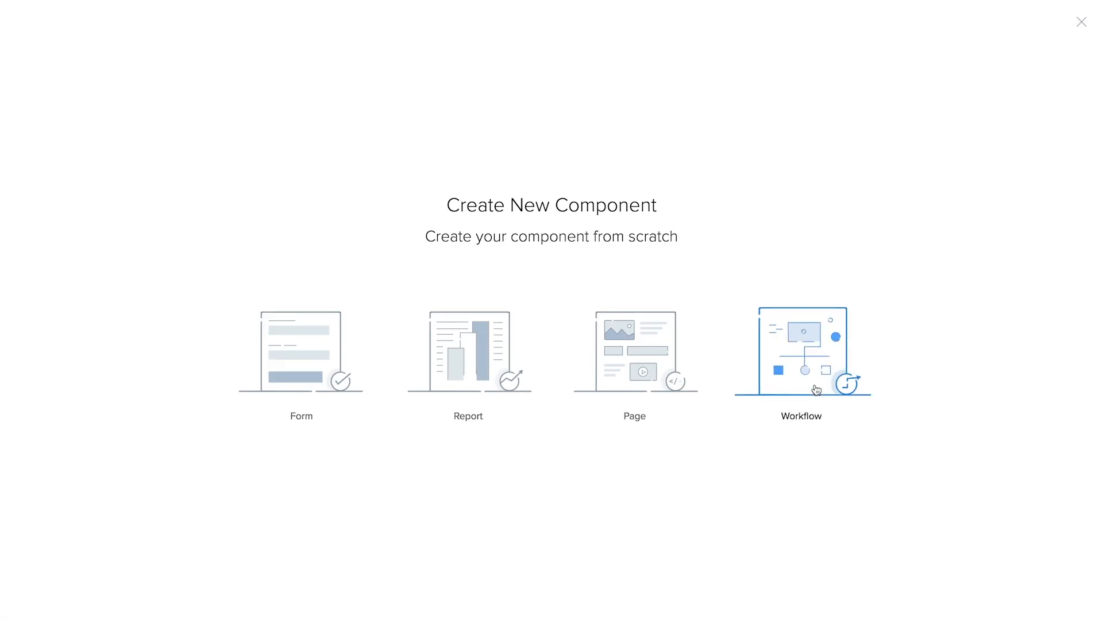
- Create an 'update incident details' workflow triggered by the Incident report form
{"action": "left_click", "coordinate": [813, 368]}
{"action": "left_click", "coordinate": [292, 378]}
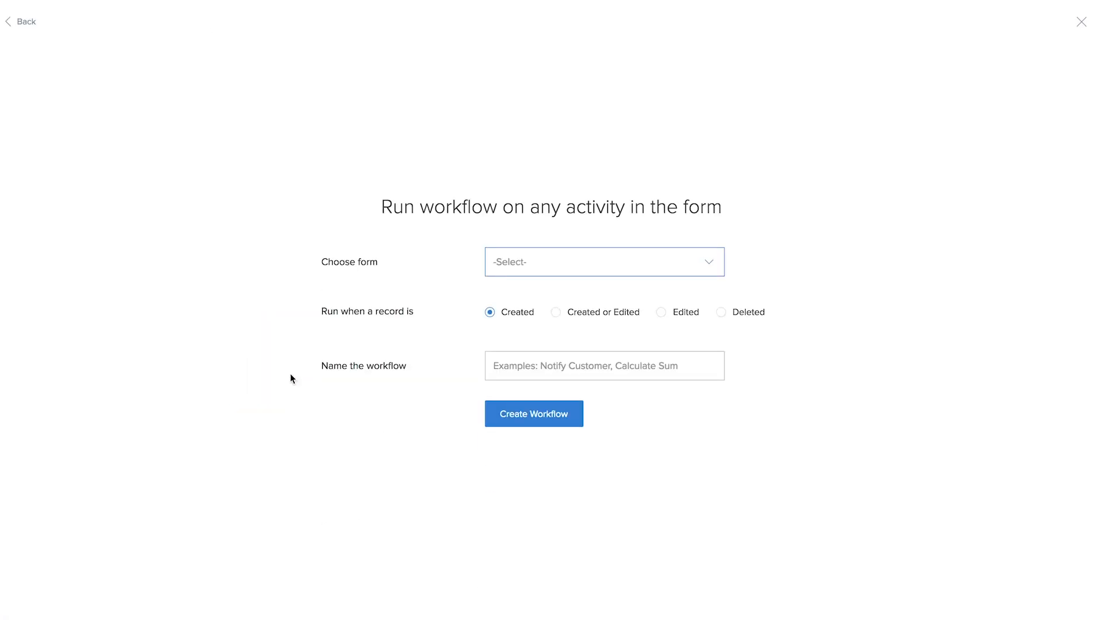
{"action": "left_click", "coordinate": [503, 267]}
{"action": "left_click", "coordinate": [514, 339]}
{"action": "left_click", "coordinate": [522, 364]}
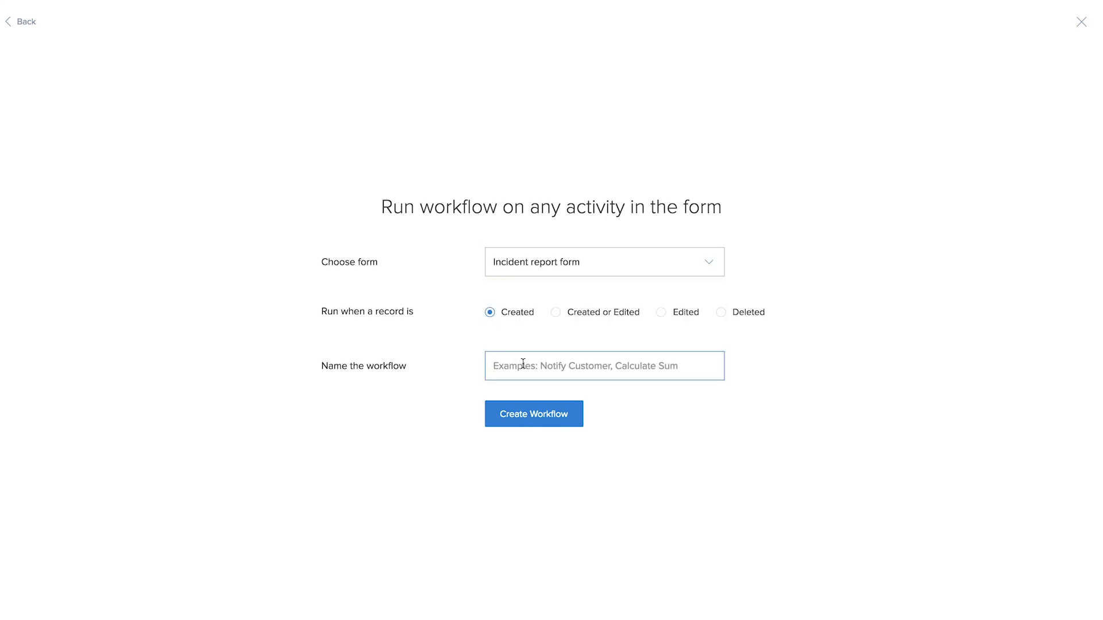
{"action": "type", "text": "update incident details"}
{"action": "left_click", "coordinate": [557, 409]}
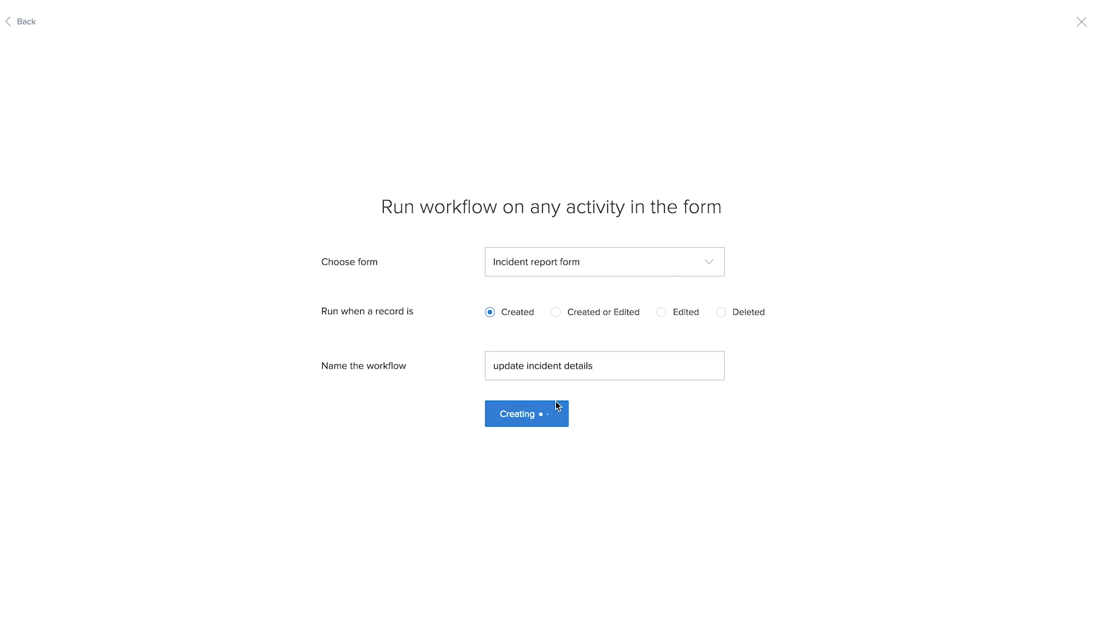
- Add an On success Deluge script action and begin it with the variable rec_id
{"action": "left_click", "coordinate": [416, 114]}
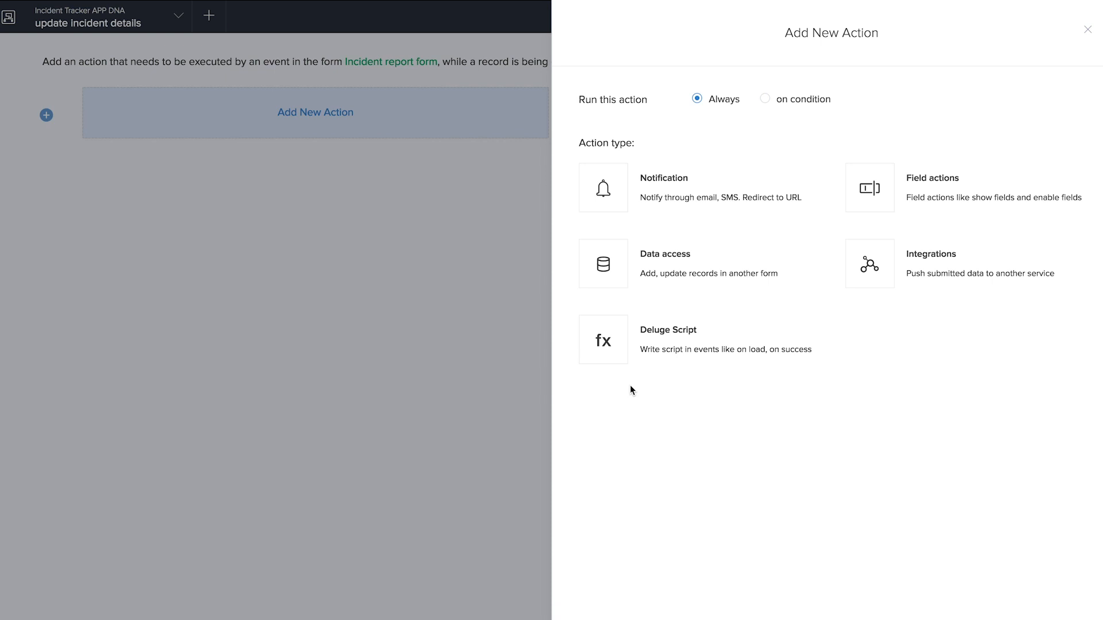
{"action": "left_click", "coordinate": [694, 341]}
{"action": "left_click", "coordinate": [689, 239]}
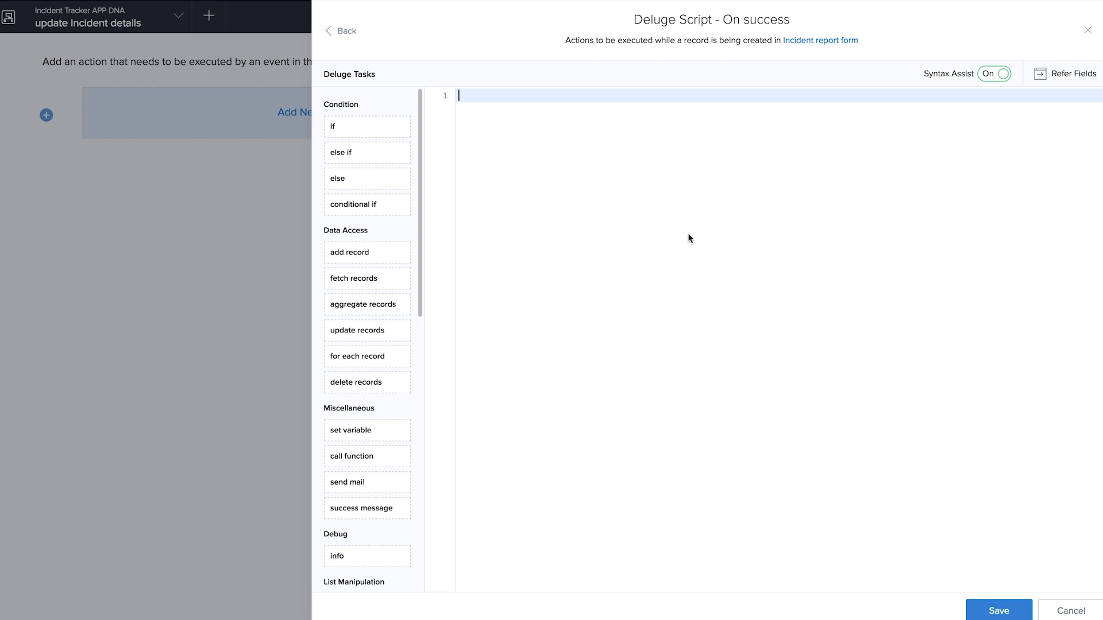
{"action": "type", "text": "rec-id"}
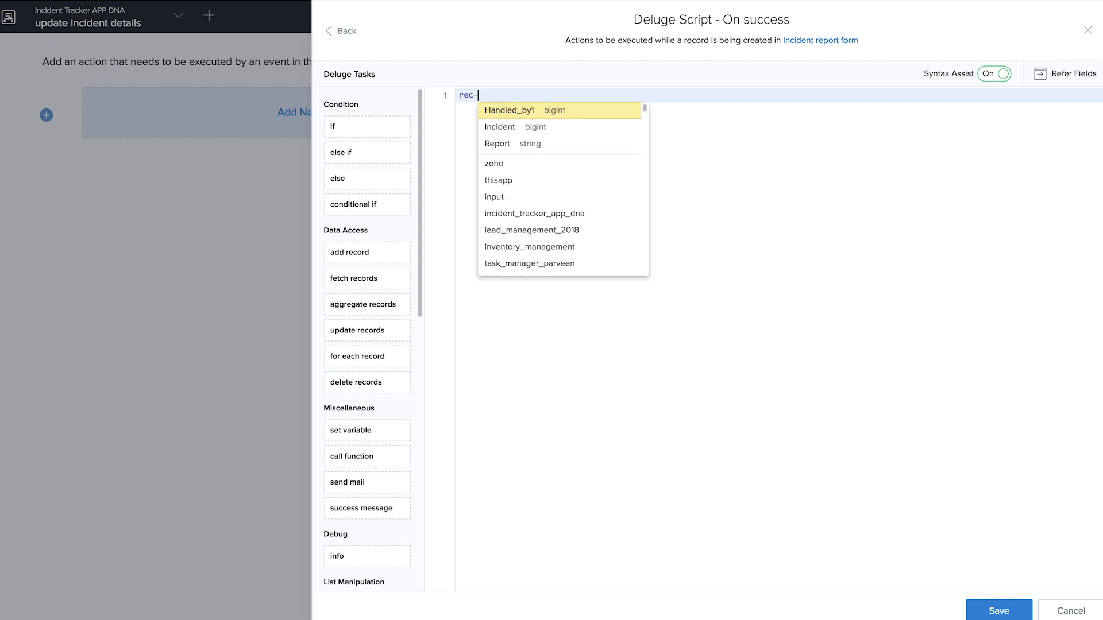
{"action": "key", "text": "BackSpace"}
{"action": "key", "text": "BackSpace"}
{"action": "key", "text": "BackSpace"}
{"action": "type", "text": "_id"}
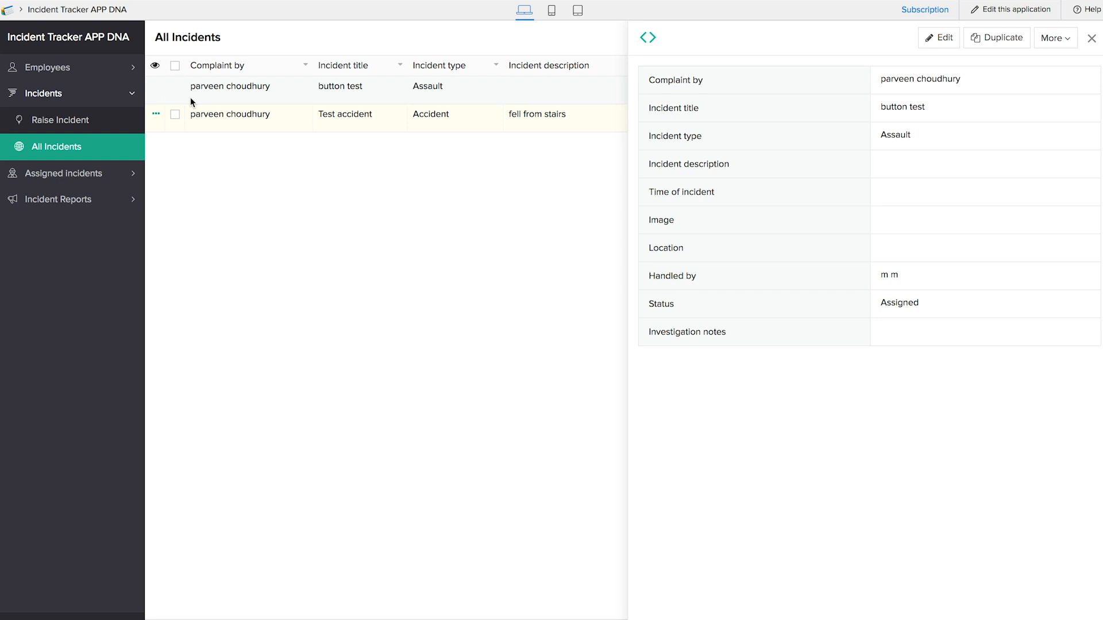
- Close the incident details and open the Raise Incident form
{"action": "left_click", "coordinate": [87, 155]}
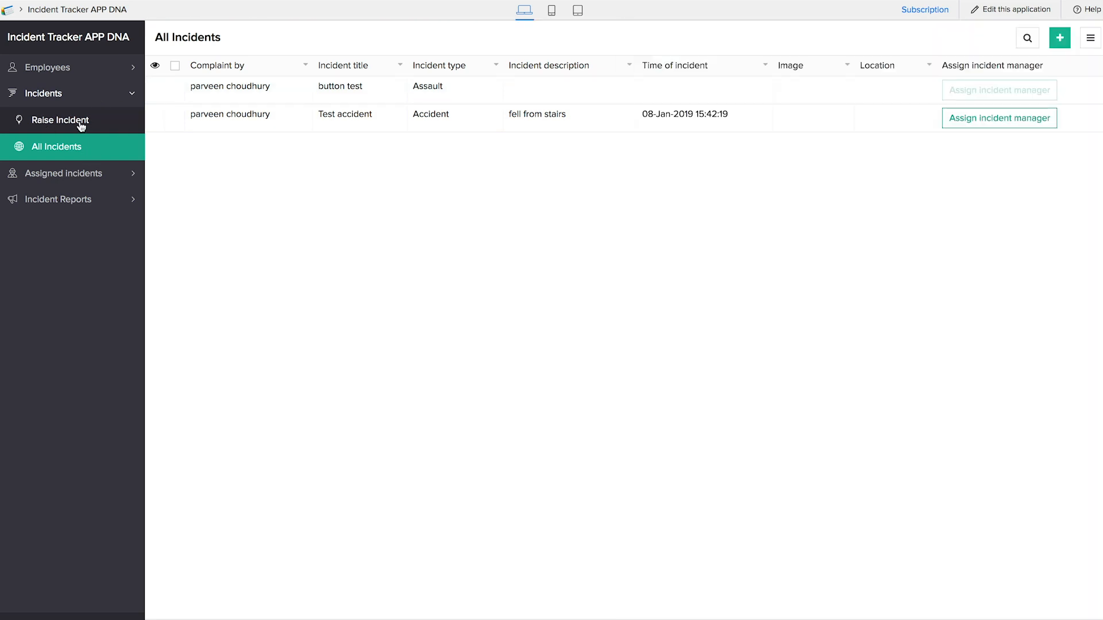
{"action": "left_click", "coordinate": [81, 125]}
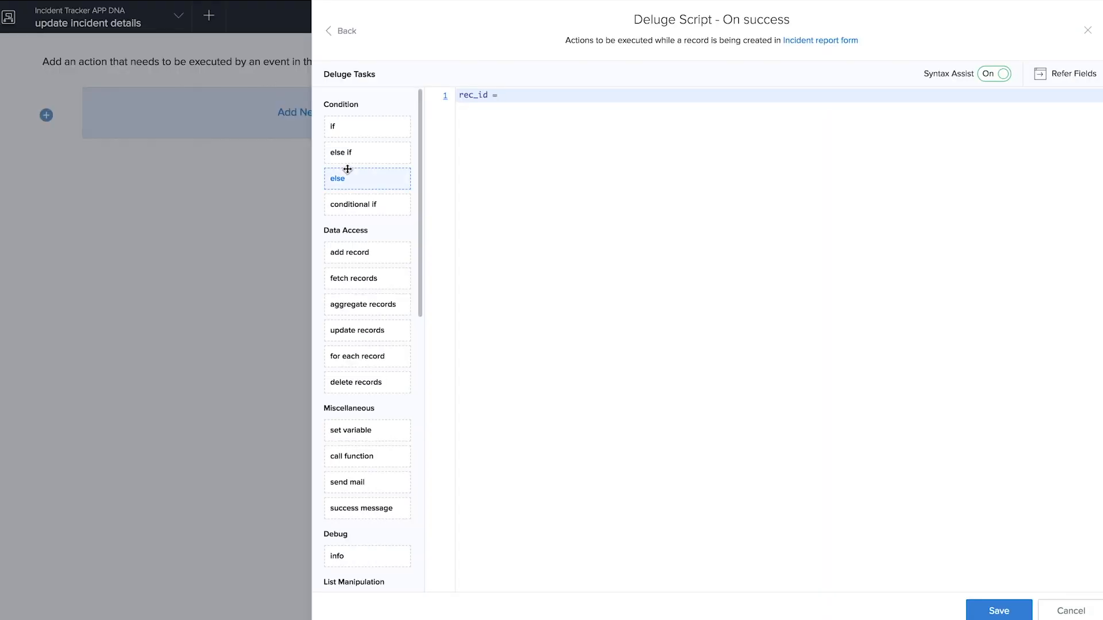
- Fetch the linked record with rec_id = Raise_Incident[ID == input.Incident];
{"action": "type", "text": "R"}
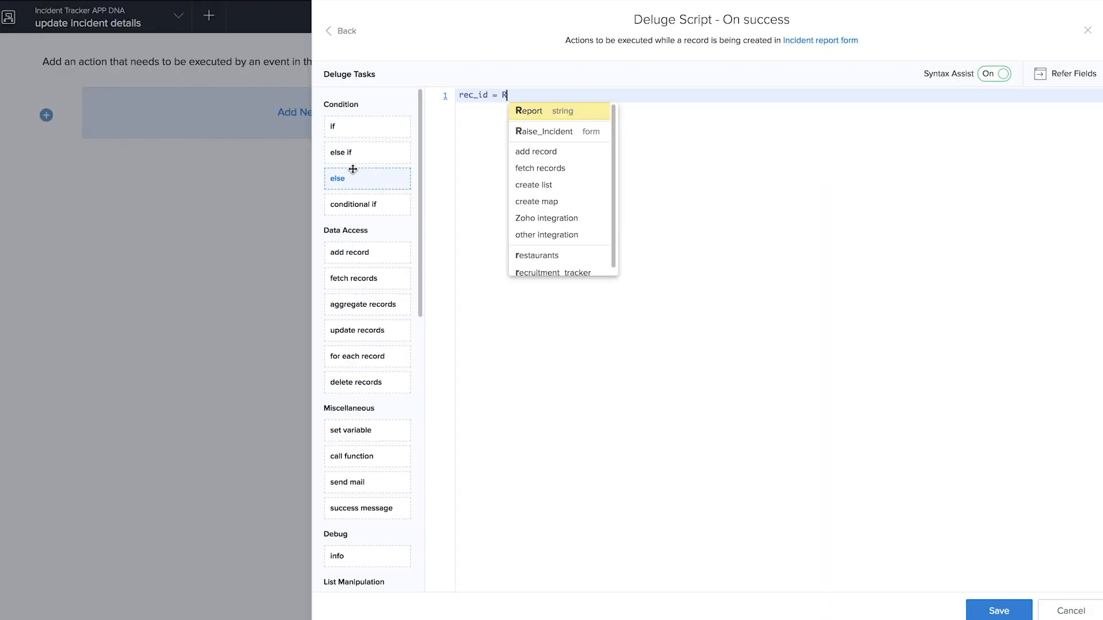
{"action": "left_click", "coordinate": [535, 133]}
{"action": "type", "text": "[I"}
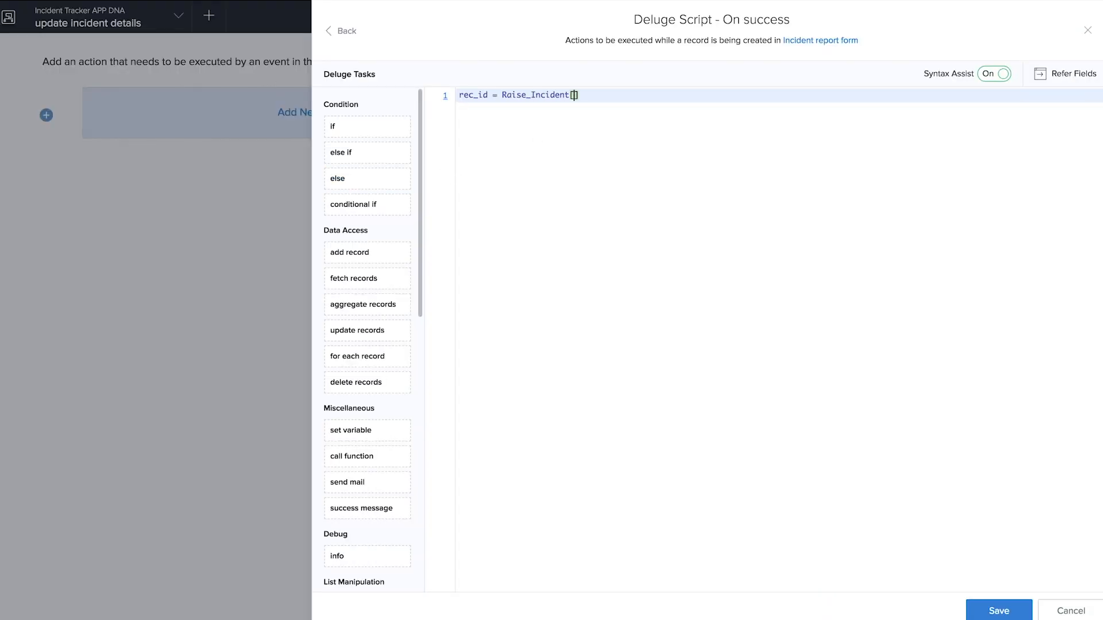
{"action": "type", "text": "D == input."}
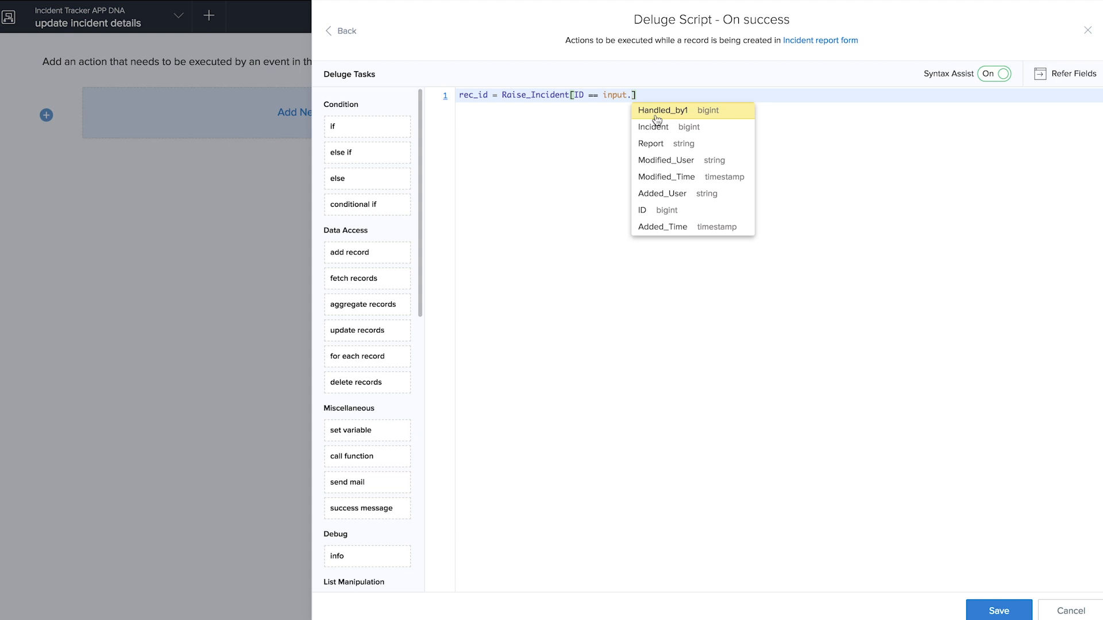
{"action": "left_click", "coordinate": [653, 128]}
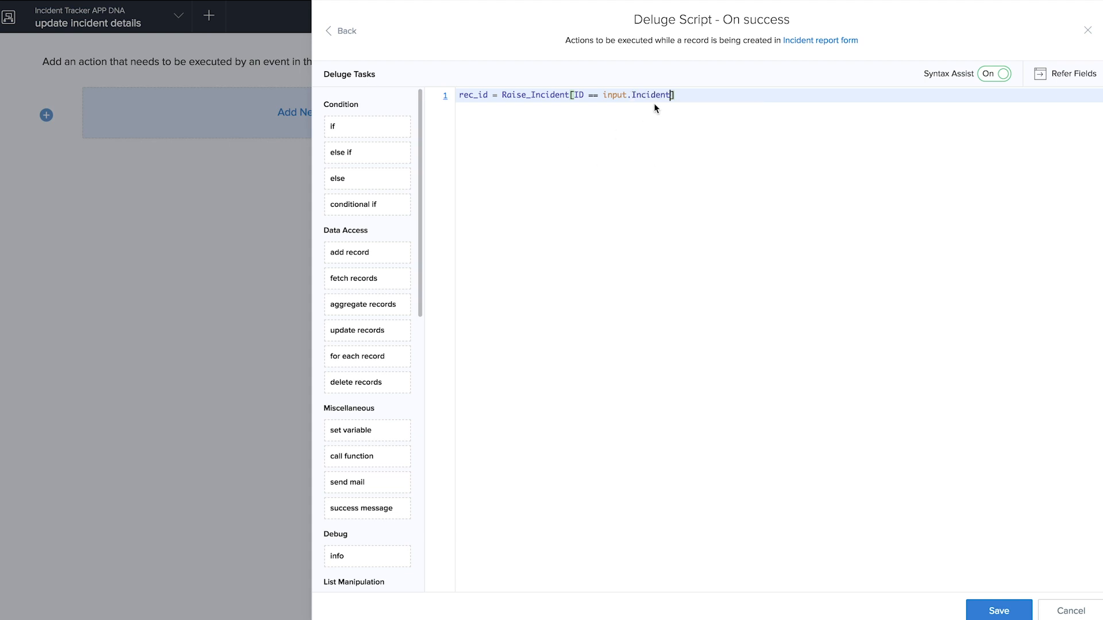
{"action": "left_click", "coordinate": [689, 93]}
{"action": "type", "text": ";"}
{"action": "key", "text": "Return"}
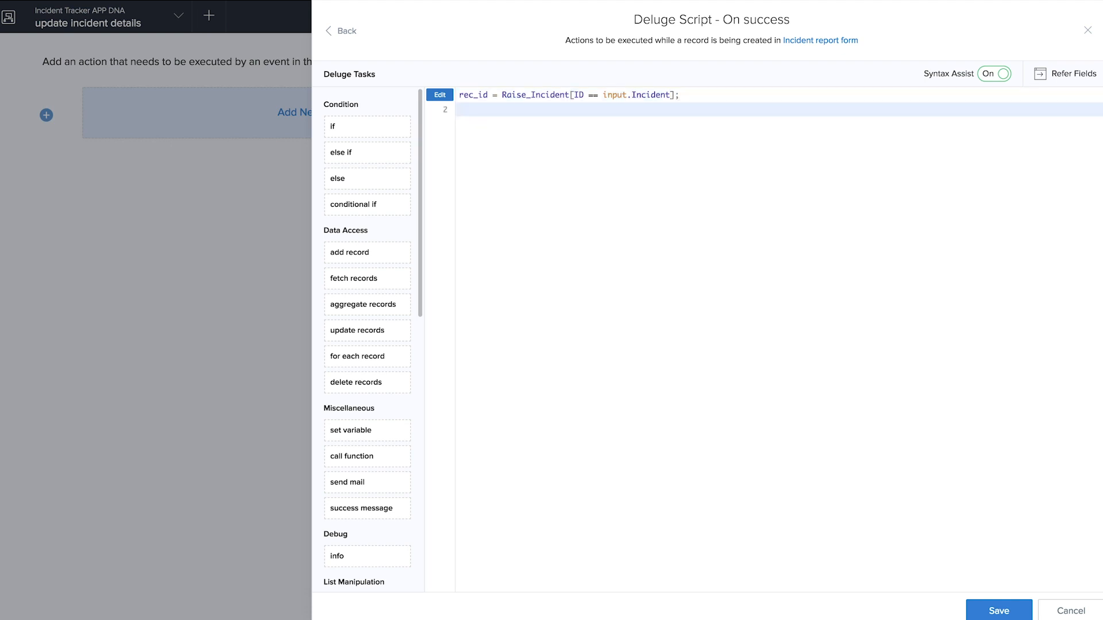
- Add the line rec_id.Status = "Closed"; to the script
{"action": "type", "text": "rec"}
{"action": "left_click", "coordinate": [547, 127]}
{"action": "type", "text": "."}
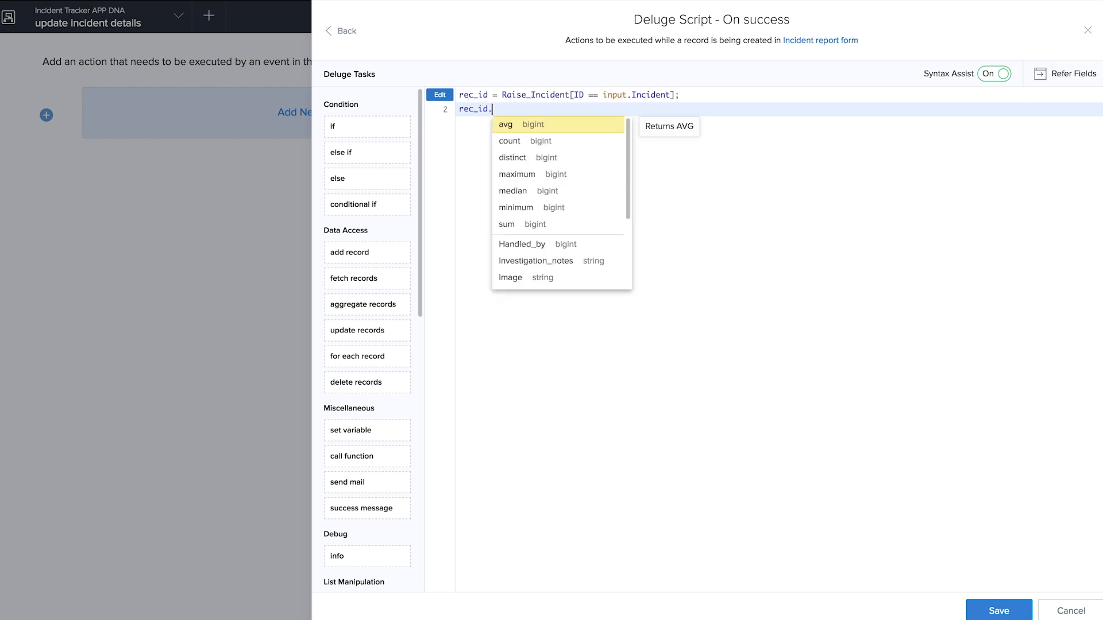
{"action": "scroll", "coordinate": [543, 200], "scroll_direction": "down", "scroll_amount": 4}
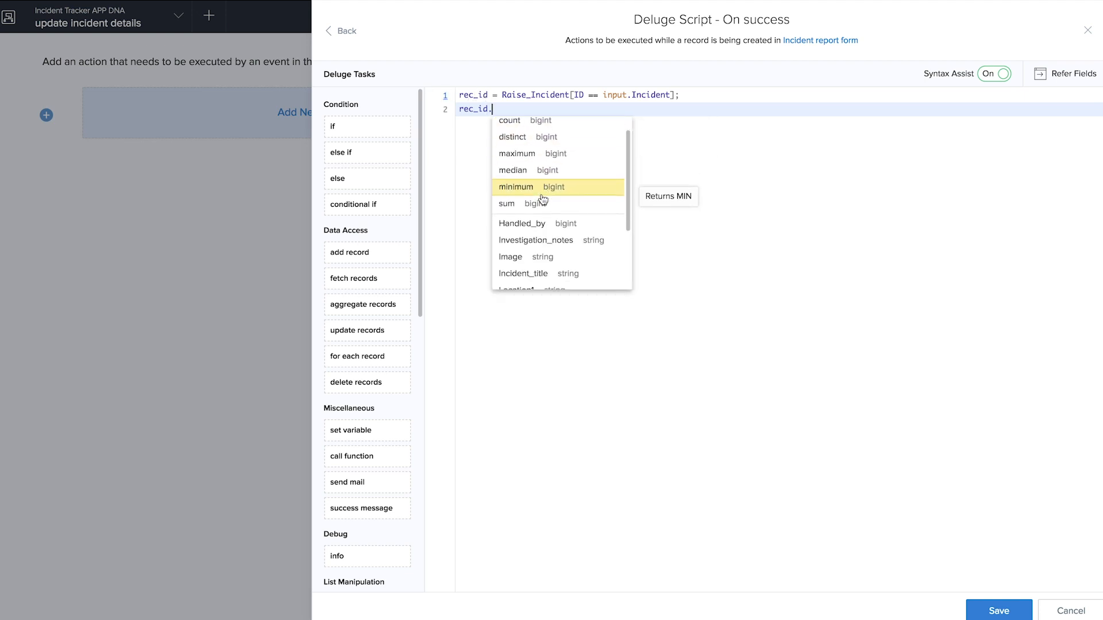
{"action": "left_click", "coordinate": [526, 281]}
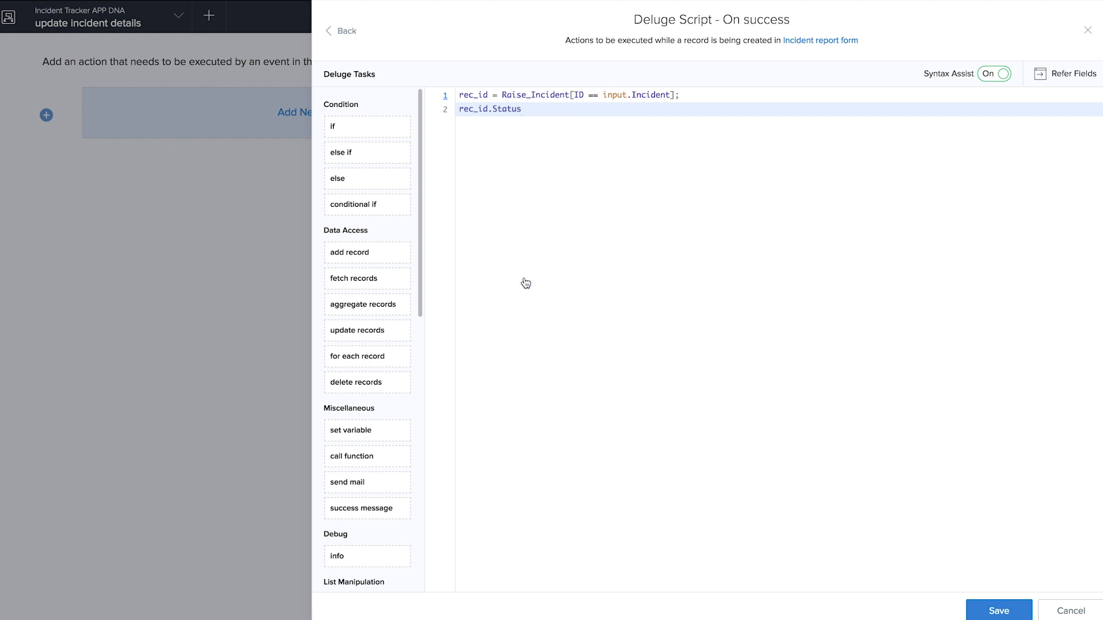
{"action": "type", "text": "= \"Closed\";"}
{"action": "key", "text": "Return"}
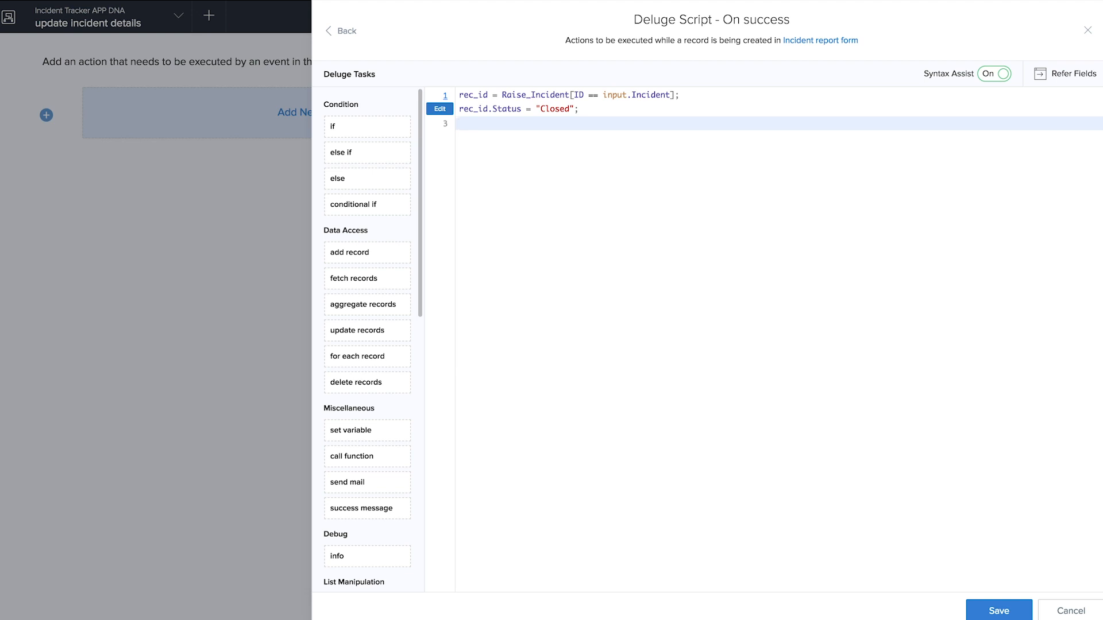
- Add rec_id.Investigation_notes = input.Report; then save the script and finish the workflow
{"action": "type", "text": "re"}
{"action": "left_click", "coordinate": [542, 140]}
{"action": "type", "text": ".Investigation_notes = input."}
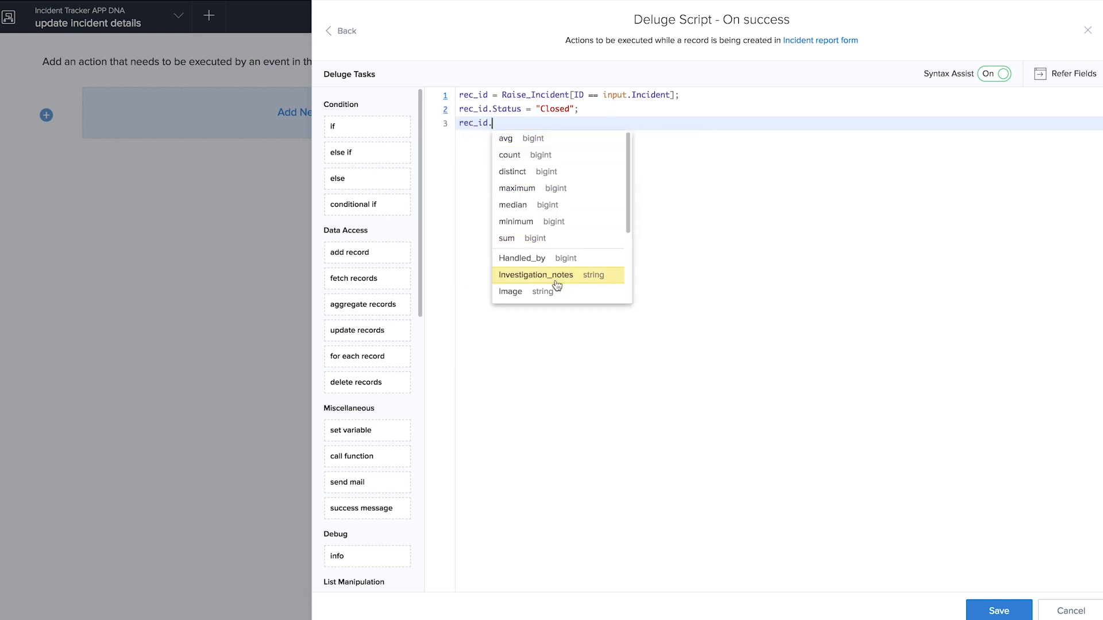
{"action": "left_click", "coordinate": [554, 278]}
{"action": "type", "text": "= input."}
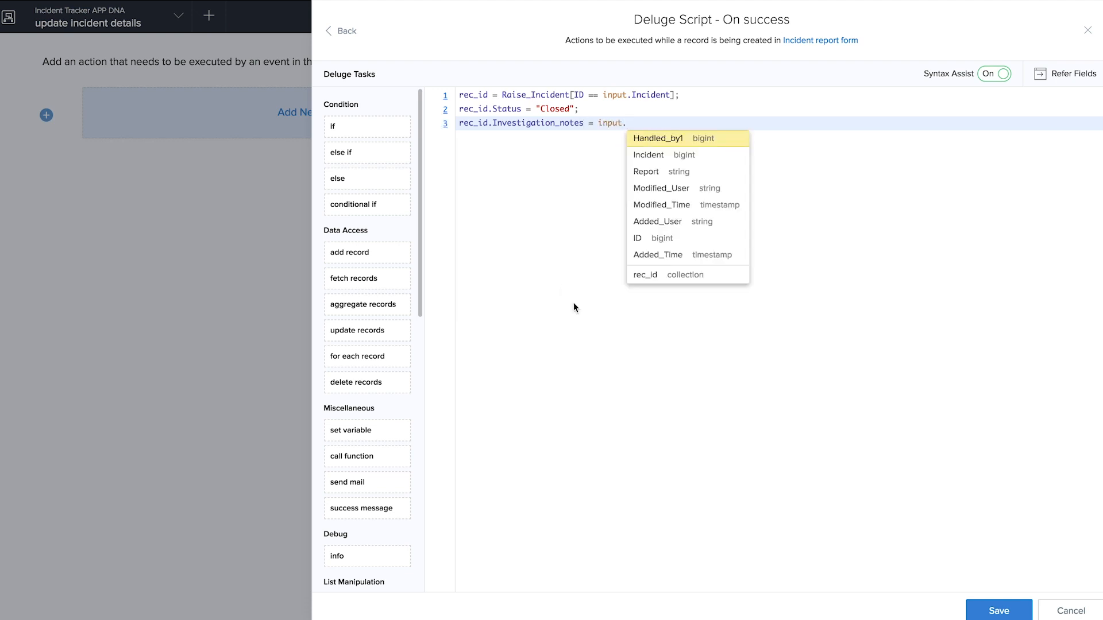
{"action": "left_click", "coordinate": [678, 175]}
{"action": "type", "text": ";"}
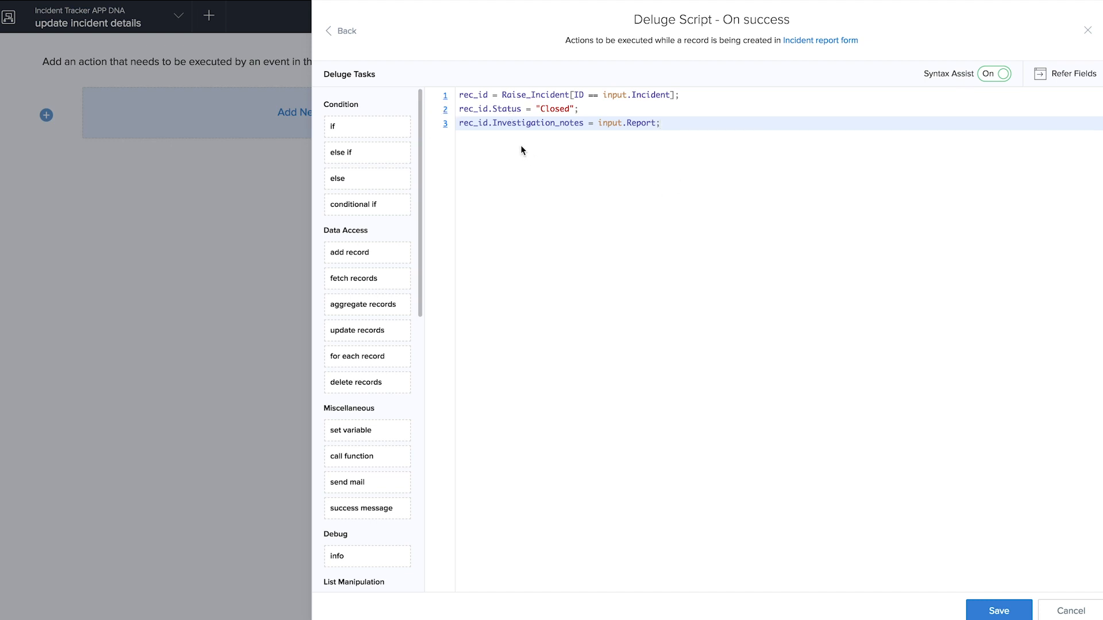
{"action": "left_click", "coordinate": [983, 607]}
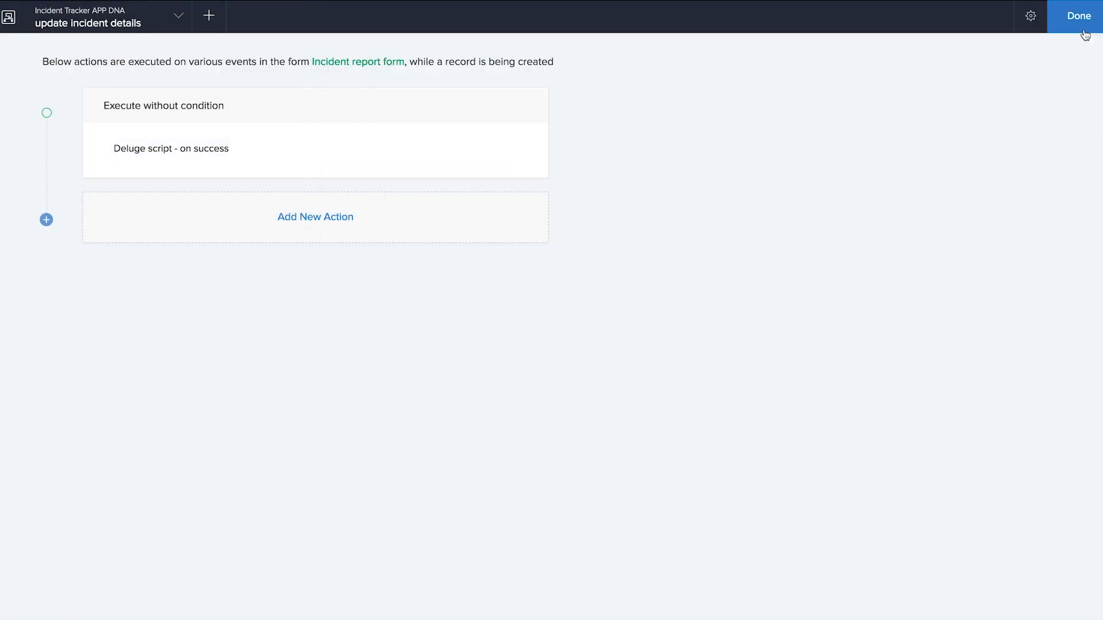
{"action": "left_click", "coordinate": [1078, 24]}
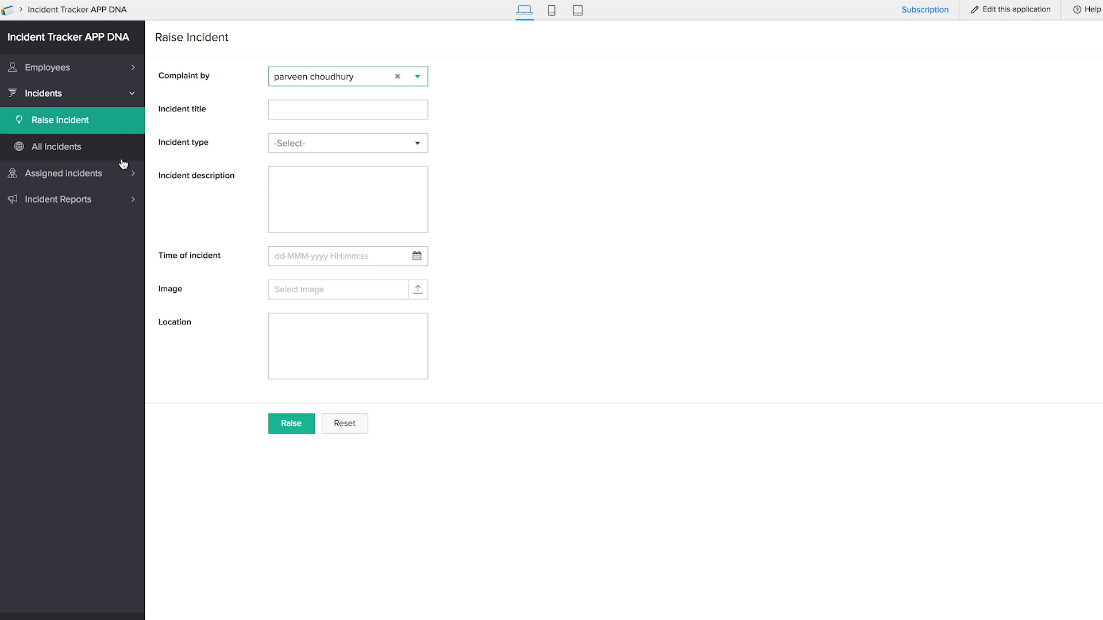
- Open the Incident report form and submit a handler with the 'button test' incident
{"action": "left_click", "coordinate": [91, 203]}
{"action": "left_click", "coordinate": [89, 174]}
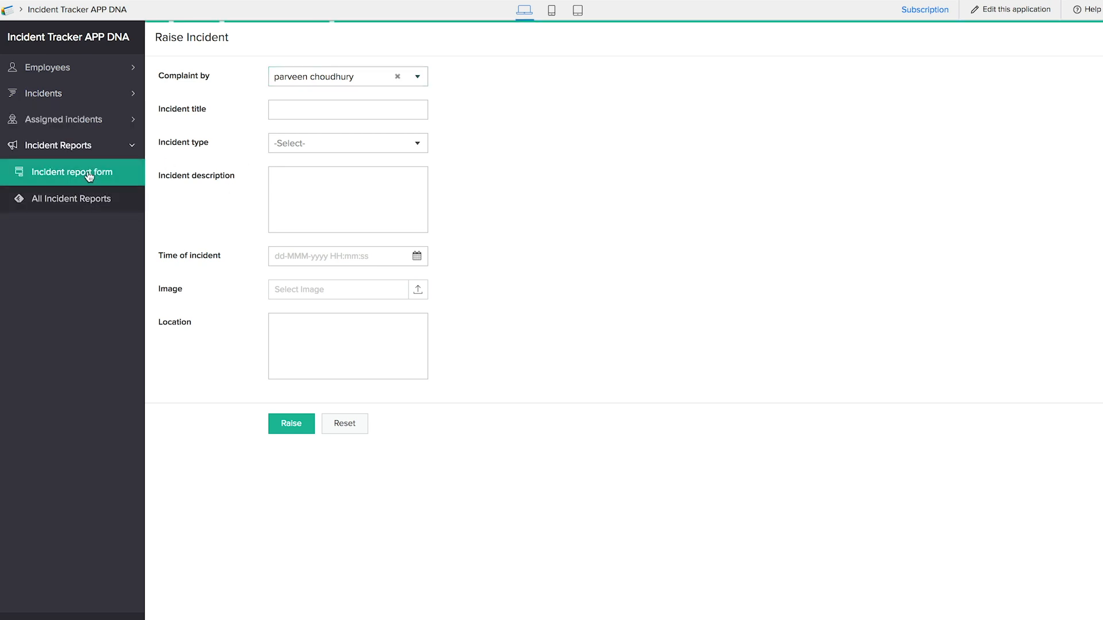
{"action": "left_click", "coordinate": [320, 79]}
{"action": "left_click", "coordinate": [315, 99]}
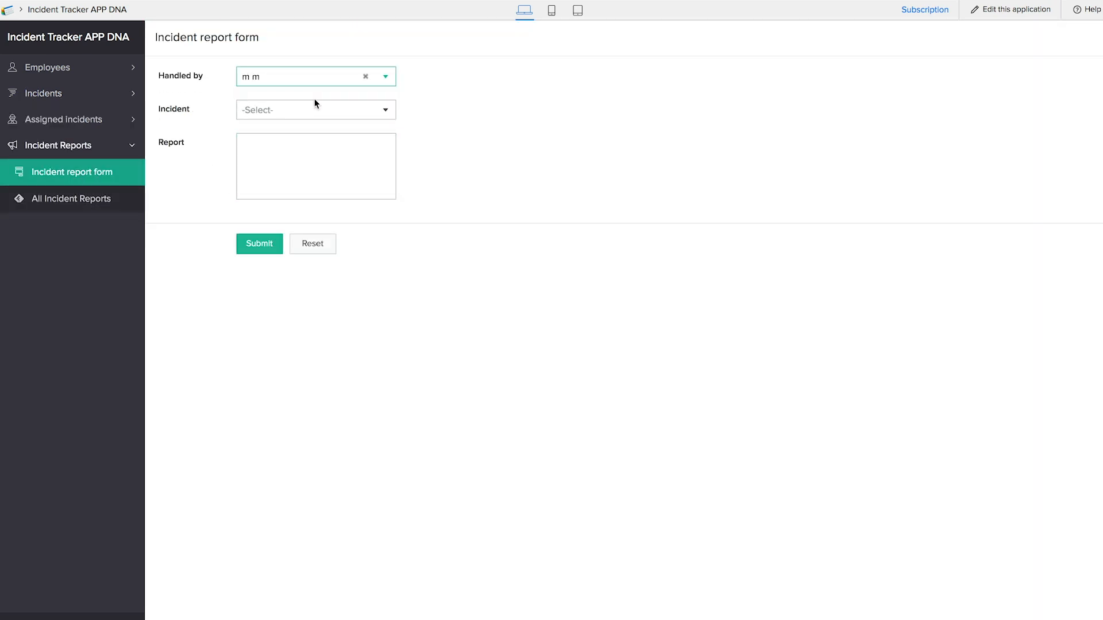
{"action": "left_click", "coordinate": [318, 116]}
{"action": "left_click", "coordinate": [315, 137]}
{"action": "left_click", "coordinate": [268, 243]}
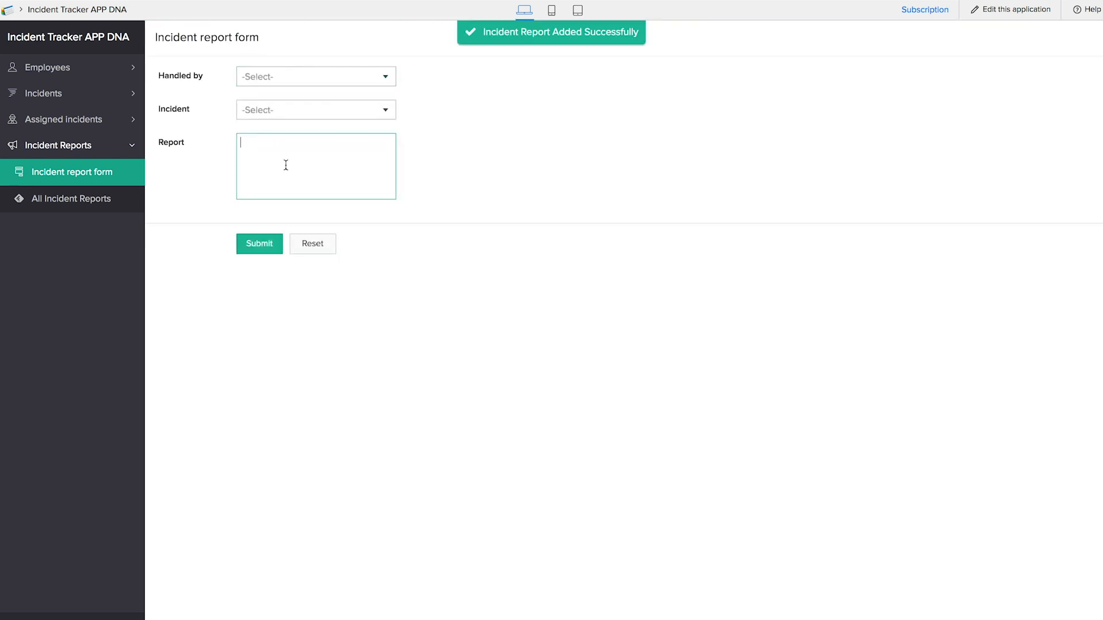
- Submit another 'button test' report with the text 'satisfactory'
{"action": "left_click", "coordinate": [289, 82]}
{"action": "left_click", "coordinate": [288, 98]}
{"action": "left_click", "coordinate": [289, 110]}
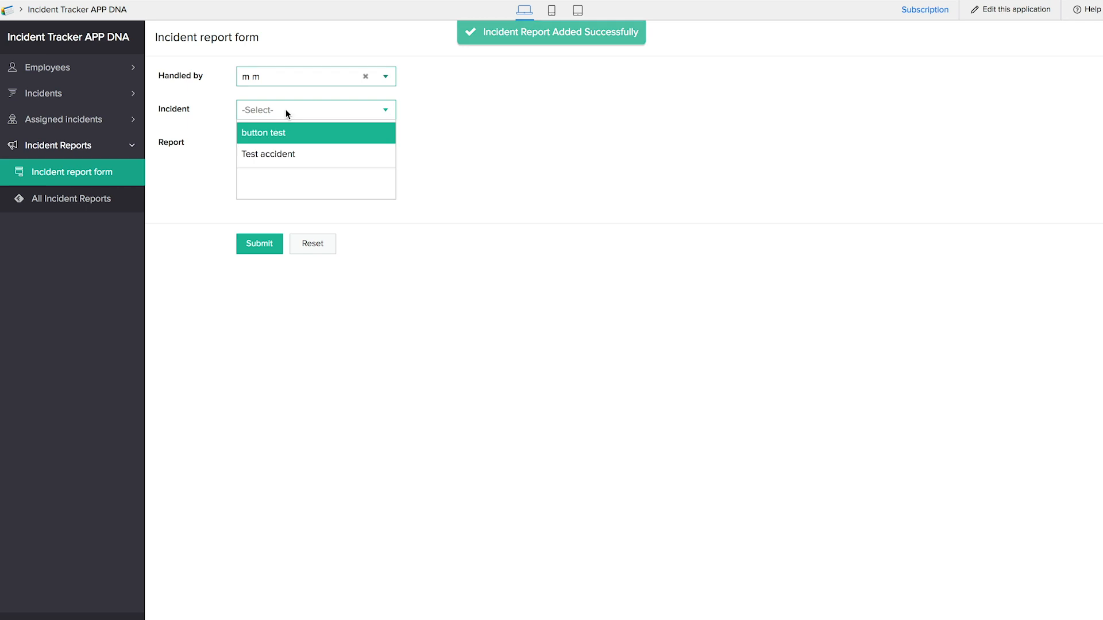
{"action": "left_click", "coordinate": [289, 136]}
{"action": "left_click", "coordinate": [287, 159]}
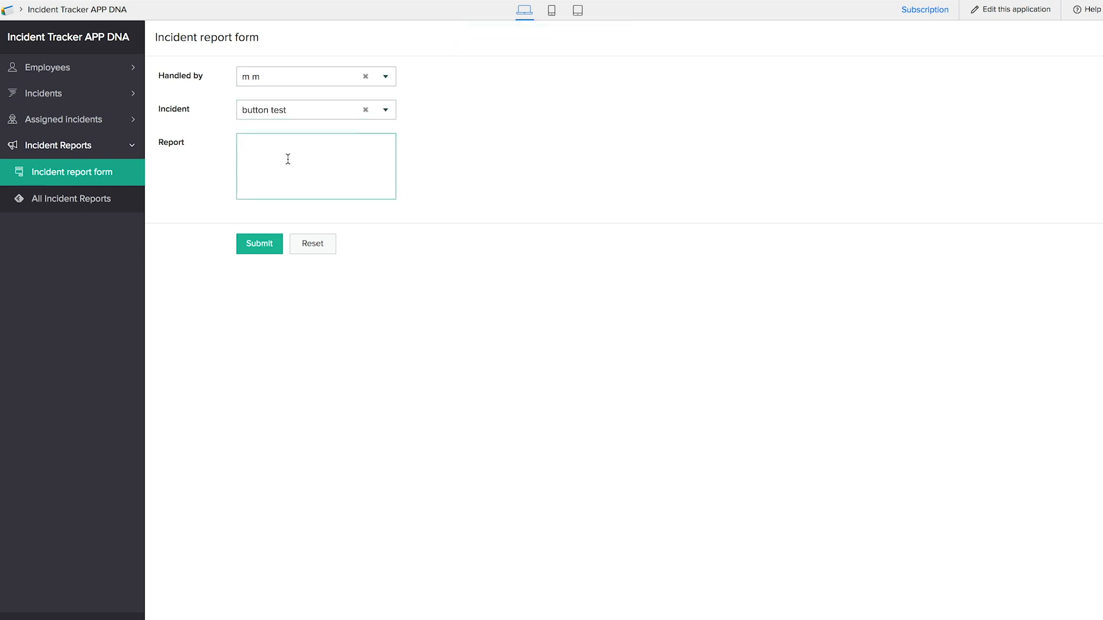
{"action": "type", "text": "satisfactory"}
{"action": "left_click", "coordinate": [262, 247]}
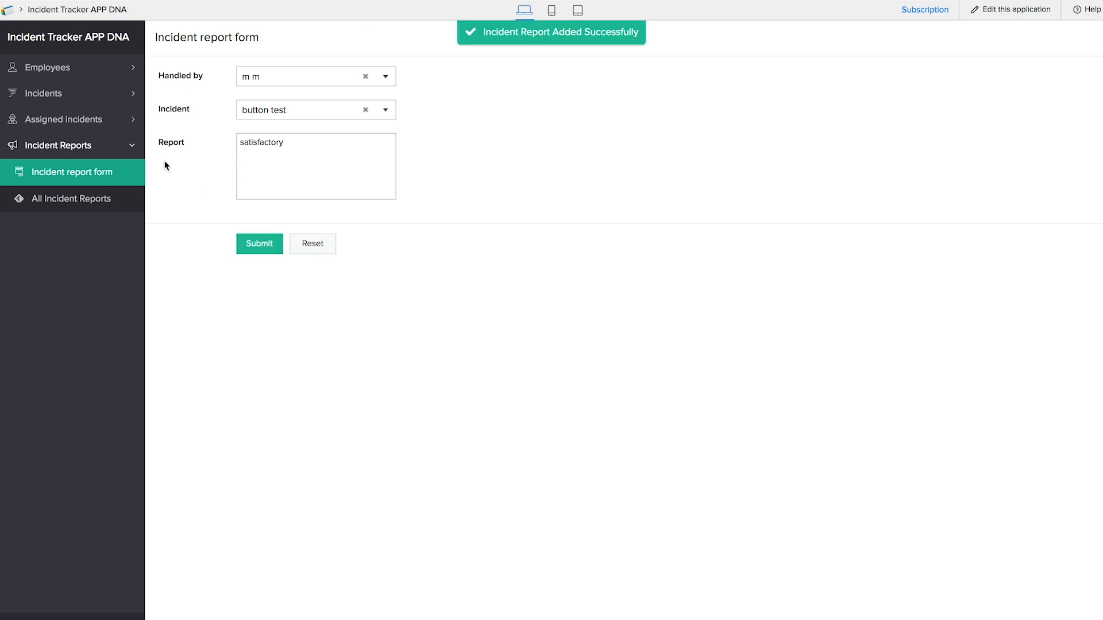
- Open the All Incidents list under Incidents
{"action": "left_click", "coordinate": [51, 122]}
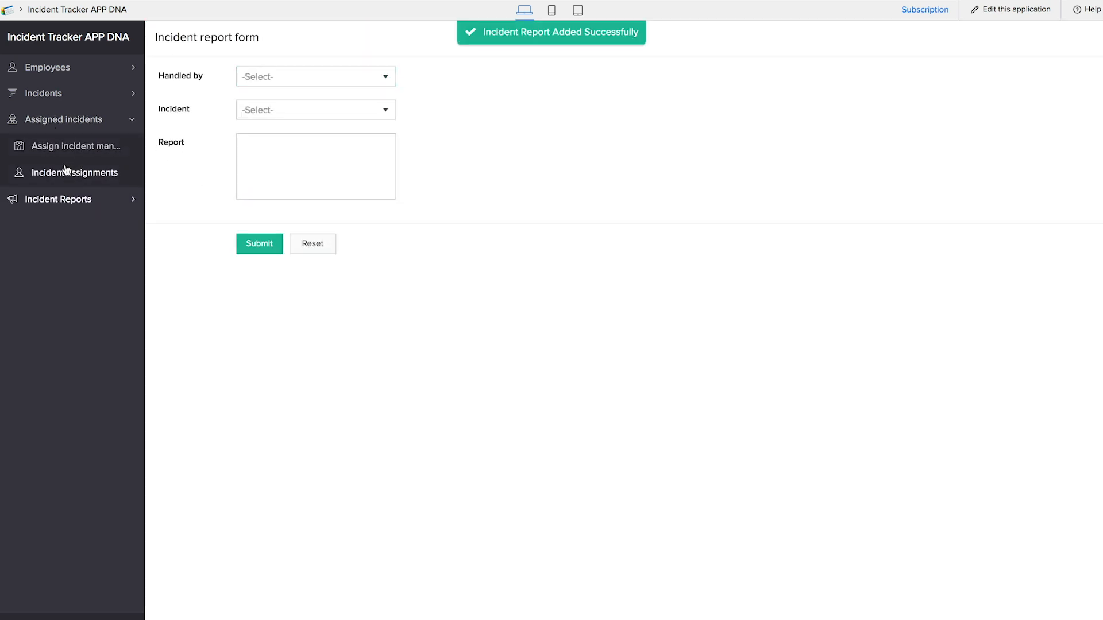
{"action": "left_click", "coordinate": [56, 105]}
{"action": "left_click", "coordinate": [65, 146]}
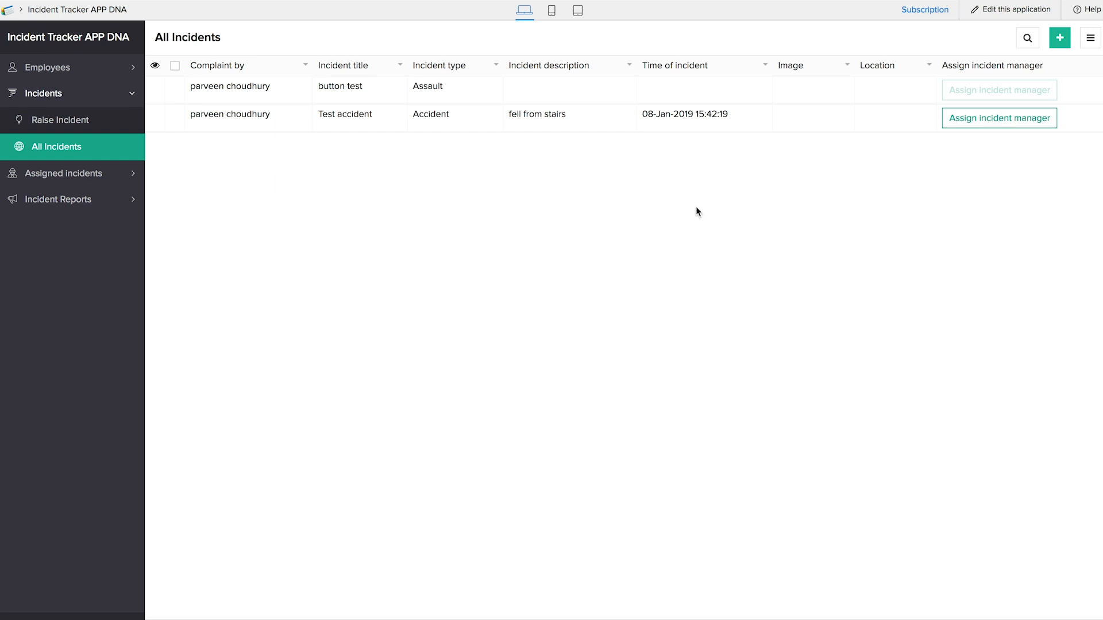
- Confirm button test shows Closed with 'satisfactory' notes, then start assigning a manager to Test accident
{"action": "left_click", "coordinate": [591, 93]}
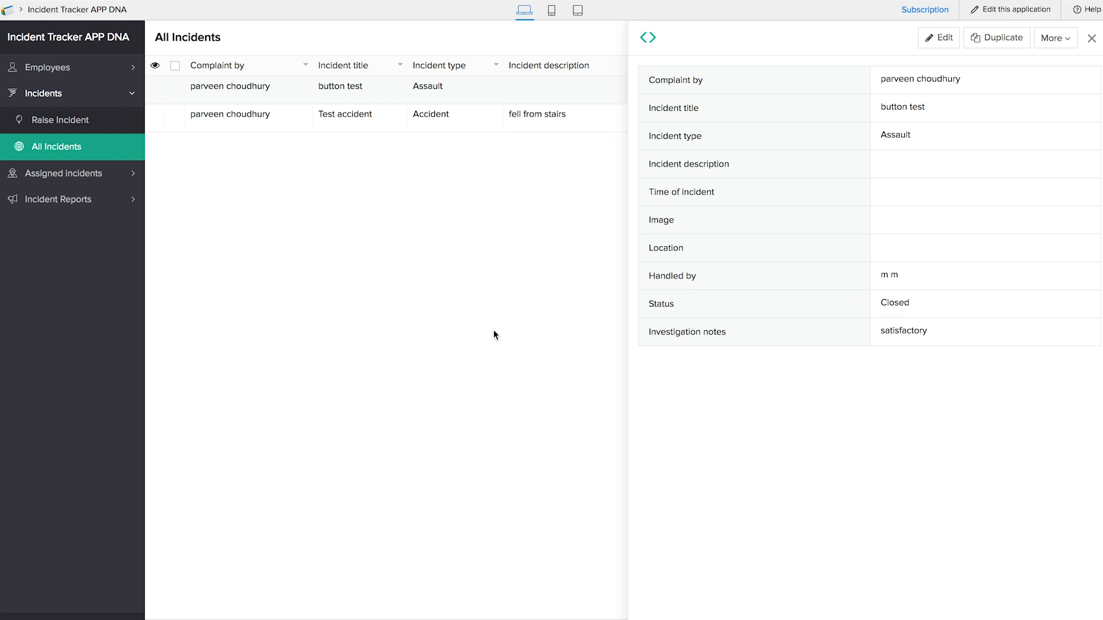
{"action": "left_click", "coordinate": [1091, 38]}
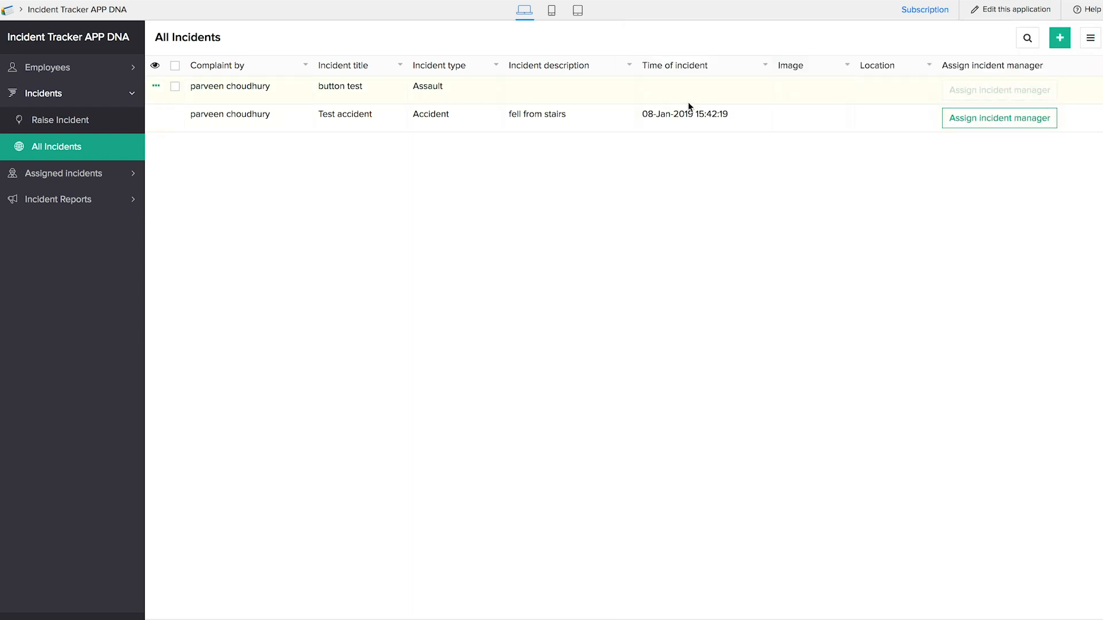
{"action": "left_click", "coordinate": [1017, 119]}
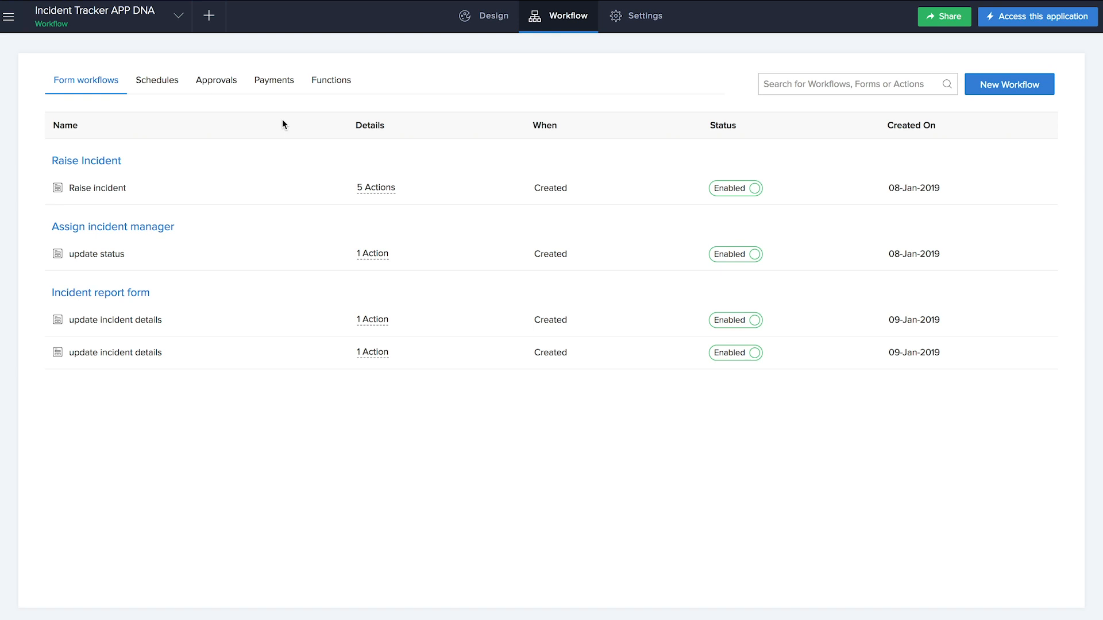
- Create a map report 'Map view' plotting Raise Incident records by Added Location
{"action": "left_click", "coordinate": [211, 26]}
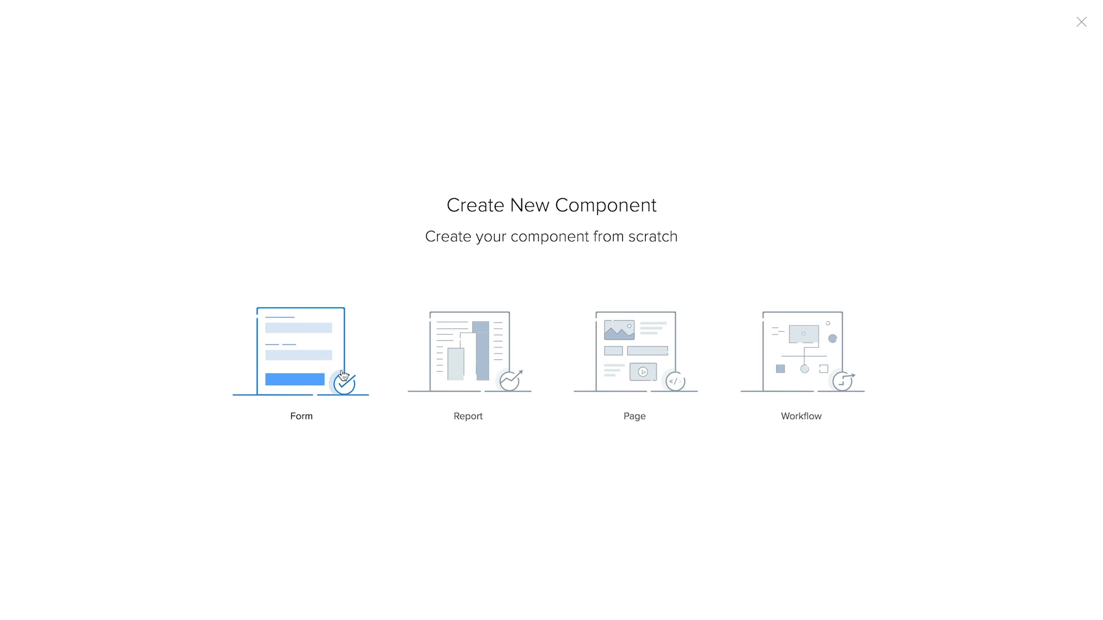
{"action": "left_click", "coordinate": [481, 381]}
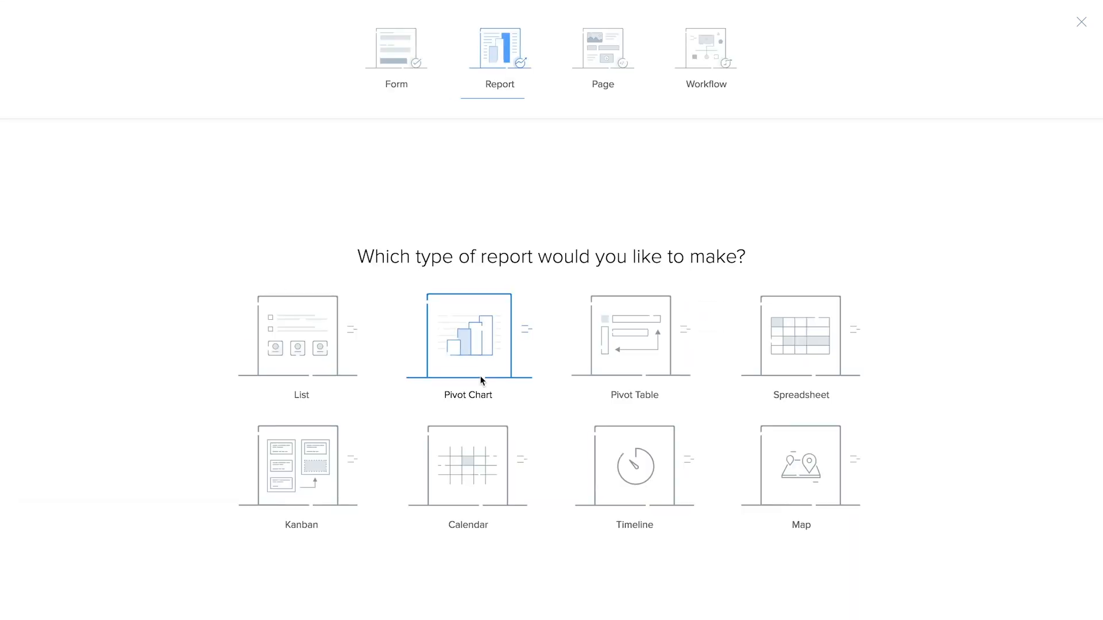
{"action": "left_click", "coordinate": [827, 438]}
{"action": "left_click", "coordinate": [629, 301]}
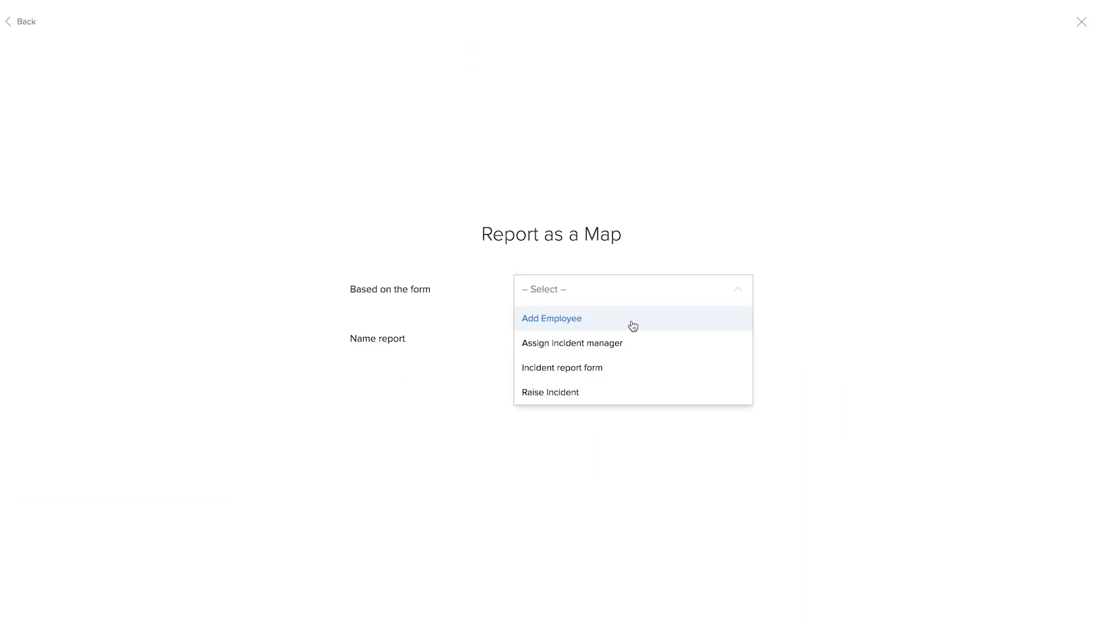
{"action": "left_click", "coordinate": [635, 392]}
{"action": "left_click", "coordinate": [603, 313]}
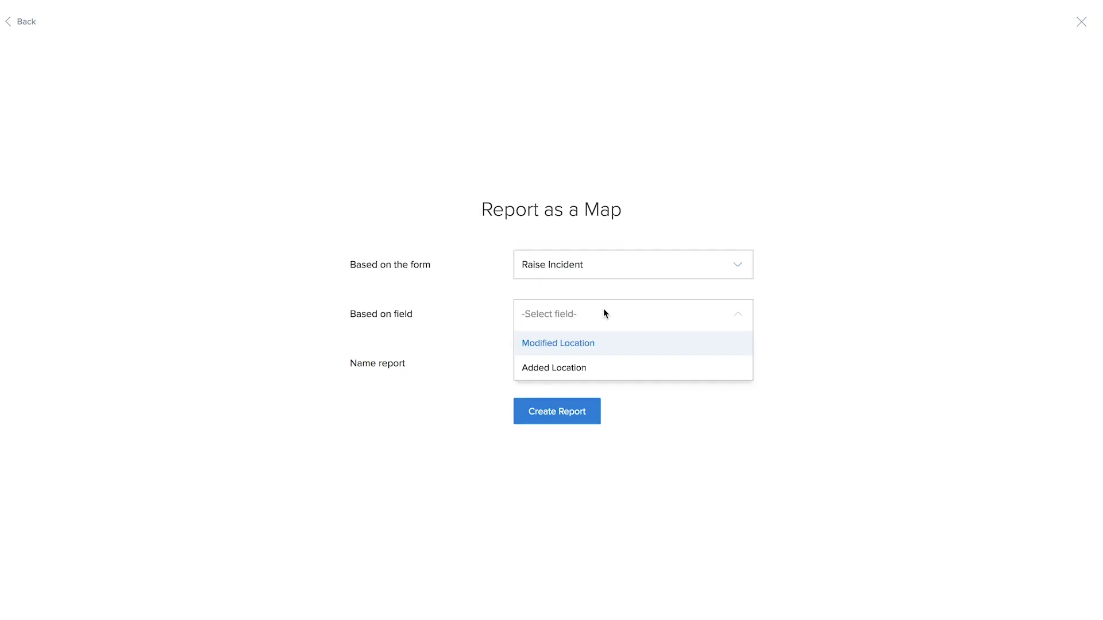
{"action": "left_click", "coordinate": [605, 372]}
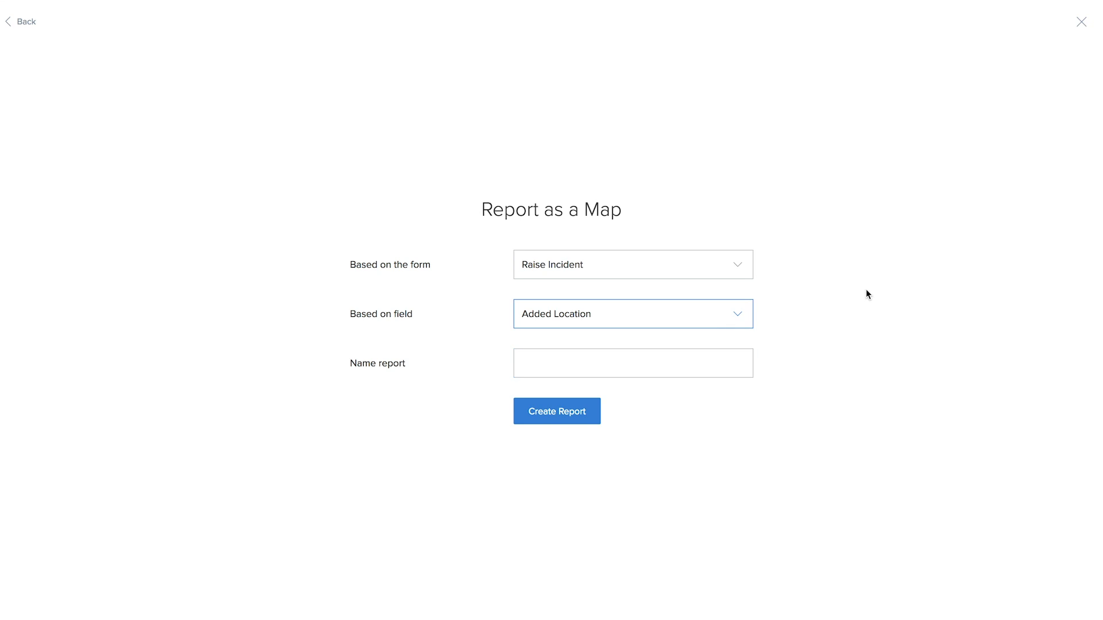
{"action": "left_click", "coordinate": [596, 359]}
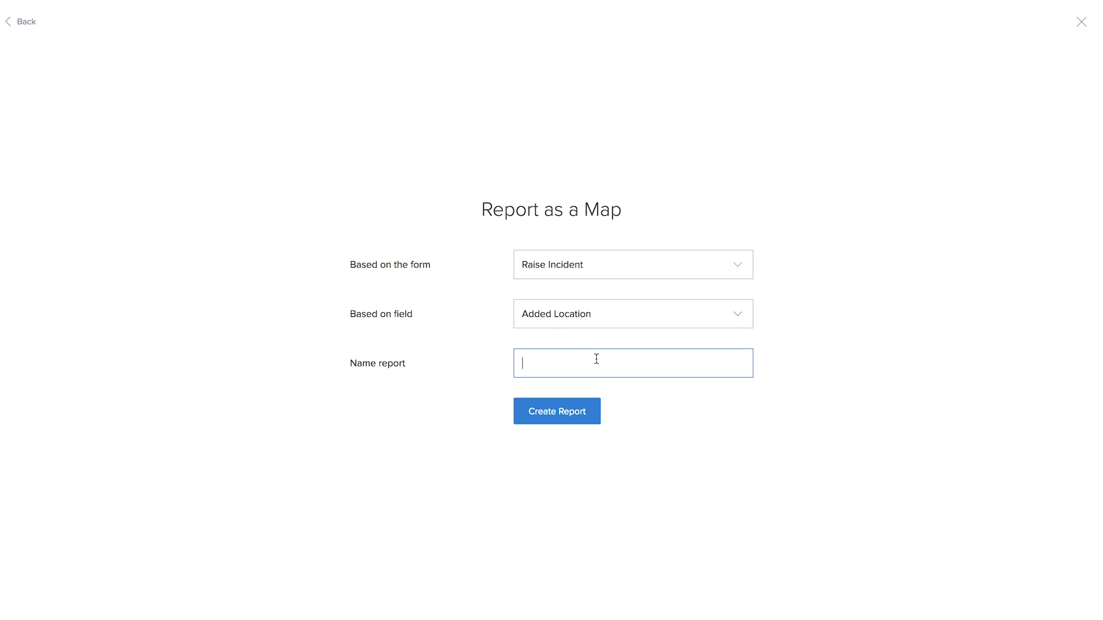
{"action": "type", "text": "Map view"}
{"action": "left_click", "coordinate": [571, 399]}
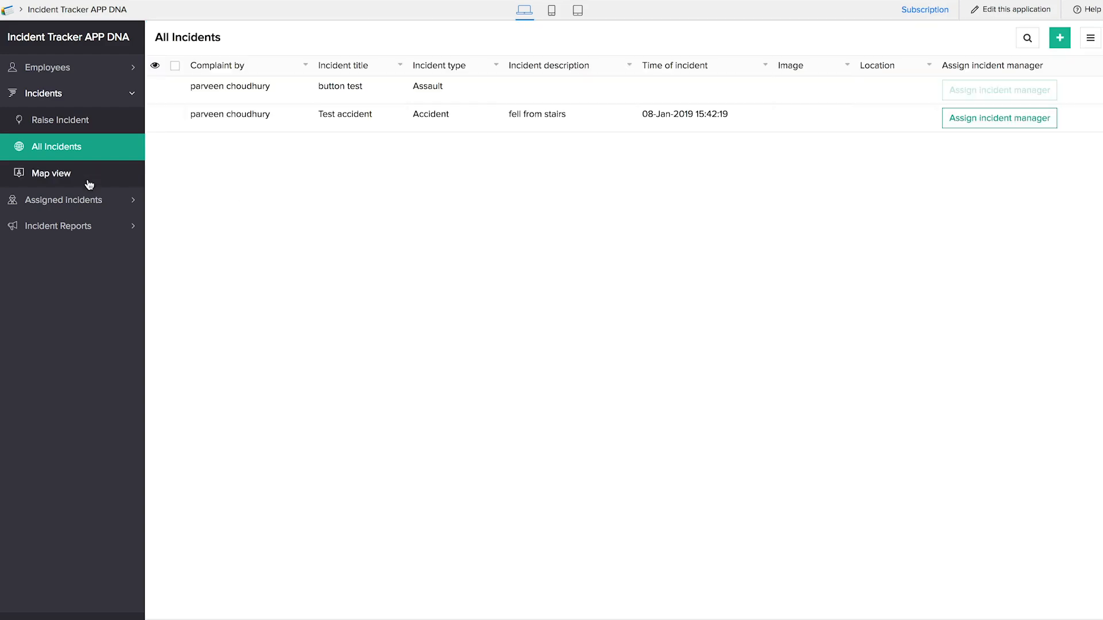
- Open the new Map view and zoom in on the pinned incident's details
{"action": "left_click", "coordinate": [89, 182]}
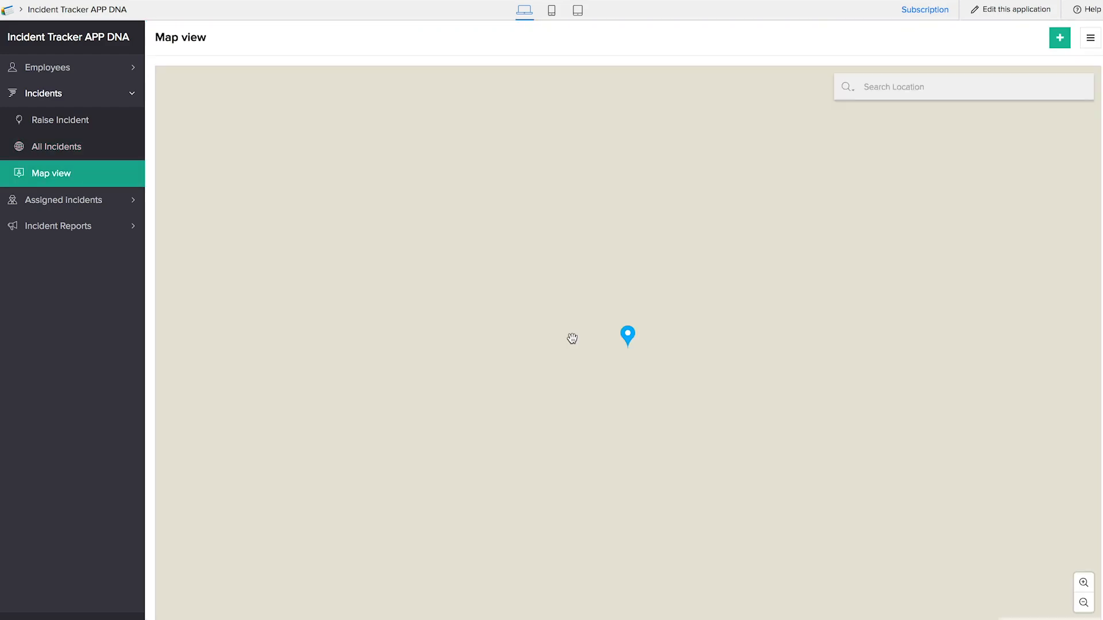
{"action": "left_click", "coordinate": [628, 342]}
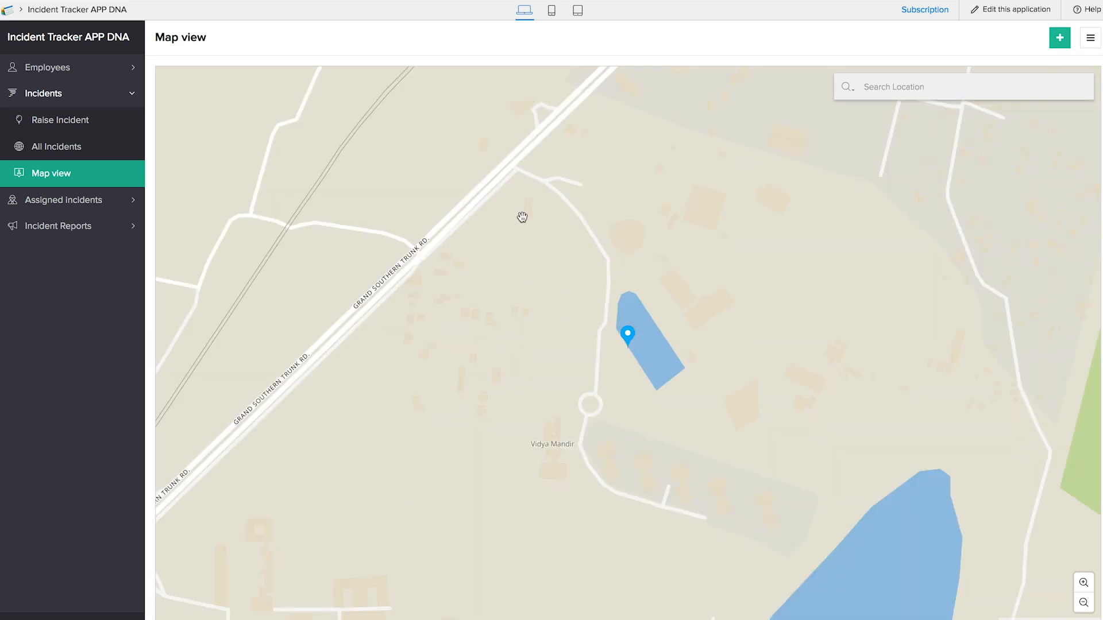
{"action": "mouse_move", "coordinate": [634, 352]}
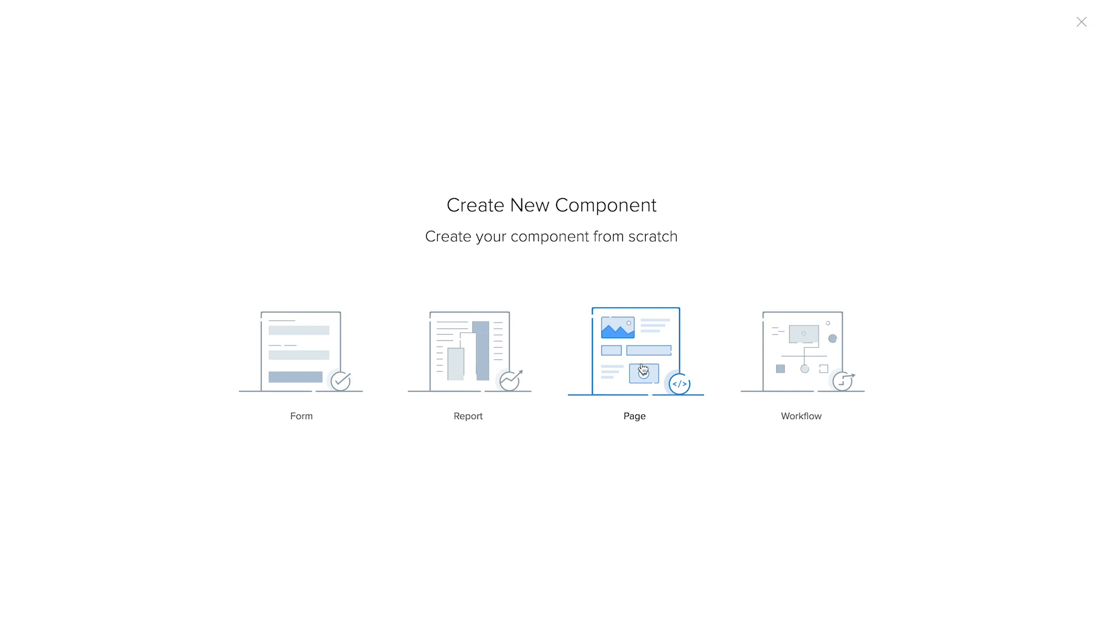
- Create a blank page named Dashboard from the new-component chooser
{"action": "left_click", "coordinate": [660, 371]}
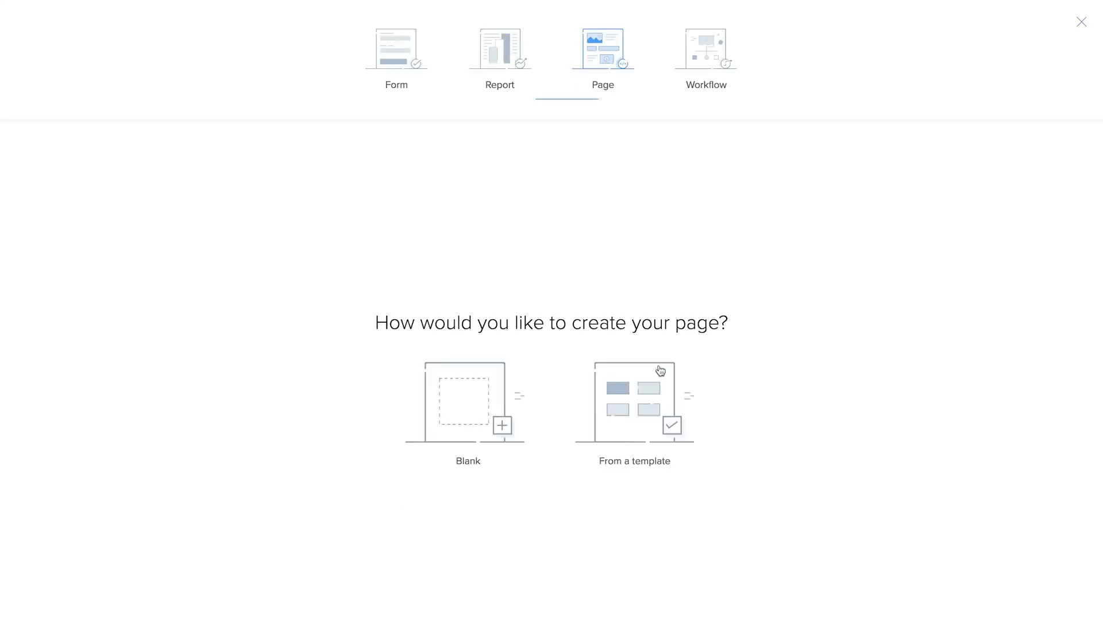
{"action": "left_click", "coordinate": [465, 377]}
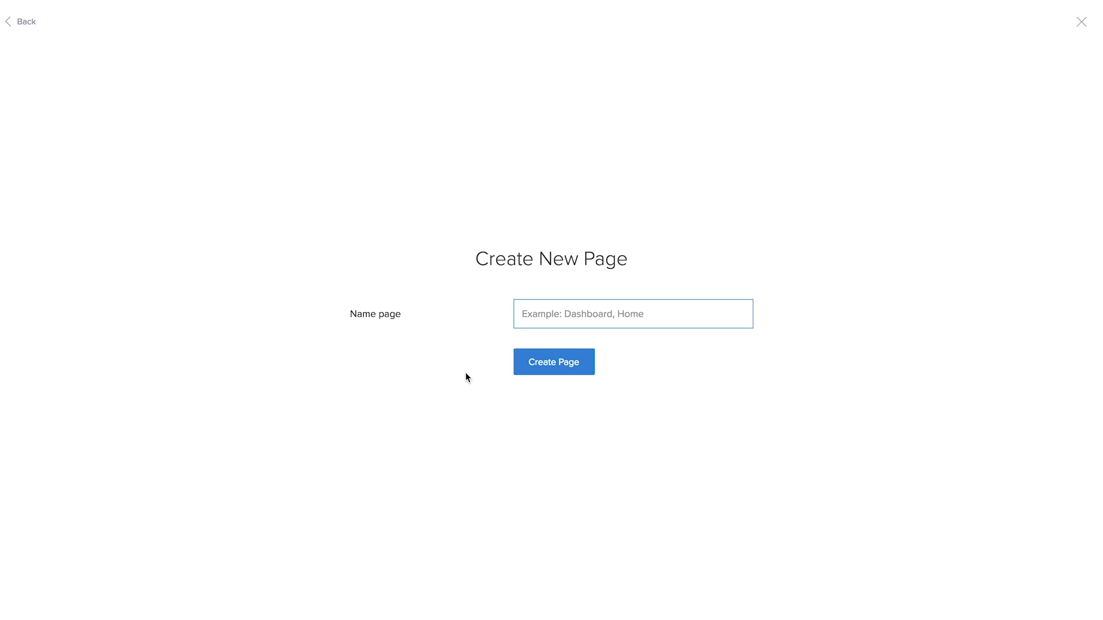
{"action": "type", "text": "Dzashboard"}
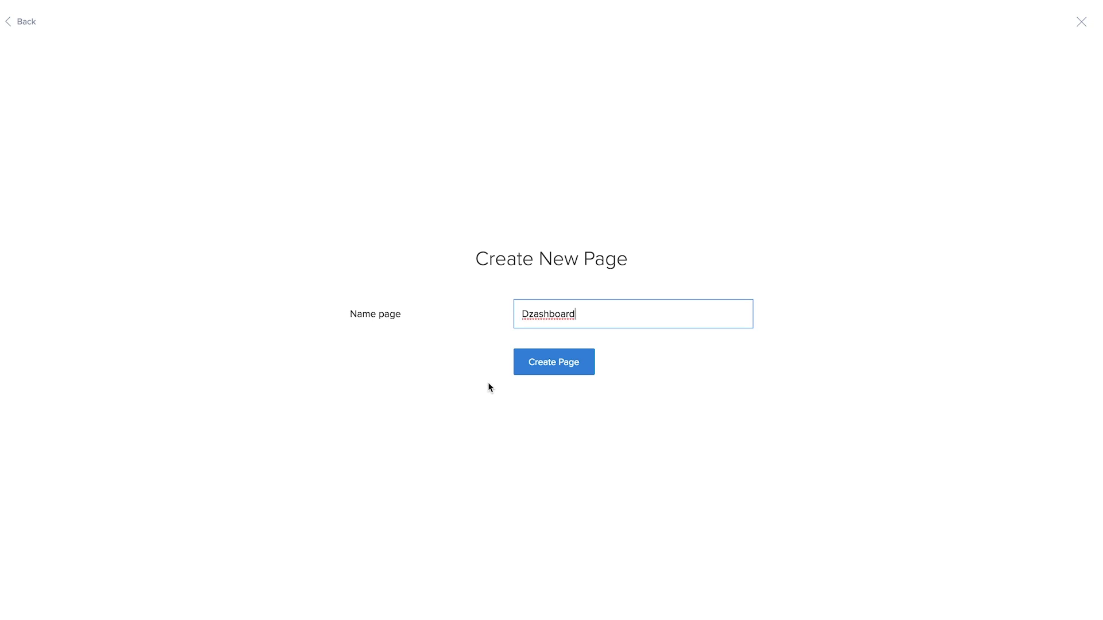
{"action": "left_click", "coordinate": [544, 363]}
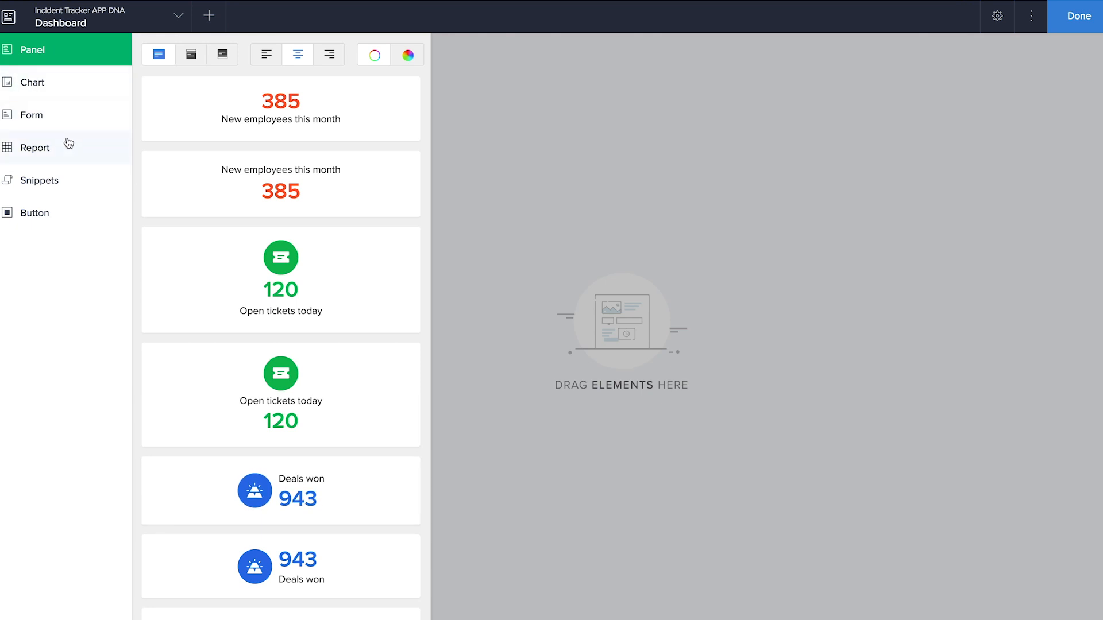
- Place a Column chart from the Chart widgets onto the empty Dashboard canvas
{"action": "left_click", "coordinate": [45, 177]}
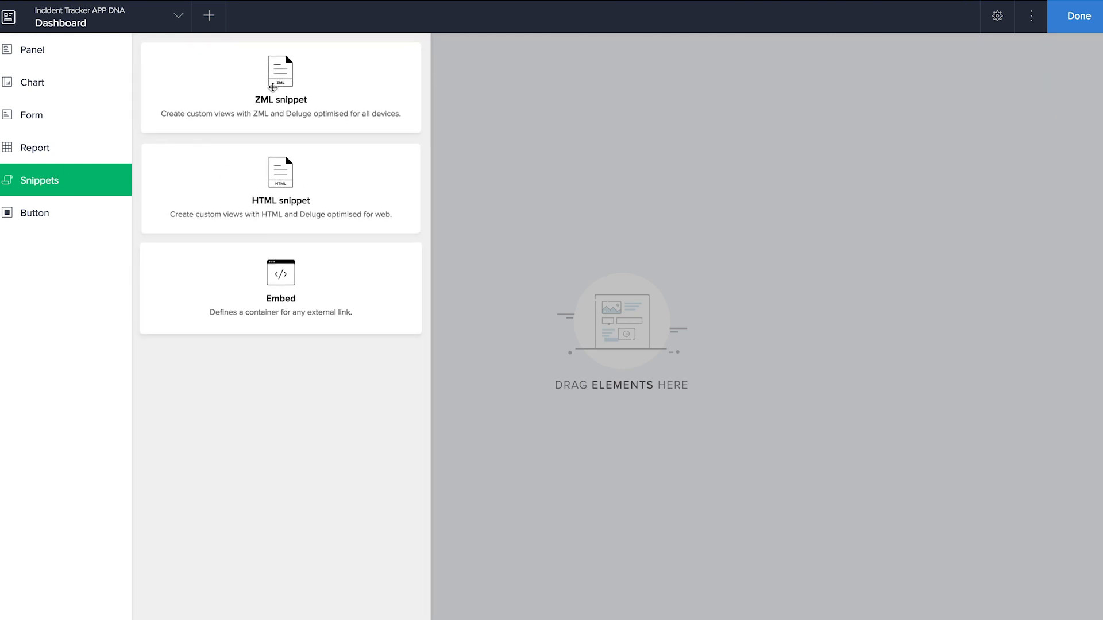
{"action": "left_click", "coordinate": [66, 228]}
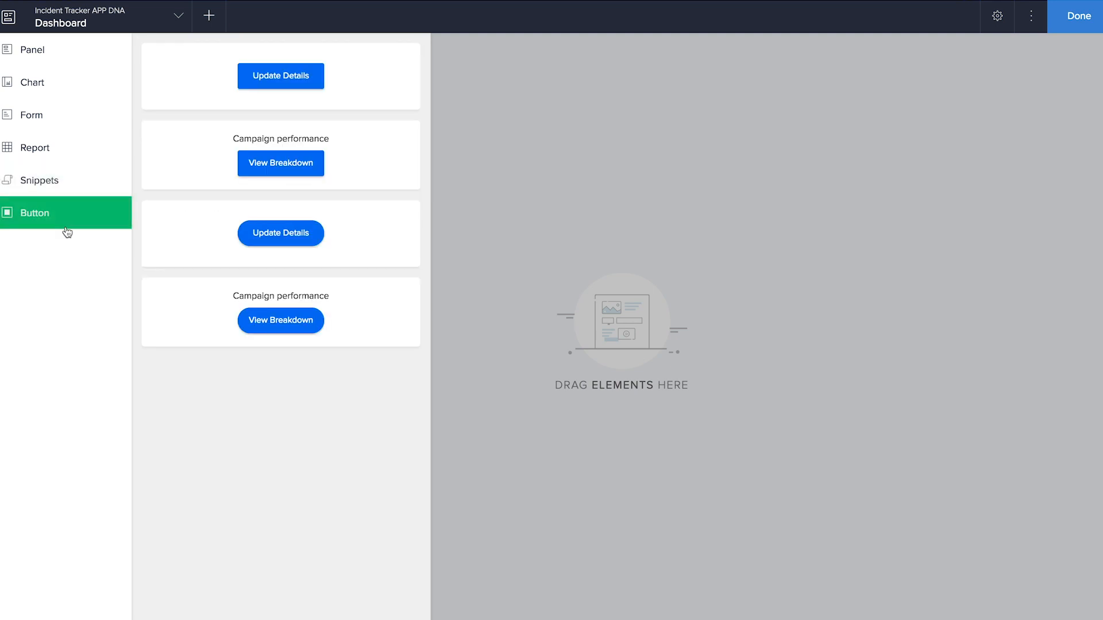
{"action": "left_click", "coordinate": [46, 86]}
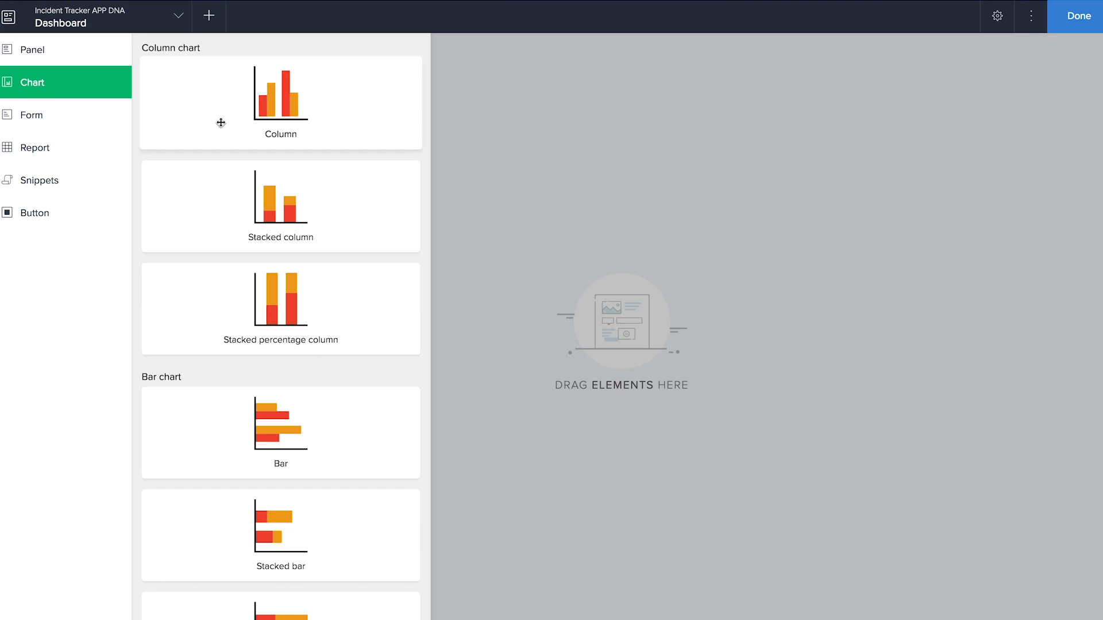
{"action": "left_click_drag", "start_coordinate": [243, 128], "coordinate": [661, 159]}
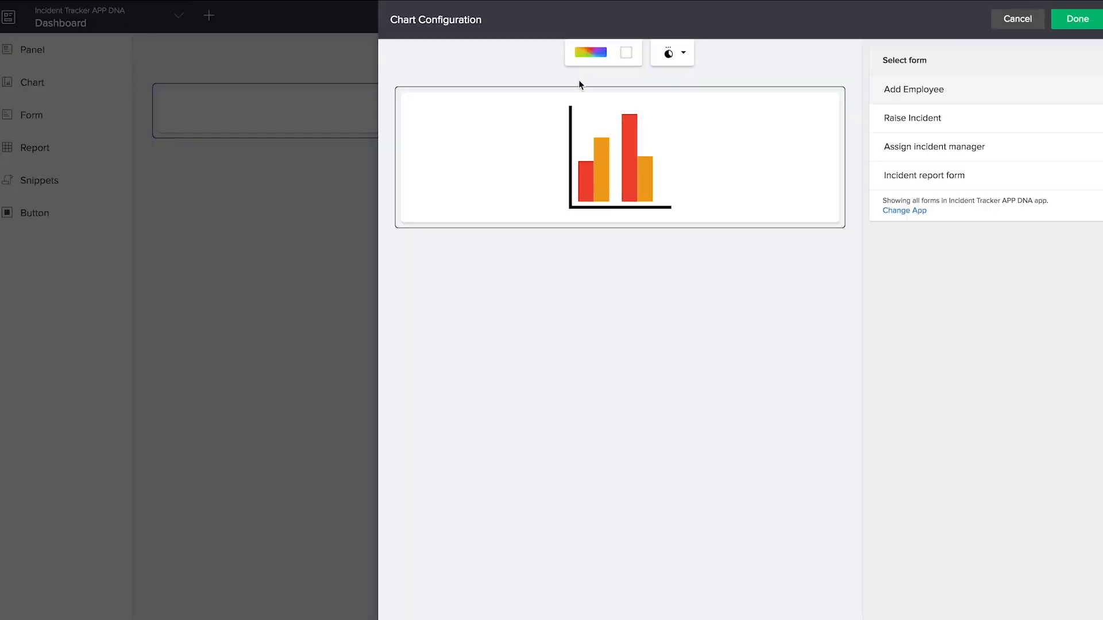
- Base the column chart on the Raise Incident form, categorised by Incident type
{"action": "left_click", "coordinate": [600, 56]}
{"action": "left_click", "coordinate": [626, 54]}
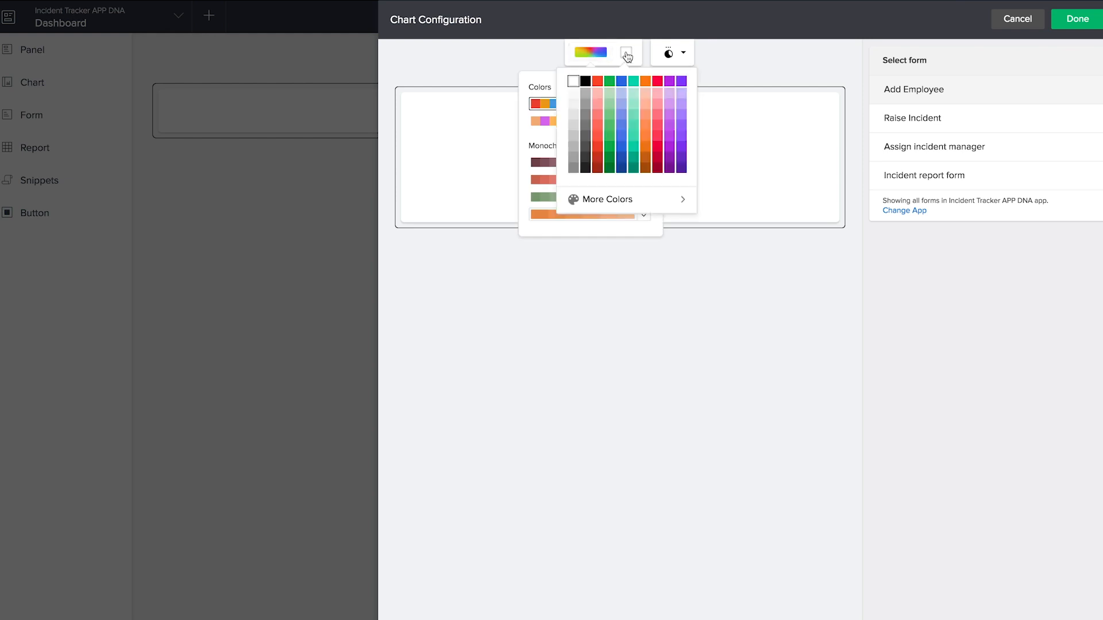
{"action": "left_click", "coordinate": [682, 56]}
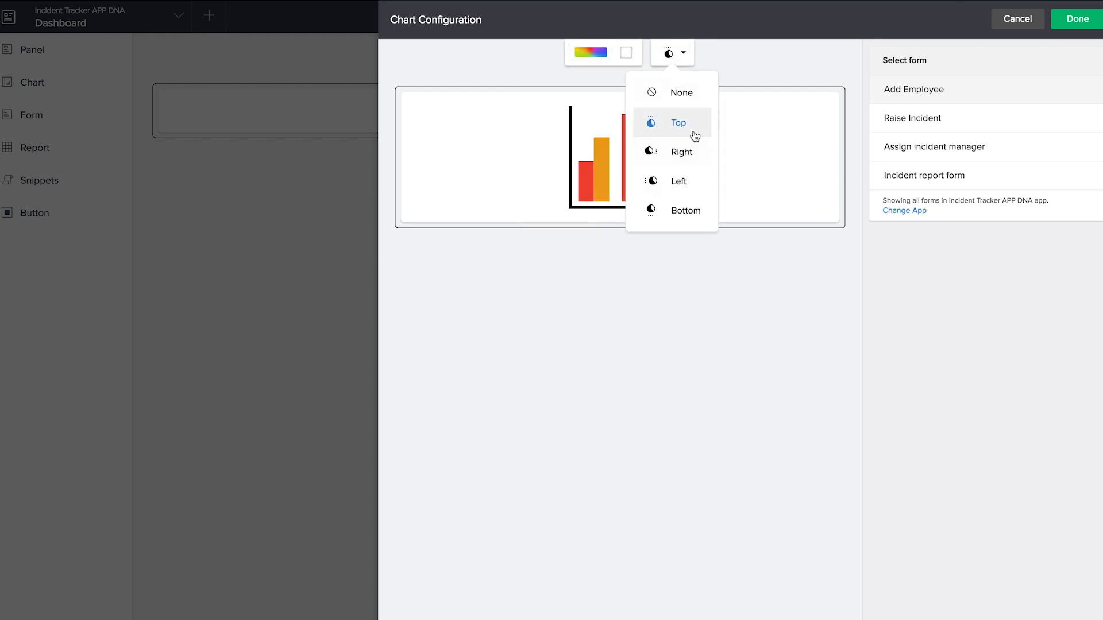
{"action": "left_click", "coordinate": [752, 66]}
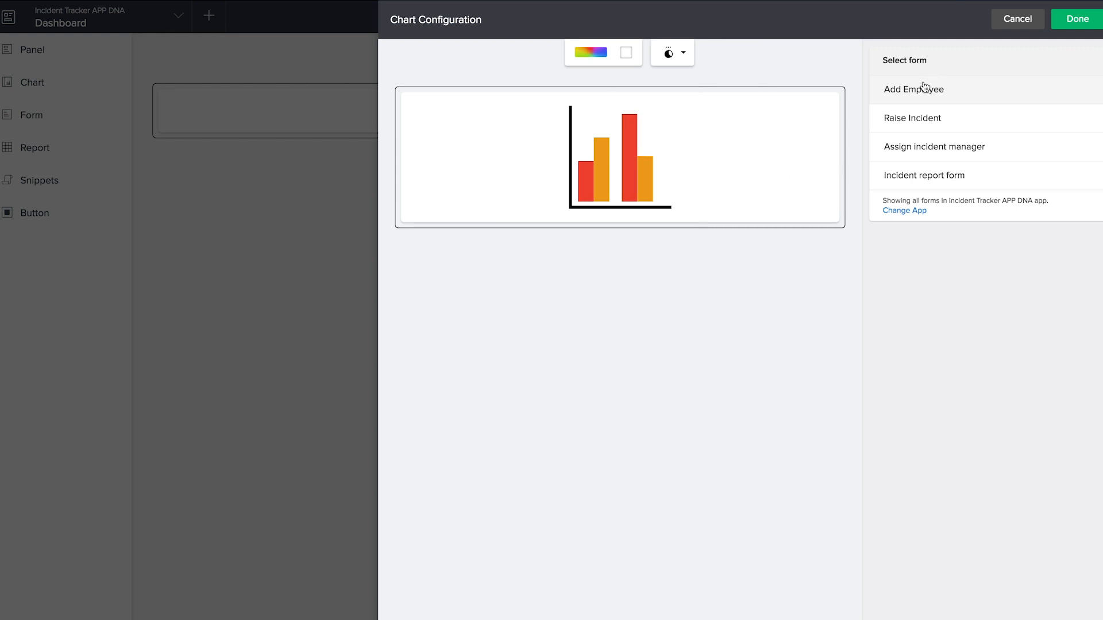
{"action": "left_click", "coordinate": [931, 122]}
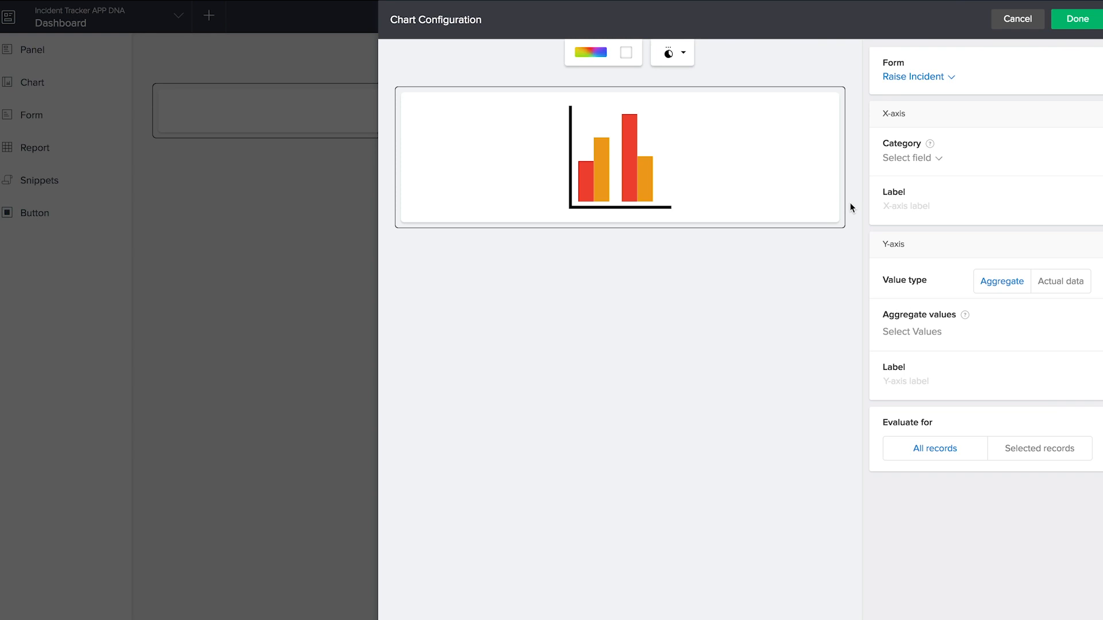
{"action": "left_click", "coordinate": [914, 161]}
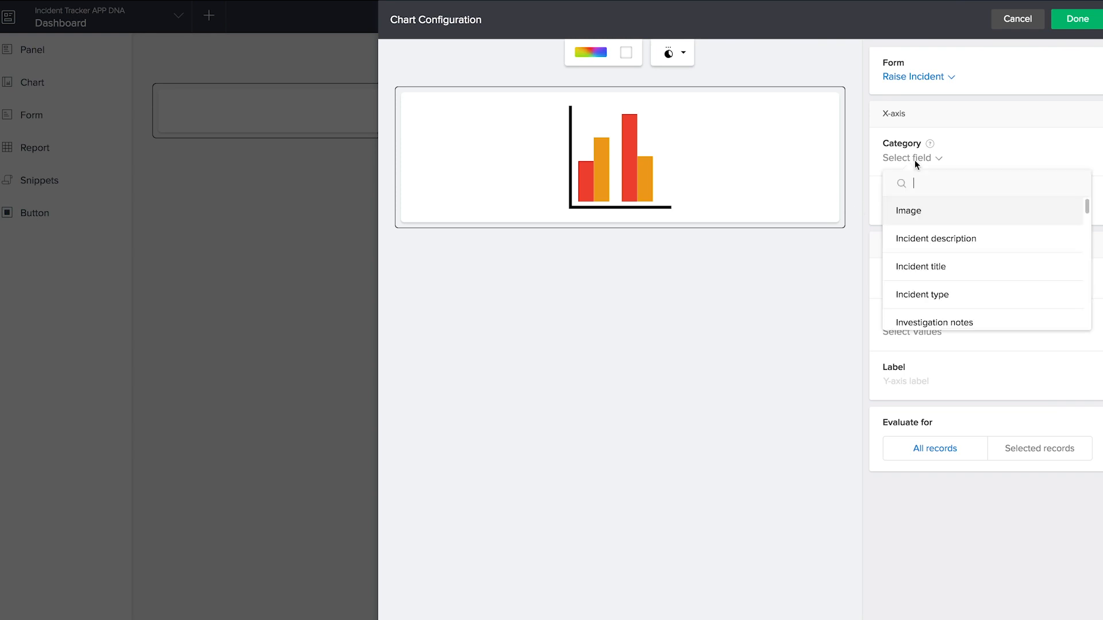
{"action": "left_click", "coordinate": [929, 294]}
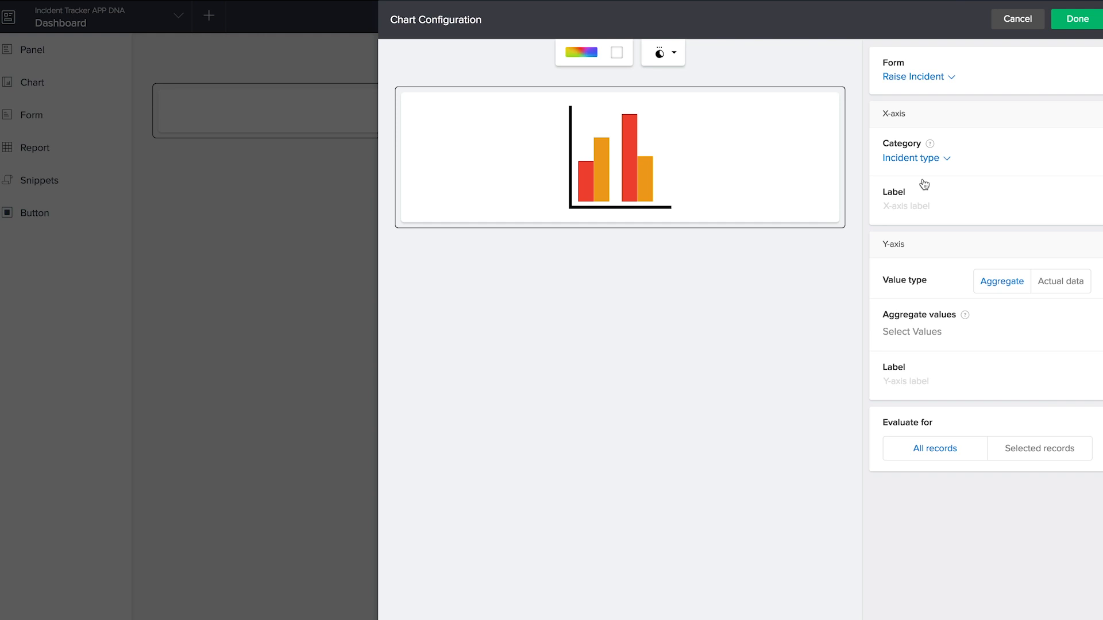
- Label the X-axis 'Incident type' and the Y-axis 'Number of cases'
{"action": "left_click", "coordinate": [931, 212]}
{"action": "type", "text": "Incident type"}
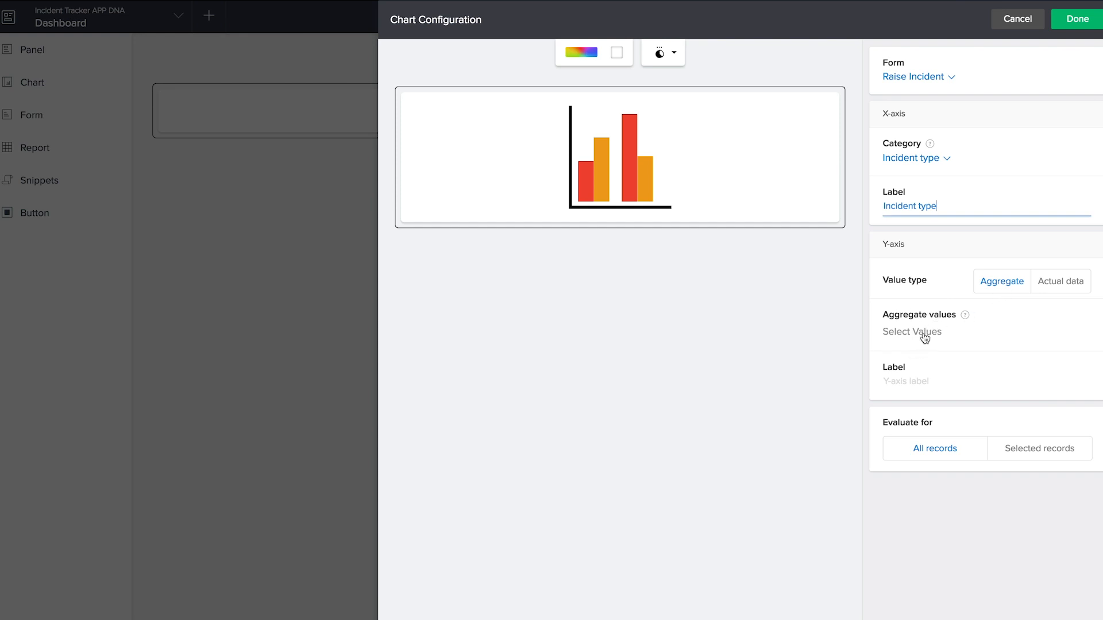
{"action": "left_click", "coordinate": [912, 380]}
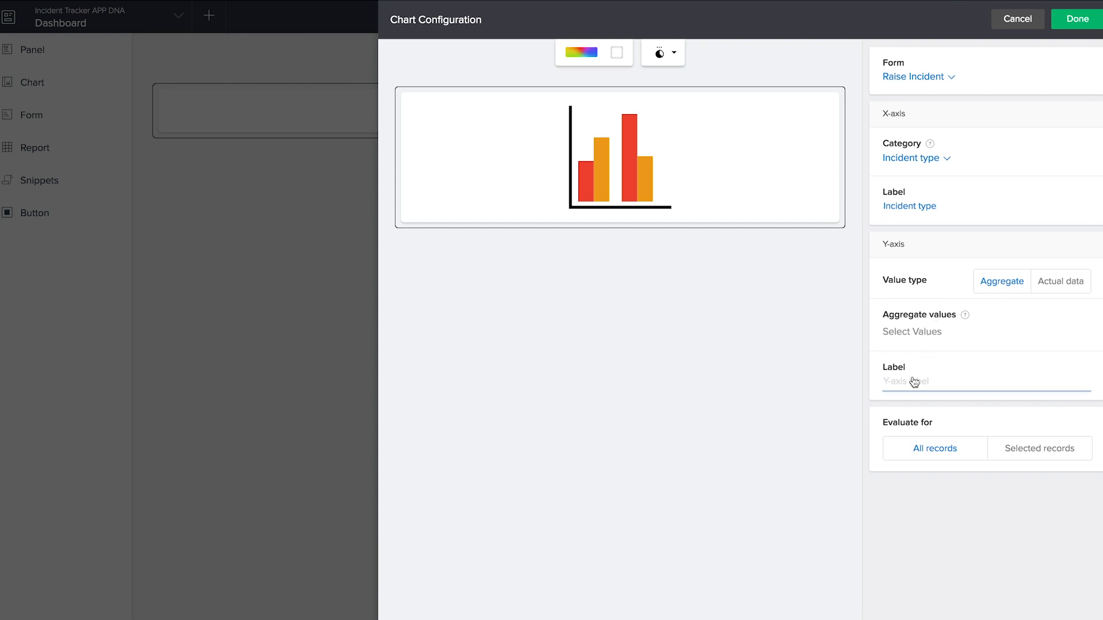
{"action": "type", "text": "Number of cases"}
{"action": "left_click", "coordinate": [795, 439]}
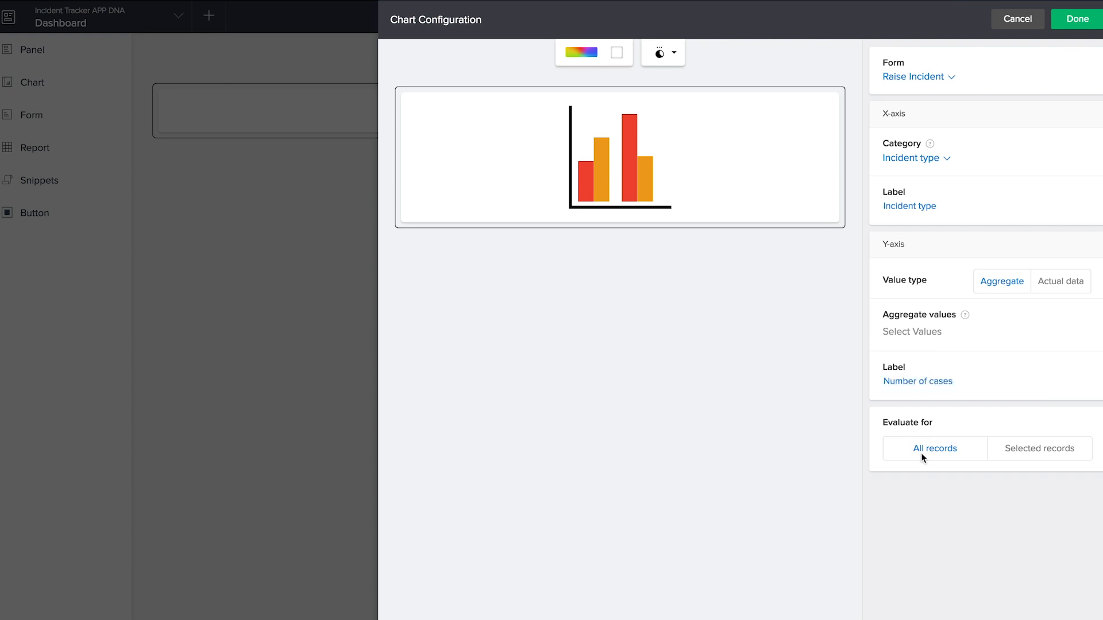
- Check the chart's record filter options and close it without applying a filter
{"action": "left_click", "coordinate": [1011, 454]}
{"action": "left_click", "coordinate": [475, 312]}
{"action": "left_click", "coordinate": [417, 312]}
{"action": "left_click", "coordinate": [404, 313]}
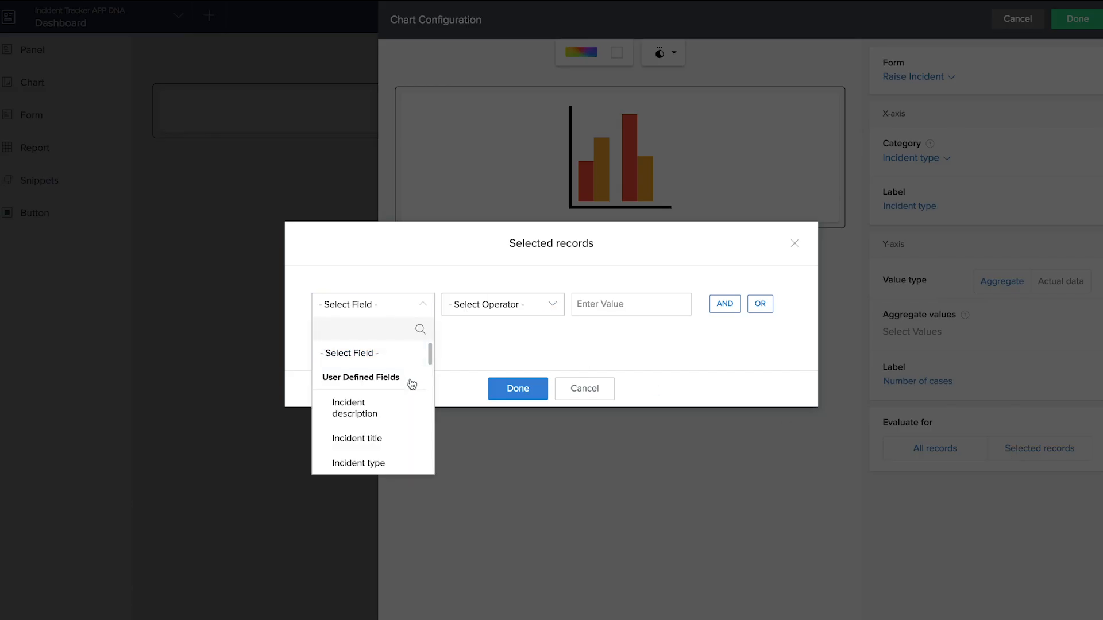
{"action": "left_click", "coordinate": [573, 391]}
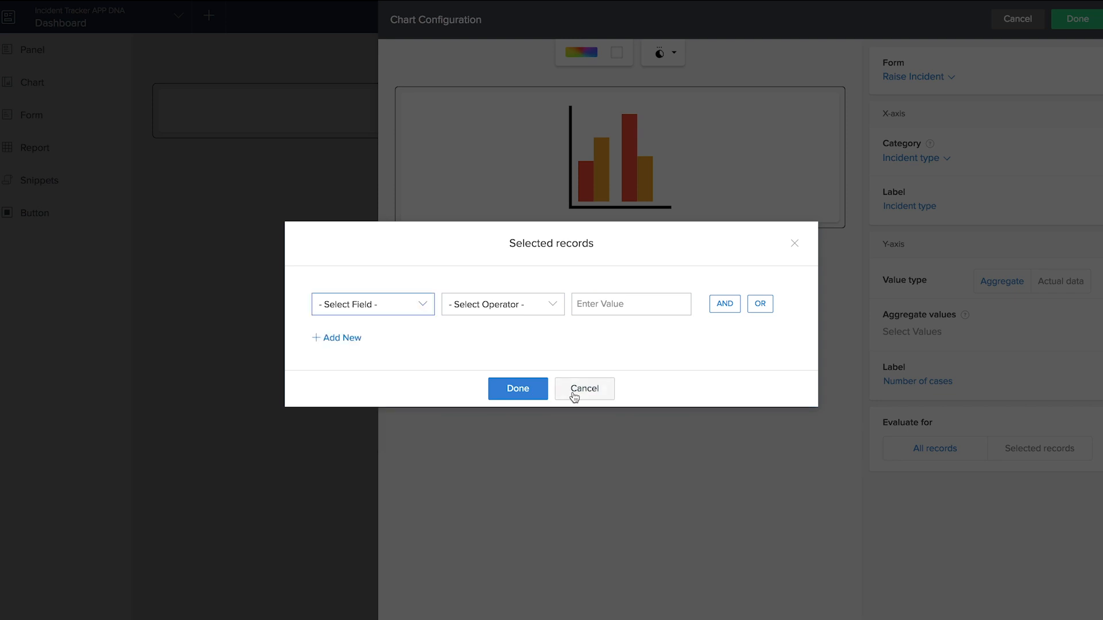
{"action": "left_click", "coordinate": [573, 391]}
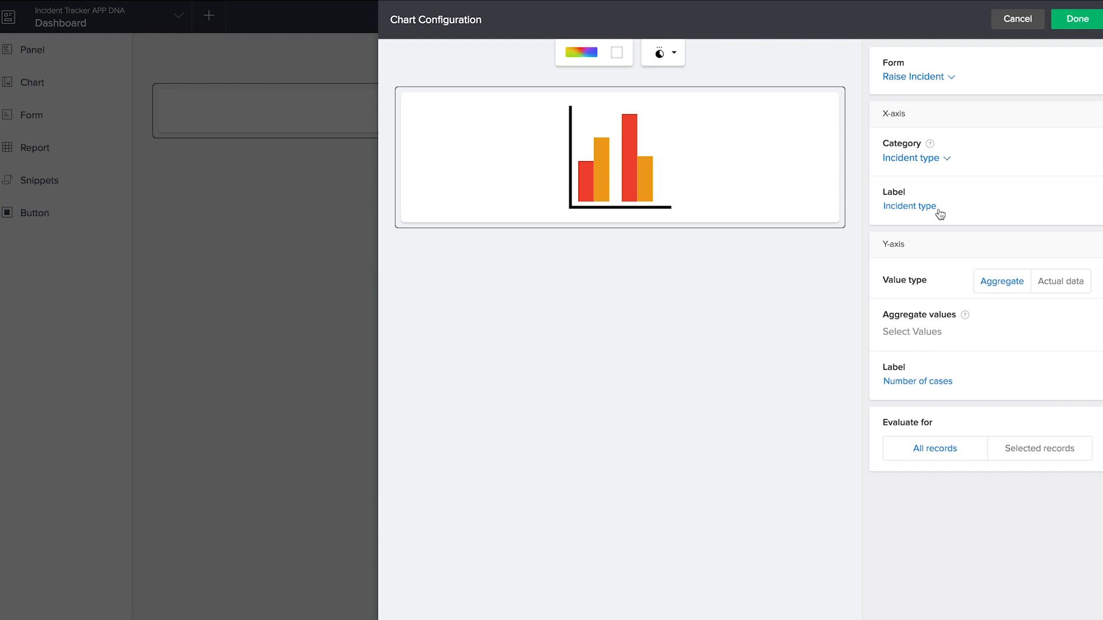
- Set Aggregate values to Count of Total Records and save the chart
{"action": "left_click", "coordinate": [1077, 20]}
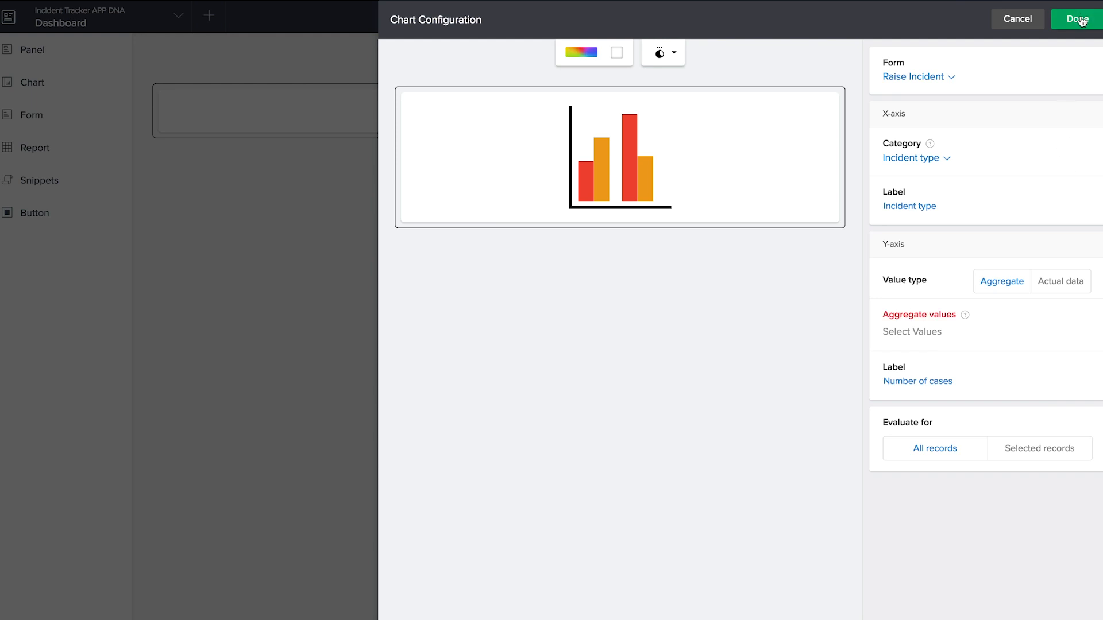
{"action": "left_click", "coordinate": [929, 341]}
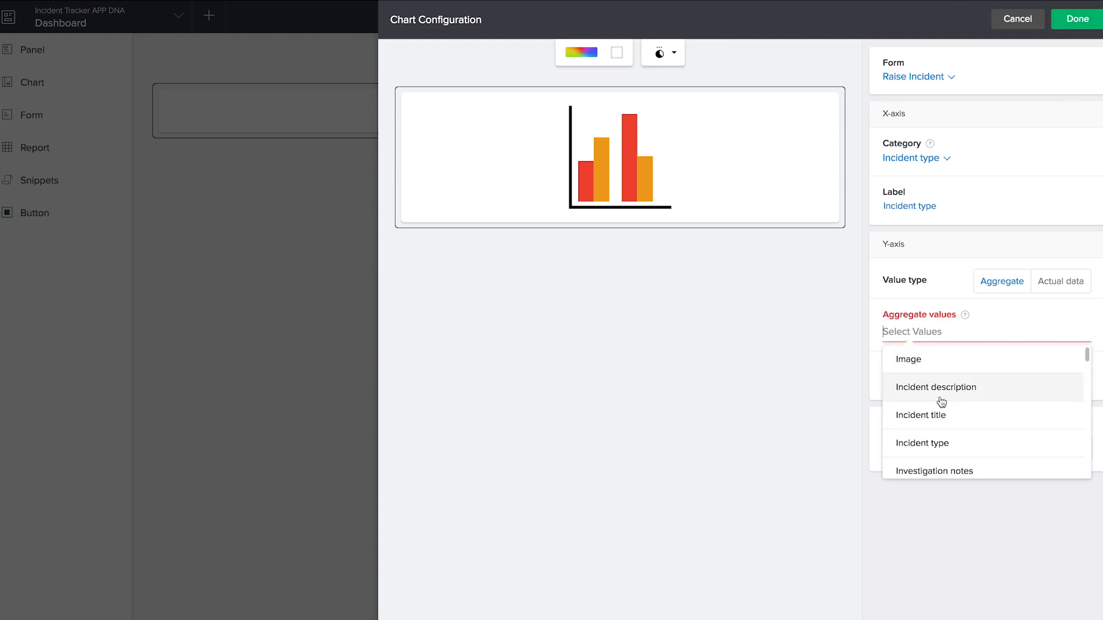
{"action": "scroll", "coordinate": [941, 401], "scroll_direction": "down", "scroll_amount": 6}
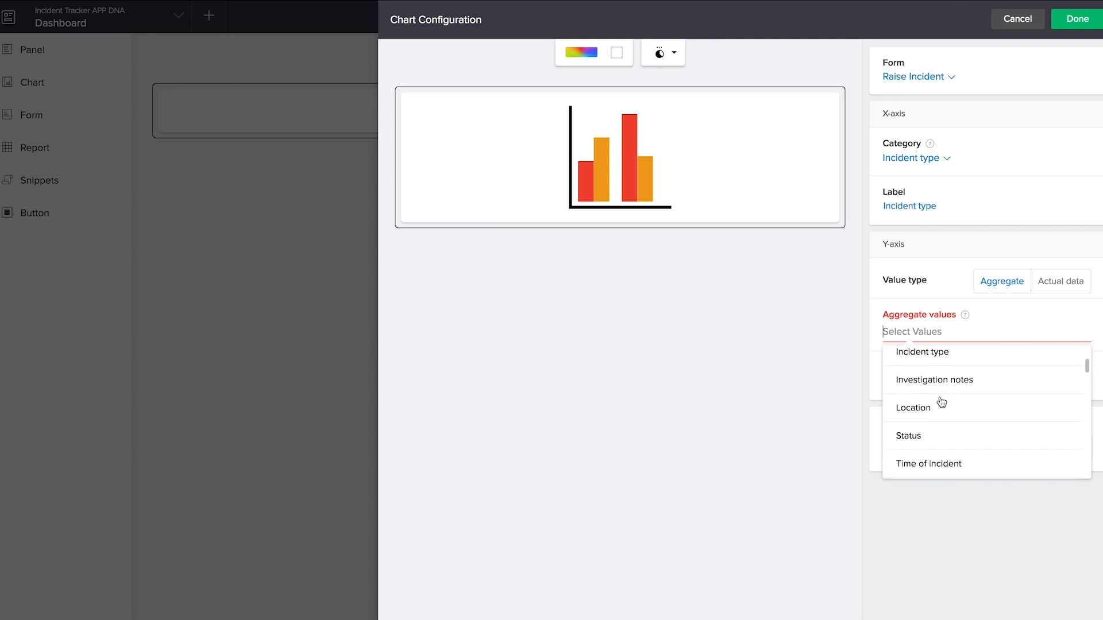
{"action": "left_click", "coordinate": [943, 419]}
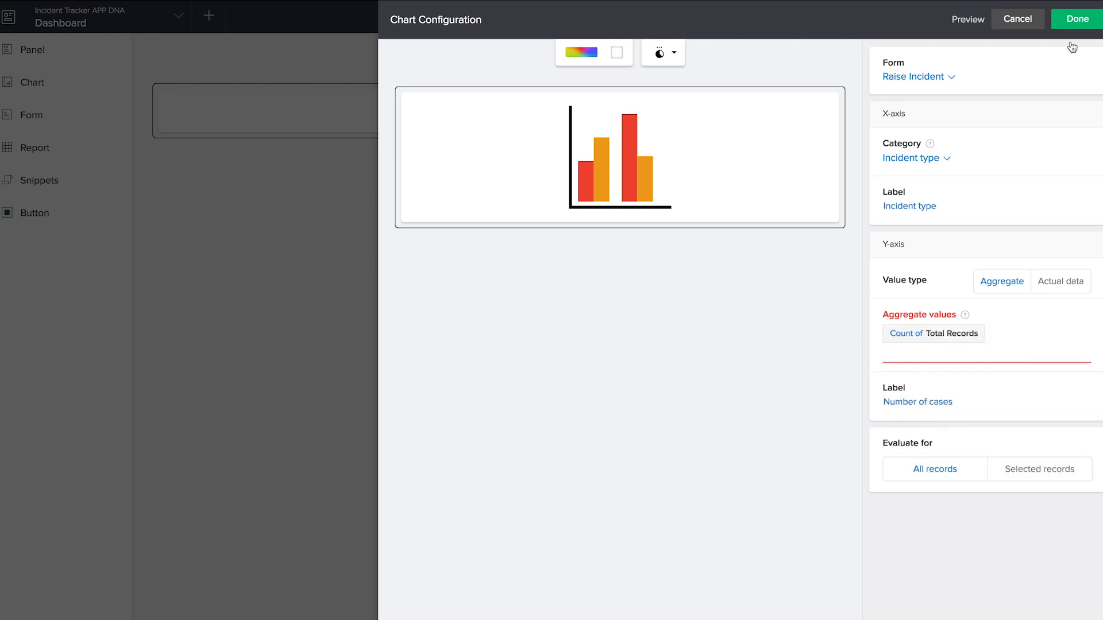
{"action": "left_click", "coordinate": [1072, 22]}
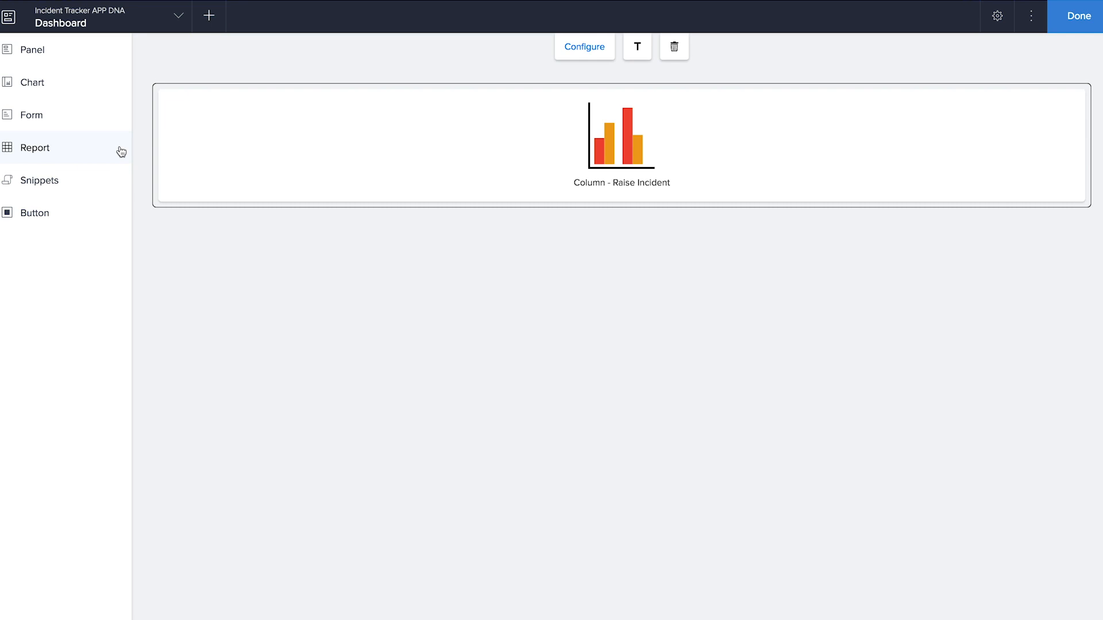
- Add a number panel below the chart with the caption 'Incidents closed'
{"action": "left_click", "coordinate": [55, 64]}
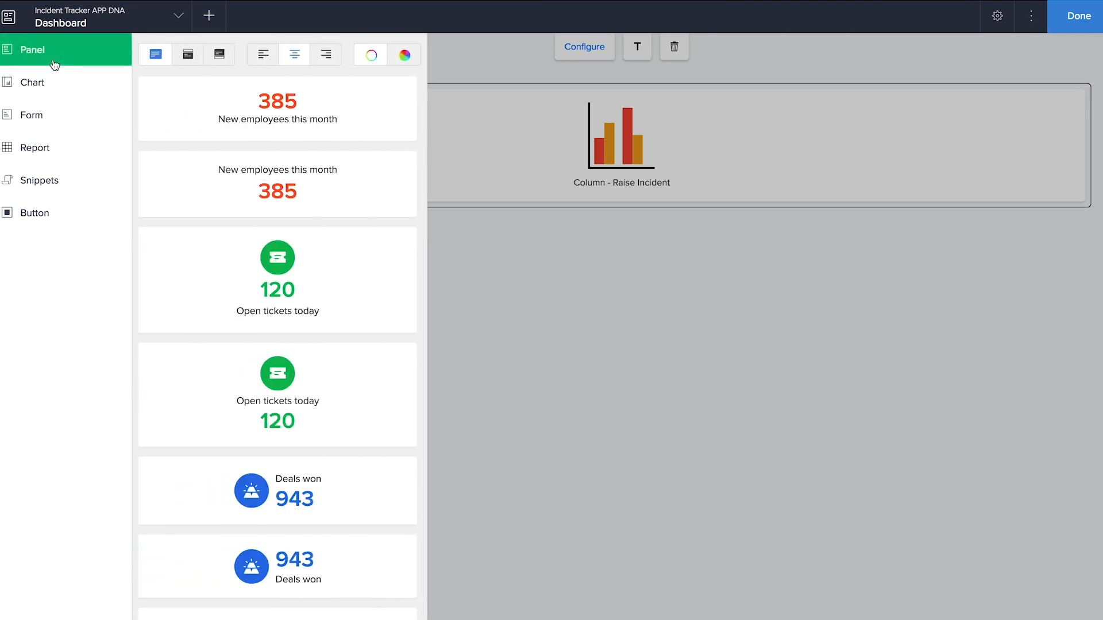
{"action": "left_click_drag", "start_coordinate": [299, 122], "coordinate": [384, 256]}
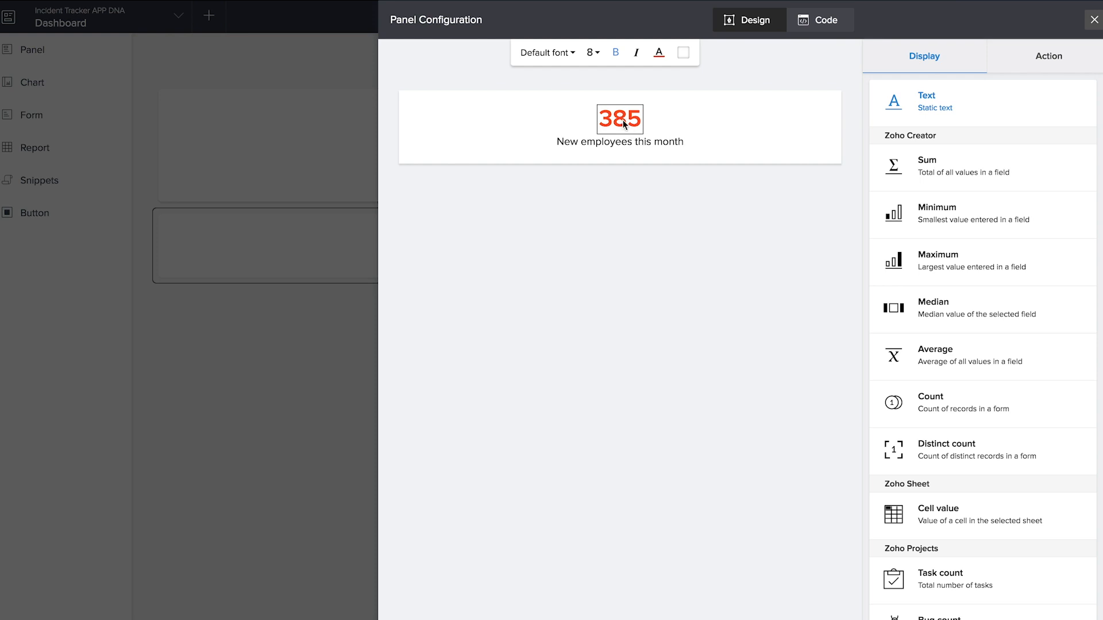
{"action": "left_click", "coordinate": [632, 139]}
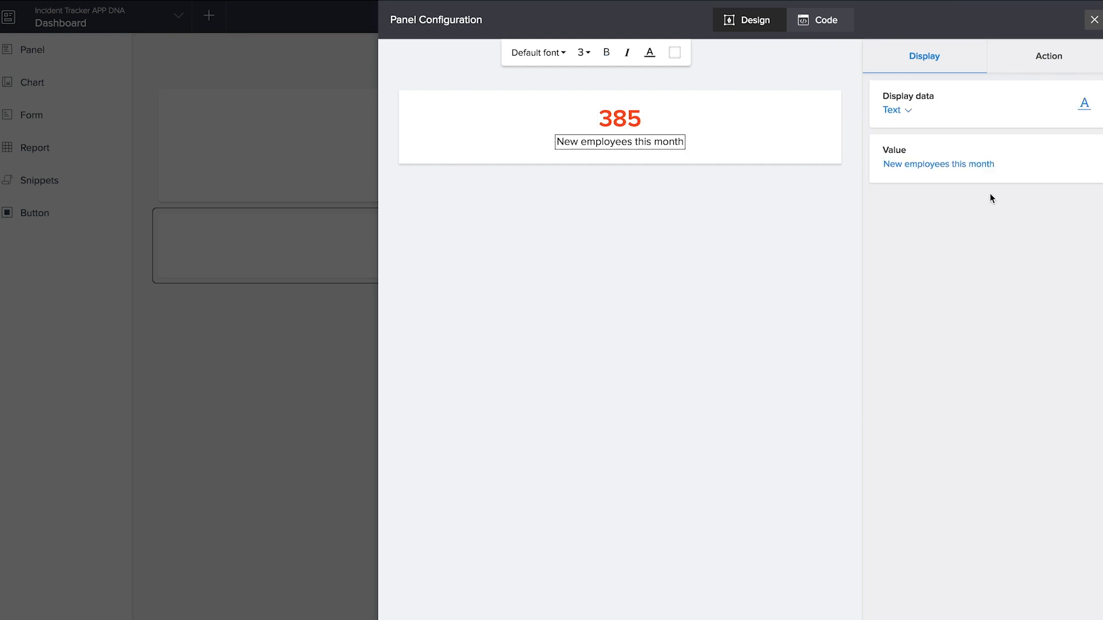
{"action": "left_click", "coordinate": [980, 164]}
{"action": "left_click_drag", "start_coordinate": [1019, 166], "coordinate": [878, 167]}
{"action": "key", "text": "BackSpace"}
{"action": "type", "text": "Incidents closed"}
- Make the panel count Raise Incident records where Status equals Closed
{"action": "left_click", "coordinate": [628, 127]}
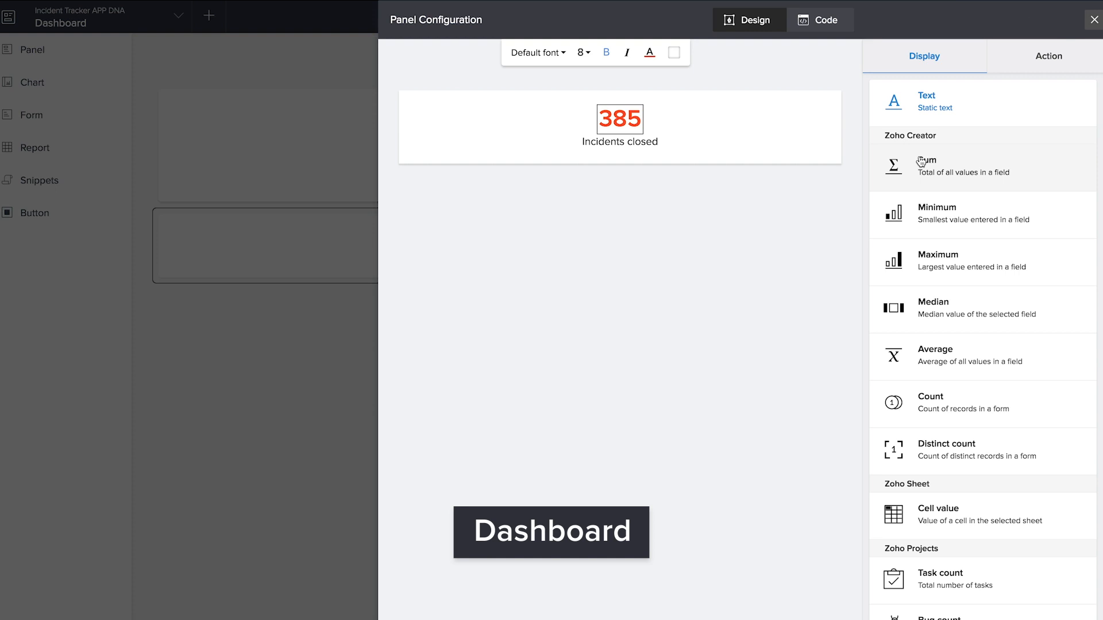
{"action": "right_click", "coordinate": [938, 409]}
{"action": "key", "text": "Escape"}
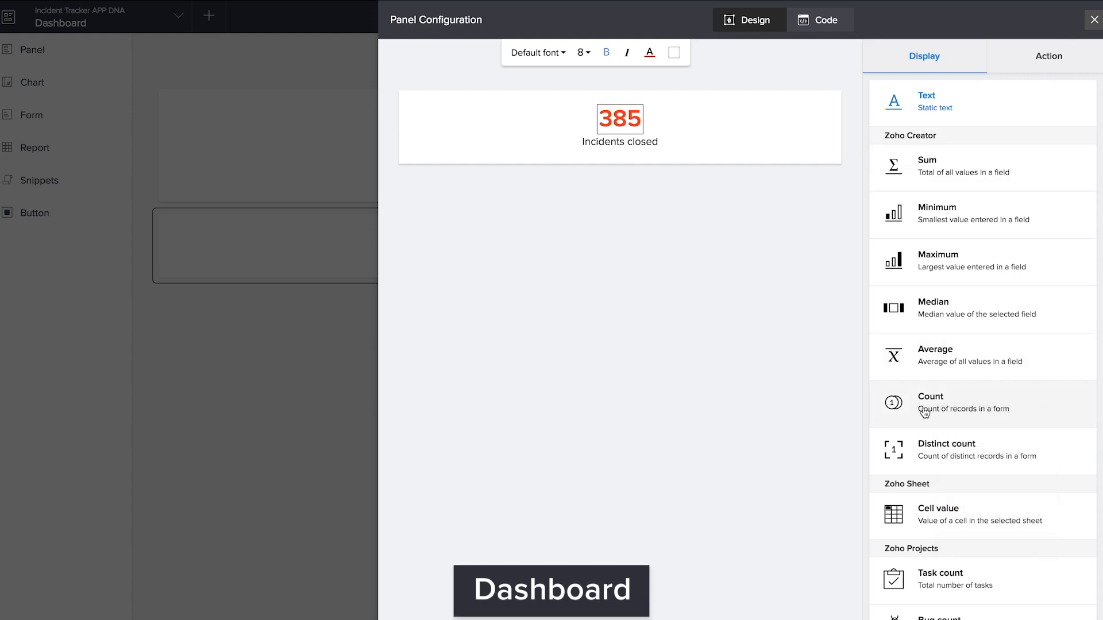
{"action": "left_click", "coordinate": [925, 410]}
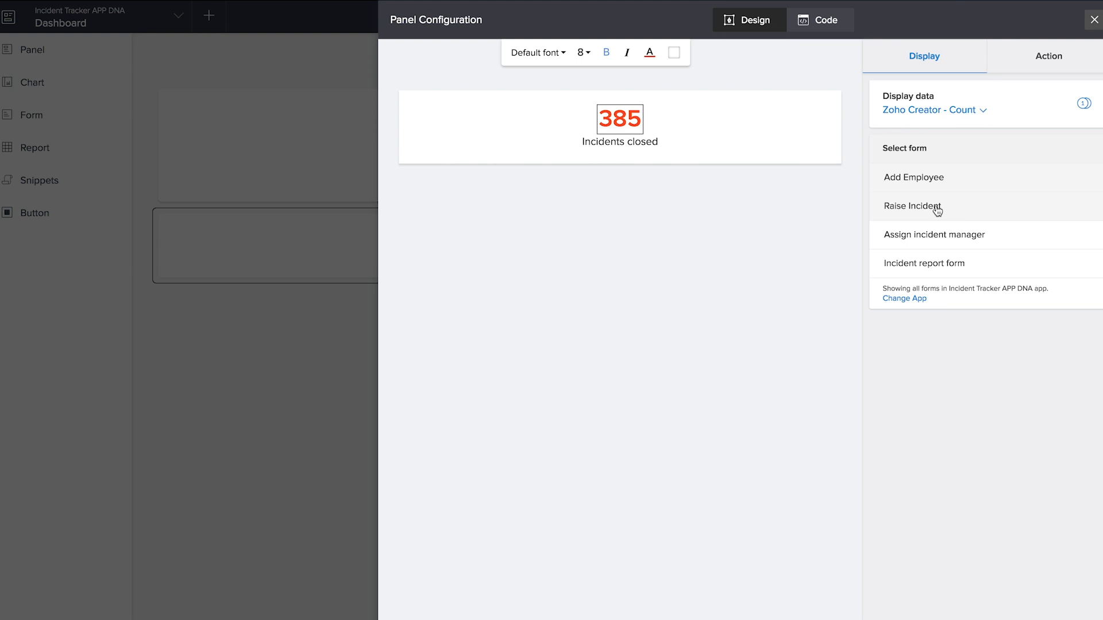
{"action": "left_click", "coordinate": [936, 206]}
{"action": "left_click", "coordinate": [1028, 239]}
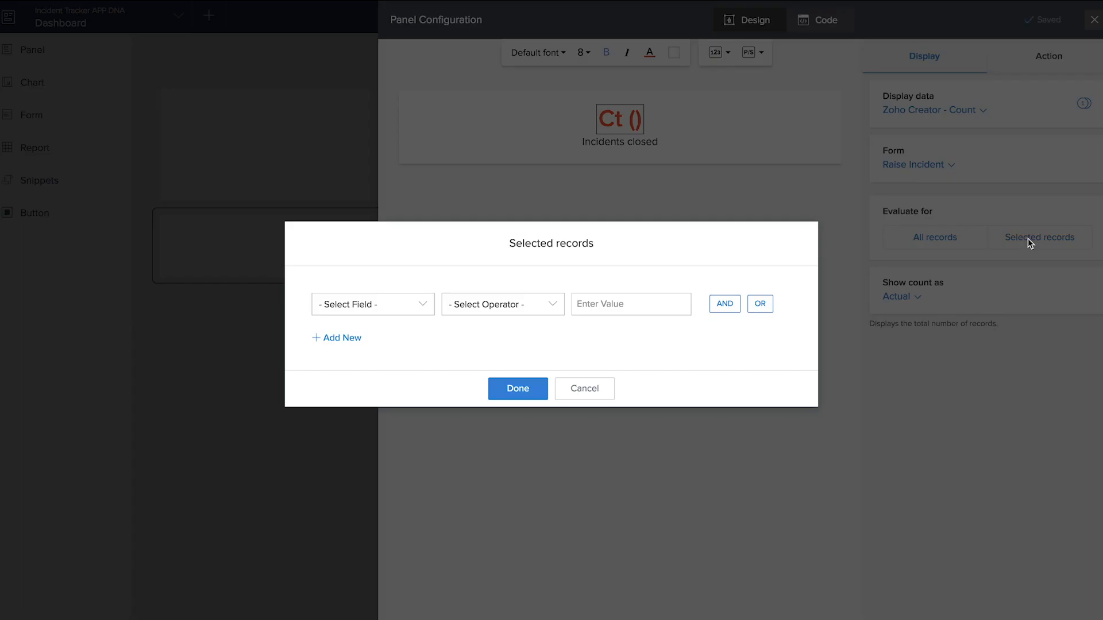
{"action": "left_click", "coordinate": [376, 310]}
{"action": "scroll", "coordinate": [374, 412], "scroll_direction": "down", "scroll_amount": 2}
{"action": "left_click", "coordinate": [339, 461]}
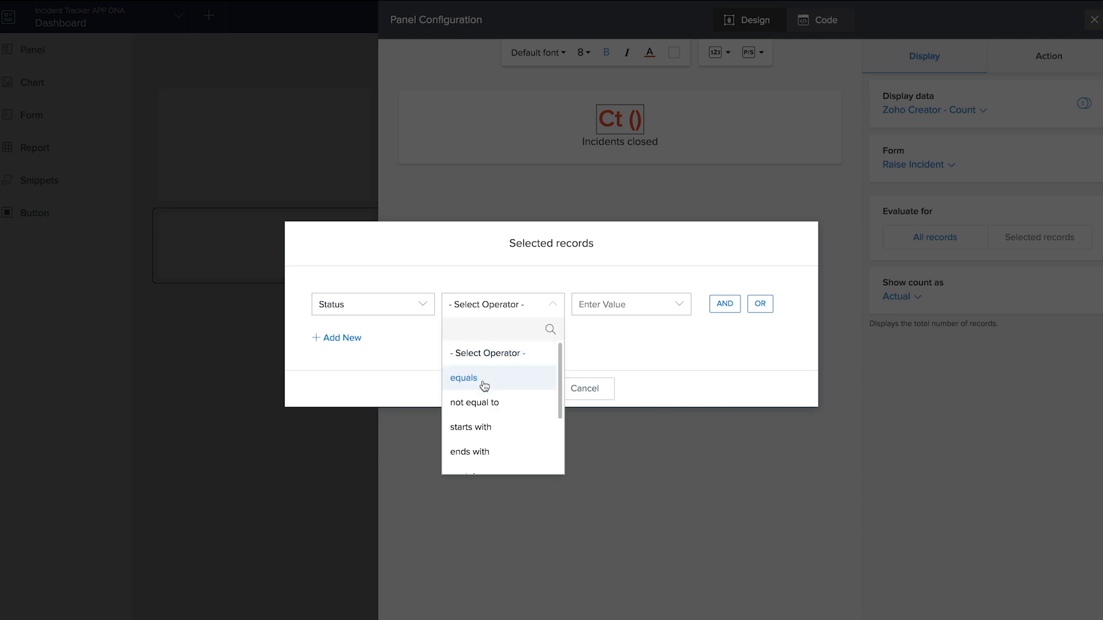
{"action": "left_click", "coordinate": [484, 383]}
{"action": "left_click", "coordinate": [603, 422]}
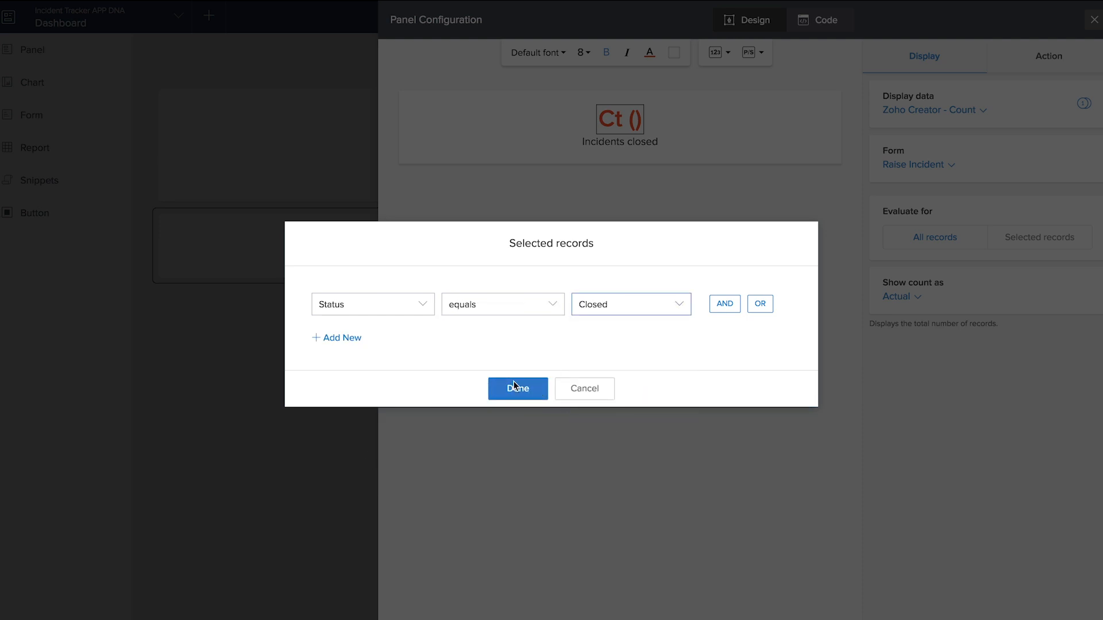
{"action": "left_click", "coordinate": [513, 384]}
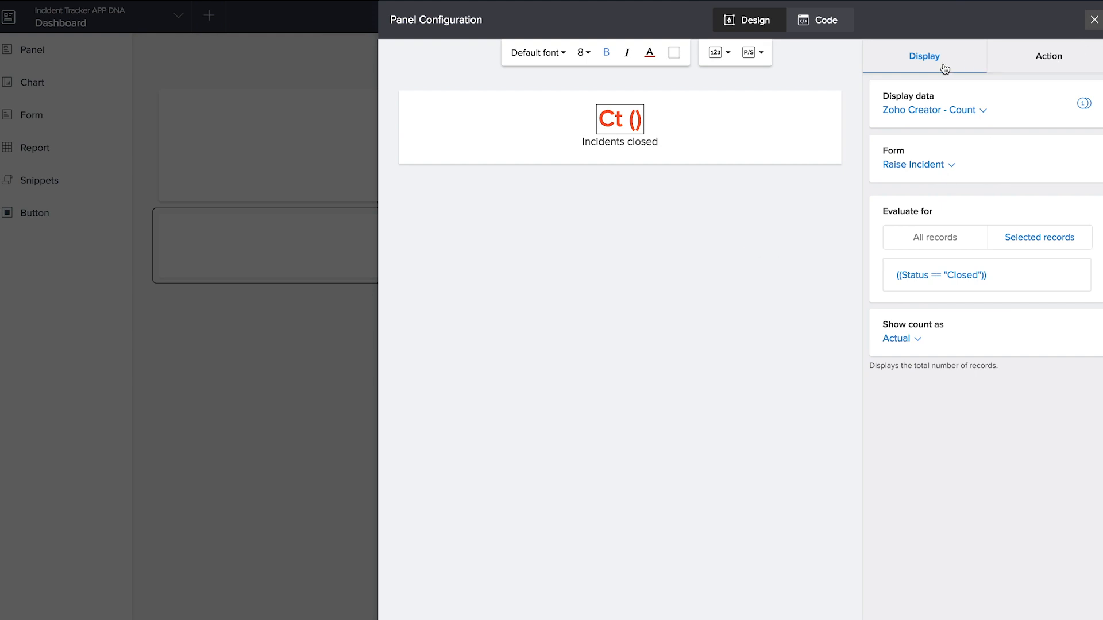
- Set the Incidents closed panel's click action to Open report: All Incident Reports
{"action": "left_click", "coordinate": [1039, 73]}
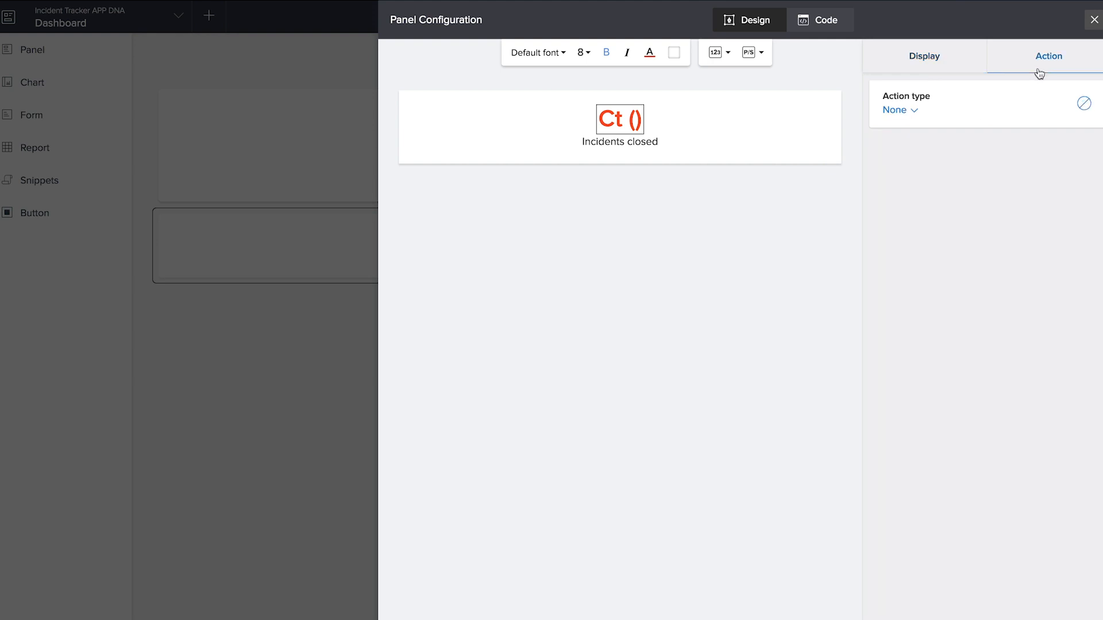
{"action": "left_click", "coordinate": [899, 117]}
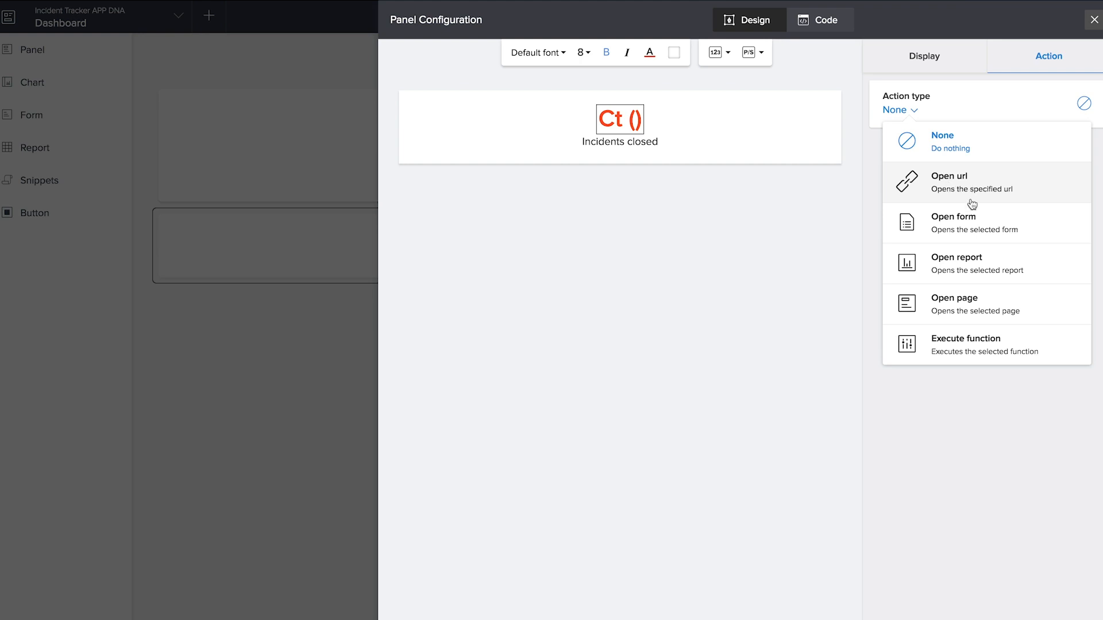
{"action": "left_click", "coordinate": [980, 273]}
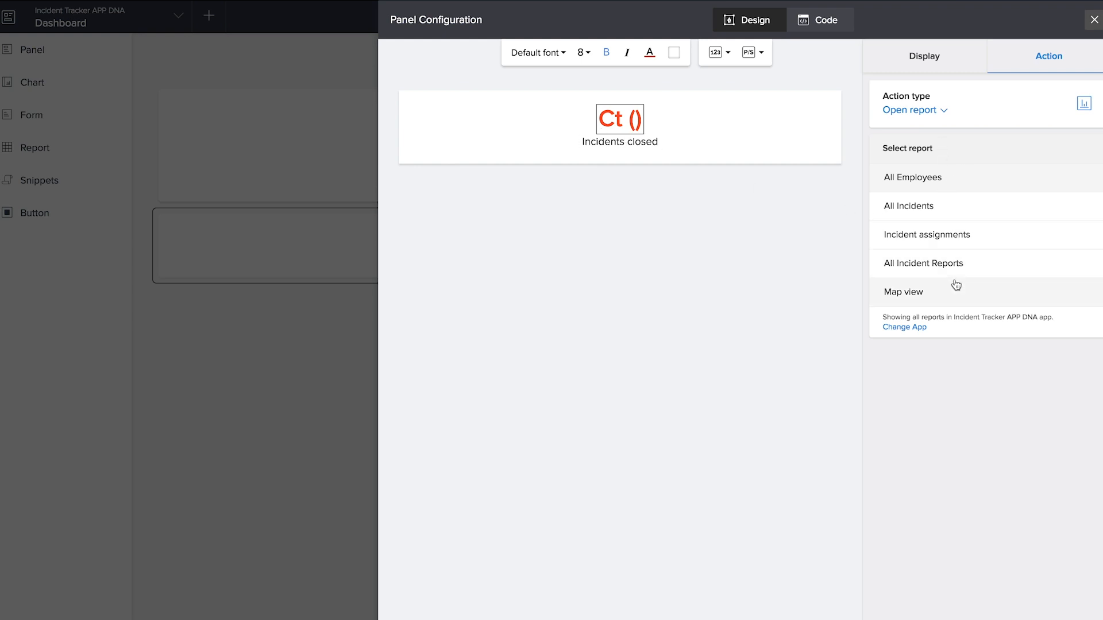
{"action": "left_click", "coordinate": [965, 270]}
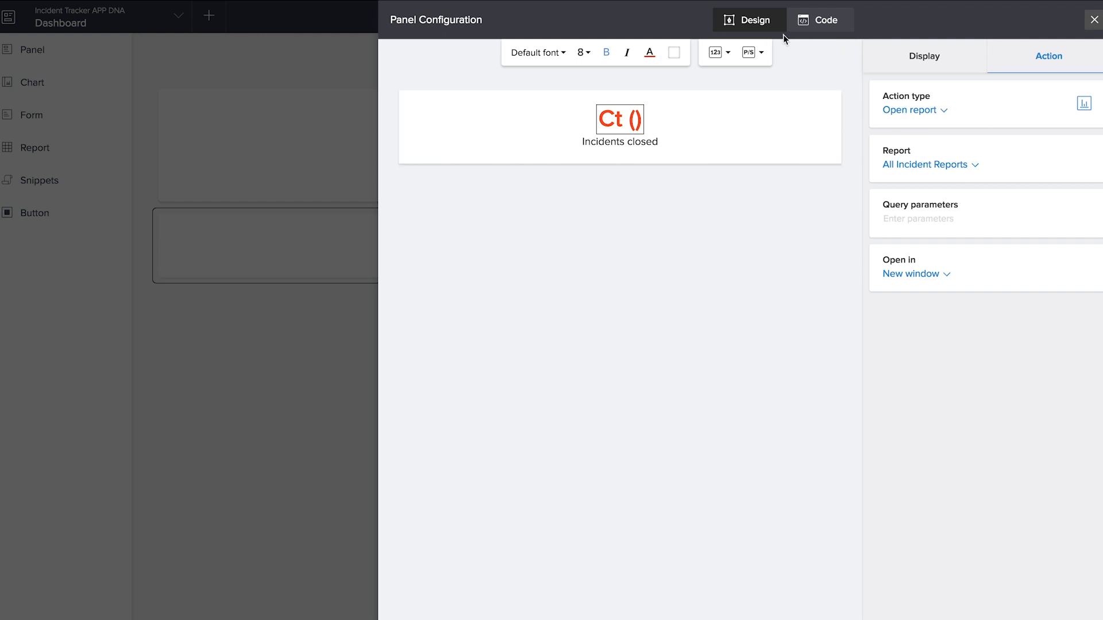
{"action": "left_click", "coordinate": [822, 26]}
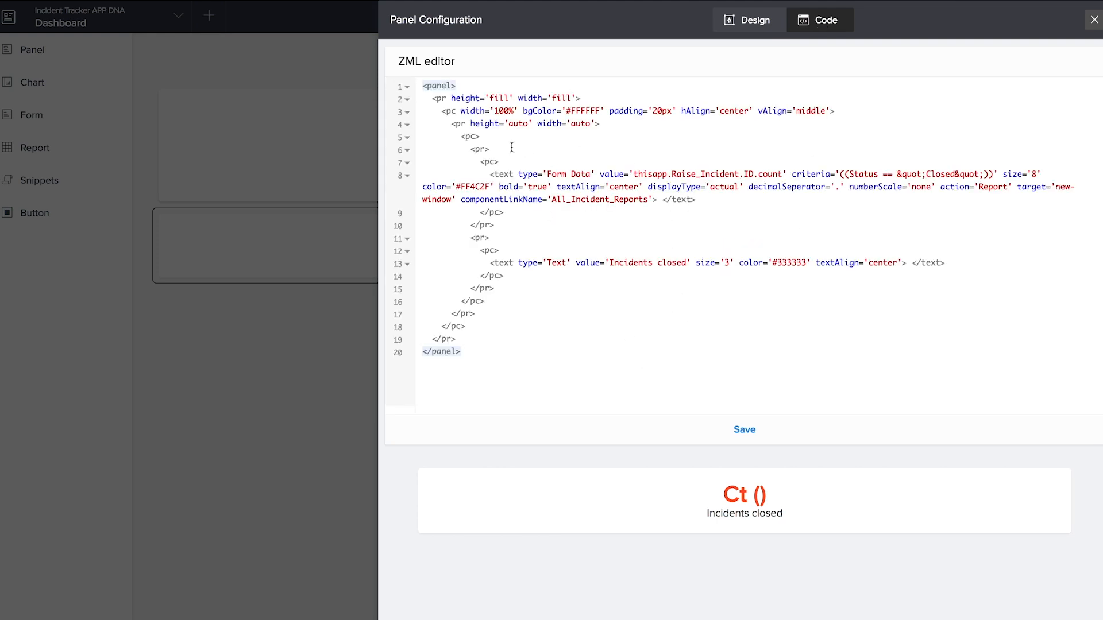
{"action": "left_click", "coordinate": [764, 20]}
{"action": "left_click", "coordinate": [1092, 20]}
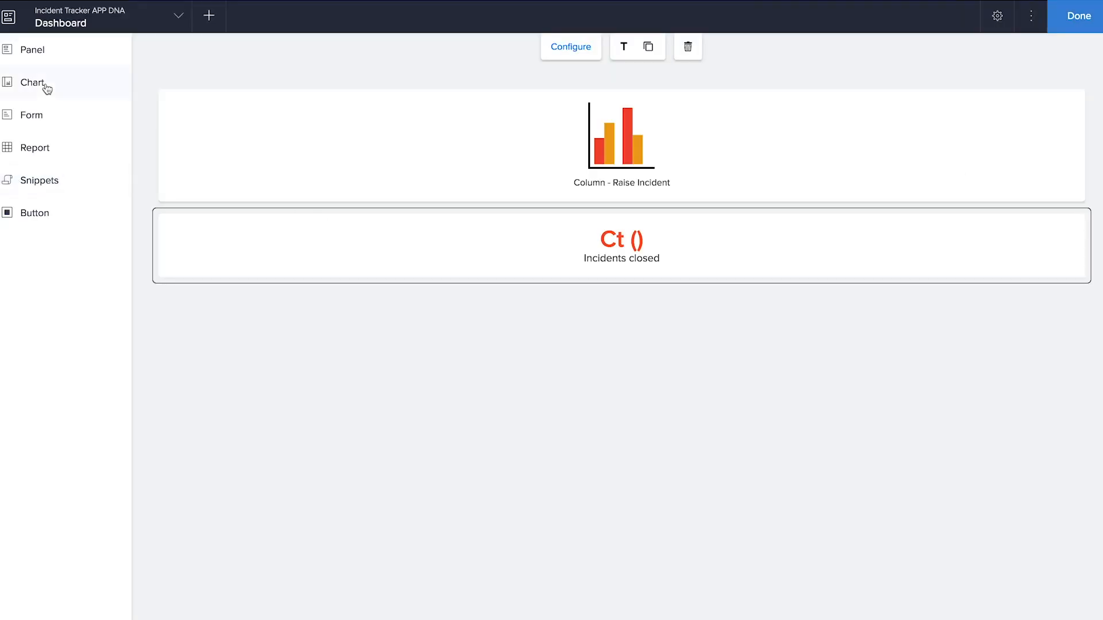
- Add a label-above-number panel to the dashboard labelled 'Incident managers'
{"action": "left_click", "coordinate": [34, 50]}
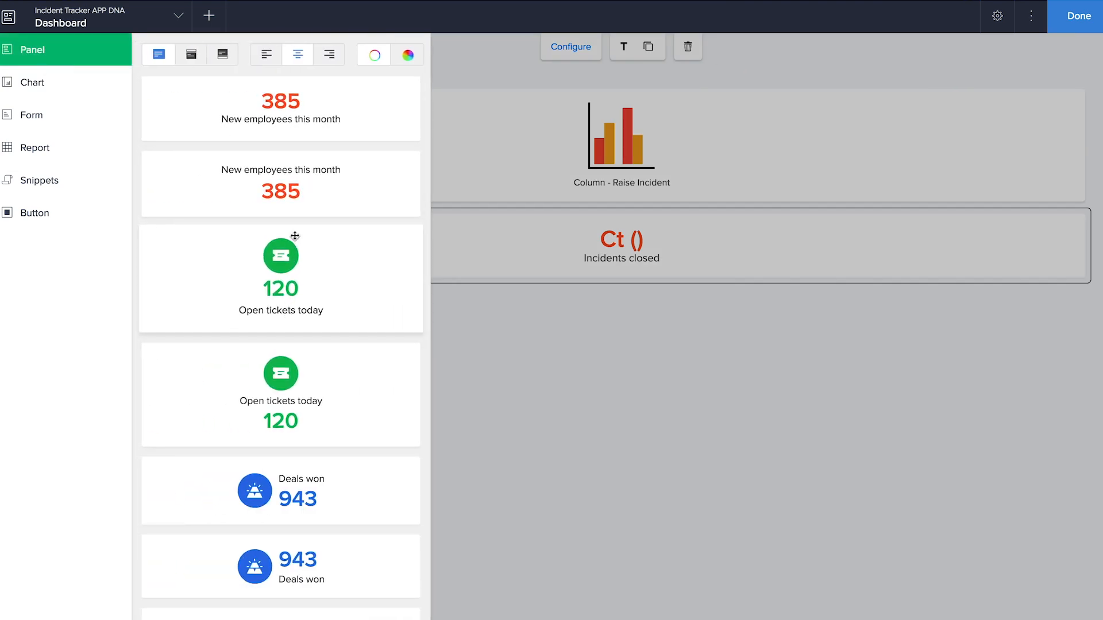
{"action": "left_click_drag", "start_coordinate": [295, 190], "coordinate": [531, 361]}
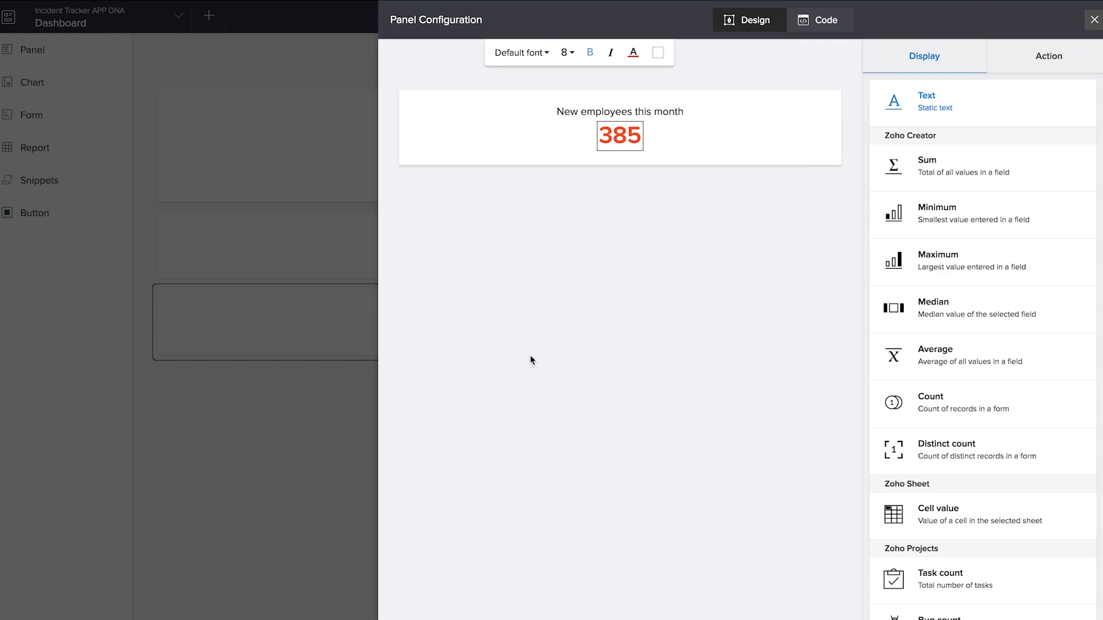
{"action": "left_click", "coordinate": [667, 113]}
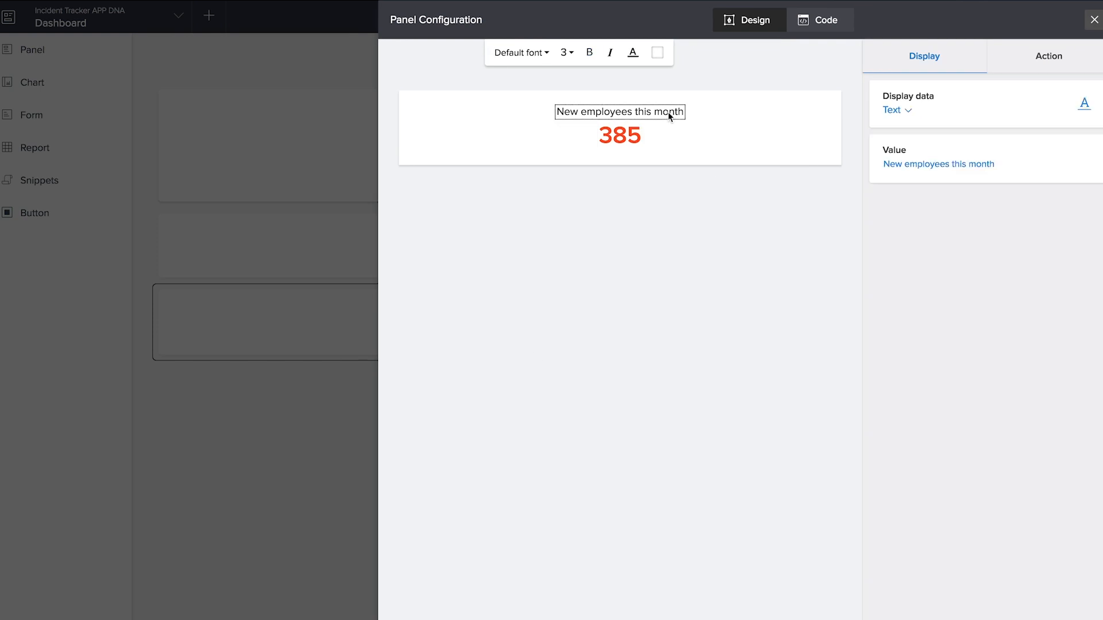
{"action": "left_click", "coordinate": [984, 166]}
{"action": "key", "text": "ctrl+a"}
{"action": "type", "text": "Incident managers"}
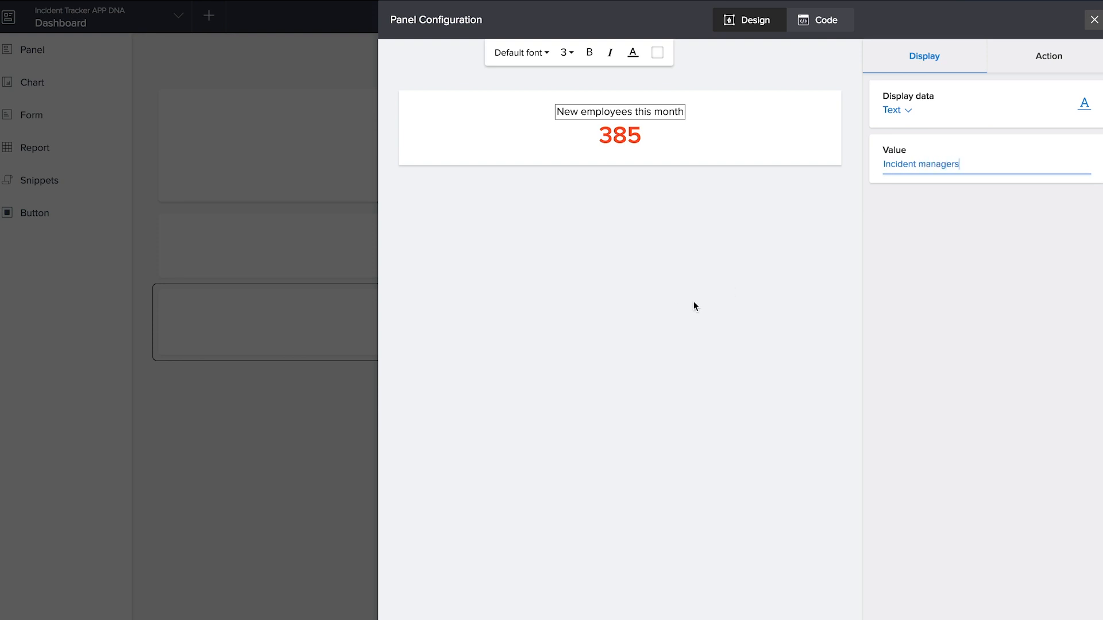
{"action": "left_click", "coordinate": [694, 302]}
- Make the panel count Add Employee records where Category equals Incident Manager
{"action": "left_click", "coordinate": [629, 148]}
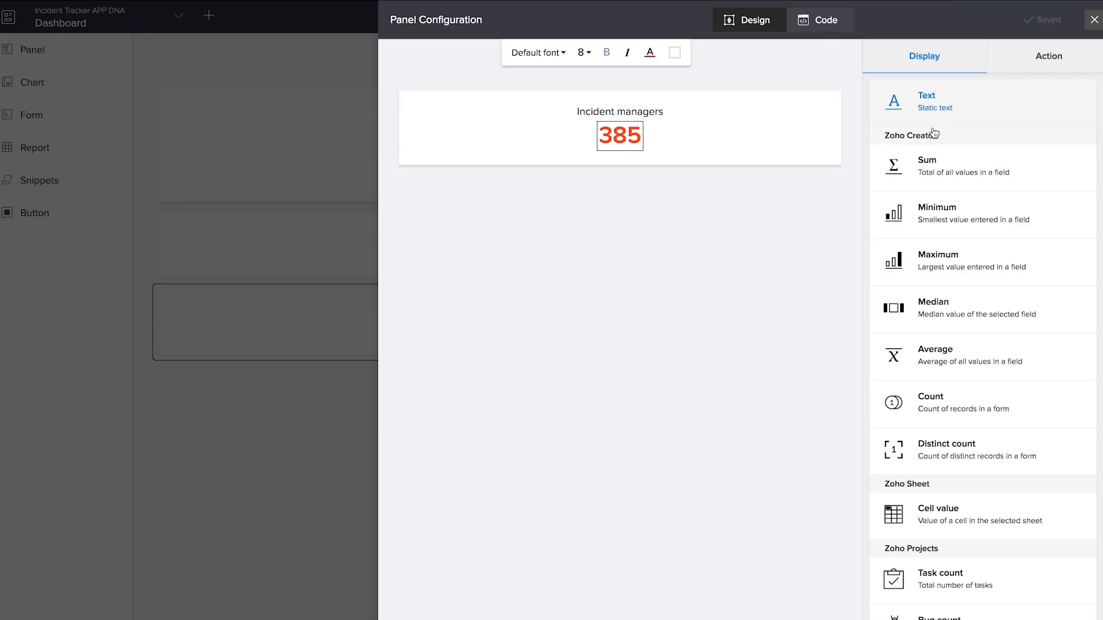
{"action": "left_click", "coordinate": [962, 403]}
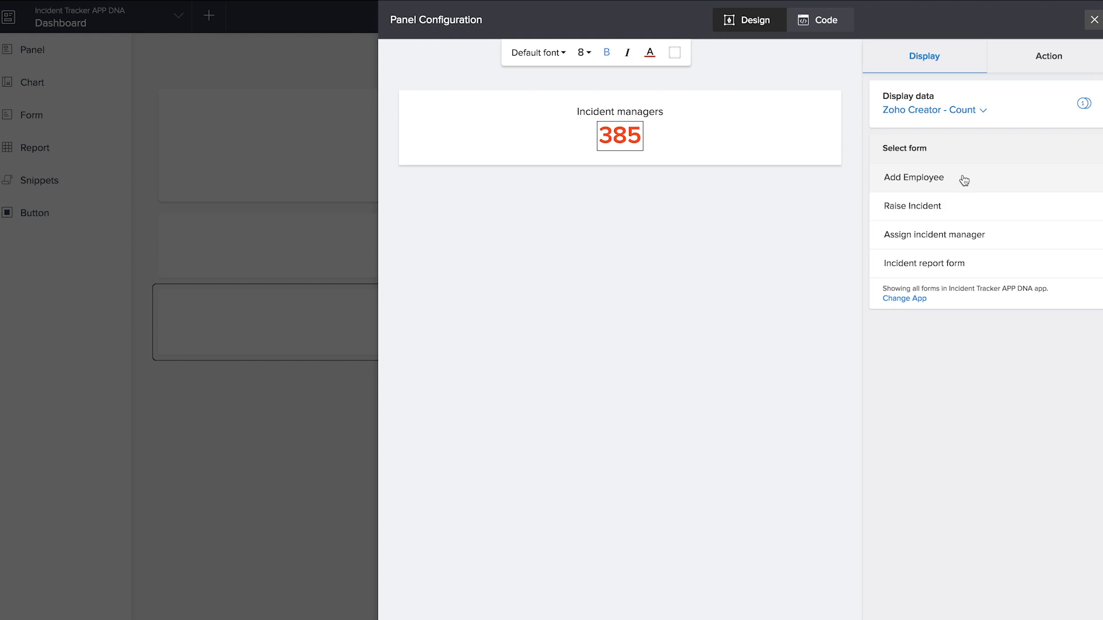
{"action": "left_click", "coordinate": [965, 177]}
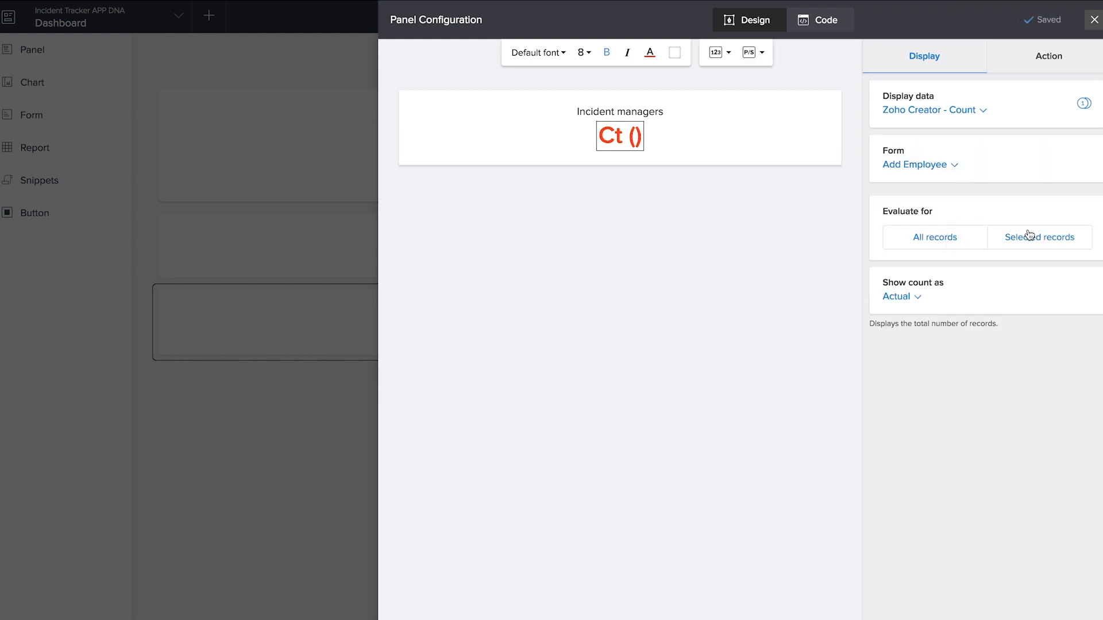
{"action": "left_click", "coordinate": [1028, 235]}
{"action": "left_click", "coordinate": [363, 316]}
{"action": "scroll", "coordinate": [369, 411], "scroll_direction": "down", "scroll_amount": 3}
{"action": "left_click", "coordinate": [370, 388]}
{"action": "left_click", "coordinate": [501, 378]}
{"action": "left_click", "coordinate": [608, 414]}
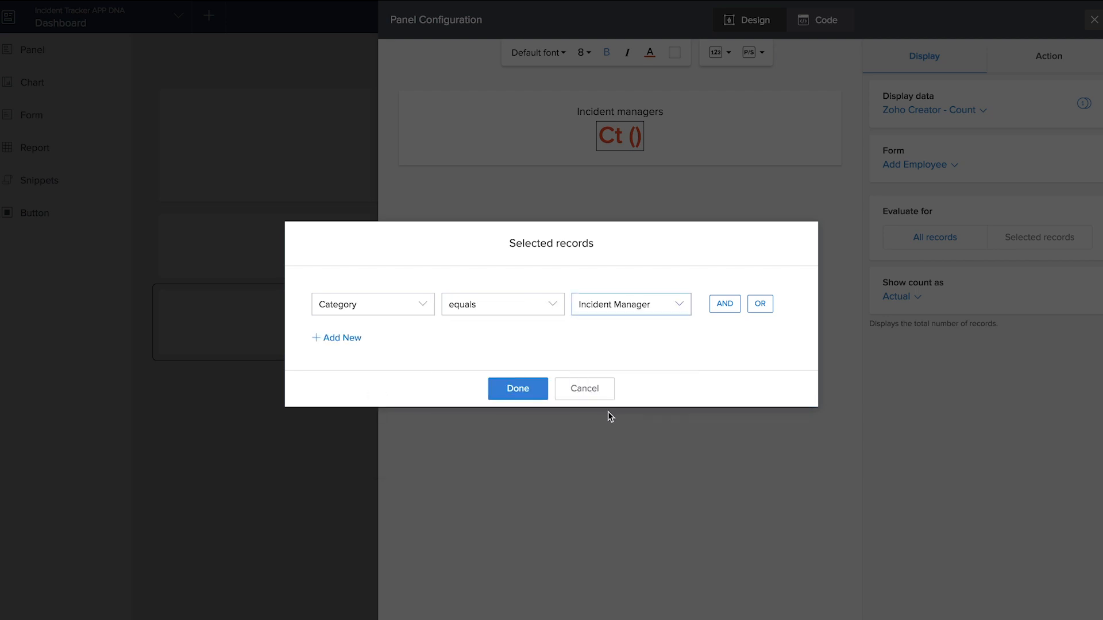
{"action": "left_click", "coordinate": [537, 390]}
- Make the Incident managers panel open Incident assignments, positioned beside Incidents closed
{"action": "left_click", "coordinate": [1059, 61]}
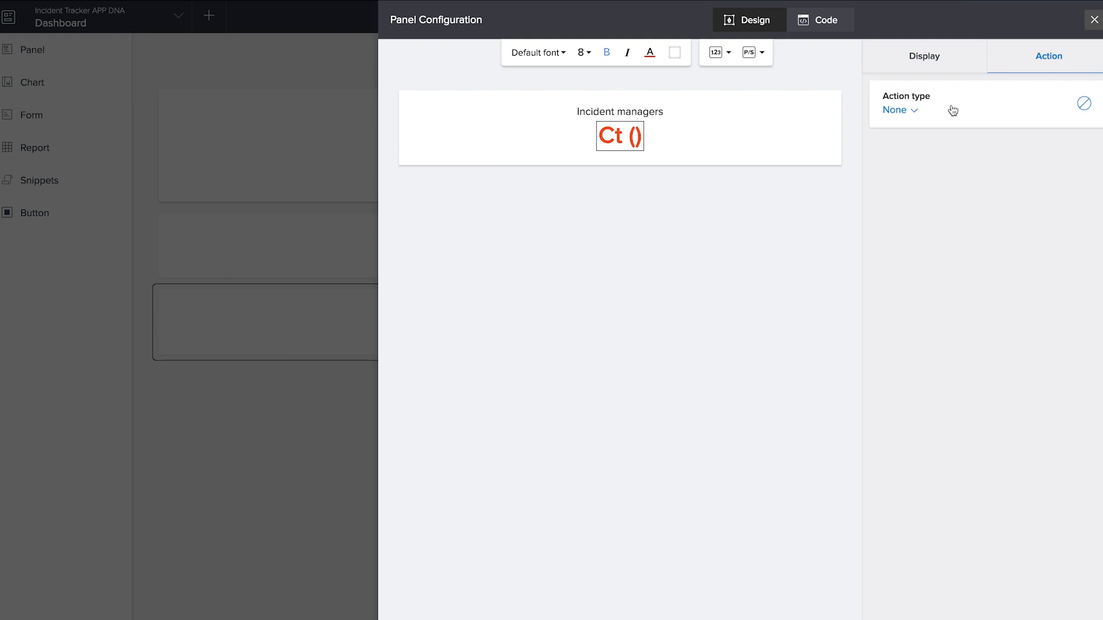
{"action": "left_click", "coordinate": [950, 109]}
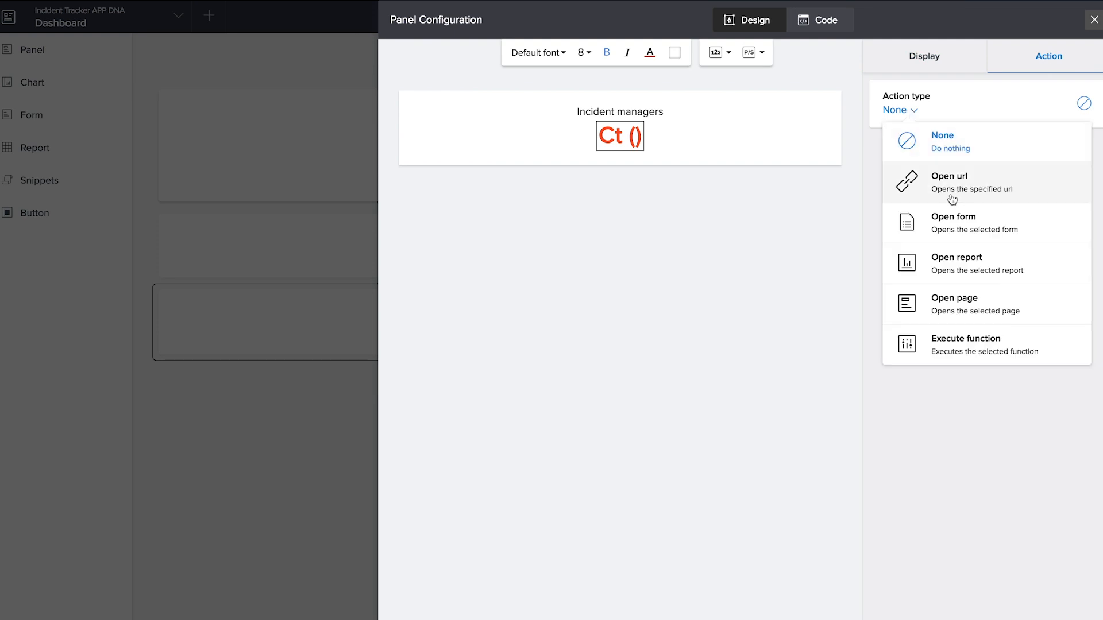
{"action": "left_click", "coordinate": [969, 268]}
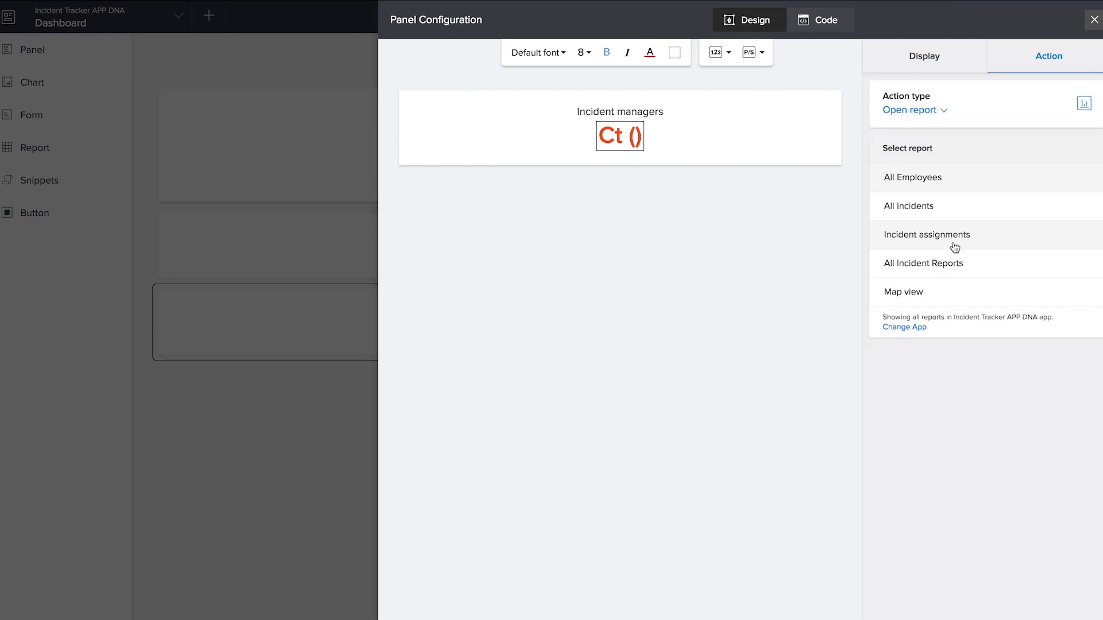
{"action": "left_click", "coordinate": [954, 248]}
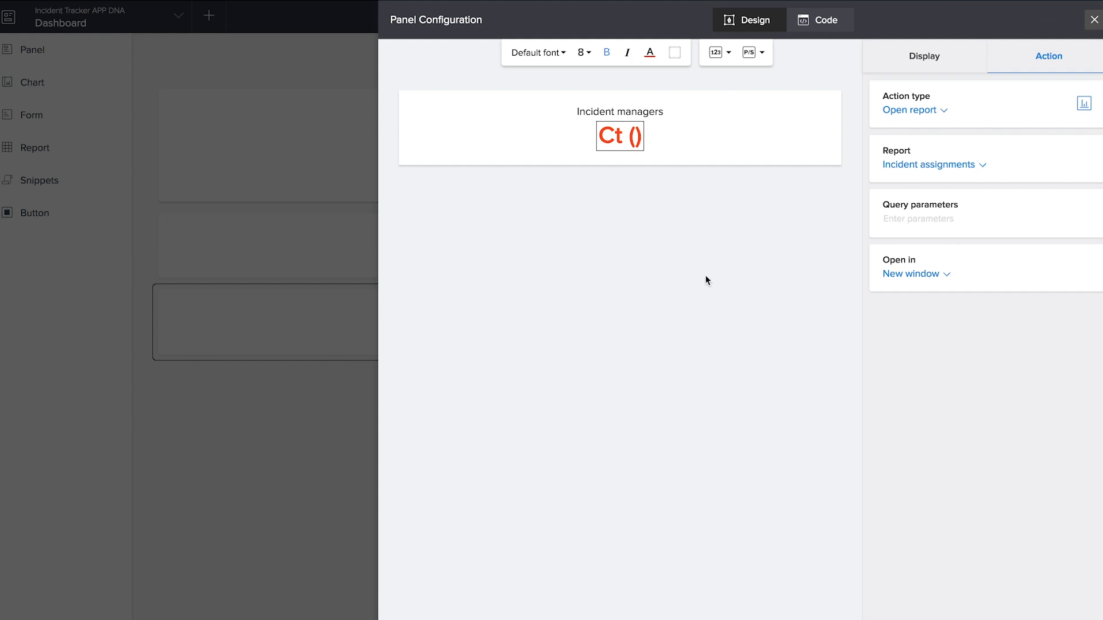
{"action": "left_click", "coordinate": [1094, 22]}
{"action": "left_click_drag", "start_coordinate": [679, 350], "coordinate": [783, 257]}
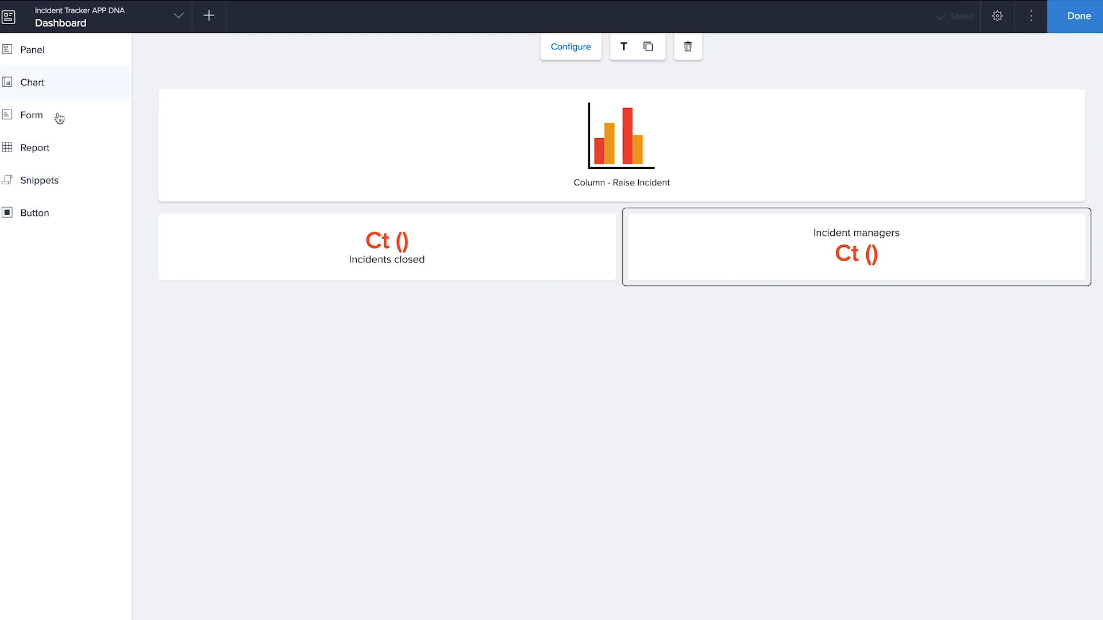
- Embed the All Incidents report table below the two count panels
{"action": "left_click", "coordinate": [57, 162]}
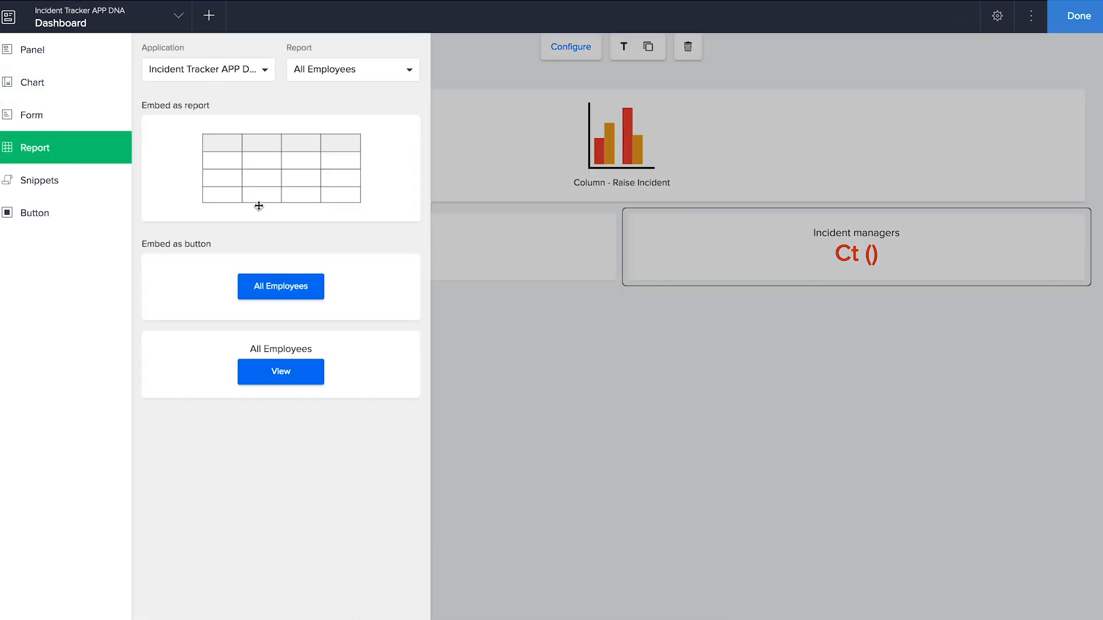
{"action": "left_click", "coordinate": [361, 78]}
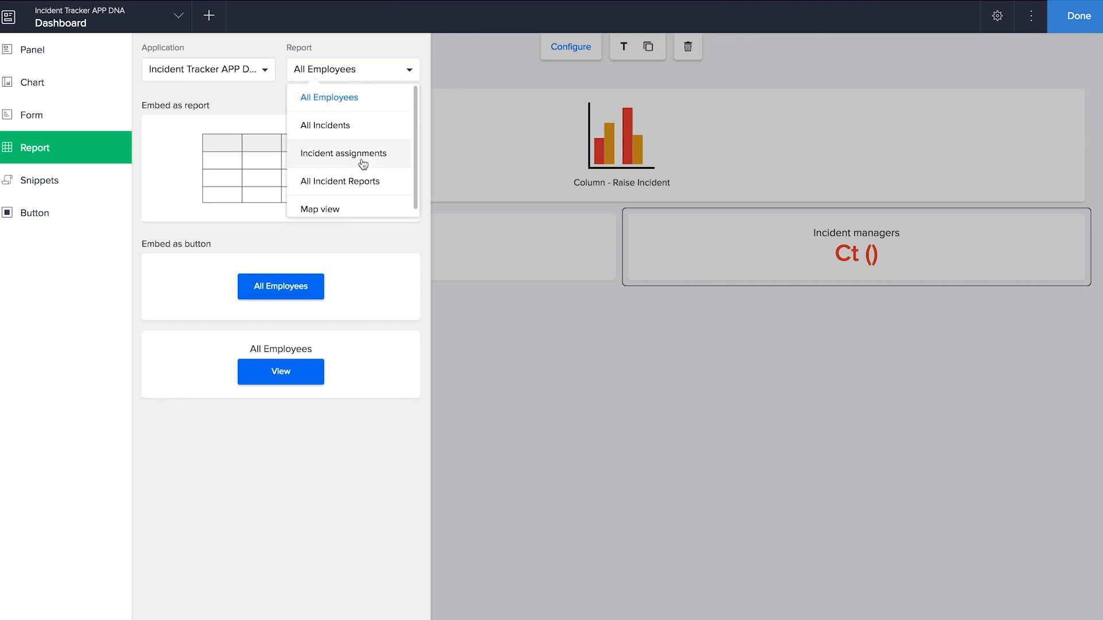
{"action": "left_click", "coordinate": [363, 123]}
{"action": "left_click_drag", "start_coordinate": [300, 165], "coordinate": [475, 327]}
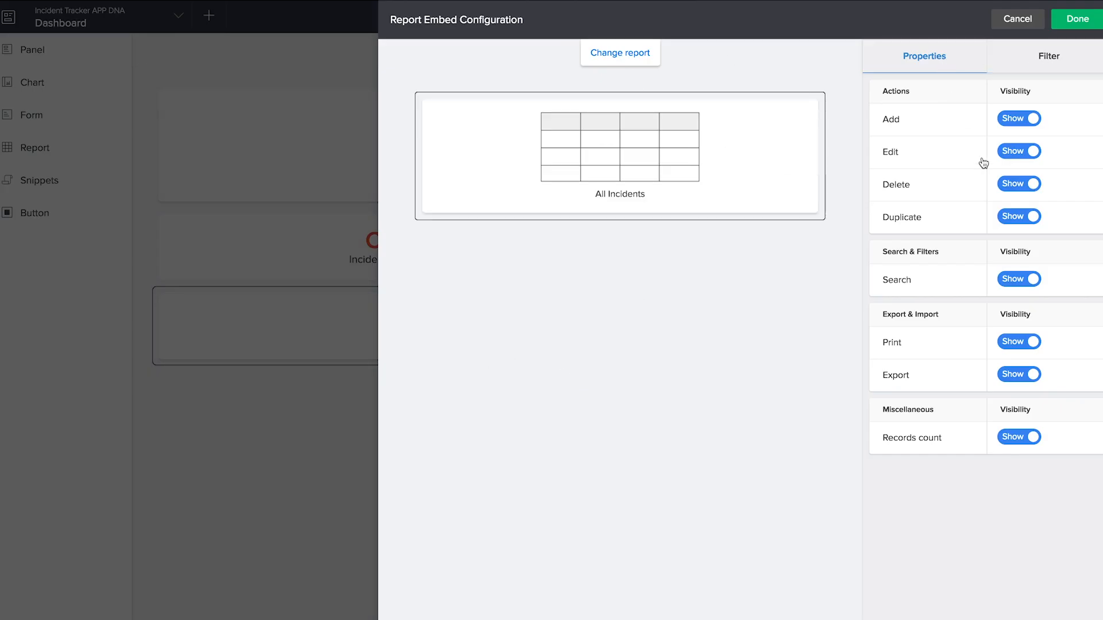
- Filter the embedded report to incidents where Status equals Ticket raised
{"action": "left_click", "coordinate": [1025, 67]}
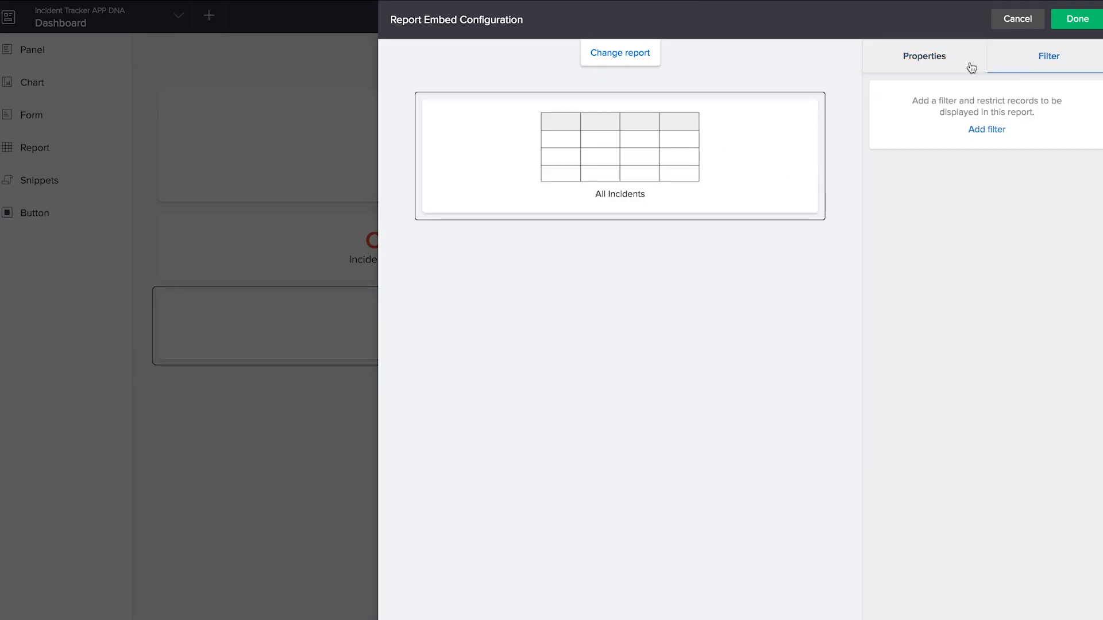
{"action": "left_click", "coordinate": [995, 130]}
{"action": "left_click", "coordinate": [391, 312]}
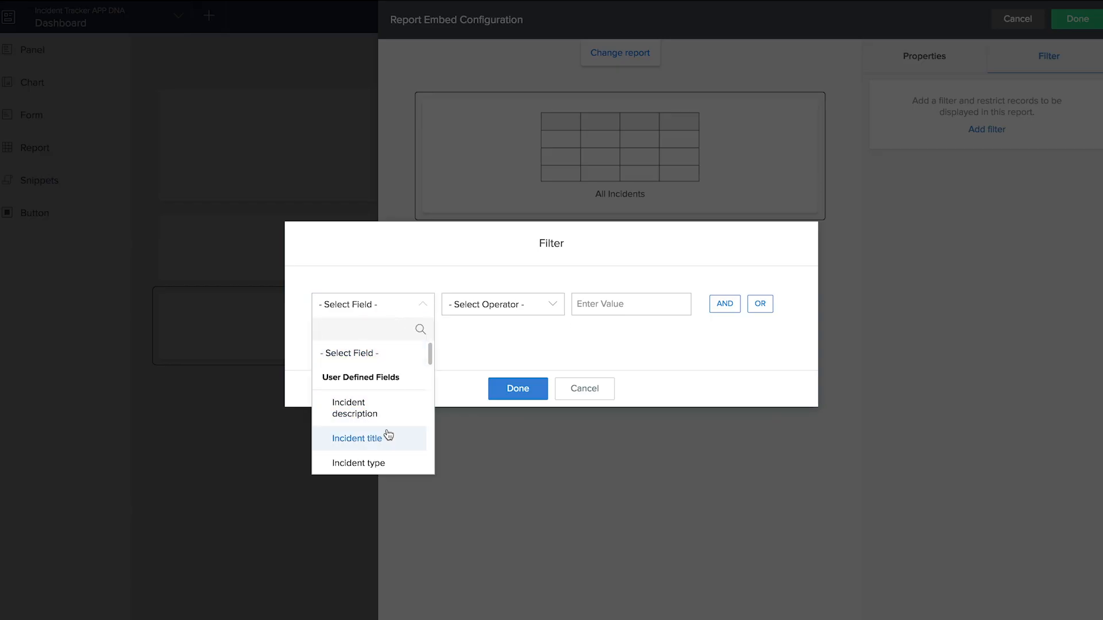
{"action": "scroll", "coordinate": [386, 442], "scroll_direction": "down", "scroll_amount": 3}
{"action": "left_click", "coordinate": [376, 462]}
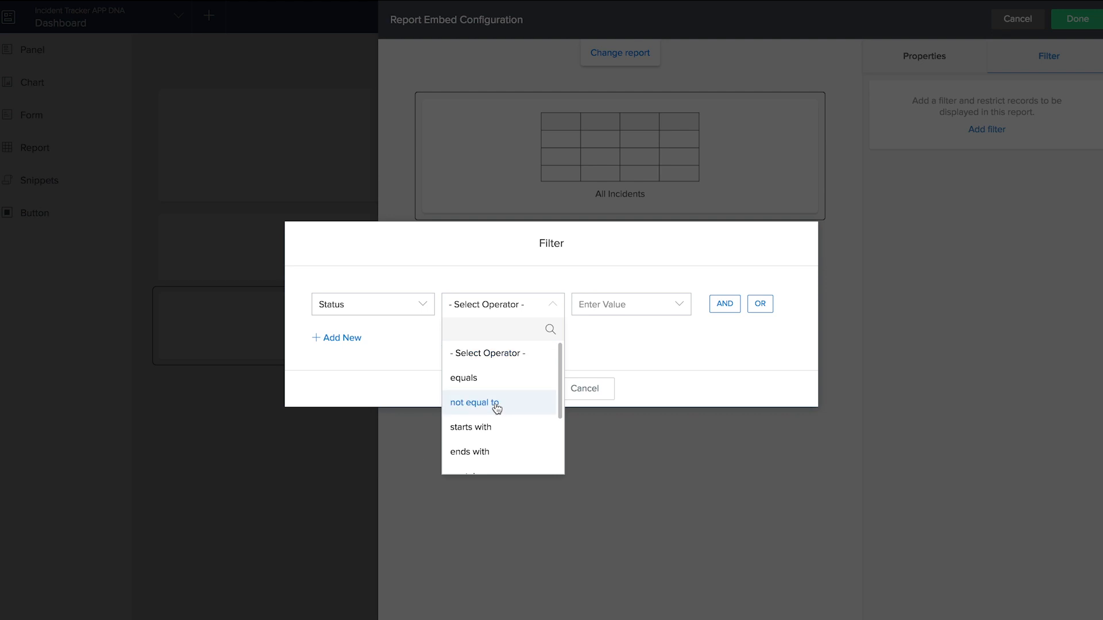
{"action": "left_click", "coordinate": [493, 379]}
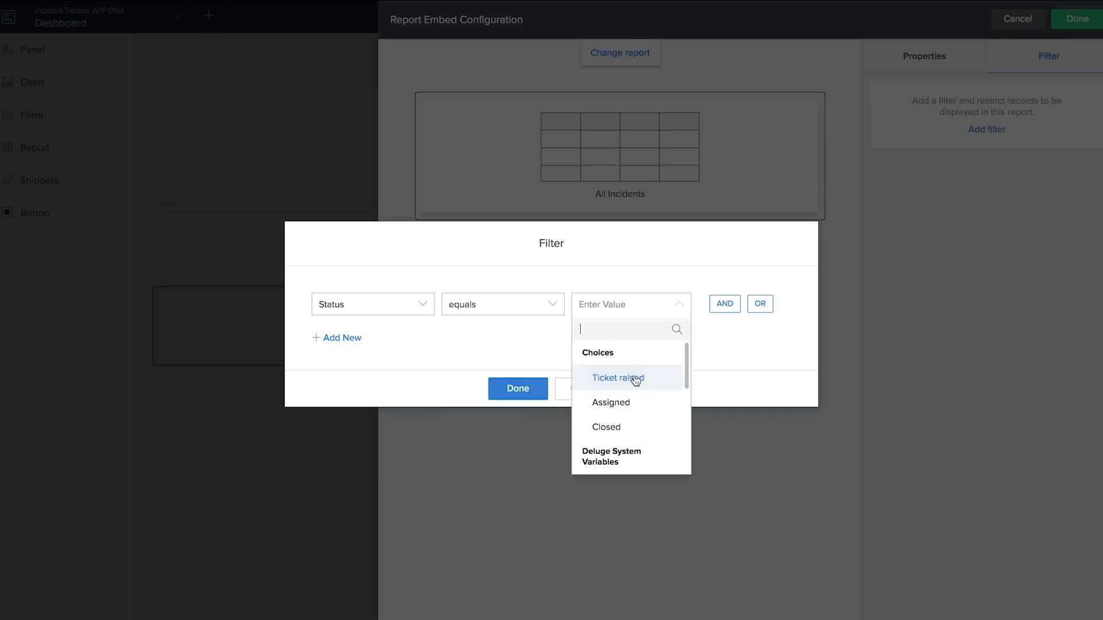
{"action": "left_click", "coordinate": [620, 386]}
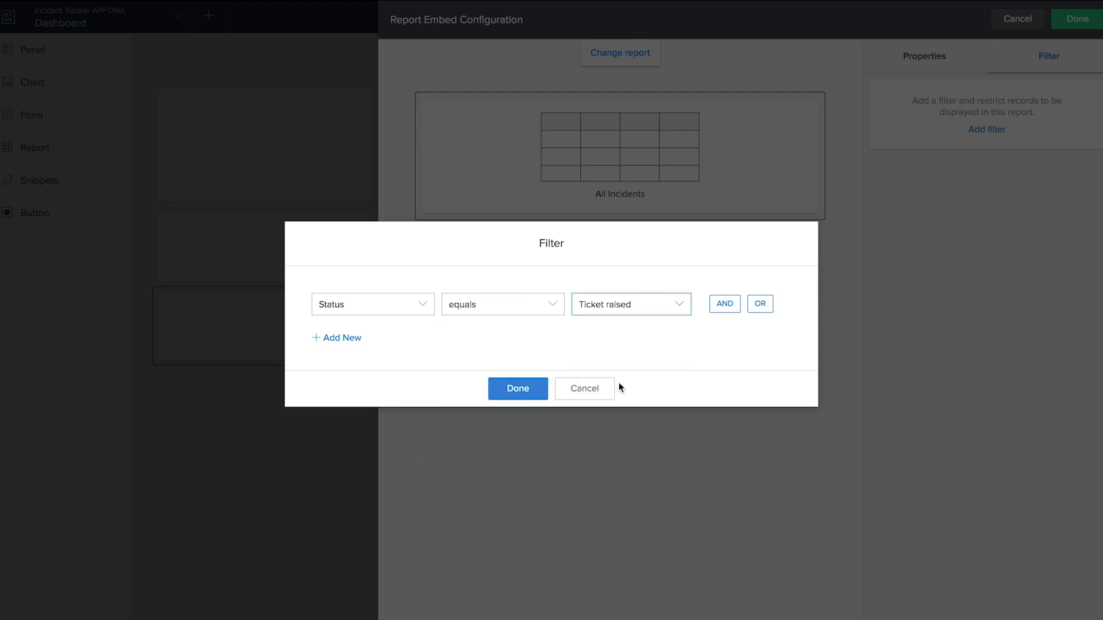
{"action": "left_click", "coordinate": [532, 399]}
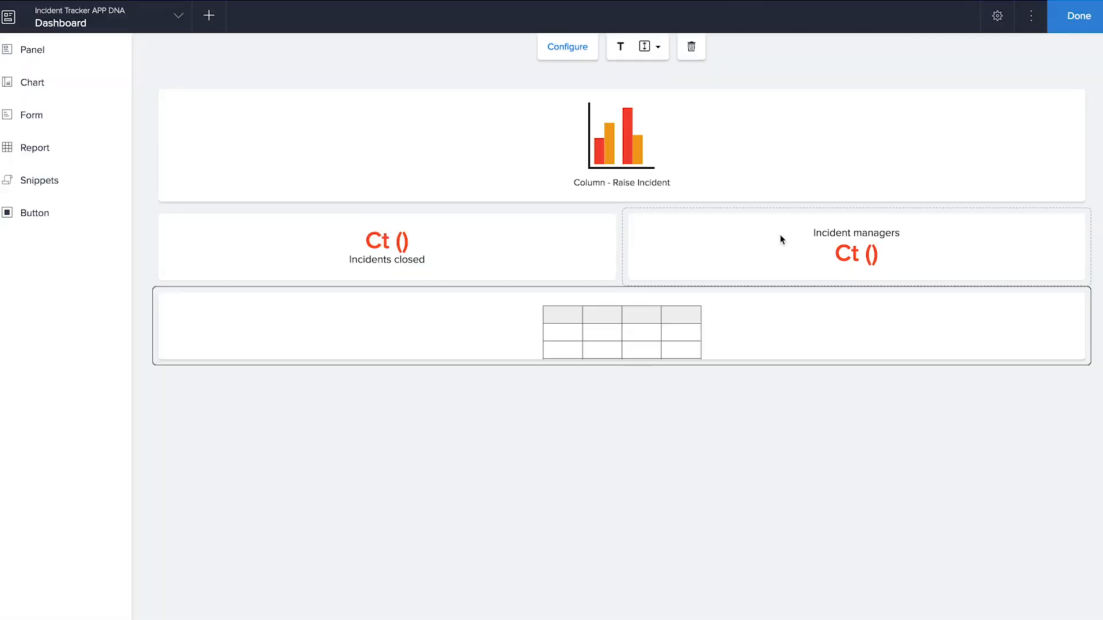
- Finish the page editor, reload the live app and view its Dashboard page
{"action": "left_click", "coordinate": [1084, 16]}
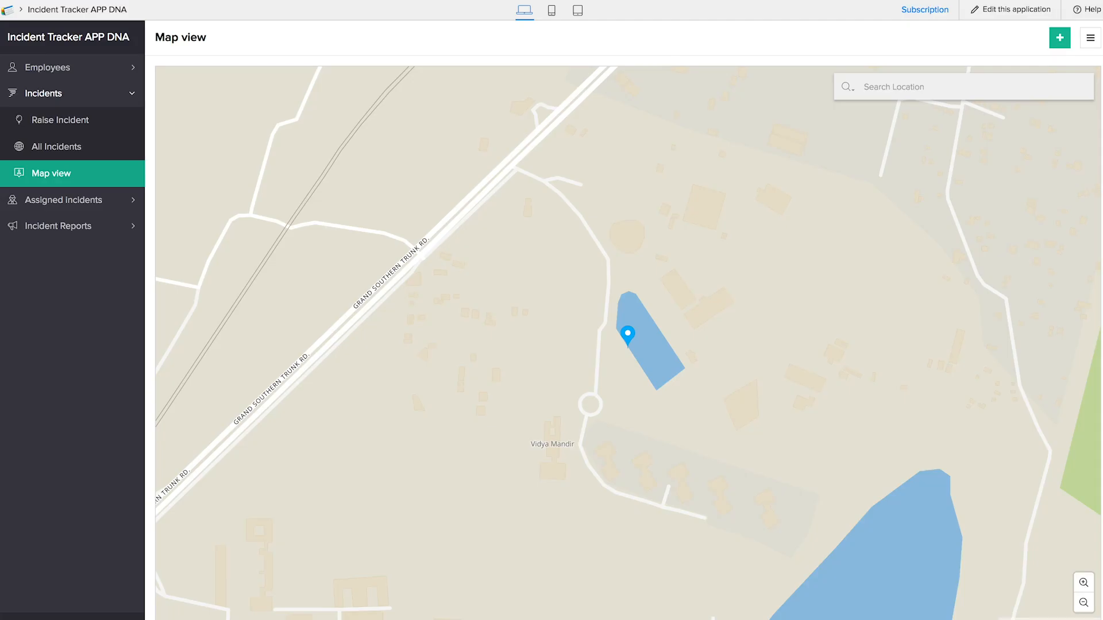
{"action": "key", "text": "super+r"}
{"action": "left_click", "coordinate": [52, 252]}
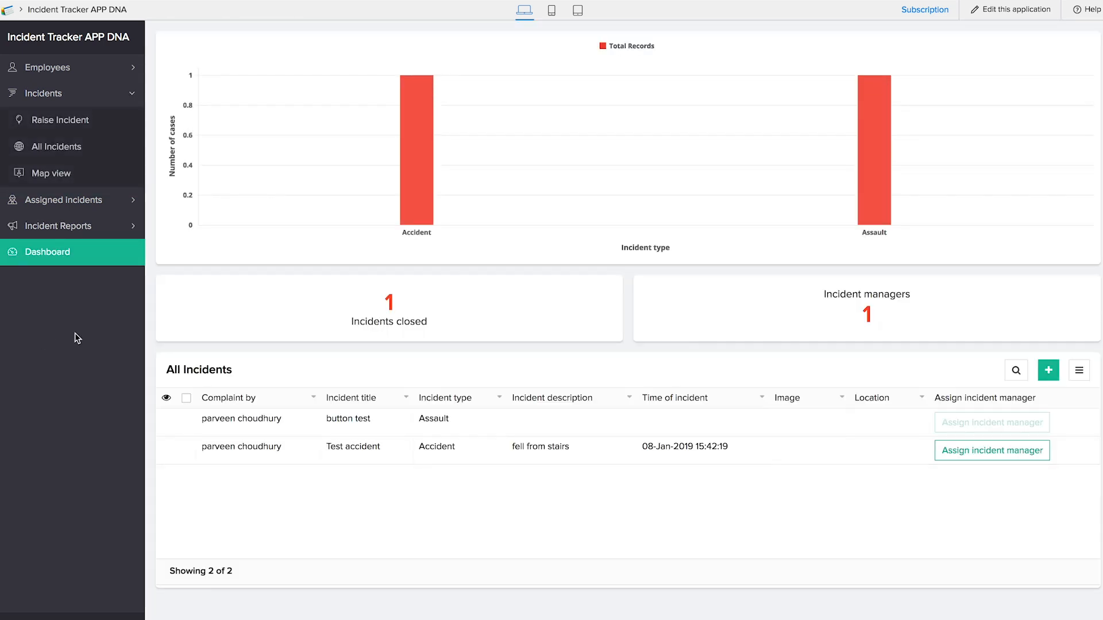
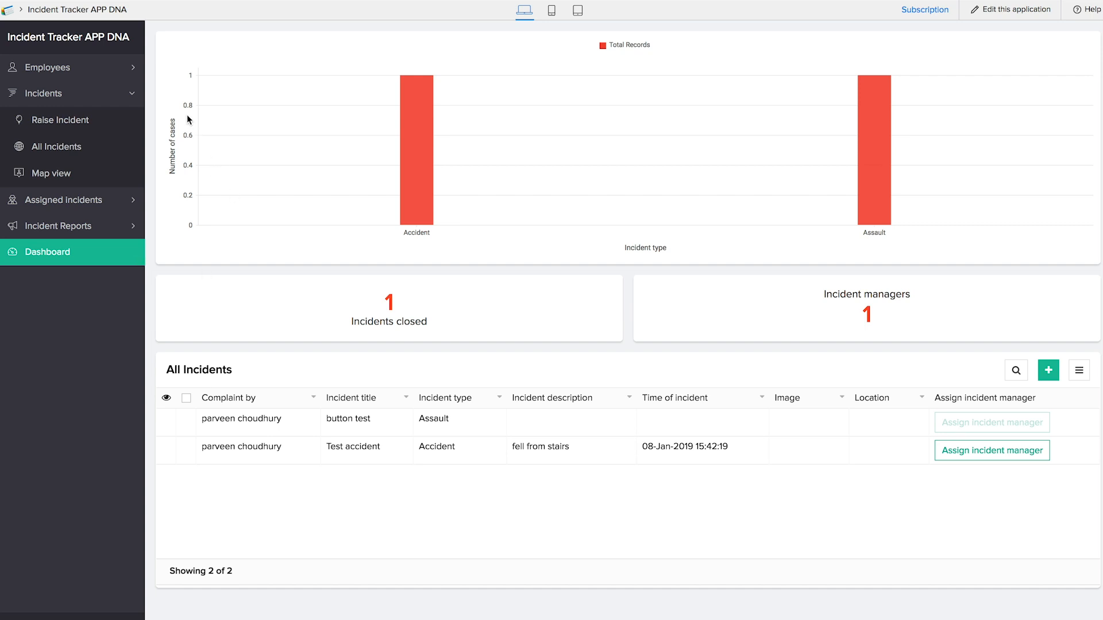
- Drill into the dashboard's incident manager count and the Assign incident manager form, then return to Dashboard
{"action": "mouse_move", "coordinate": [423, 169]}
{"action": "left_click", "coordinate": [387, 315]}
{"action": "left_click", "coordinate": [868, 316]}
{"action": "left_click", "coordinate": [967, 451]}
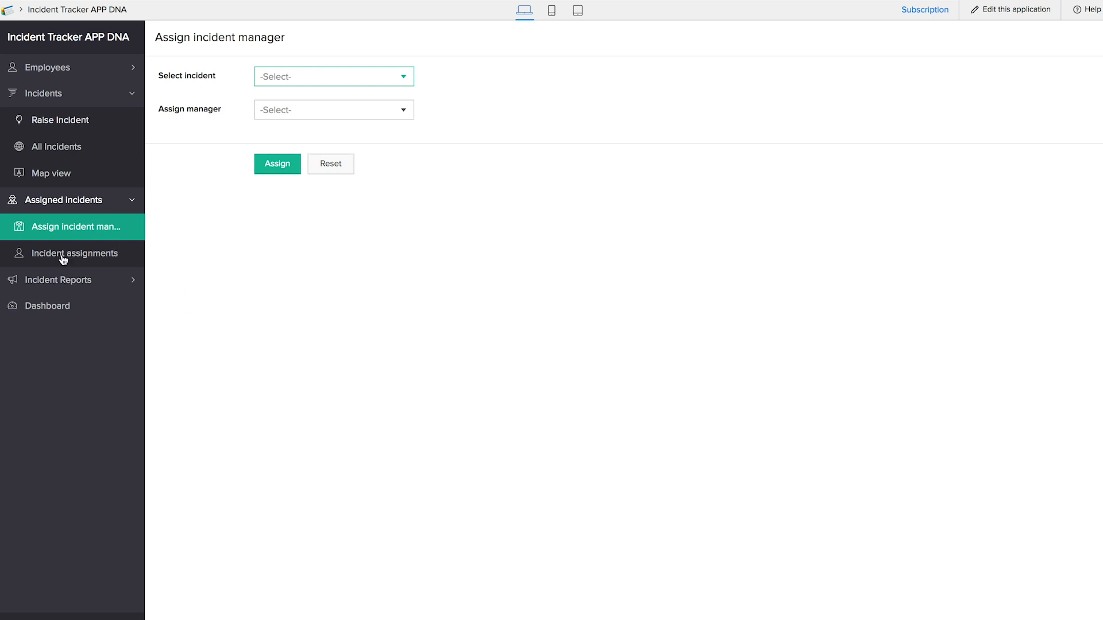
{"action": "left_click", "coordinate": [60, 307]}
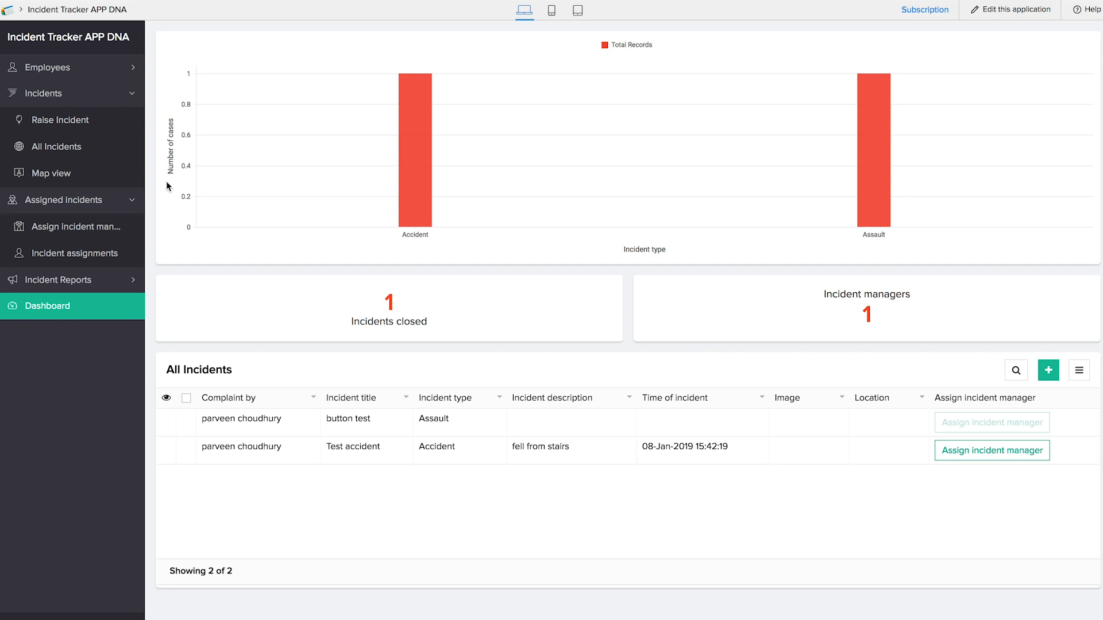
- Expand the Employees section and open the Raise Incident form
{"action": "left_click", "coordinate": [66, 69]}
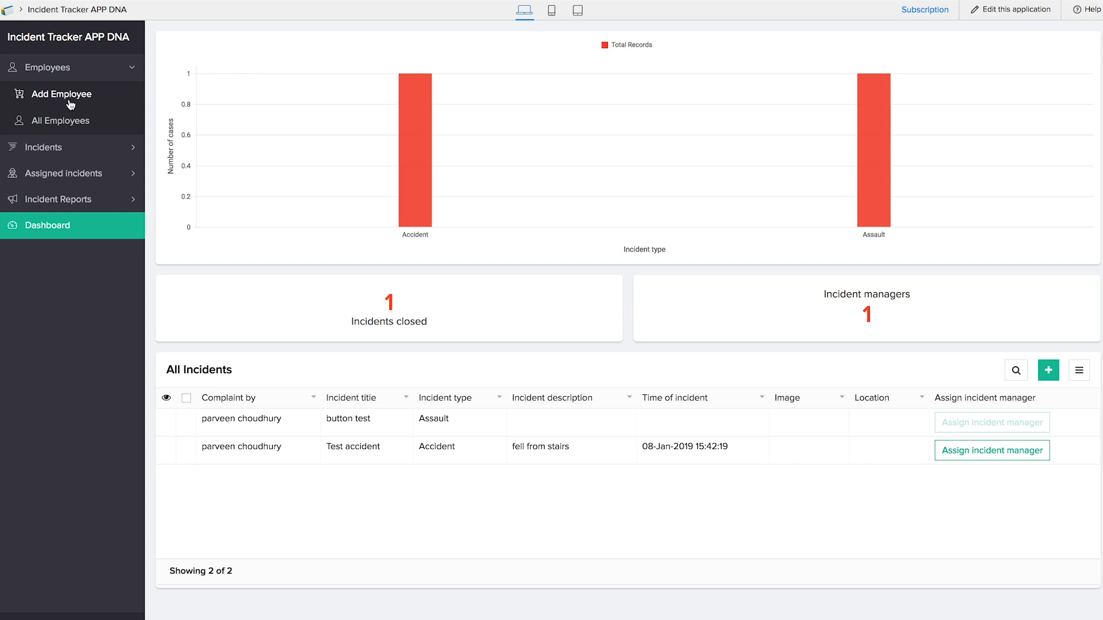
{"action": "left_click", "coordinate": [59, 147]}
{"action": "left_click", "coordinate": [69, 124]}
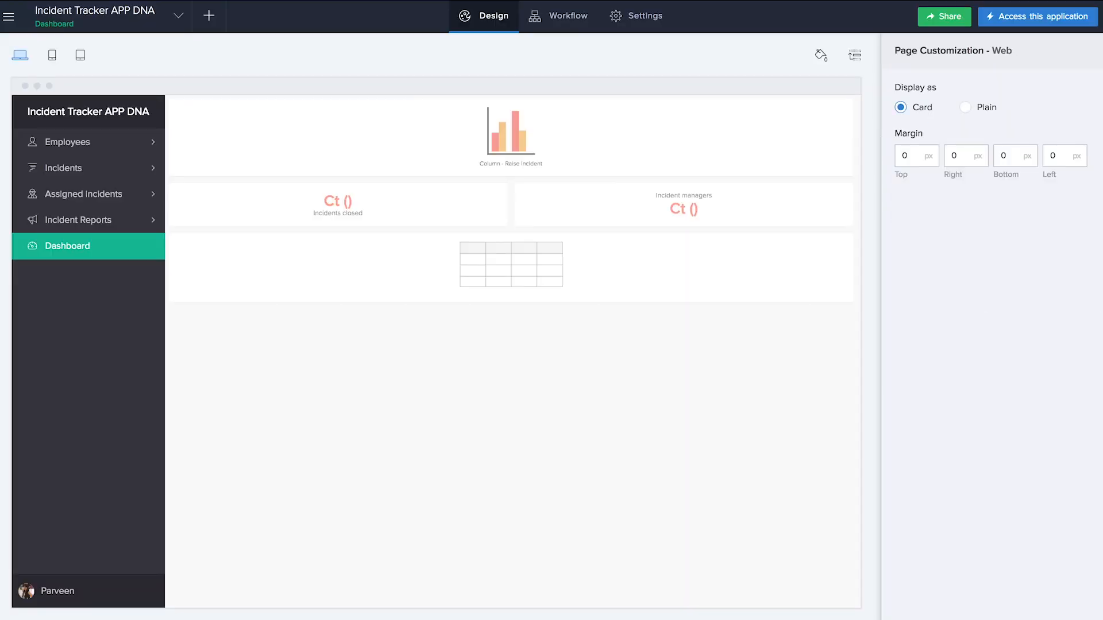
- From Settings > Users, add a suggested user to share the app with
{"action": "mouse_move", "coordinate": [346, 99]}
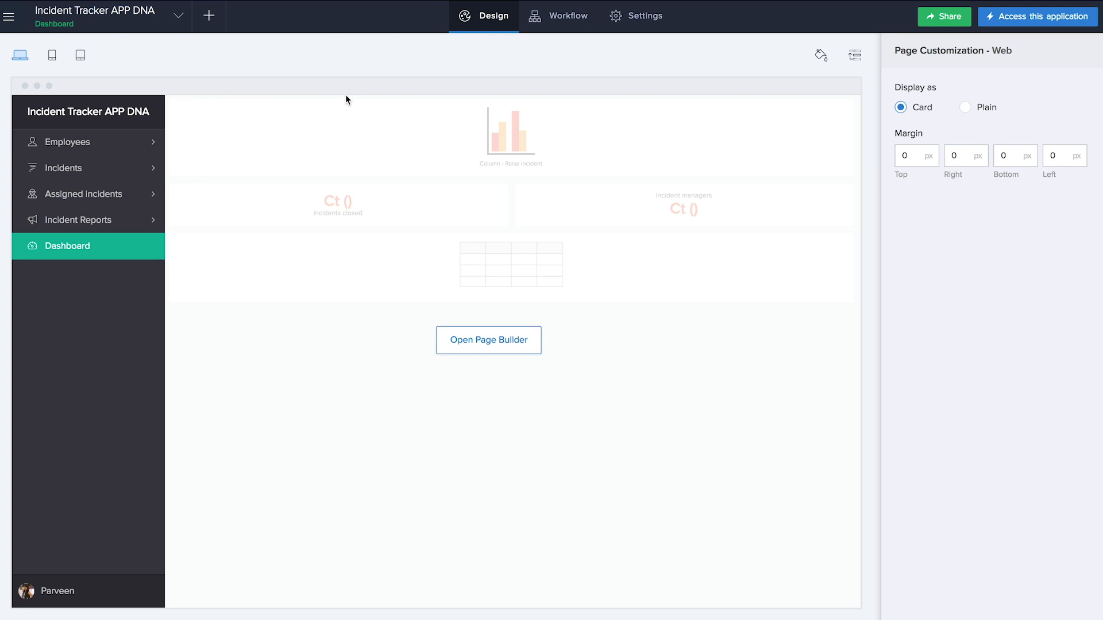
{"action": "left_click", "coordinate": [626, 26]}
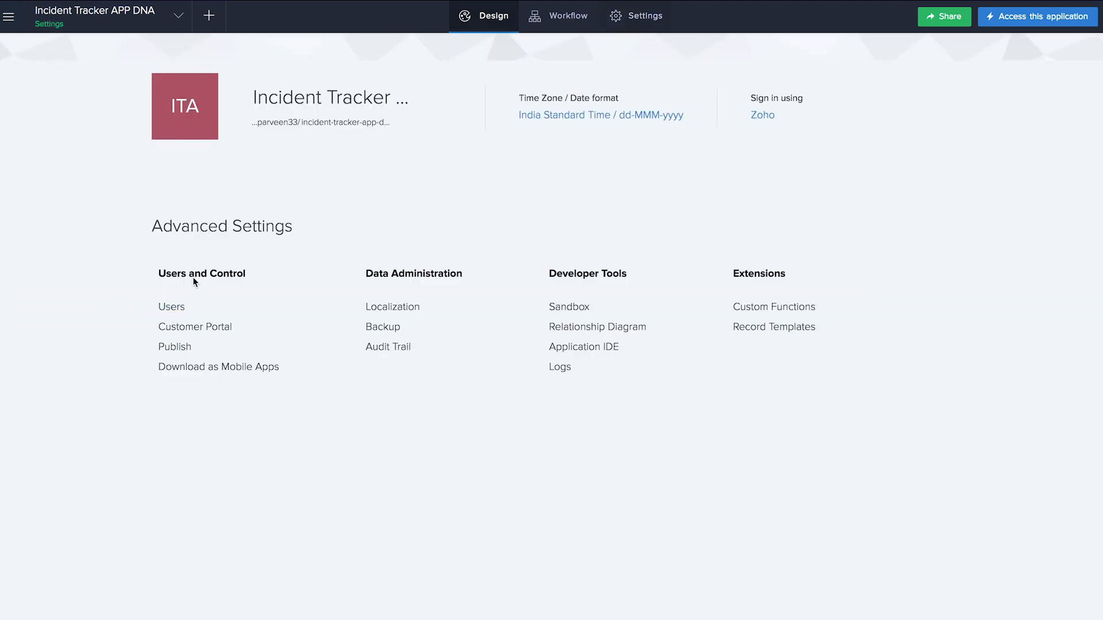
{"action": "left_click", "coordinate": [171, 307]}
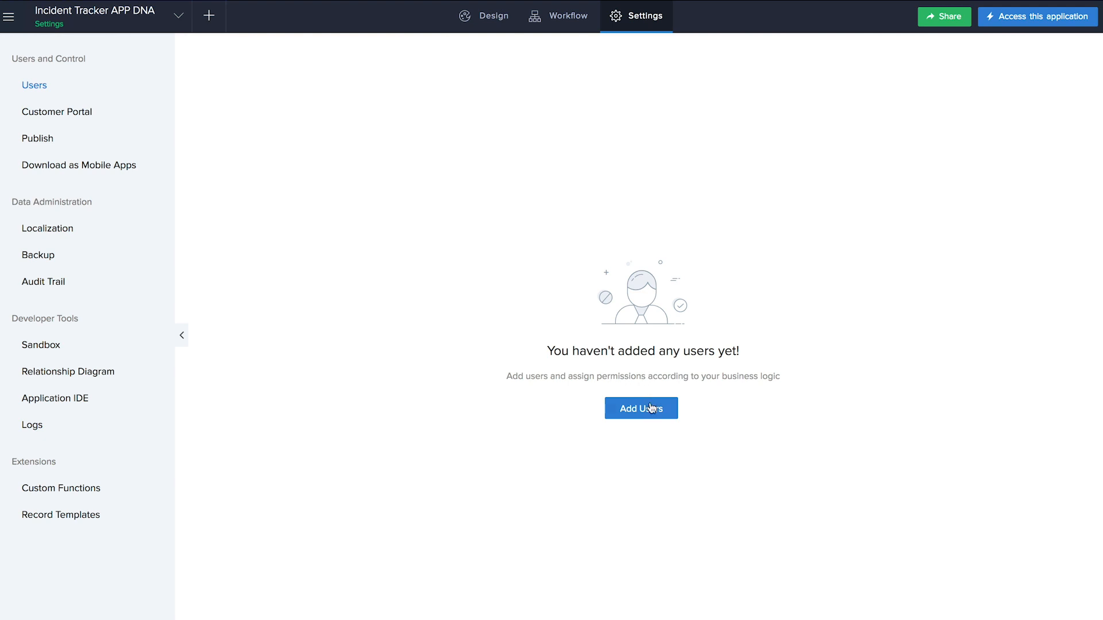
{"action": "left_click", "coordinate": [650, 413]}
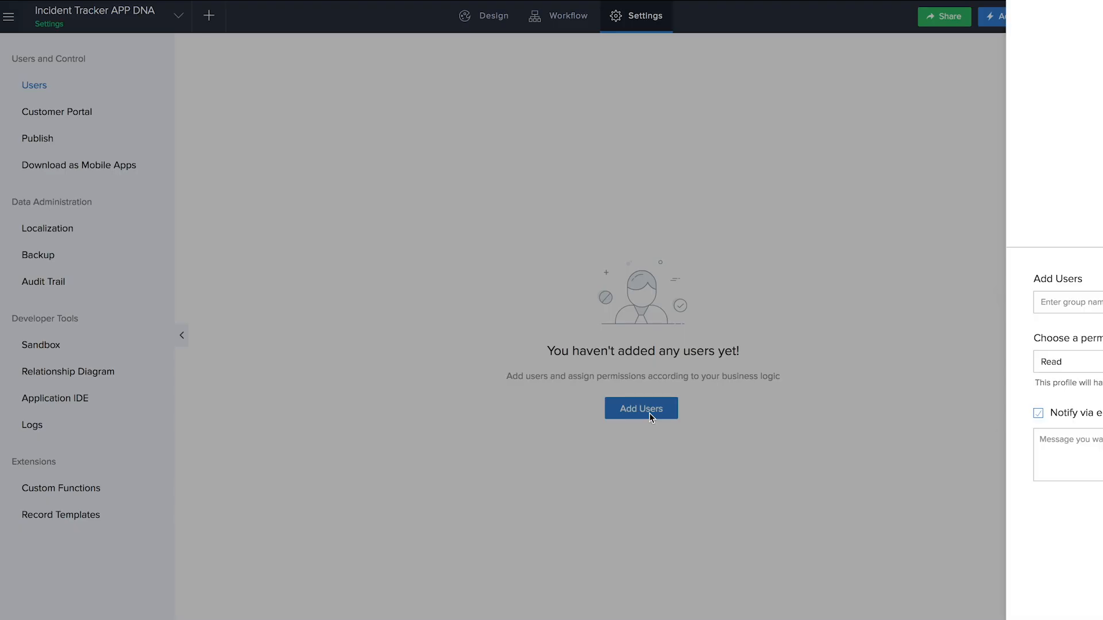
{"action": "left_click", "coordinate": [717, 115]}
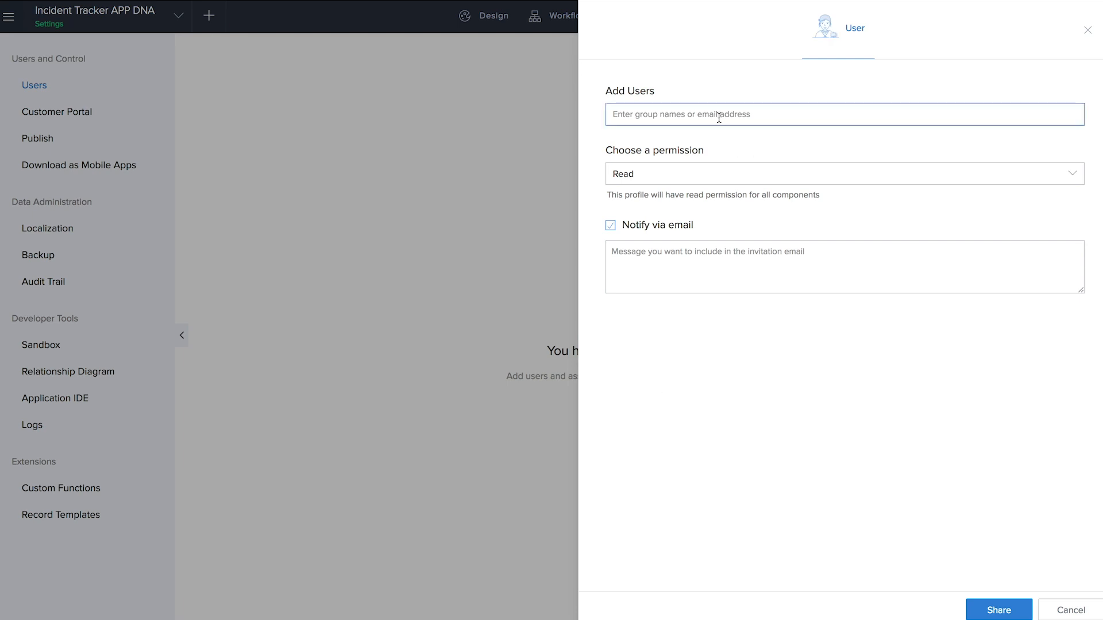
{"action": "left_click", "coordinate": [695, 379]}
{"action": "left_click", "coordinate": [677, 115]}
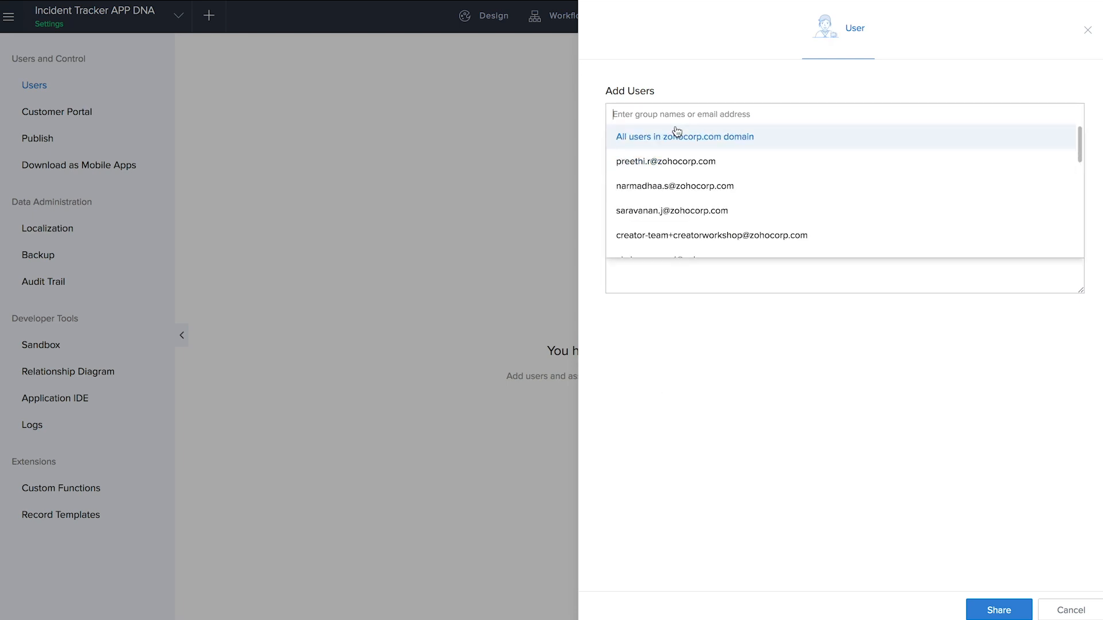
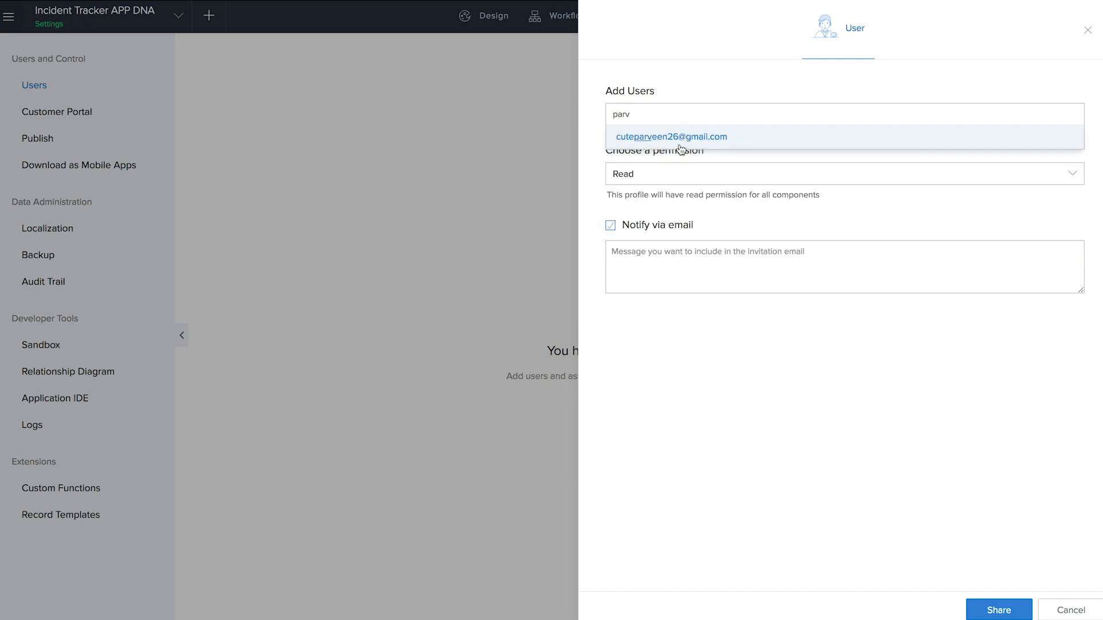
{"action": "left_click", "coordinate": [711, 137]}
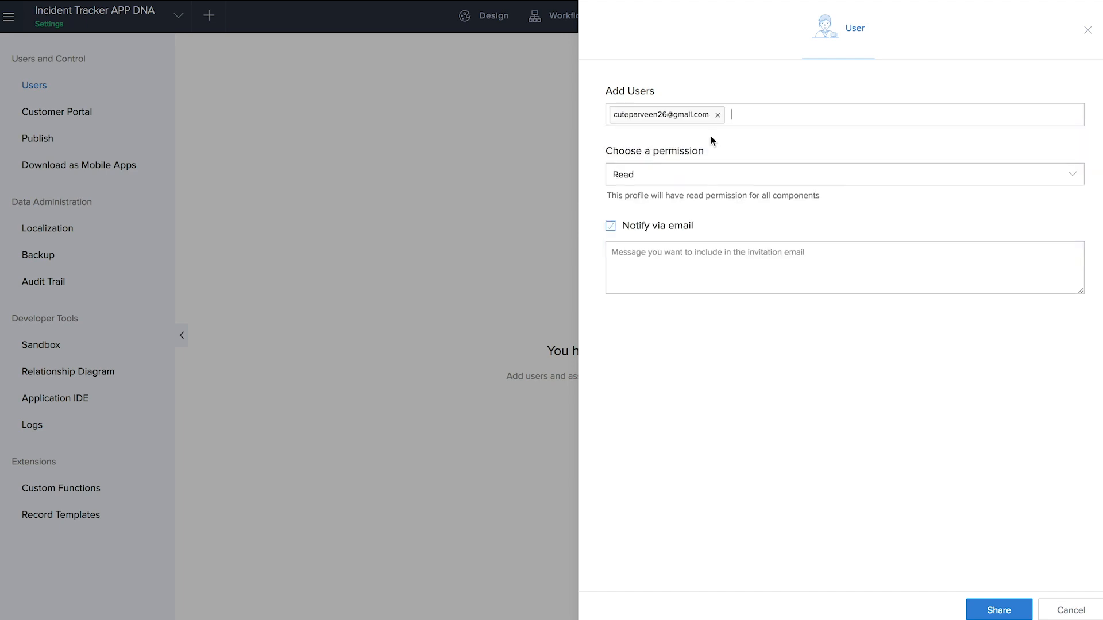
- Draft an 'Employee' permission set with Raise Incident access only, then close the form
{"action": "left_click", "coordinate": [697, 183]}
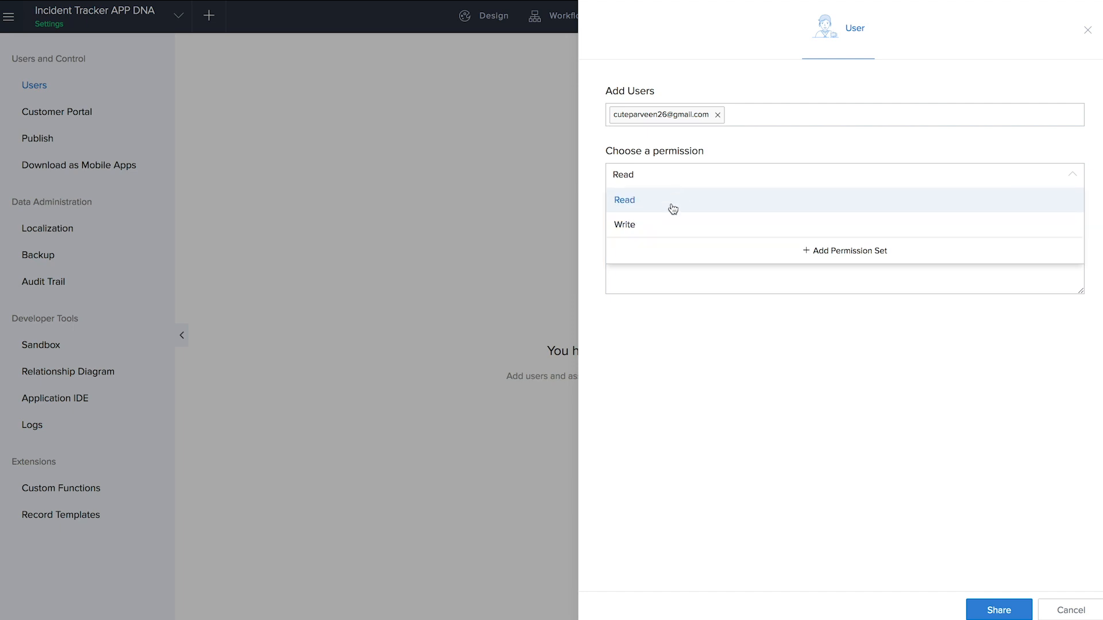
{"action": "left_click", "coordinate": [860, 257]}
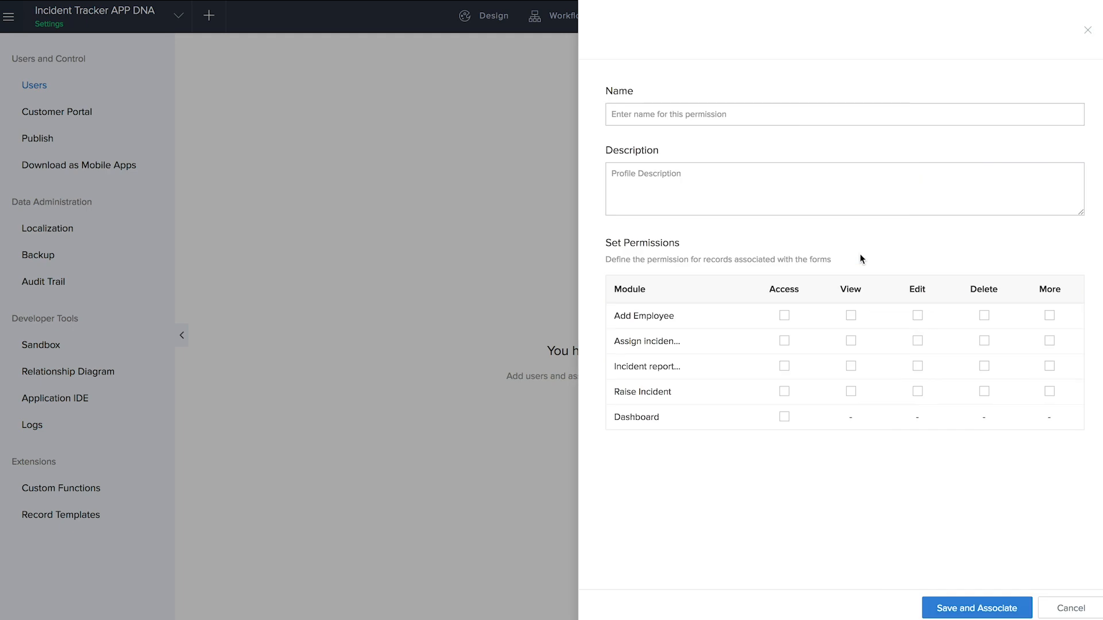
{"action": "left_click", "coordinate": [662, 119]}
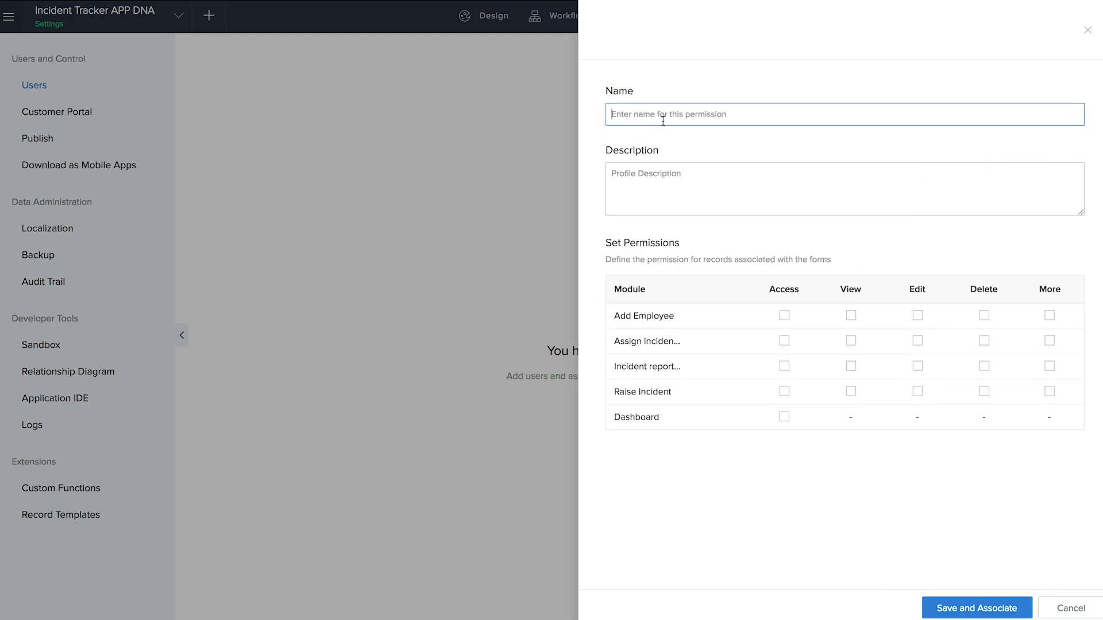
{"action": "type", "text": "Employee"}
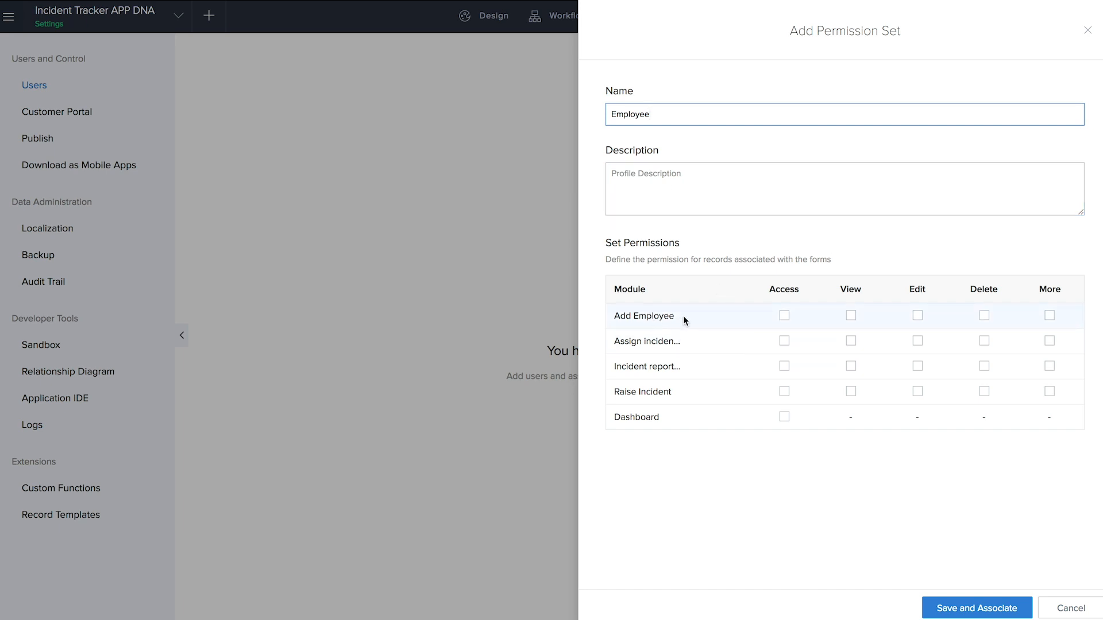
{"action": "left_click", "coordinate": [785, 391]}
{"action": "left_click", "coordinate": [851, 392]}
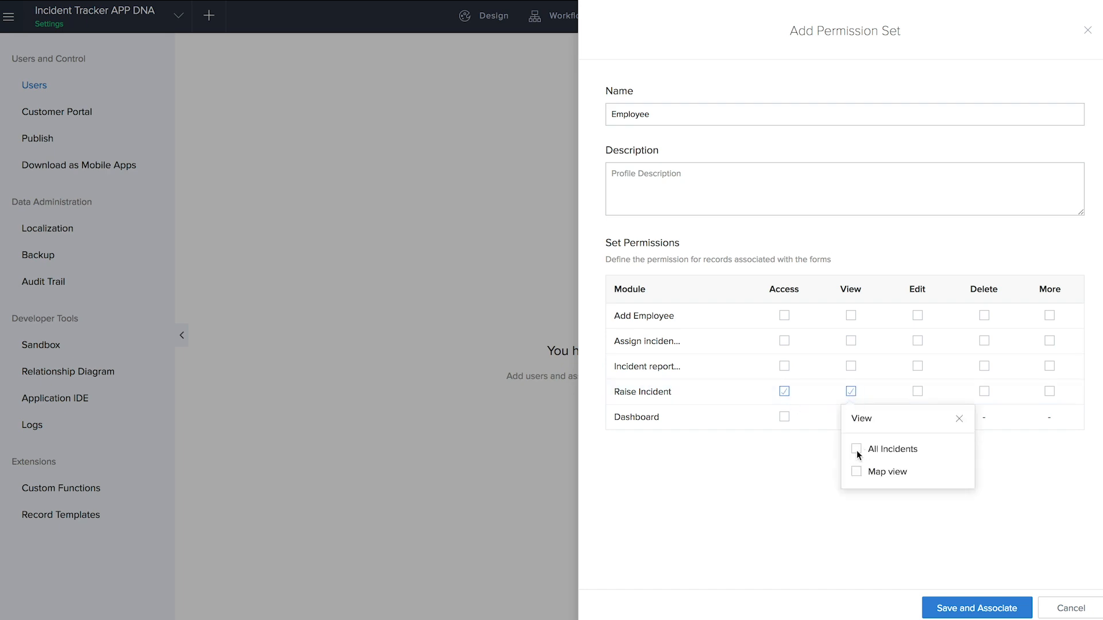
{"action": "left_click", "coordinate": [850, 393]}
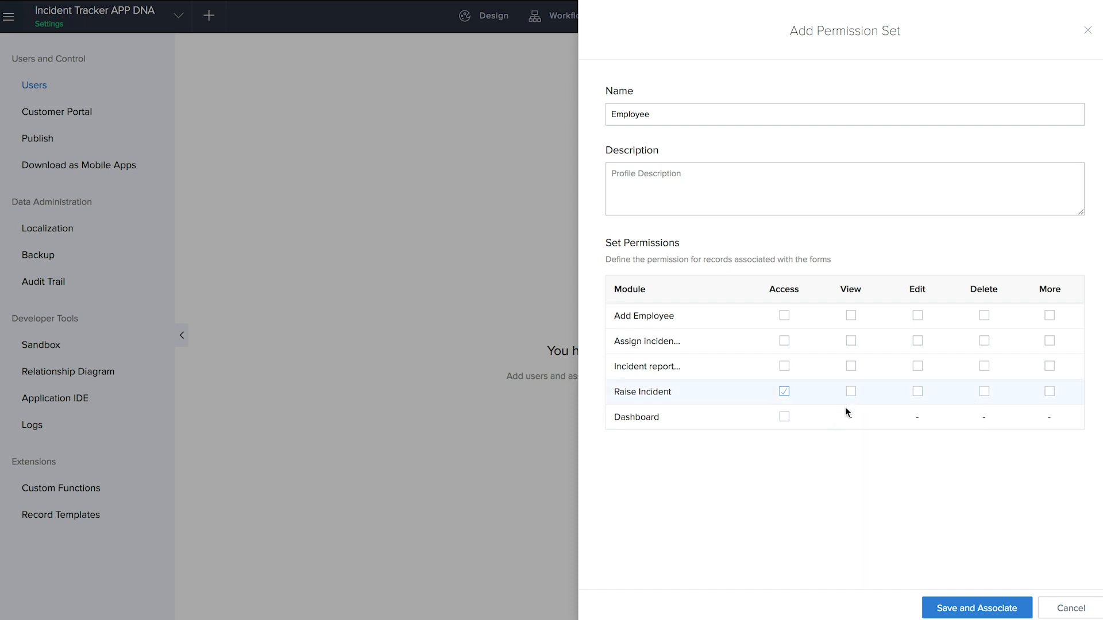
{"action": "left_click", "coordinate": [918, 394]}
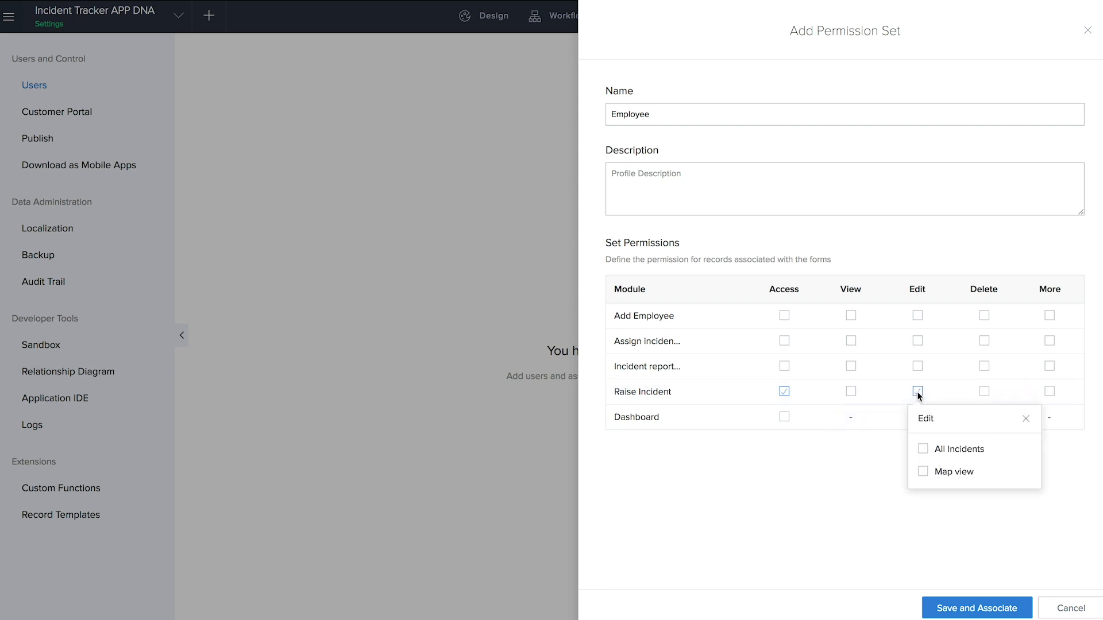
{"action": "left_click", "coordinate": [915, 391]}
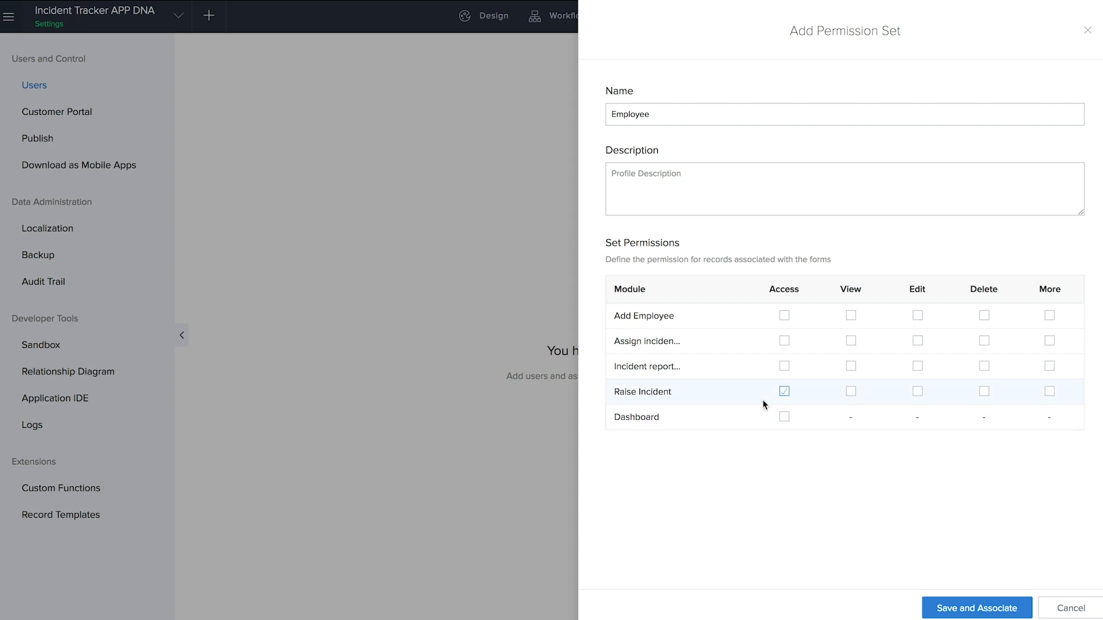
{"action": "left_click", "coordinate": [385, 395]}
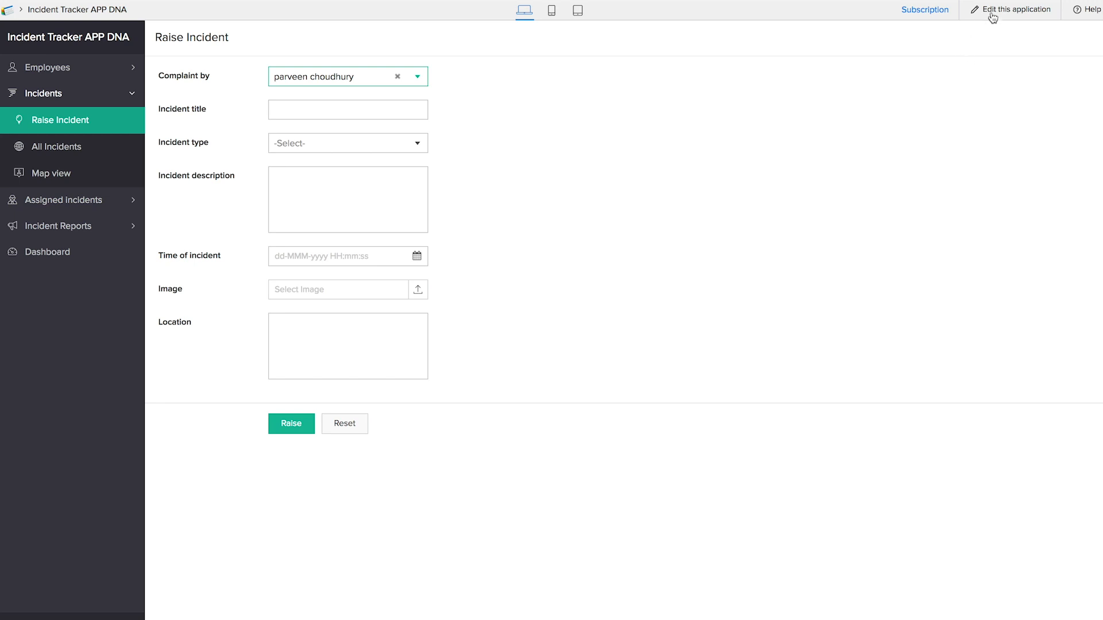
- In a new editor tab, create a list report 'My incidents' based on the Raise Incident form
{"action": "right_click", "coordinate": [990, 15]}
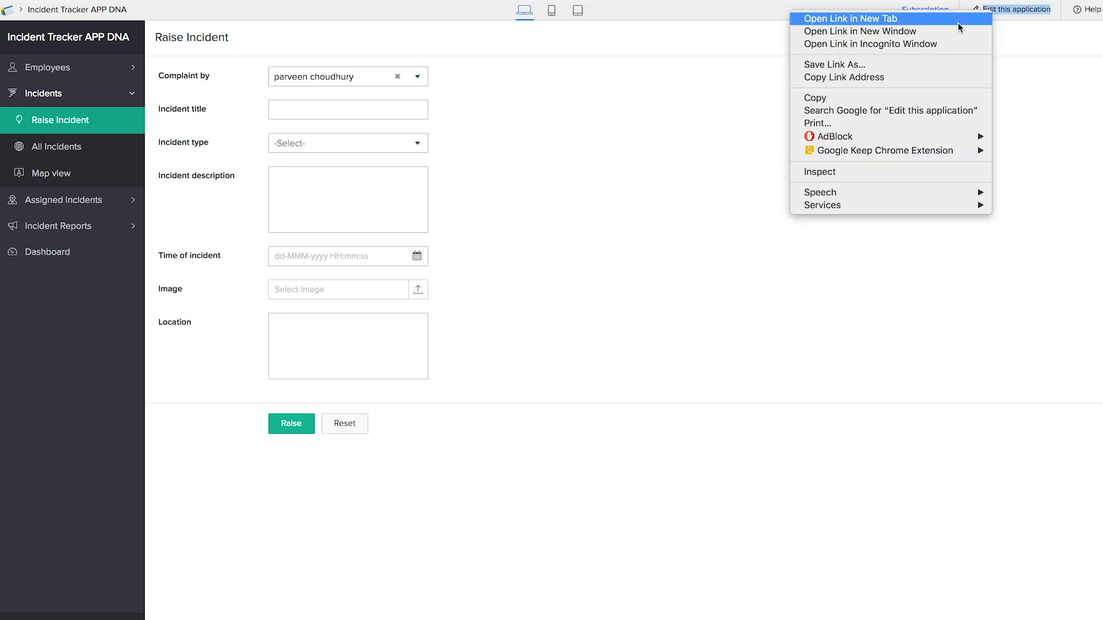
{"action": "left_click", "coordinate": [957, 22]}
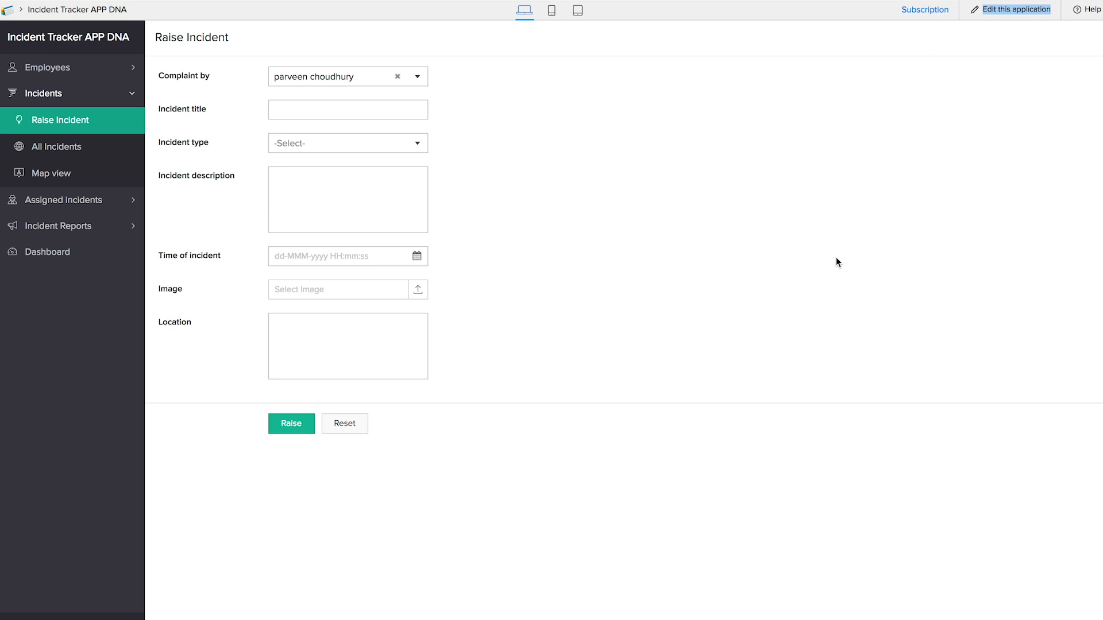
{"action": "key", "text": "ctrl+Tab"}
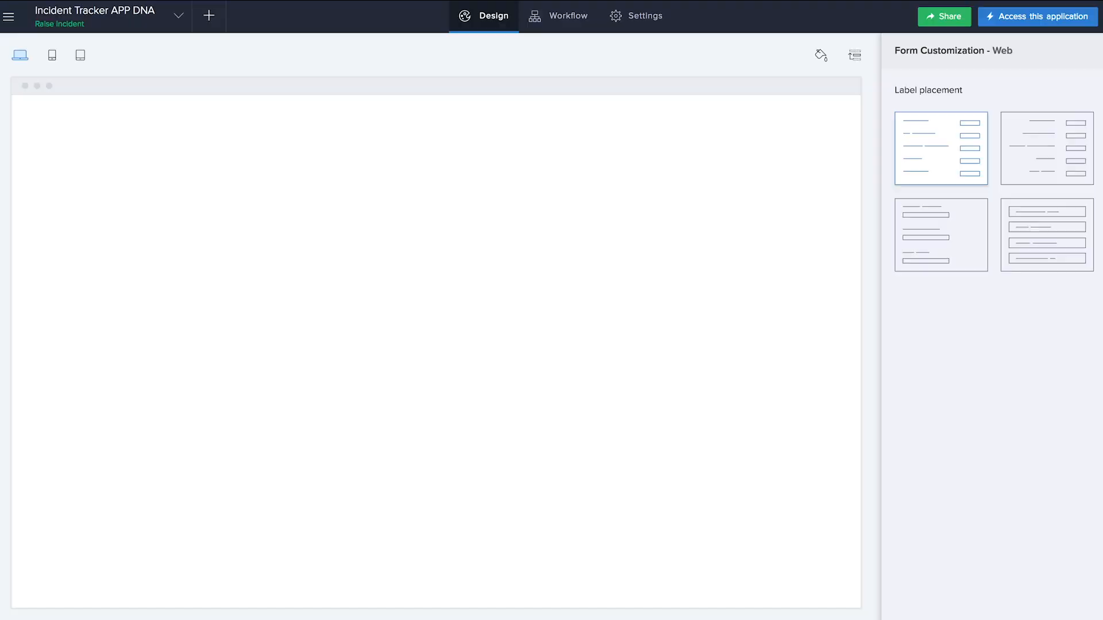
{"action": "left_click", "coordinate": [213, 28]}
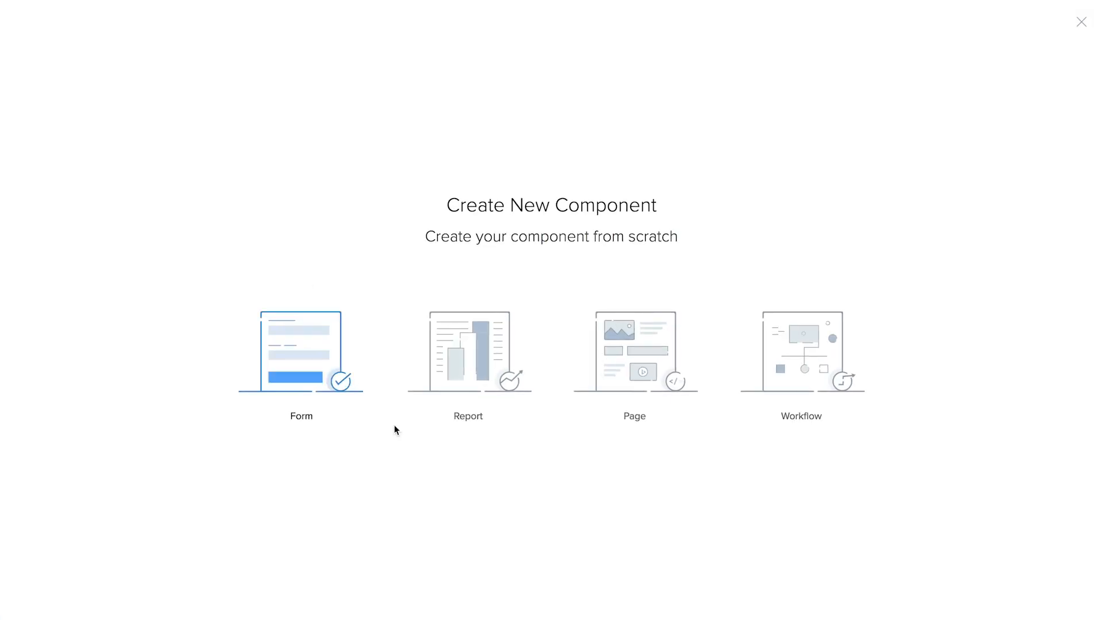
{"action": "left_click", "coordinate": [469, 362]}
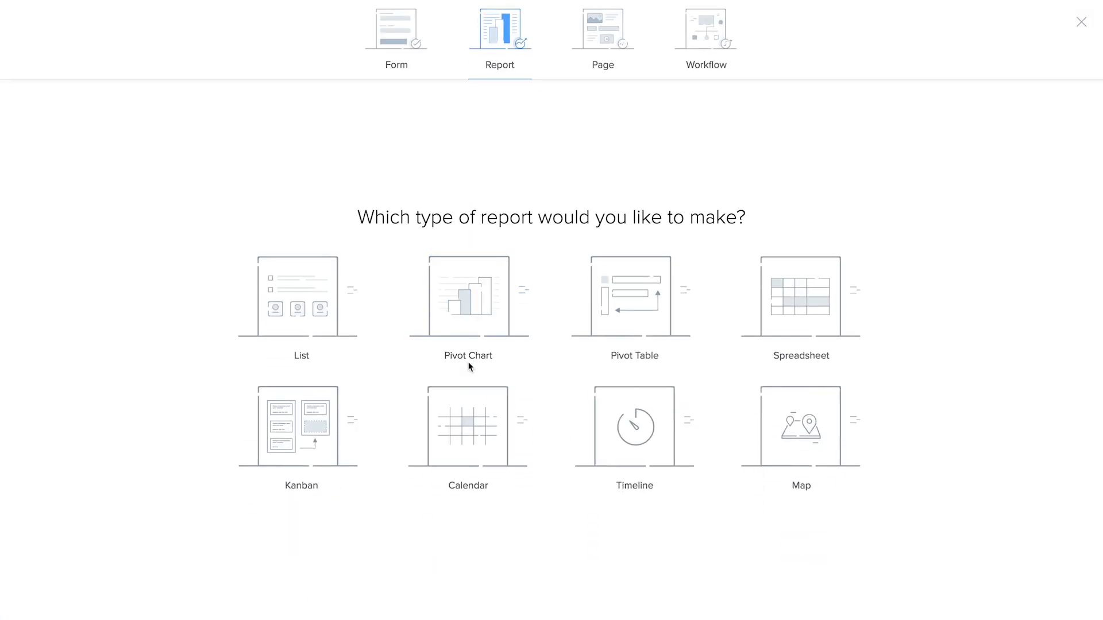
{"action": "left_click", "coordinate": [313, 321]}
{"action": "left_click", "coordinate": [576, 289]}
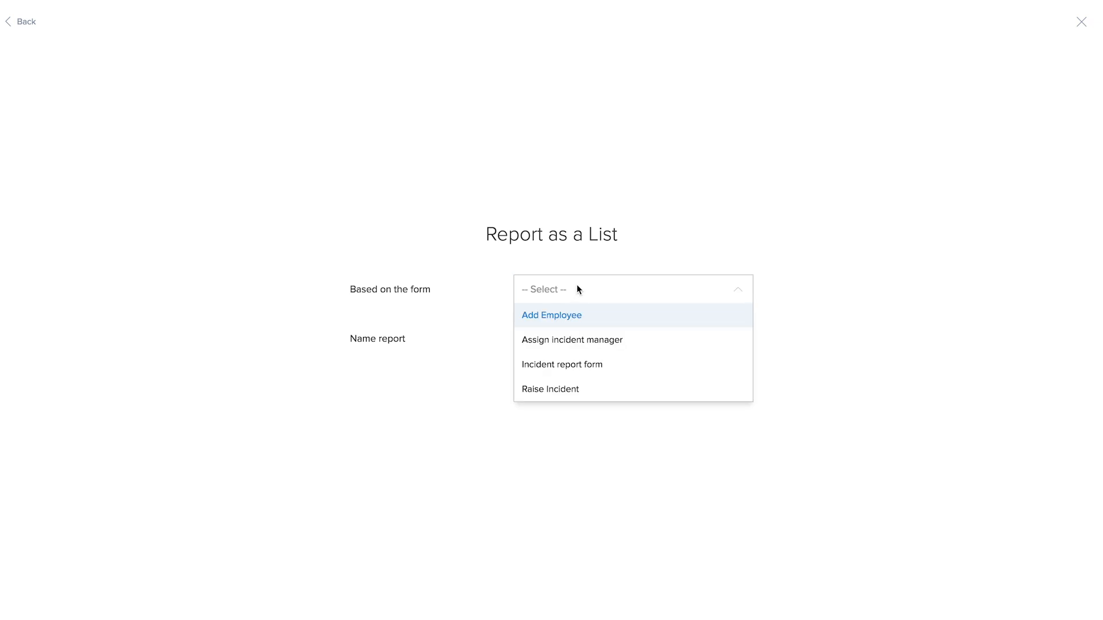
{"action": "left_click", "coordinate": [574, 391]}
{"action": "left_click", "coordinate": [571, 342]}
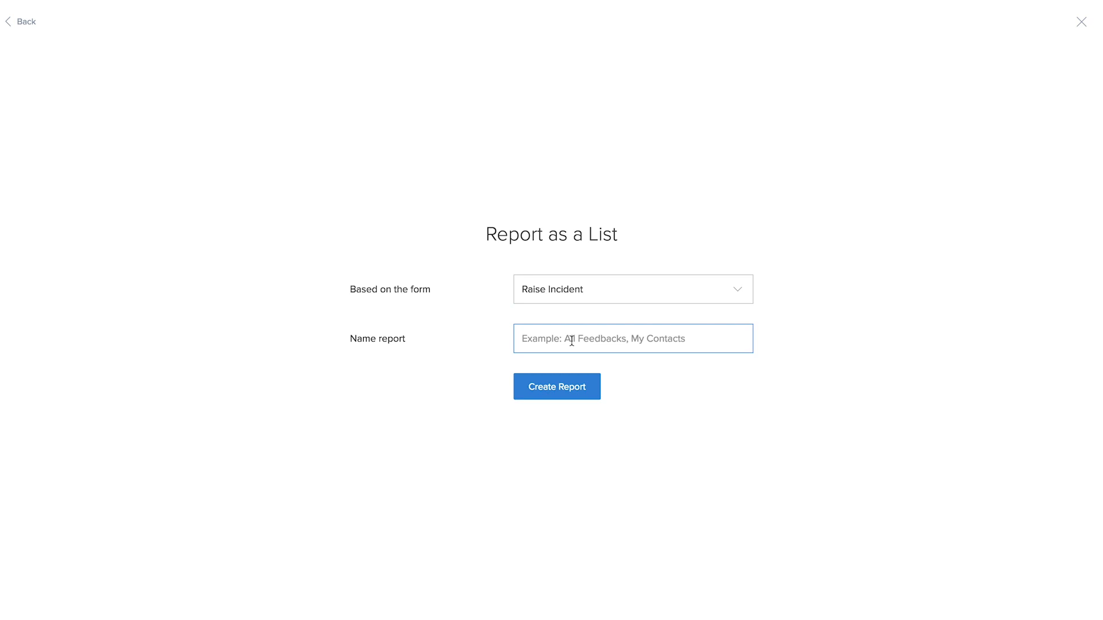
{"action": "type", "text": "My incidents"}
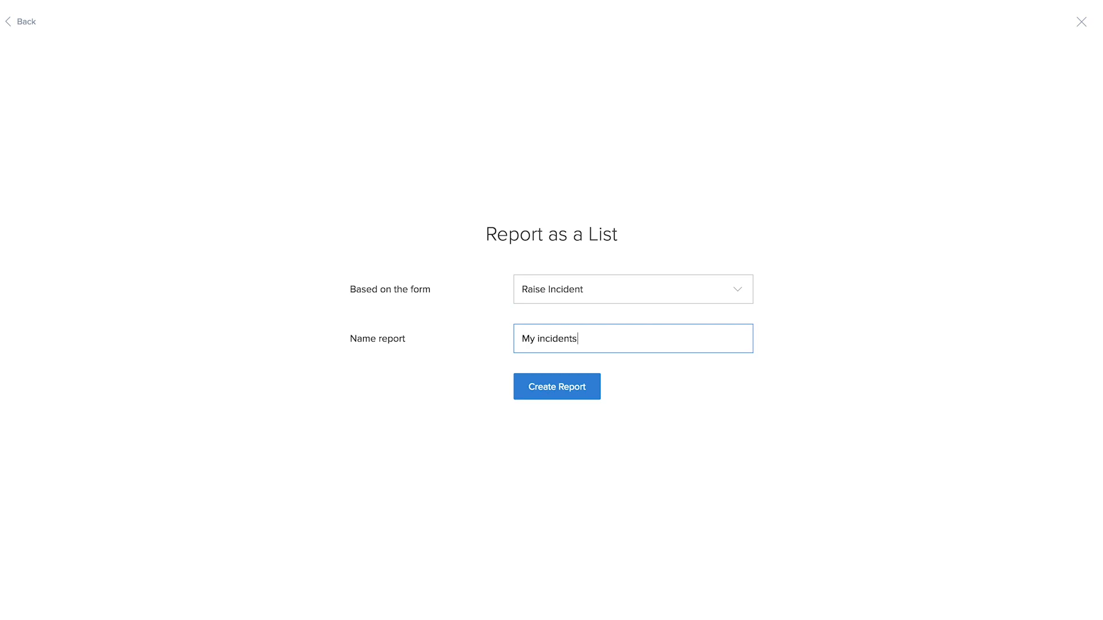
{"action": "left_click", "coordinate": [578, 387]}
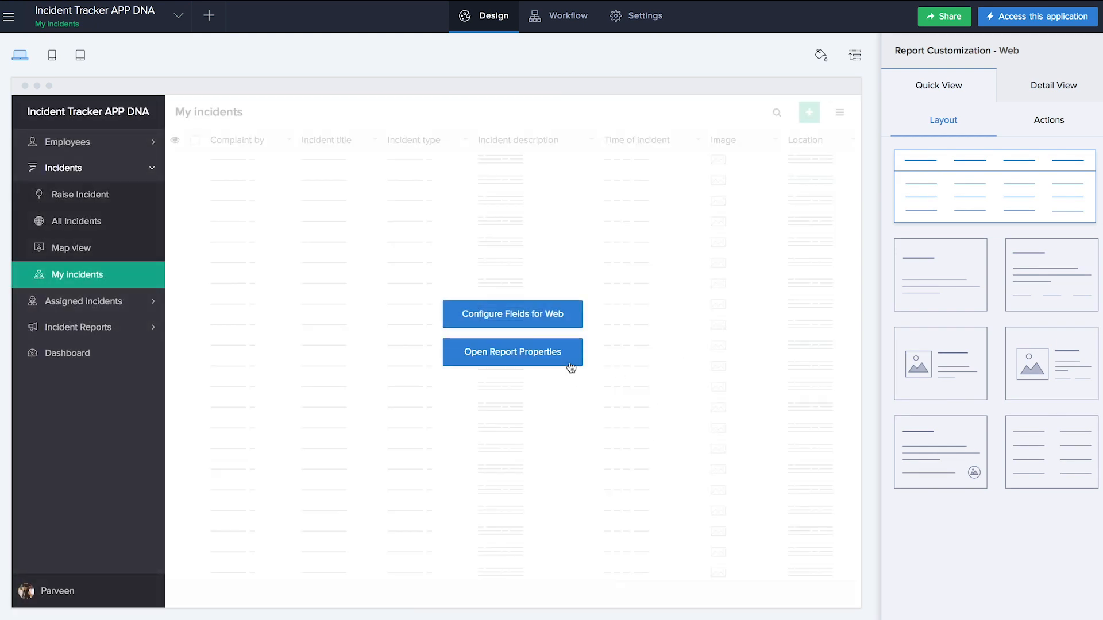
- View the check filter incident's details in My incidents, then close them
{"action": "left_click", "coordinate": [570, 362]}
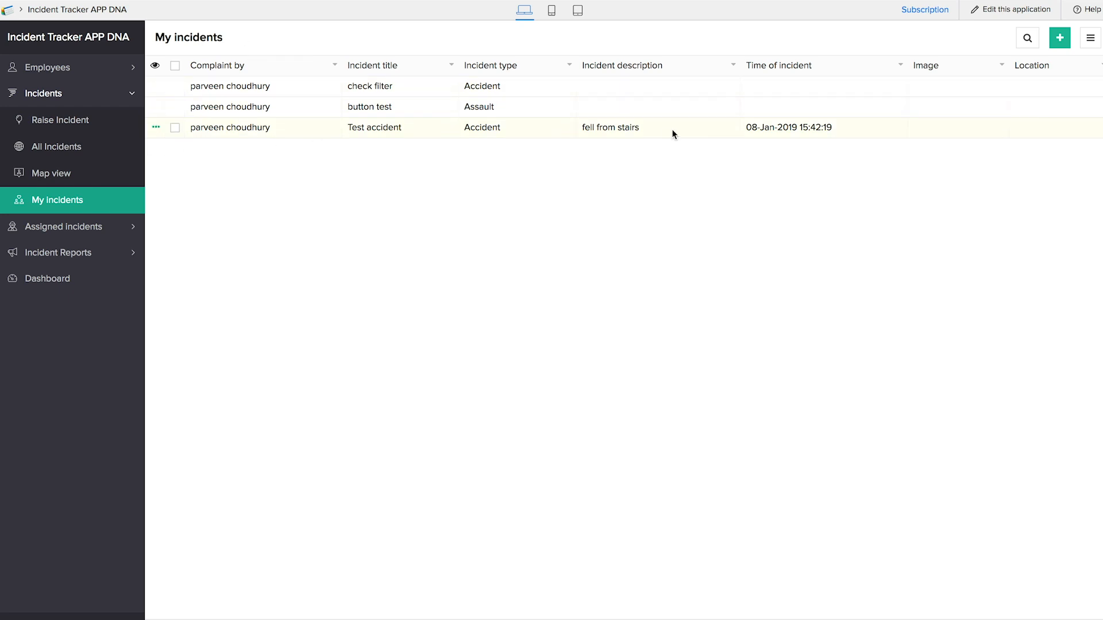
{"action": "left_click", "coordinate": [954, 89]}
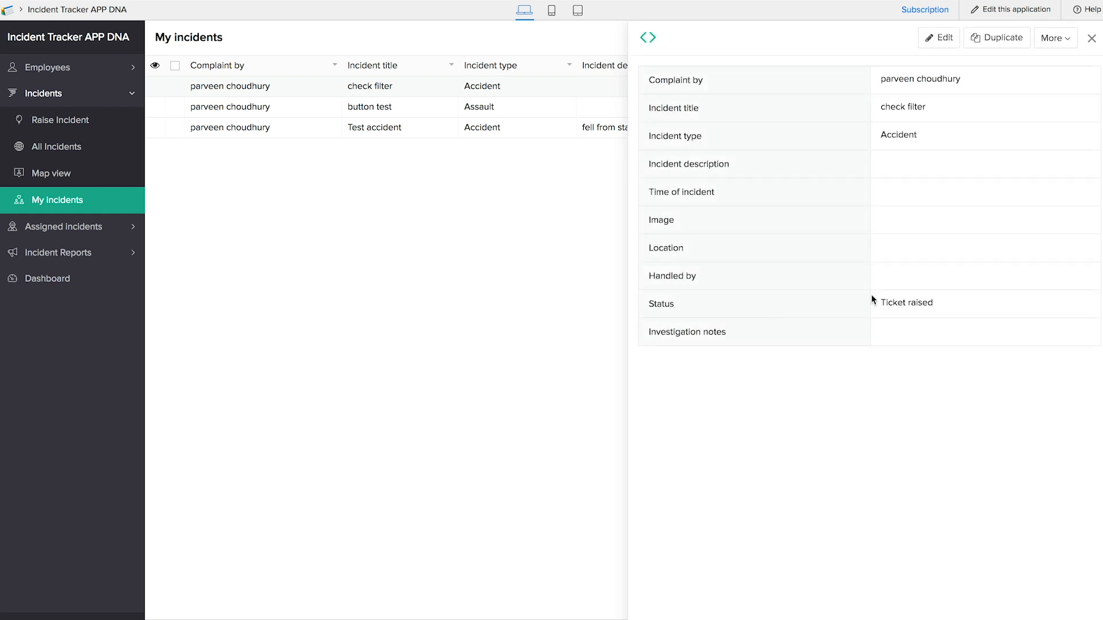
{"action": "left_click", "coordinate": [1091, 38]}
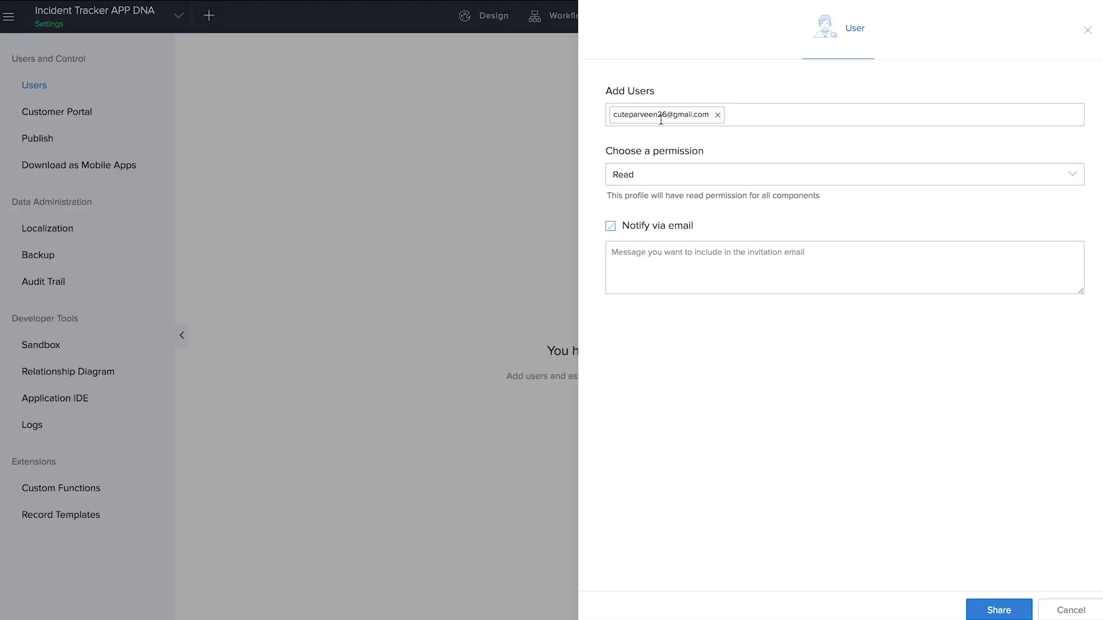
- Start an 'Employee' permission set with Raise Incident access, leaving view and edit choices unset
{"action": "left_click", "coordinate": [666, 179]}
{"action": "left_click", "coordinate": [818, 250]}
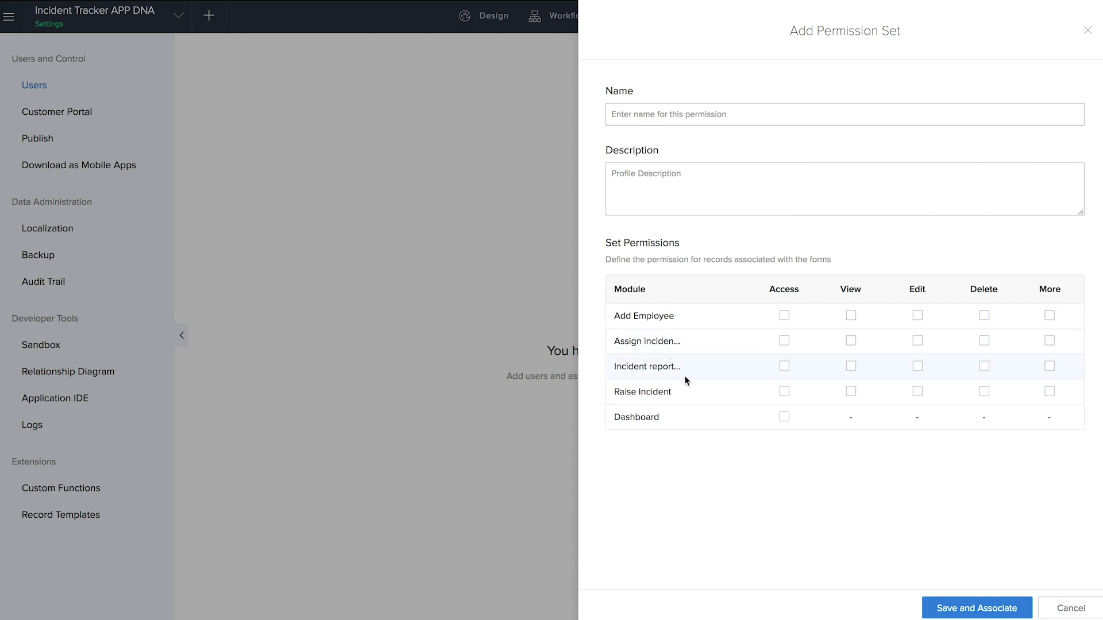
{"action": "left_click", "coordinate": [672, 113]}
{"action": "type", "text": "Employee"}
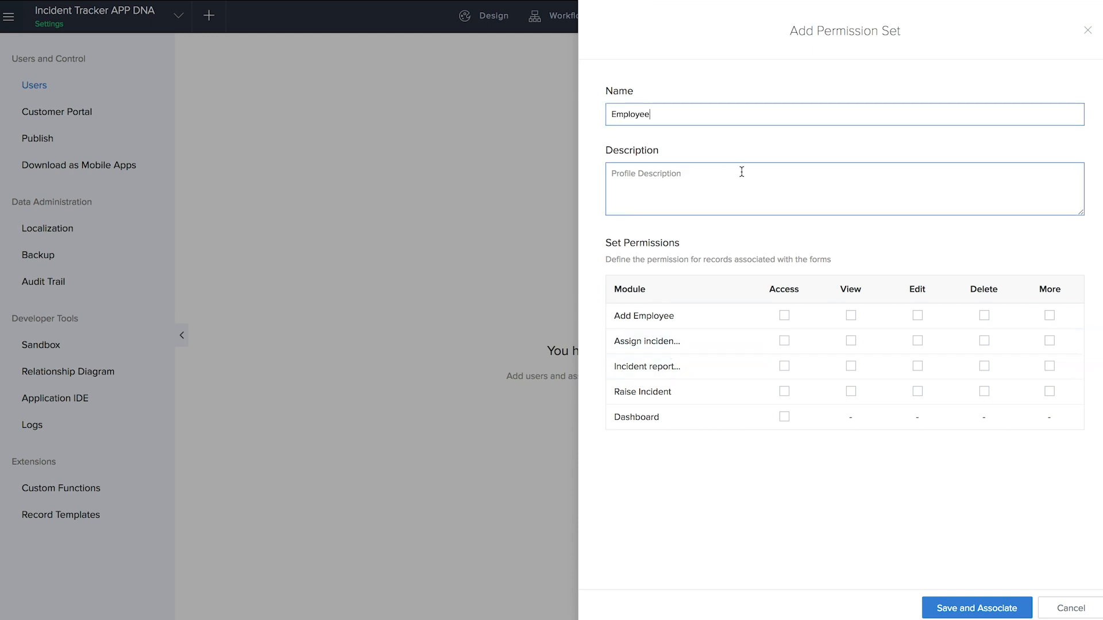
{"action": "left_click", "coordinate": [784, 391]}
{"action": "left_click", "coordinate": [851, 391]}
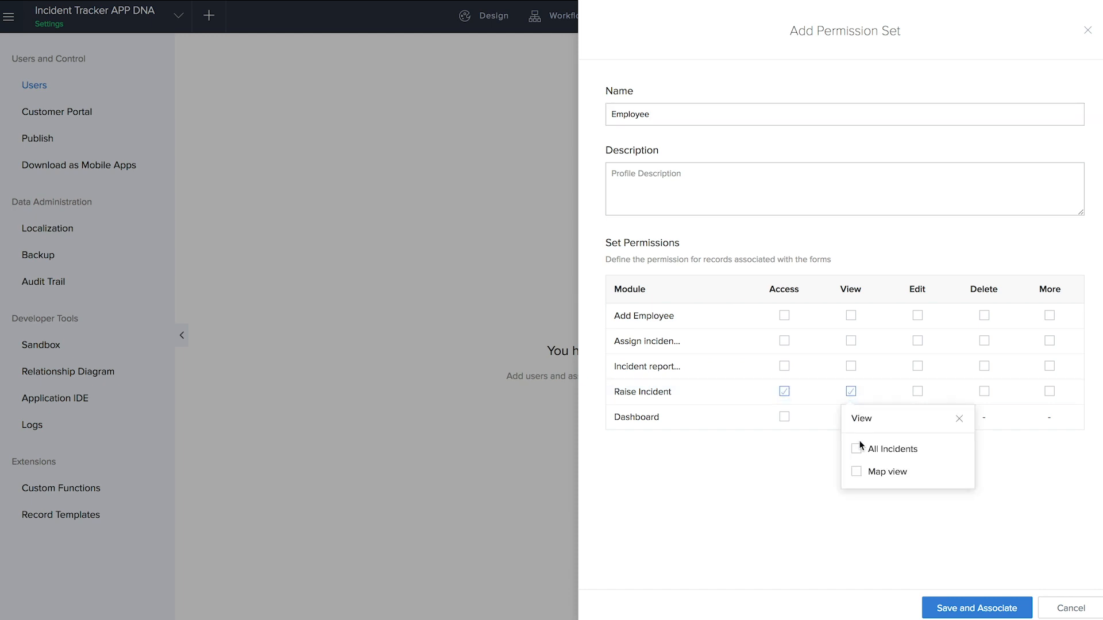
{"action": "left_click", "coordinate": [988, 477]}
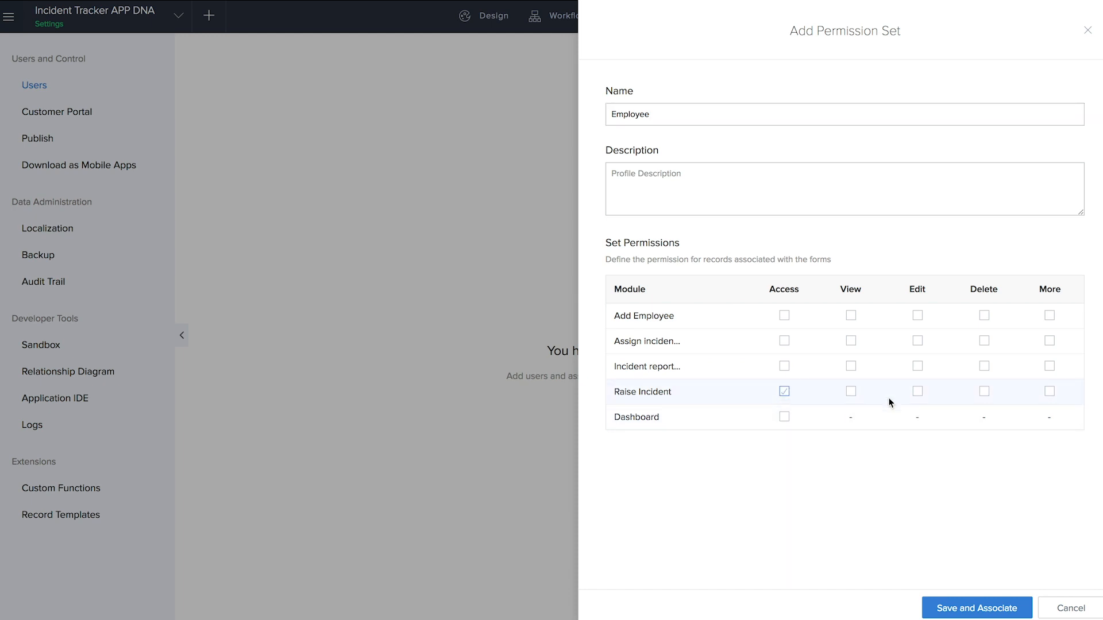
{"action": "left_click", "coordinate": [917, 392]}
{"action": "left_click", "coordinate": [791, 498]}
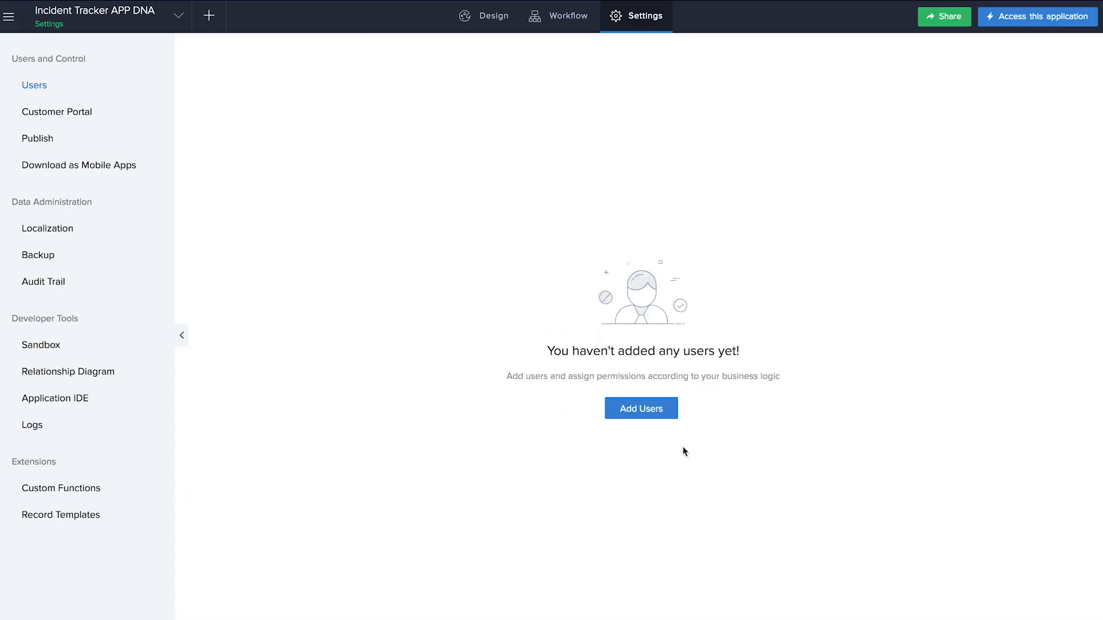
- Add a suggested user by email to the share list
{"action": "left_click", "coordinate": [641, 406]}
{"action": "left_click", "coordinate": [752, 116]}
{"action": "type", "text": "cu"}
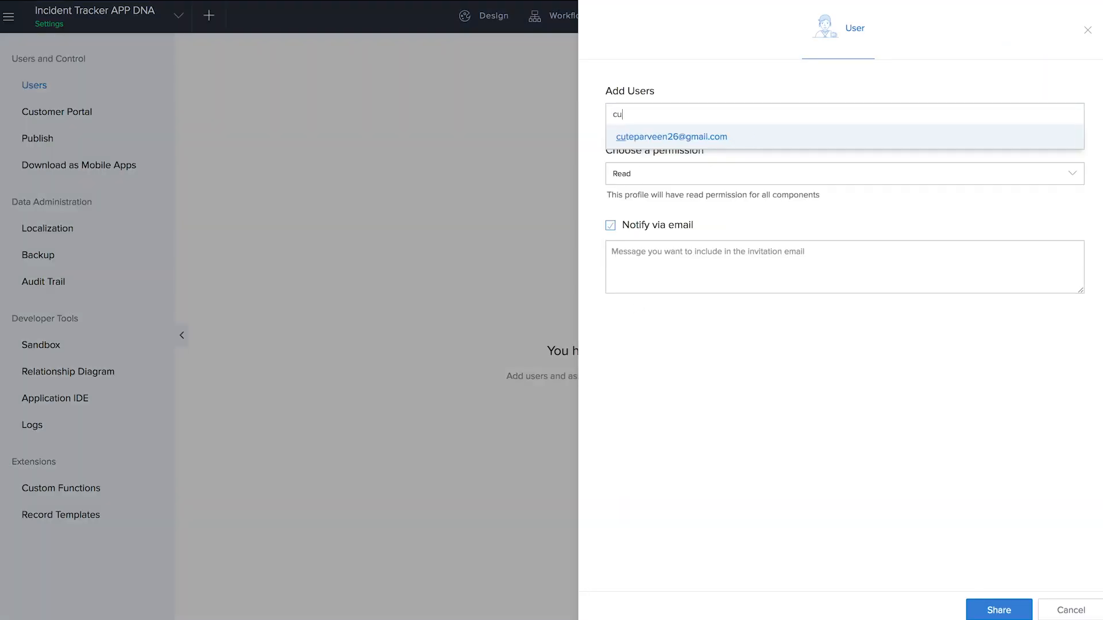
{"action": "left_click", "coordinate": [756, 137]}
- Share the app under an 'Employee' set: Raise Incident access, view/edit/delete limited to My incidents
{"action": "left_click", "coordinate": [786, 174]}
{"action": "left_click", "coordinate": [819, 248]}
{"action": "left_click", "coordinate": [672, 114]}
{"action": "type", "text": "Employee"}
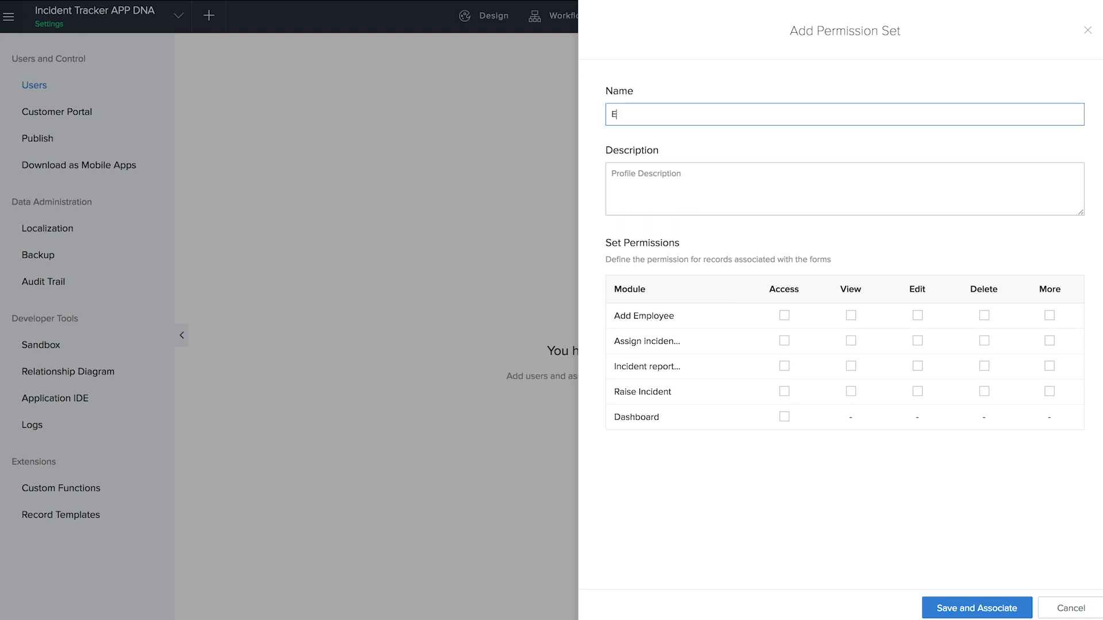
{"action": "left_click", "coordinate": [783, 393]}
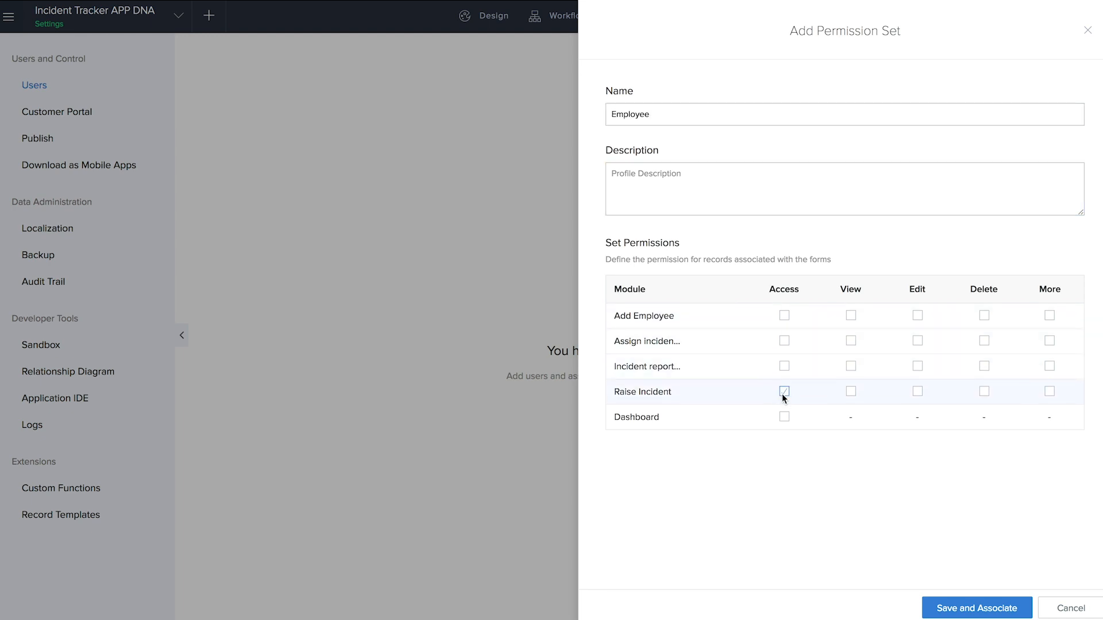
{"action": "left_click", "coordinate": [852, 391]}
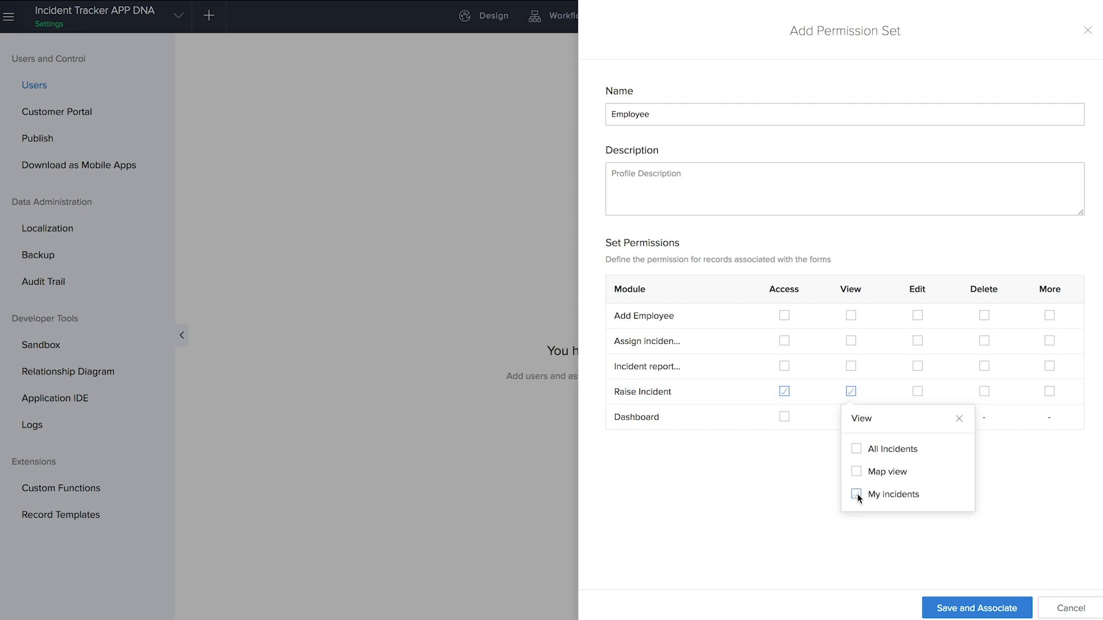
{"action": "left_click", "coordinate": [816, 502]}
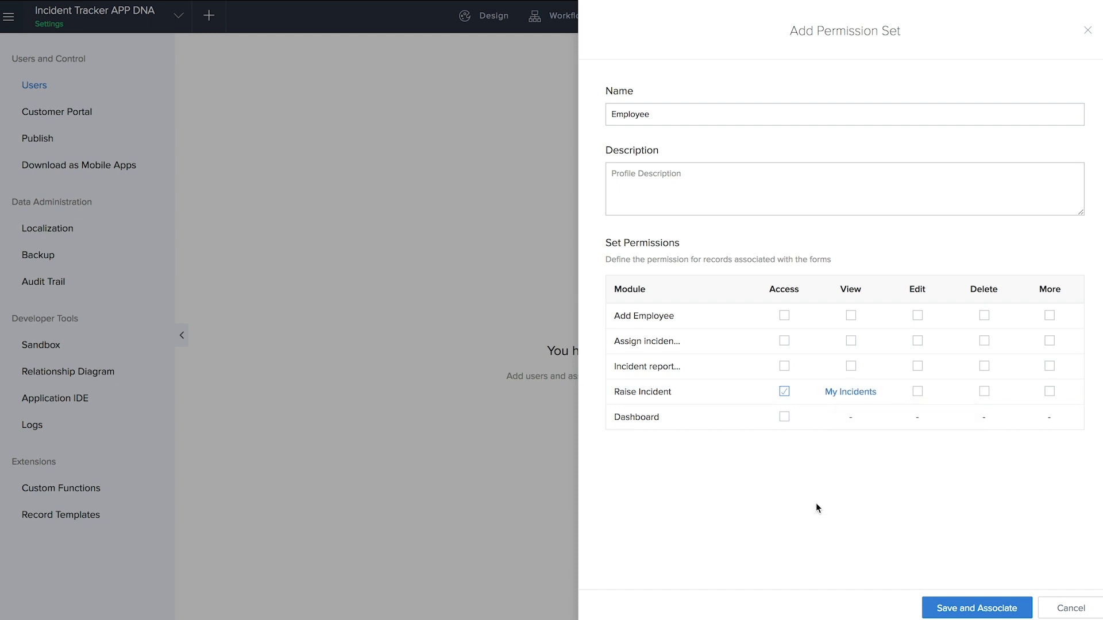
{"action": "left_click", "coordinate": [917, 391]}
{"action": "left_click", "coordinate": [922, 494]}
{"action": "left_click", "coordinate": [773, 535]}
{"action": "left_click", "coordinate": [983, 392]}
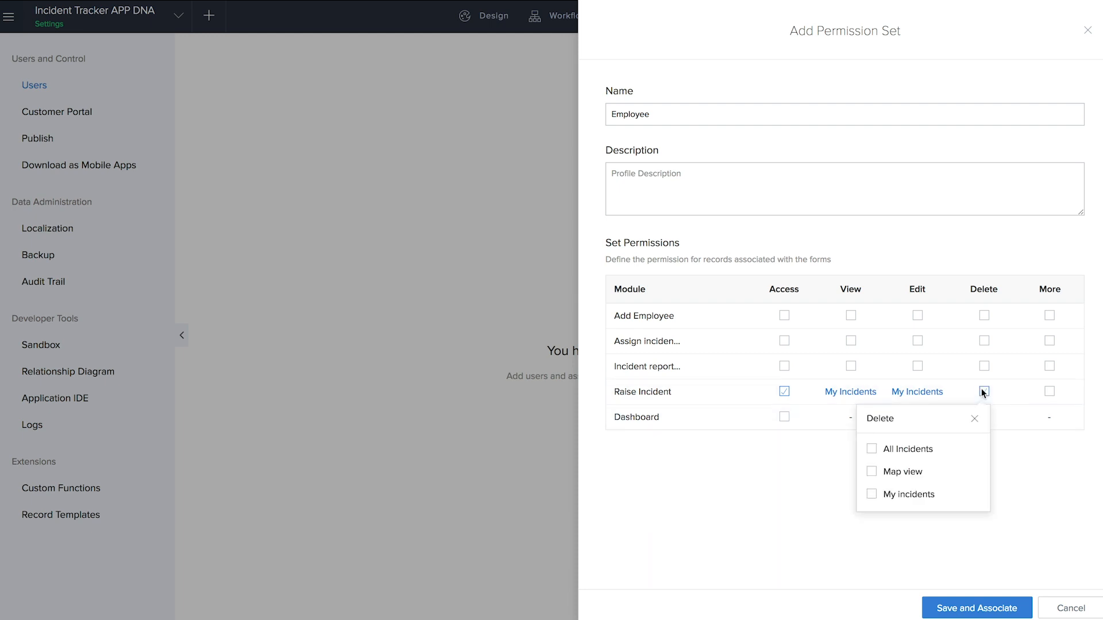
{"action": "left_click", "coordinate": [872, 494]}
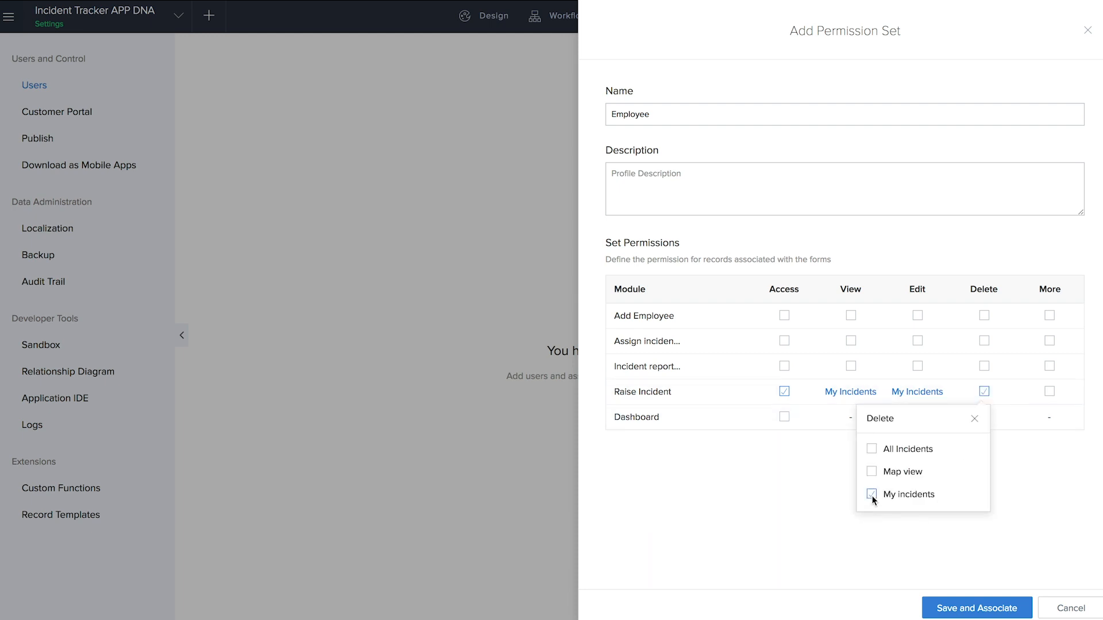
{"action": "left_click", "coordinate": [803, 513]}
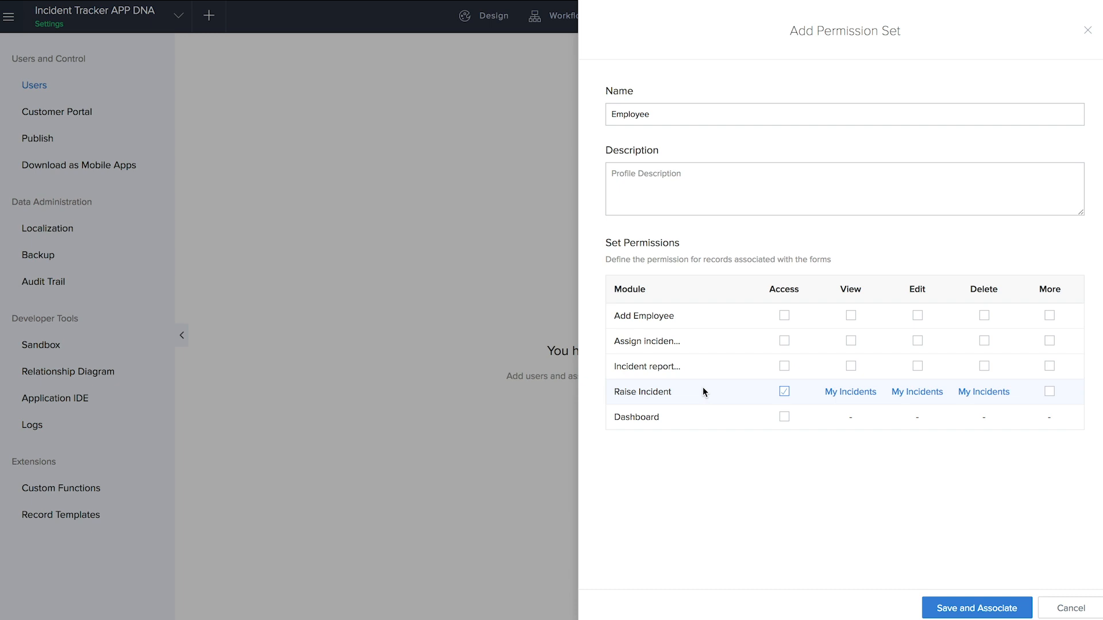
{"action": "left_click", "coordinate": [975, 608]}
{"action": "left_click", "coordinate": [988, 609]}
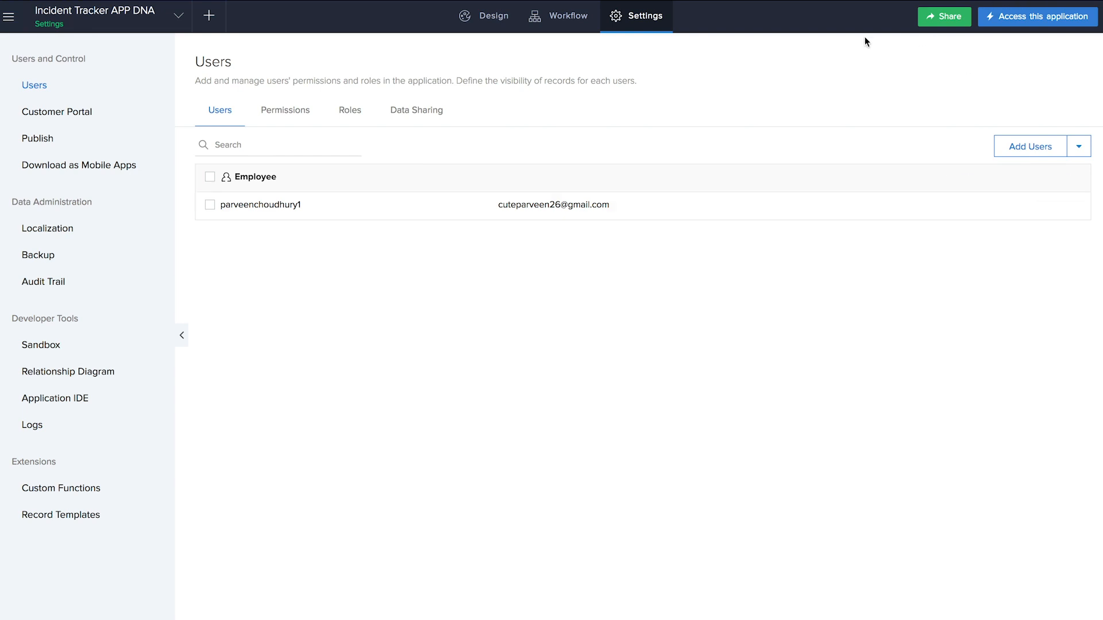
- Invite another user by their email address and begin a new permission set for them
{"action": "left_click", "coordinate": [950, 19]}
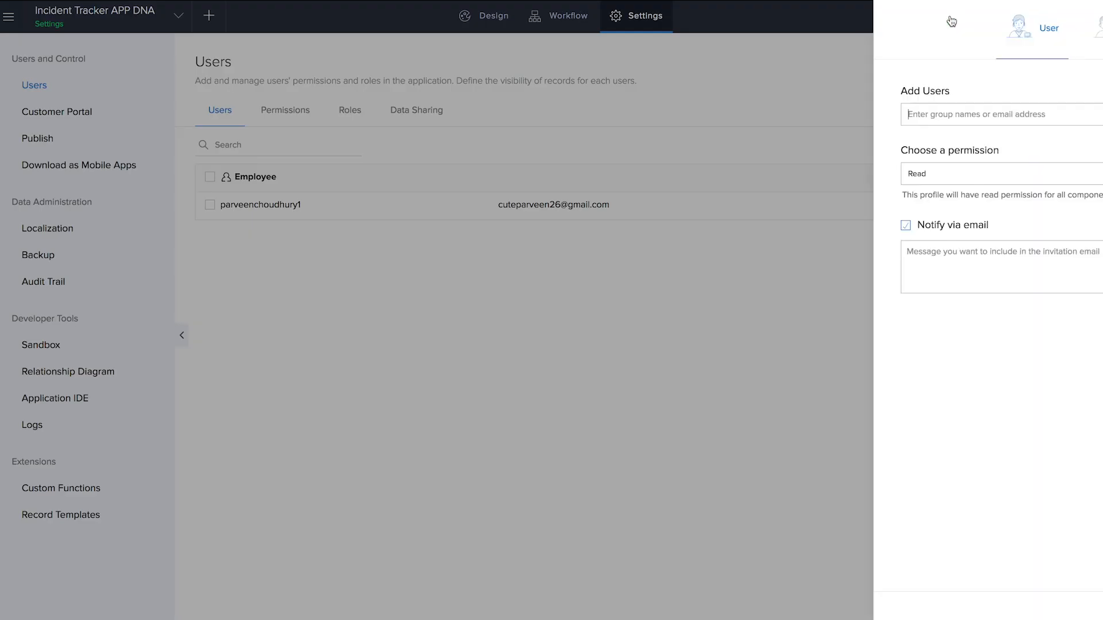
{"action": "left_click", "coordinate": [677, 109]}
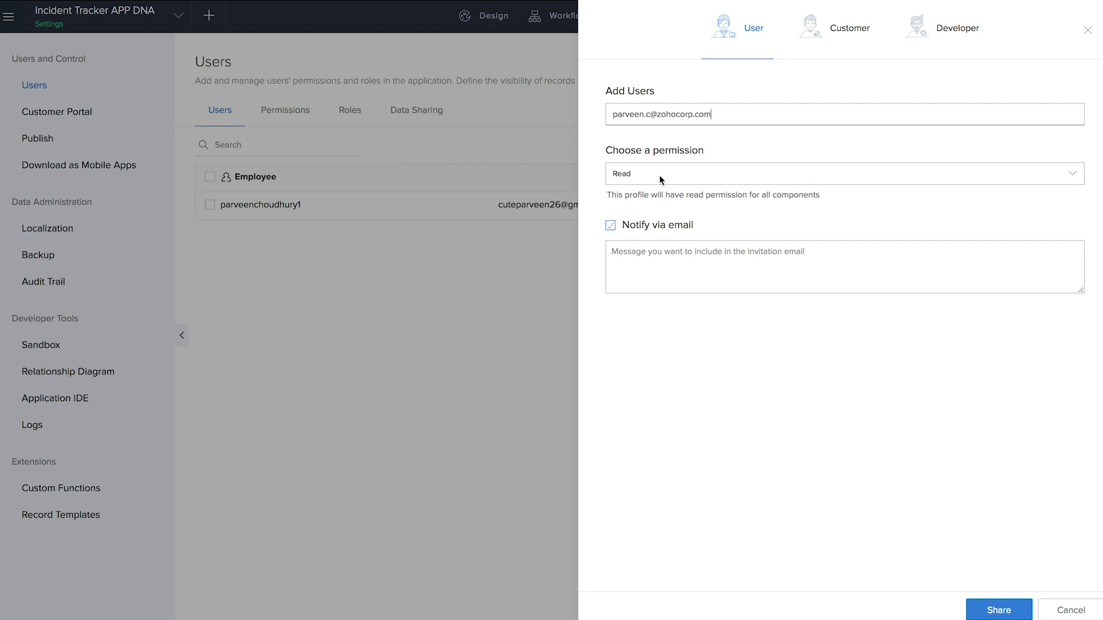
{"action": "left_click", "coordinate": [660, 283]}
{"action": "left_click", "coordinate": [660, 175]}
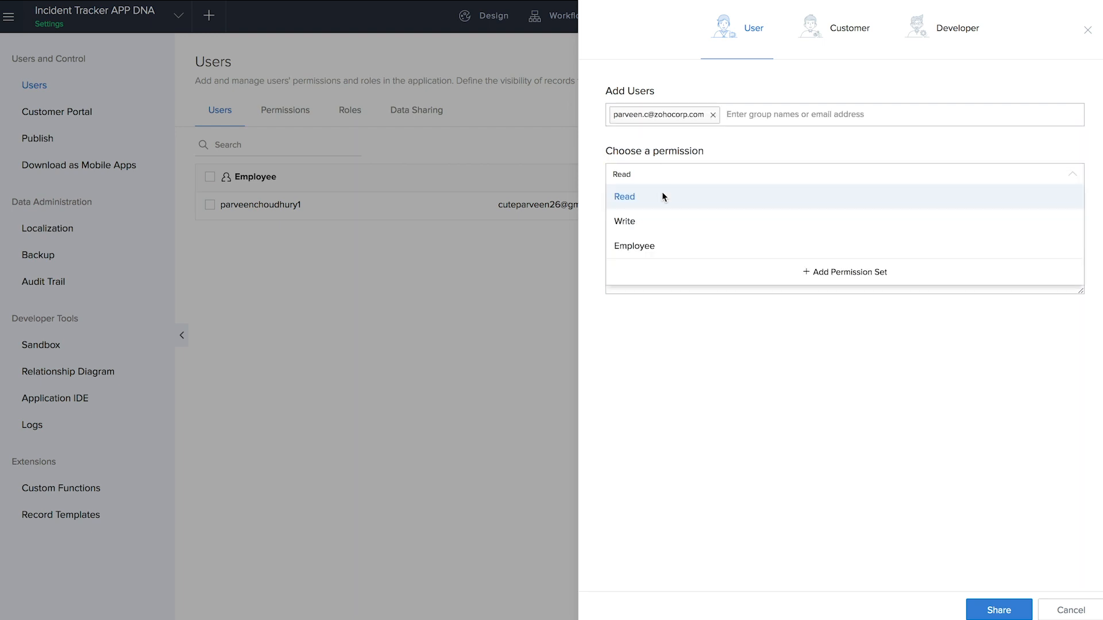
{"action": "left_click", "coordinate": [845, 274]}
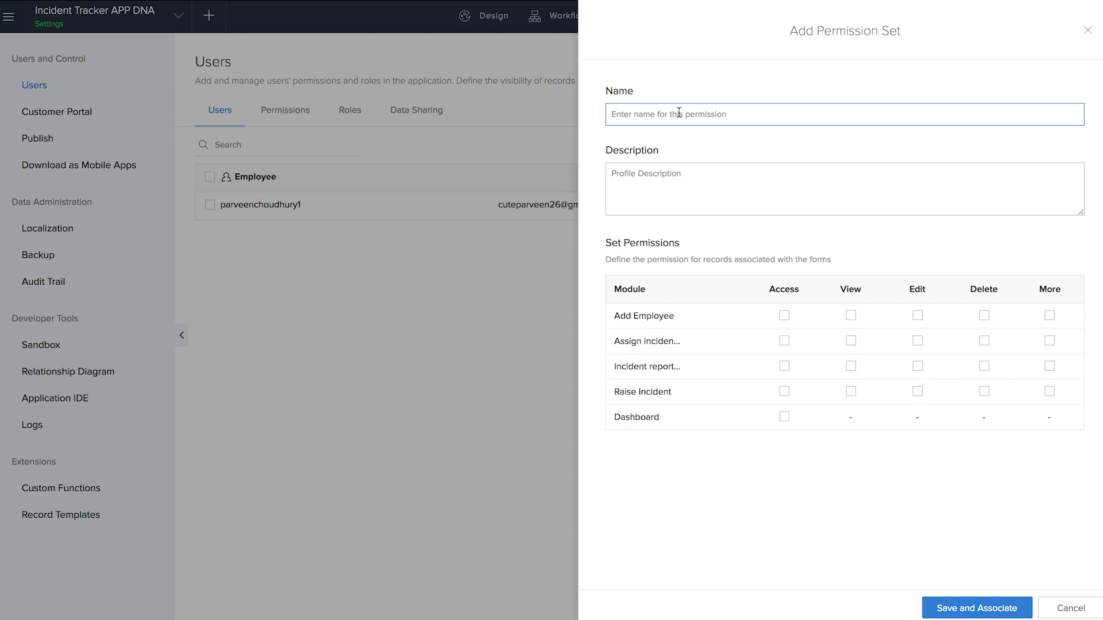
- Save and share an 'Incident manager' set: Incident report, Raise Incident, Dashboard; viewing All Incidents, Map view, My incidents
{"action": "type", "text": "Incident manager"}
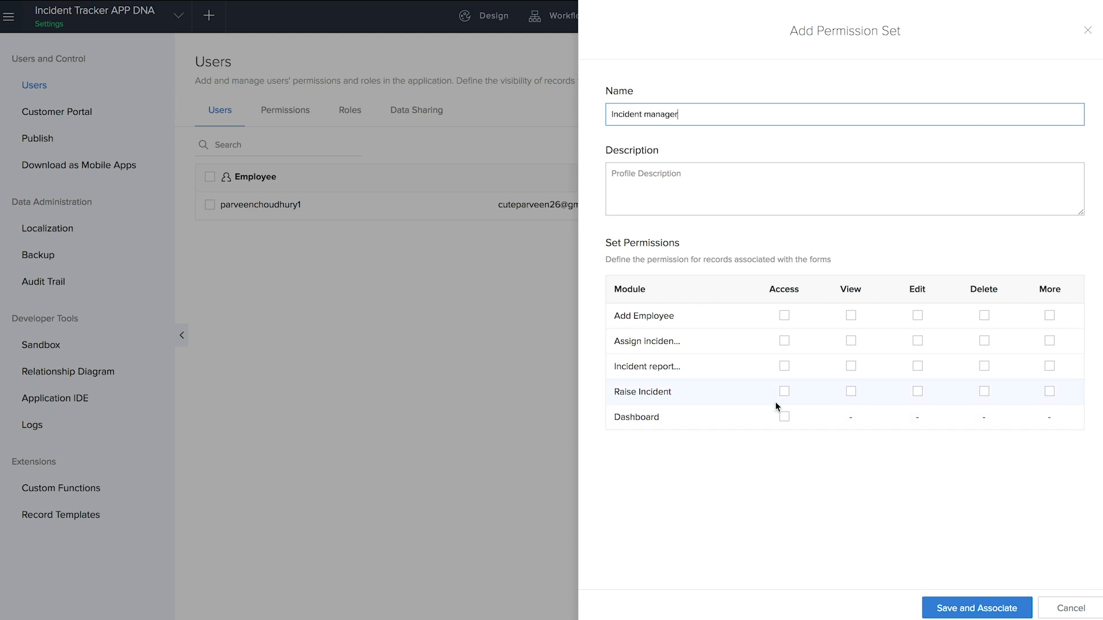
{"action": "left_click", "coordinate": [784, 366]}
{"action": "left_click", "coordinate": [851, 366]}
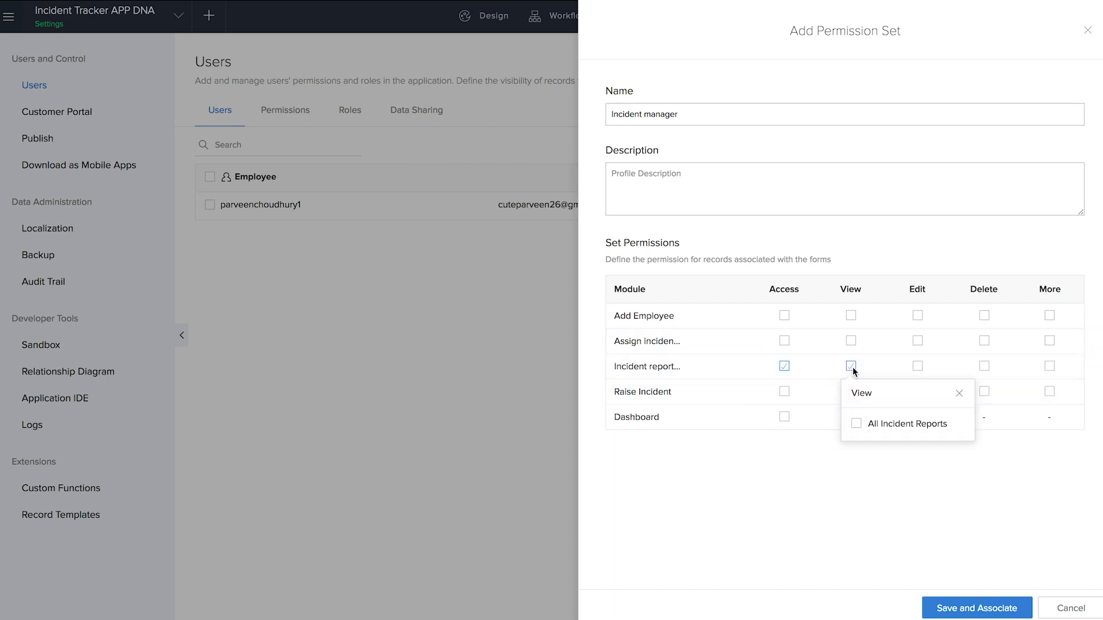
{"action": "left_click", "coordinate": [740, 450]}
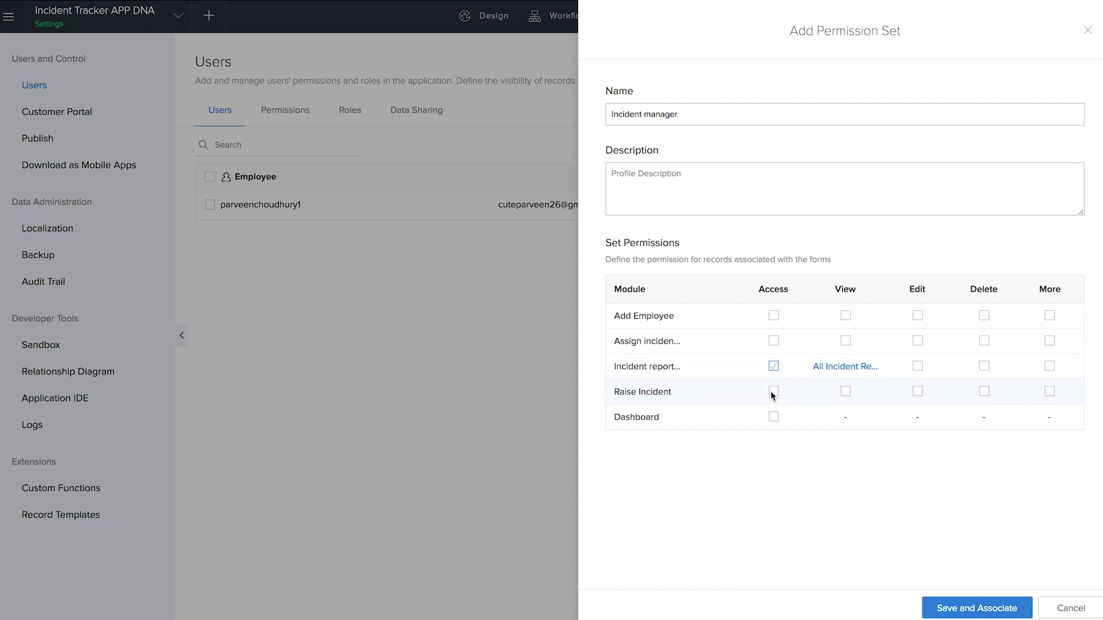
{"action": "left_click", "coordinate": [773, 418]}
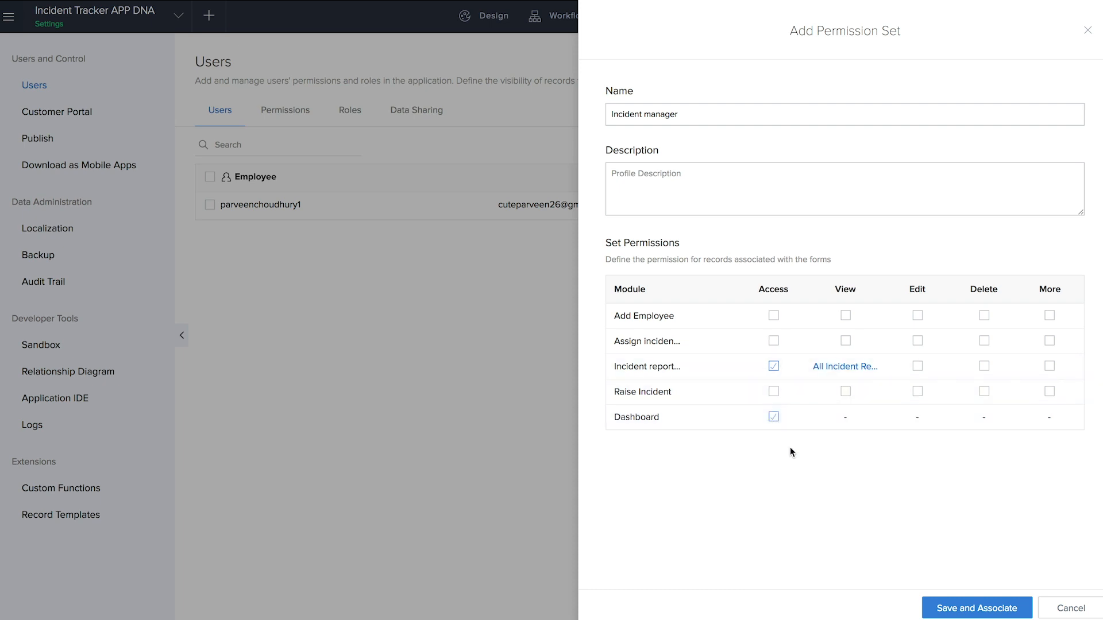
{"action": "left_click", "coordinate": [774, 392]}
{"action": "left_click", "coordinate": [845, 392]}
{"action": "left_click", "coordinate": [849, 450]}
{"action": "left_click", "coordinate": [852, 472]}
{"action": "left_click", "coordinate": [850, 494]}
{"action": "left_click", "coordinate": [877, 401]}
{"action": "left_click", "coordinate": [958, 613]}
{"action": "left_click", "coordinate": [996, 611]}
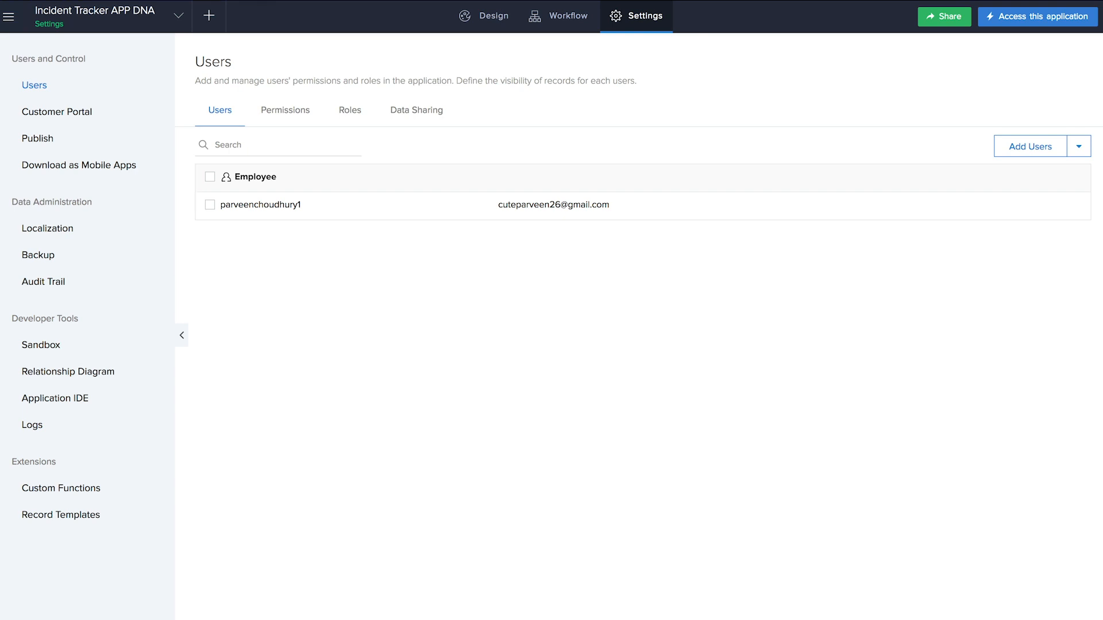
- Create a form workflow 'share app' on Add Employee, triggered when a record is created
{"action": "left_click", "coordinate": [563, 29]}
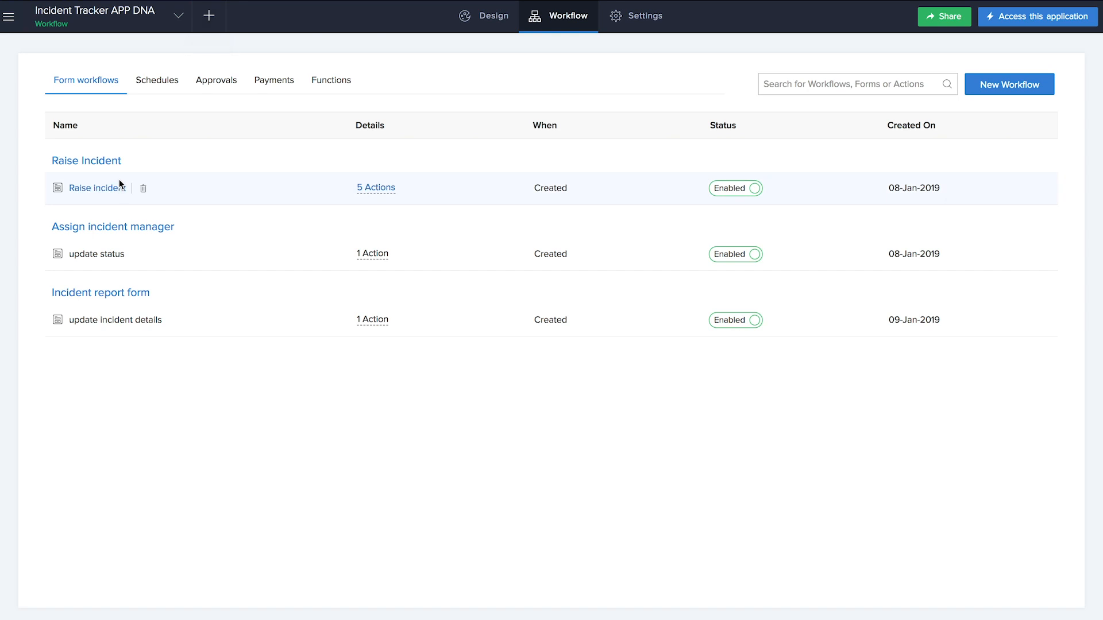
{"action": "left_click", "coordinate": [210, 19]}
{"action": "left_click", "coordinate": [302, 384]}
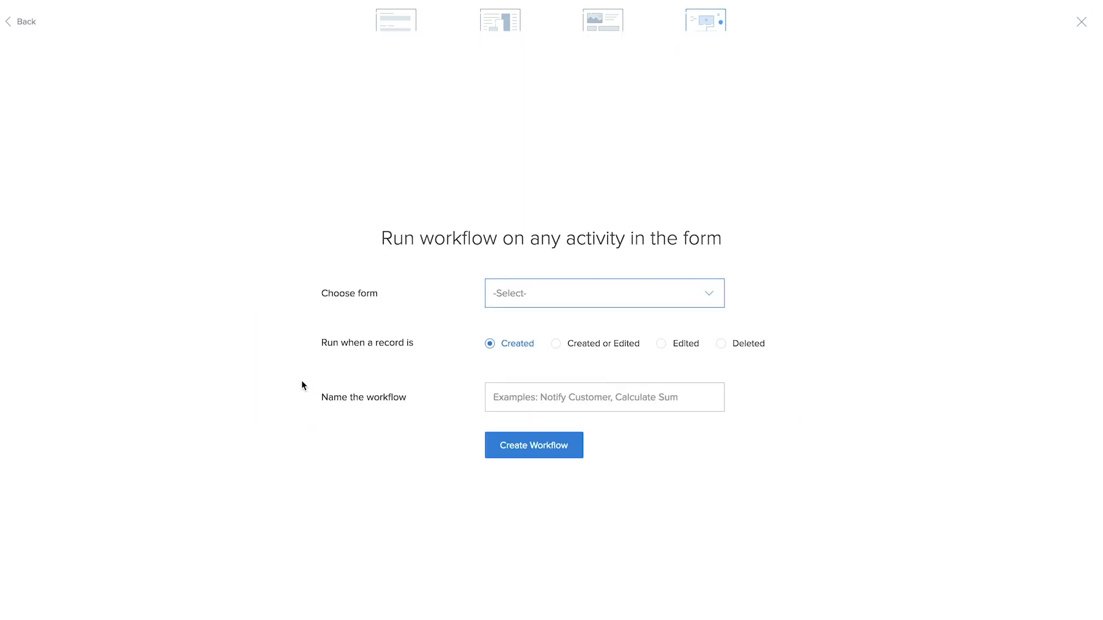
{"action": "left_click", "coordinate": [525, 262]}
{"action": "left_click", "coordinate": [526, 290]}
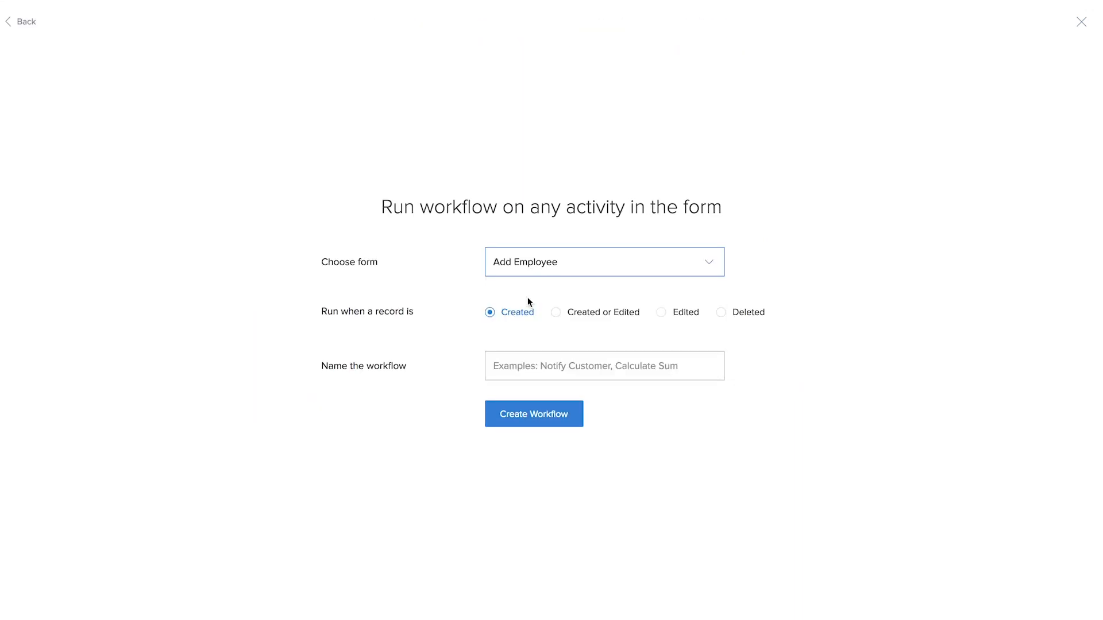
{"action": "left_click", "coordinate": [519, 371]}
{"action": "type", "text": "share app"}
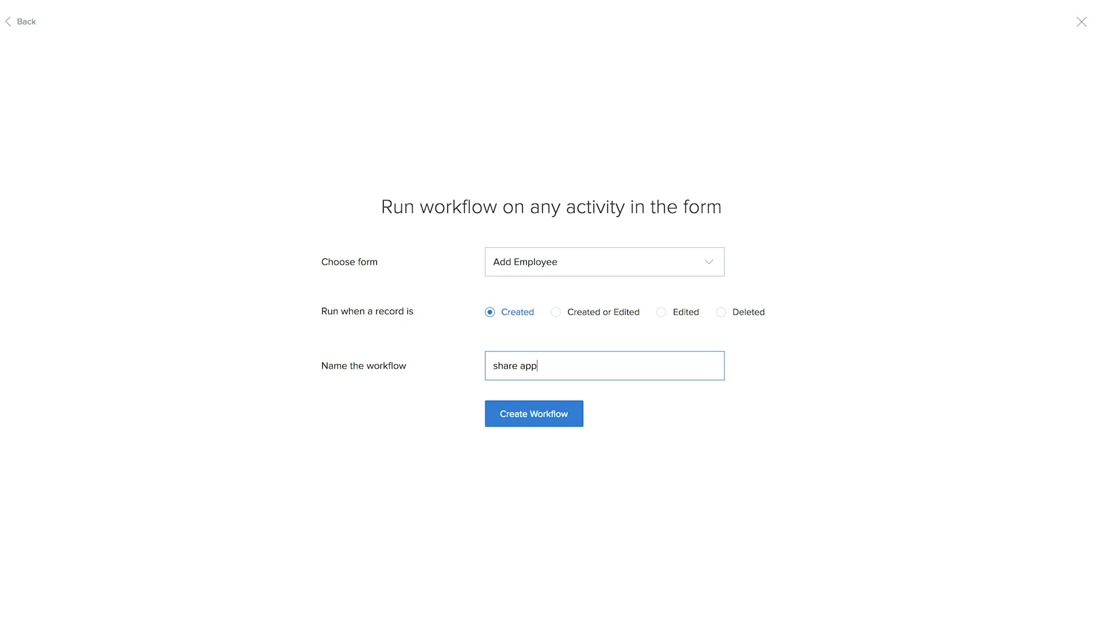
{"action": "left_click", "coordinate": [529, 407]}
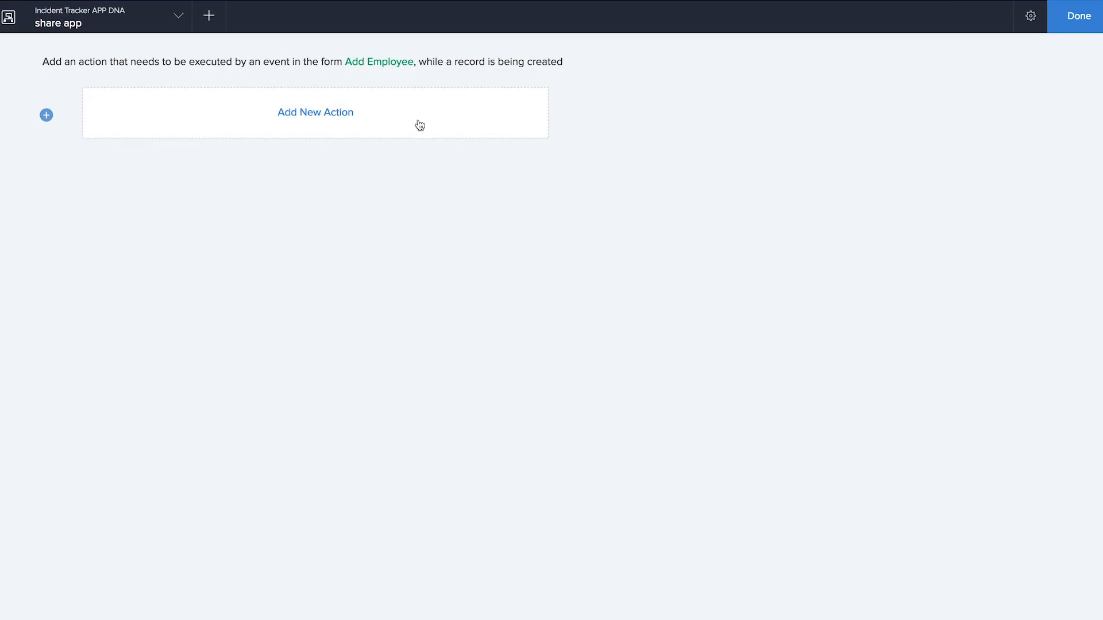
{"action": "left_click", "coordinate": [419, 122]}
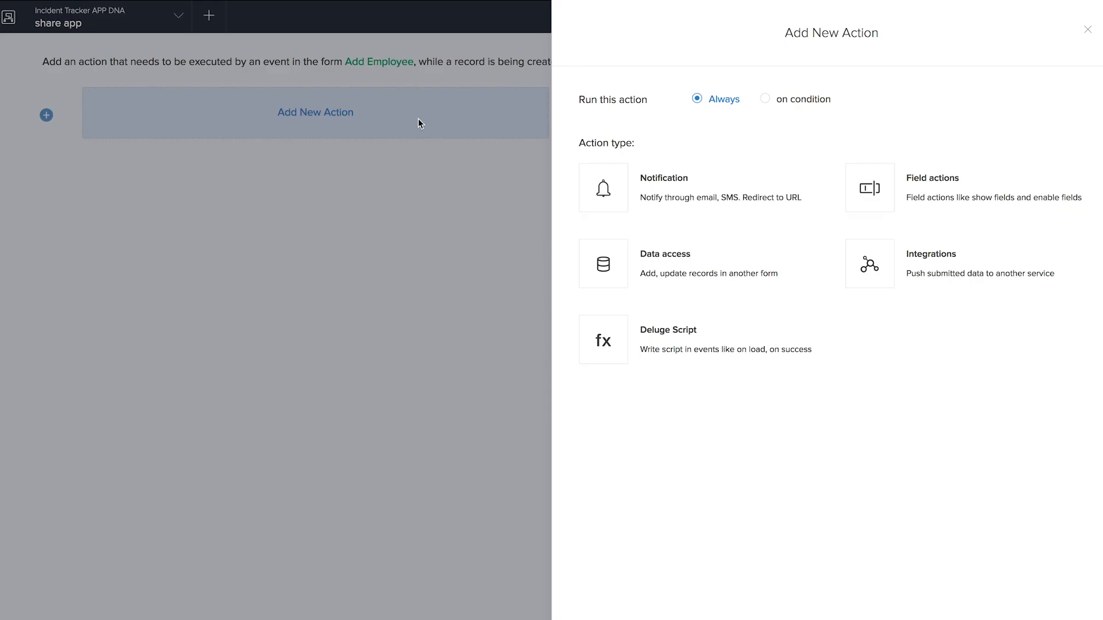
- Add an on-success Deluge script with an if block checking input.Email != zoho.adminuserid
{"action": "left_click", "coordinate": [669, 347]}
{"action": "left_click", "coordinate": [713, 226]}
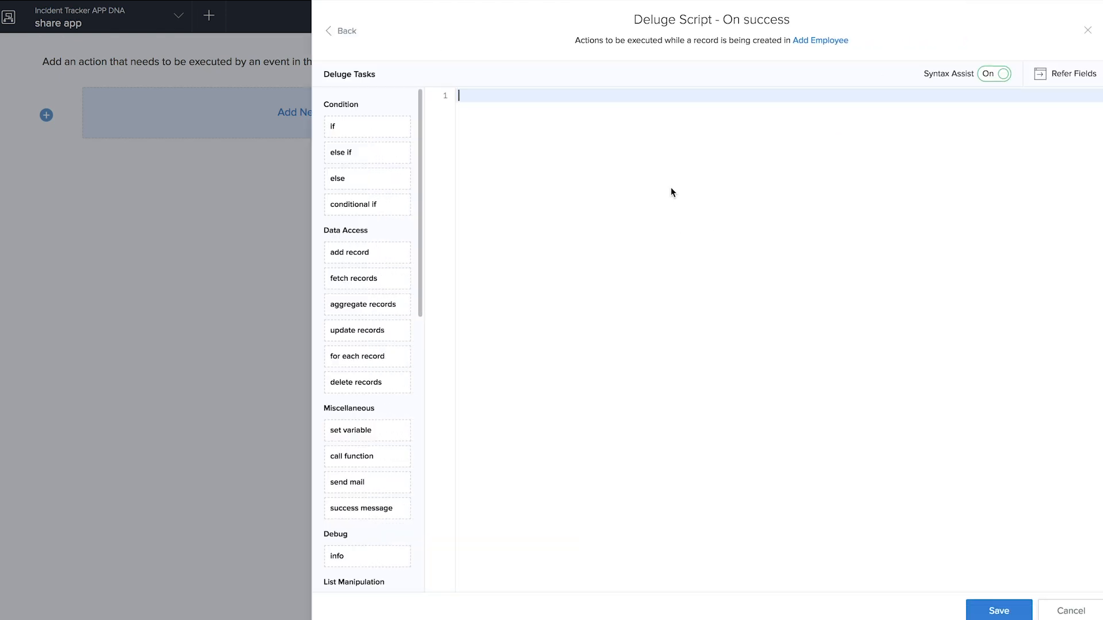
{"action": "type", "text": "if"}
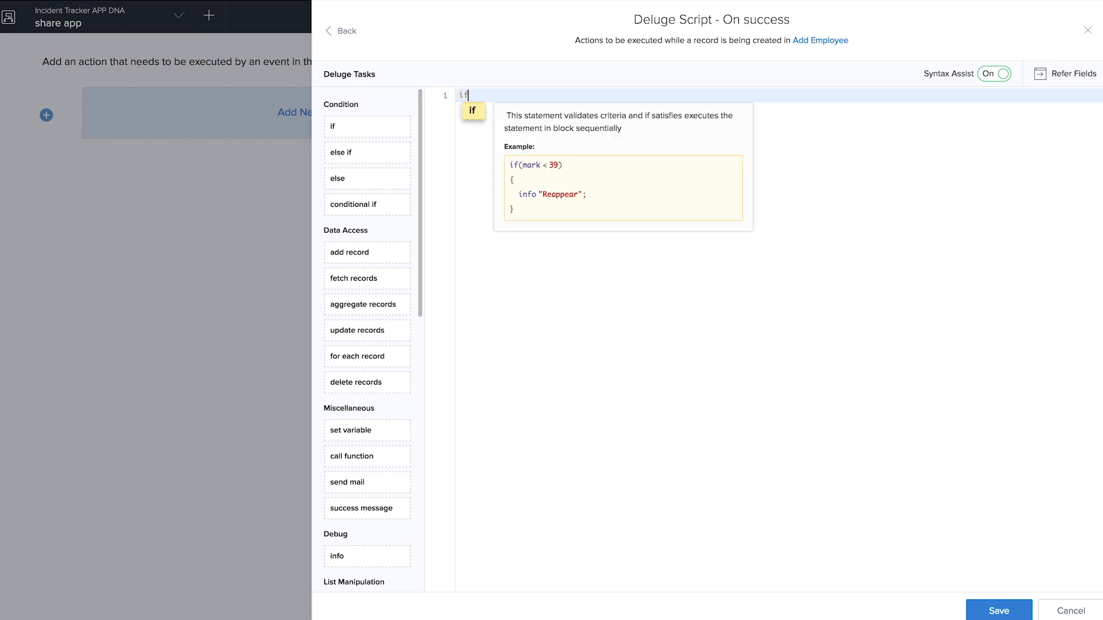
{"action": "key", "text": "Return"}
{"action": "type", "text": "input. <opr> <expression> )"}
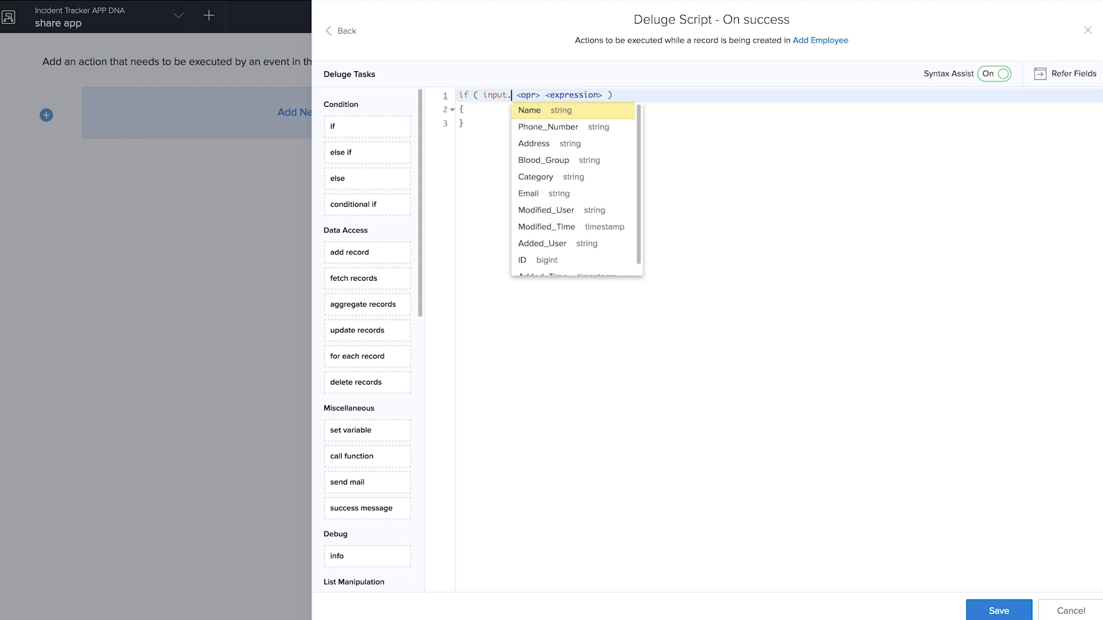
{"action": "left_click", "coordinate": [557, 196]}
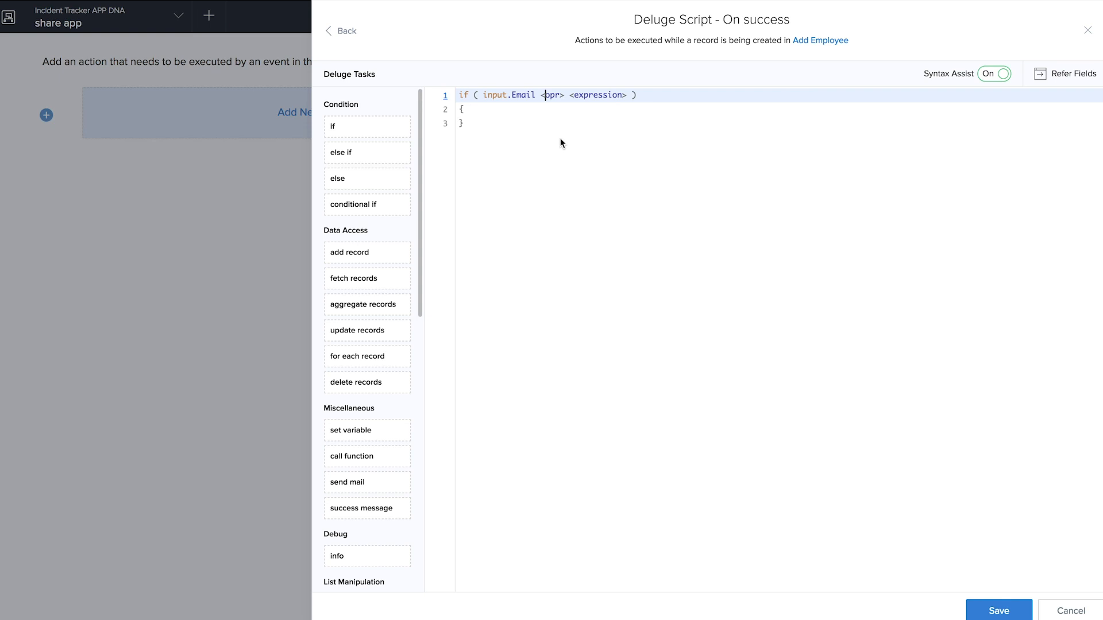
{"action": "left_click", "coordinate": [550, 95]}
{"action": "left_click", "coordinate": [551, 129]}
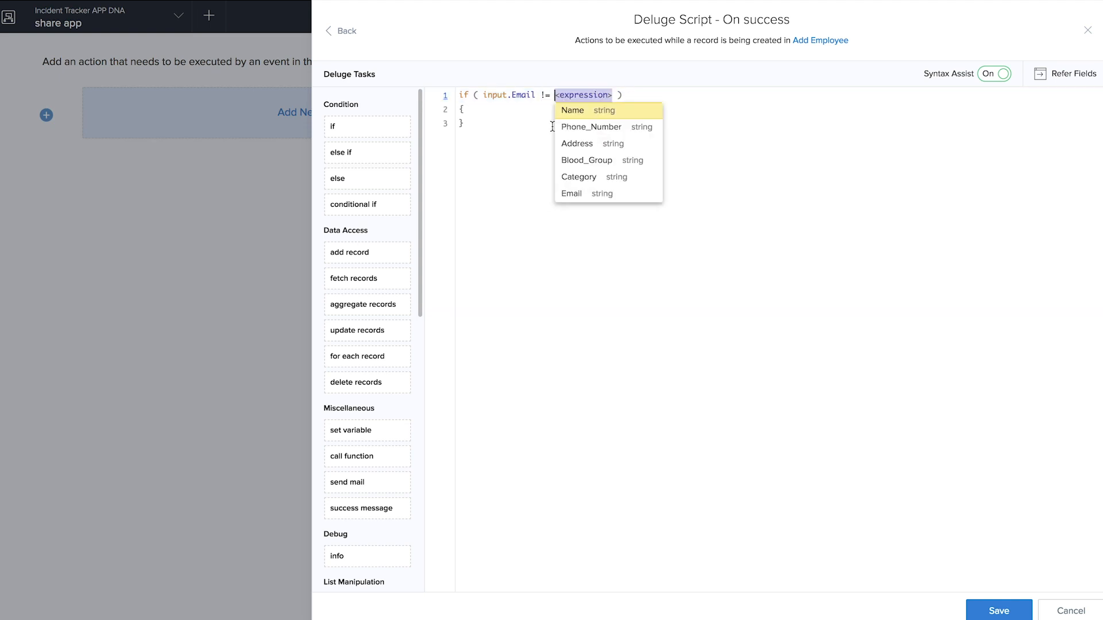
{"action": "type", "text": "zoho."}
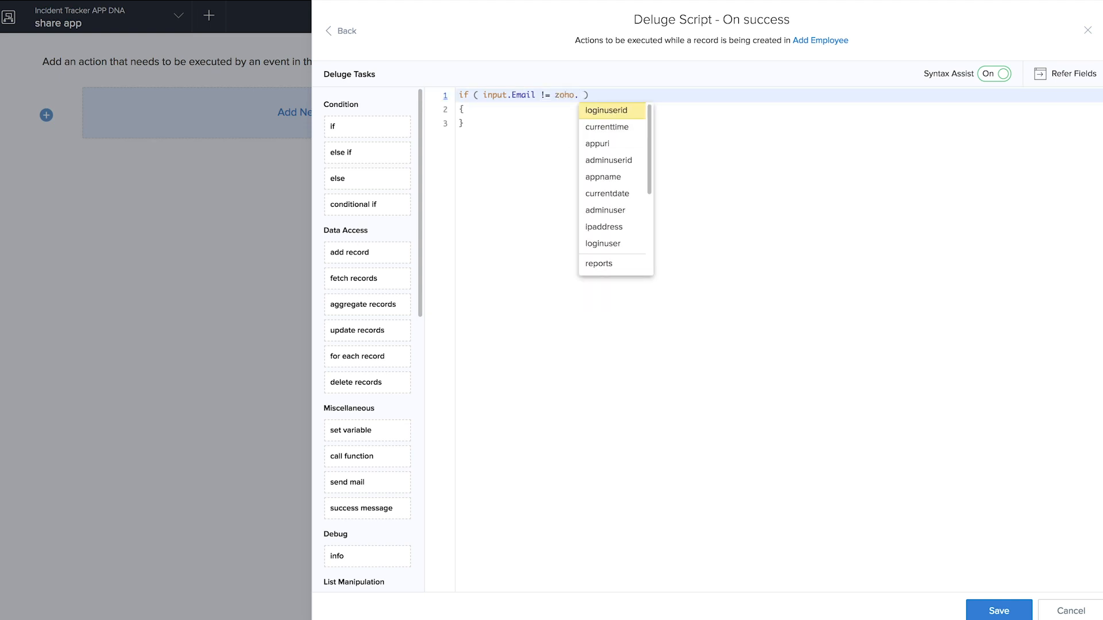
{"action": "left_click", "coordinate": [604, 161]}
{"action": "left_click", "coordinate": [492, 113]}
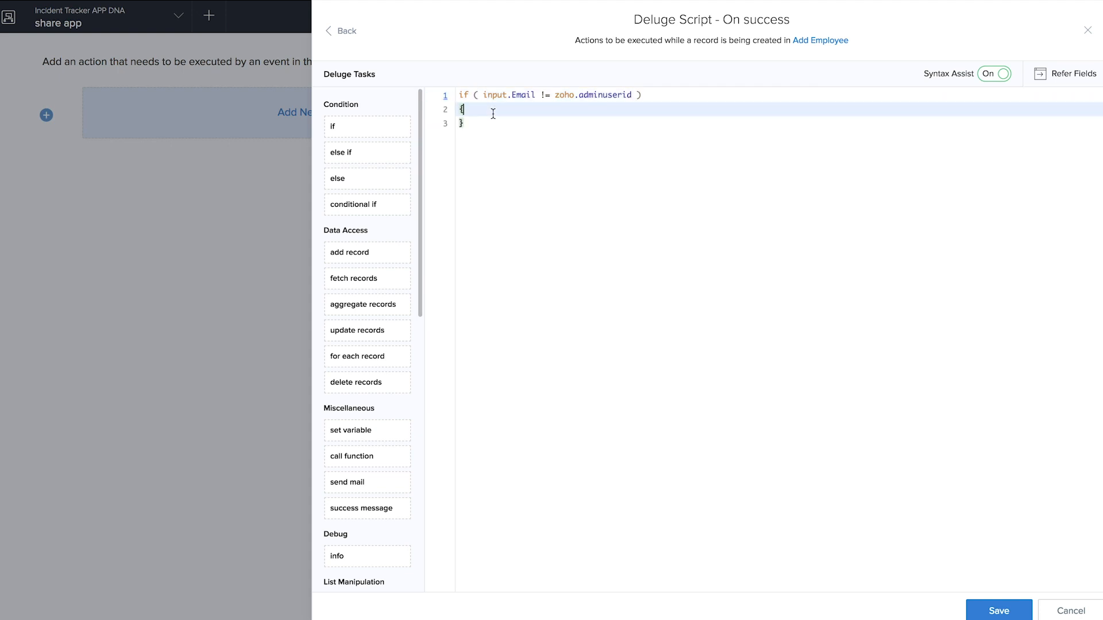
{"action": "key", "text": "Return"}
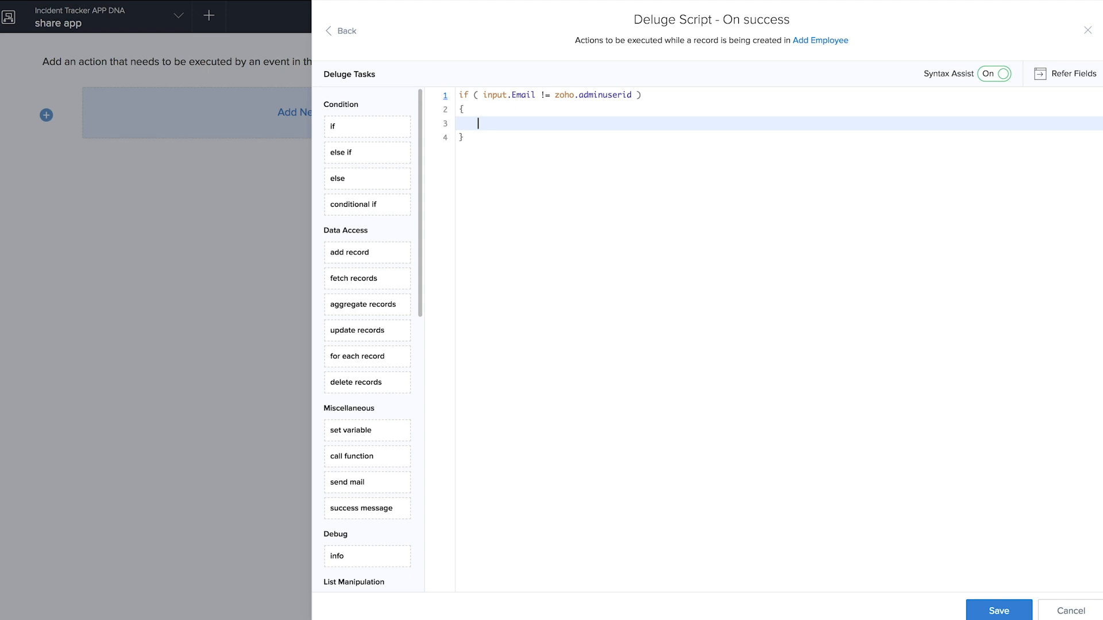
- Nest an if block checking input.Category == "Regular employee"
{"action": "type", "text": "if"}
{"action": "key", "text": "Return"}
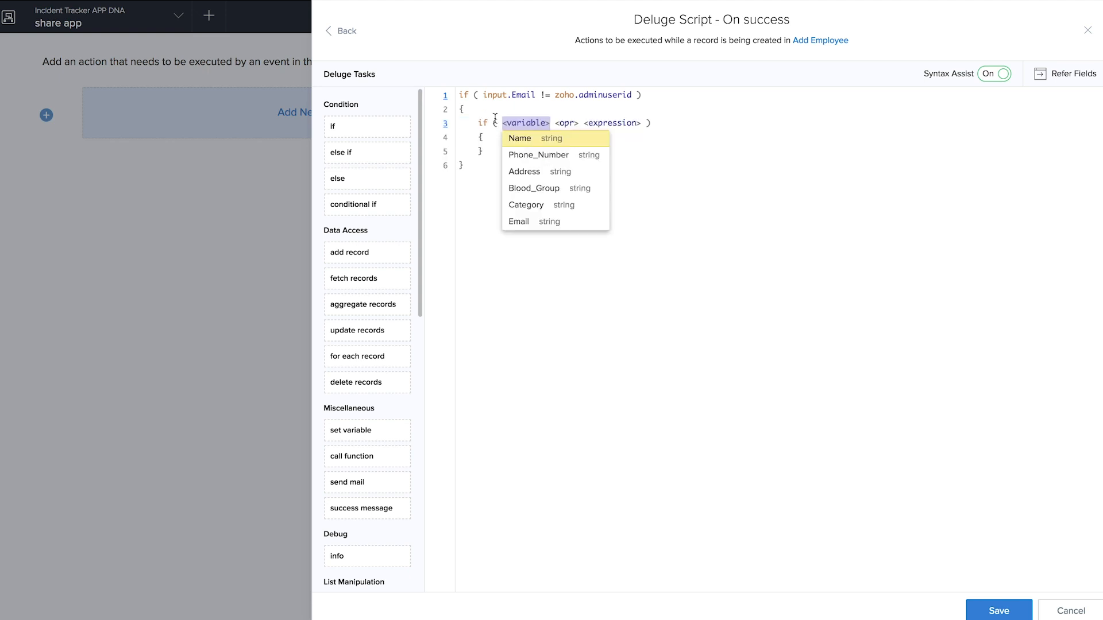
{"action": "type", "text": "input."}
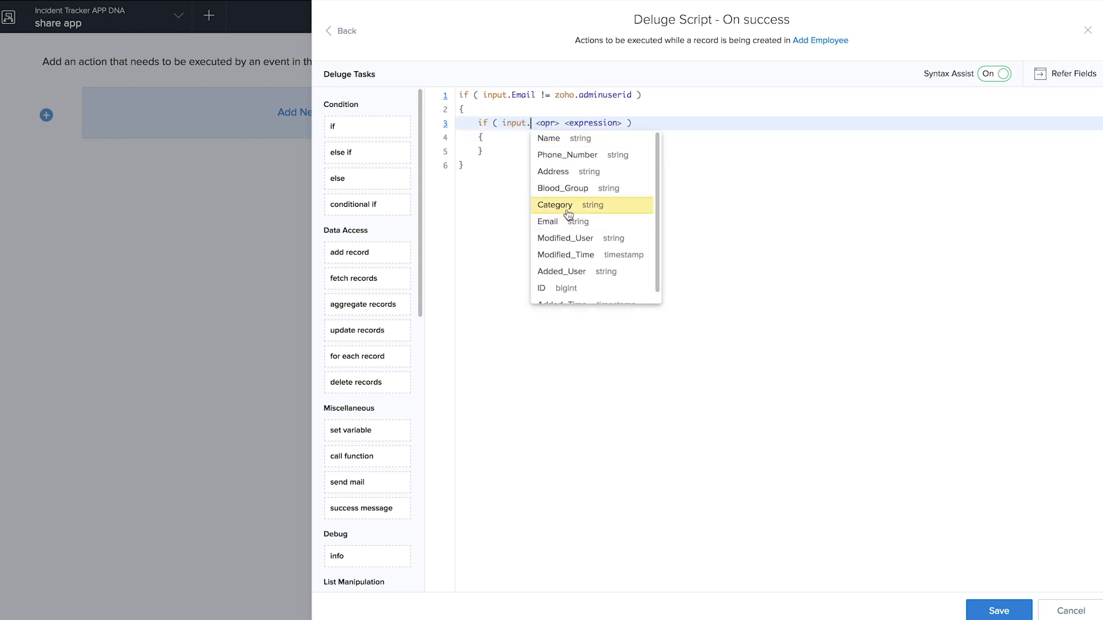
{"action": "left_click", "coordinate": [568, 214]}
{"action": "left_click", "coordinate": [587, 148]}
{"action": "type", "text": "\"Regular employee"}
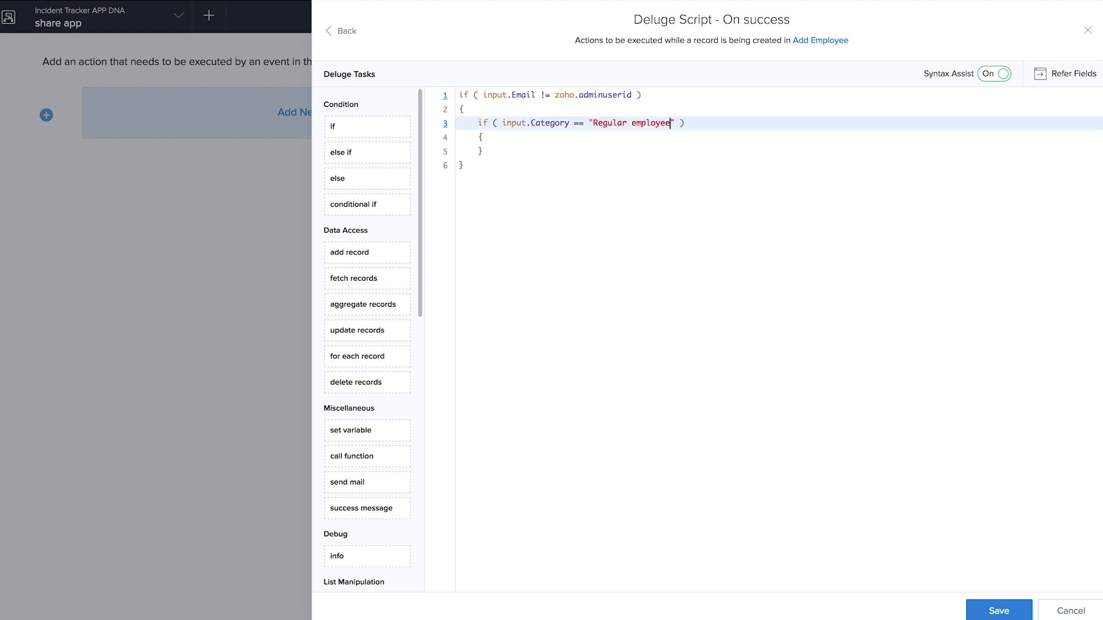
{"action": "left_click", "coordinate": [542, 146]}
{"action": "left_click", "coordinate": [541, 142]}
{"action": "key", "text": "Return"}
- Inside it, call thisapp.permissions.assignUserInProfile(input.Email, "Employee")
{"action": "type", "text": "thisapp."}
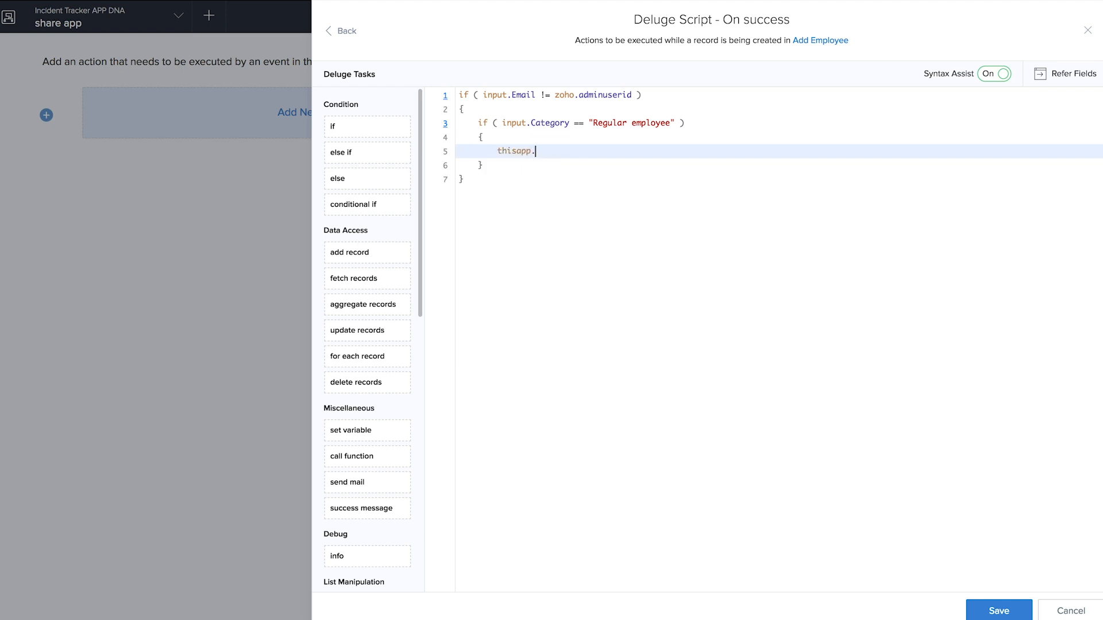
{"action": "type", "text": "permissions.assignUserInProfile(input."}
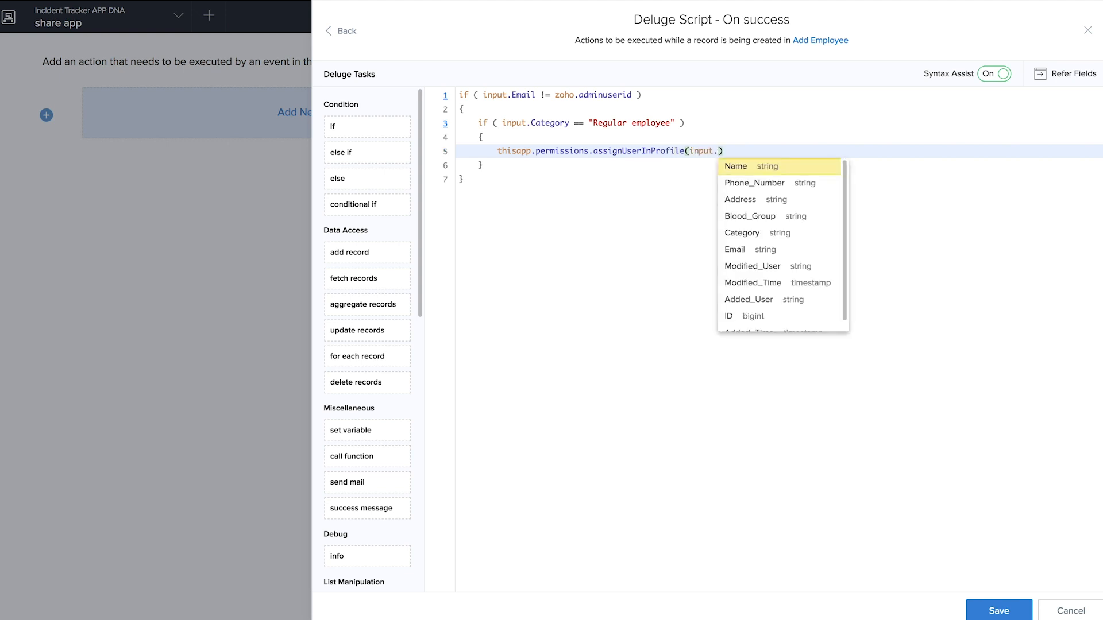
{"action": "left_click", "coordinate": [743, 250]}
{"action": "type", "text": ", \"Employee"}
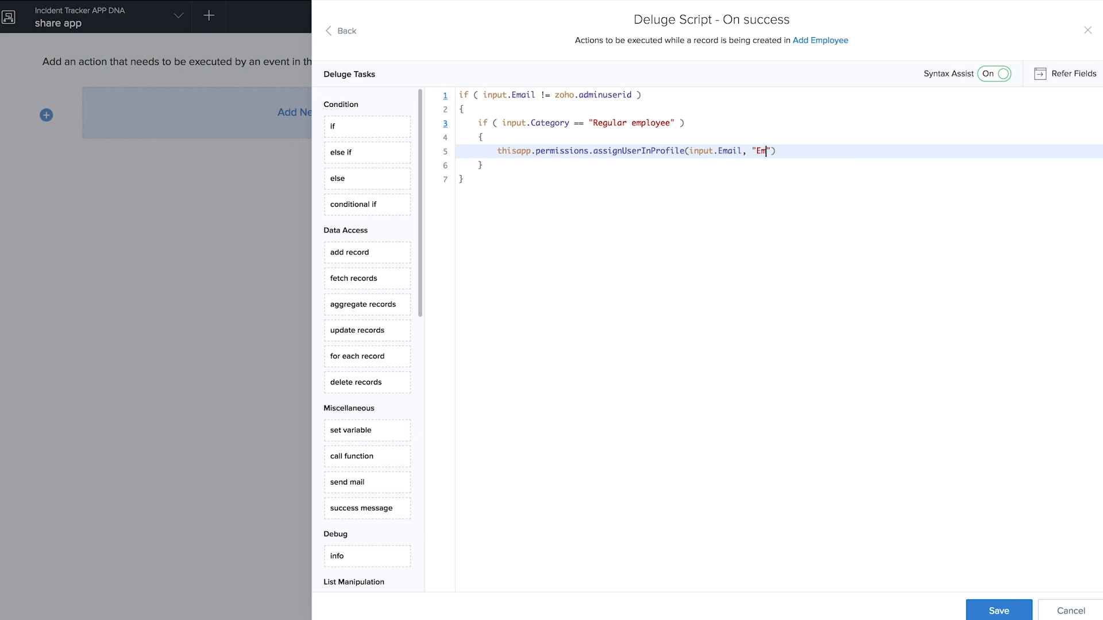
{"action": "left_click", "coordinate": [827, 145]}
{"action": "type", "text": ";"}
- Add an else if branch checking input.Category == "Incident Manager"
{"action": "left_click", "coordinate": [531, 167]}
{"action": "key", "text": "Return"}
{"action": "type", "text": "else"}
{"action": "left_click", "coordinate": [530, 197]}
{"action": "type", "text": "if"}
{"action": "left_click", "coordinate": [528, 213]}
{"action": "type", "text": "input. <opr> <expression> )"}
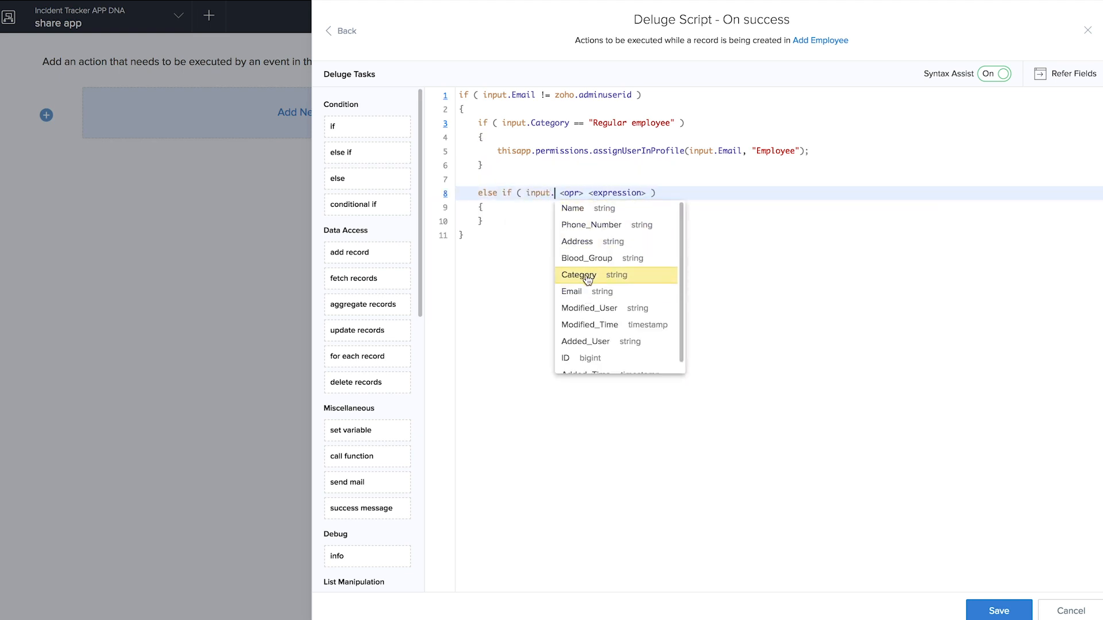
{"action": "left_click", "coordinate": [579, 274]}
{"action": "left_click", "coordinate": [609, 216]}
{"action": "type", "text": "\"Incident Manager"}
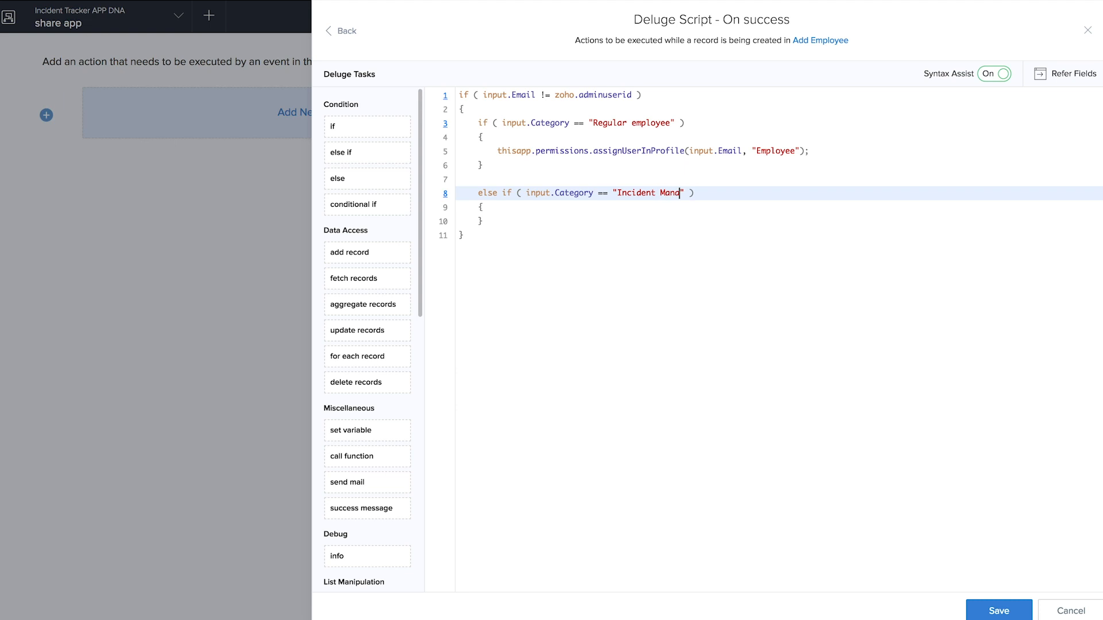
{"action": "left_click", "coordinate": [579, 223]}
{"action": "key", "text": "Return"}
- In that branch, assign the user the "Incident Manager" profile by reusing the copied call
{"action": "type", "text": "this"}
{"action": "left_click", "coordinate": [554, 246]}
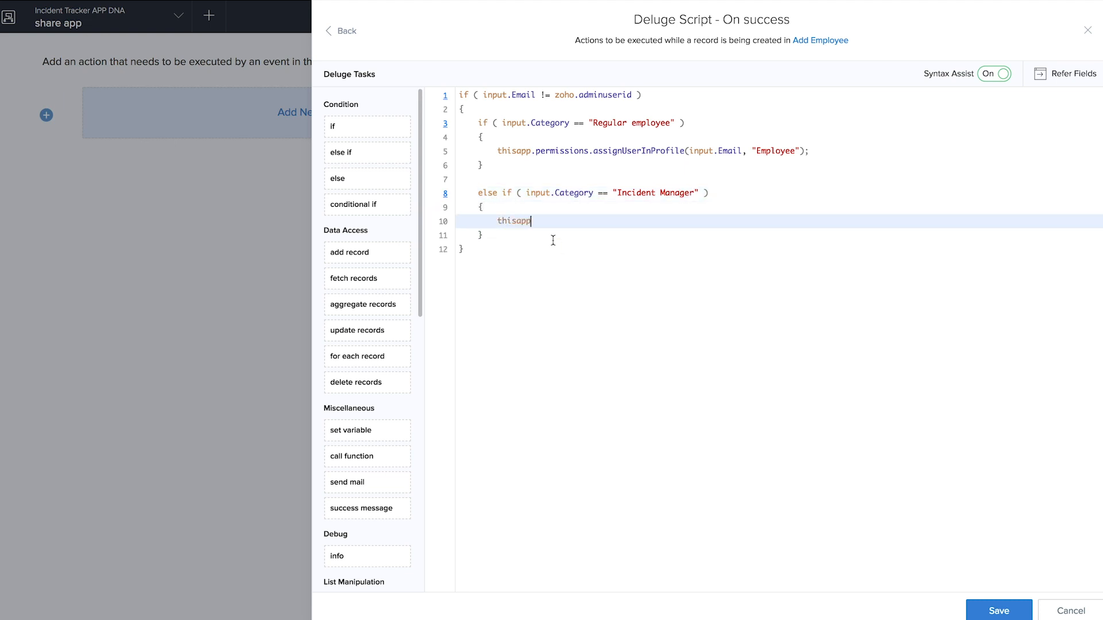
{"action": "type", "text": ".permissions"}
{"action": "left_click_drag", "start_coordinate": [590, 151], "coordinate": [820, 151]}
{"action": "key", "text": "ctrl+c"}
{"action": "left_click", "coordinate": [675, 219]}
{"action": "key", "text": "ctrl+v"}
{"action": "left_click", "coordinate": [796, 220]}
{"action": "key", "text": "BackSpace"}
{"action": "key", "text": "BackSpace"}
{"action": "key", "text": "BackSpace"}
{"action": "key", "text": "BackSpace"}
{"action": "key", "text": "BackSpace"}
{"action": "key", "text": "BackSpace"}
{"action": "key", "text": "BackSpace"}
{"action": "key", "text": "BackSpace"}
{"action": "type", "text": "Incident Manager"}
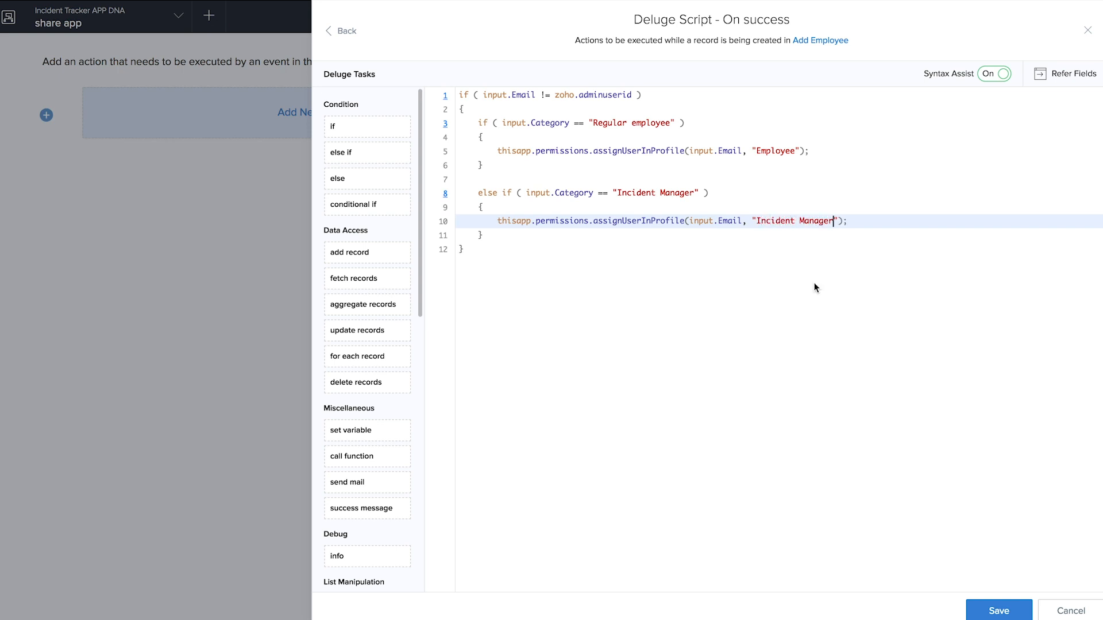
- Start a new "url =" statement below the profile-assignment blocks
{"action": "left_click", "coordinate": [588, 239]}
{"action": "left_click", "coordinate": [585, 234]}
{"action": "key", "text": "Return"}
{"action": "key", "text": "Return"}
{"action": "type", "text": "url ="}
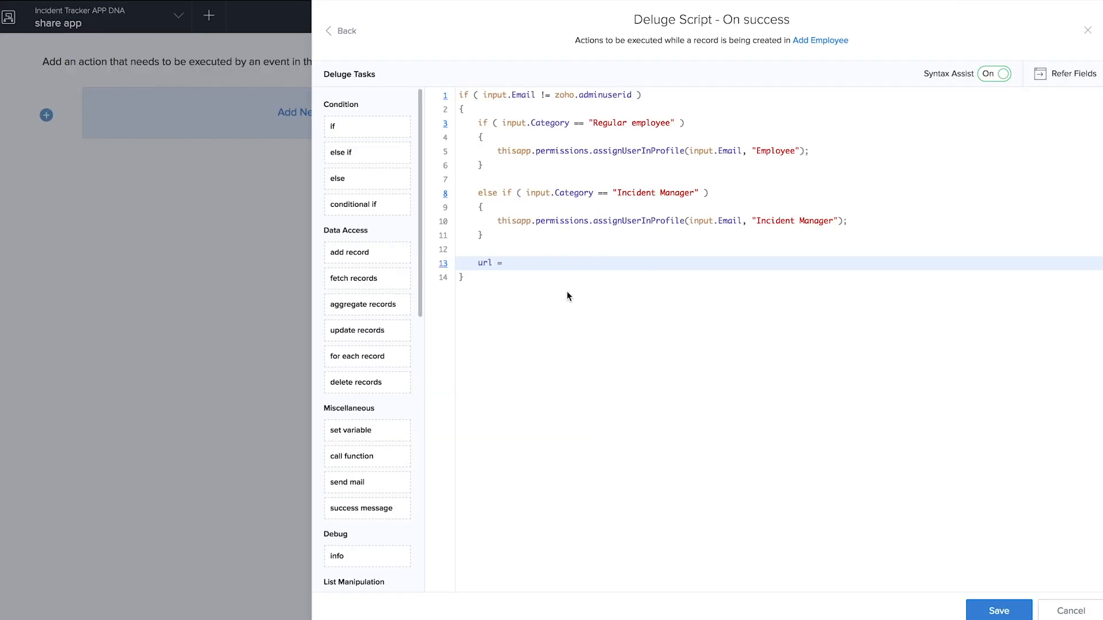
{"action": "left_click", "coordinate": [569, 269]}
{"action": "key", "text": "ctrl+v"}
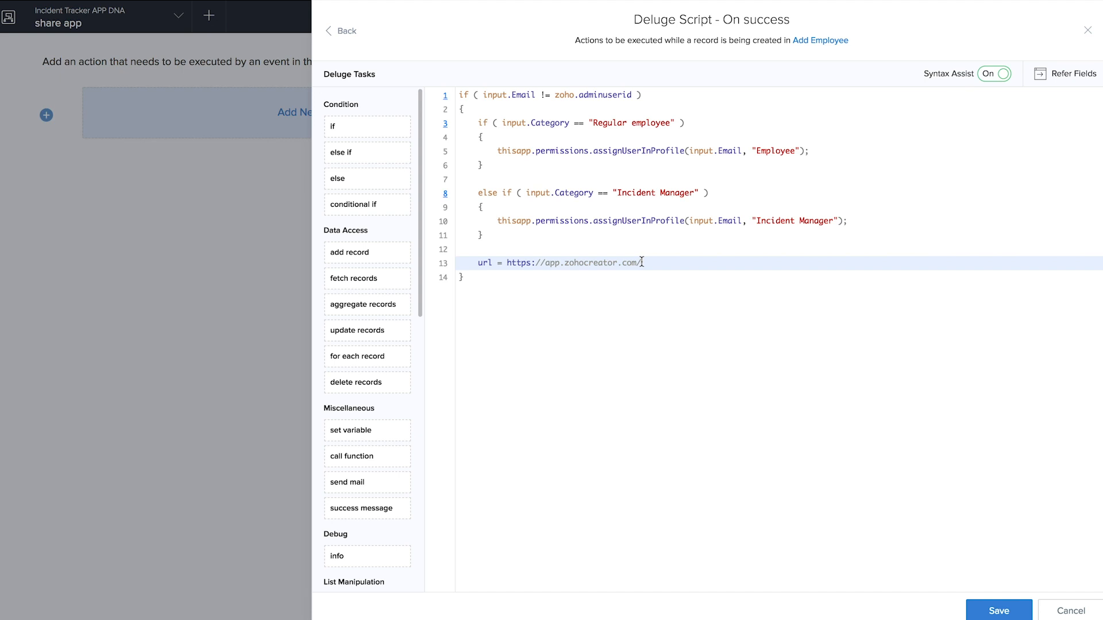
- Quote the base address and append the app link name from zoho. to finish the url line
{"action": "type", "text": "\""}
{"action": "left_click", "coordinate": [508, 263]}
{"action": "type", "text": "\""}
{"action": "key", "text": "End"}
{"action": "key", "text": "BackSpace"}
{"action": "type", "text": "+ zoho."}
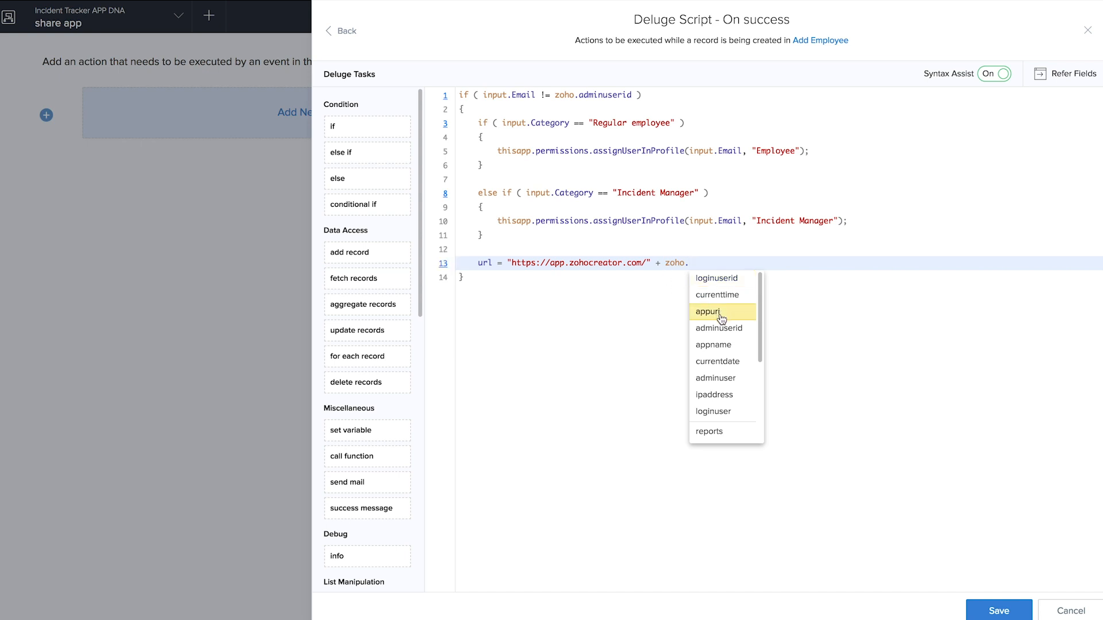
{"action": "left_click", "coordinate": [721, 316]}
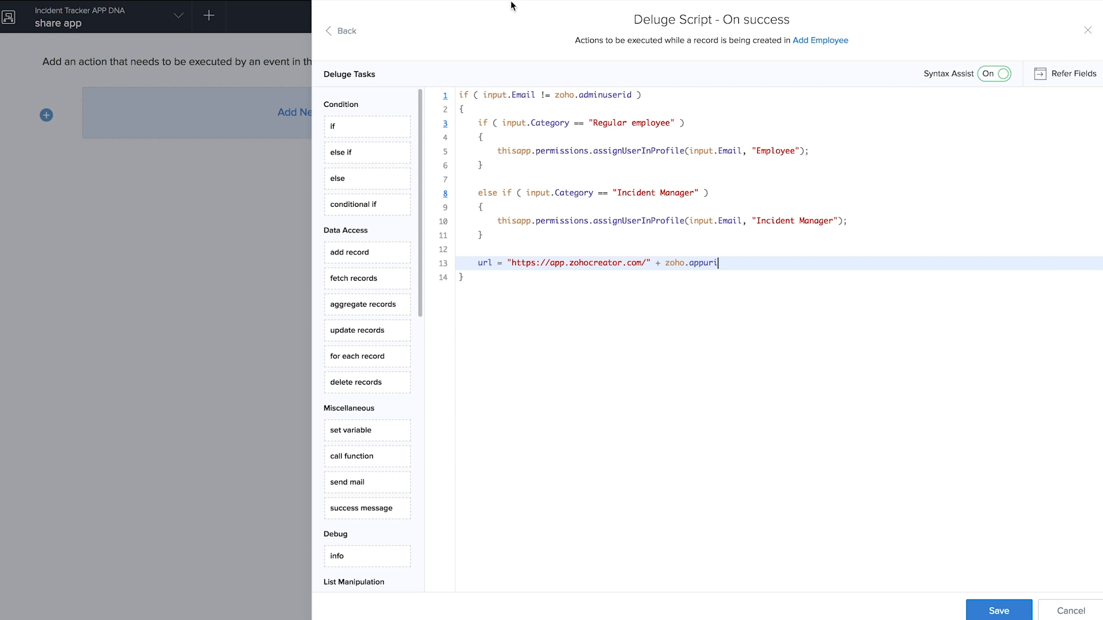
{"action": "type", "text": ";"}
{"action": "key", "text": "Return"}
{"action": "key", "text": "Return"}
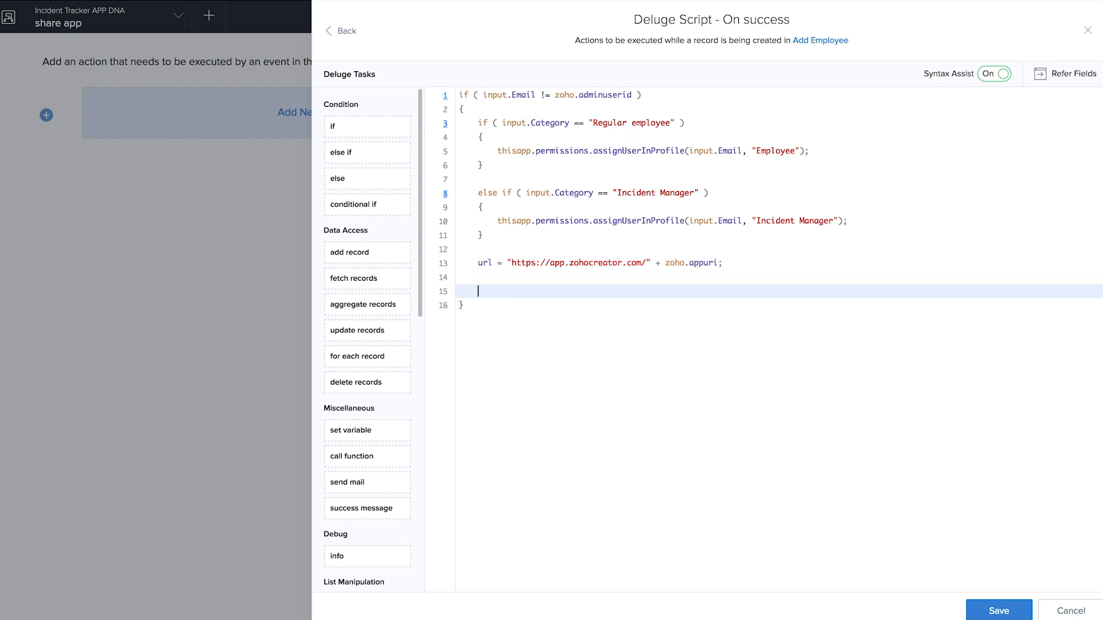
- Insert a sendmail block from zoho.adminuserid to input.Email
{"action": "left_click_drag", "start_coordinate": [393, 481], "coordinate": [530, 309]}
{"action": "left_click_drag", "start_coordinate": [362, 485], "coordinate": [515, 278]}
{"action": "left_click_drag", "start_coordinate": [368, 483], "coordinate": [500, 288]}
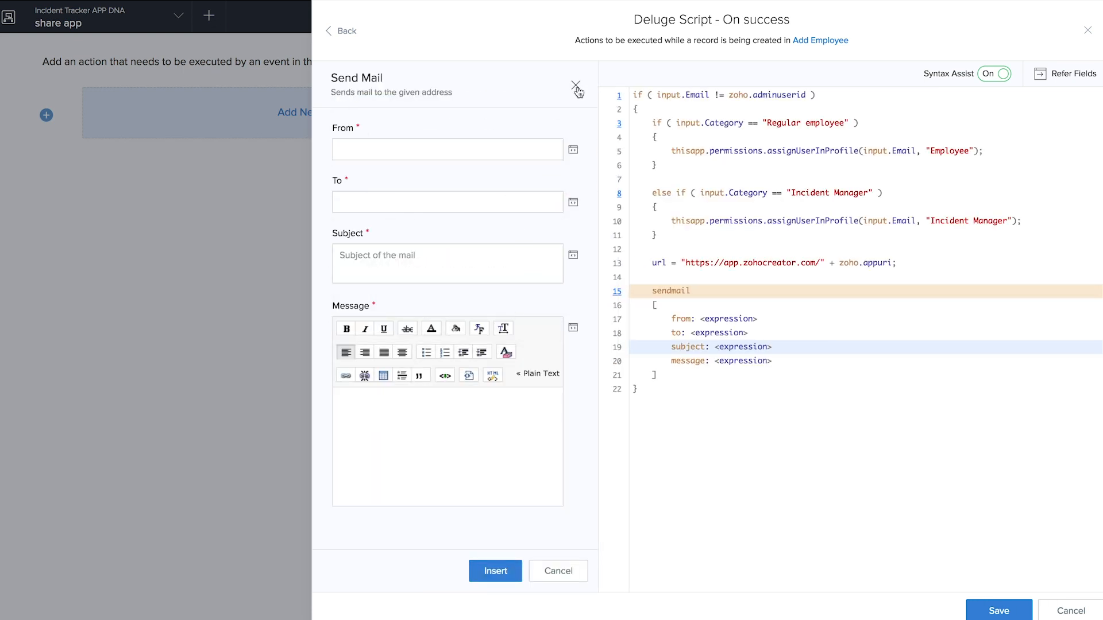
{"action": "left_click", "coordinate": [576, 85]}
{"action": "left_click", "coordinate": [565, 315]}
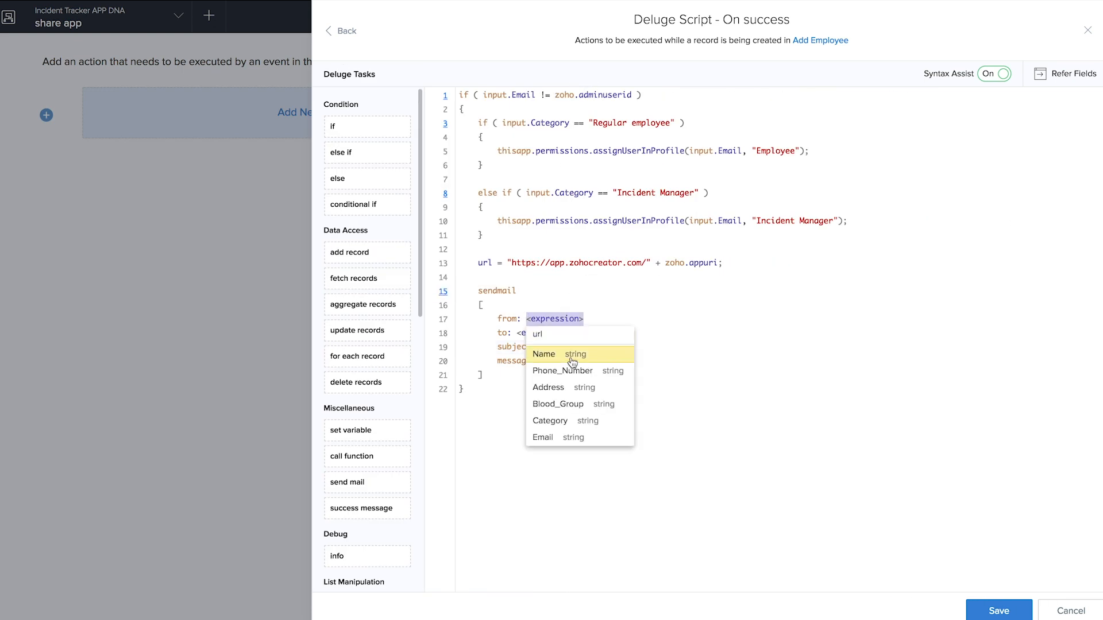
{"action": "type", "text": "zoho."}
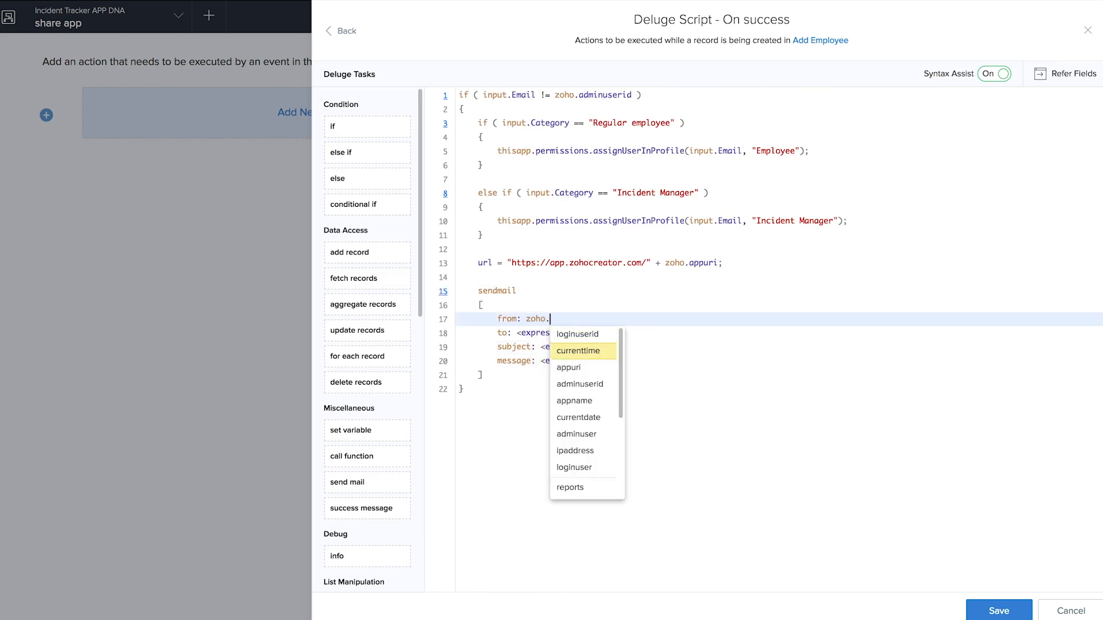
{"action": "left_click", "coordinate": [580, 384]}
{"action": "left_click", "coordinate": [553, 333]}
{"action": "left_click", "coordinate": [535, 451]}
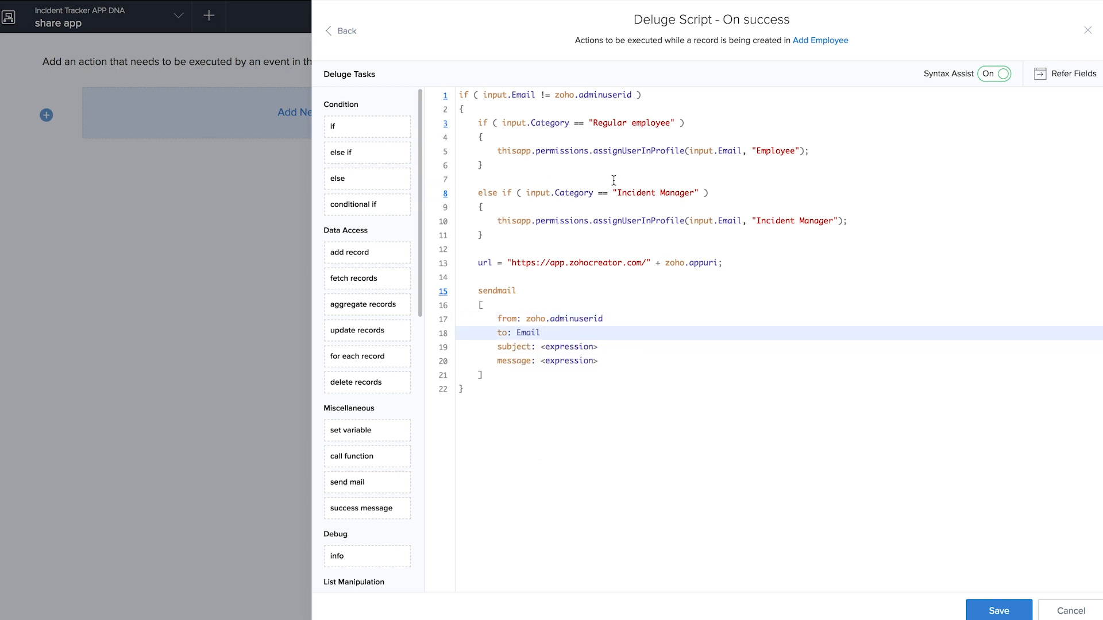
{"action": "type", "text": "input."}
- Set subject "You have been added to the incident tracker app" and an 'Access the app here' link message
{"action": "left_click", "coordinate": [586, 347]}
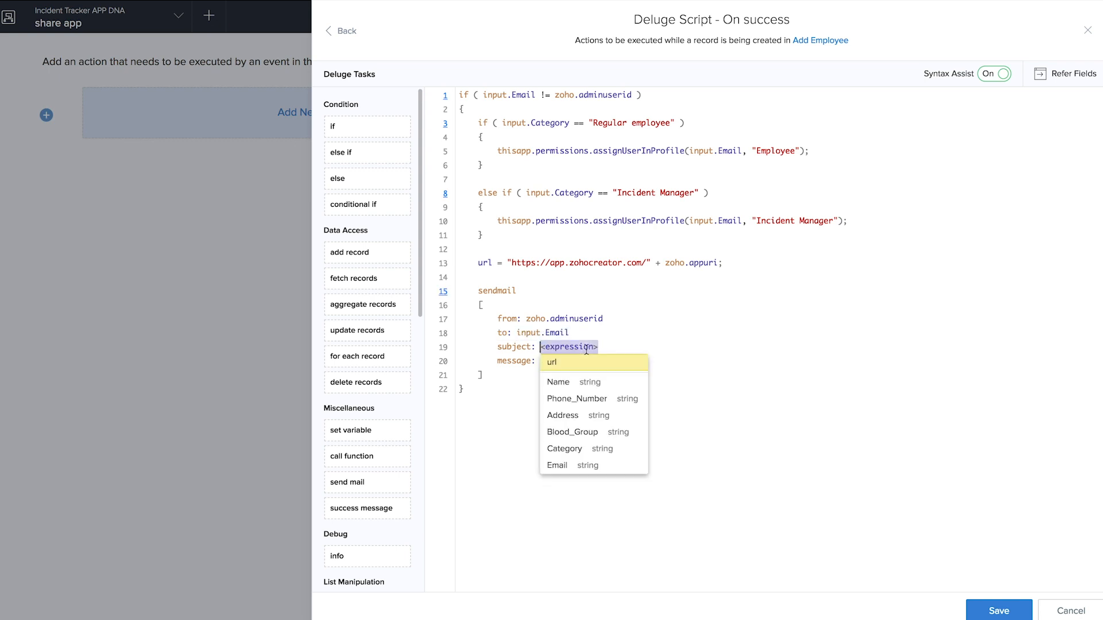
{"action": "type", "text": "\""}
{"action": "type", "text": "You have been added to the inciden"}
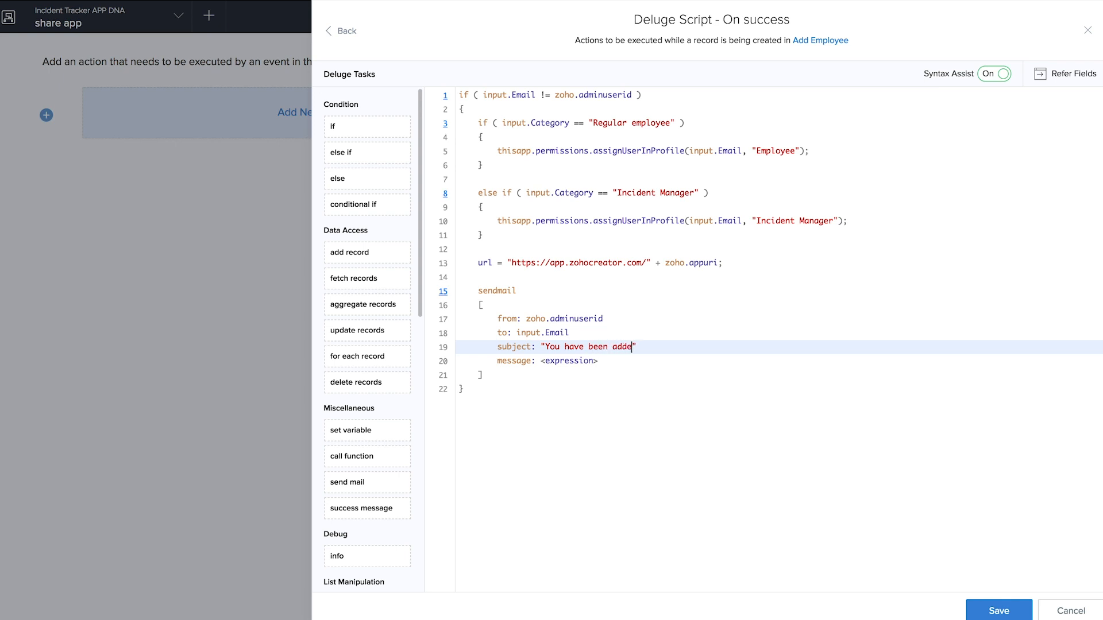
{"action": "type", "text": "t tracker app"}
{"action": "left_click", "coordinate": [557, 364]}
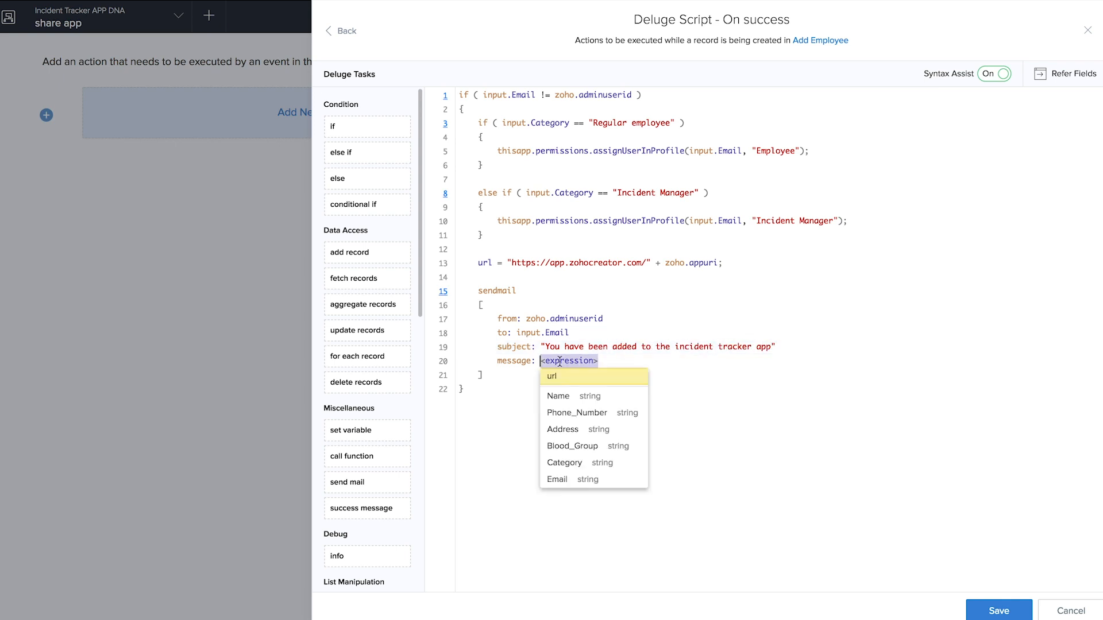
{"action": "type", "text": "\"<a href"}
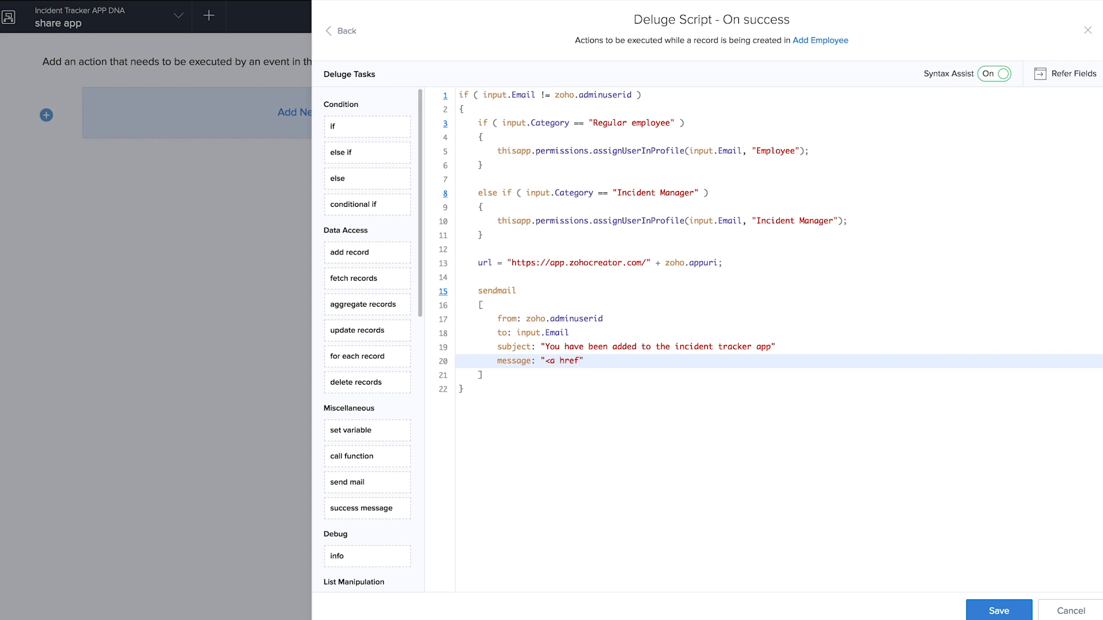
{"action": "type", "text": "=\" + url"}
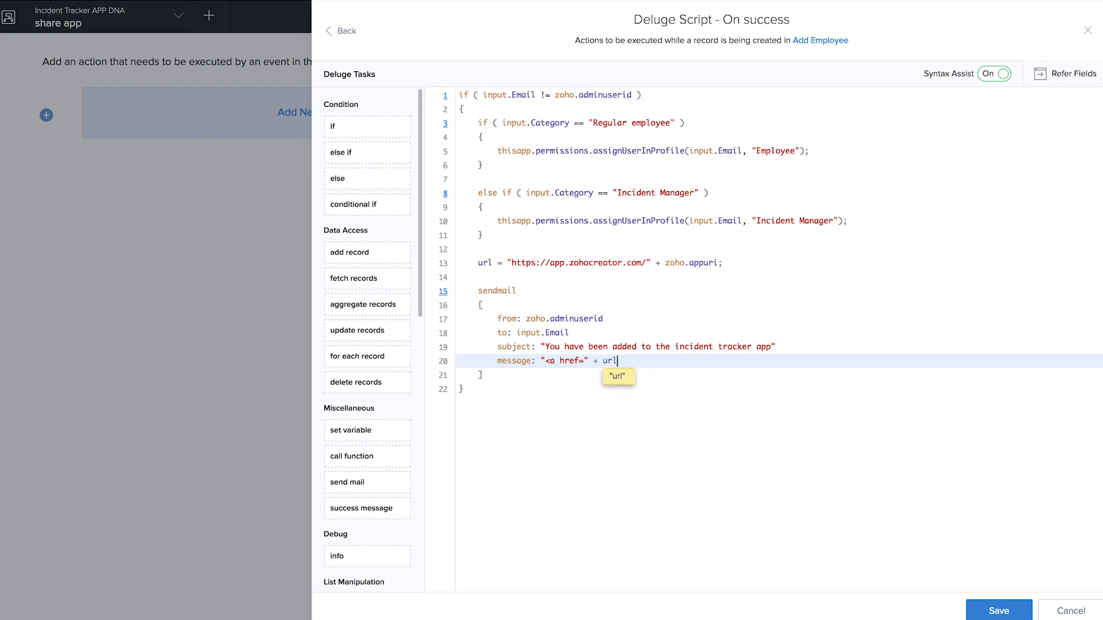
{"action": "type", "text": " + \">Access the app here"}
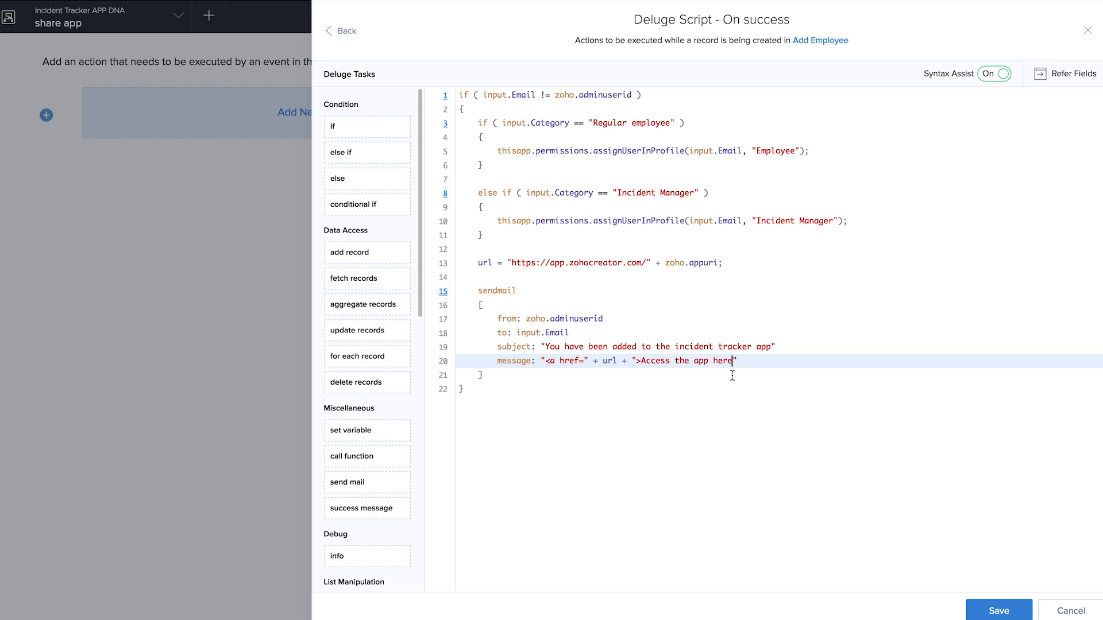
{"action": "type", "text": "</a>"}
{"action": "left_click", "coordinate": [651, 491]}
- Save the script, close the editor and finish the form's actions
{"action": "left_click", "coordinate": [985, 612]}
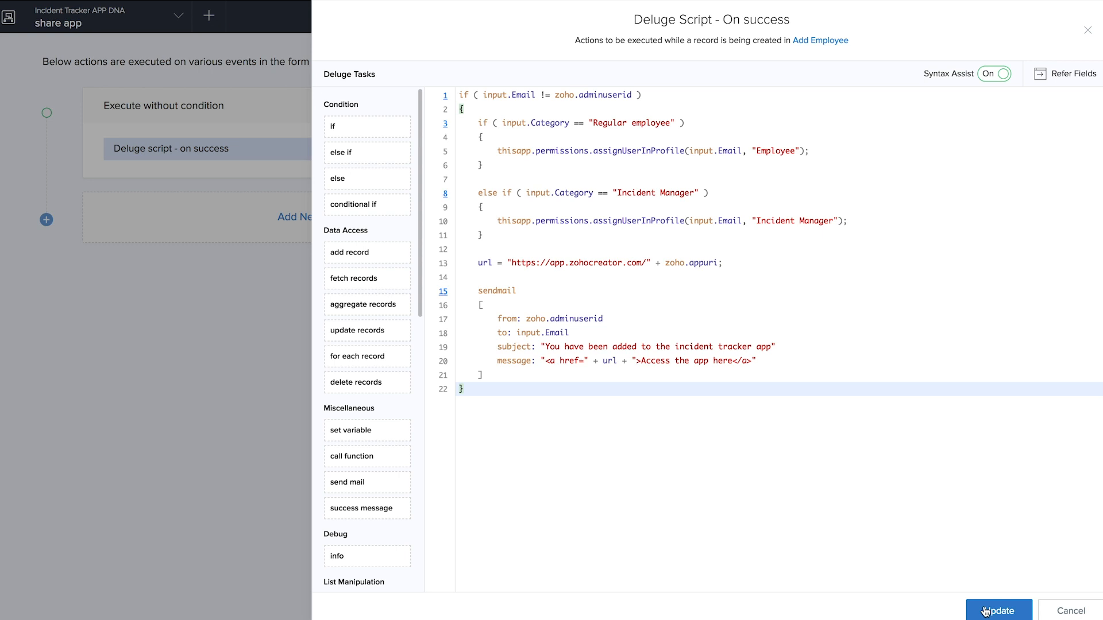
{"action": "left_click", "coordinate": [1087, 31]}
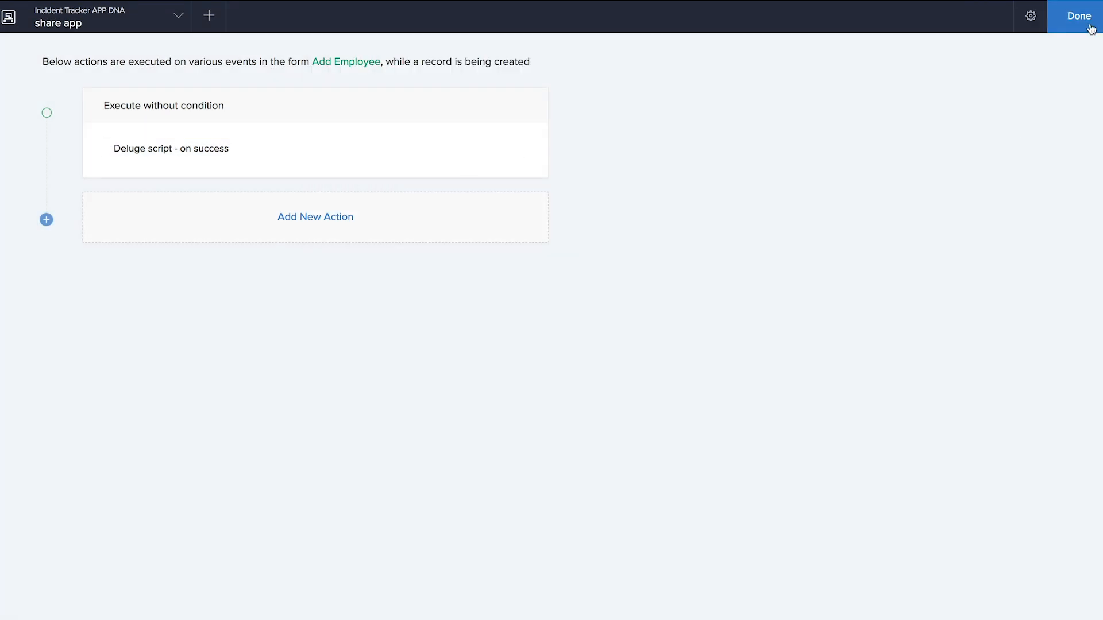
{"action": "left_click", "coordinate": [1090, 29]}
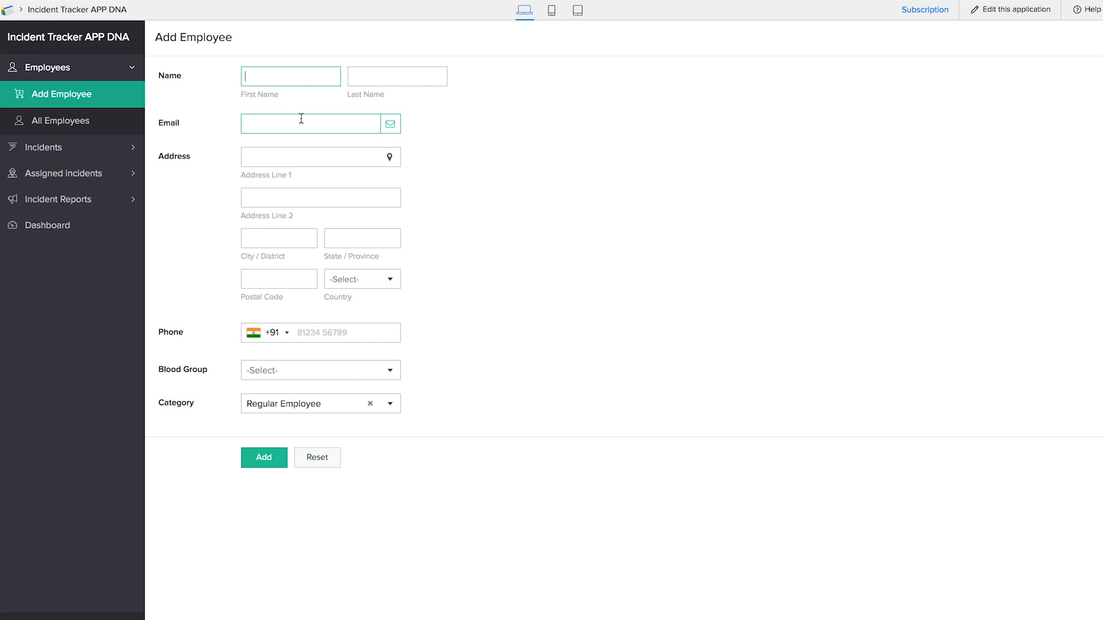
- Add a regular employee with first and last name, saved e-mail and blood group A+
{"action": "type", "text": "S"}
{"action": "key", "text": "Tab"}
{"action": "type", "text": "E"}
{"action": "key", "text": "BackSpace"}
{"action": "type", "text": "R"}
{"action": "left_click", "coordinate": [300, 122]}
{"action": "left_click", "coordinate": [301, 149]}
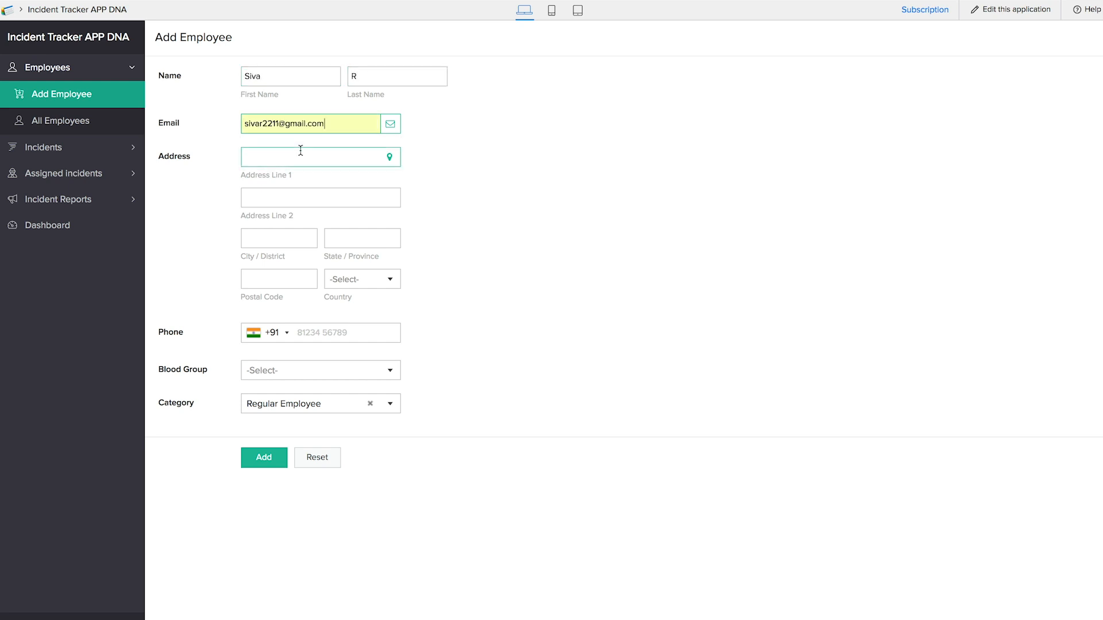
{"action": "left_click", "coordinate": [292, 370]}
{"action": "left_click", "coordinate": [289, 403]}
{"action": "left_click", "coordinate": [263, 458]}
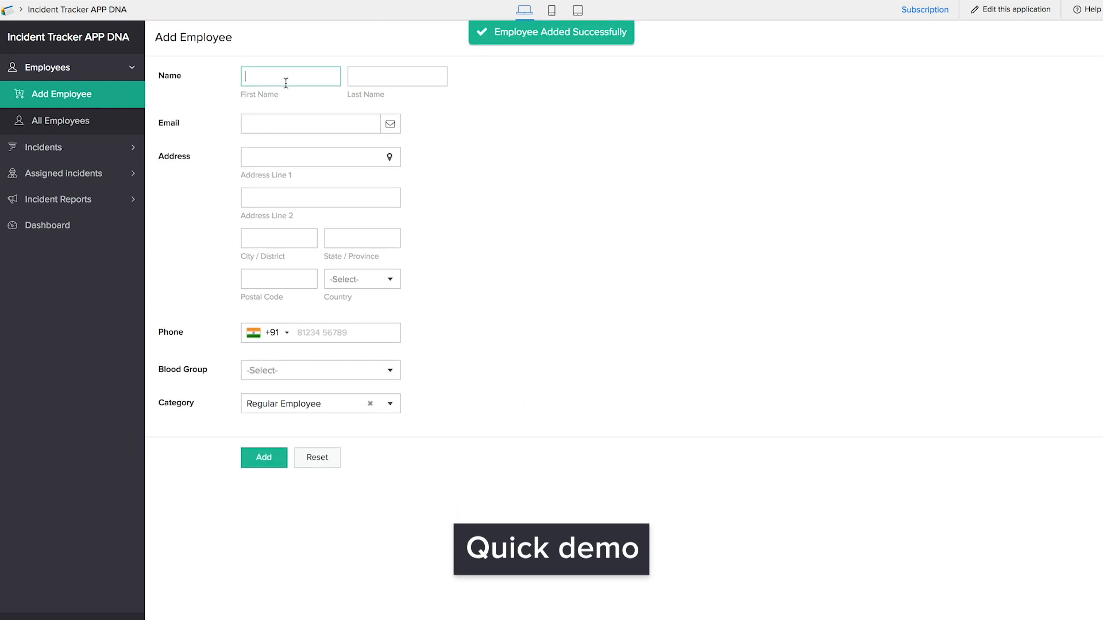
- Add a second employee as Incident Manager with blood group B+, dismiss the error, view All Employees
{"action": "type", "text": "Pafveen"}
{"action": "key", "text": "Tab"}
{"action": "type", "text": "C"}
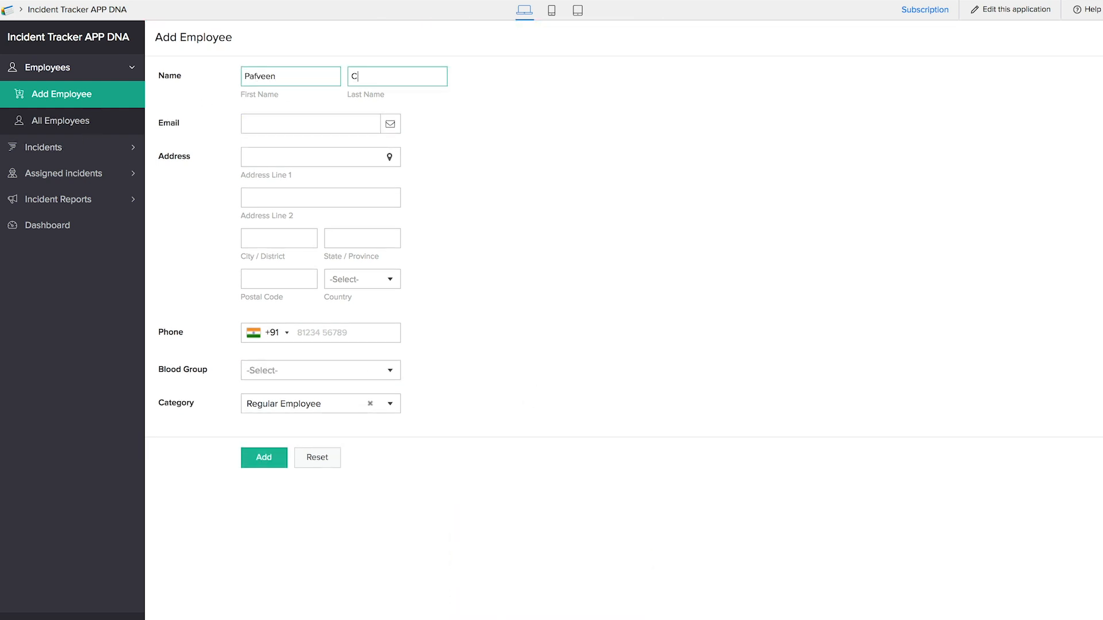
{"action": "left_click", "coordinate": [257, 75]}
{"action": "key", "text": "BackSpace"}
{"action": "type", "text": "R"}
{"action": "key", "text": "BackSpace"}
{"action": "type", "text": "r"}
{"action": "left_click", "coordinate": [297, 407]}
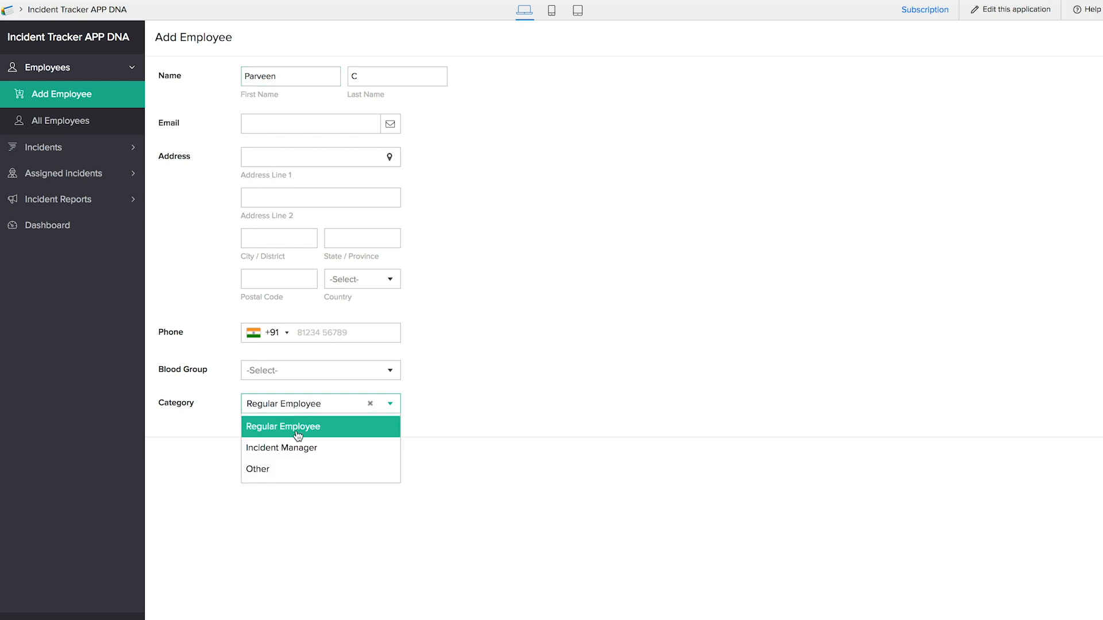
{"action": "left_click", "coordinate": [309, 446]}
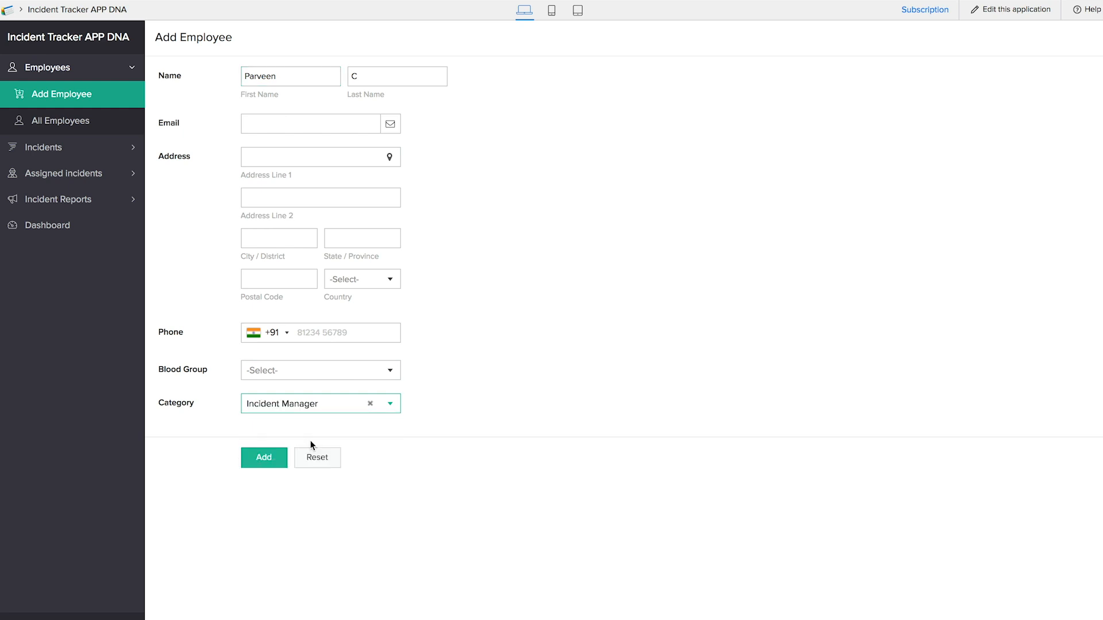
{"action": "left_click", "coordinate": [324, 363]}
{"action": "left_click", "coordinate": [277, 459]}
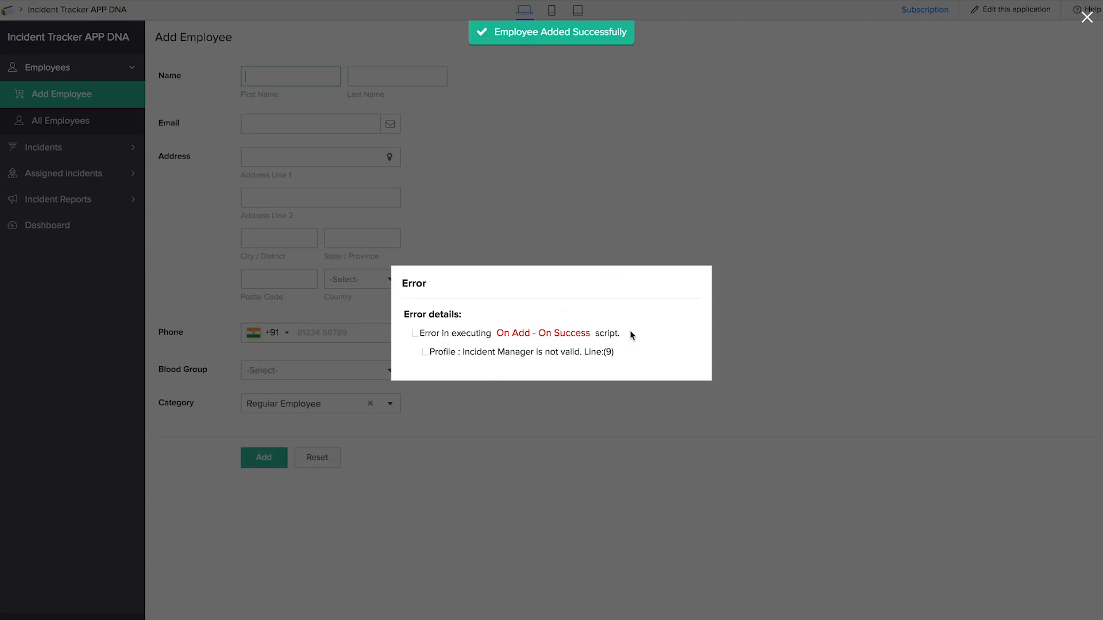
{"action": "left_click", "coordinate": [787, 340]}
{"action": "left_click", "coordinate": [71, 121]}
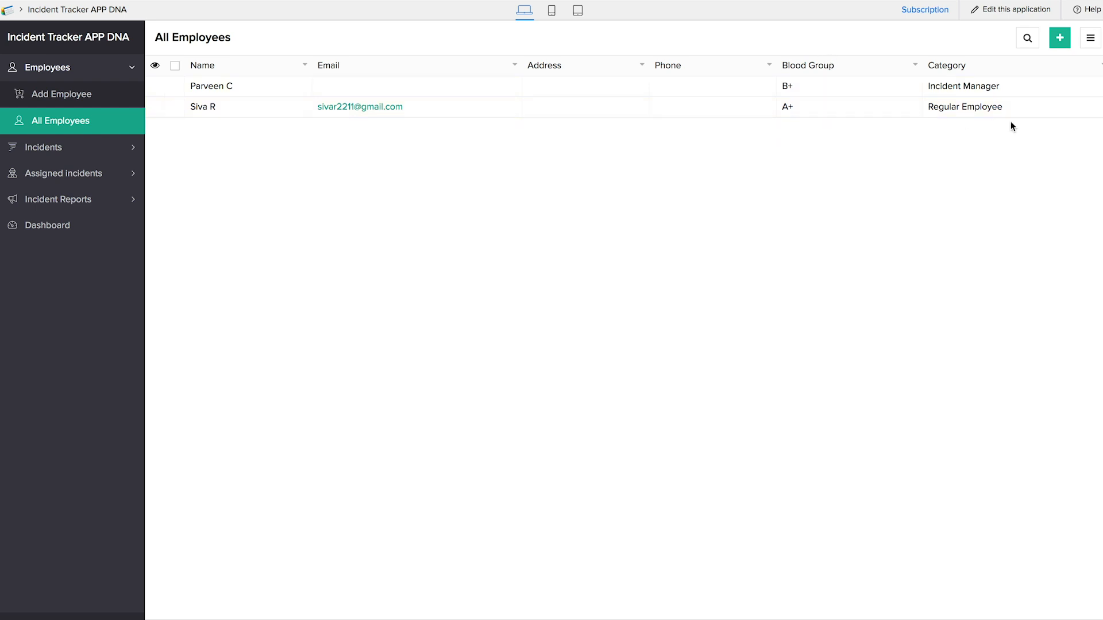
- Edit the incident manager's record to fill in their e-mail address and update it
{"action": "left_click", "coordinate": [465, 94]}
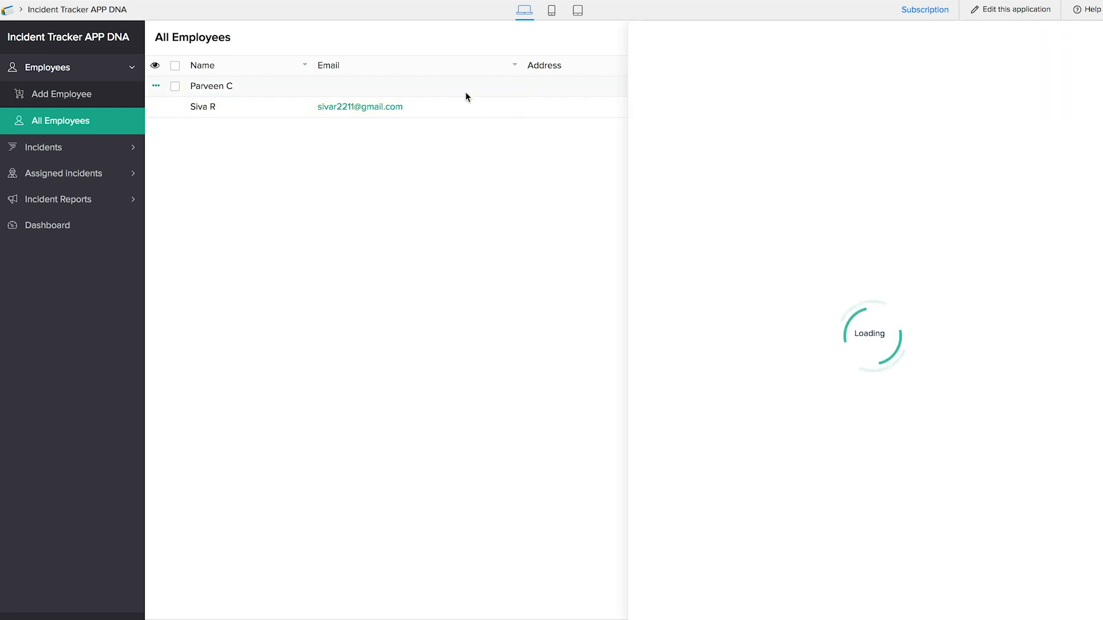
{"action": "left_click", "coordinate": [986, 50]}
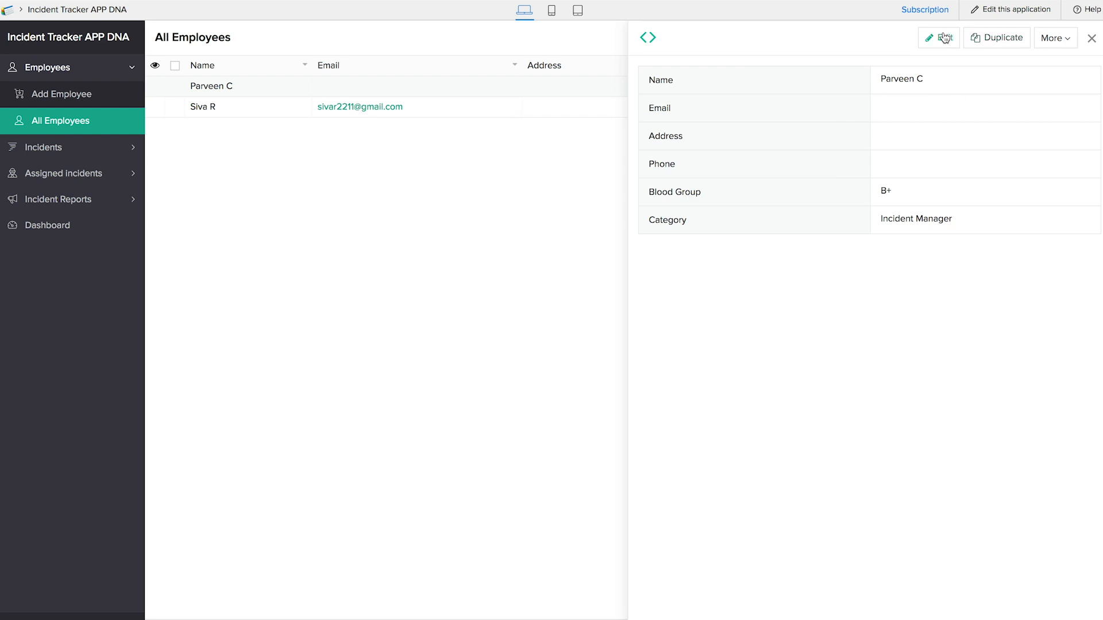
{"action": "left_click", "coordinate": [285, 131]}
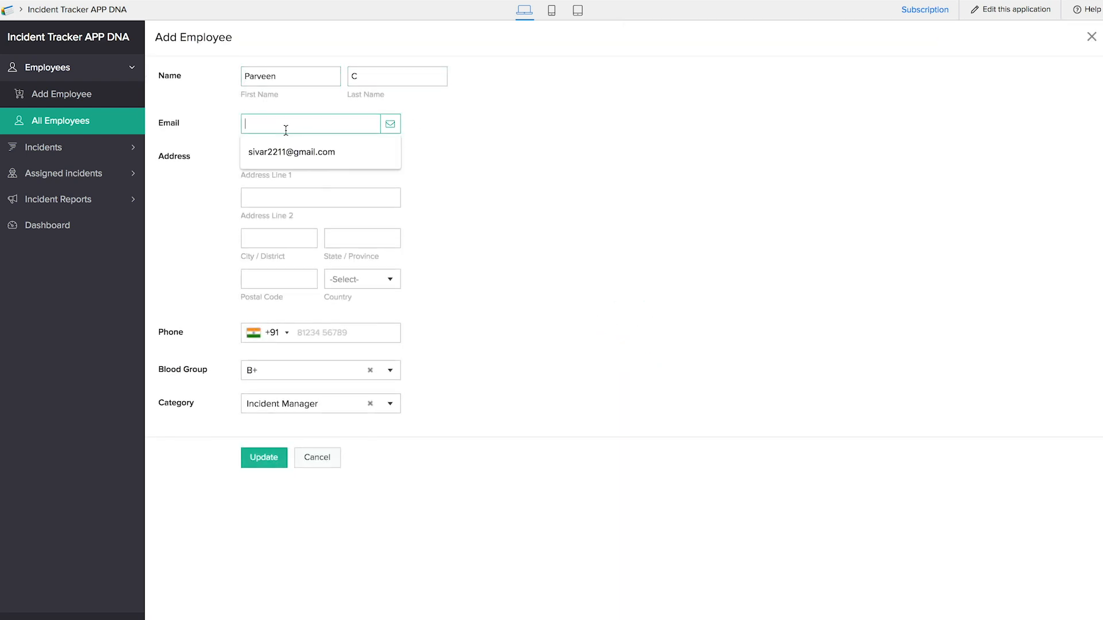
{"action": "left_click", "coordinate": [315, 426]}
{"action": "left_click", "coordinate": [265, 457]}
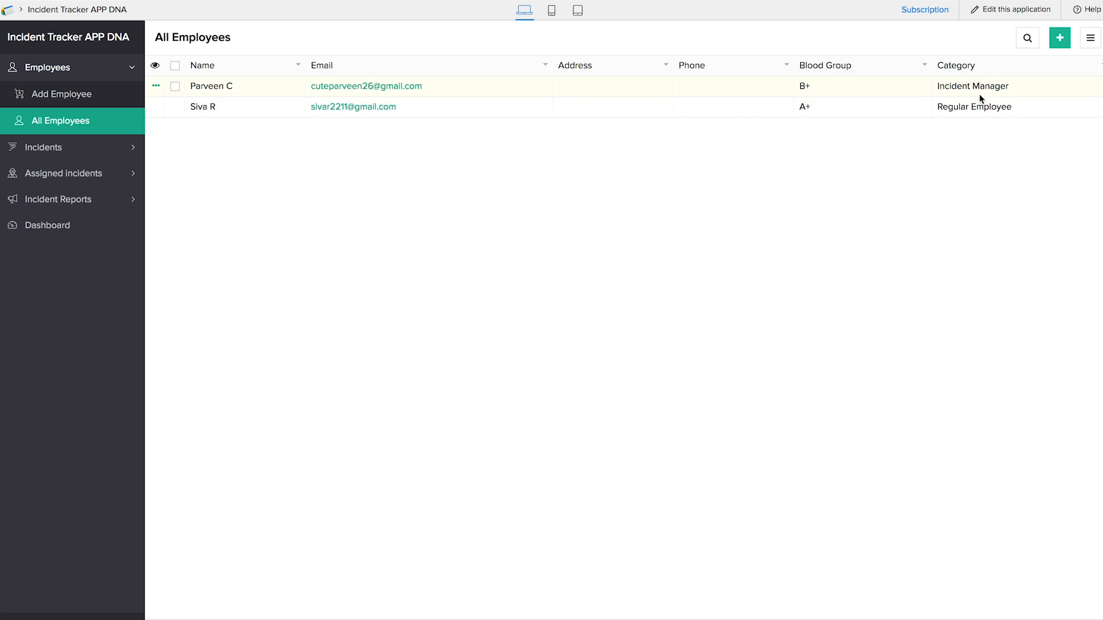
{"action": "key", "text": "ctrl+Right"}
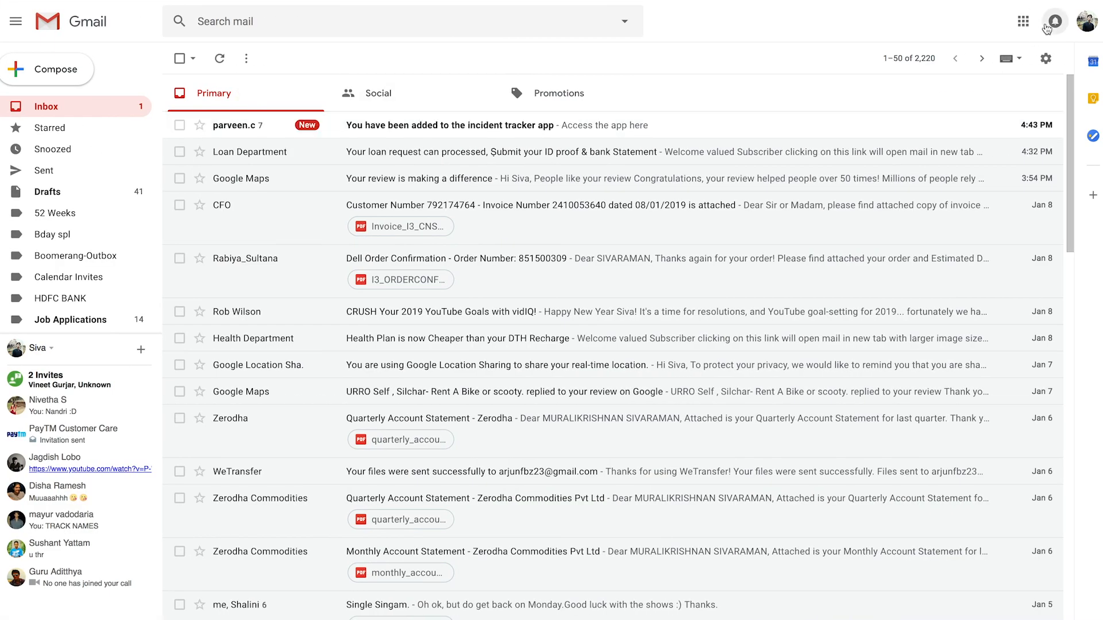
- Open the 'You have been added to the incident tracker app' e-mail and follow 'Access the app here'
{"action": "left_click", "coordinate": [1089, 26]}
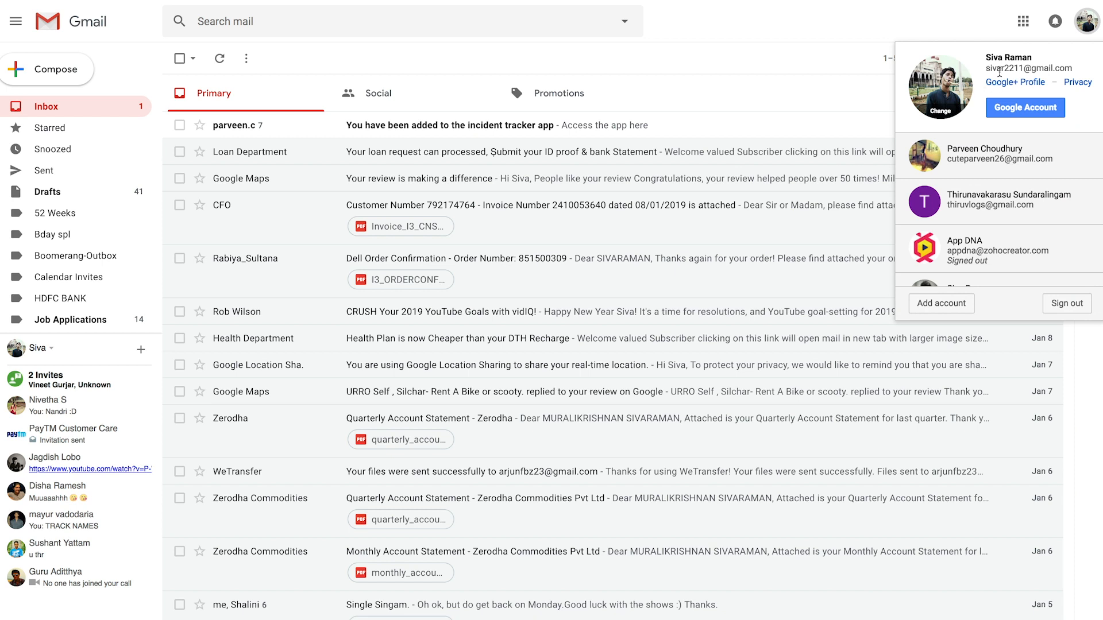
{"action": "left_click", "coordinate": [824, 98]}
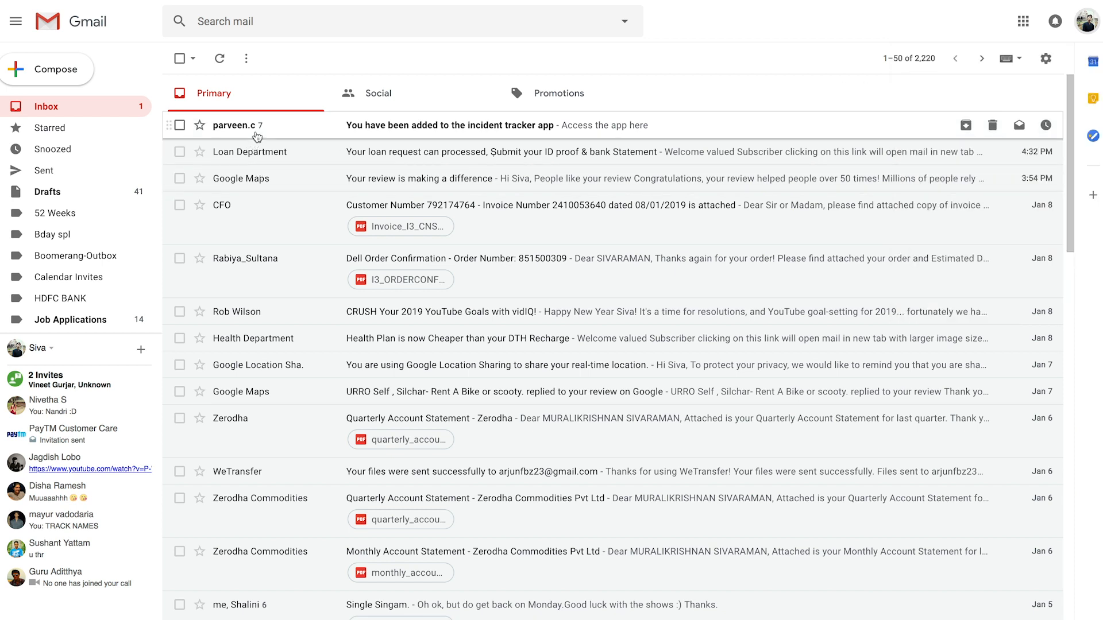
{"action": "left_click", "coordinate": [430, 134]}
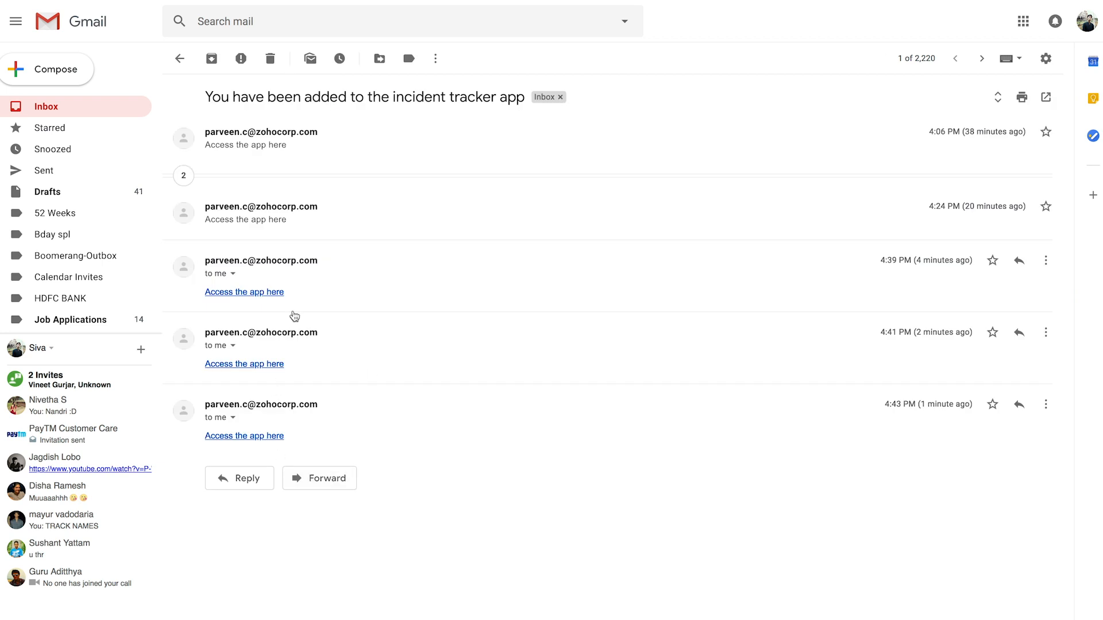
{"action": "left_click", "coordinate": [267, 437]}
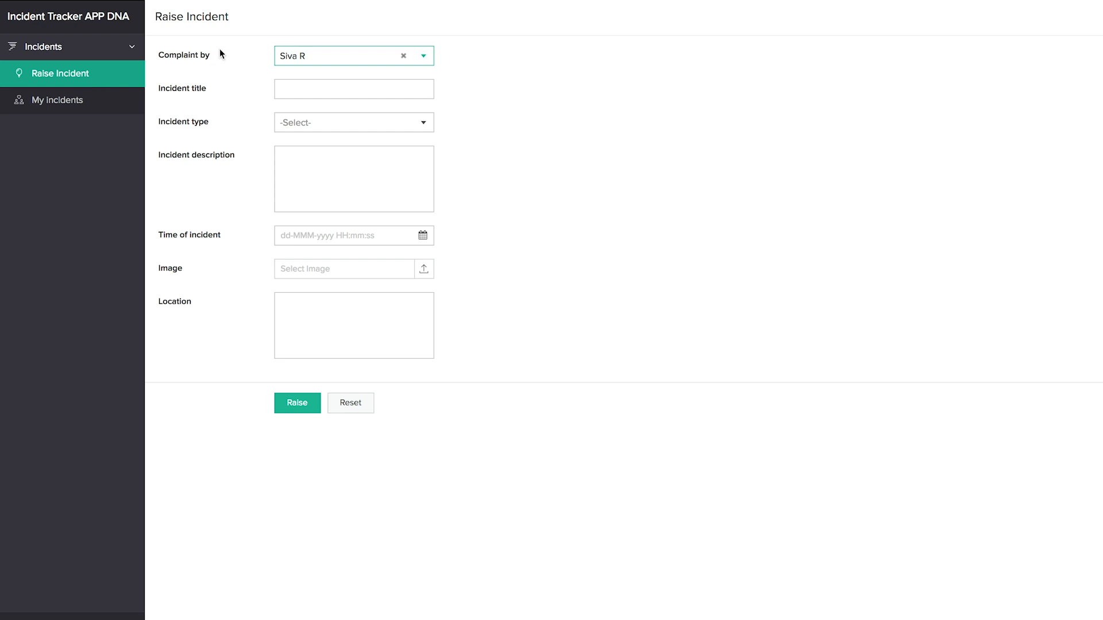
- Enter incident title 'Hurt by a hurricane' with type Other named 'Natural disaster'
{"action": "left_click", "coordinate": [76, 107]}
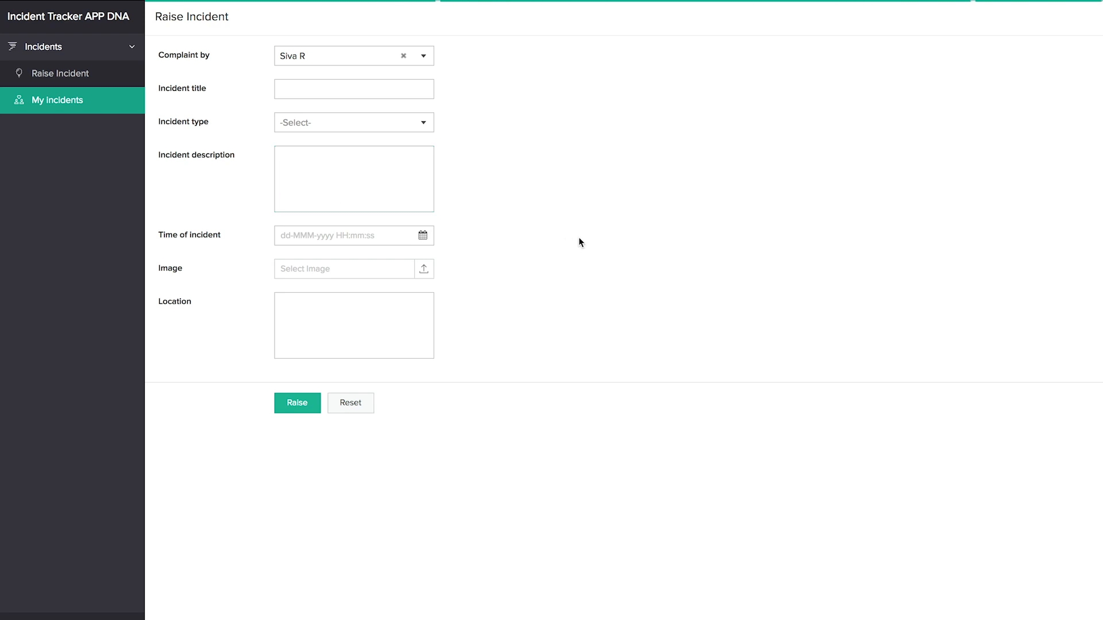
{"action": "left_click", "coordinate": [92, 73]}
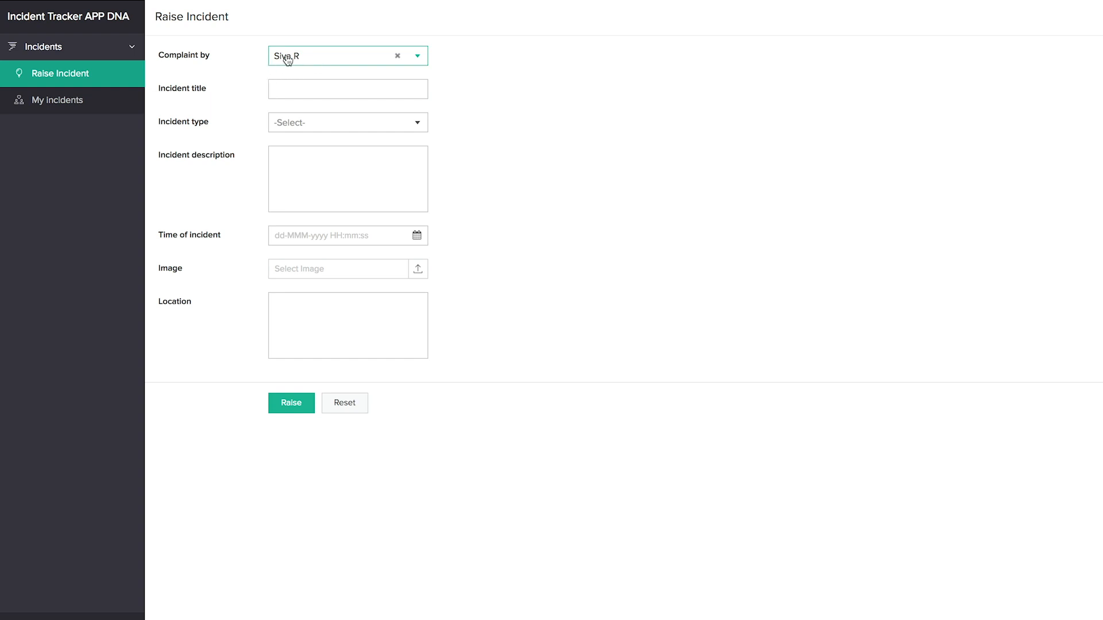
{"action": "left_click", "coordinate": [294, 89]}
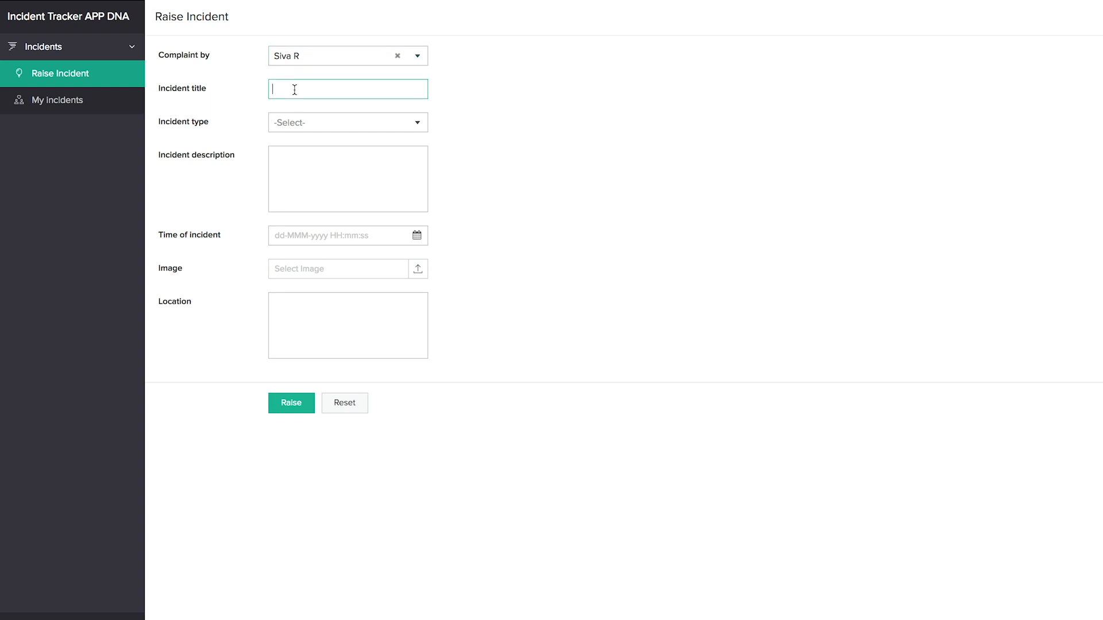
{"action": "type", "text": "Hurt by a hurricane"}
{"action": "left_click", "coordinate": [325, 122]}
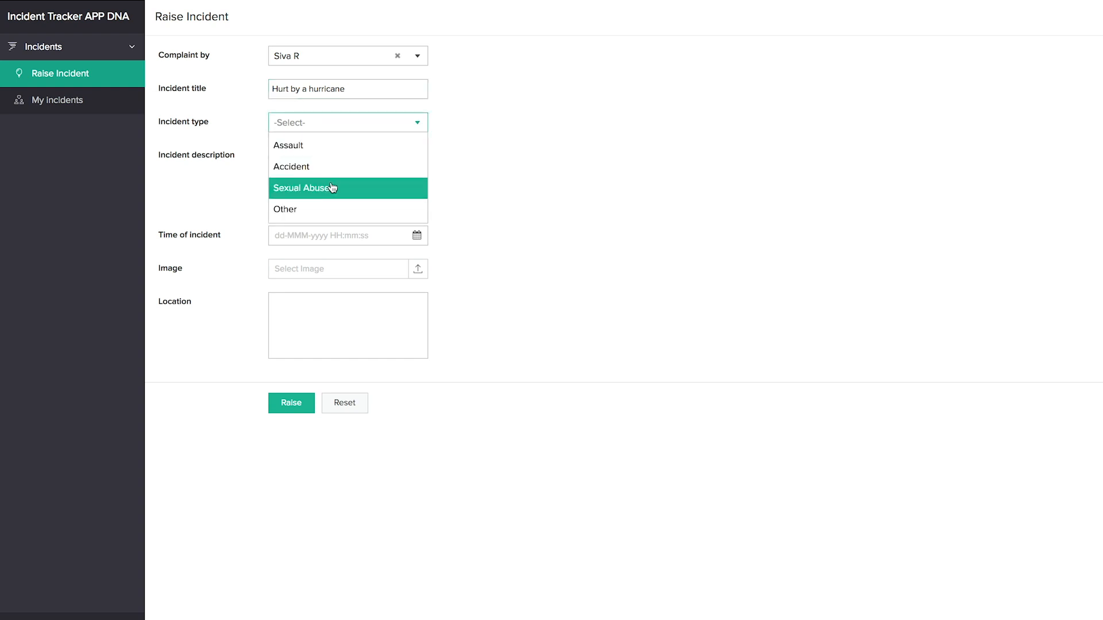
{"action": "left_click", "coordinate": [330, 212]}
{"action": "left_click", "coordinate": [335, 156]}
{"action": "type", "text": "Natural disaster"}
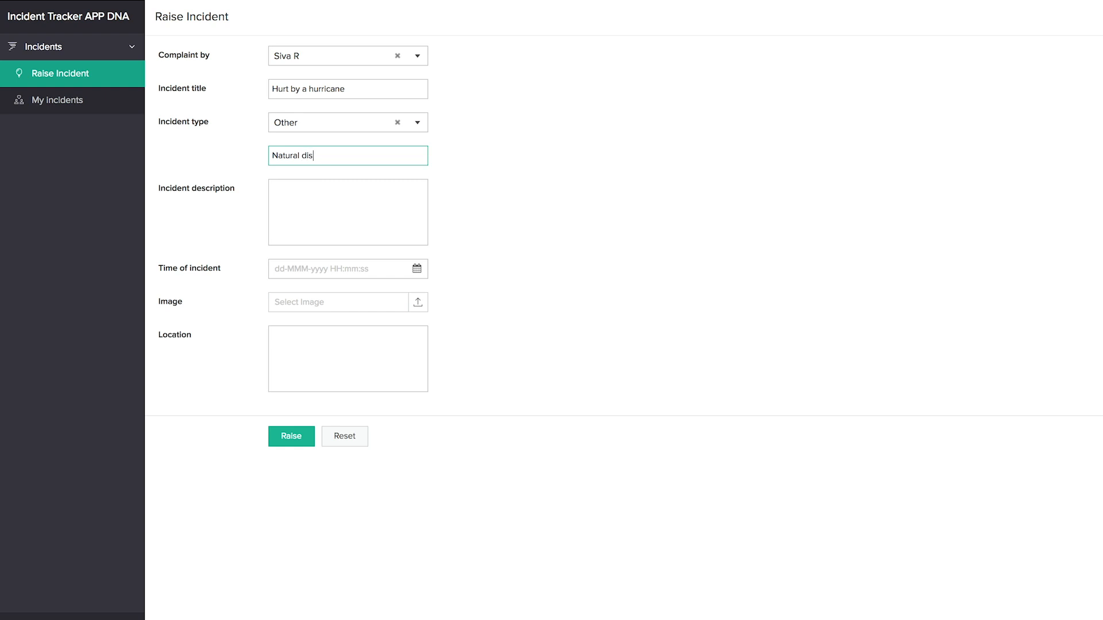
{"action": "left_click", "coordinate": [332, 207]}
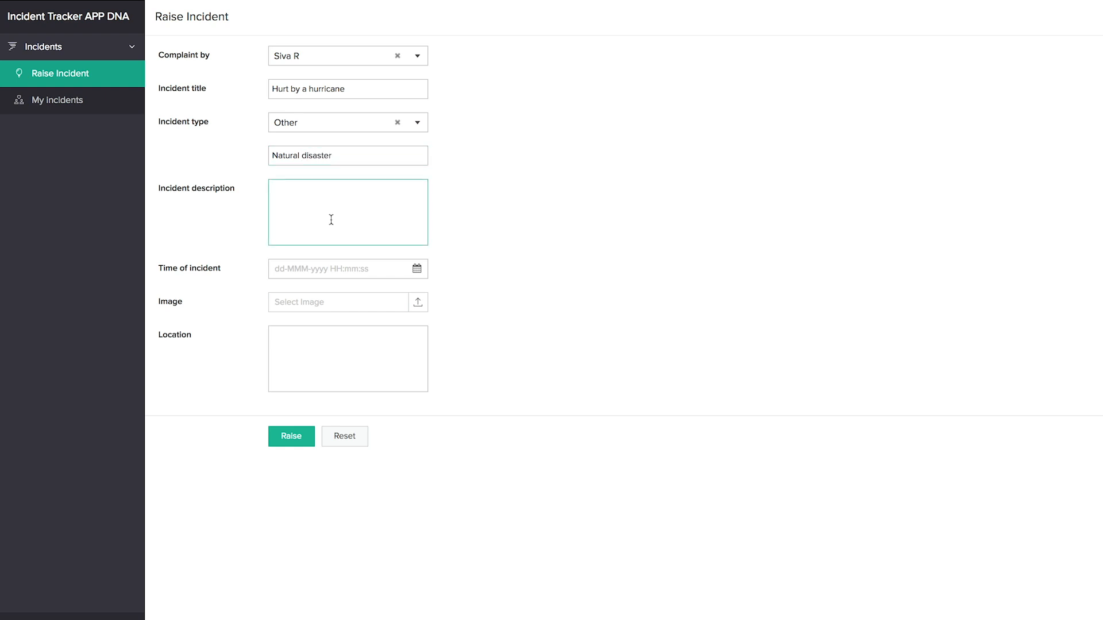
- Set the date to 08-Jan-2019, raise the incident and open its record in My incidents
{"action": "left_click", "coordinate": [333, 268]}
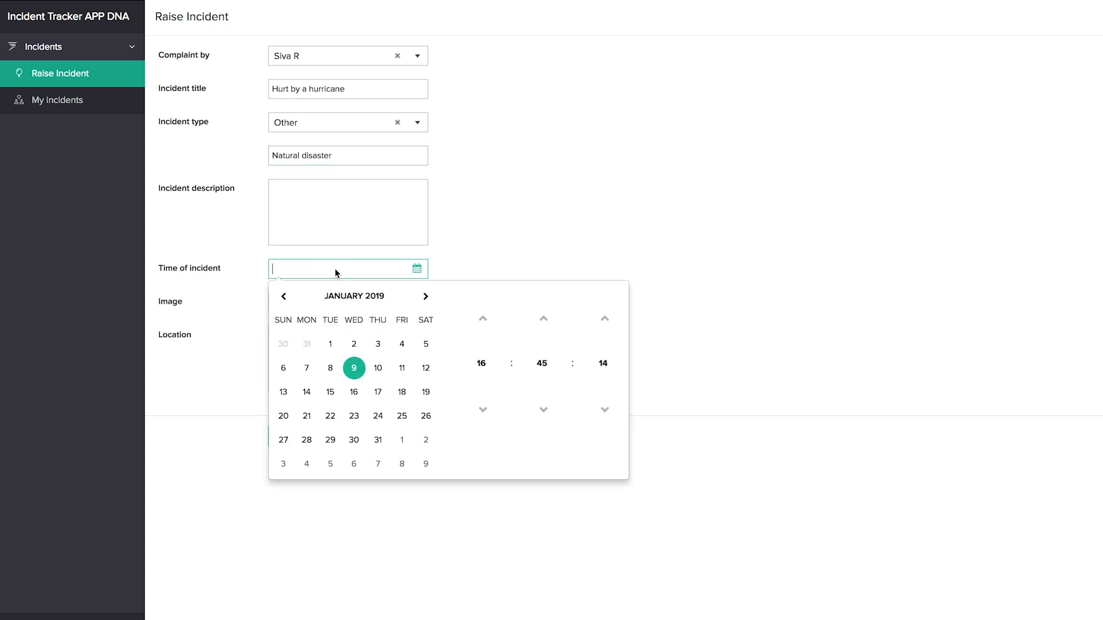
{"action": "left_click", "coordinate": [330, 368]}
{"action": "left_click", "coordinate": [335, 347]}
{"action": "left_click", "coordinate": [297, 412]}
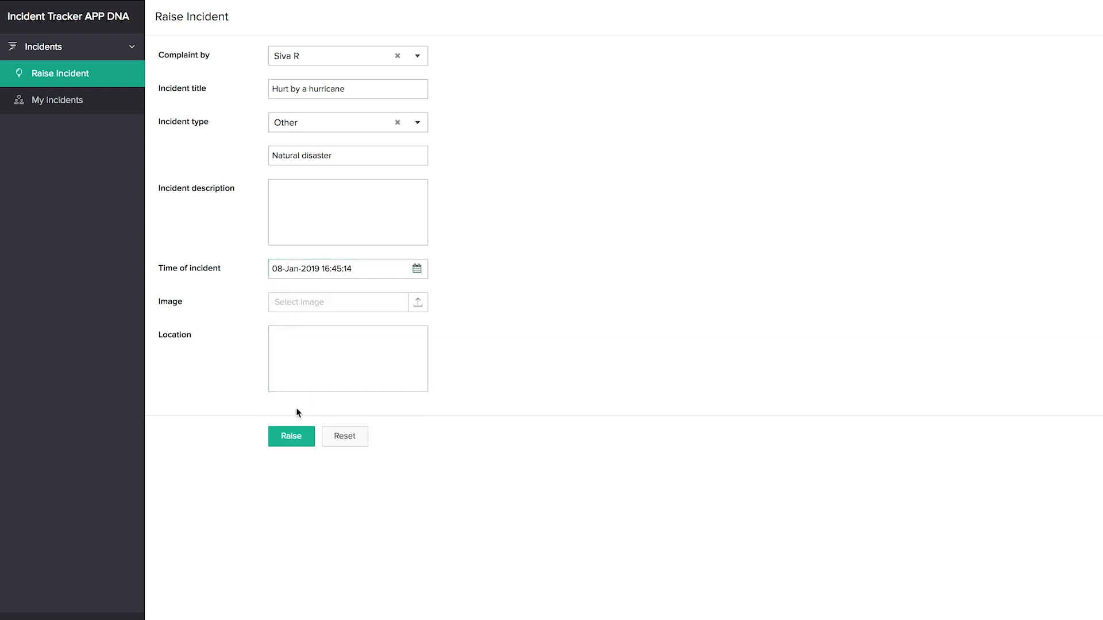
{"action": "left_click", "coordinate": [292, 439]}
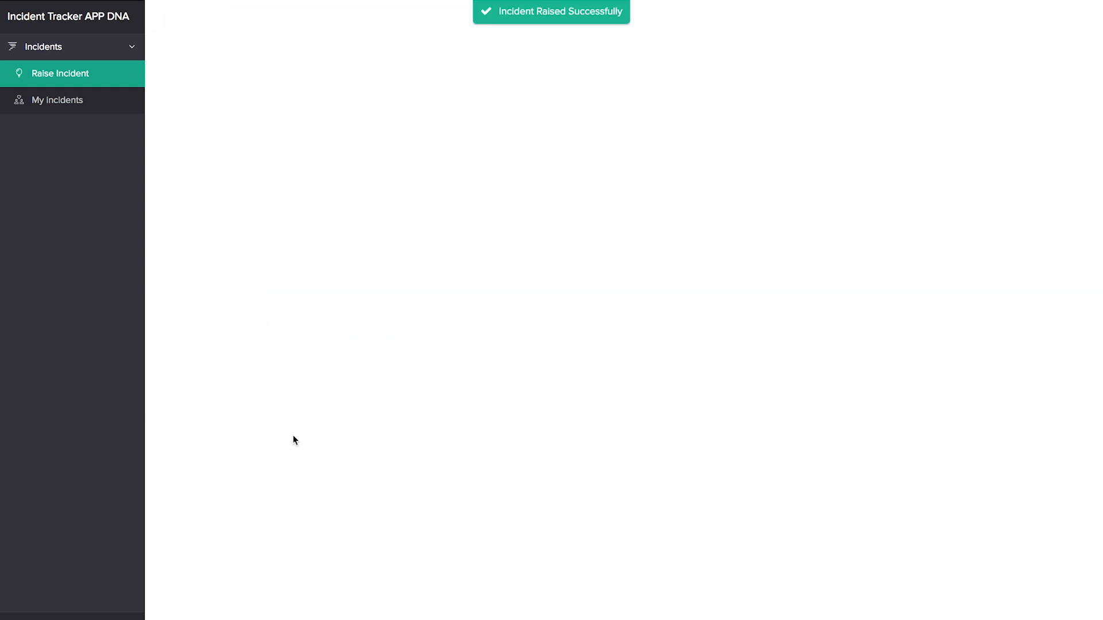
{"action": "left_click", "coordinate": [71, 101]}
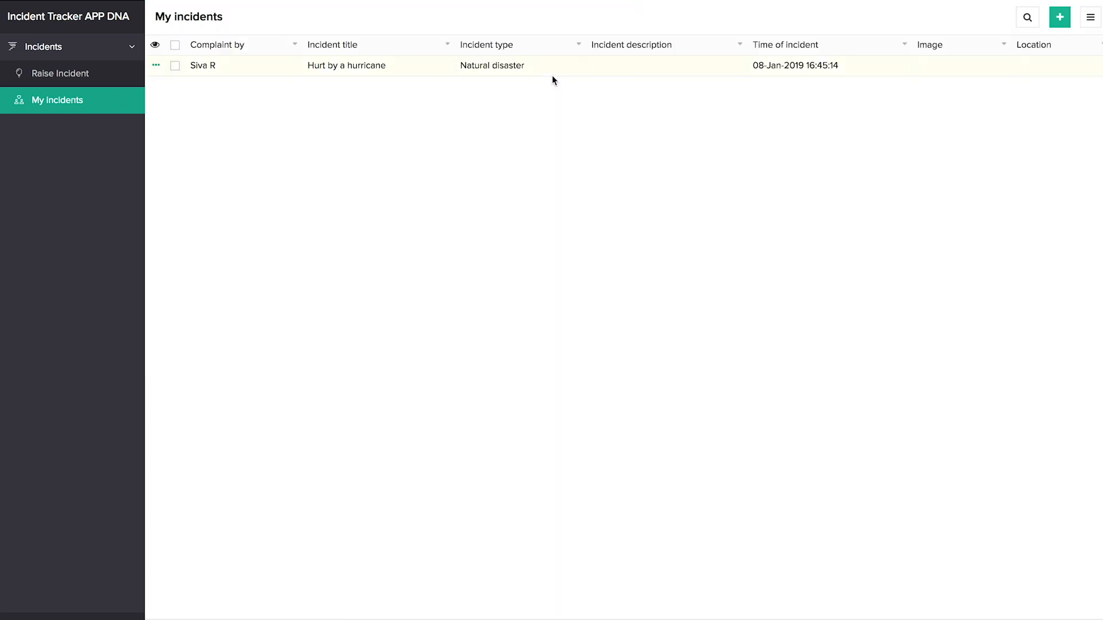
{"action": "left_click", "coordinate": [922, 73]}
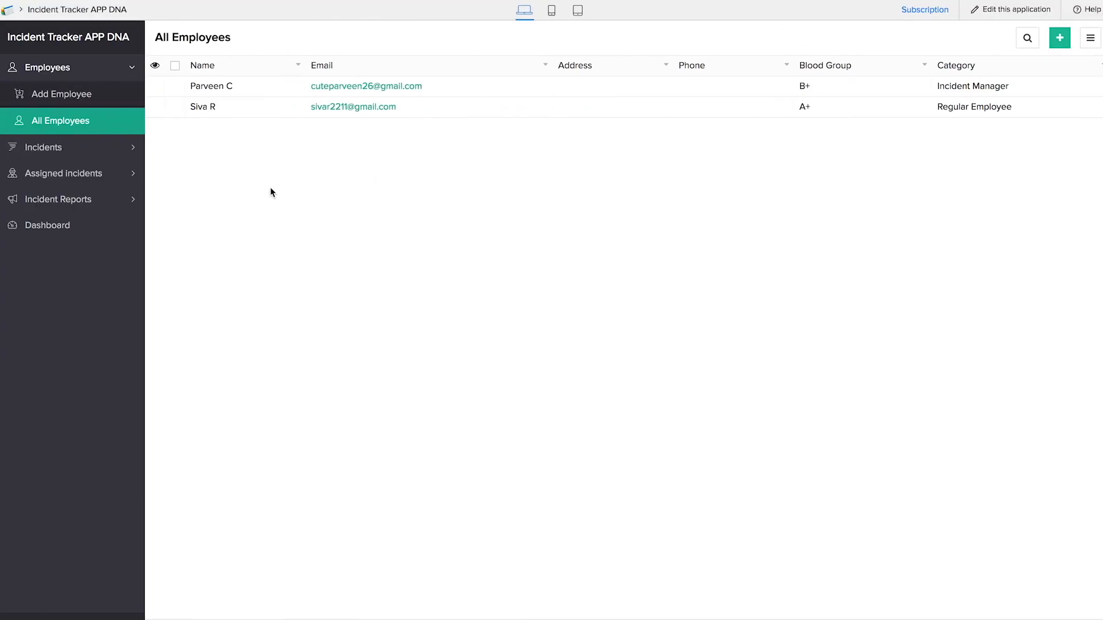
- From All Incidents, assign a manager to Hurt by a hurricane, then view assignments and the incident map
{"action": "left_click", "coordinate": [99, 149]}
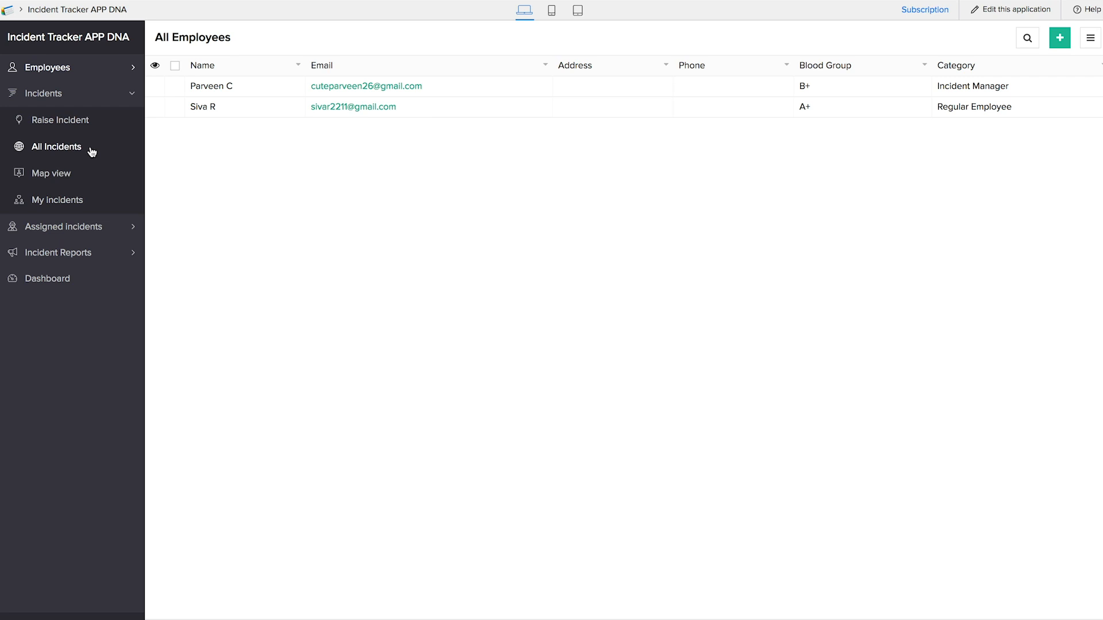
{"action": "left_click", "coordinate": [68, 152]}
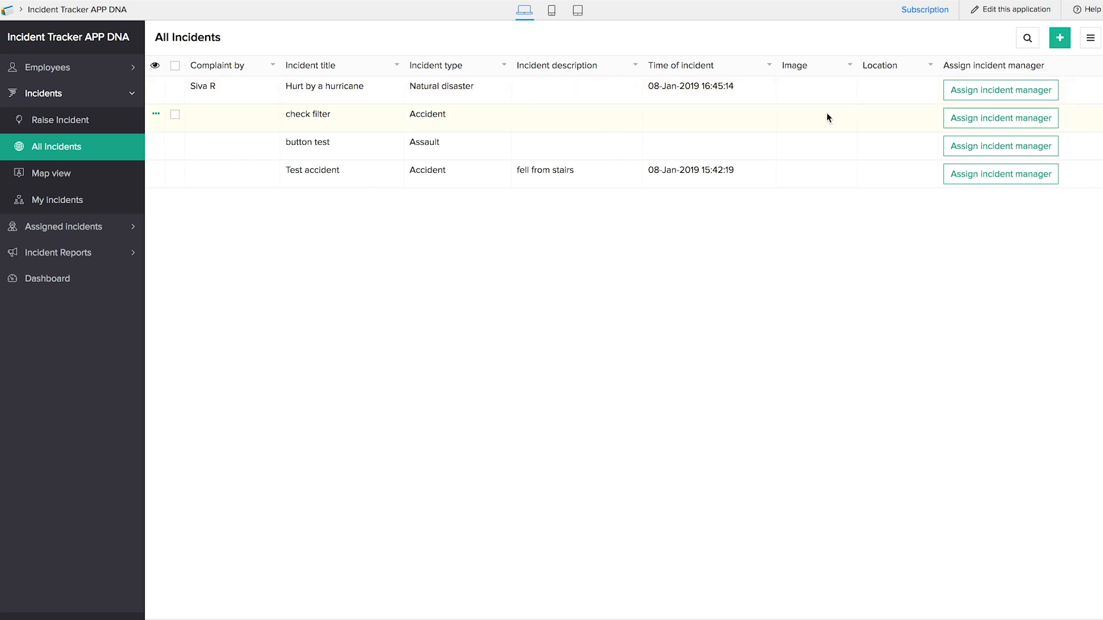
{"action": "left_click", "coordinate": [981, 95]}
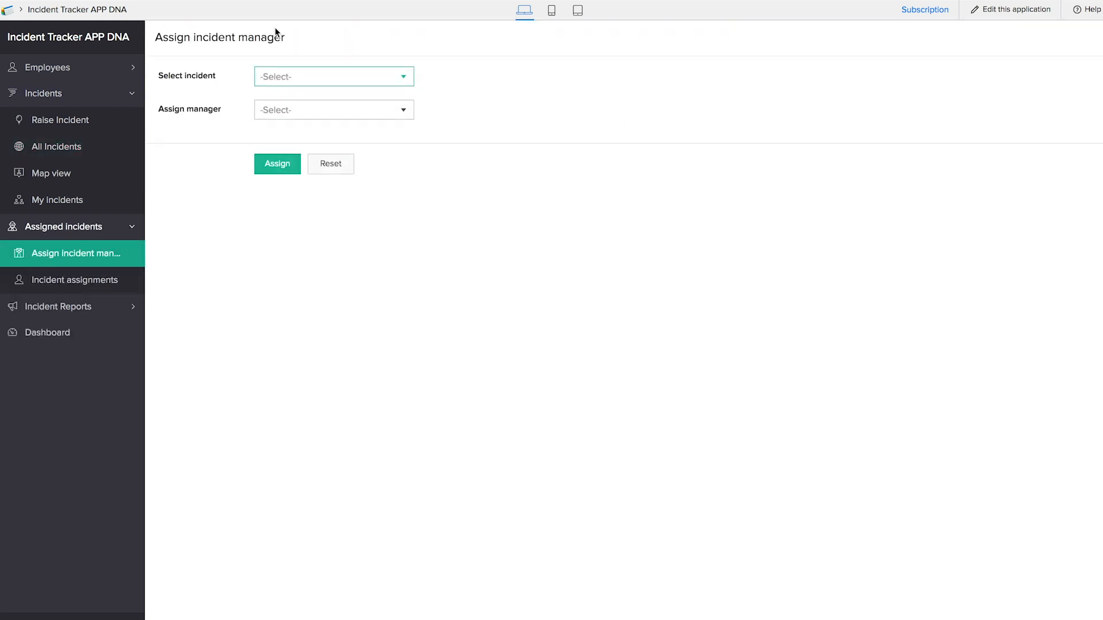
{"action": "left_click", "coordinate": [308, 77]}
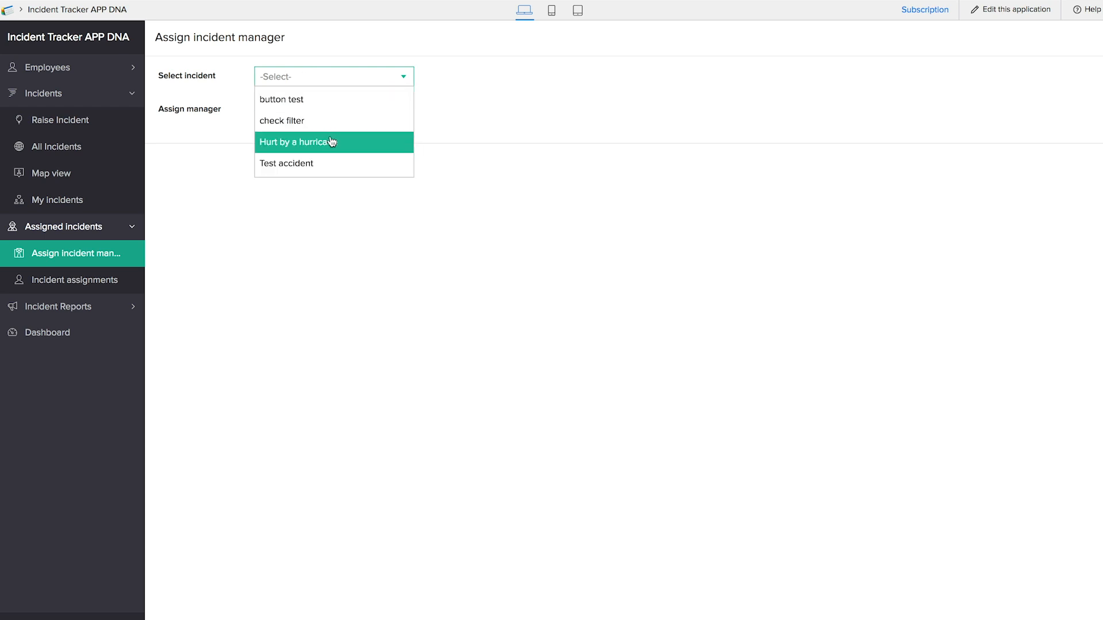
{"action": "left_click", "coordinate": [332, 140]}
{"action": "left_click", "coordinate": [316, 110]}
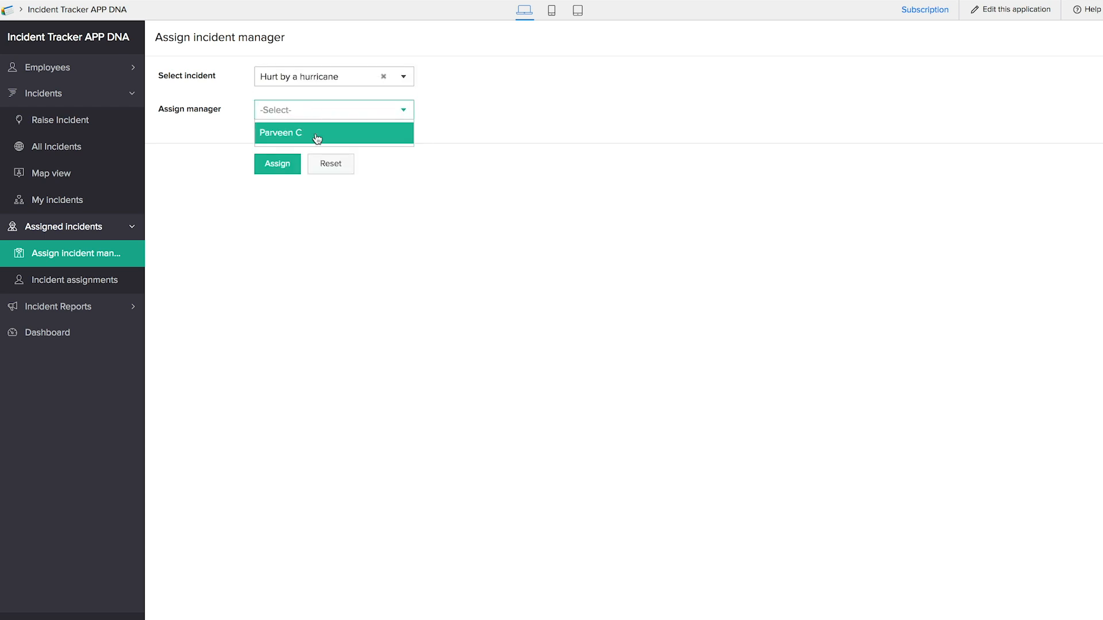
{"action": "left_click", "coordinate": [316, 138]}
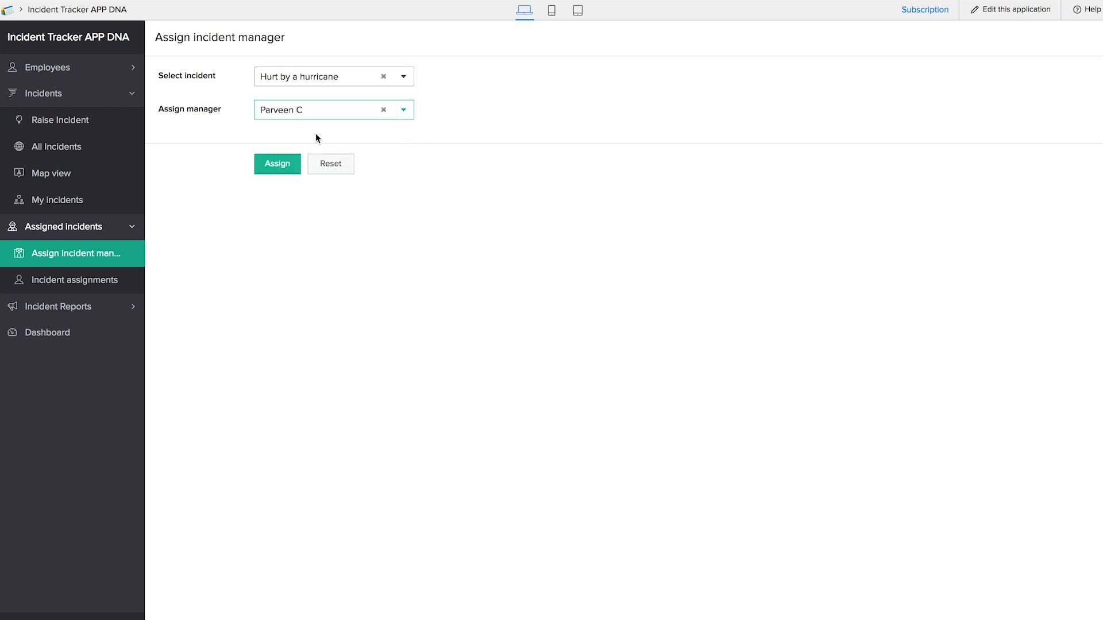
{"action": "left_click", "coordinate": [287, 174]}
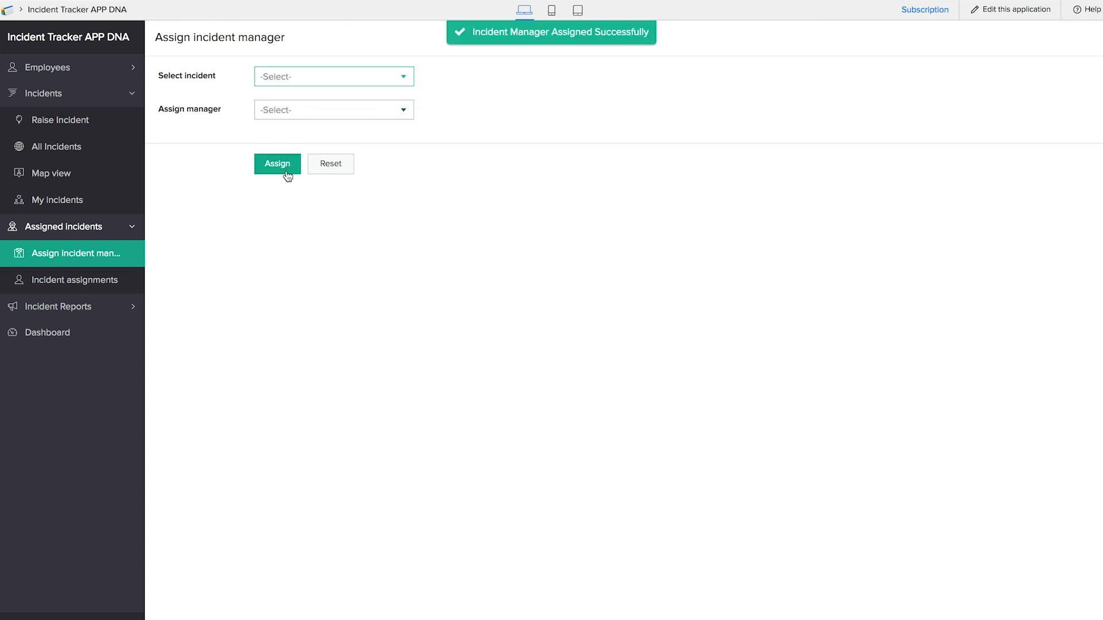
{"action": "left_click", "coordinate": [90, 282]}
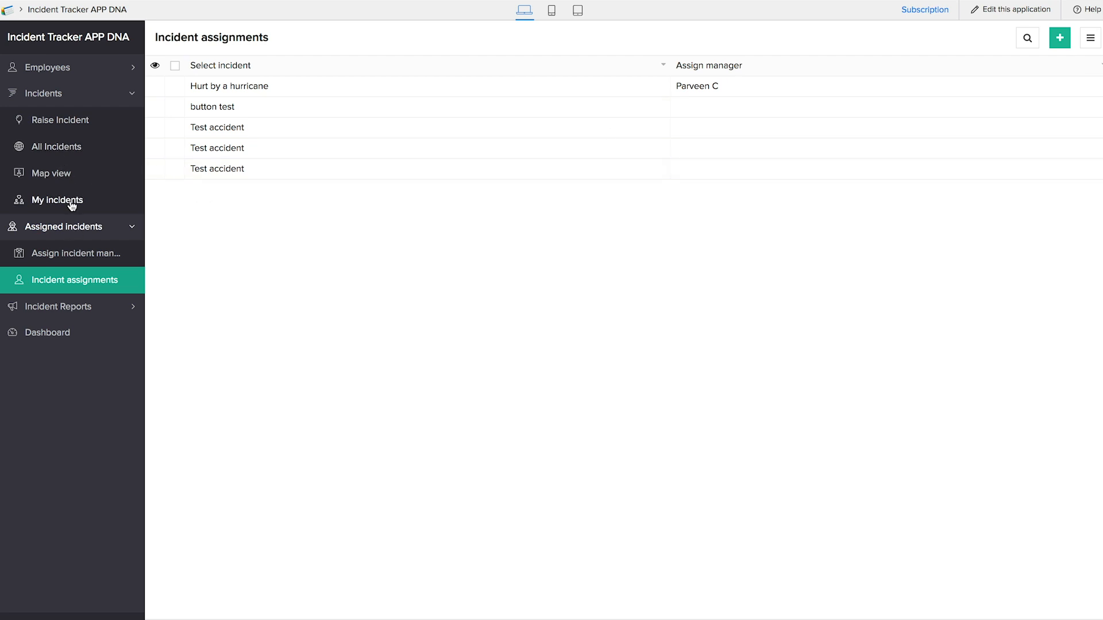
{"action": "left_click", "coordinate": [59, 178]}
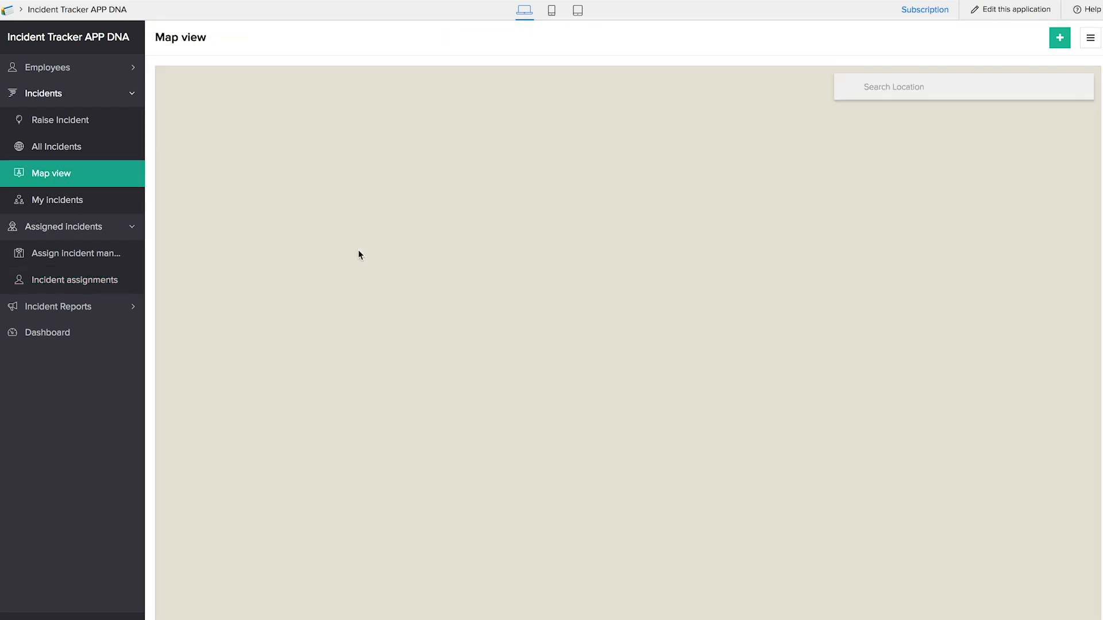
- Refresh My incidents to check the hurricane incident's status, then open the Incident report form
{"action": "left_click", "coordinate": [74, 161]}
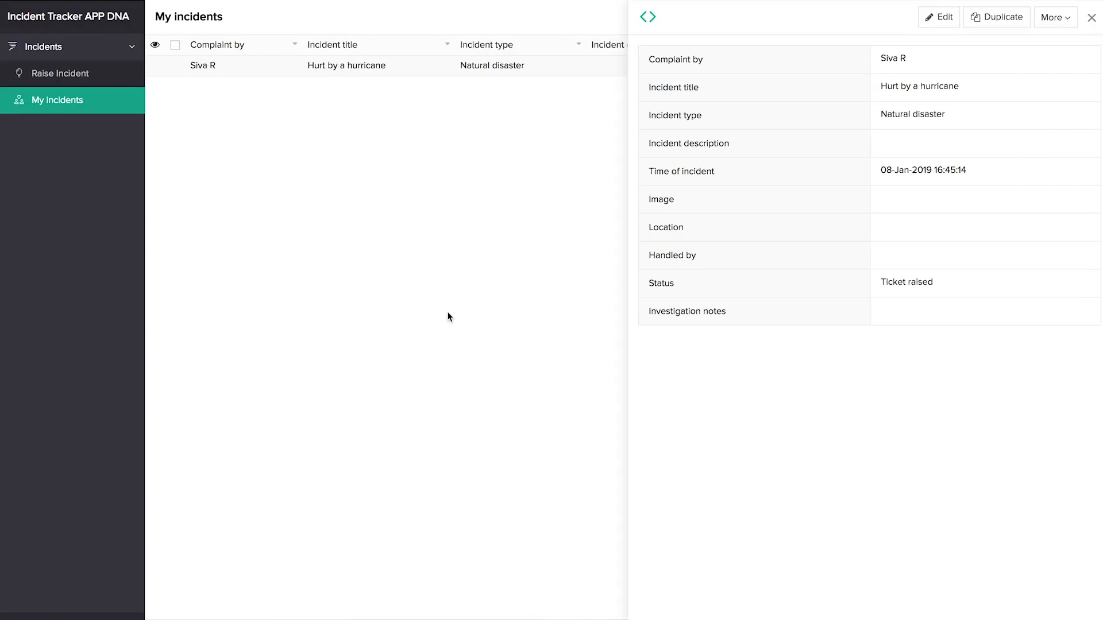
{"action": "left_click", "coordinate": [75, 101]}
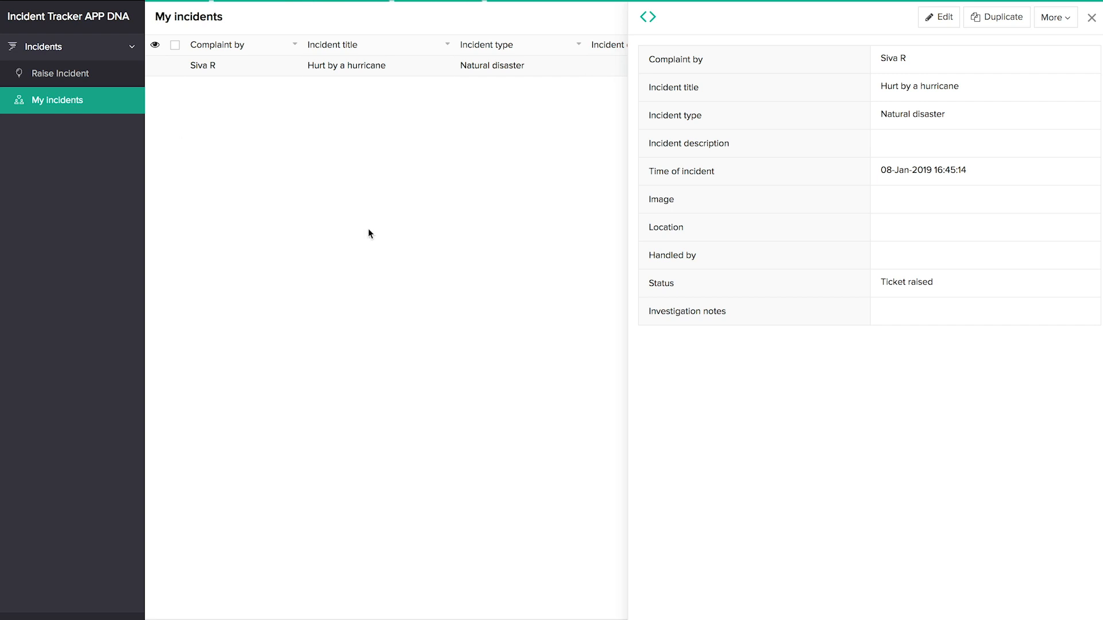
{"action": "left_click", "coordinate": [423, 72]}
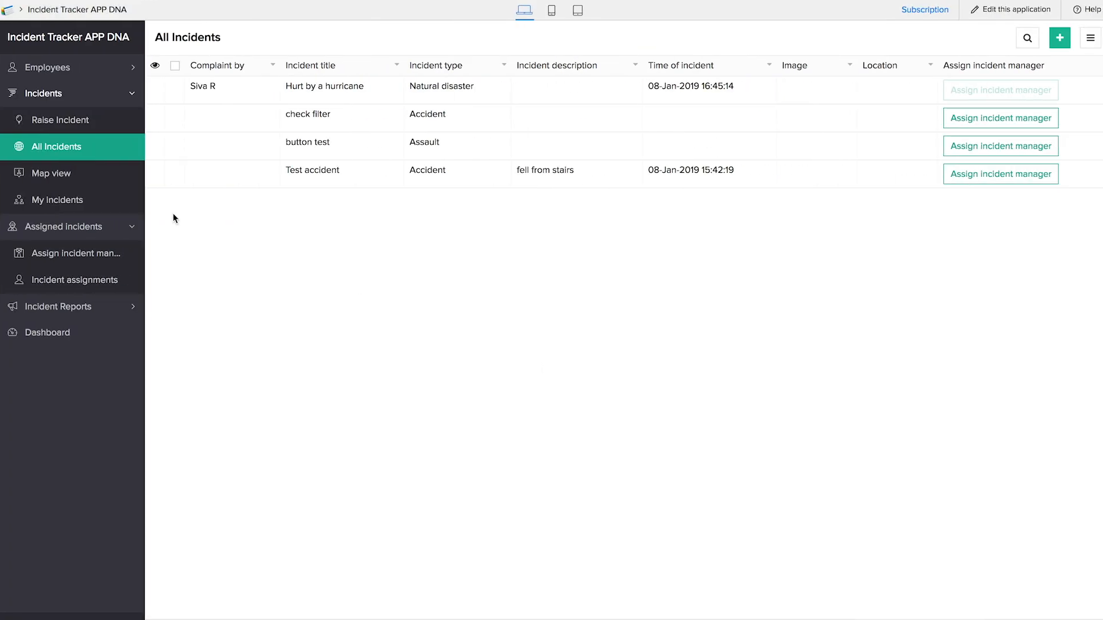
{"action": "left_click", "coordinate": [78, 309]}
{"action": "left_click", "coordinate": [74, 182]}
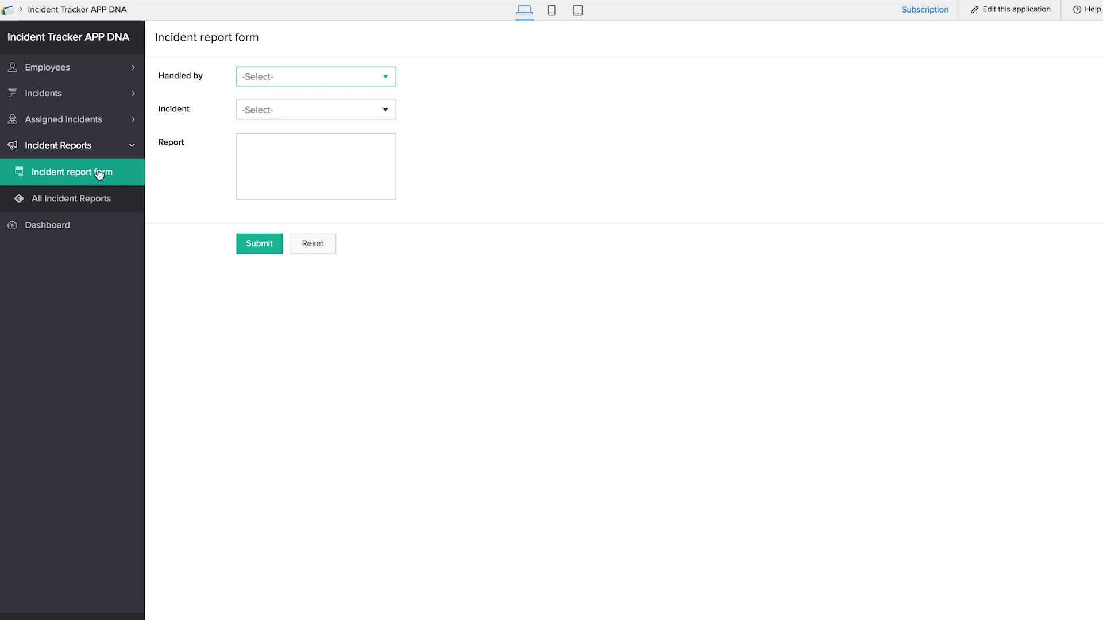
- Submit a 'managed and relief provided' report on Hurt by a hurricane with its handling manager, then view all reports
{"action": "left_click", "coordinate": [254, 77]}
{"action": "left_click", "coordinate": [271, 100]}
{"action": "left_click", "coordinate": [271, 109]}
{"action": "left_click", "coordinate": [279, 177]}
{"action": "left_click", "coordinate": [290, 173]}
{"action": "type", "text": "ma"}
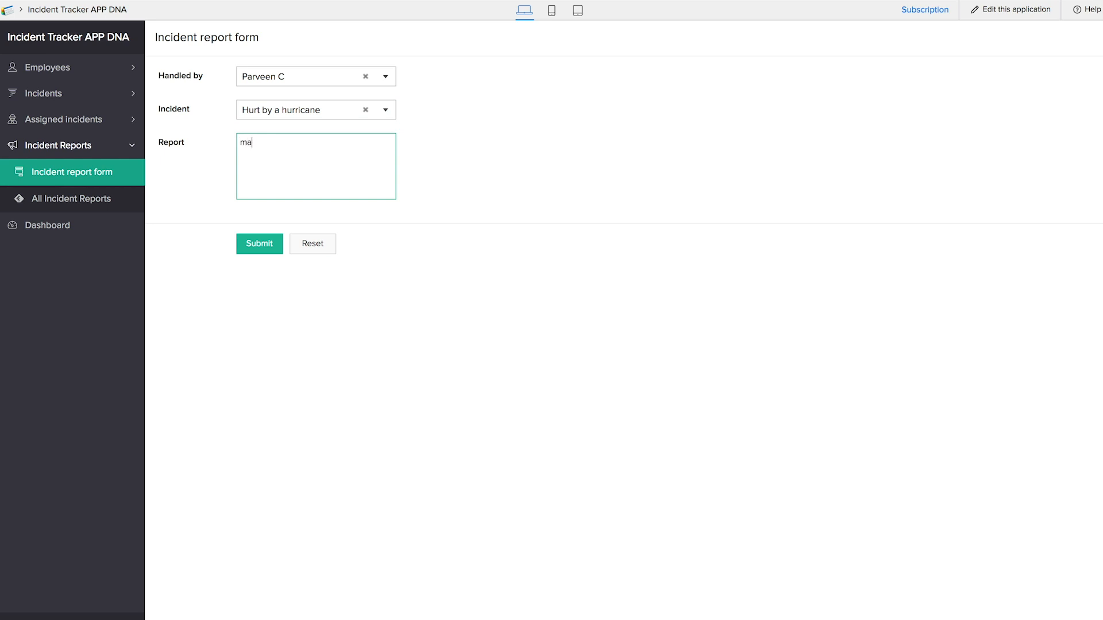
{"action": "type", "text": "naged and relief provided"}
{"action": "left_click", "coordinate": [269, 246]}
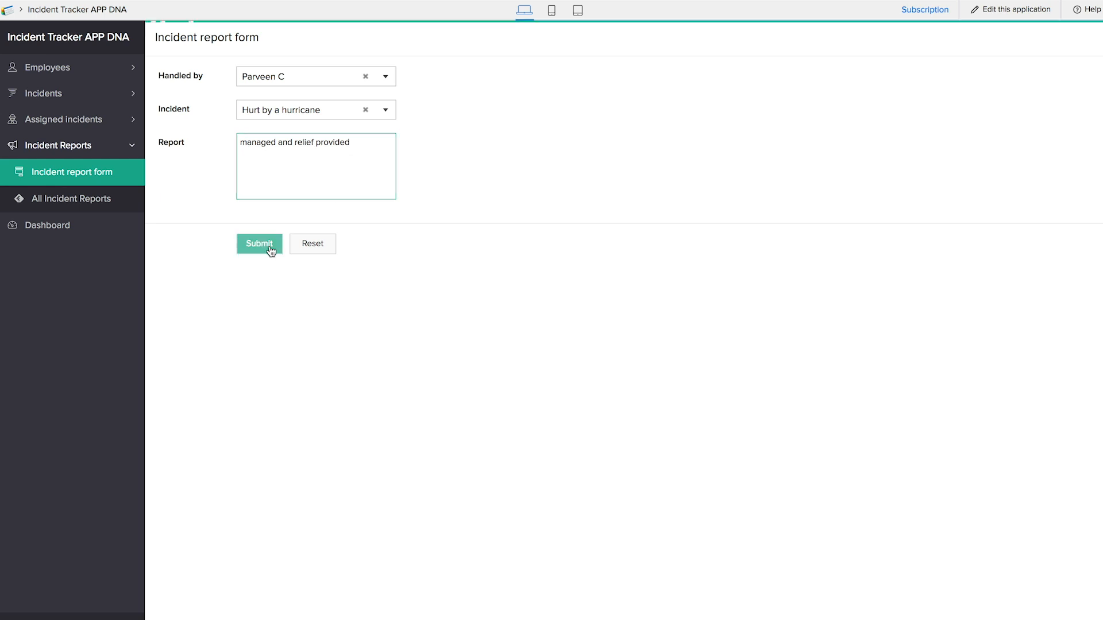
{"action": "left_click", "coordinate": [110, 199]}
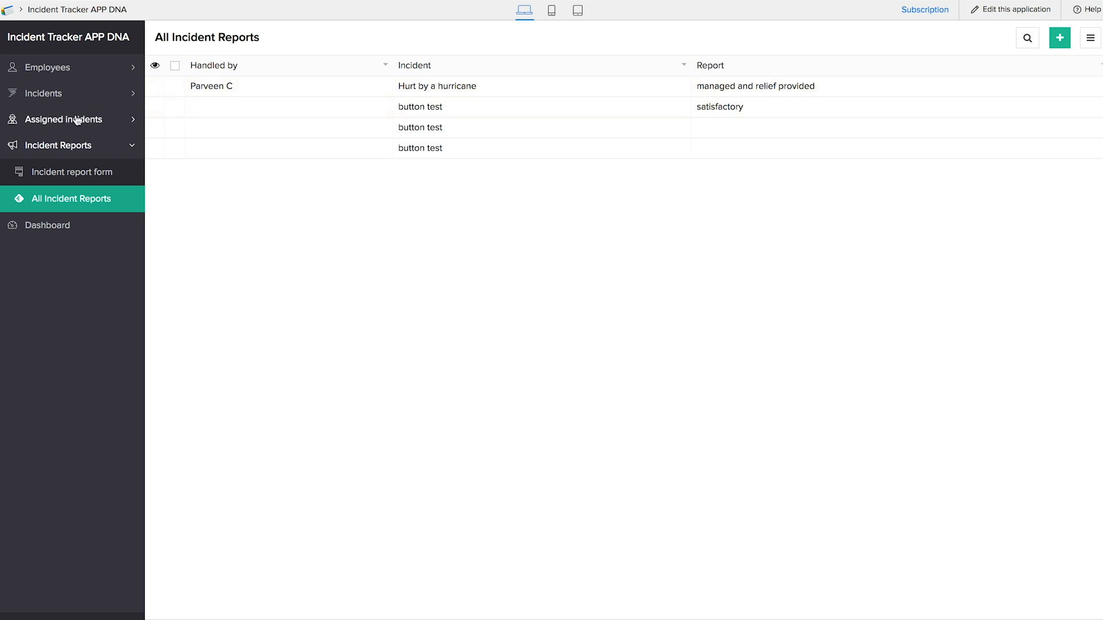
{"action": "left_click", "coordinate": [71, 99]}
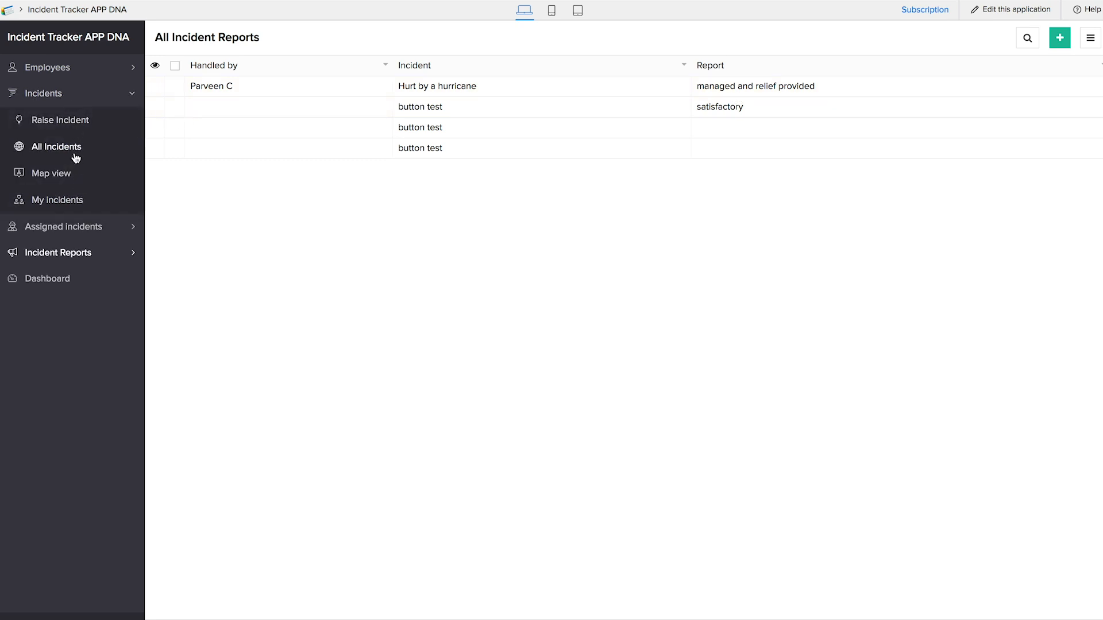
- Open the Hurt by a hurricane details to confirm it is Closed, then view the Dashboard
{"action": "left_click", "coordinate": [74, 147]}
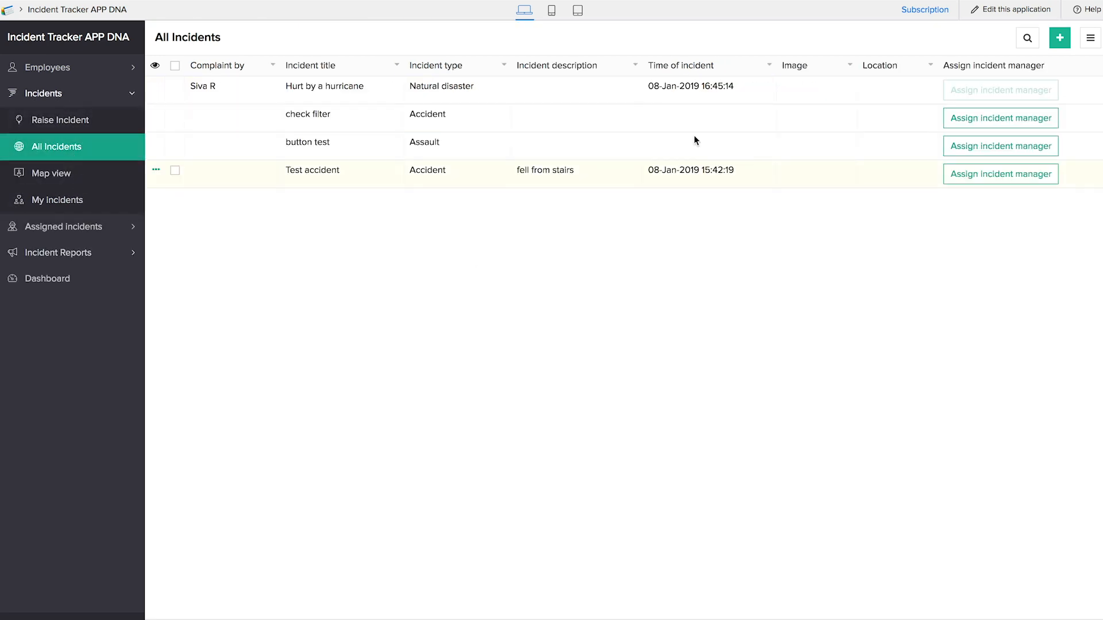
{"action": "left_click", "coordinate": [611, 92]}
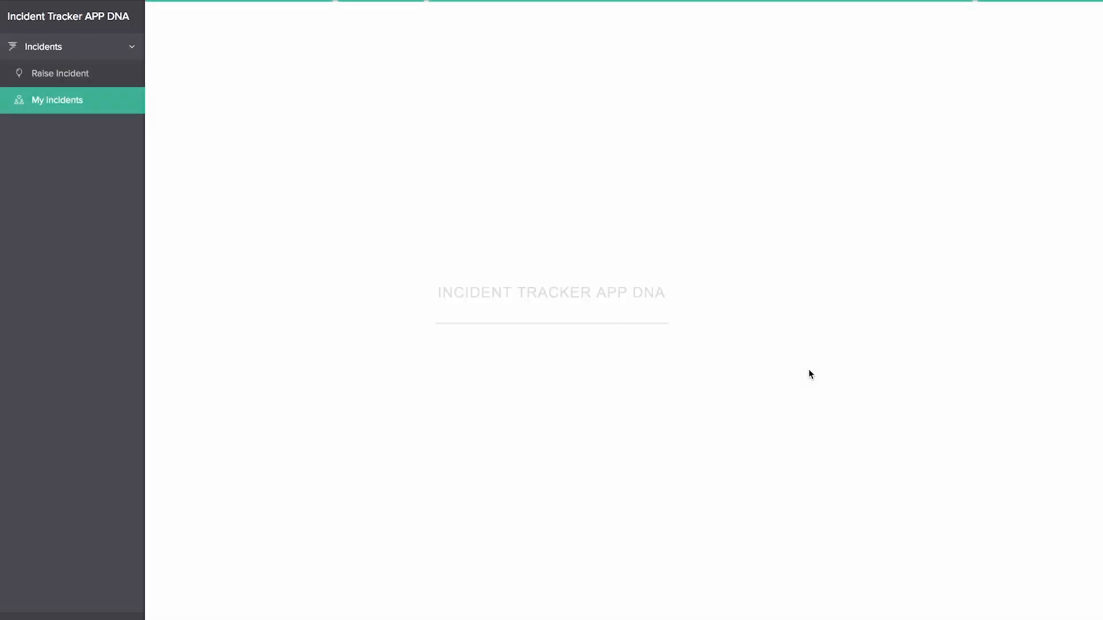
{"action": "left_click", "coordinate": [651, 67]}
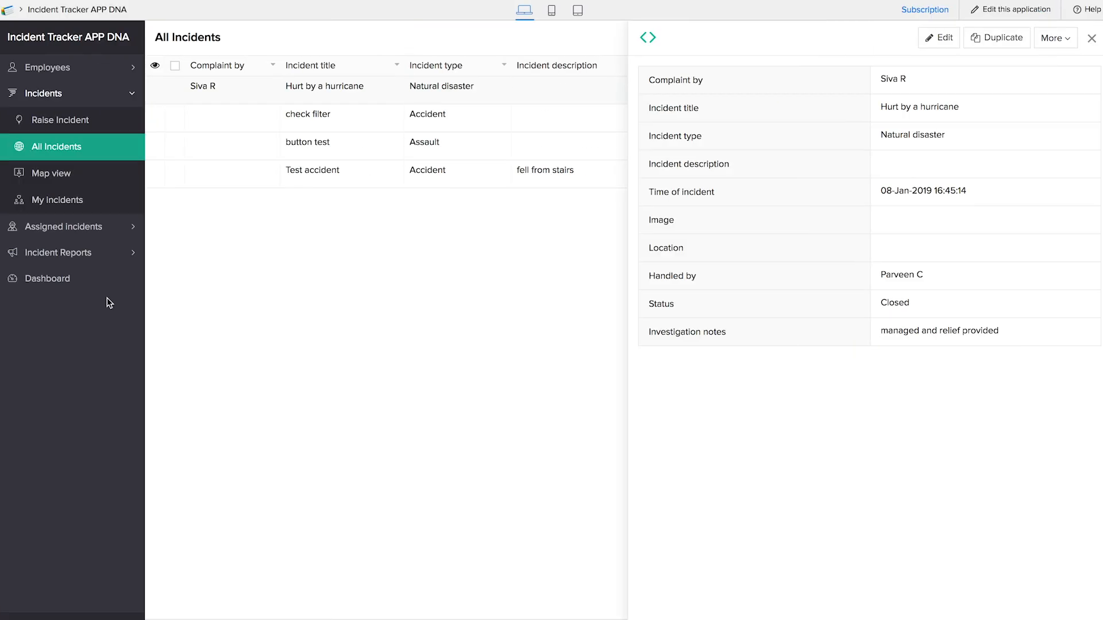
{"action": "left_click", "coordinate": [47, 278]}
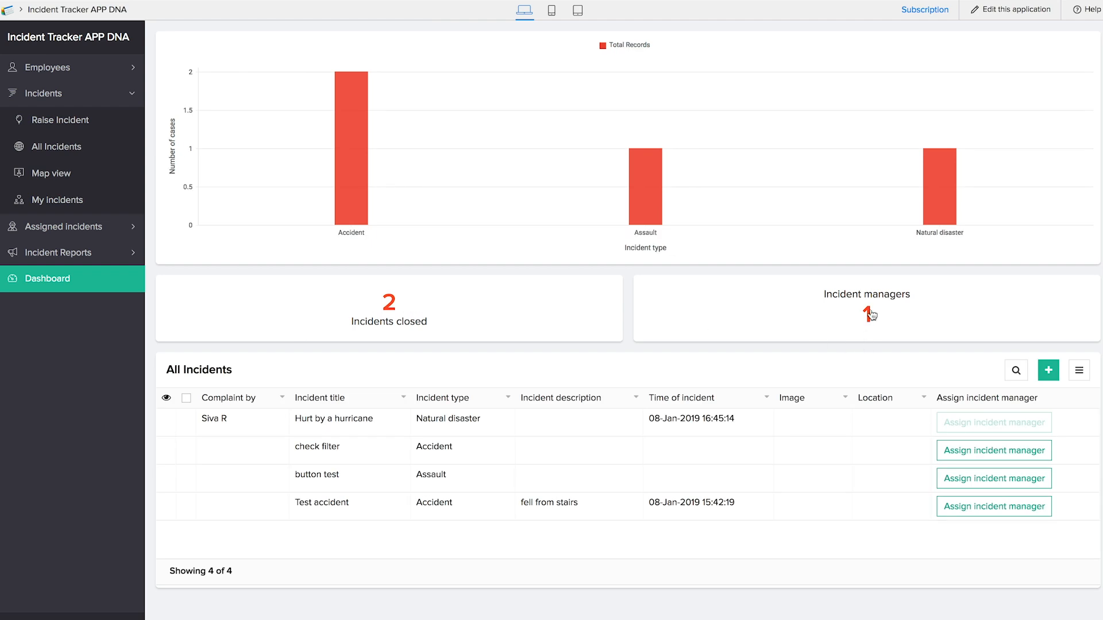
- Read the incident counts on the dashboard chart bars before returning to My Applications
{"action": "mouse_move", "coordinate": [633, 224]}
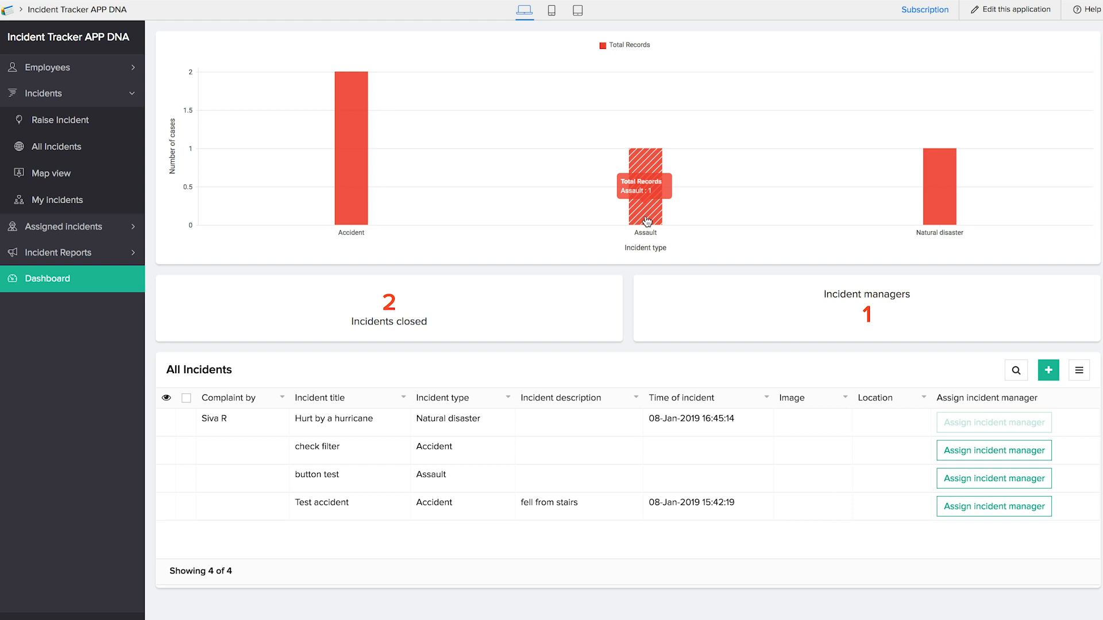
{"action": "mouse_move", "coordinate": [339, 187]}
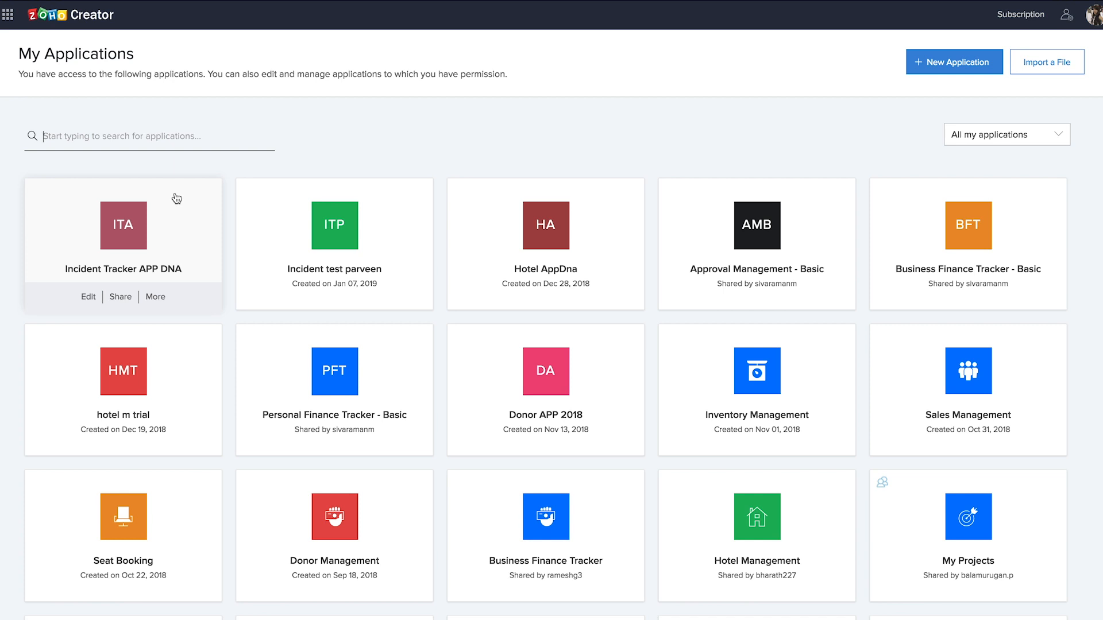
- Browse the New Application gallery, cancel without installing, and go to the My Applications search box
{"action": "left_click", "coordinate": [957, 64]}
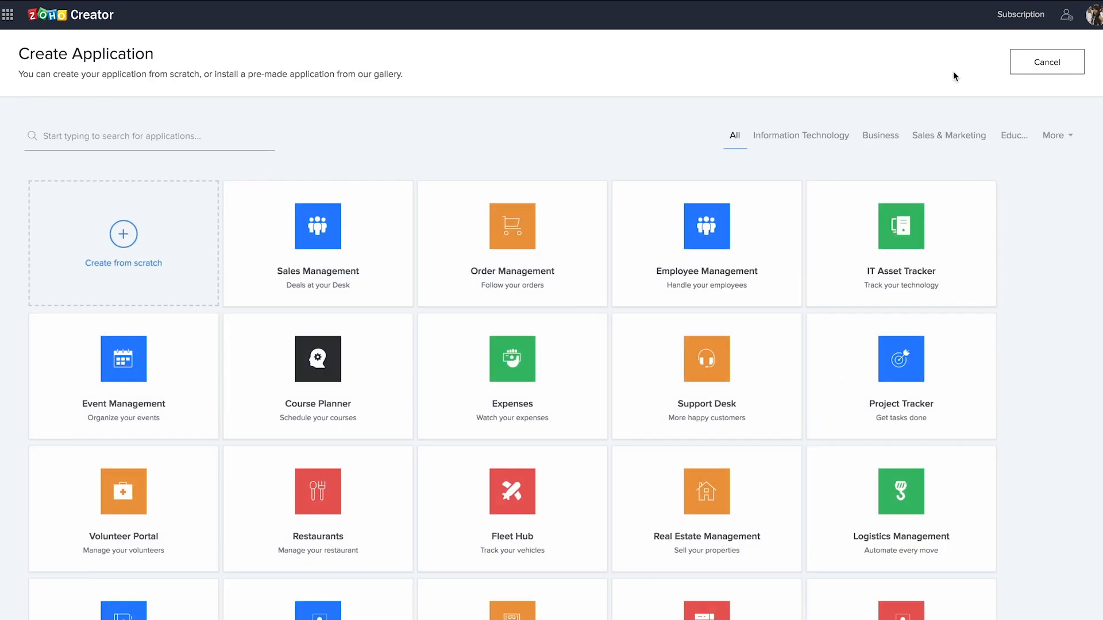
{"action": "scroll", "coordinate": [793, 315], "scroll_direction": "down", "scroll_amount": 18}
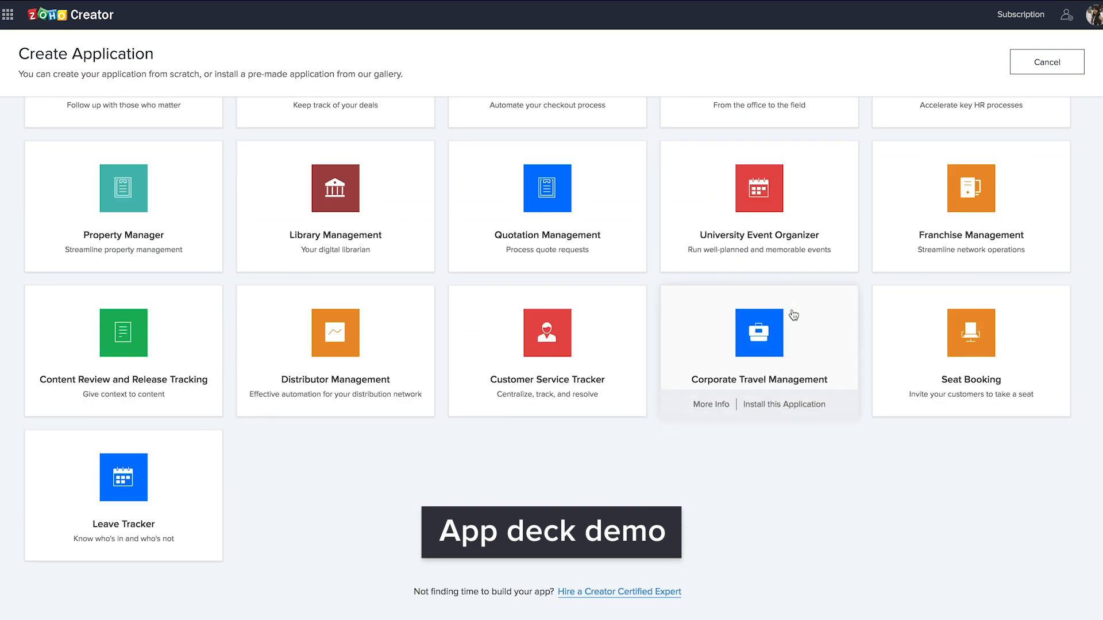
{"action": "scroll", "coordinate": [793, 315], "scroll_direction": "up", "scroll_amount": 18}
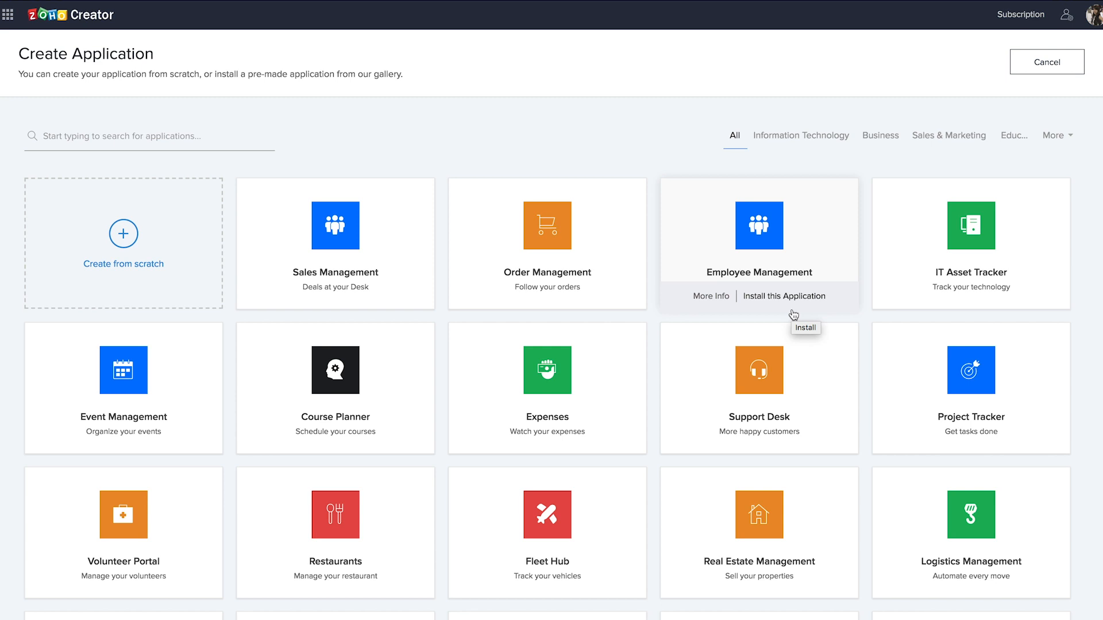
{"action": "scroll", "coordinate": [793, 315], "scroll_direction": "down", "scroll_amount": 15}
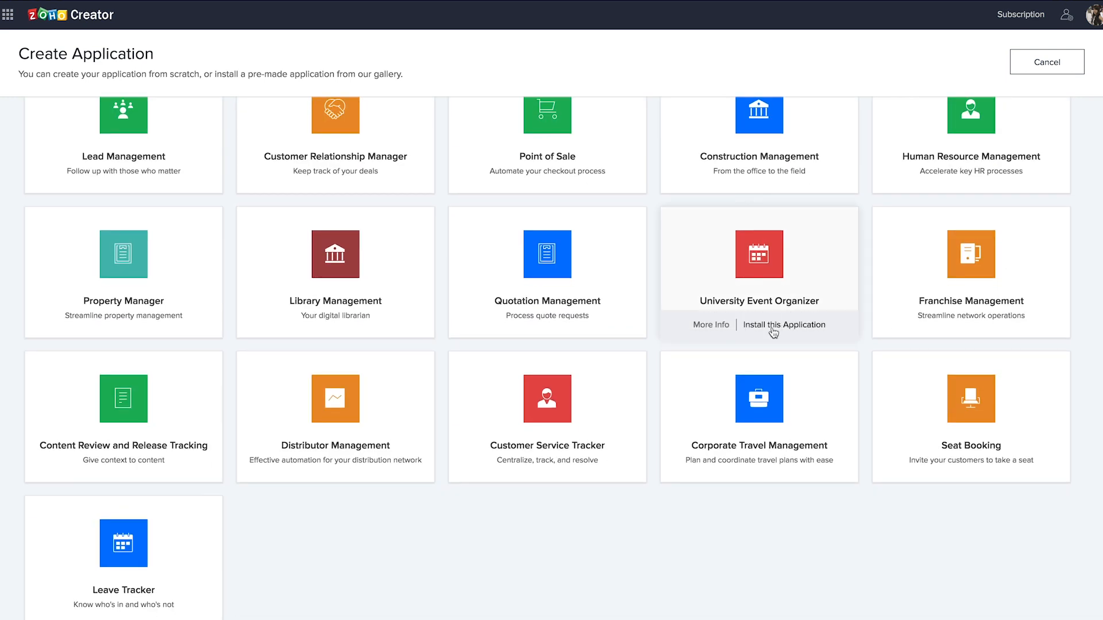
{"action": "scroll", "coordinate": [772, 334], "scroll_direction": "up", "scroll_amount": 15}
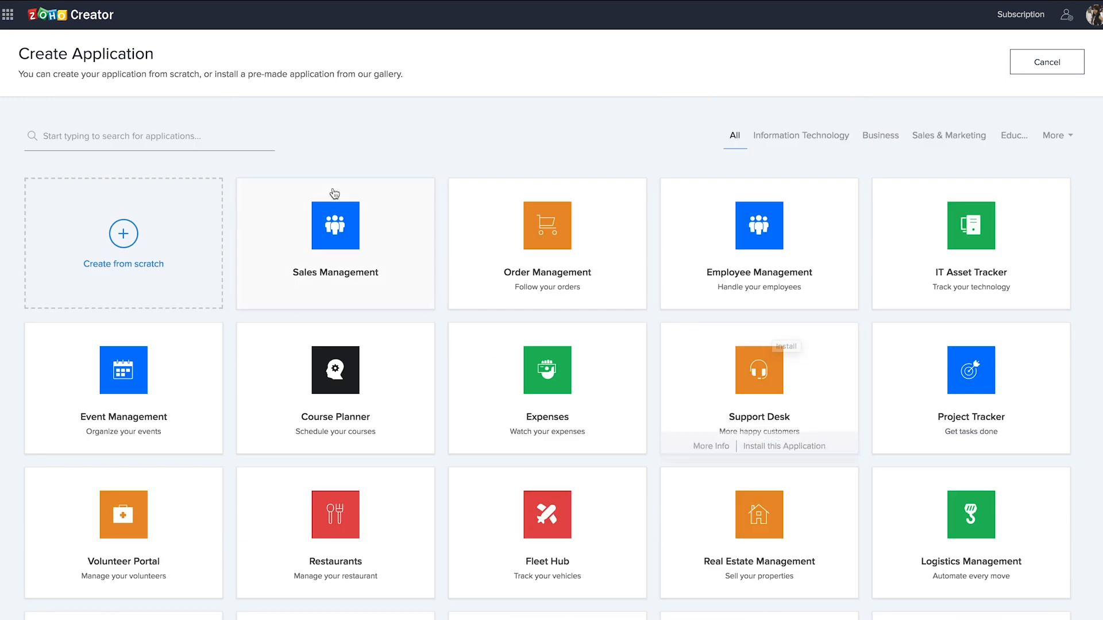
{"action": "left_click", "coordinate": [1024, 68]}
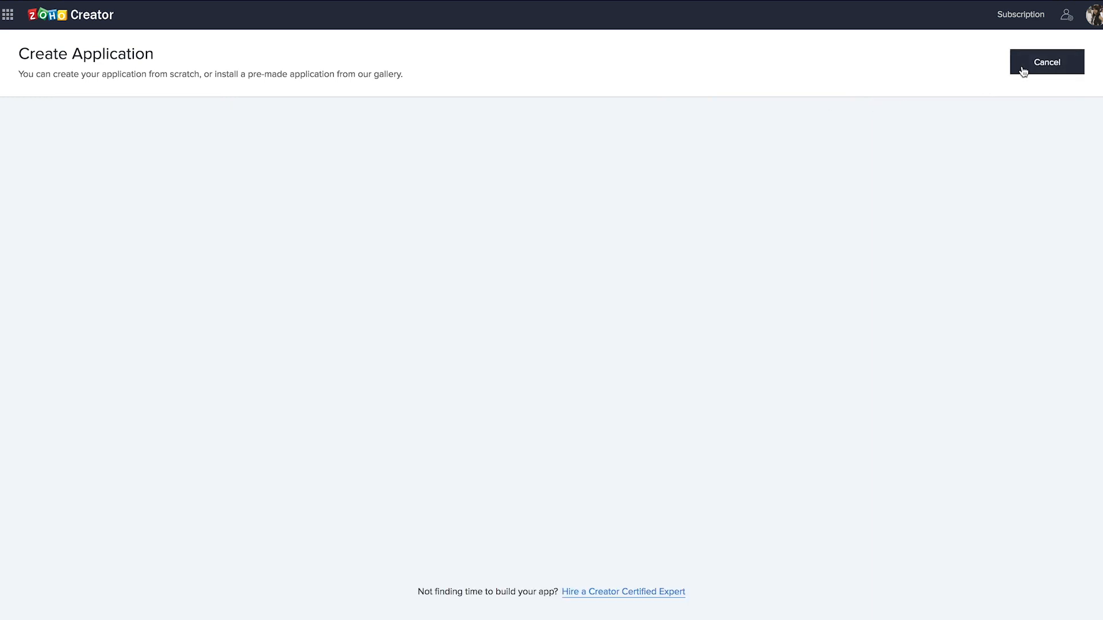
{"action": "left_click", "coordinate": [207, 137]}
- Search 'inci' and open the Incident Tracker template app
{"action": "type", "text": "inci"}
{"action": "mouse_move", "coordinate": [560, 296]}
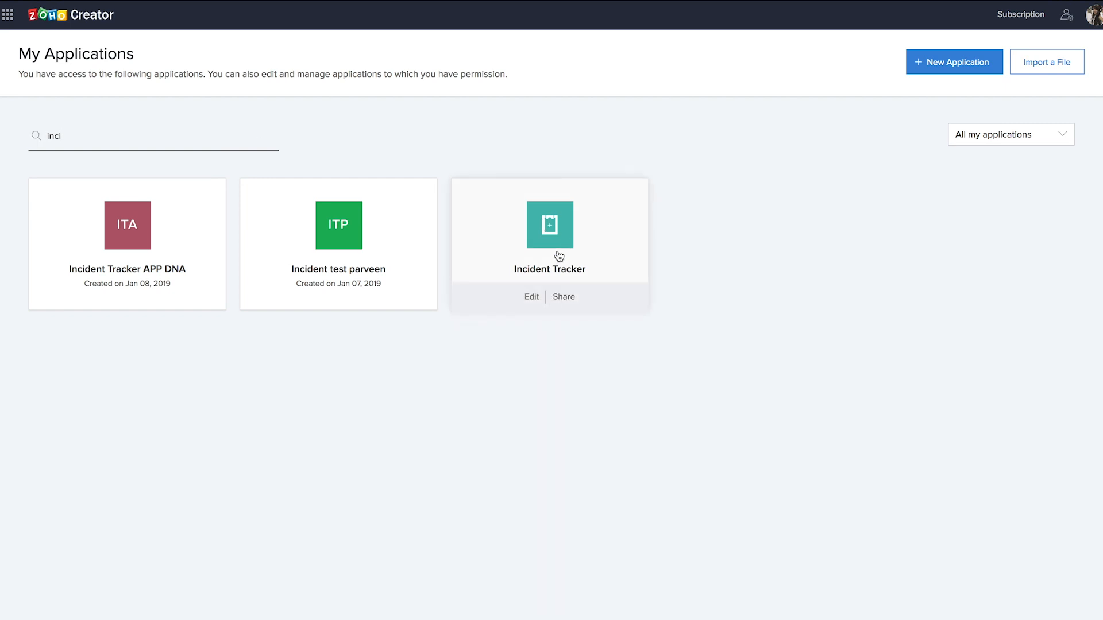
{"action": "left_click", "coordinate": [558, 234]}
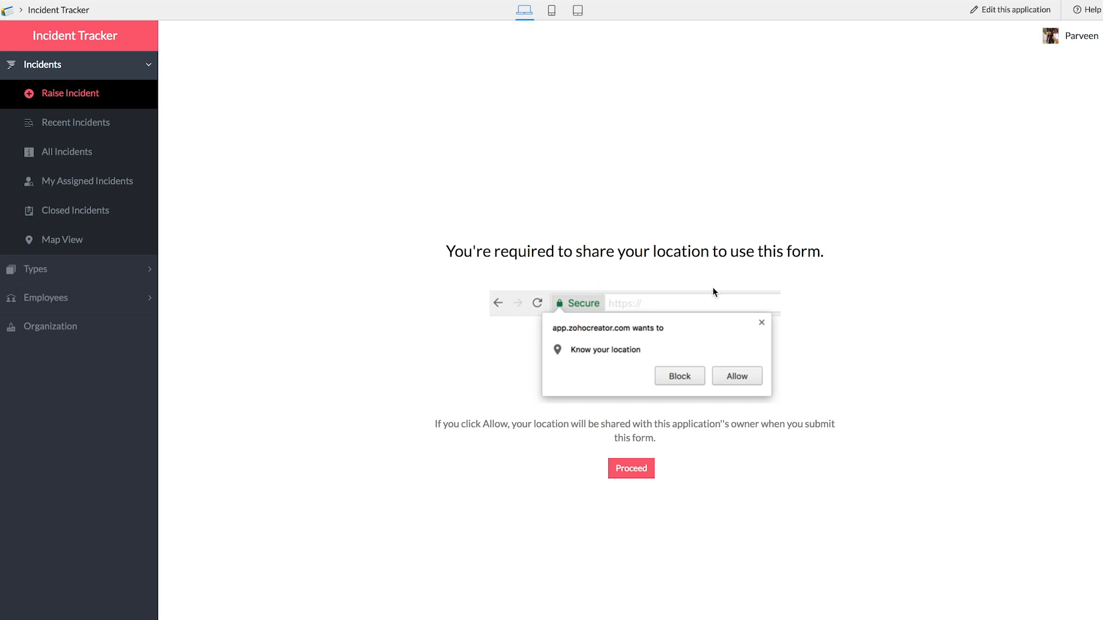
- Grant location access for the Raise Incident form and preview it in the phone layout
{"action": "left_click", "coordinate": [630, 469]}
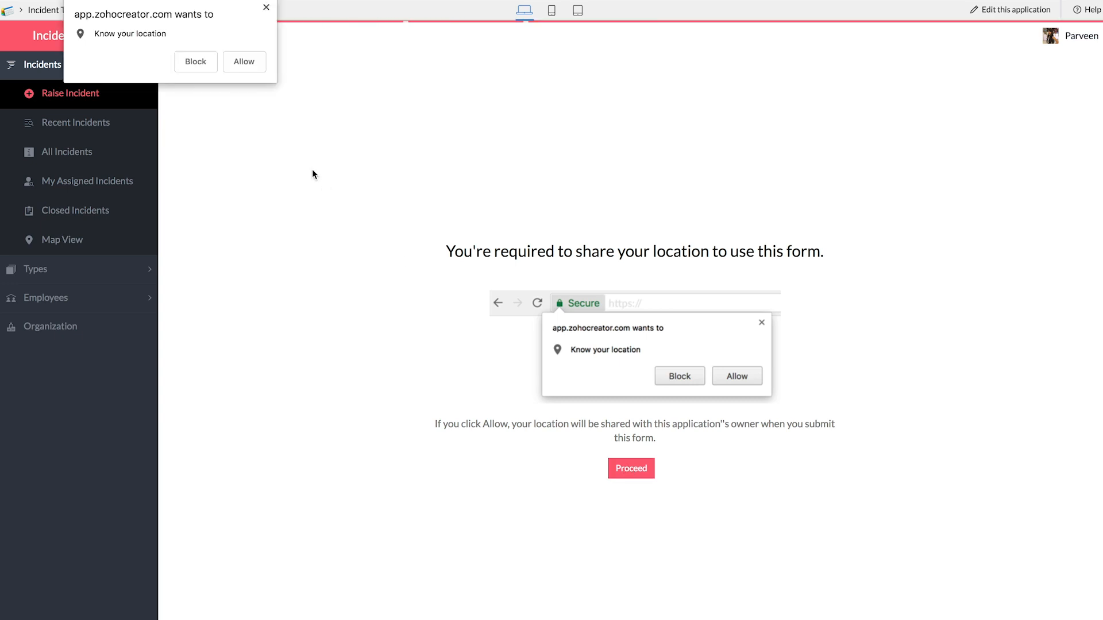
{"action": "left_click", "coordinate": [244, 62]}
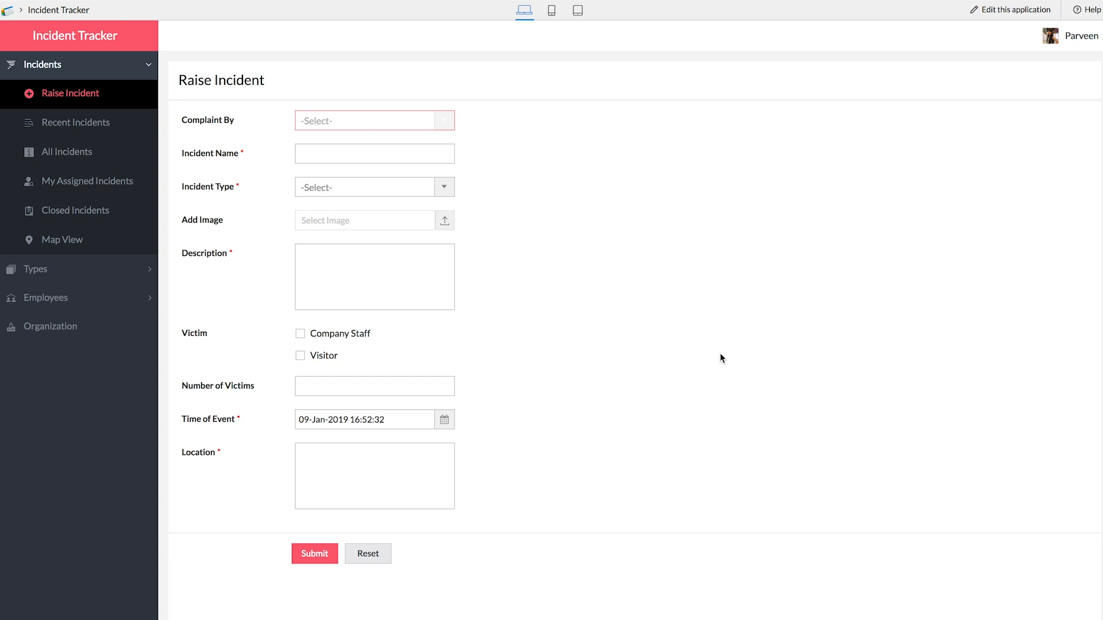
{"action": "left_click", "coordinate": [552, 12]}
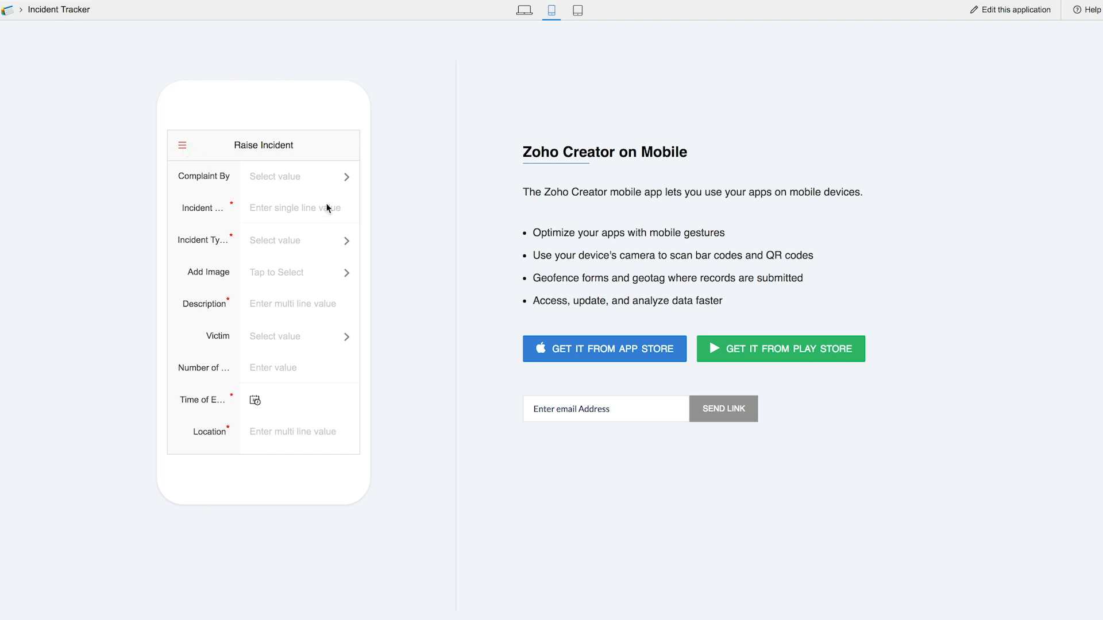
- View Recent Incidents on phone, switch to the tablet layout, and open the app editor in a new tab
{"action": "left_click", "coordinate": [183, 145]}
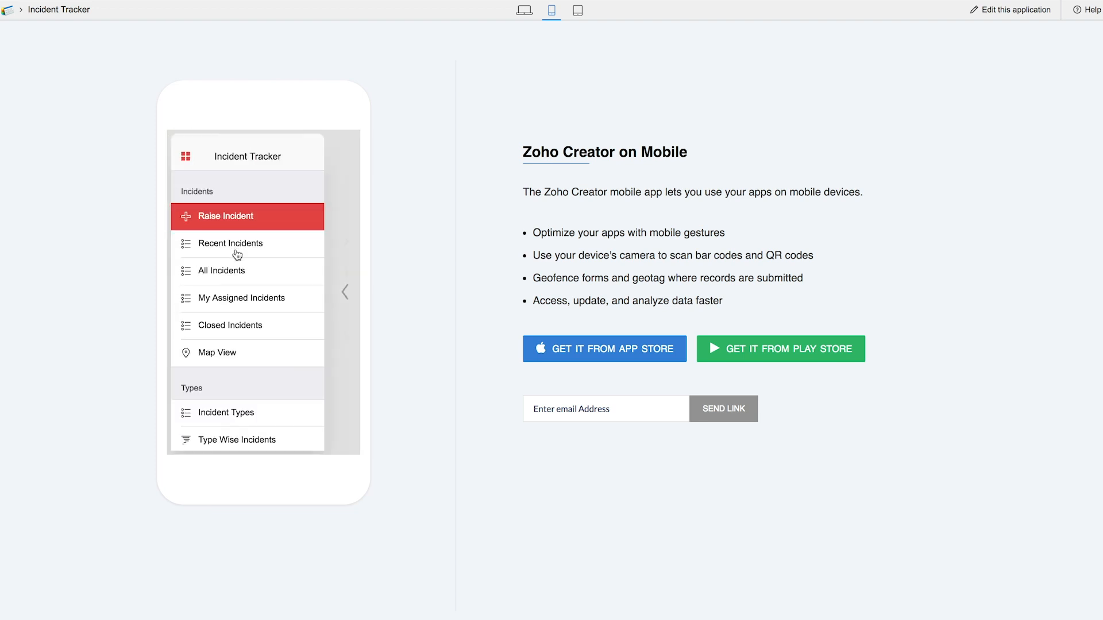
{"action": "left_click", "coordinate": [251, 253]}
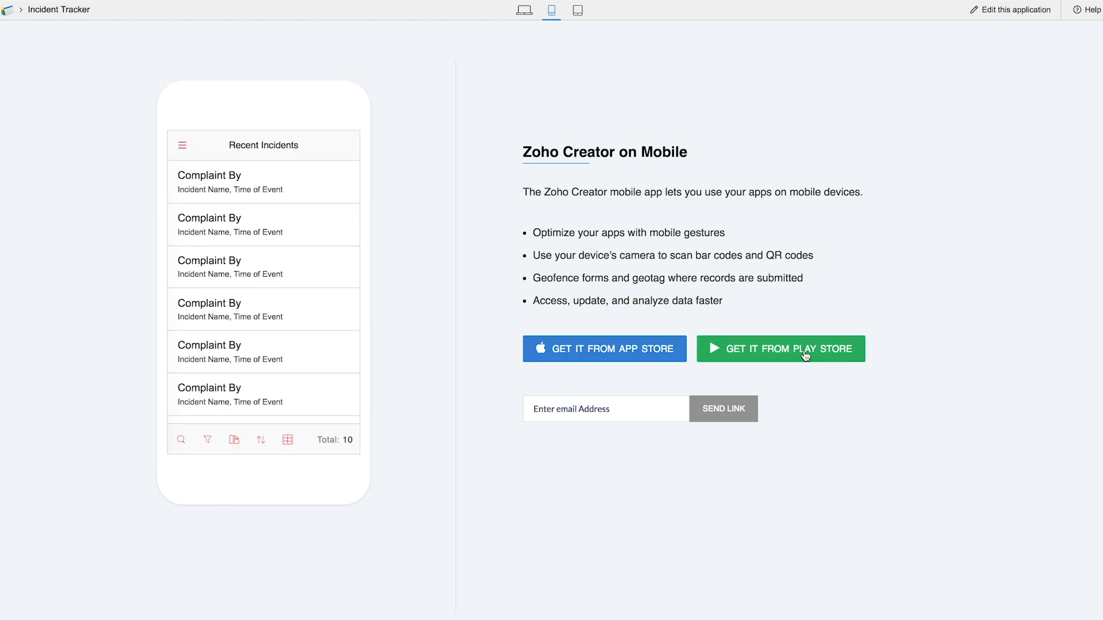
{"action": "left_click", "coordinate": [577, 14]}
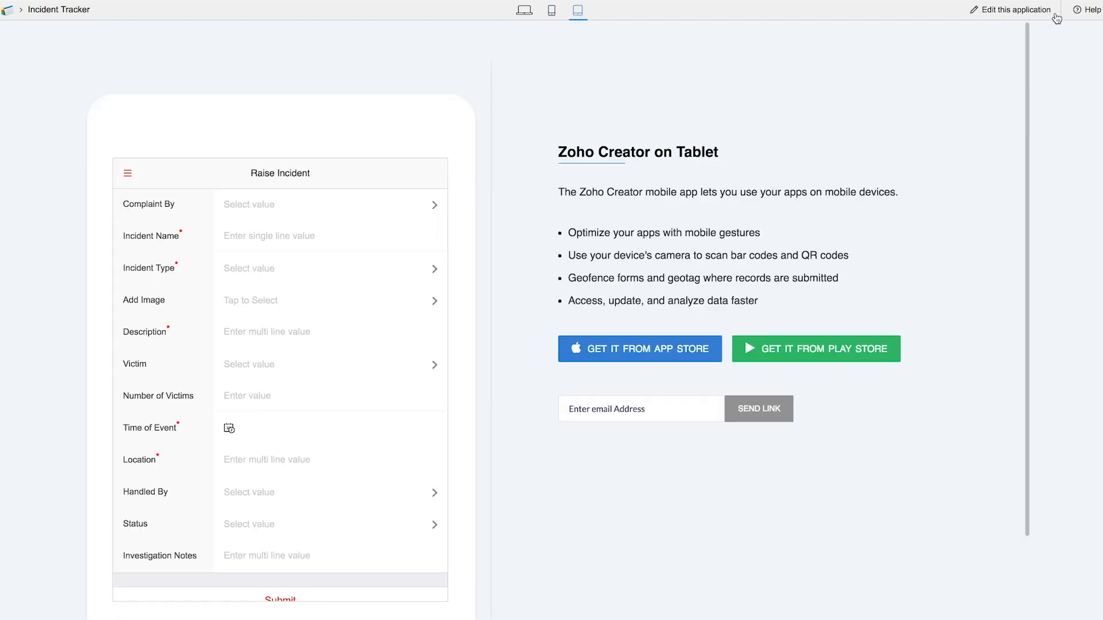
{"action": "right_click", "coordinate": [1017, 19]}
{"action": "left_click", "coordinate": [1011, 18]}
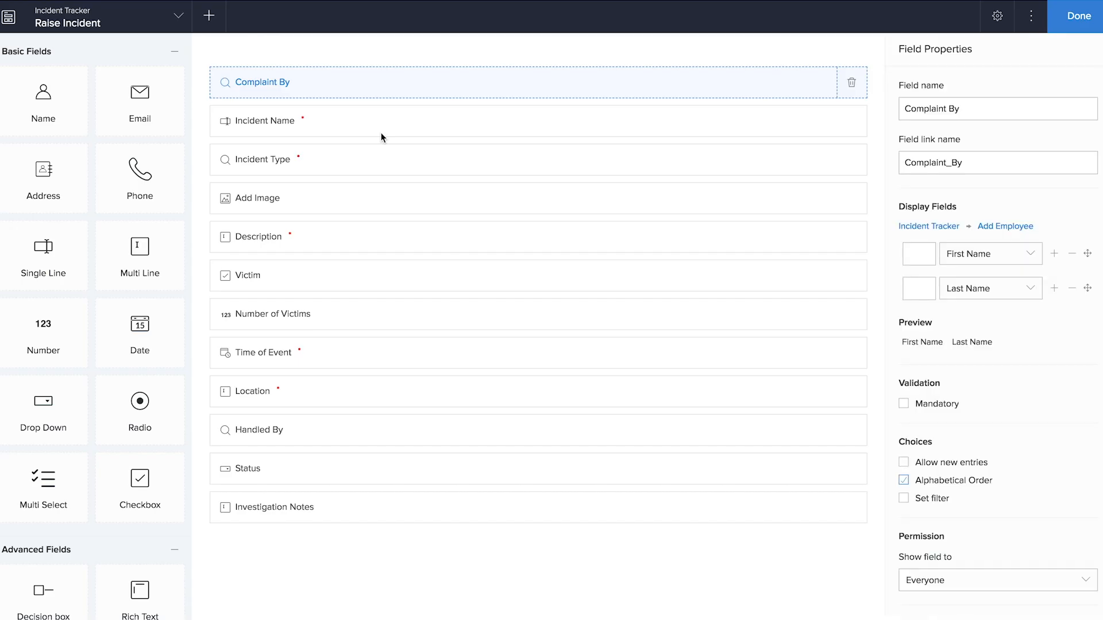
{"action": "left_click", "coordinate": [1072, 22]}
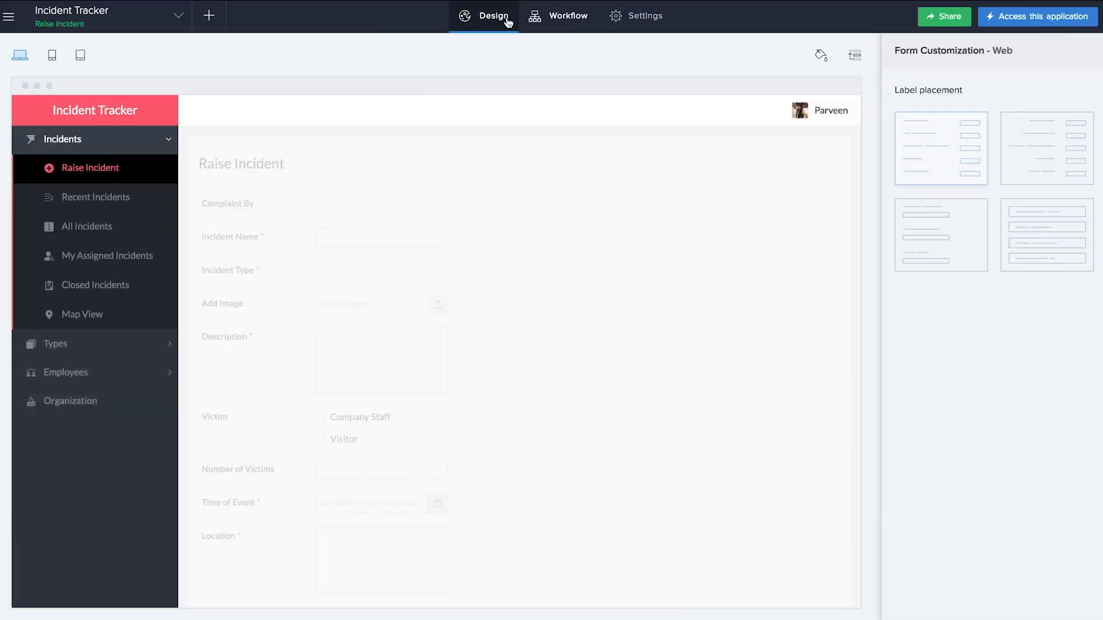
{"action": "left_click", "coordinate": [53, 56]}
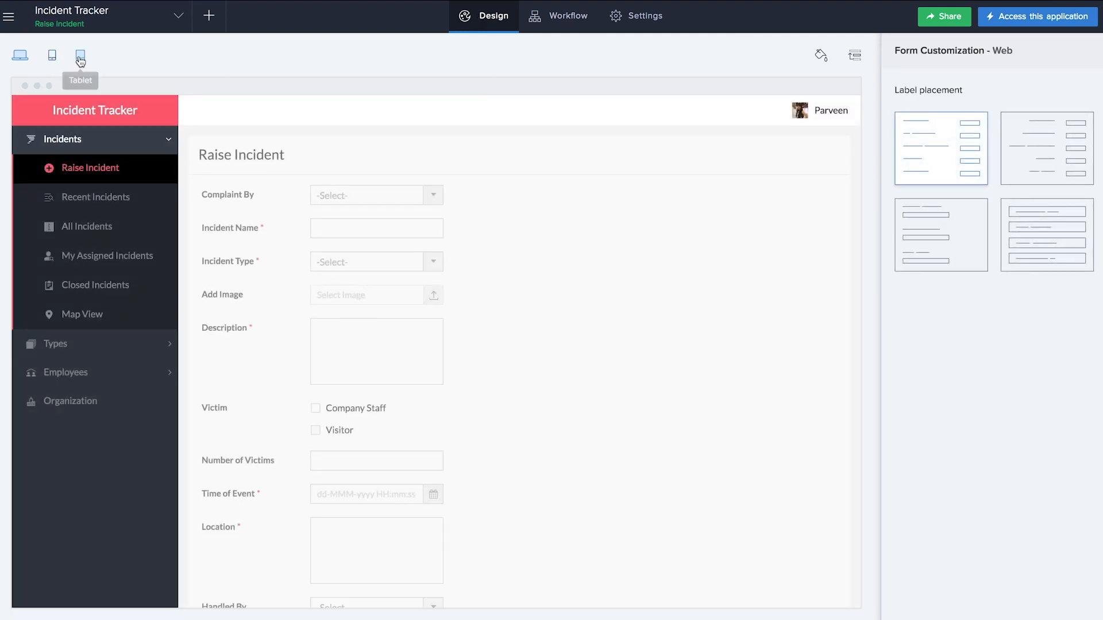
{"action": "left_click", "coordinate": [52, 59]}
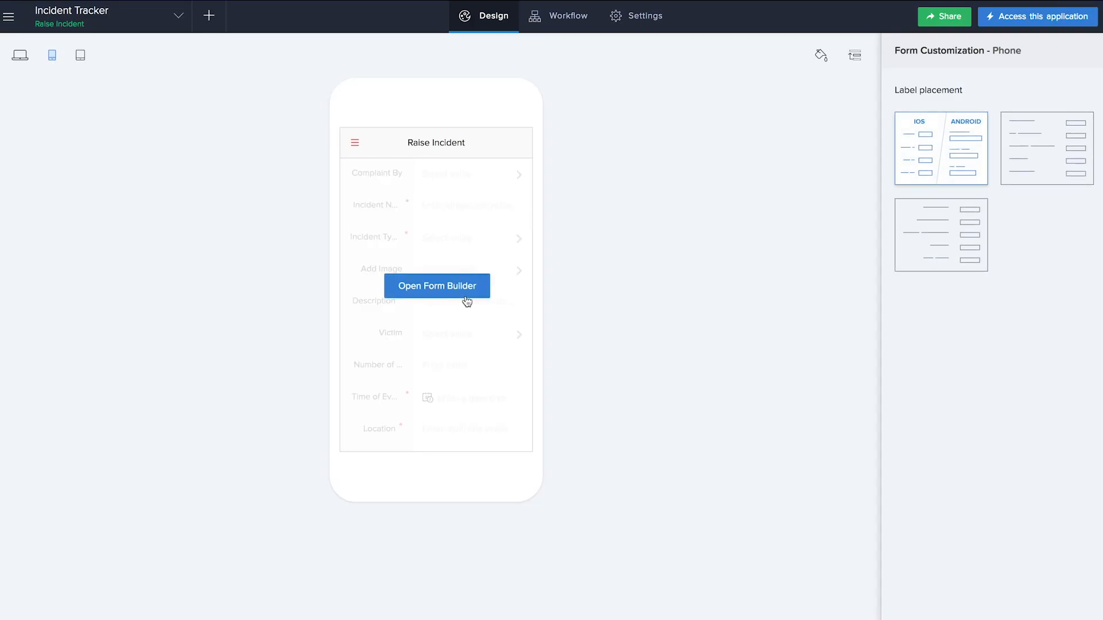
{"action": "left_click", "coordinate": [854, 56]}
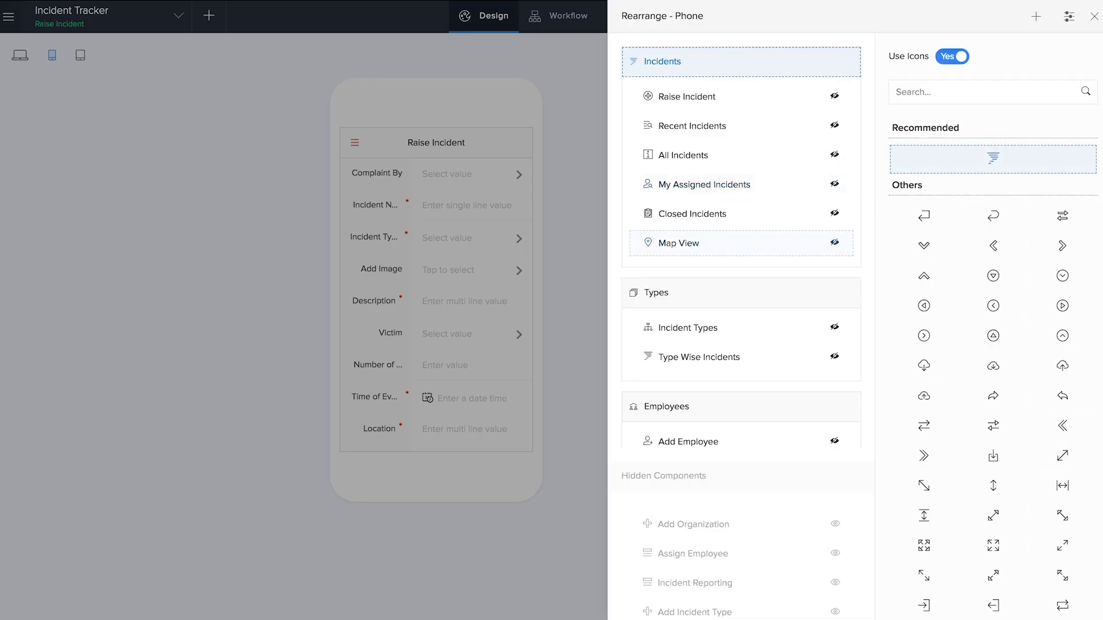
{"action": "left_click", "coordinate": [1094, 16]}
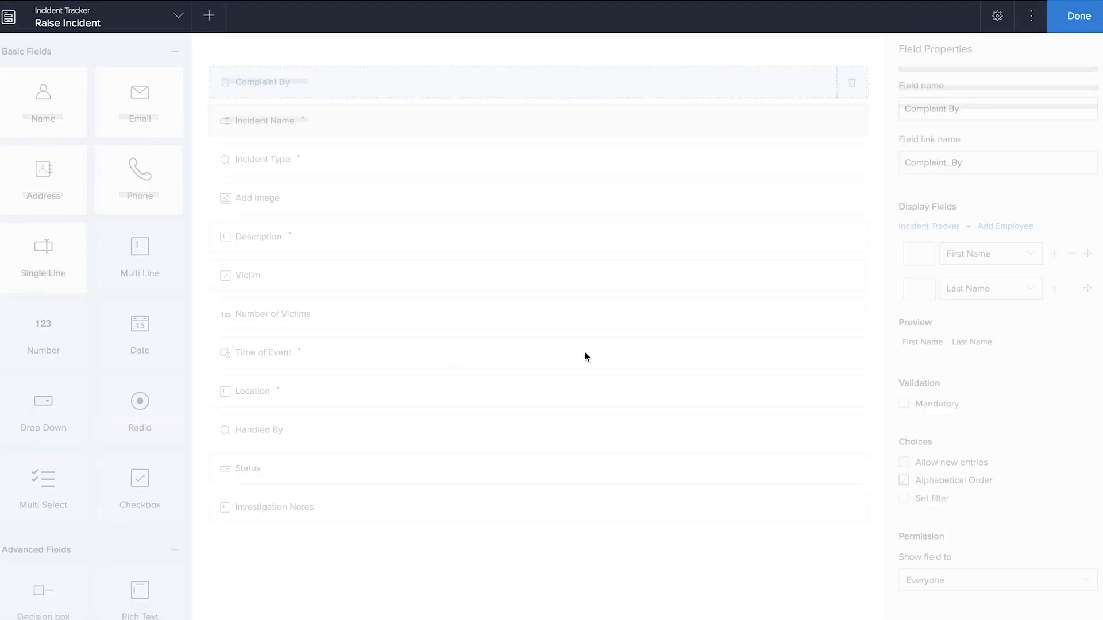
{"action": "scroll", "coordinate": [585, 356], "scroll_direction": "down", "scroll_amount": 3}
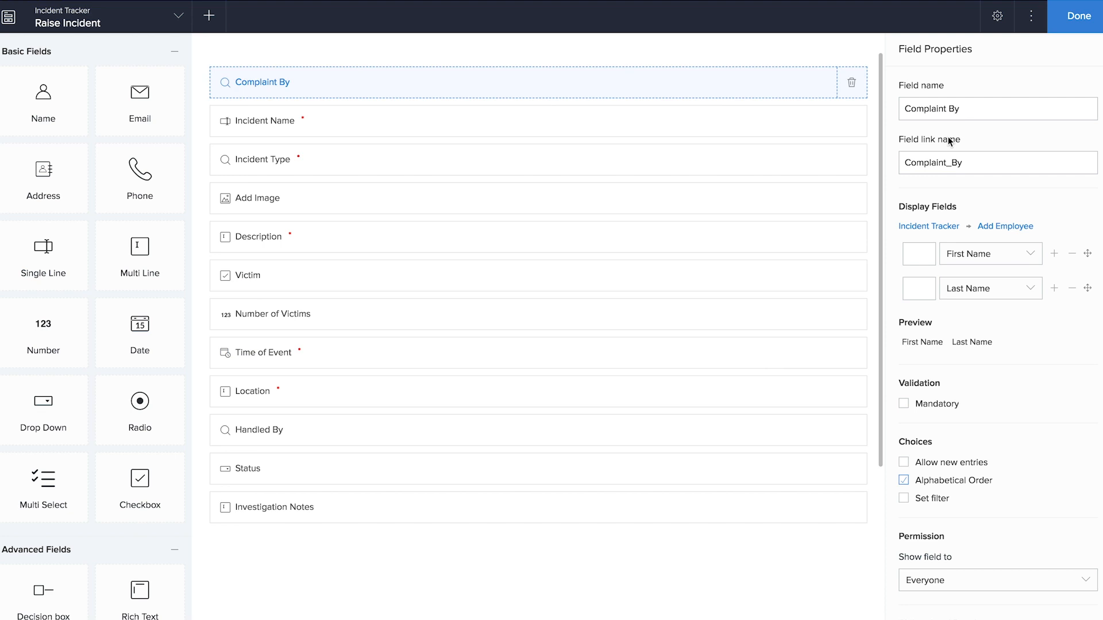
{"action": "left_click", "coordinate": [1031, 17]}
{"action": "left_click", "coordinate": [998, 19]}
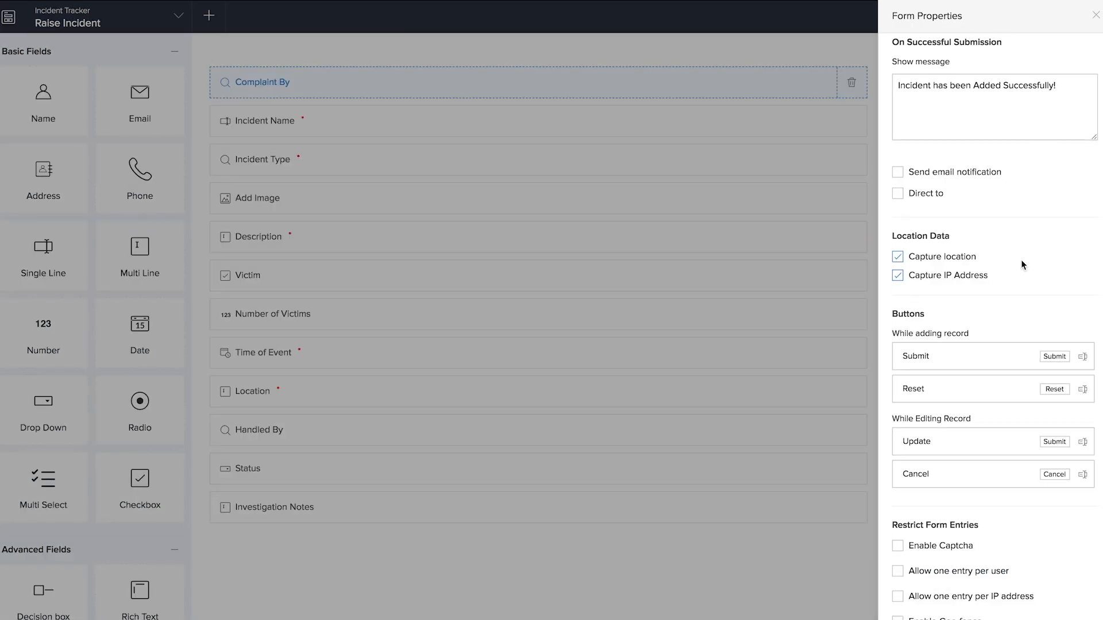
{"action": "scroll", "coordinate": [1029, 401], "scroll_direction": "down", "scroll_amount": 4}
{"action": "scroll", "coordinate": [1028, 396], "scroll_direction": "down", "scroll_amount": 10}
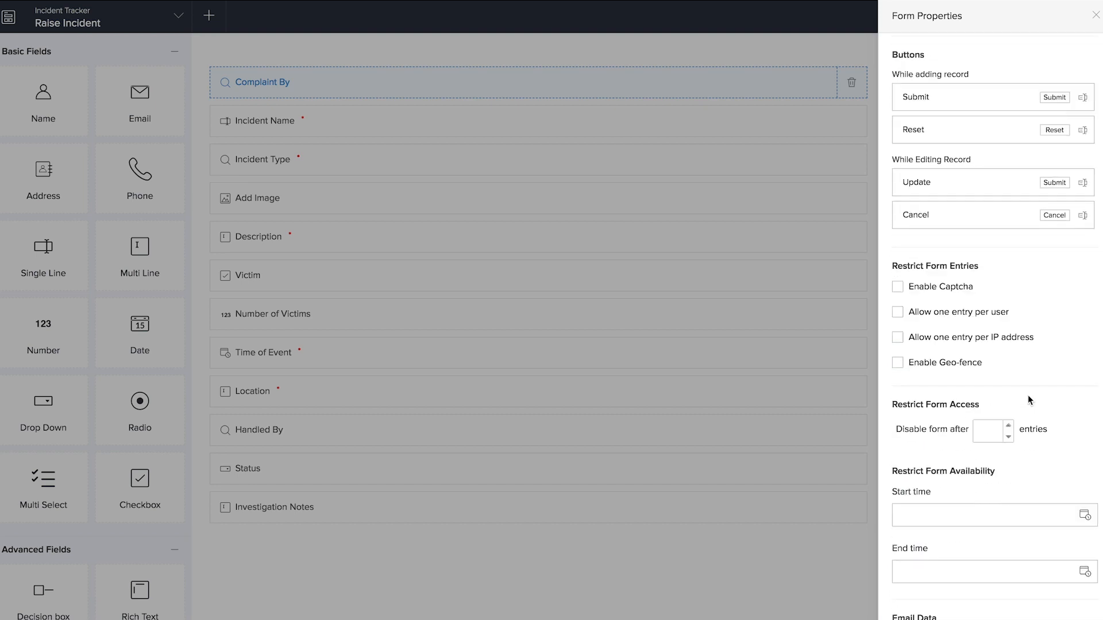
{"action": "left_click", "coordinate": [1095, 16]}
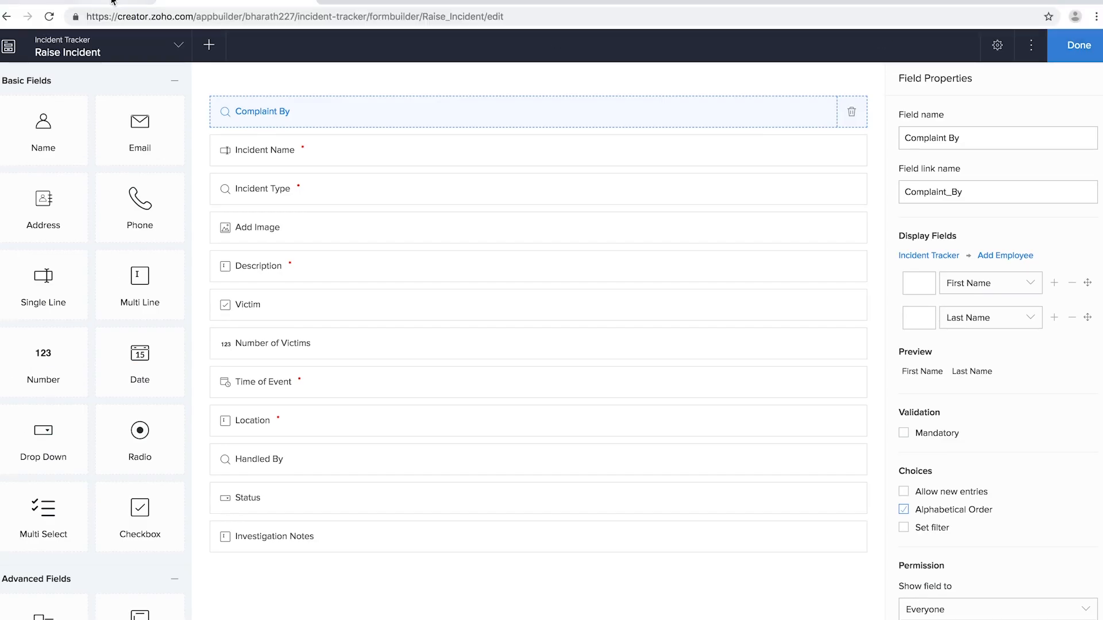
- Back in the live app tab, switch to the desktop layout and open Recent Incidents
{"action": "left_click", "coordinate": [113, 2]}
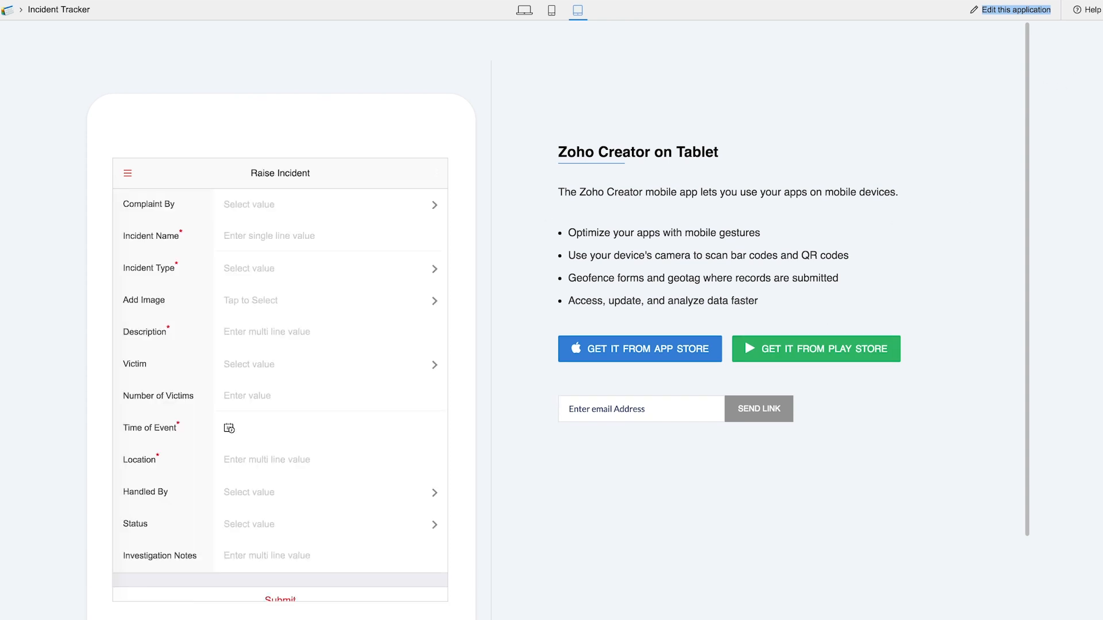
{"action": "left_click", "coordinate": [524, 10]}
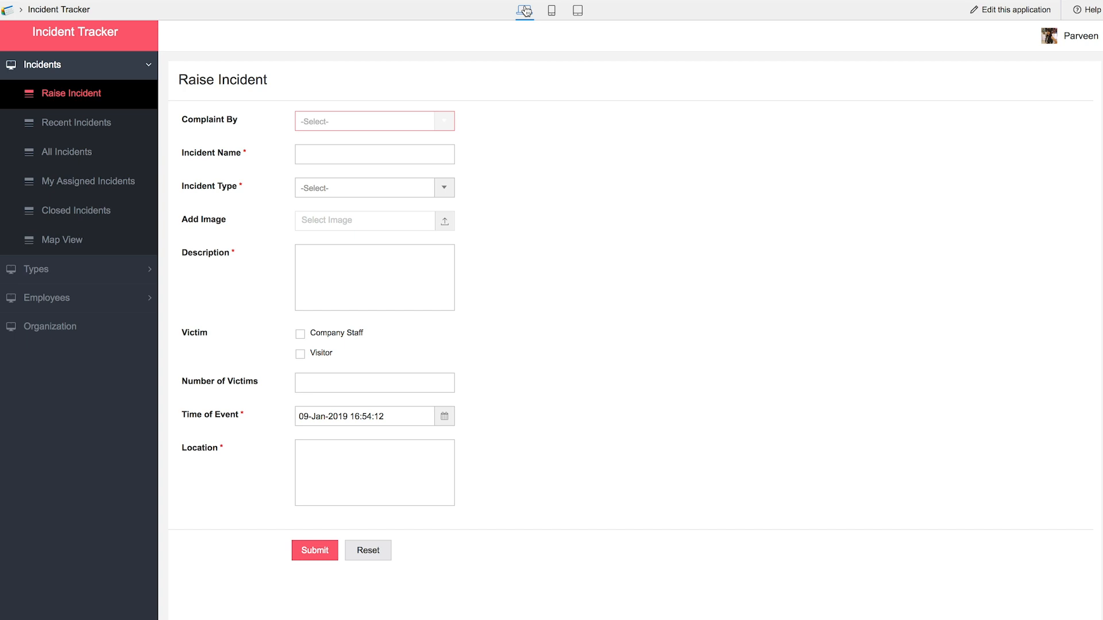
{"action": "left_click", "coordinate": [109, 134]}
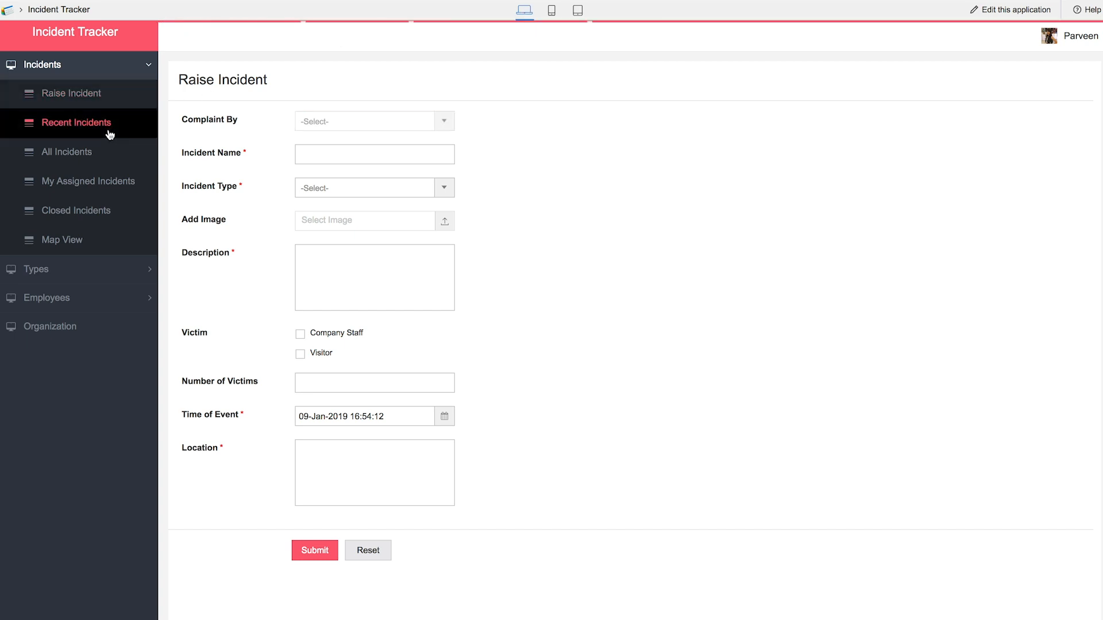
- Look through the All Incidents and Closed Incidents lists, then open the Map View
{"action": "left_click", "coordinate": [69, 159]}
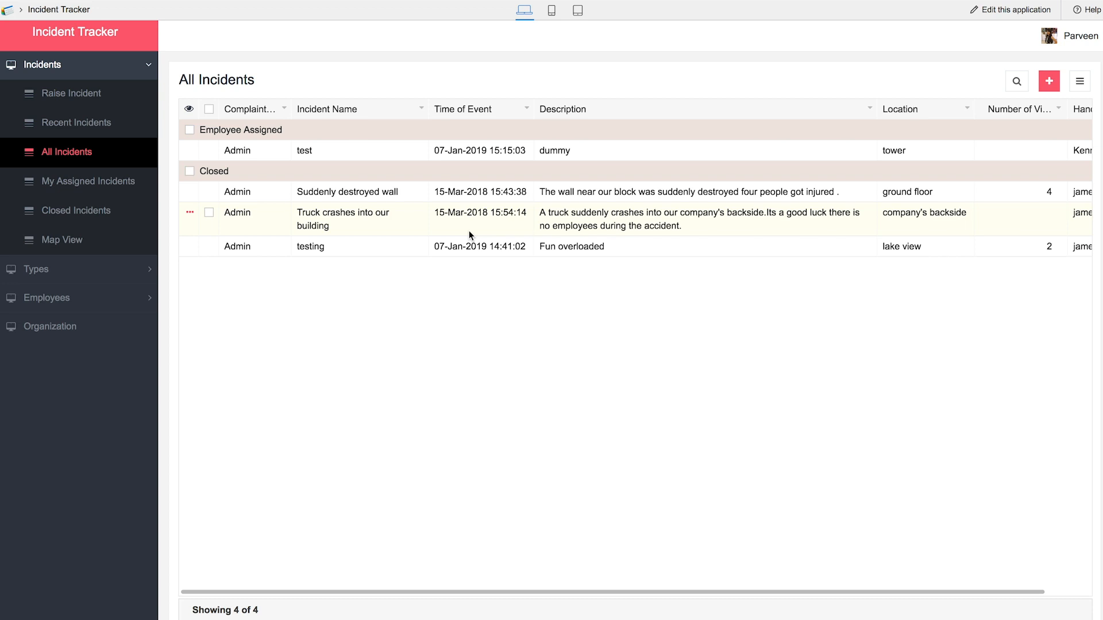
{"action": "left_click", "coordinate": [78, 223]}
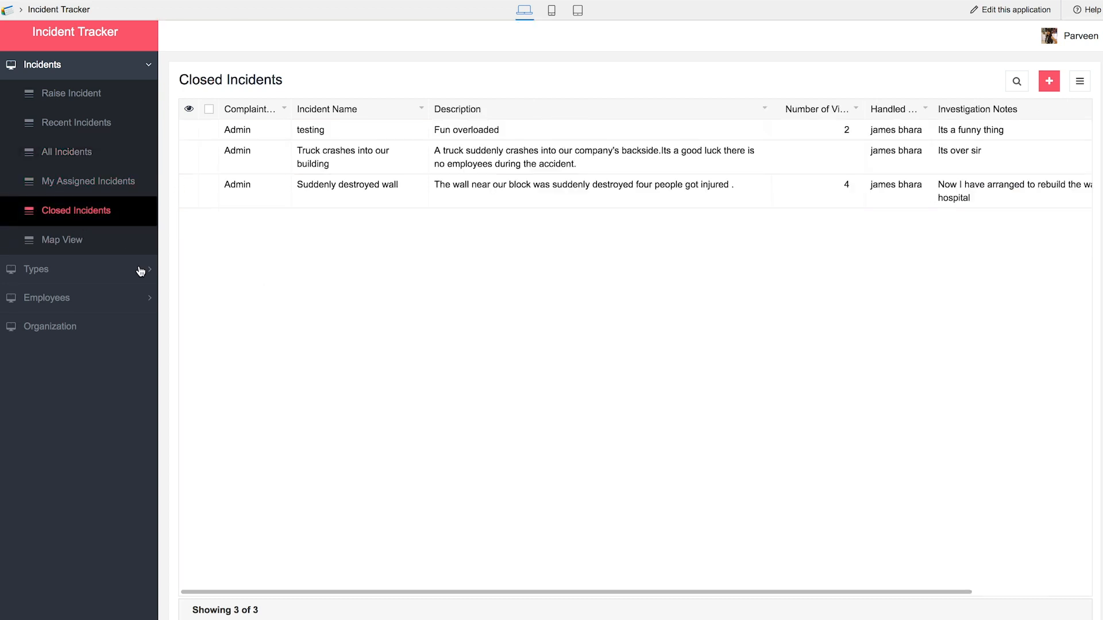
{"action": "left_click", "coordinate": [66, 244]}
- Regenerate the Type Wise Incidents pie chart under the Types section
{"action": "left_click", "coordinate": [61, 270]}
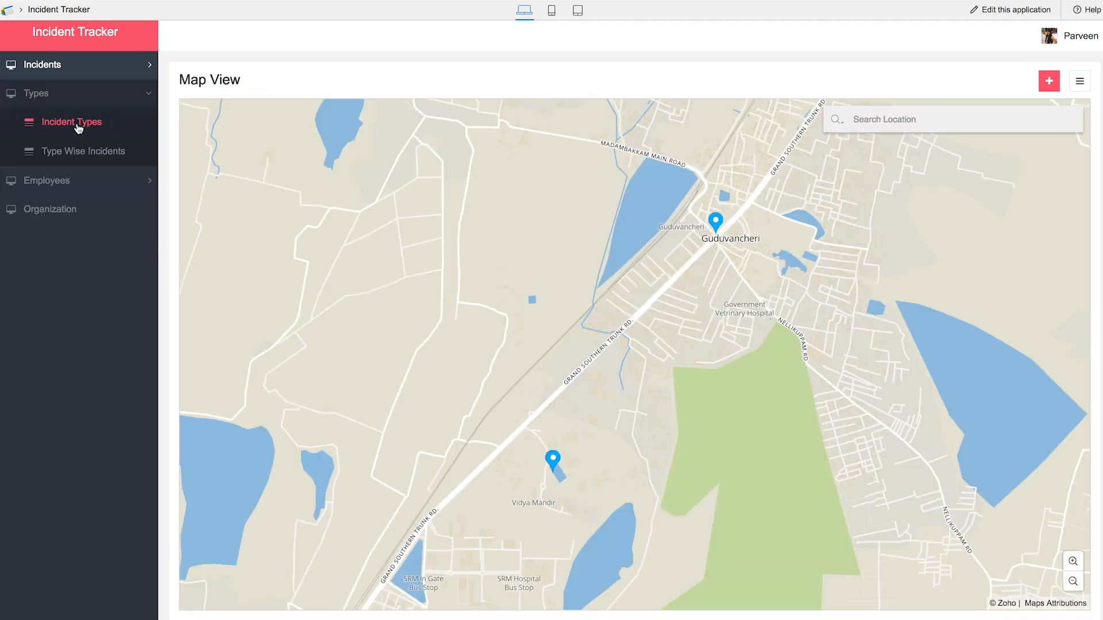
{"action": "left_click", "coordinate": [78, 127]}
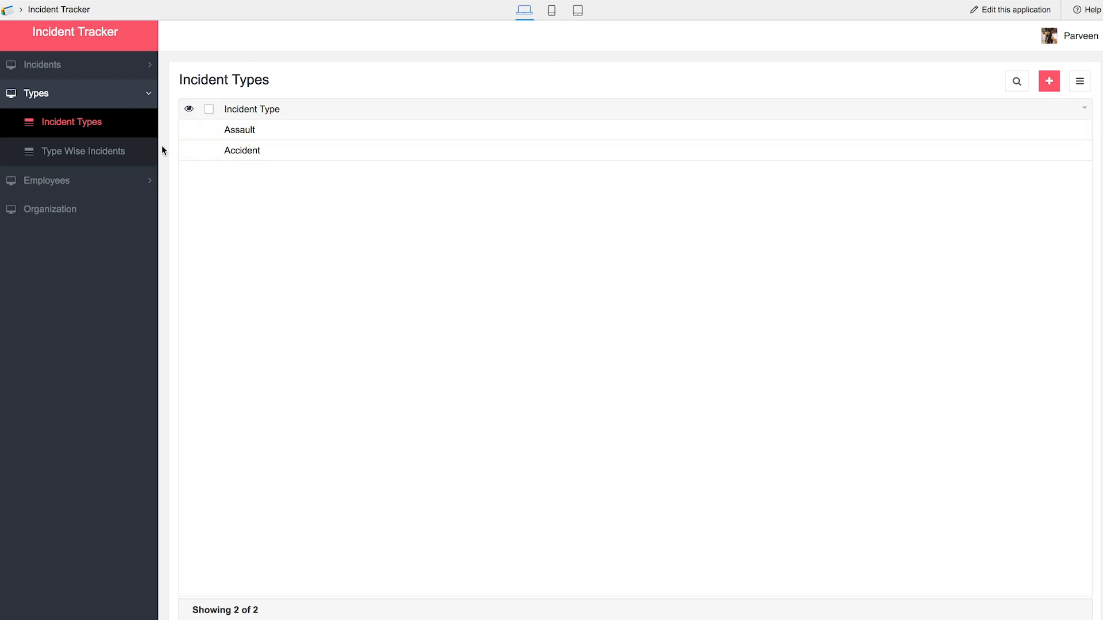
{"action": "left_click", "coordinate": [88, 160]}
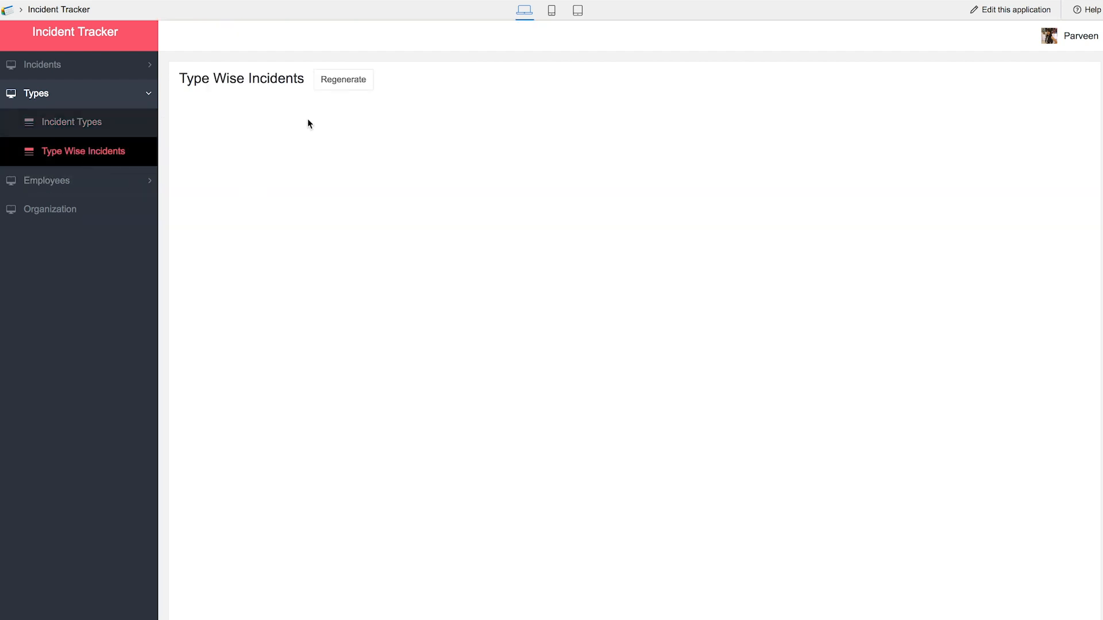
{"action": "left_click", "coordinate": [345, 80]}
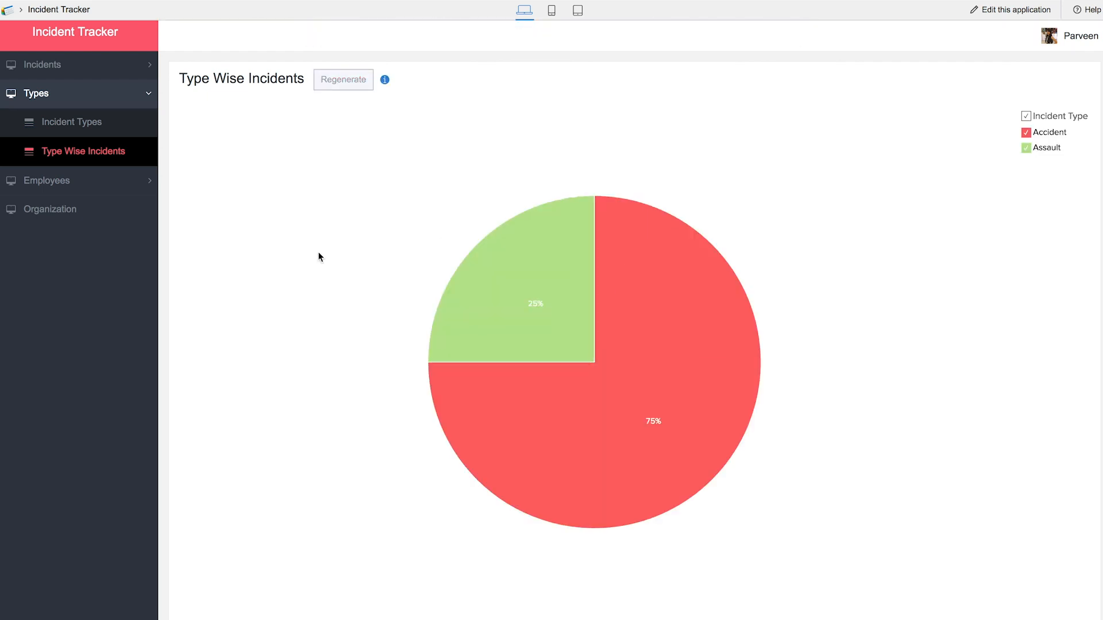
- Open Organization Details under Employees, showing the single XYZ organization record
{"action": "mouse_move", "coordinate": [558, 321]}
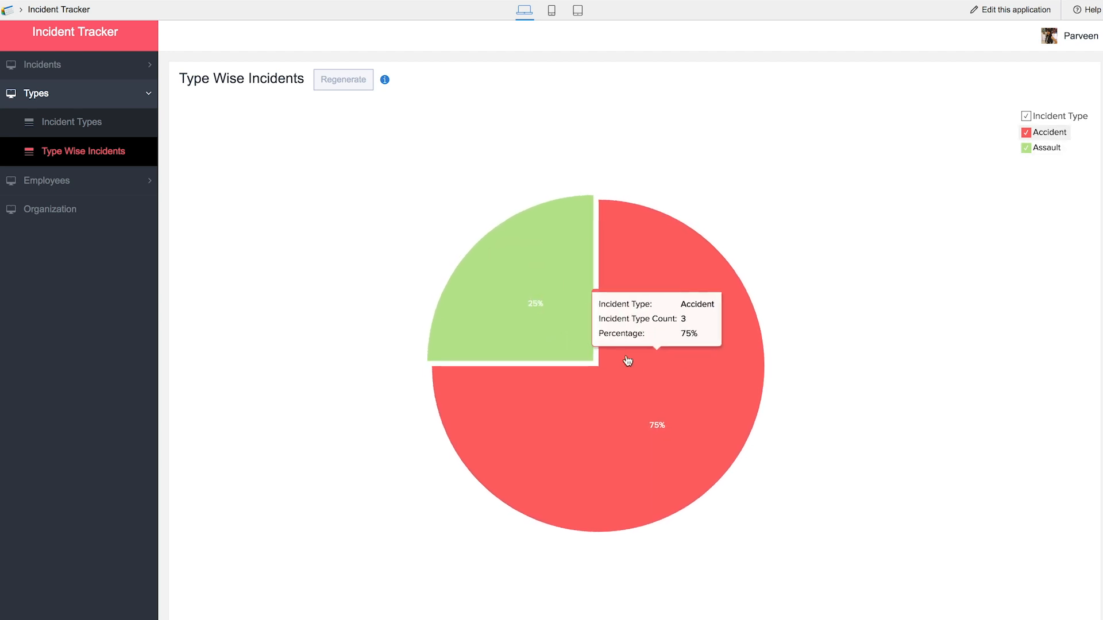
{"action": "left_click", "coordinate": [54, 191]}
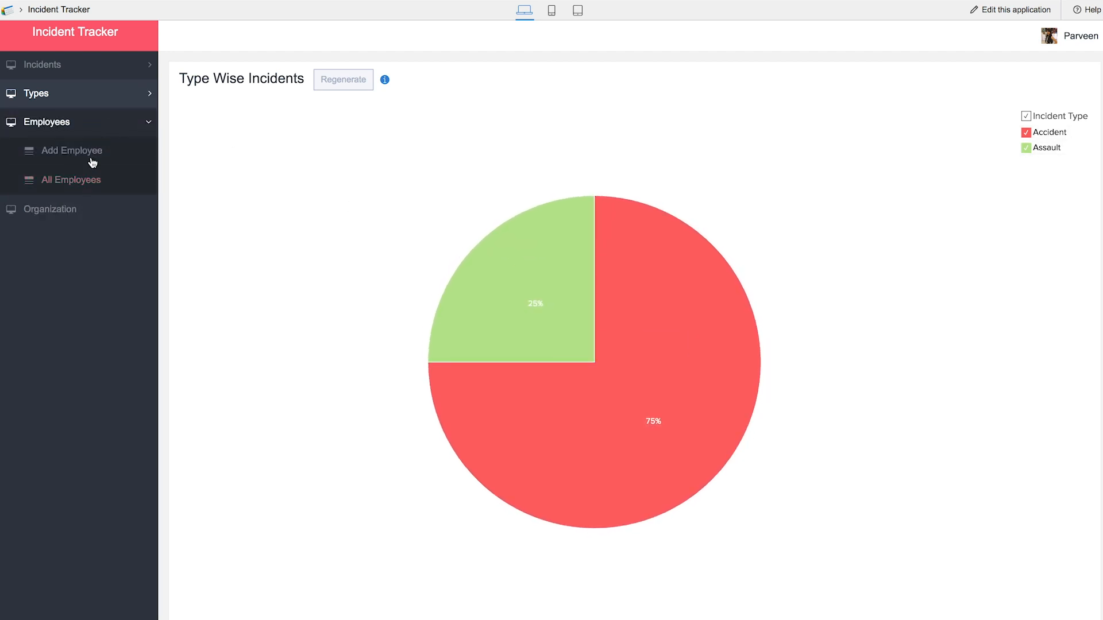
{"action": "left_click", "coordinate": [73, 211]}
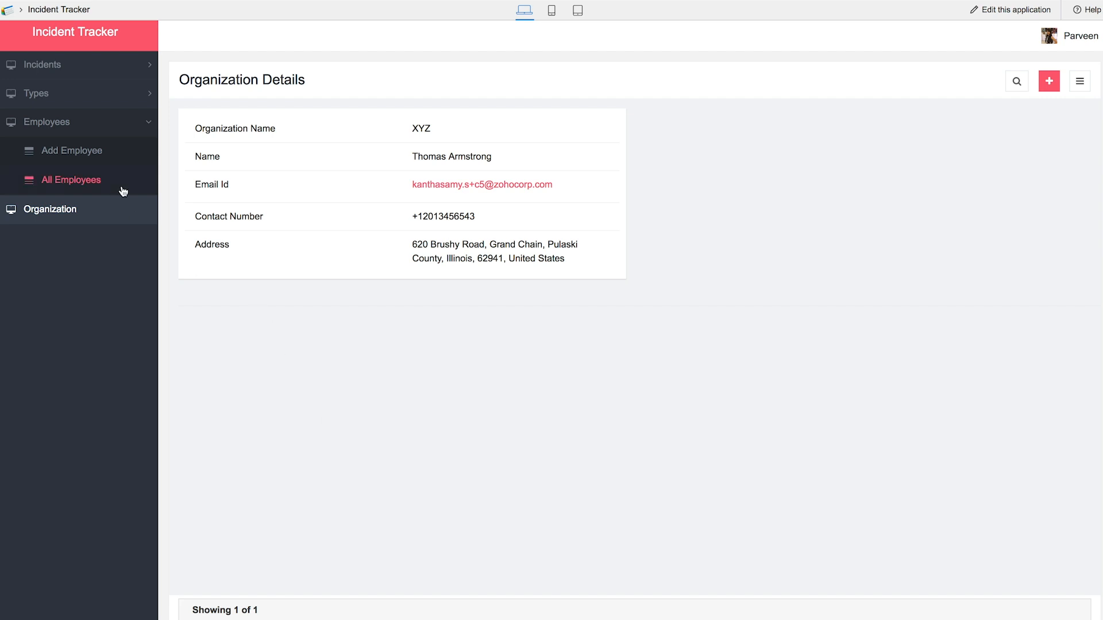
{"action": "left_click", "coordinate": [86, 65]}
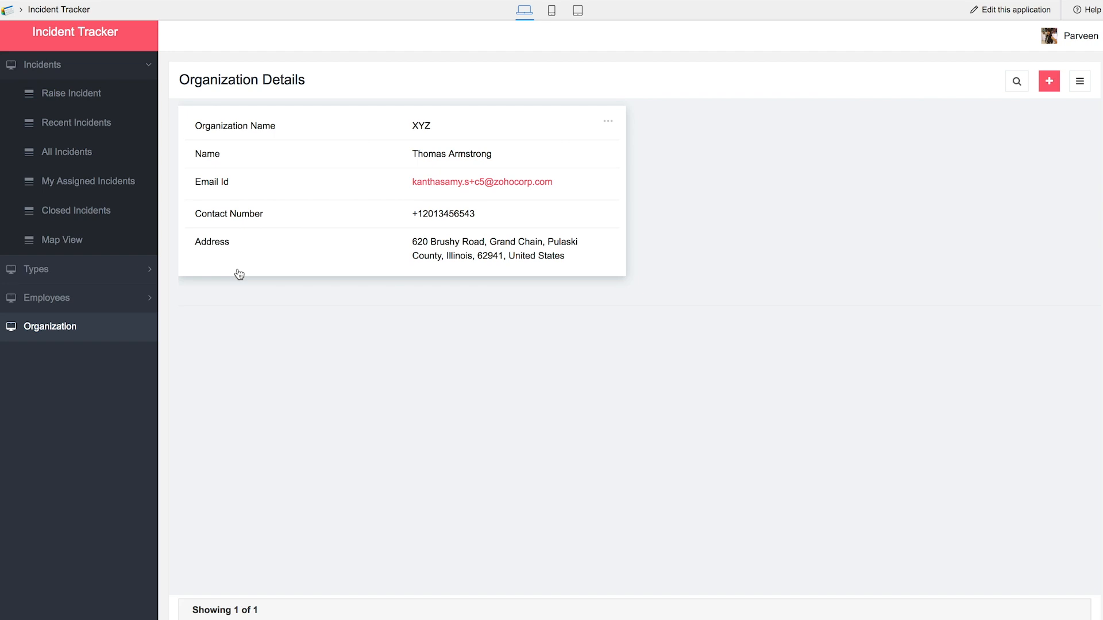